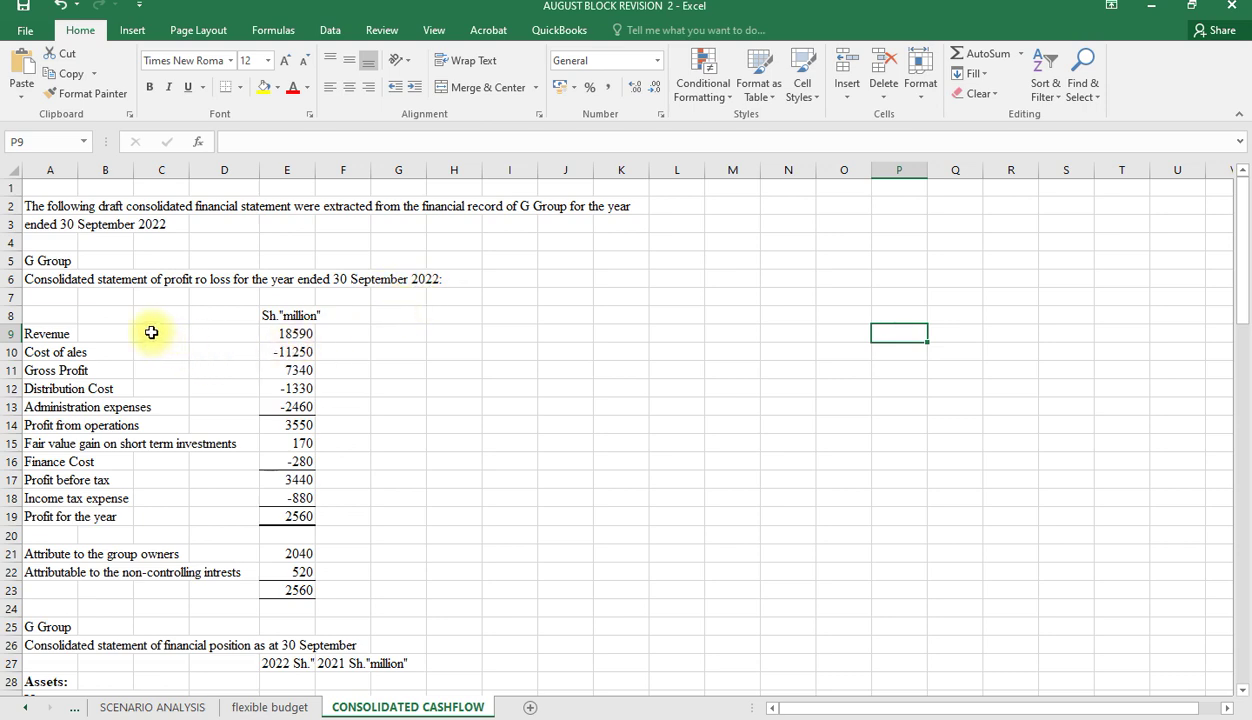
# Step: Correct "ro" to "or" in the consolidated statement of profit or loss heading in cell A6
pyautogui.click(33, 281)
pyautogui.doubleClick(33, 281)
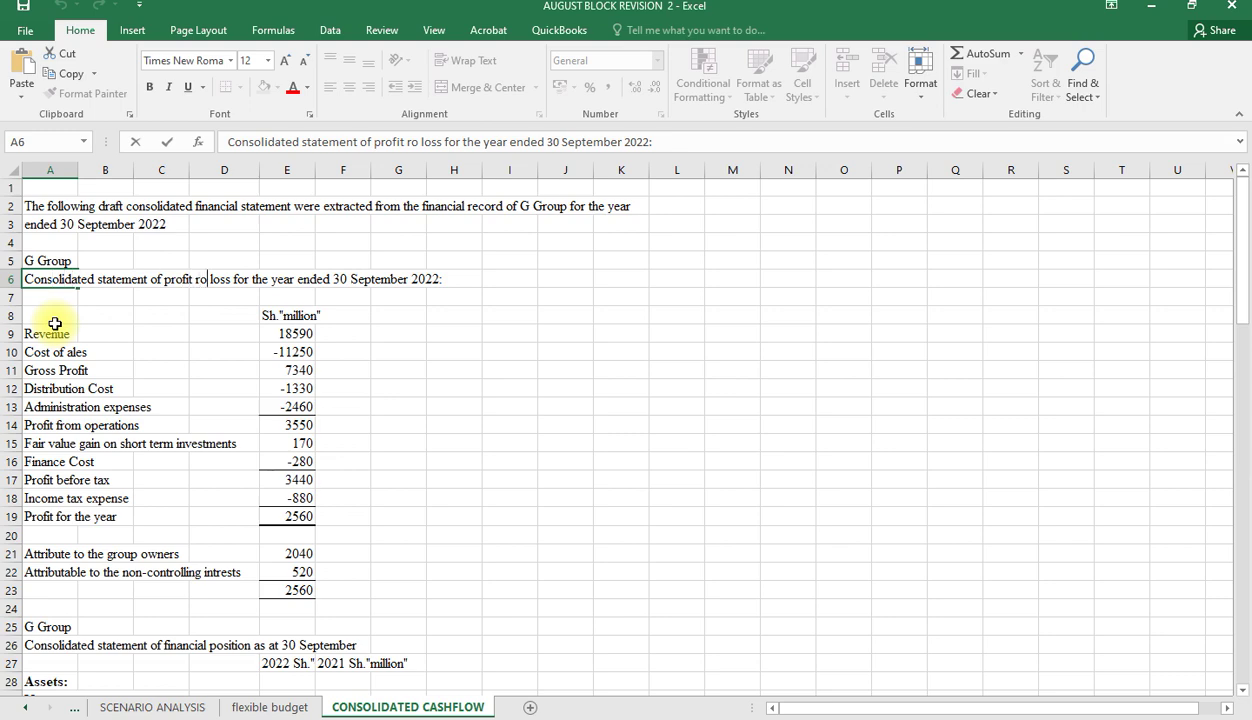
pyautogui.press('BackSpace')
pyautogui.press('BackSpace')
pyautogui.write('or')
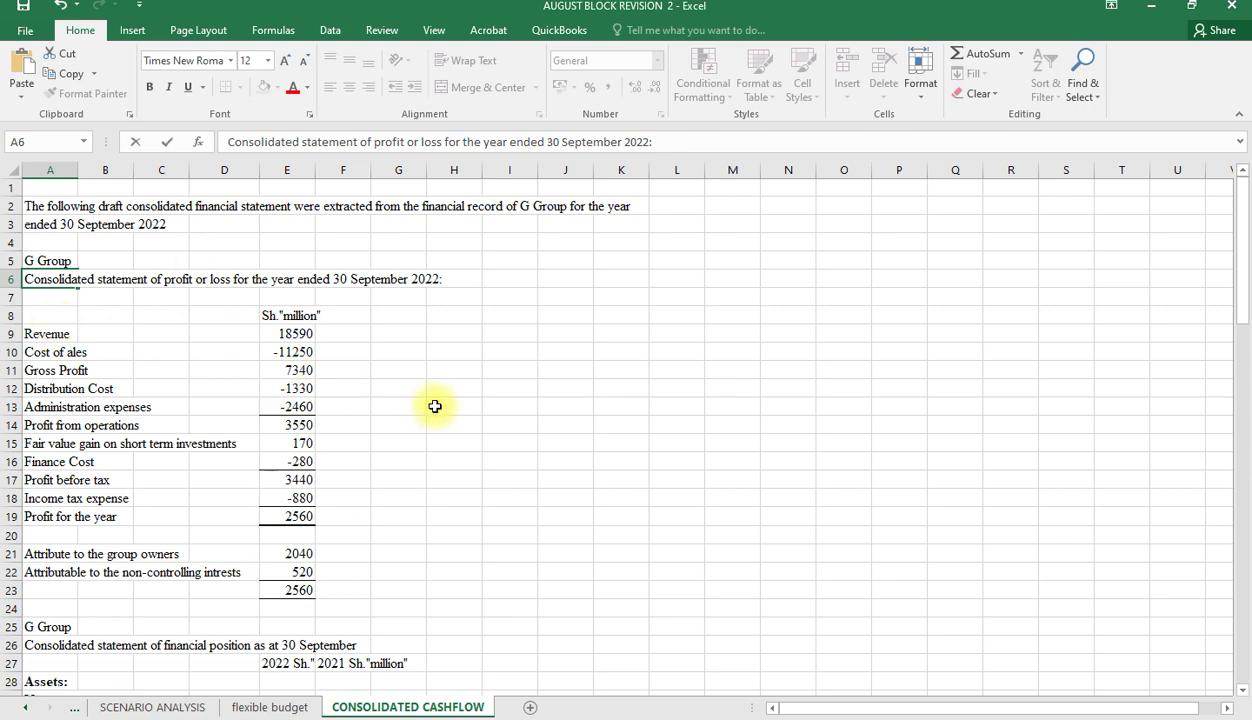
pyautogui.hotkey('ctrl', 'Return')
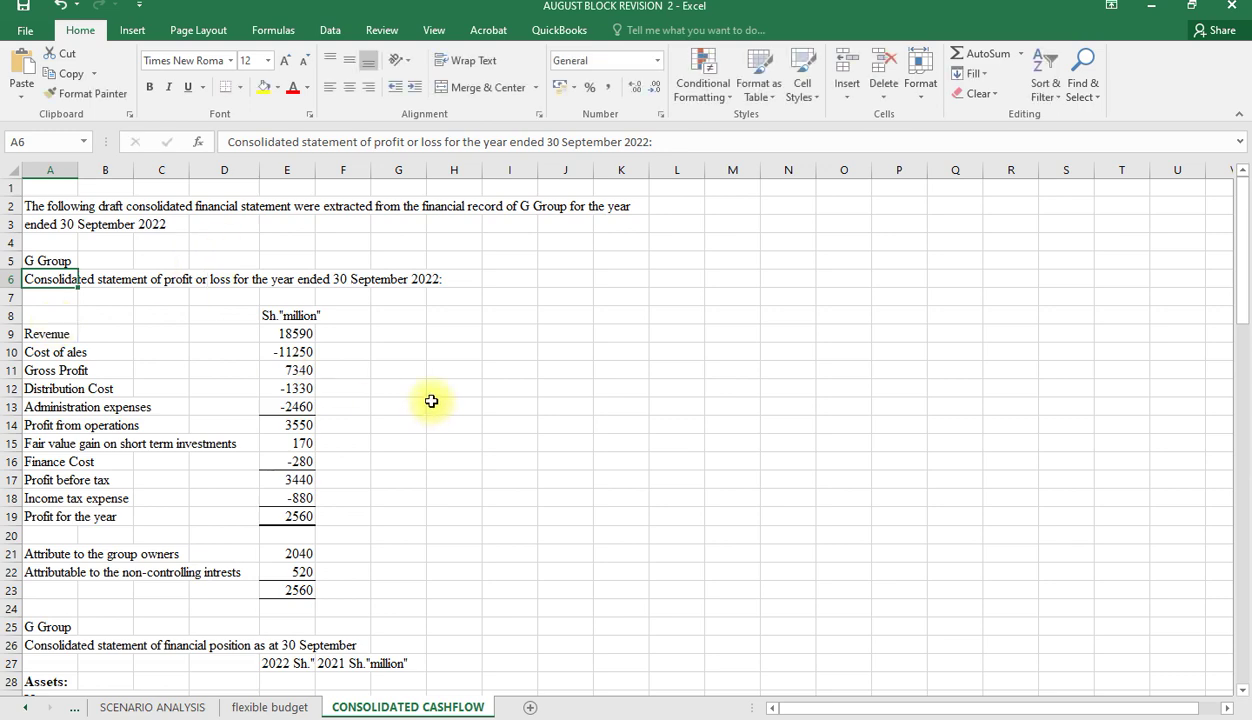
# Step: Read through the statement of profit or loss, the statement of financial position and the additional information notes
pyautogui.scroll(-4, 336, 394)
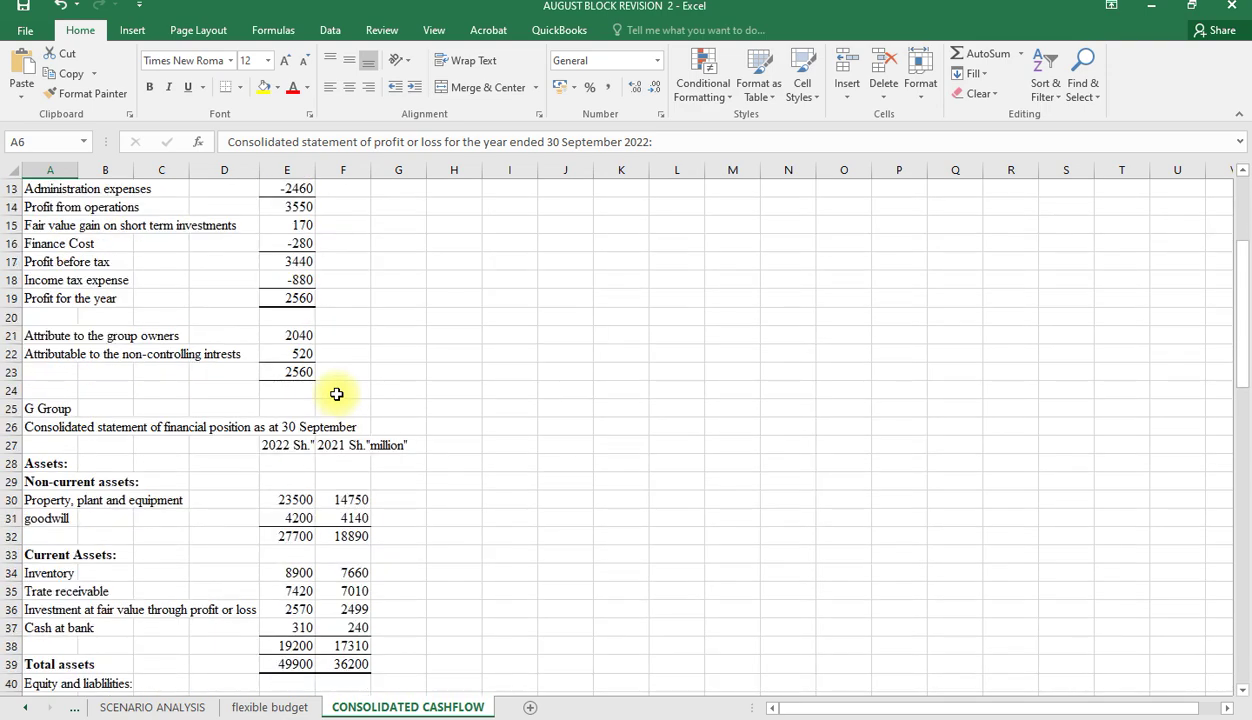
pyautogui.scroll(-5, 336, 394)
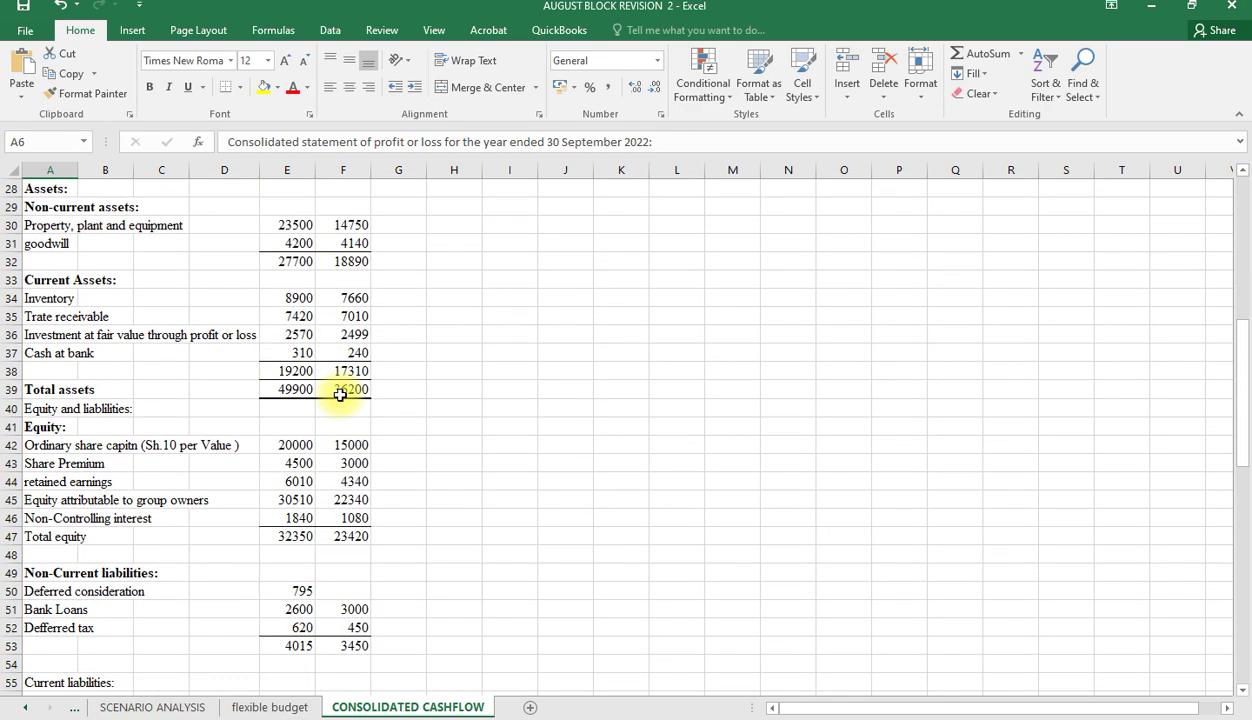
pyautogui.scroll(-6, 340, 395)
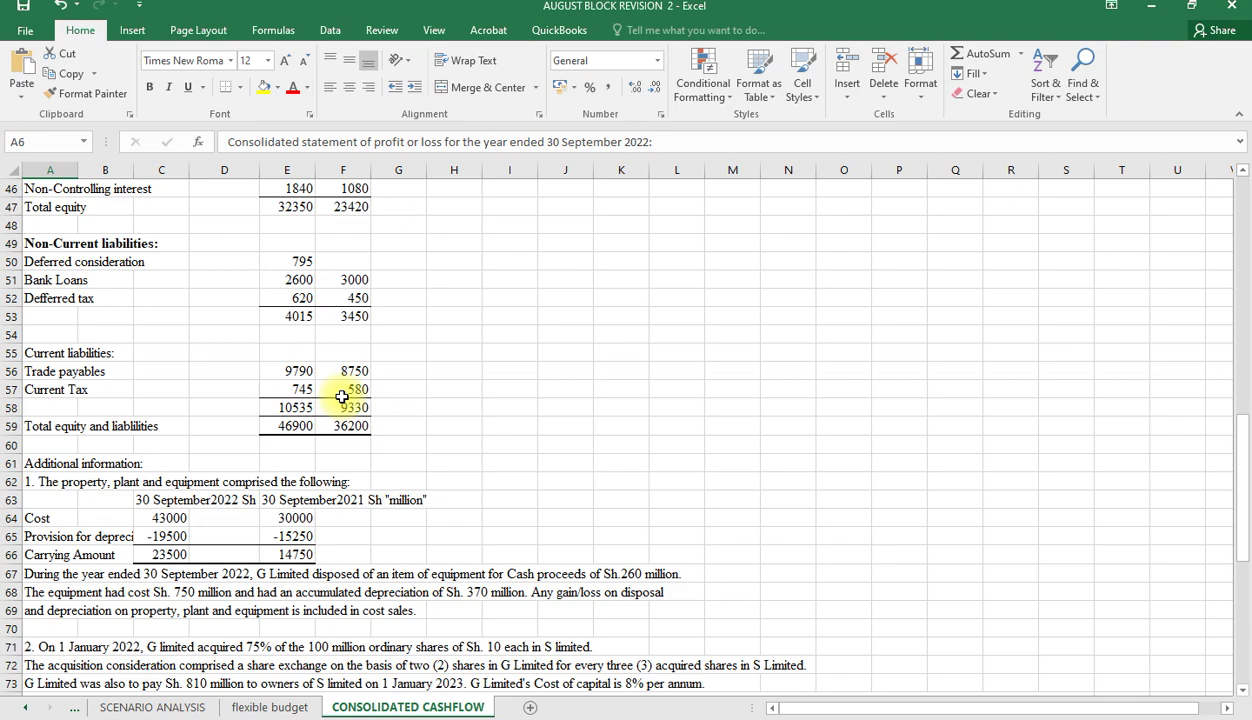
pyautogui.scroll(-2, 342, 395)
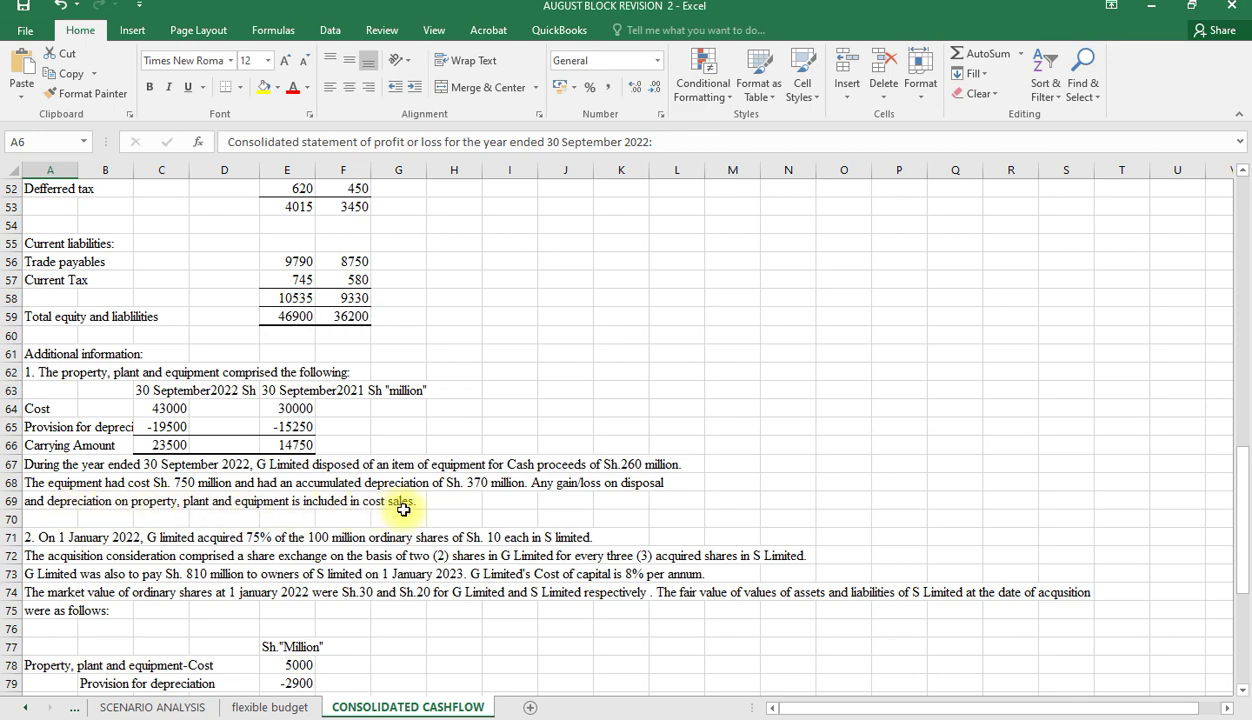
pyautogui.scroll(-1, 403, 510)
pyautogui.scroll(-1, 407, 511)
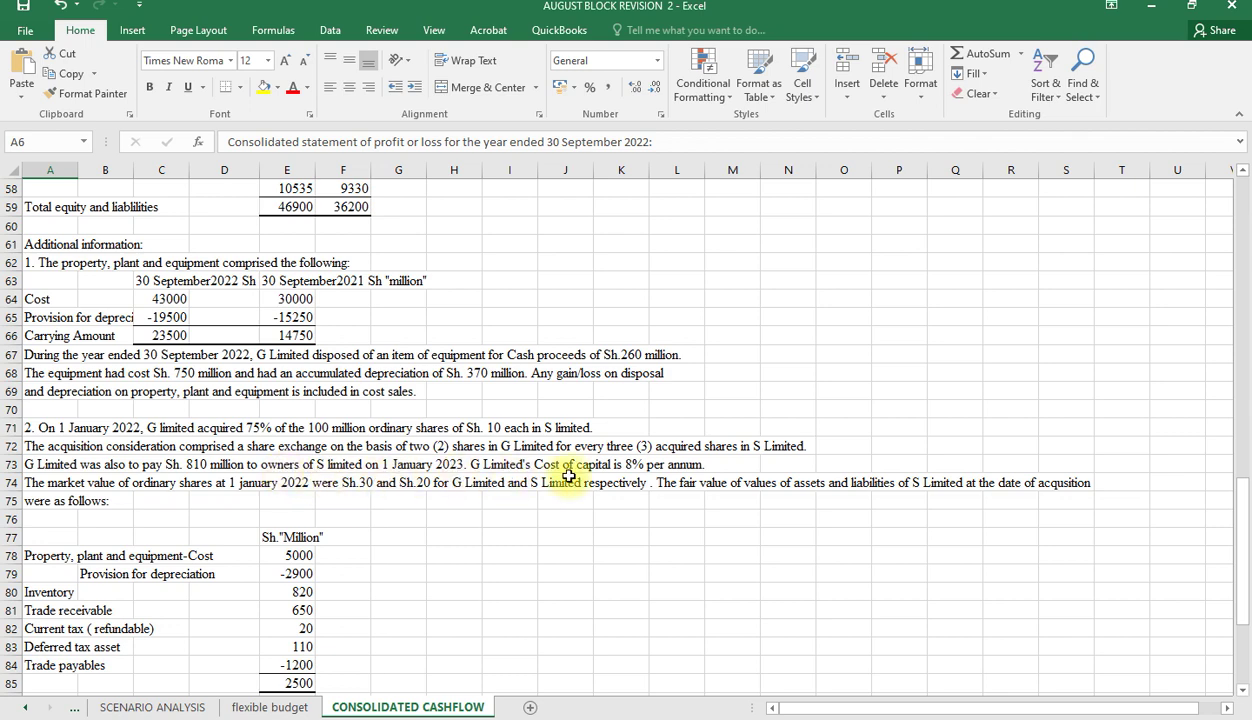
pyautogui.click(614, 538)
pyautogui.scroll(-4, 614, 540)
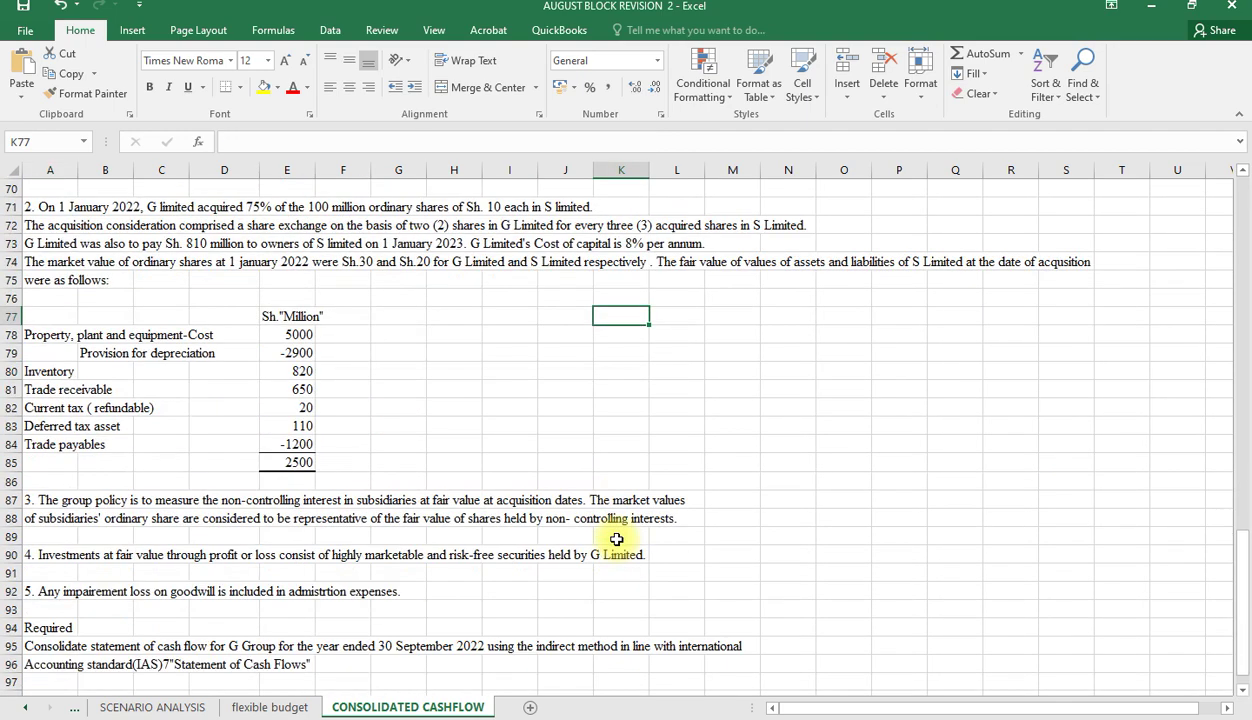
pyautogui.scroll(3, 618, 538)
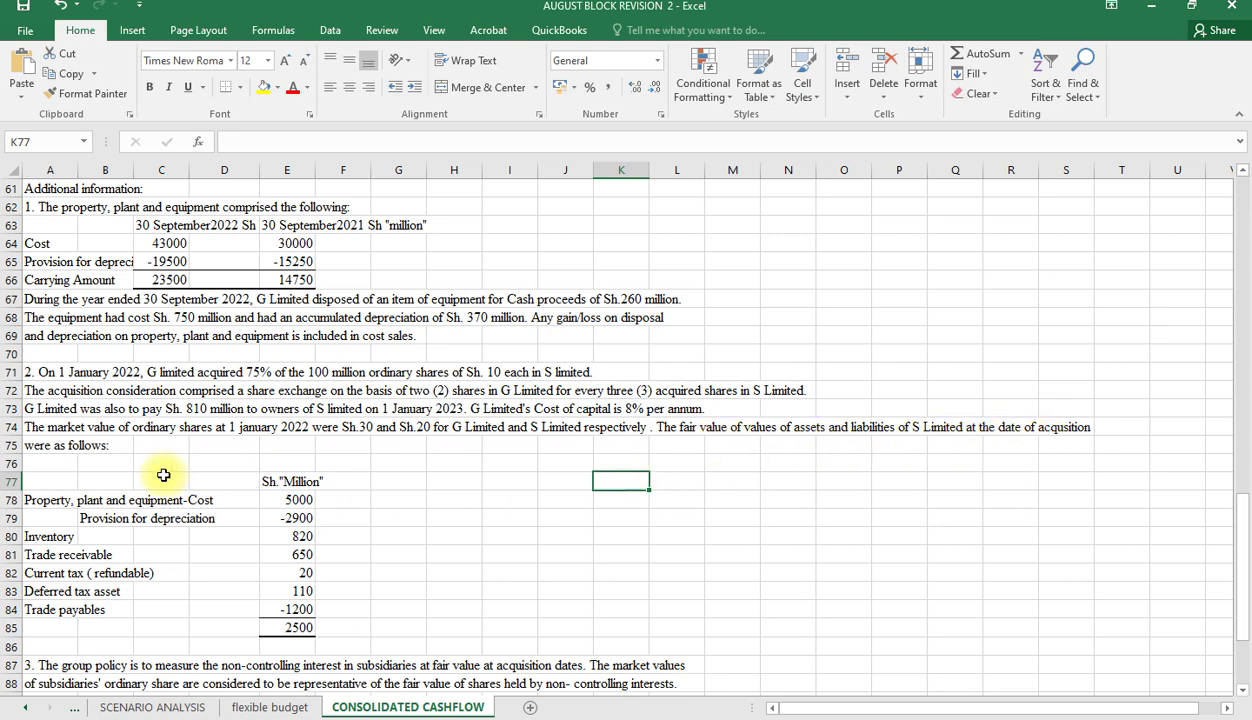
pyautogui.scroll(-2, 163, 475)
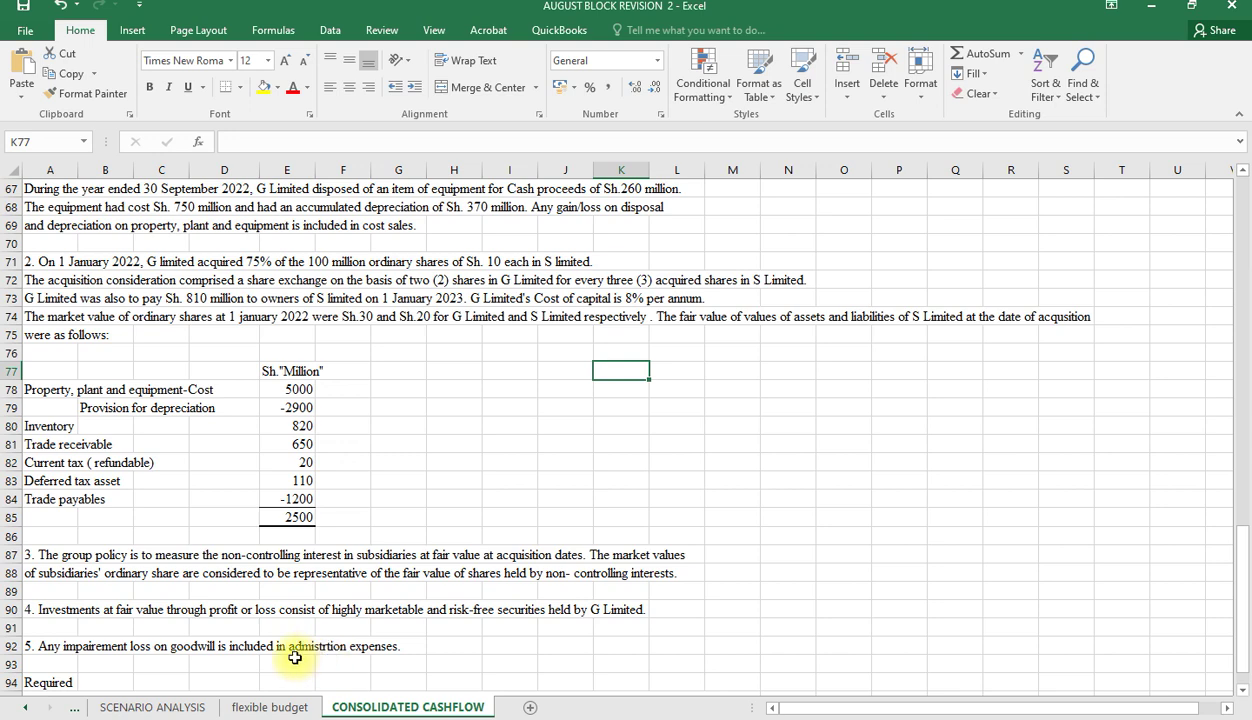
# Step: Change "admistrtion" to "admistration" in the goodwill impairment note in cell A92
pyautogui.doubleClick(35, 649)
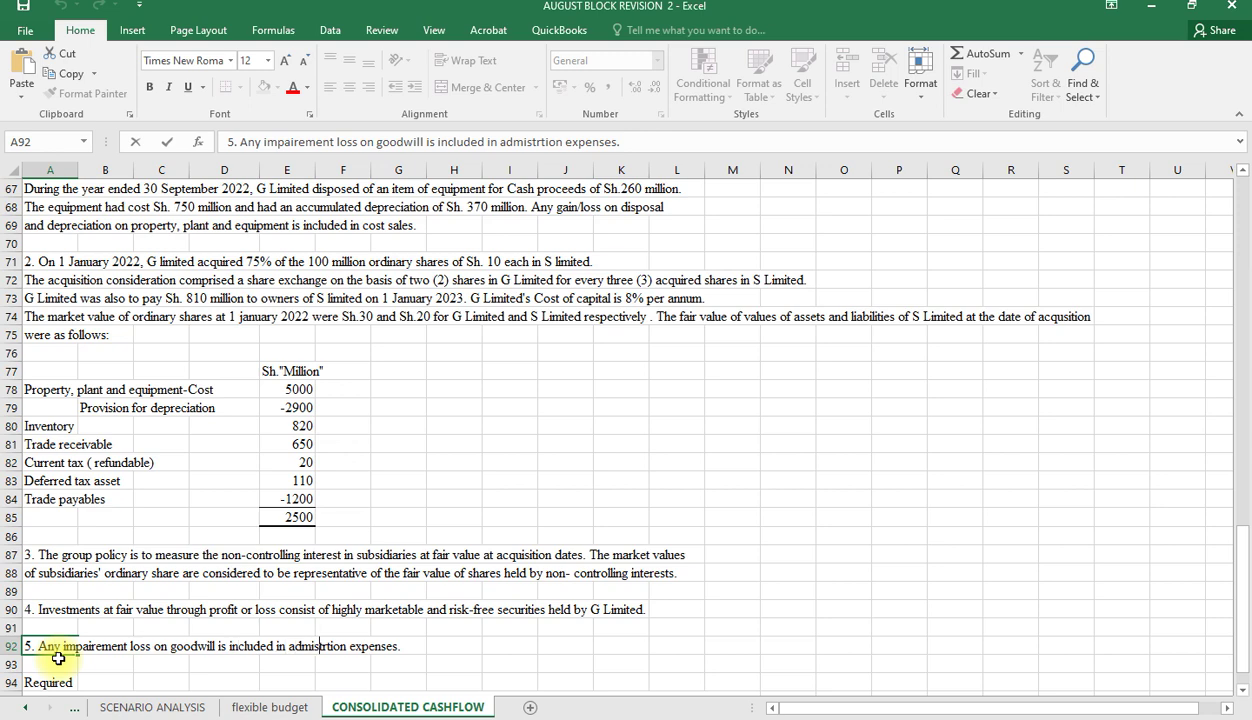
pyautogui.write('a')
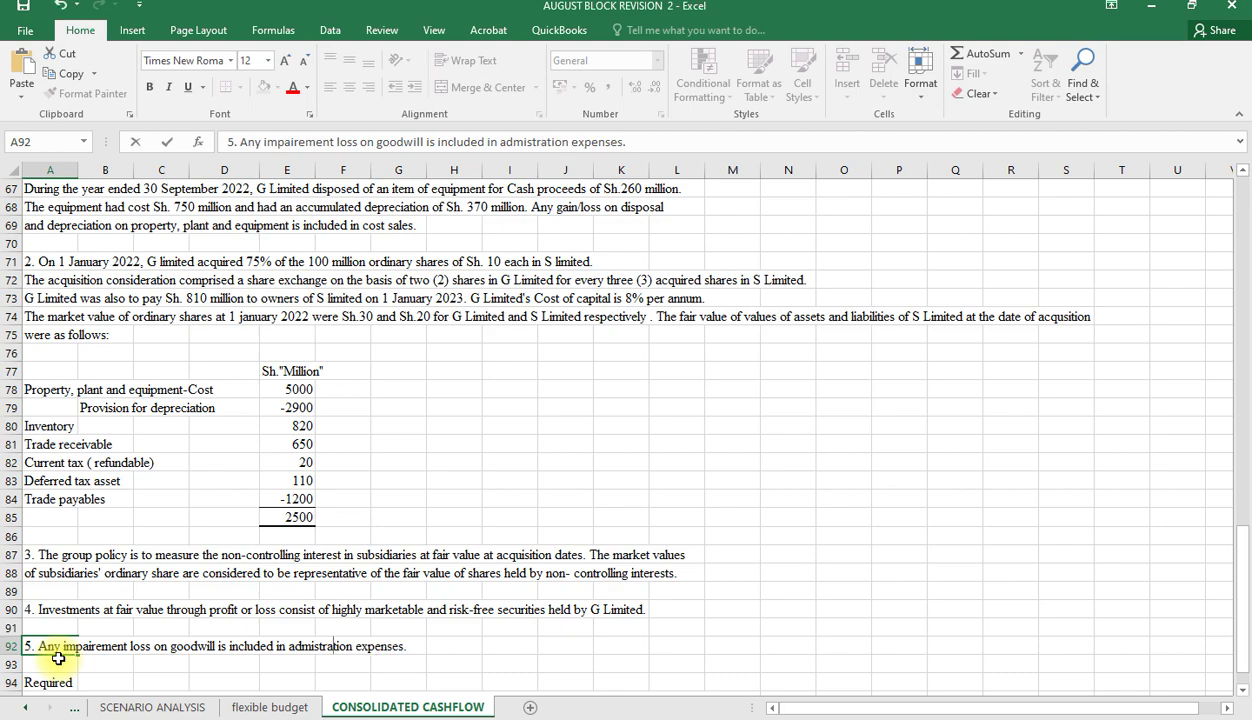
pyautogui.scroll(-3, 60, 650)
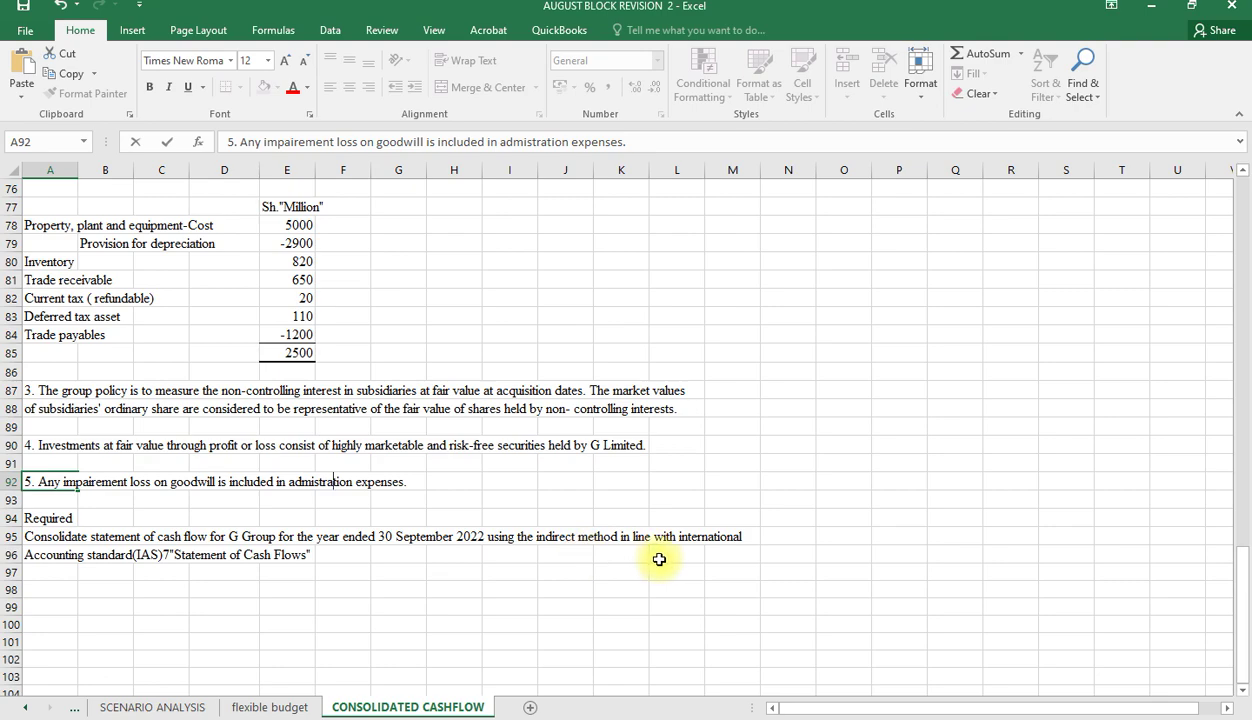
pyautogui.scroll(18, 661, 560)
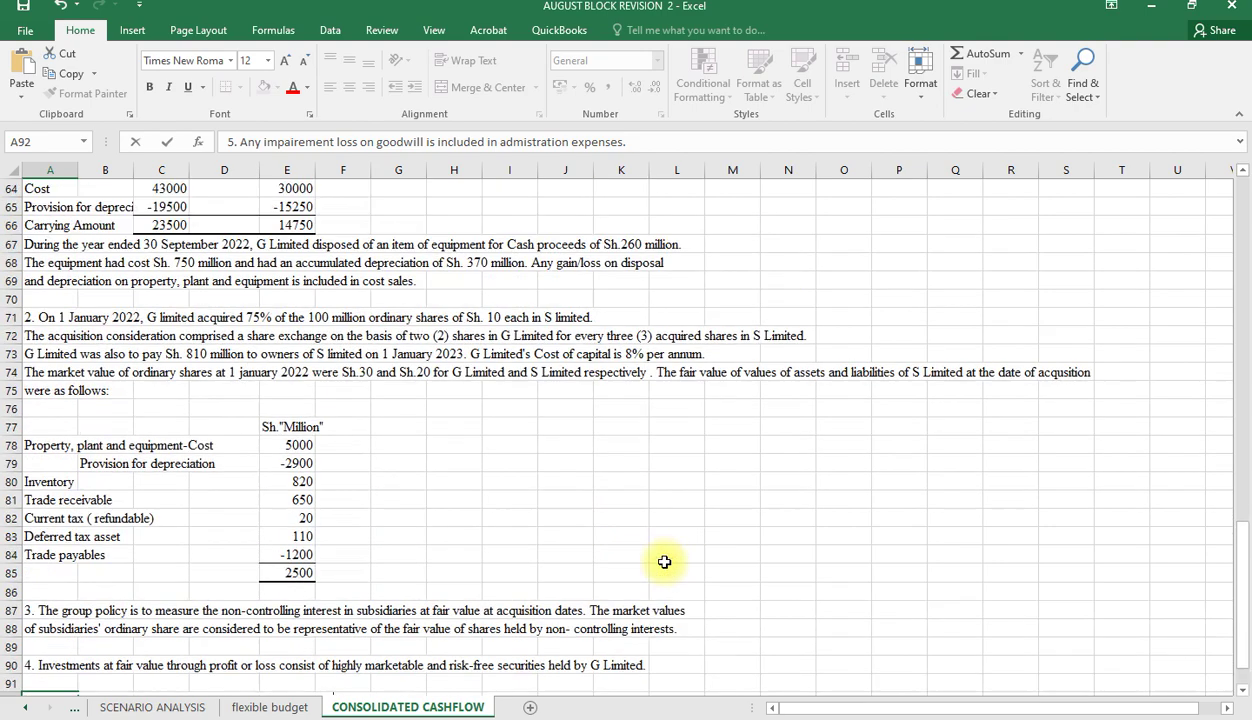
pyautogui.scroll(7, 665, 569)
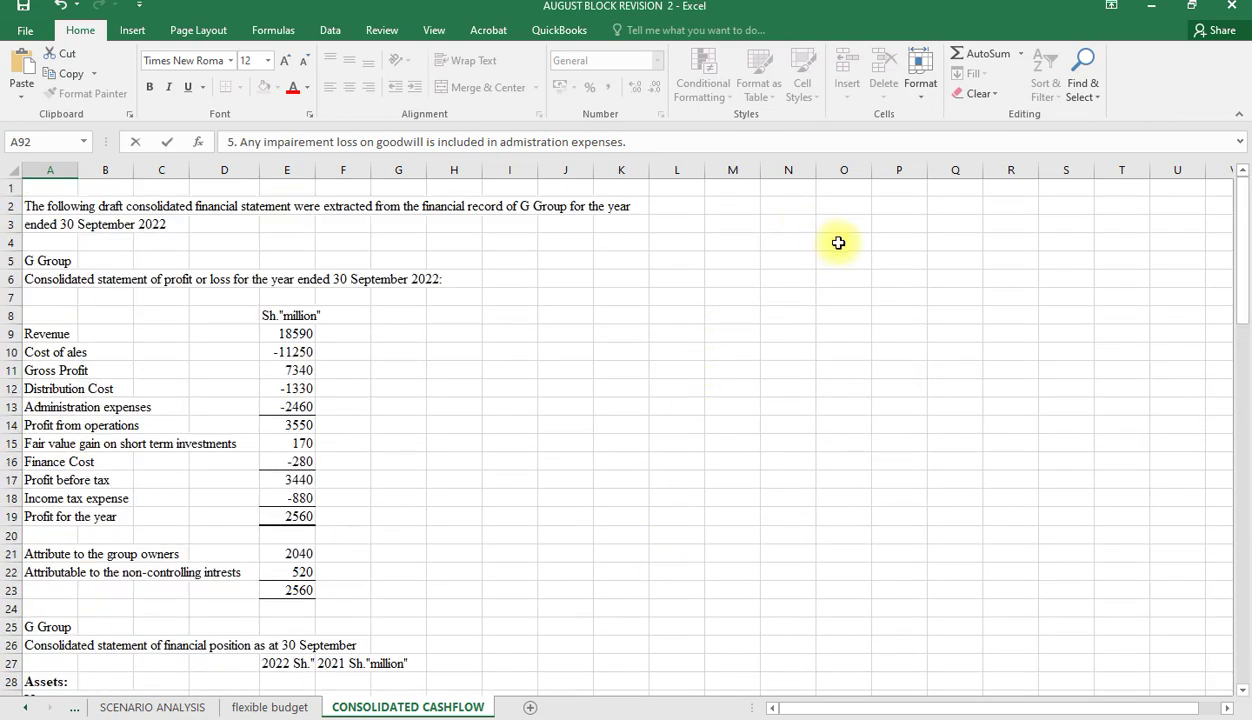
pyautogui.click(838, 243)
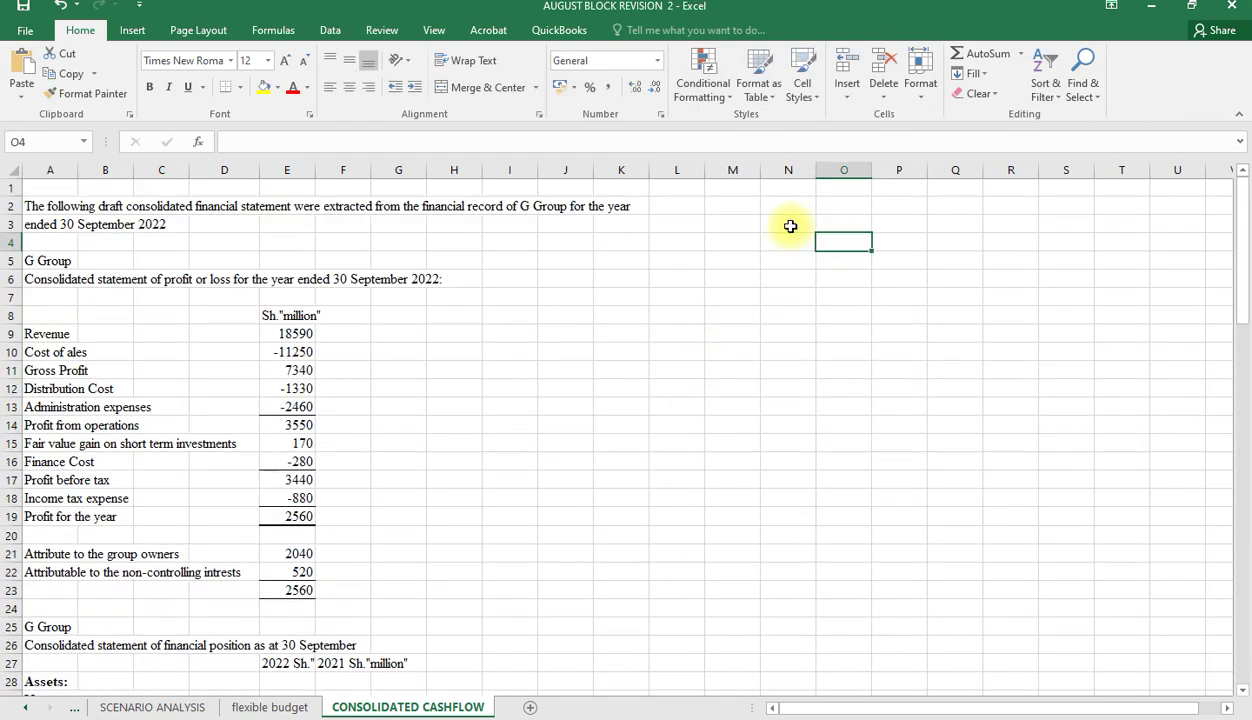
# Step: Enter the company heading "G LTD" in cell O3
pyautogui.click(828, 224)
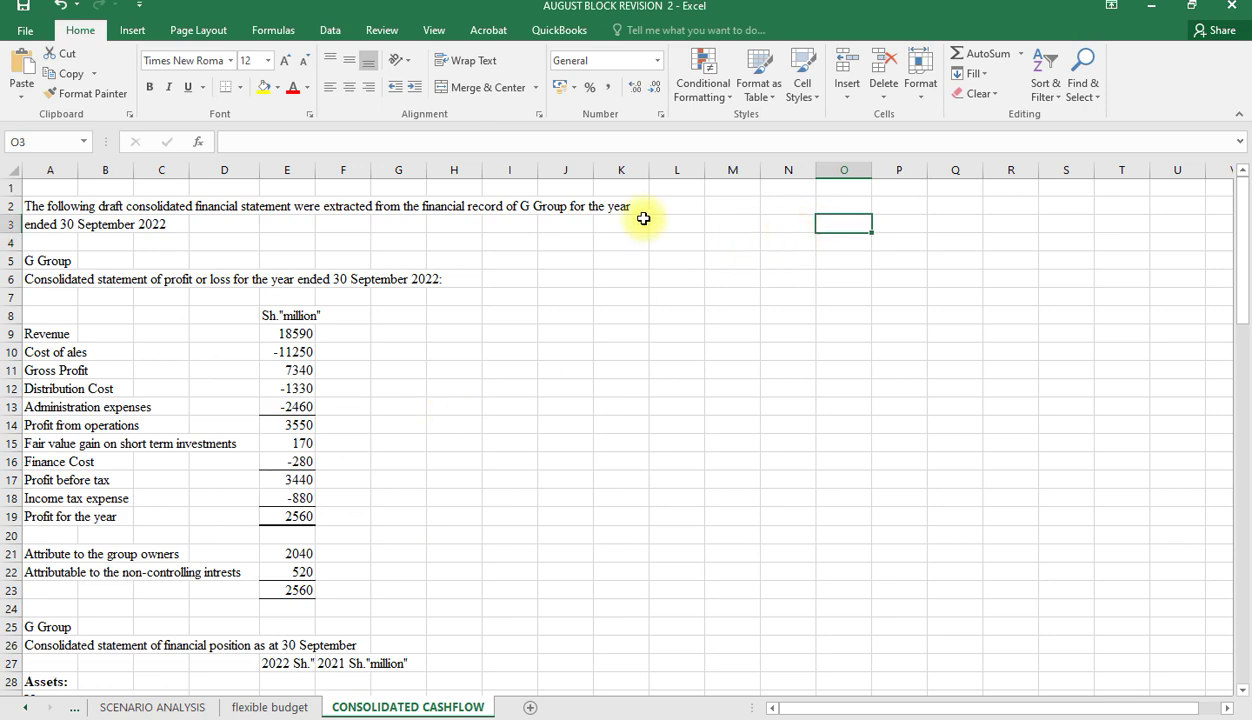
pyautogui.write('G L')
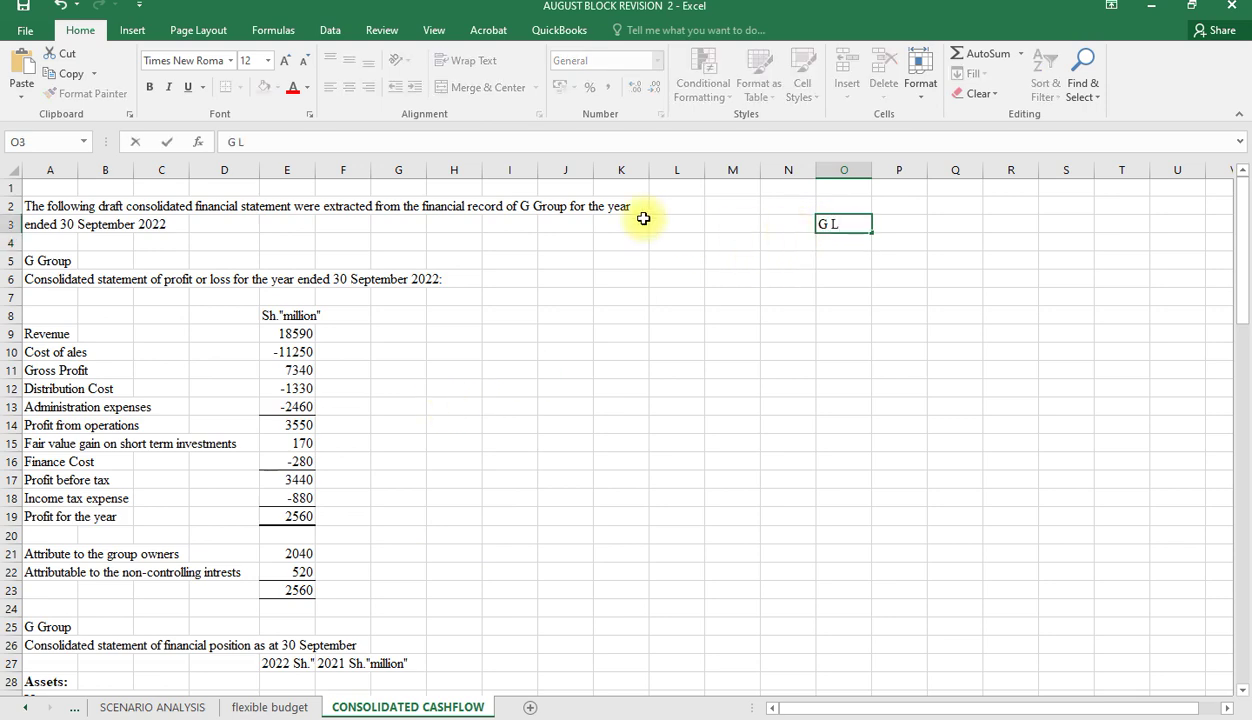
pyautogui.write('TD')
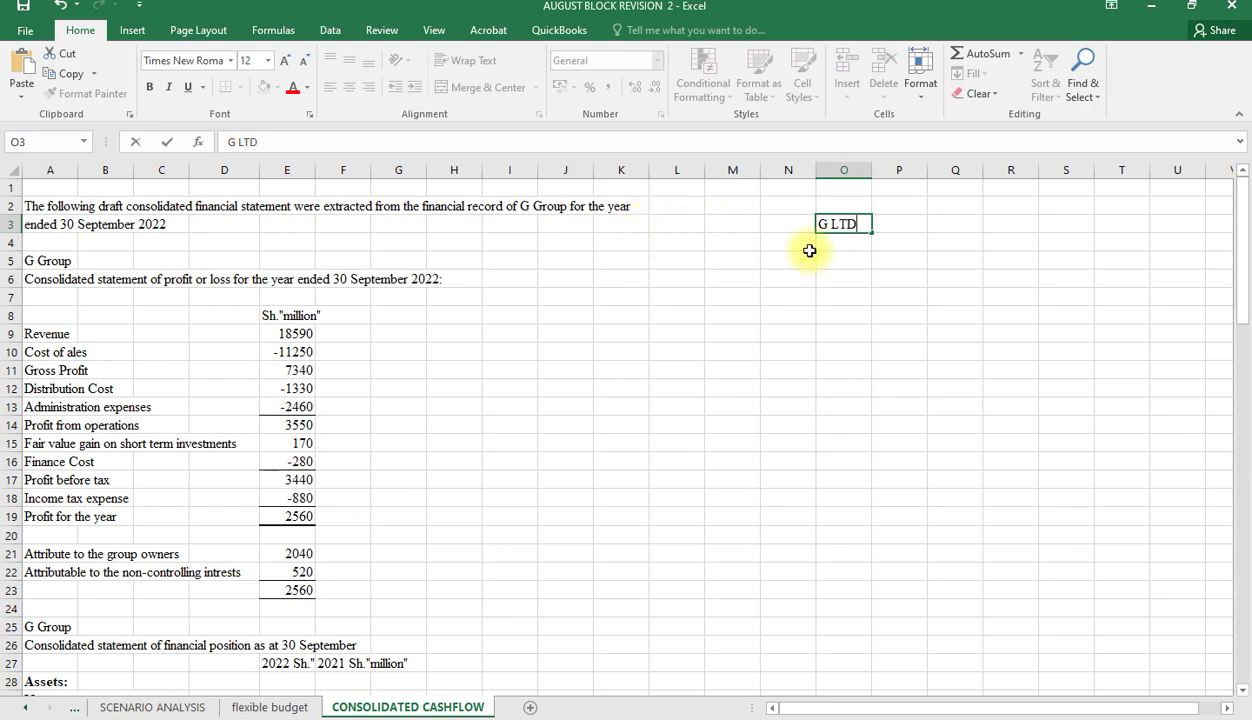
pyautogui.press('Return')
# Step: Enter the title "CONSOLIDATED STATEMENT OF CASHFLOWS FOR THE YEAR" in cell O4
pyautogui.write('CO')
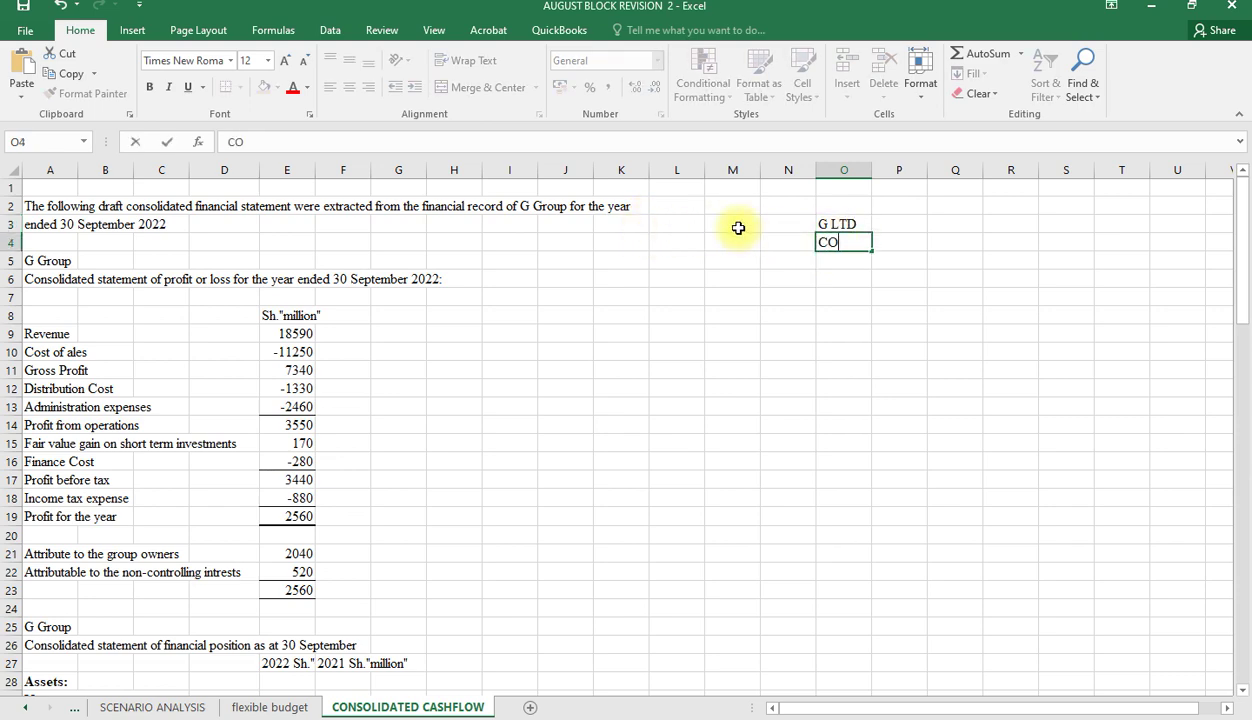
pyautogui.write('NSOLIDAT')
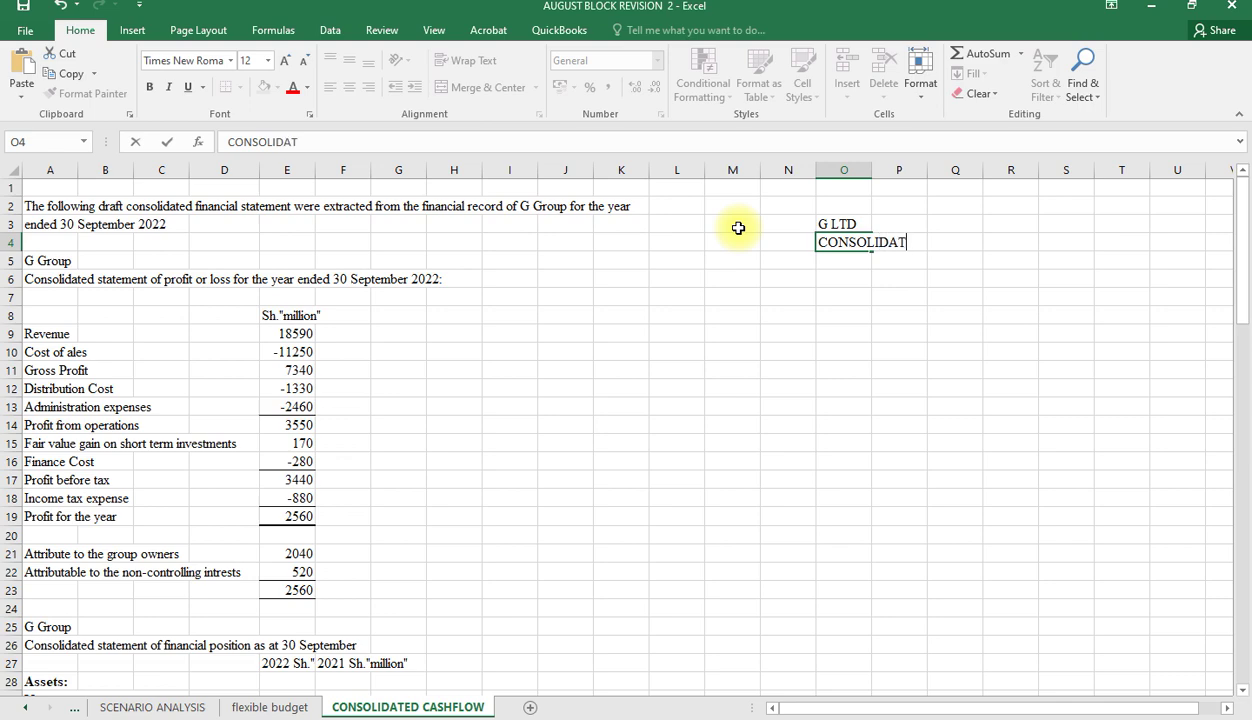
pyautogui.write('ED STAE')
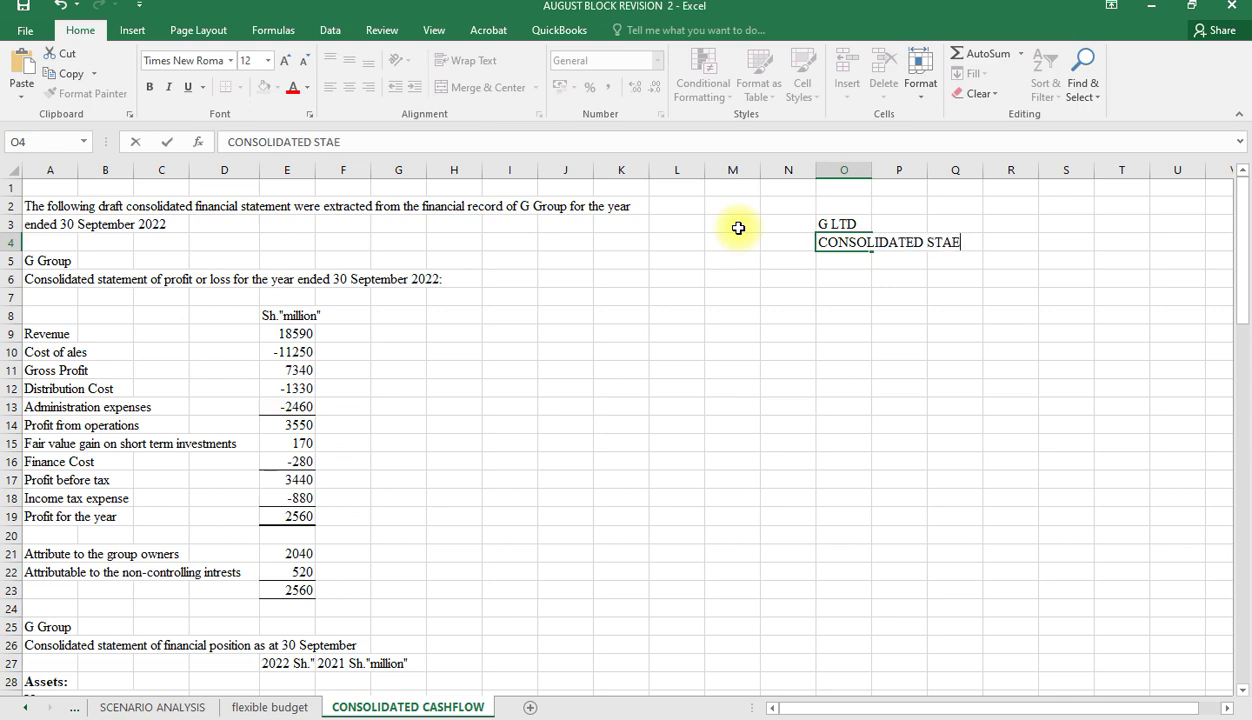
pyautogui.press('BackSpace')
pyautogui.write('TEMENT')
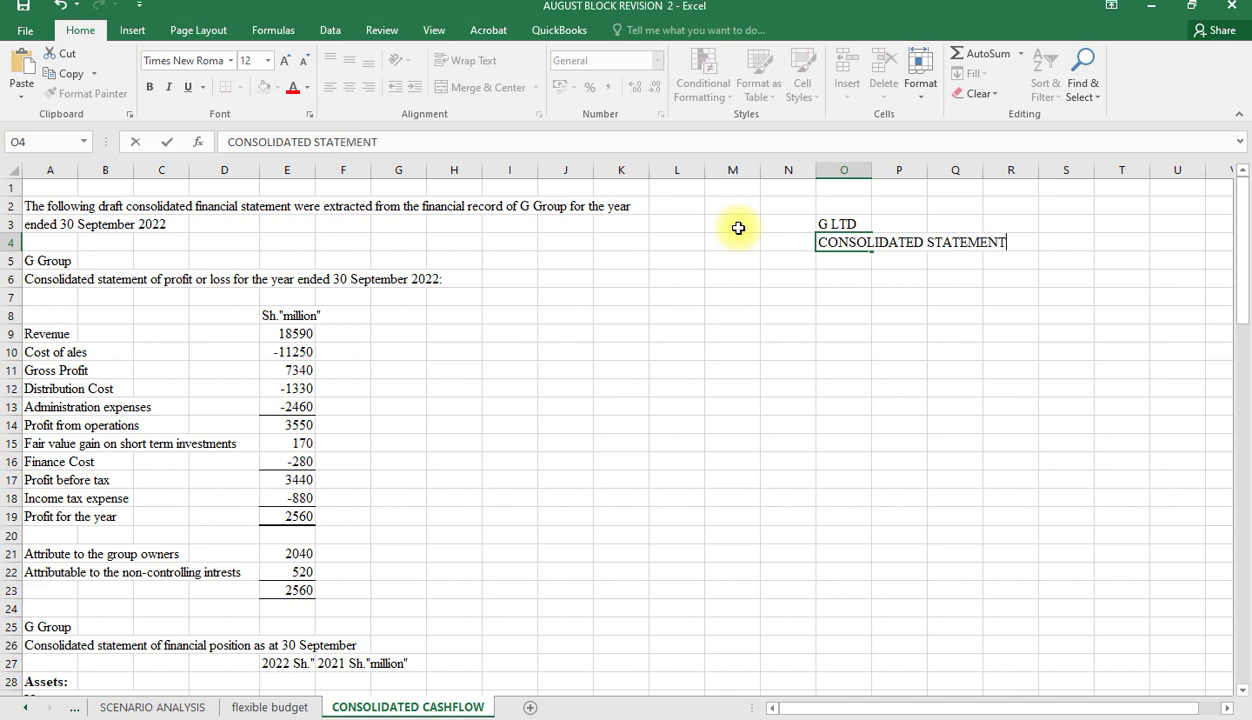
pyautogui.write(' OF CASHFLOE')
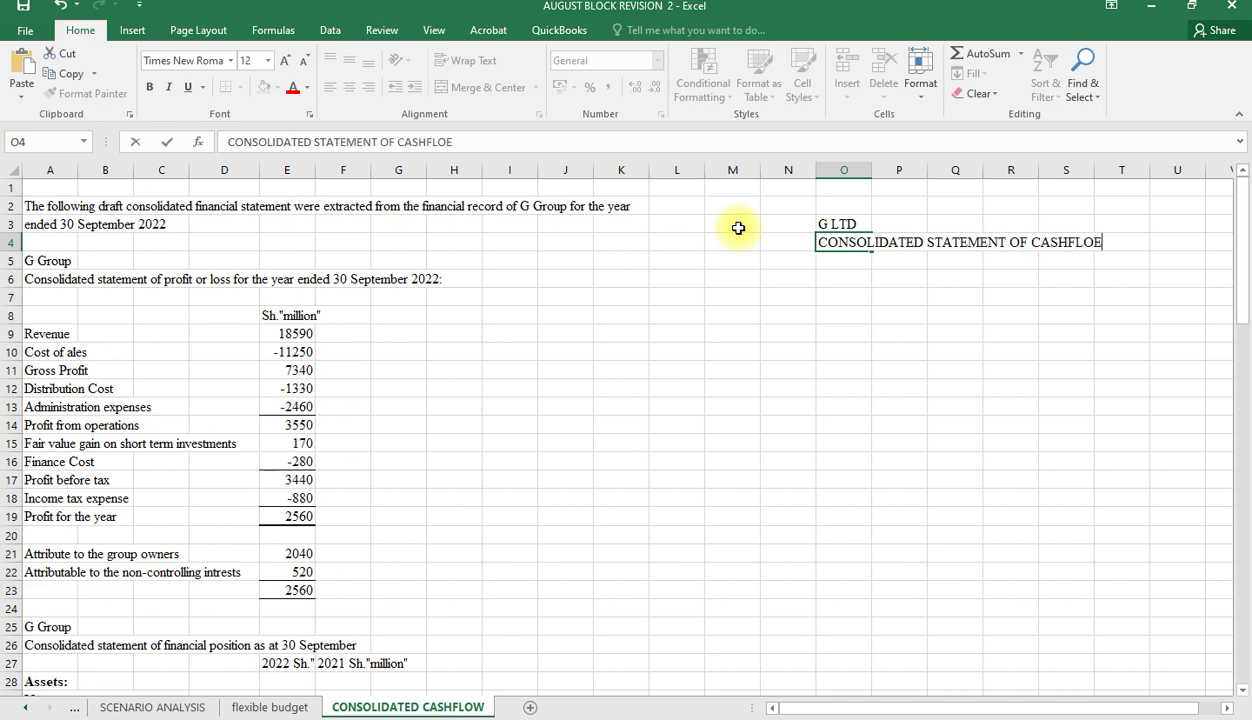
pyautogui.press('BackSpace')
pyautogui.write('WS FOR THE ')
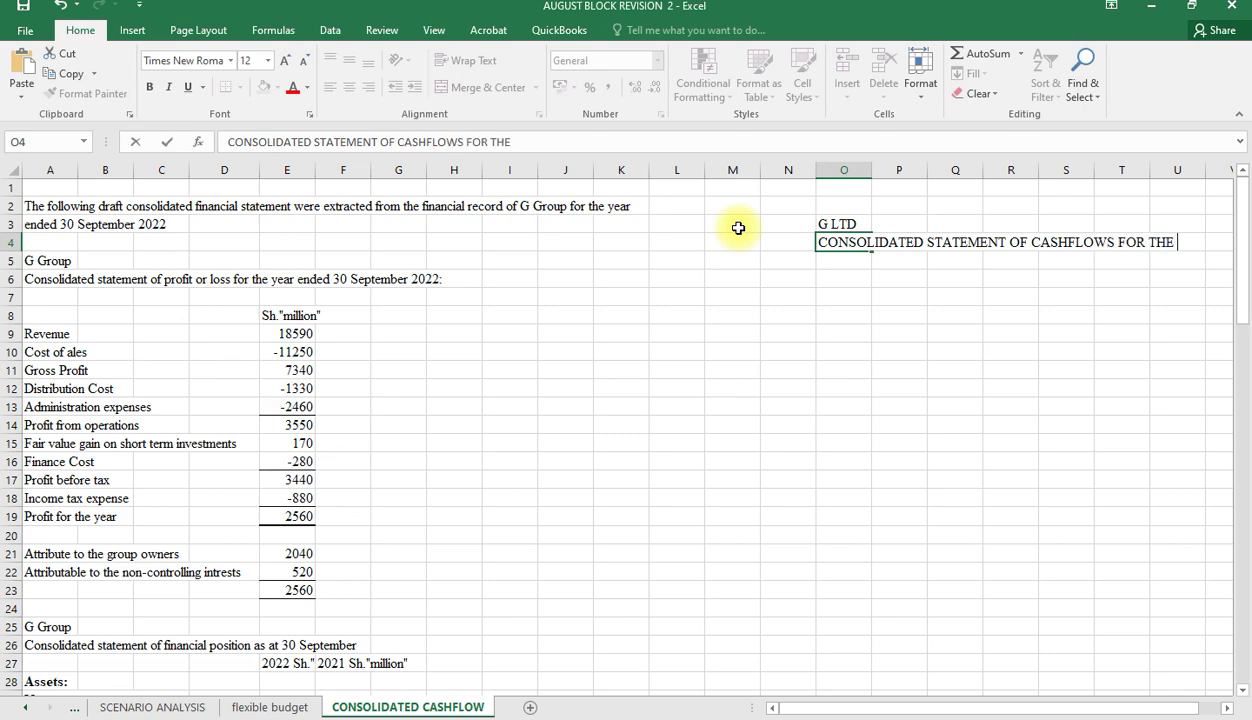
pyautogui.write('YEAR')
# Step: Continue the title in cell O5 with "ENDED 30 SEPT 2022"
pyautogui.click(830, 261)
pyautogui.write('E')
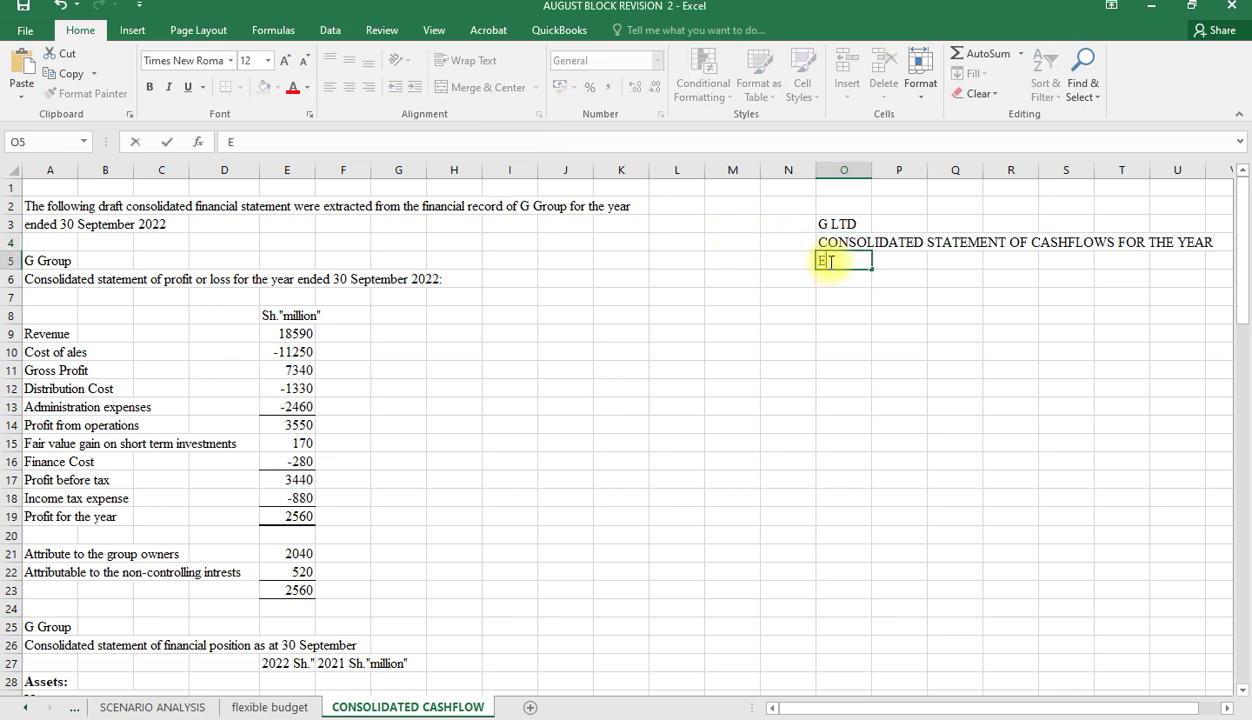
pyautogui.write('NDED 30 SE')
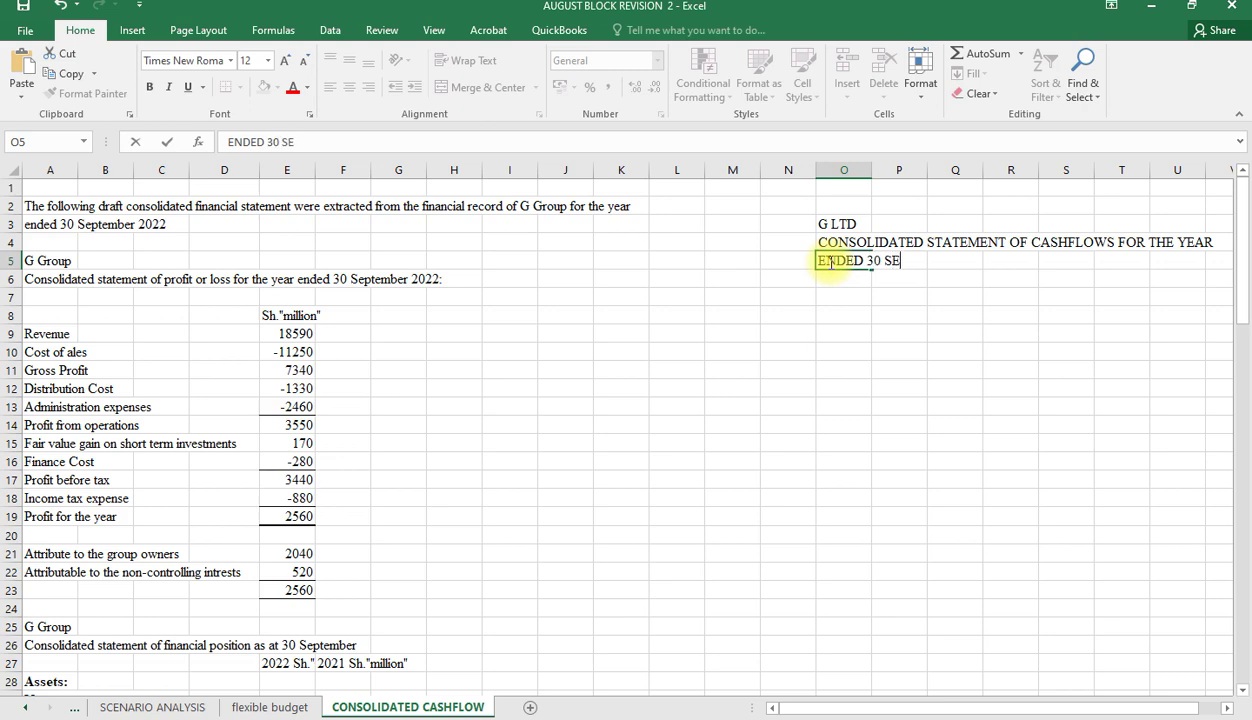
pyautogui.write('PT 2022')
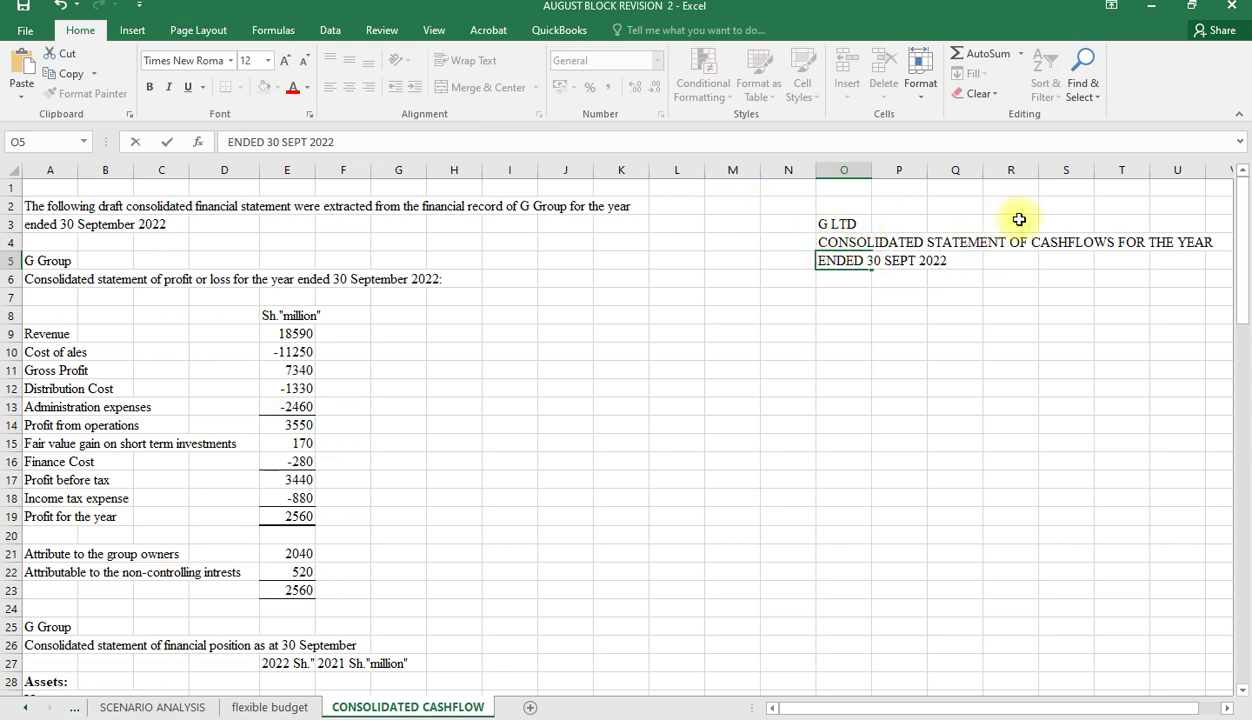
# Step: Merge and center the company heading across O3:U3 and the year-end line across O5:U5
pyautogui.moveTo(825, 223); pyautogui.dragTo(1204, 225)
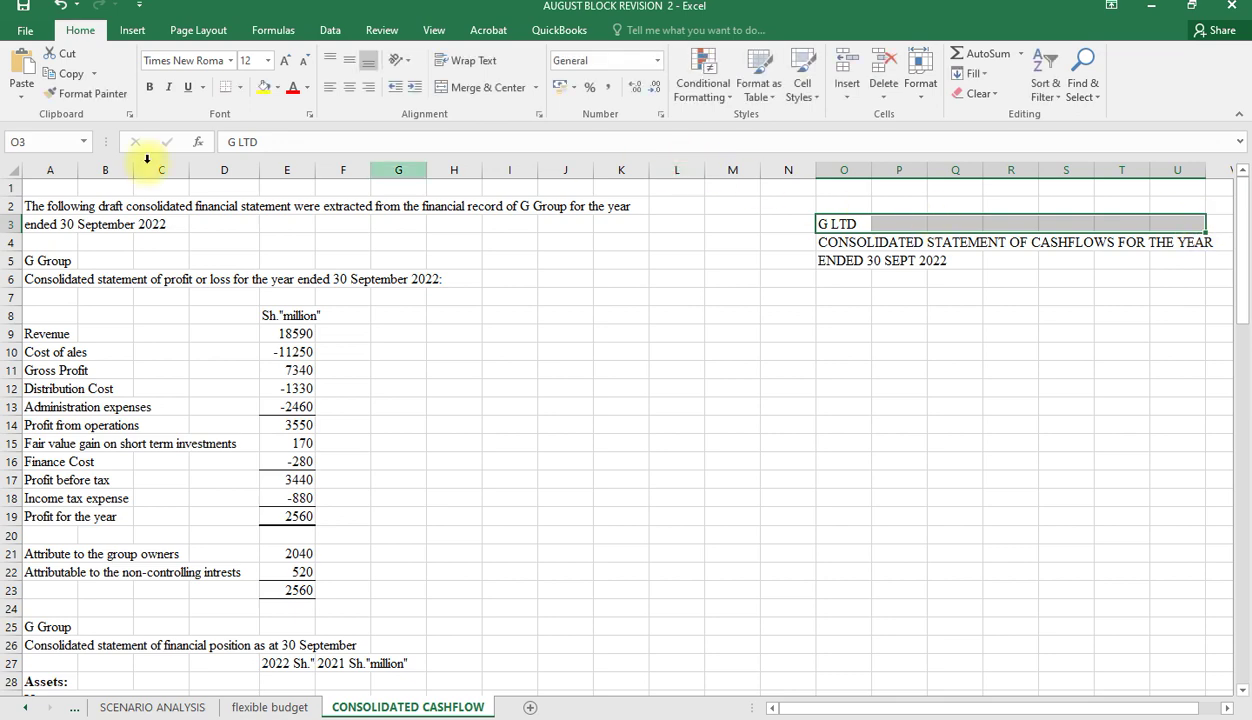
pyautogui.click(464, 92)
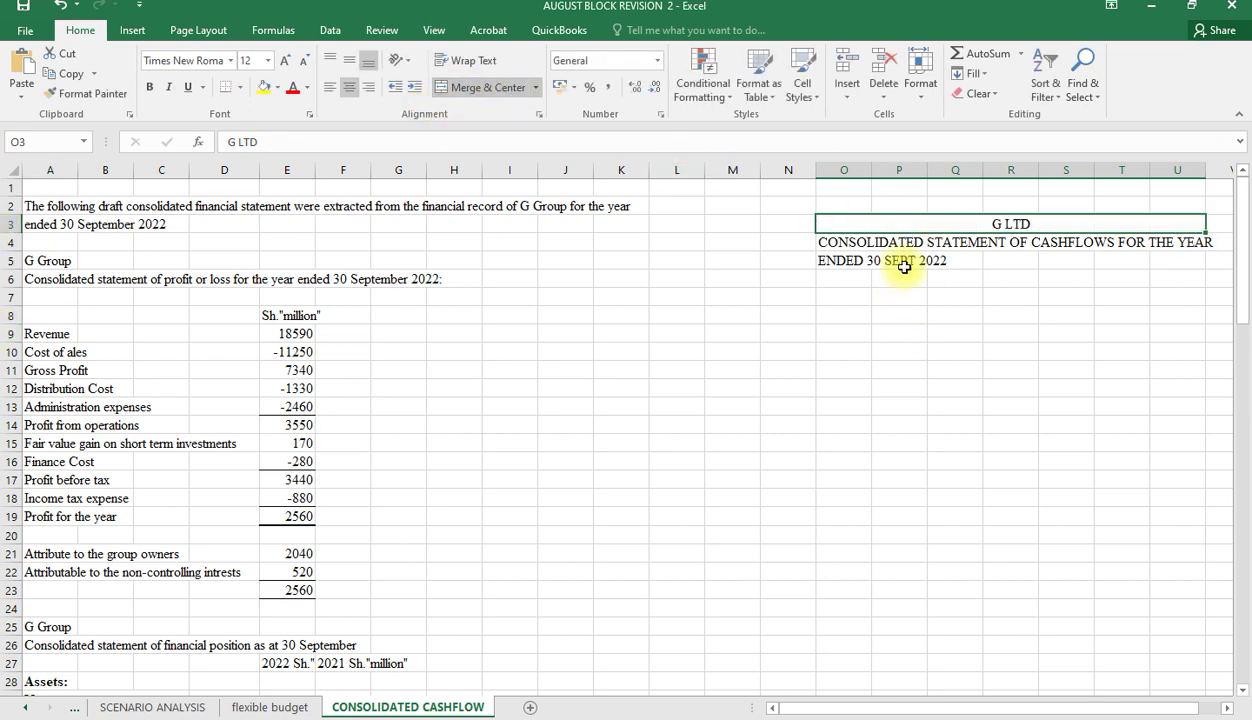
pyautogui.moveTo(830, 261); pyautogui.dragTo(1166, 259)
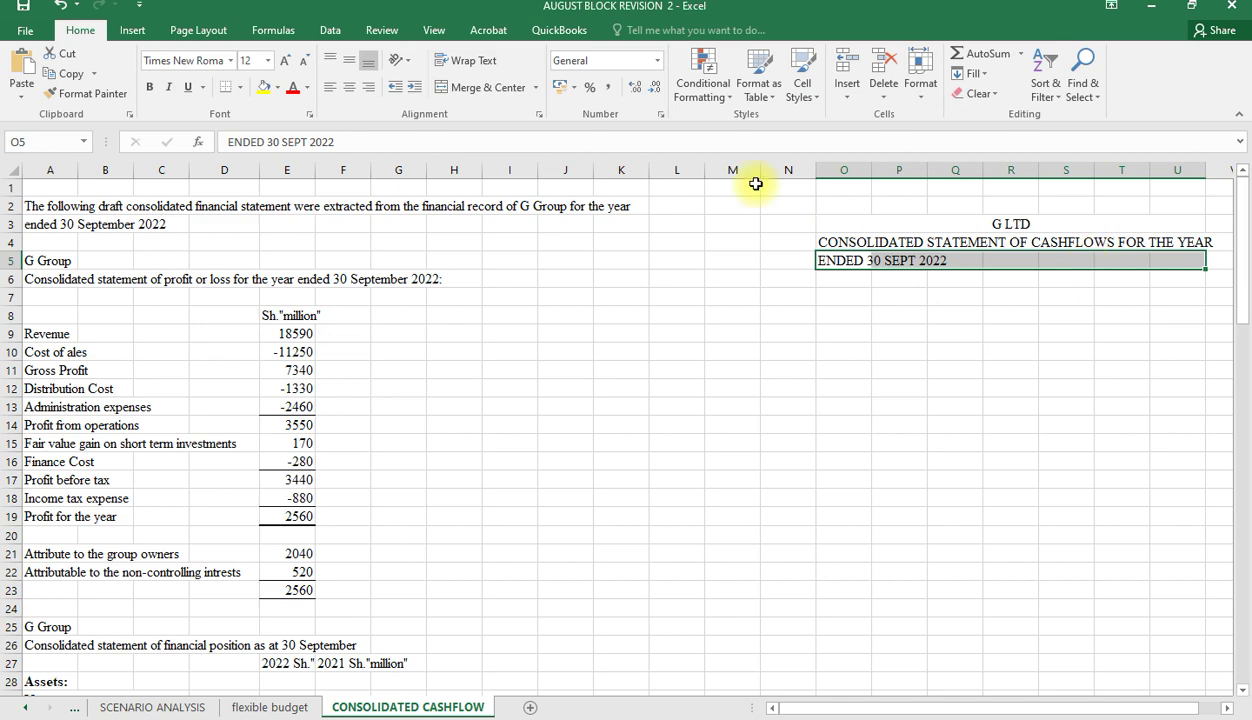
pyautogui.click(508, 87)
pyautogui.click(826, 341)
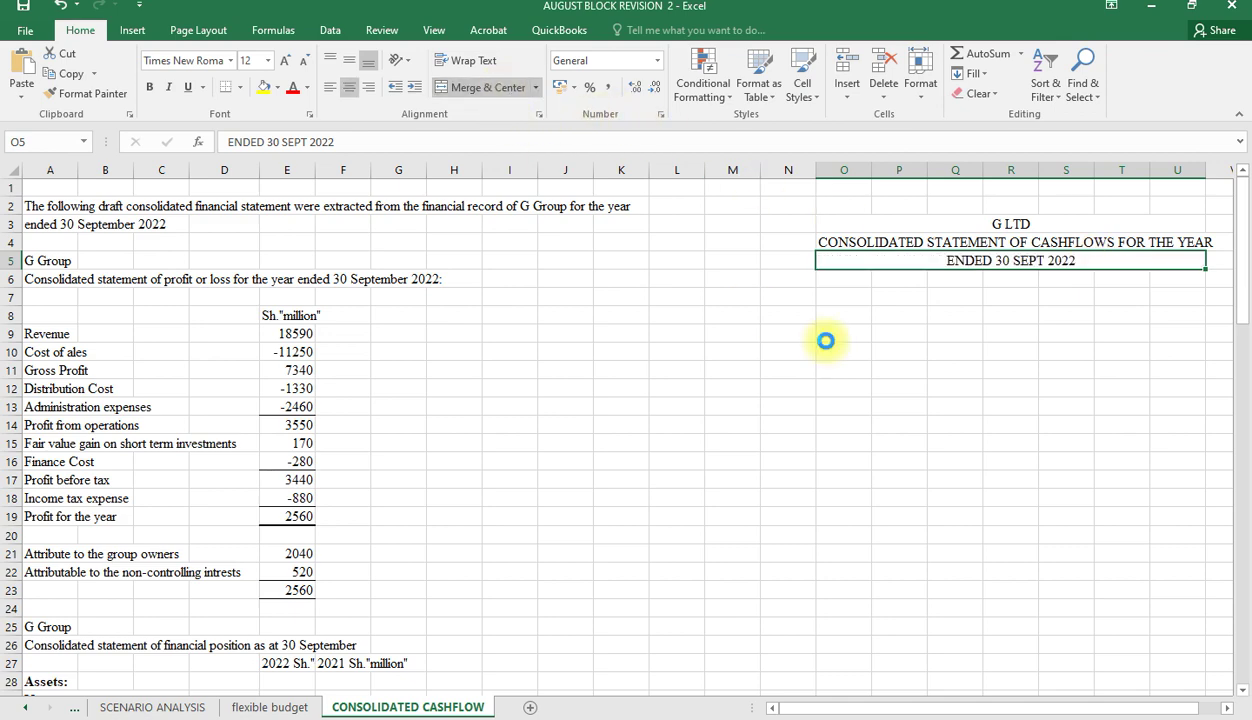
# Step: Make the year-end line in row 5 and the statement title in O4 bold
pyautogui.hotkey('ctrl', 'b')
pyautogui.click(914, 244)
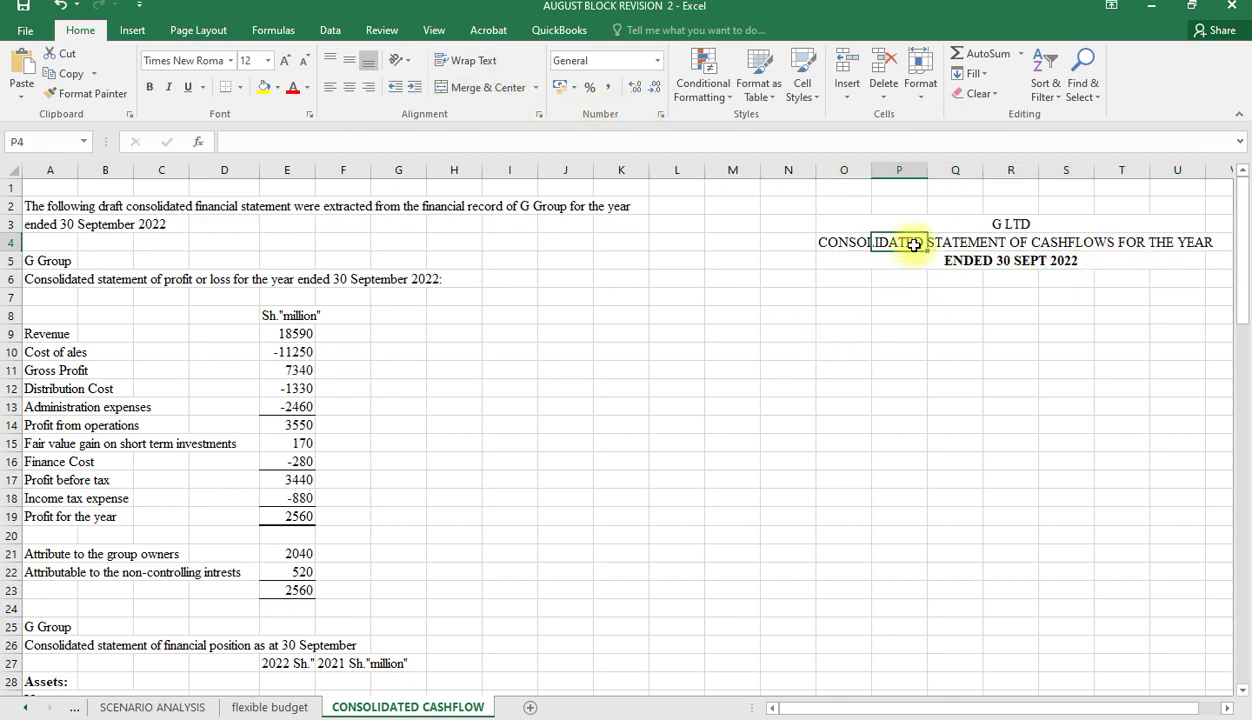
pyautogui.click(833, 242)
pyautogui.hotkey('ctrl', 'b')
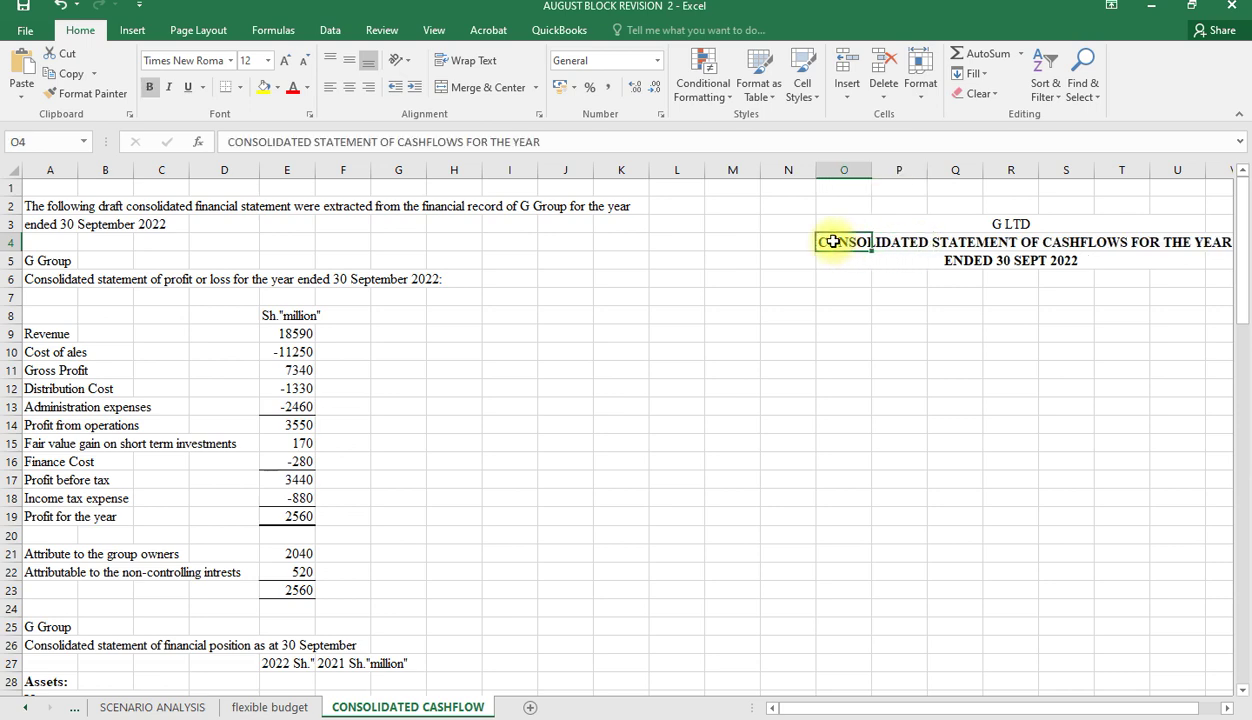
# Step: Make the G LTD heading in row 3 bold and add a bottom border under the year-end line in row 5
pyautogui.click(1000, 228)
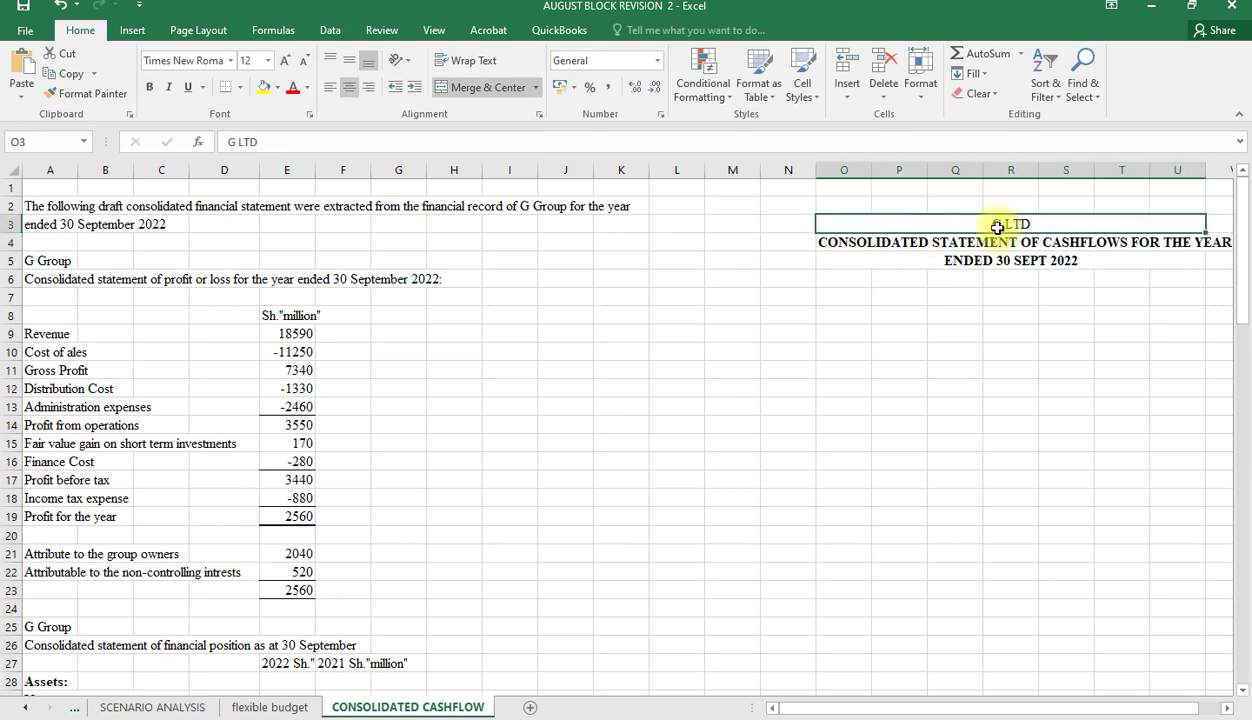
pyautogui.hotkey('ctrl', 'b')
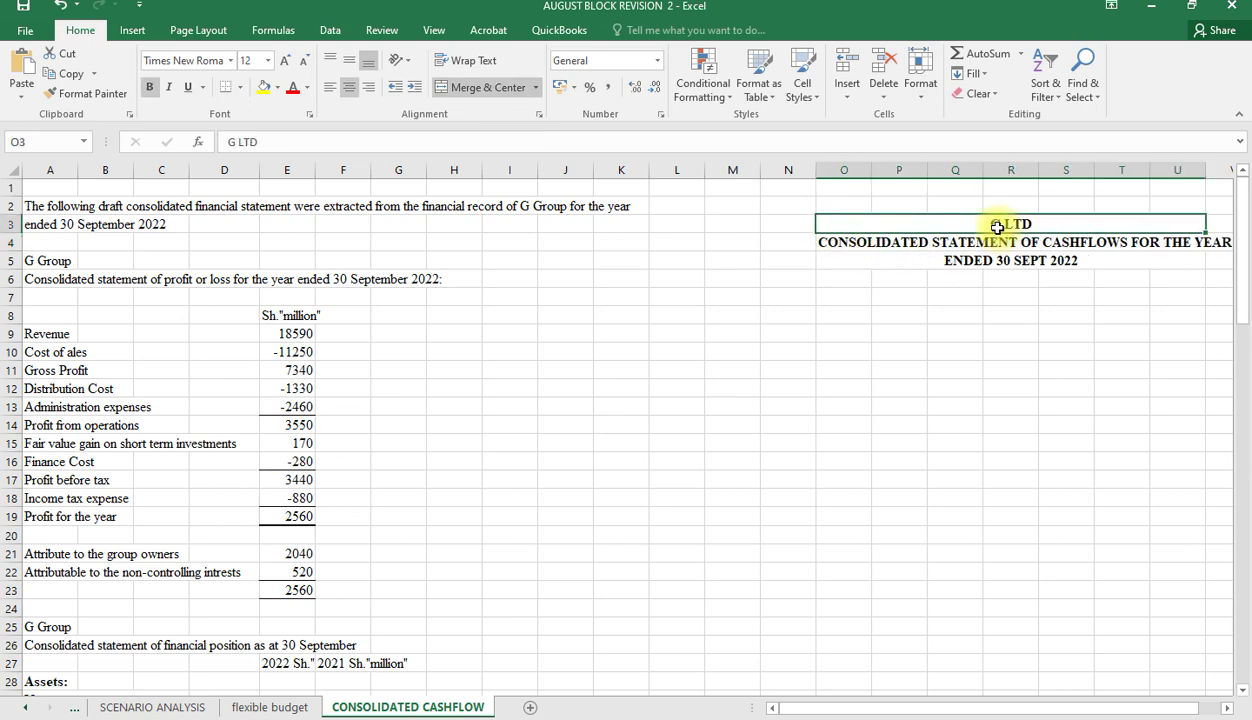
pyautogui.click(826, 280)
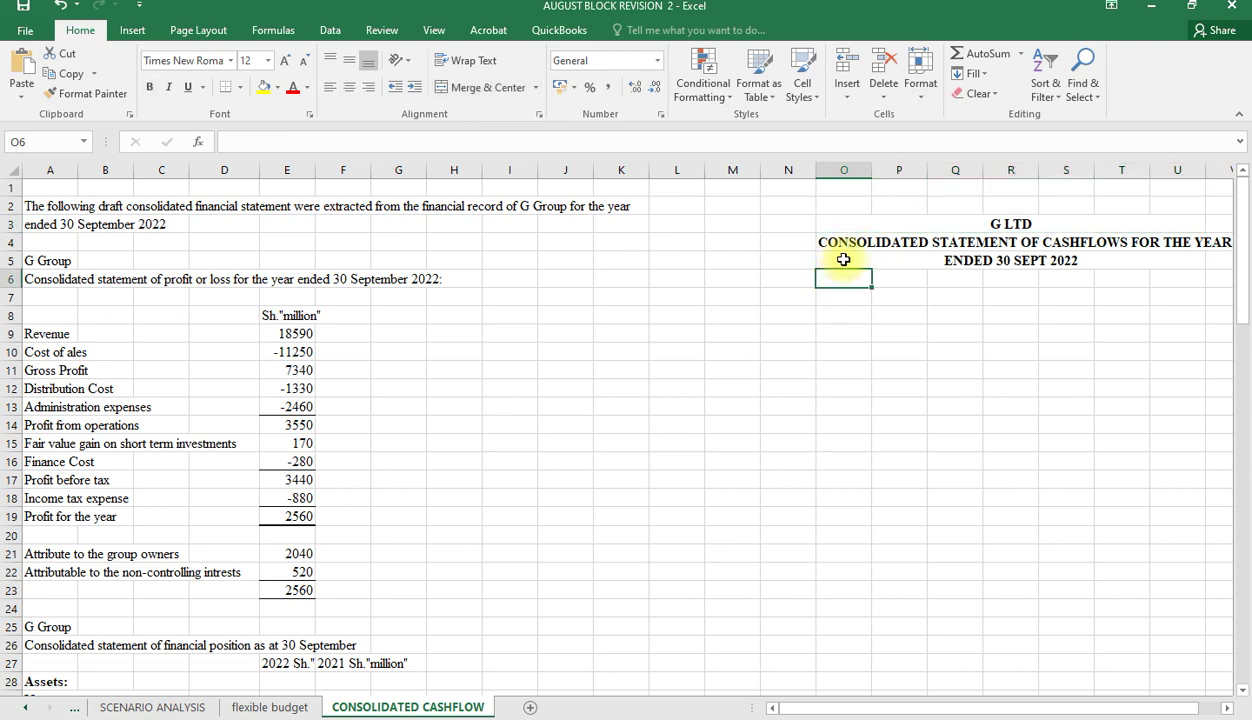
pyautogui.click(844, 260)
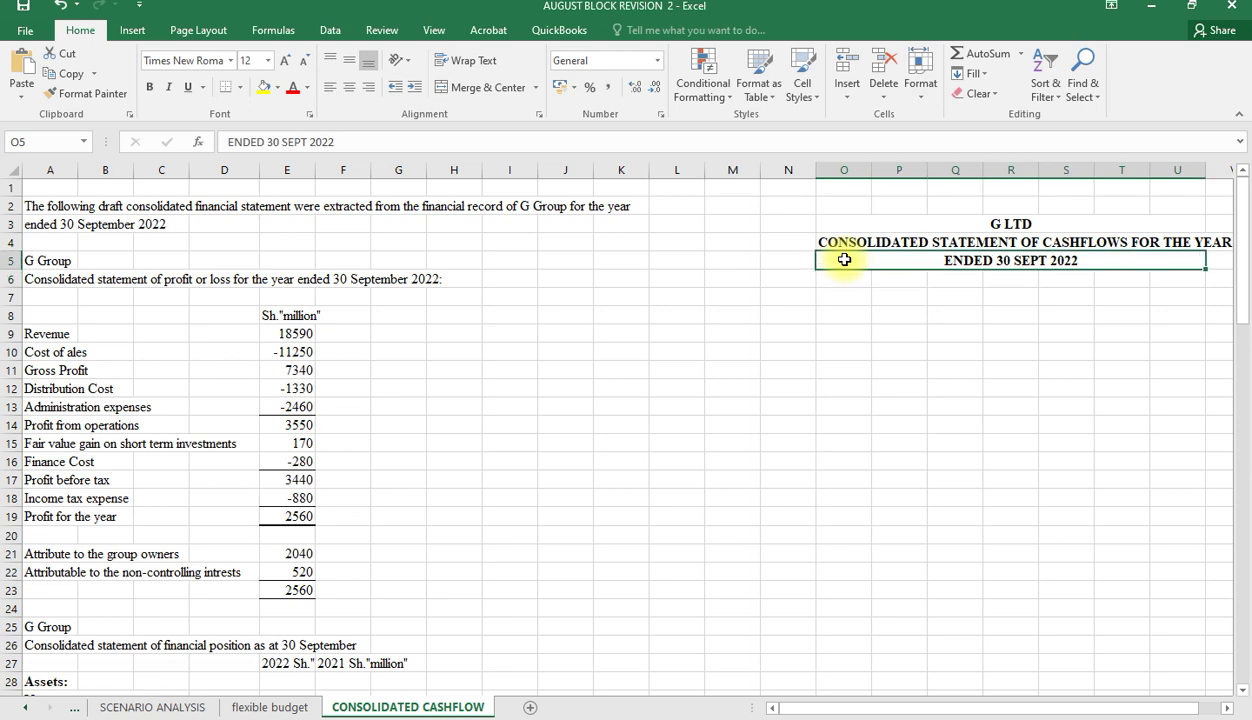
pyautogui.click(240, 88)
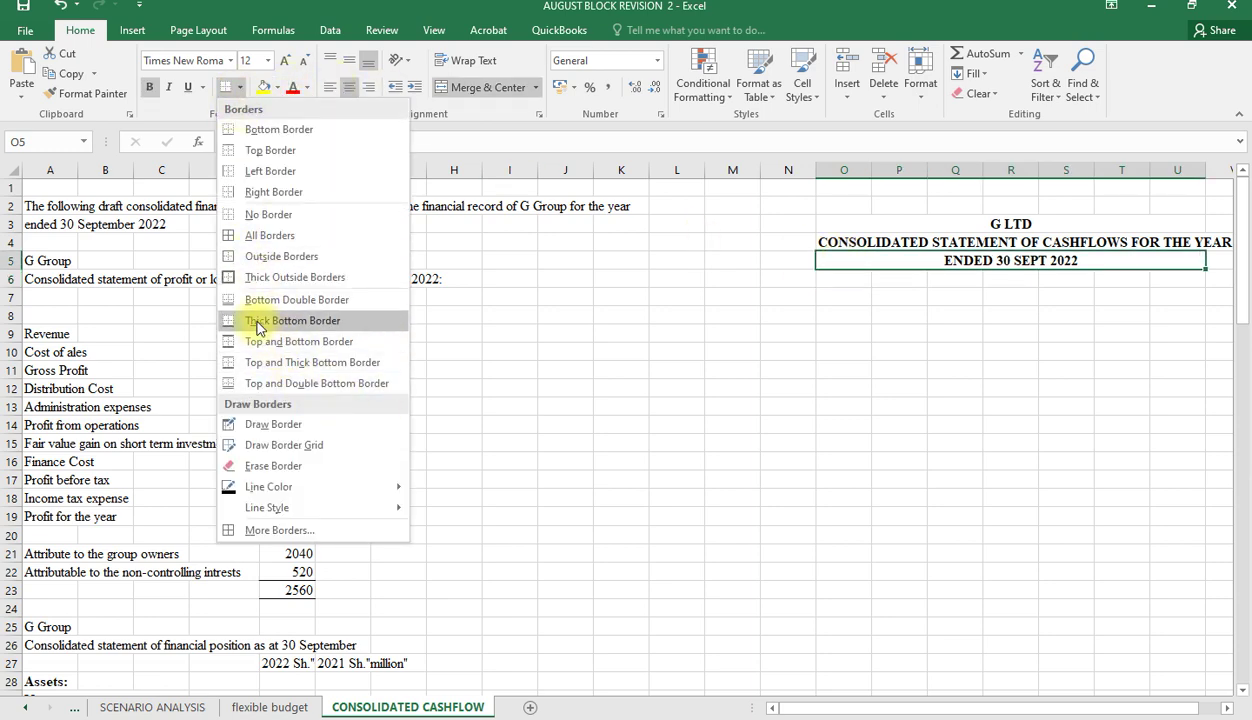
pyautogui.click(262, 150)
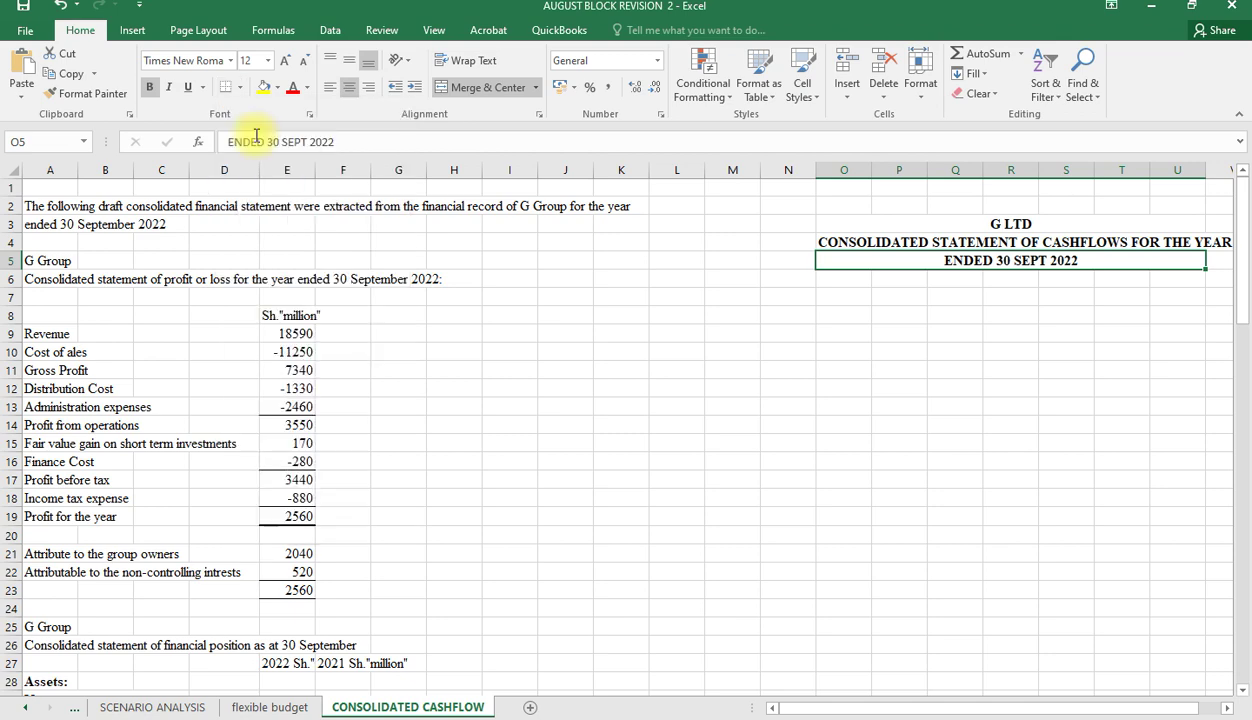
# Step: Enter the section heading "OPERATING ACTIVITIES" in cell O6 and make it bold
pyautogui.click(843, 278)
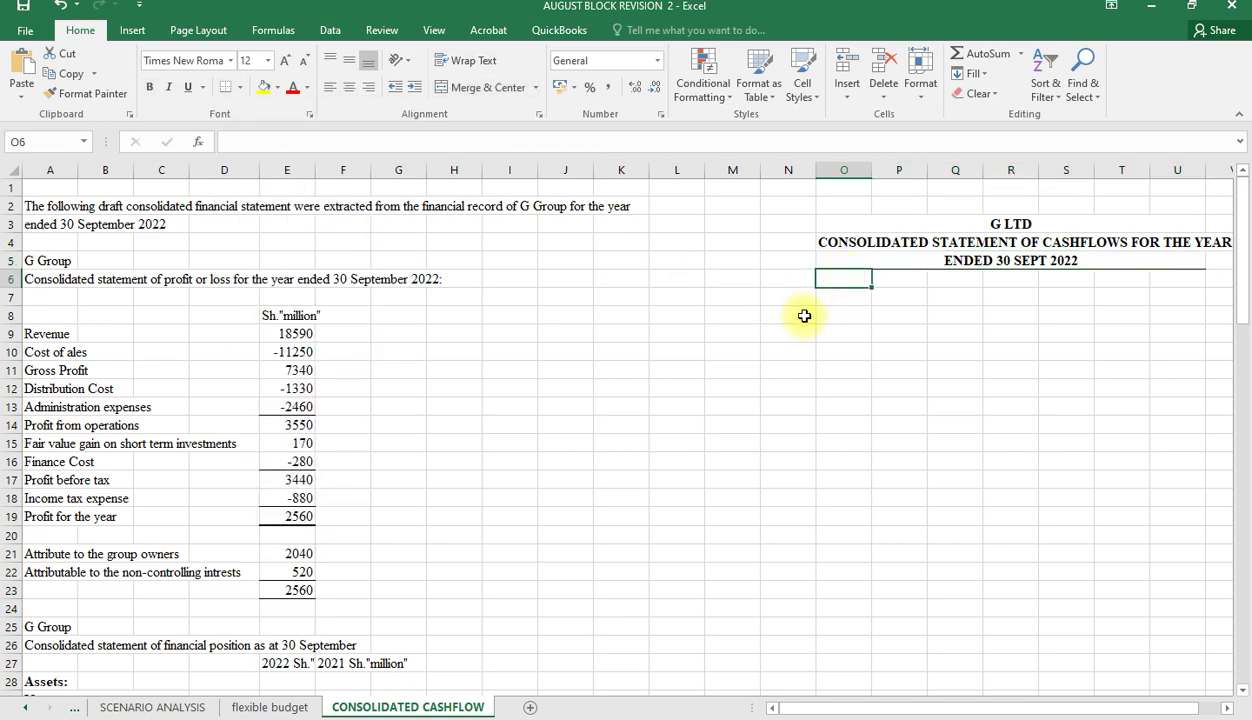
pyautogui.write('O')
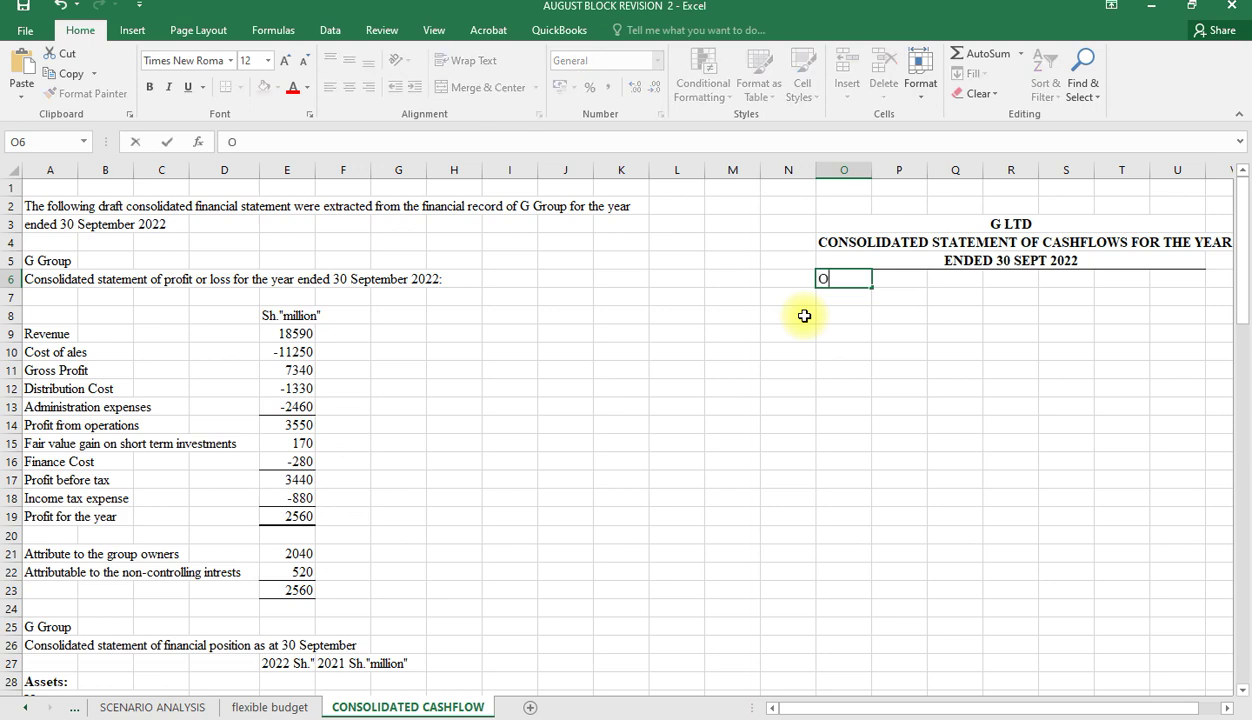
pyautogui.write('PERATI')
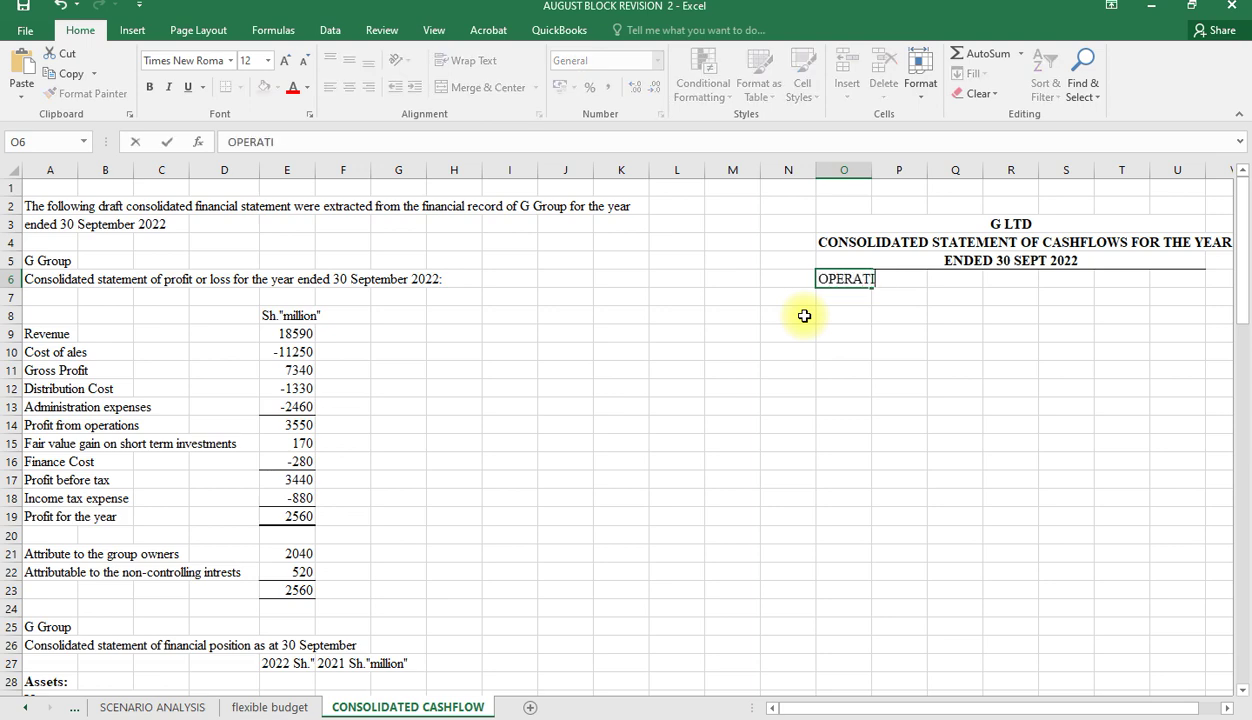
pyautogui.write('NG ACTI')
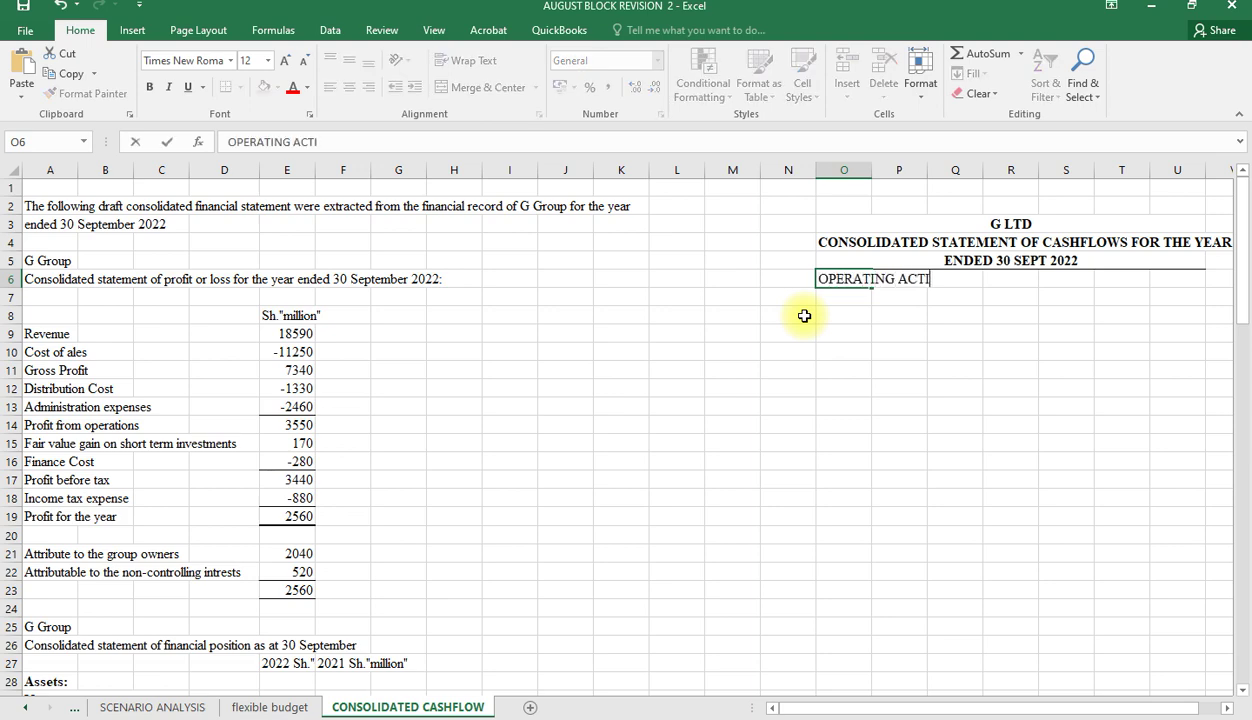
pyautogui.write('VITIES')
pyautogui.click(889, 316)
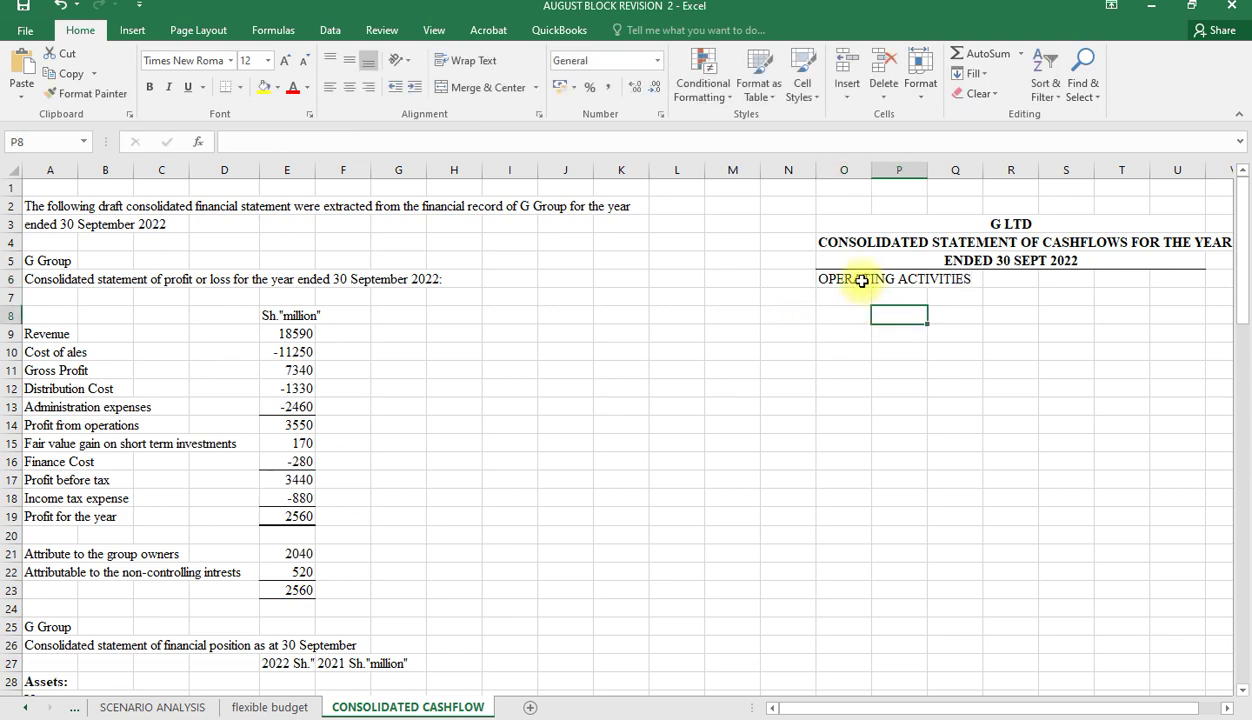
pyautogui.click(862, 281)
pyautogui.hotkey('ctrl', 'b')
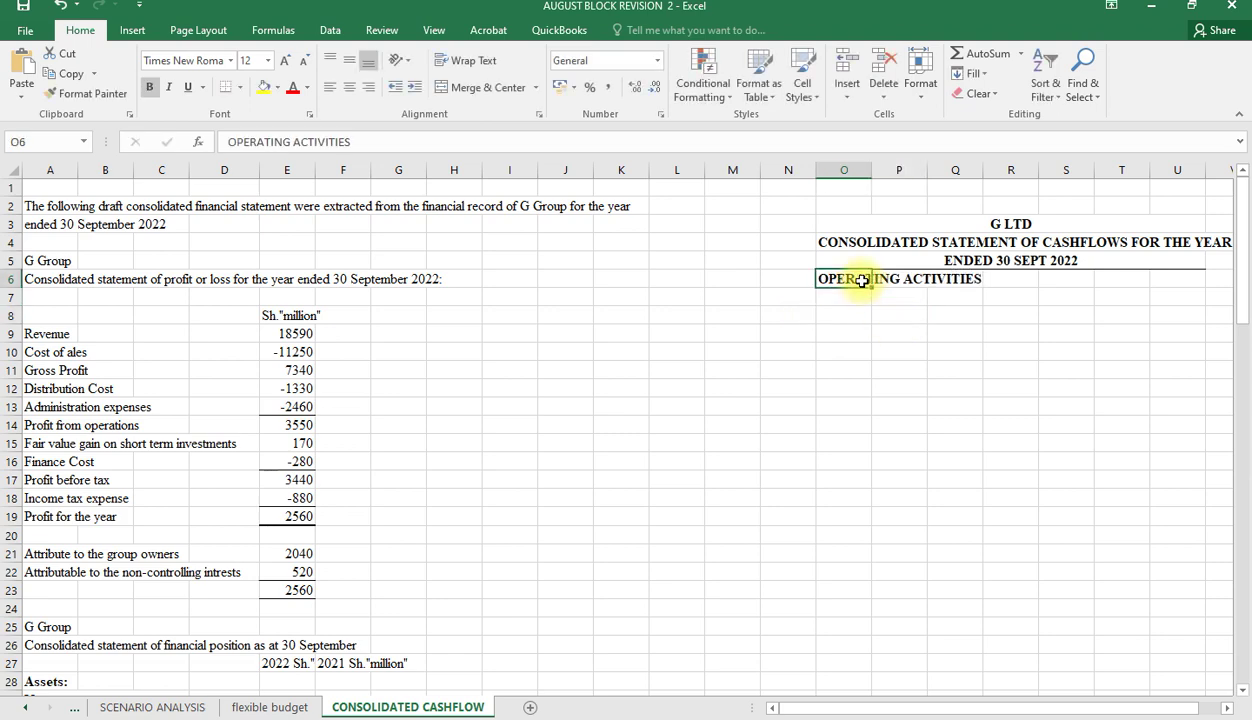
# Step: Link cell O7 to the "Profit before tax" label in A17 of the profit or loss statement
pyautogui.click(857, 294)
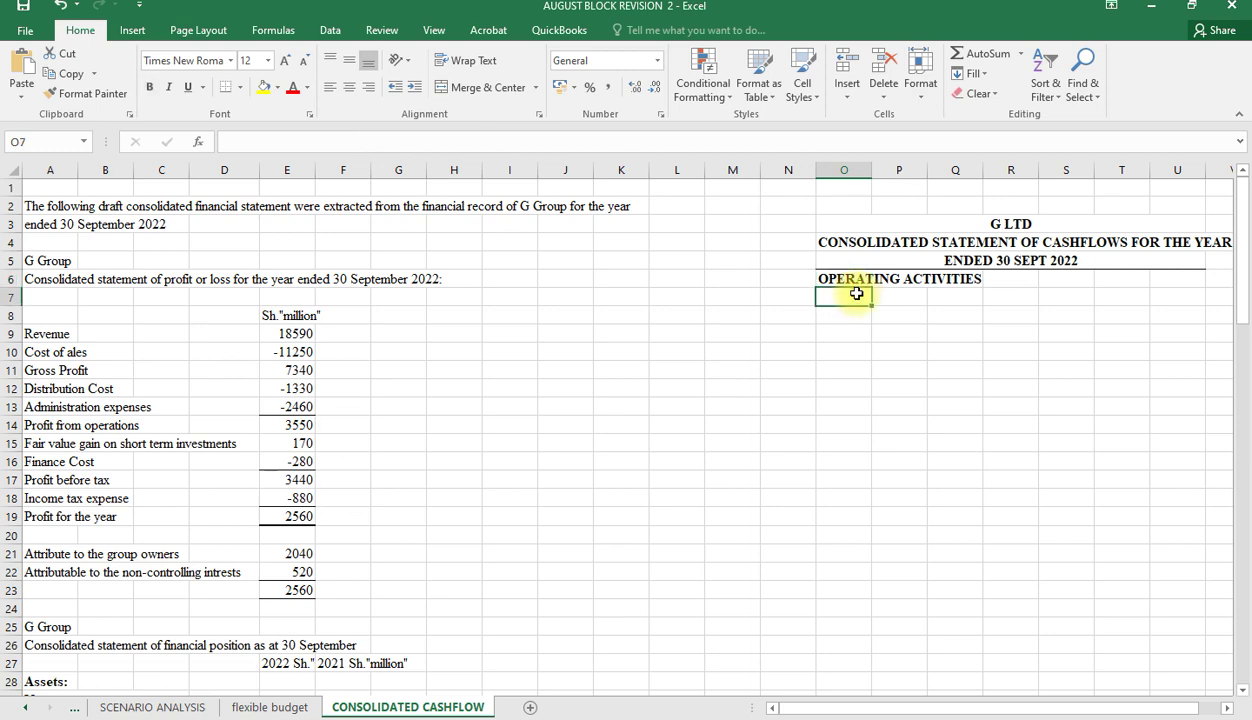
pyautogui.write('=')
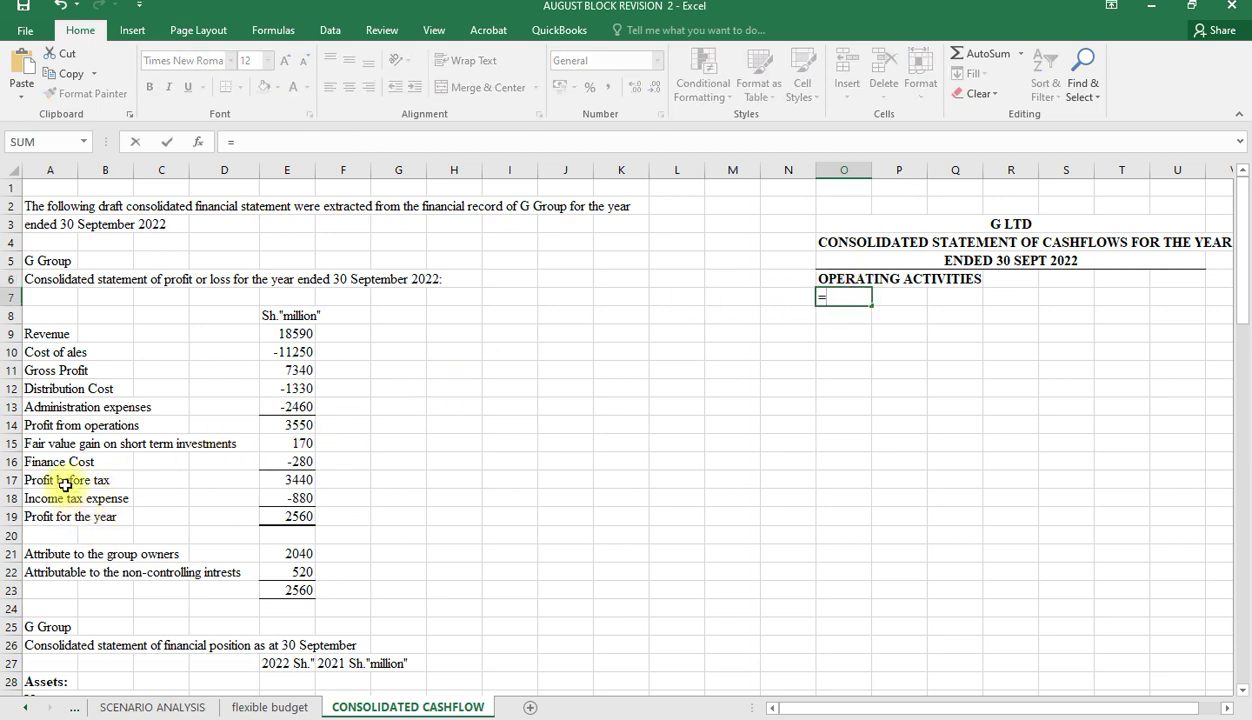
pyautogui.click(64, 484)
pyautogui.press('Return')
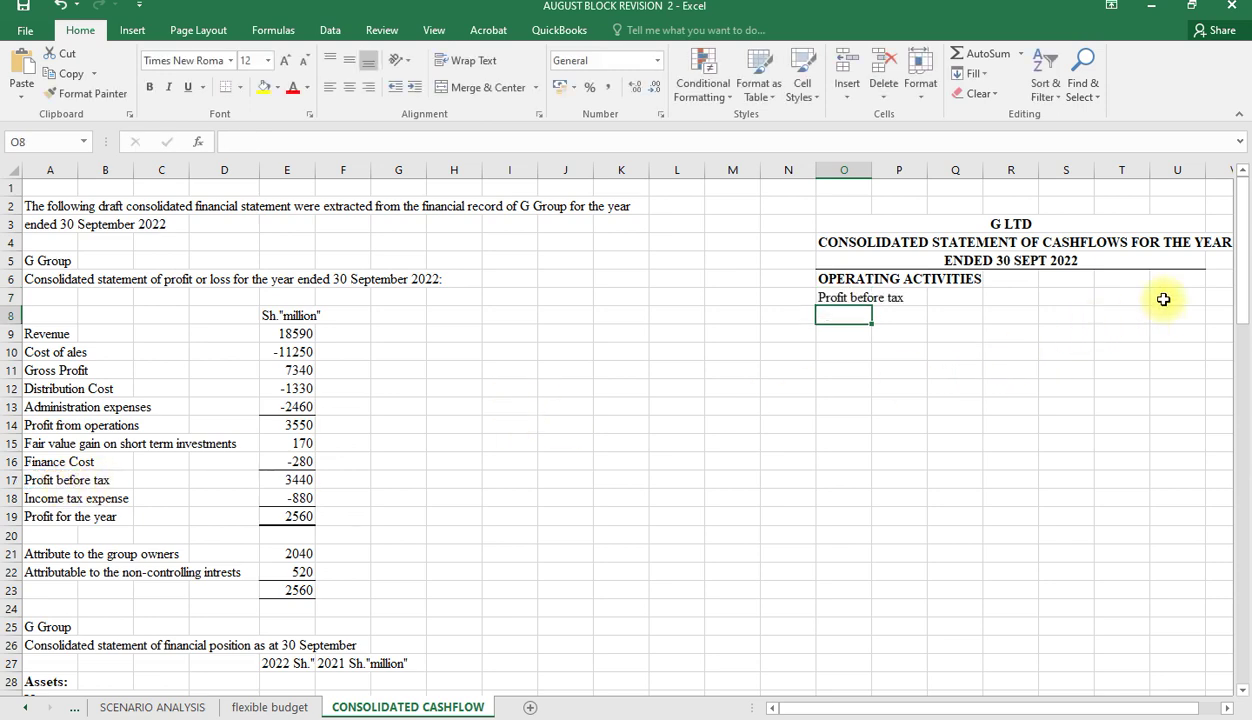
# Step: Enter the column heading "SH MILLION" in cells U6 and T6
pyautogui.click(1163, 299)
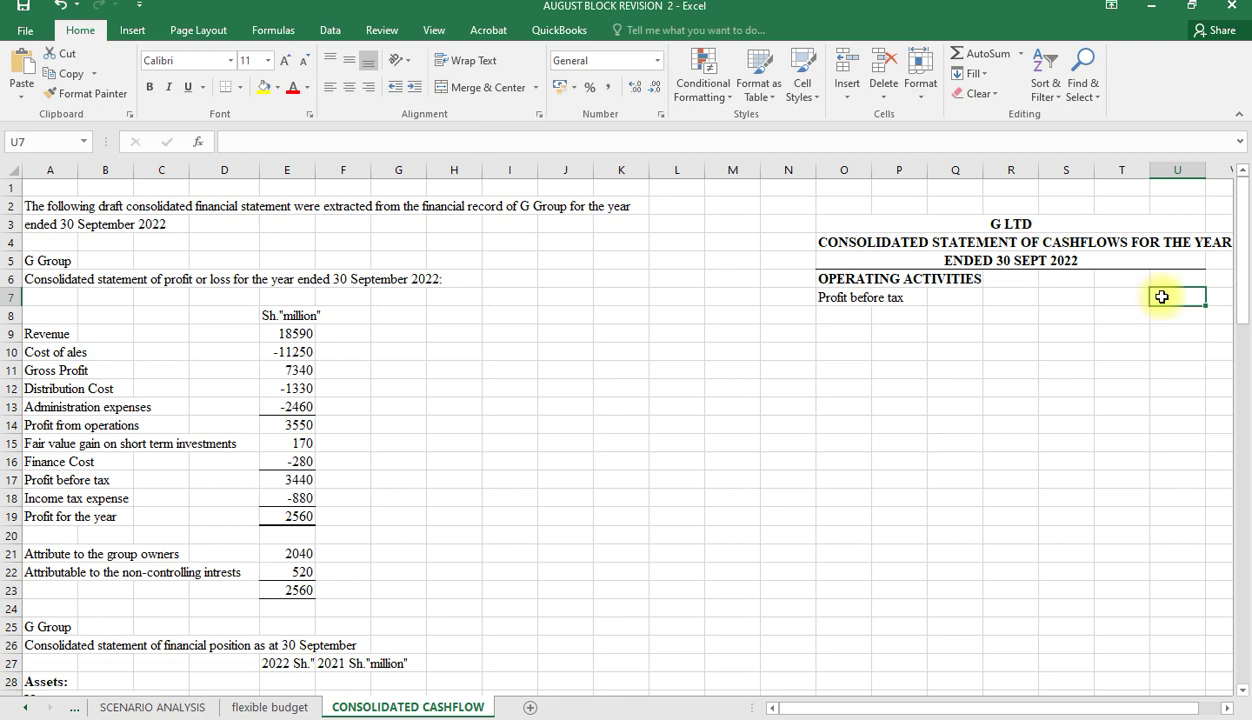
pyautogui.click(1152, 278)
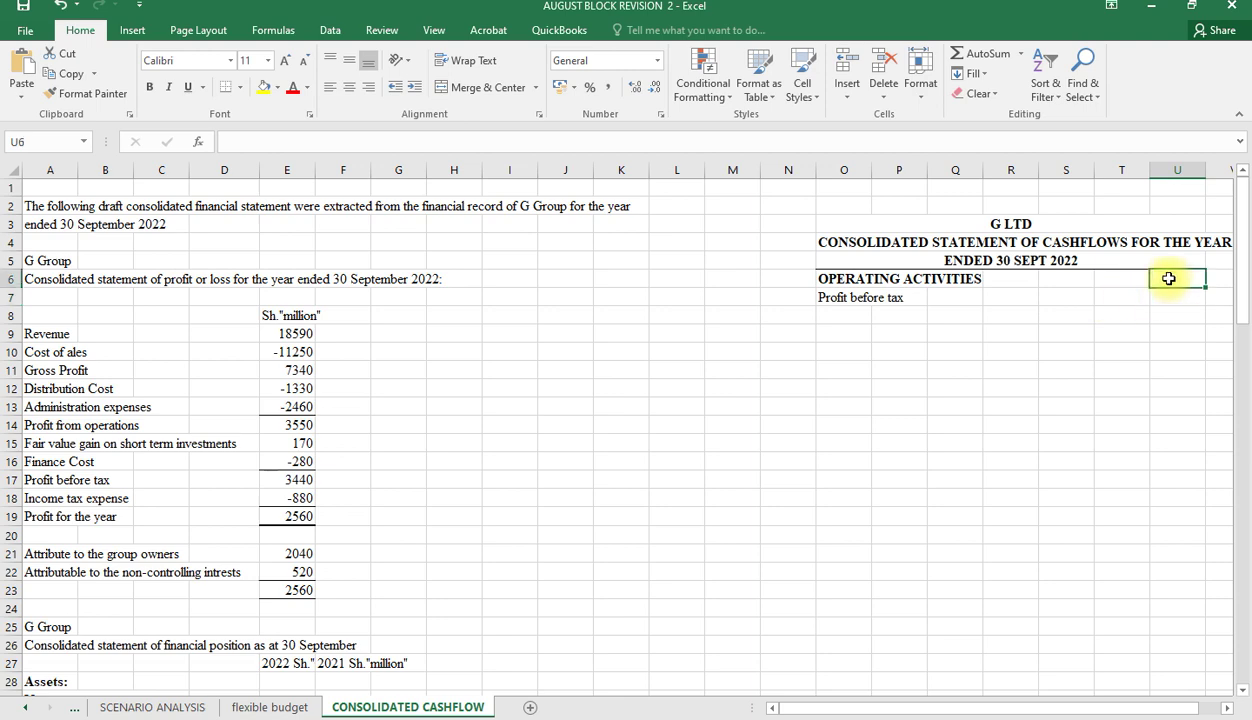
pyautogui.write('SH')
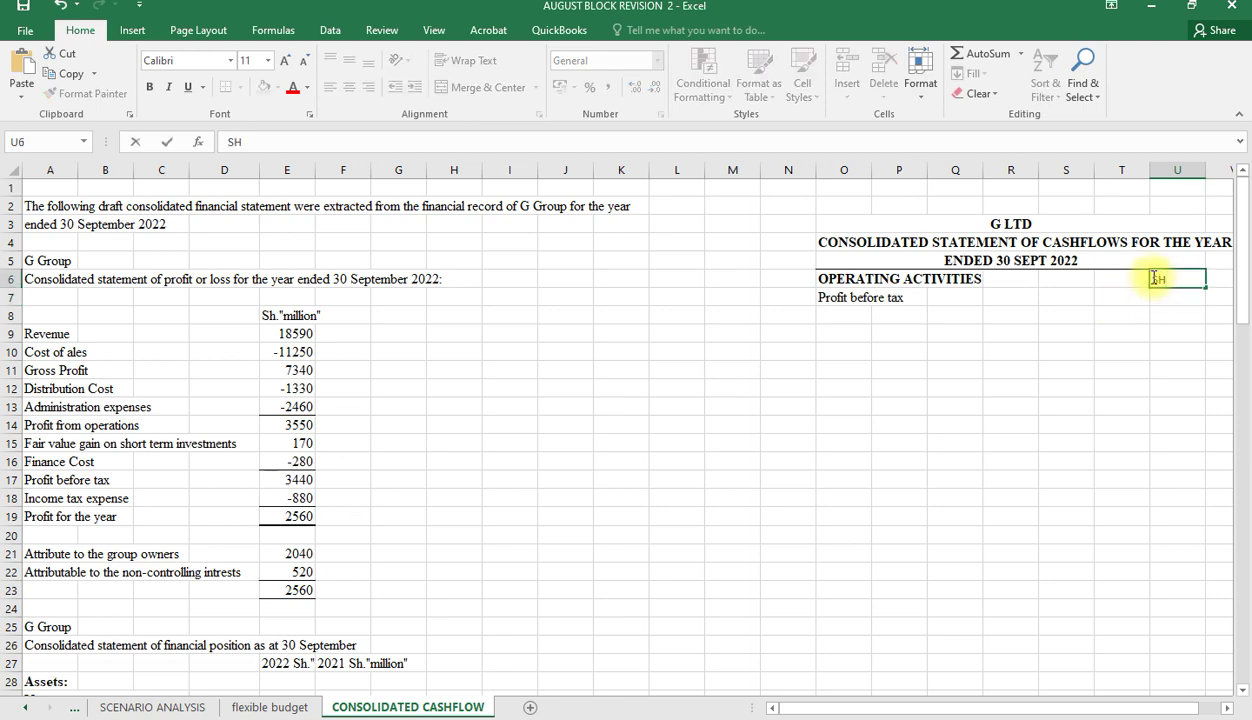
pyautogui.write(' MILLION')
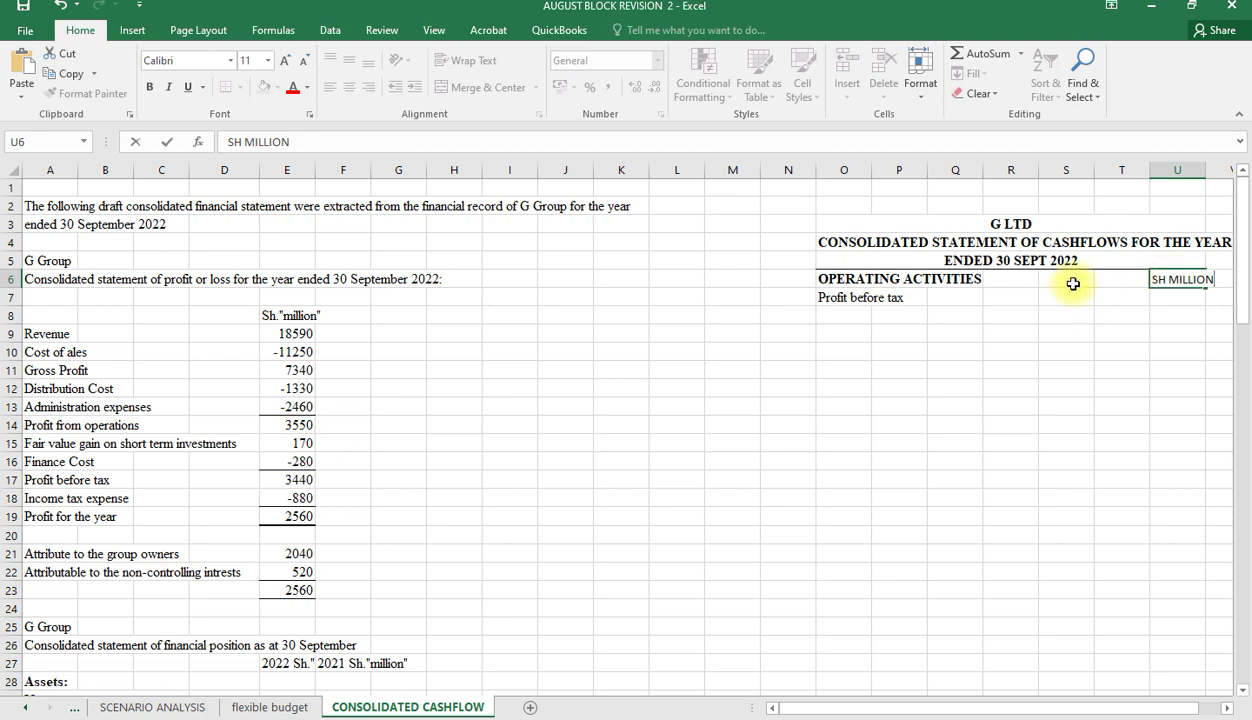
pyautogui.click(1121, 279)
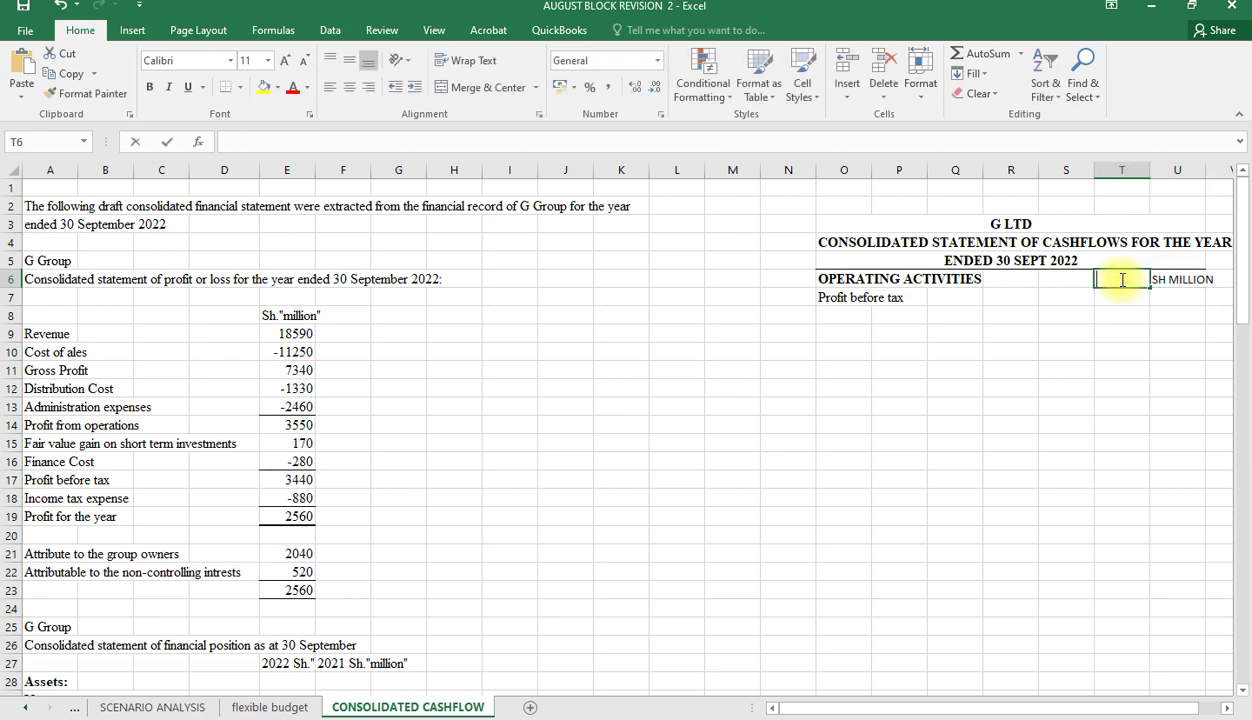
pyautogui.write('SH MILLIO')
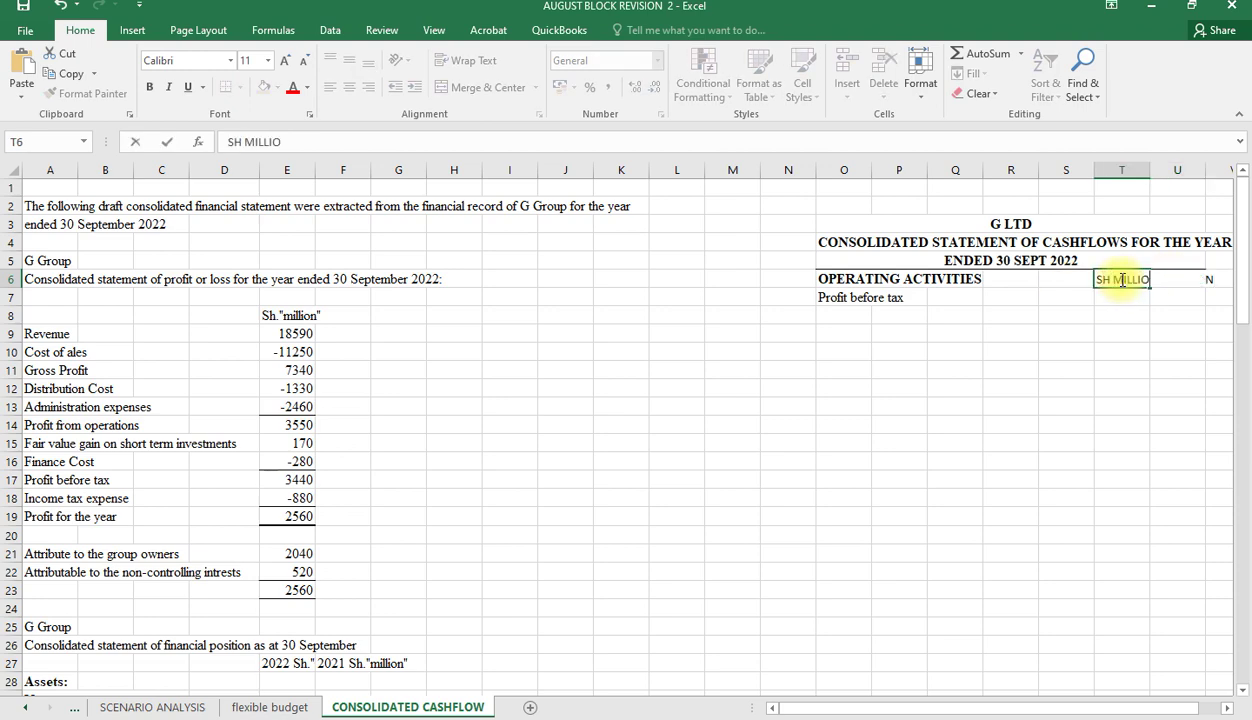
pyautogui.write('N')
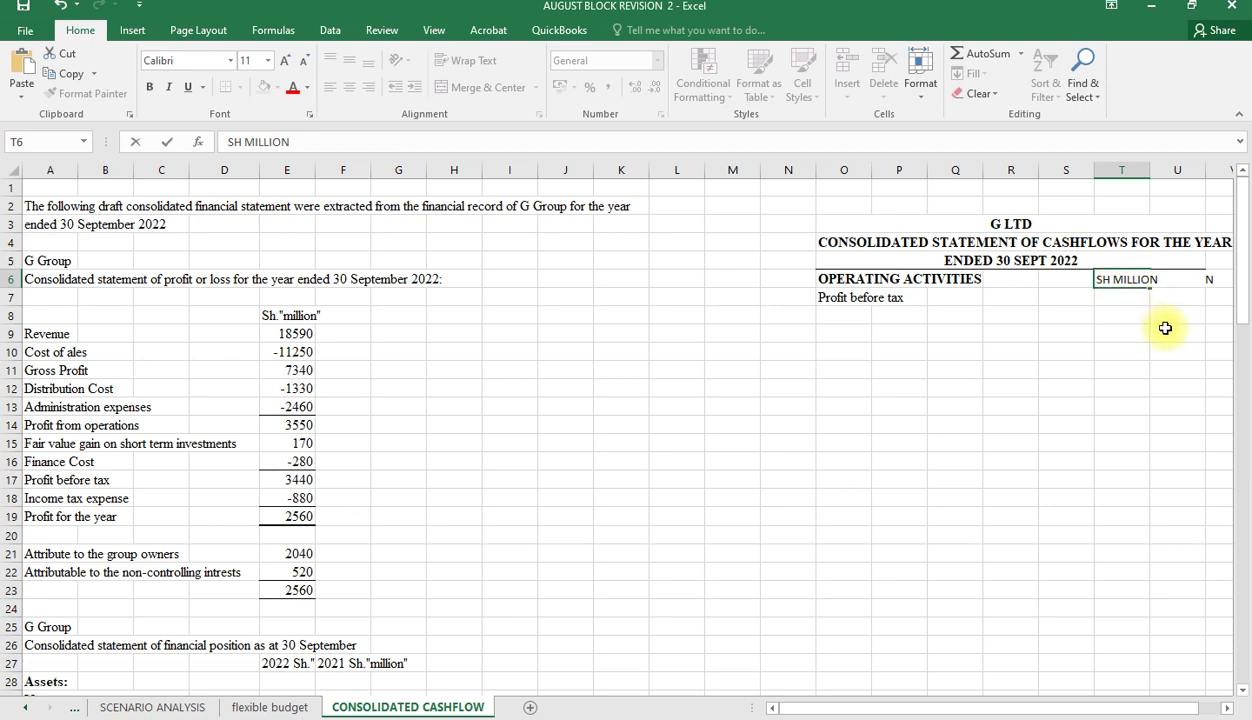
pyautogui.click(1168, 328)
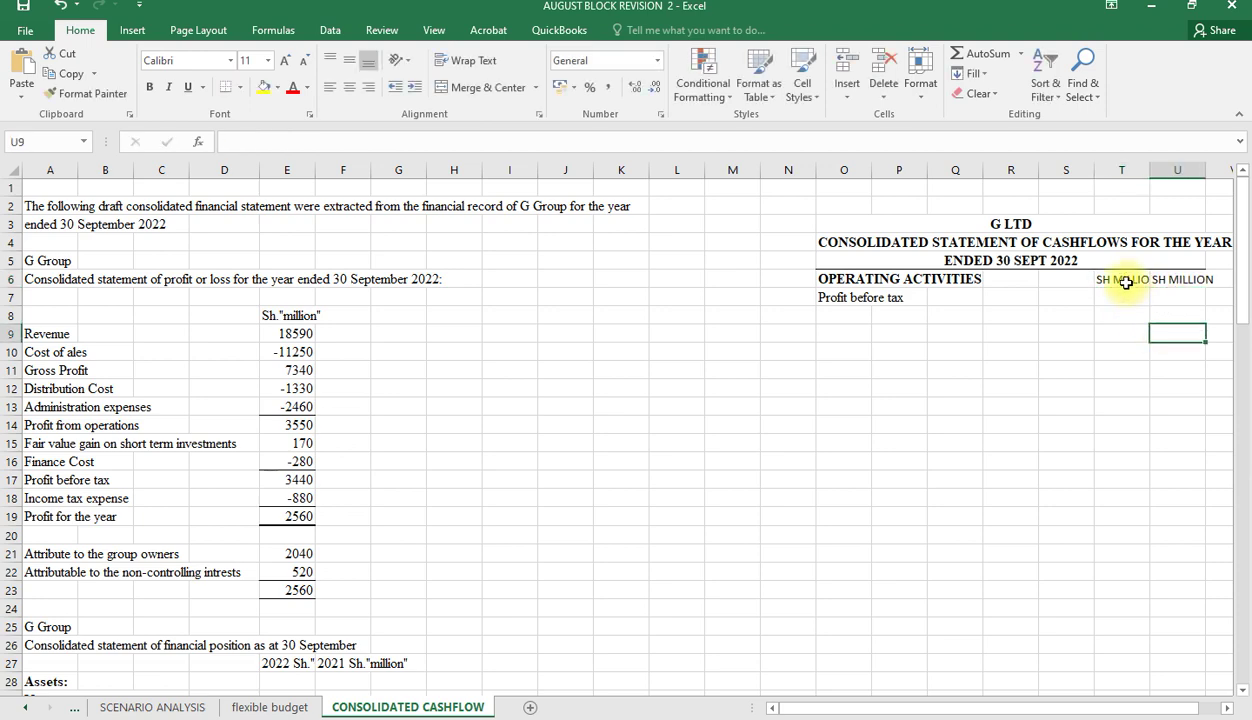
# Step: Make the two SH MILLION column headings in T6 and U6 bold
pyautogui.click(1126, 283)
pyautogui.hotkey('ctrl', 'b')
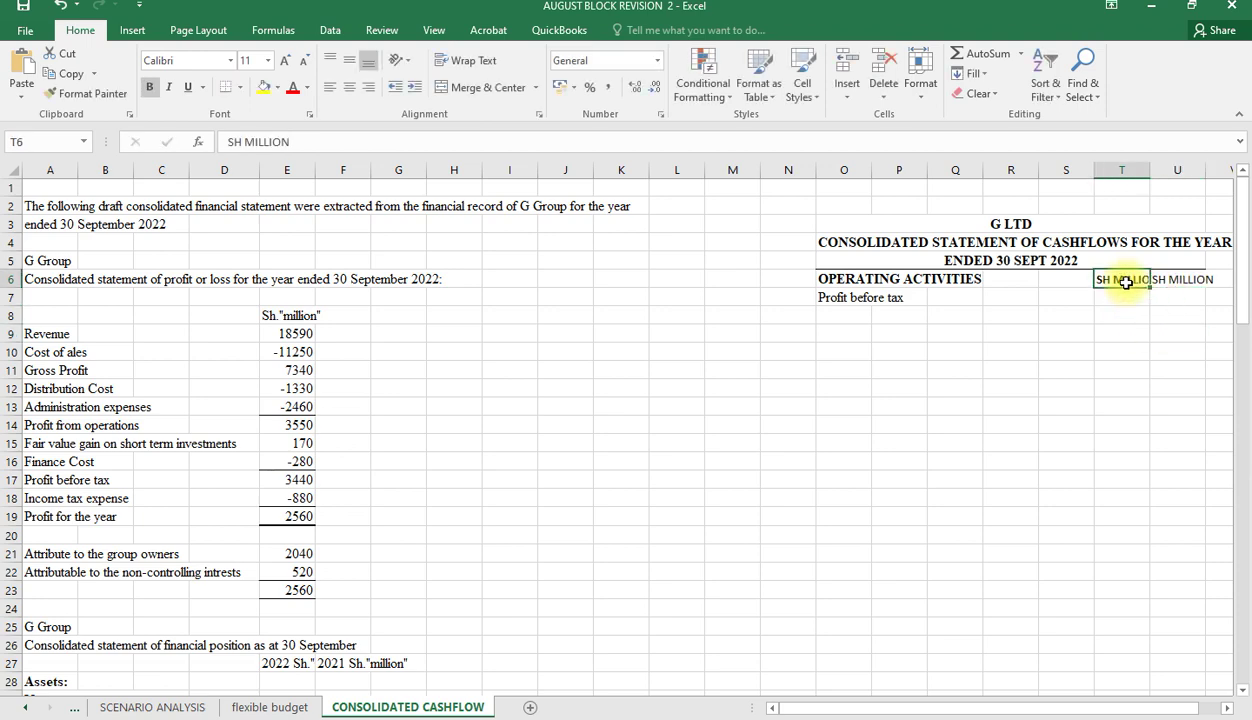
pyautogui.click(1174, 280)
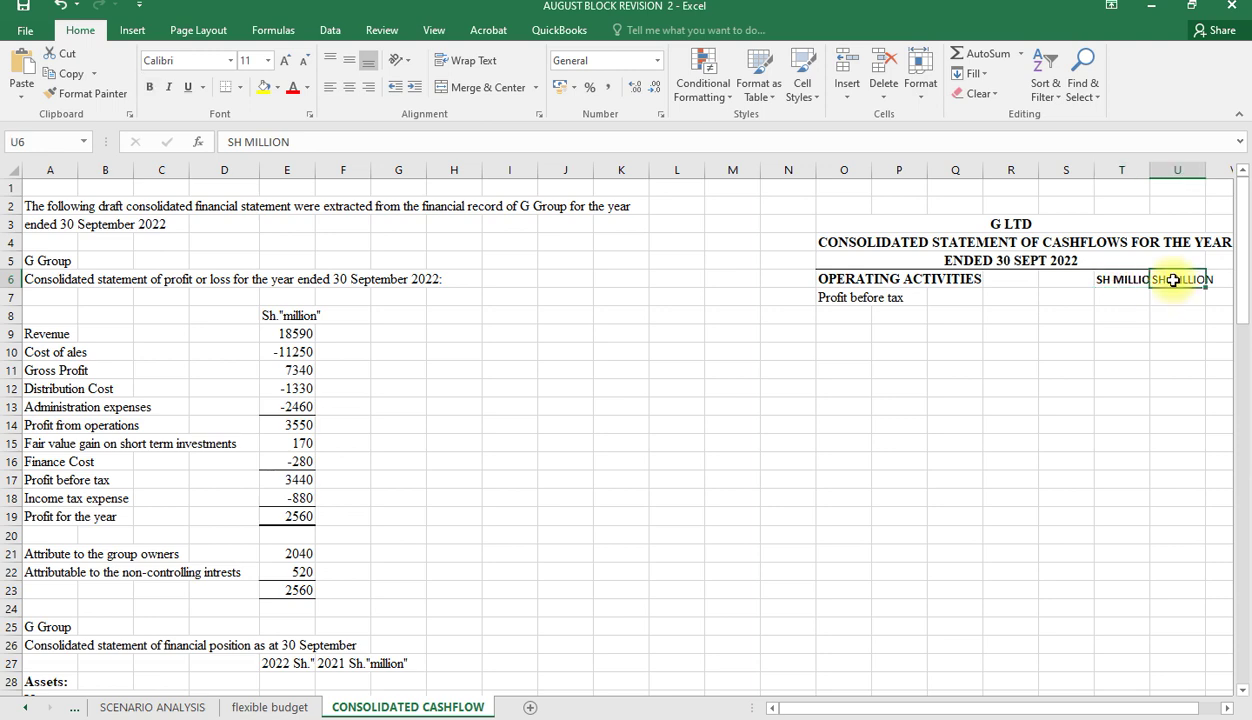
pyautogui.hotkey('ctrl', 'b')
# Step: Link cell U7 to the profit before tax amount in the profit or loss statement with the formula =E17
pyautogui.click(1164, 295)
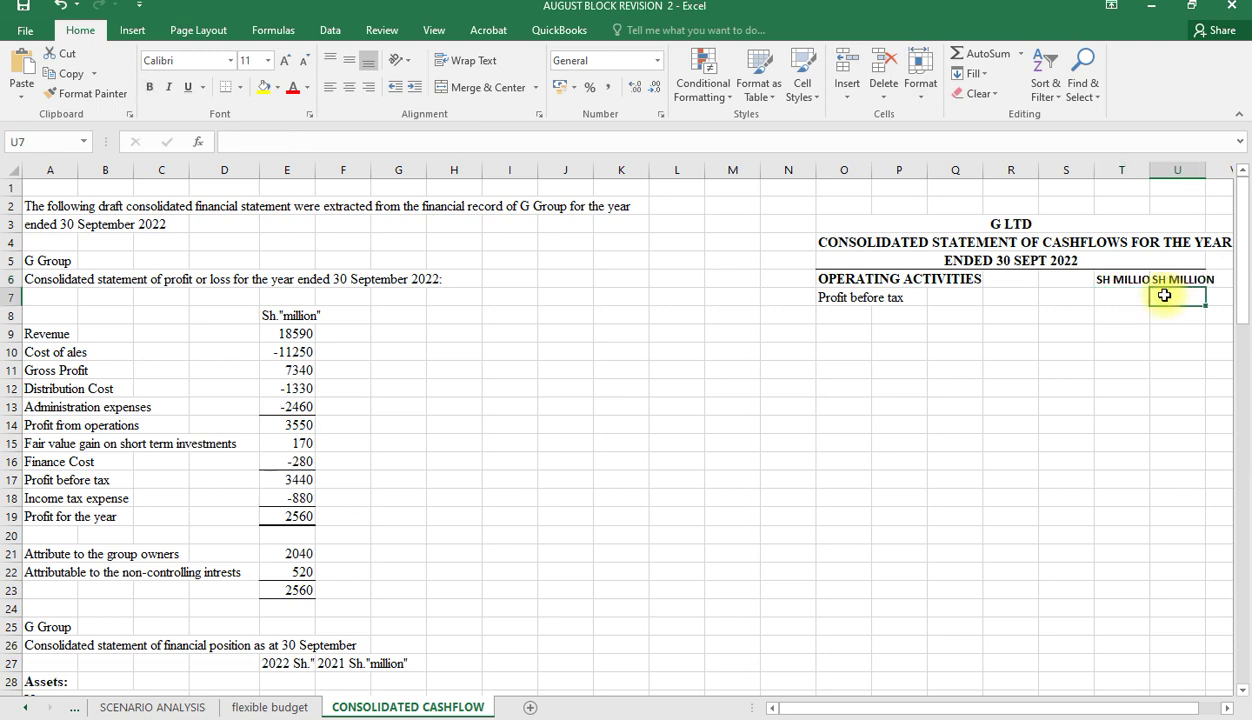
pyautogui.write('=')
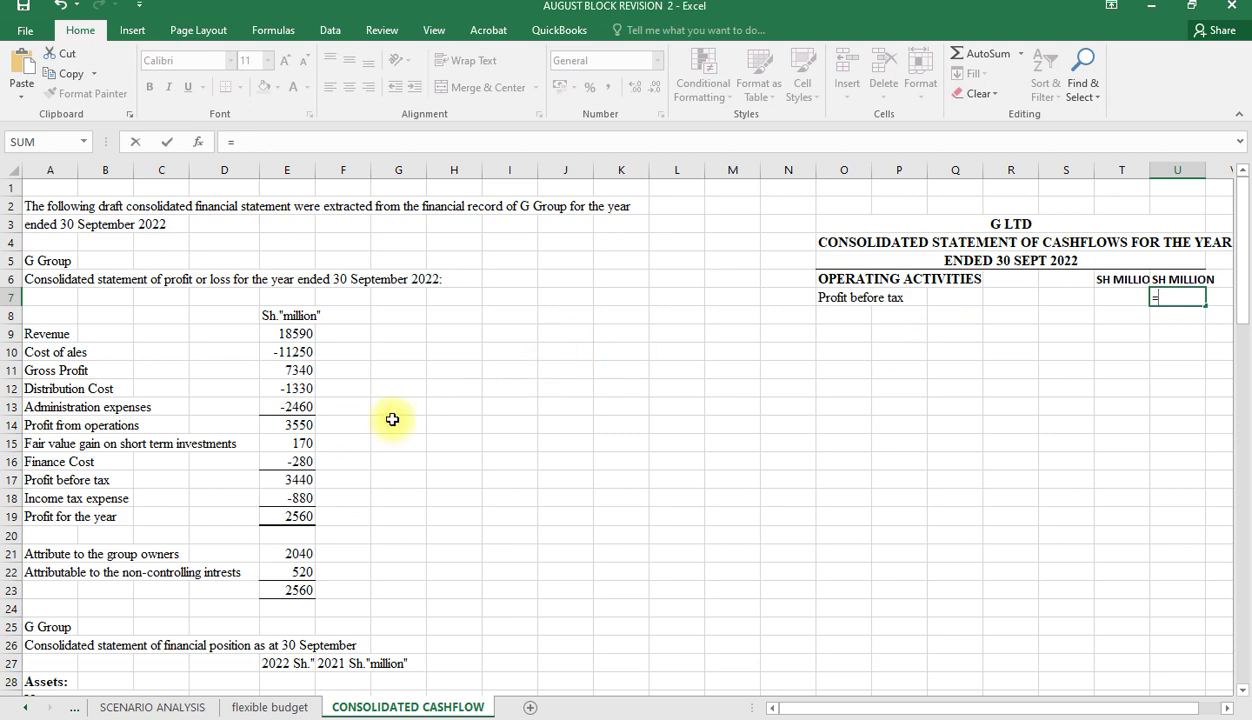
pyautogui.click(290, 480)
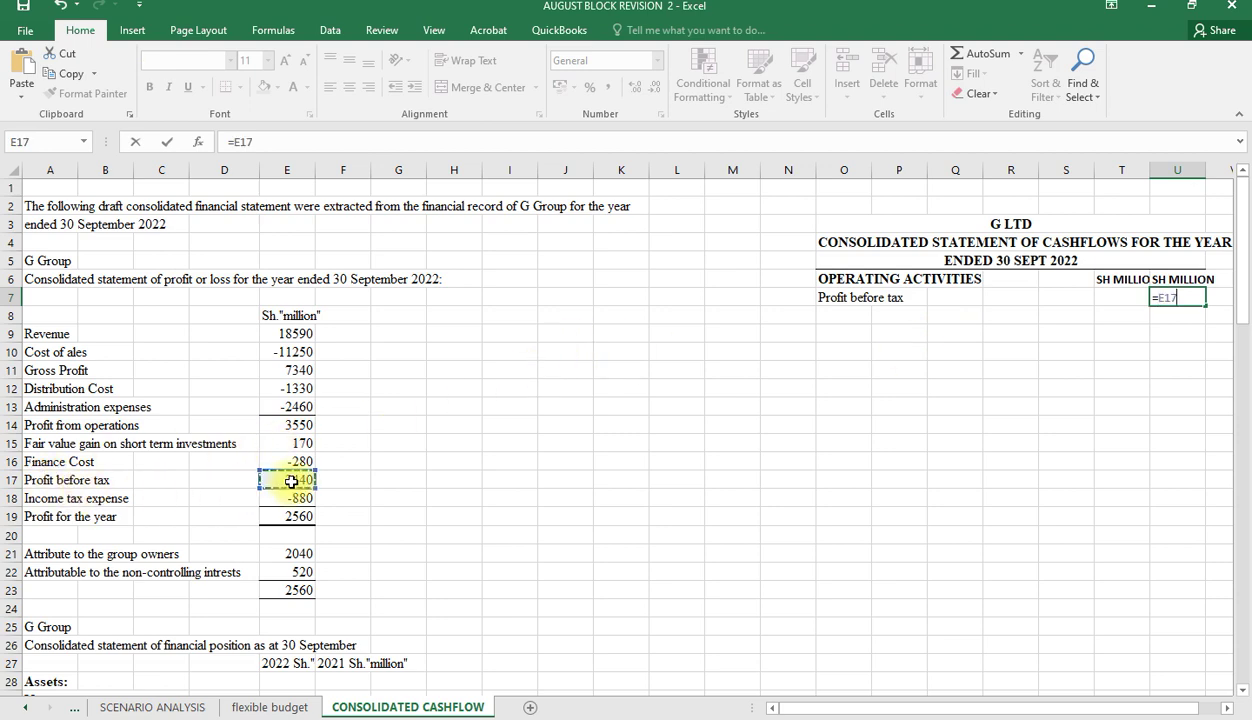
pyautogui.press('Return')
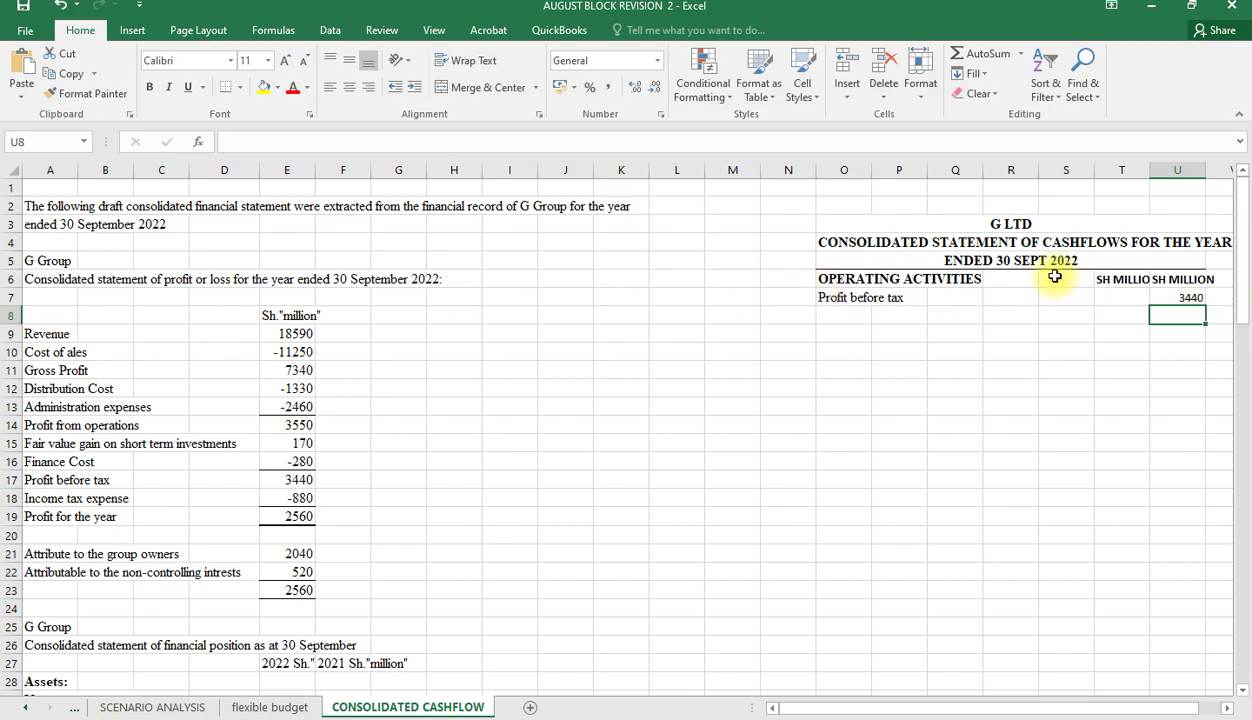
# Step: Format the amount columns from cell S6 across and downward in Times New Roman, size 12
pyautogui.moveTo(1054, 275); pyautogui.dragTo(1221, 705)
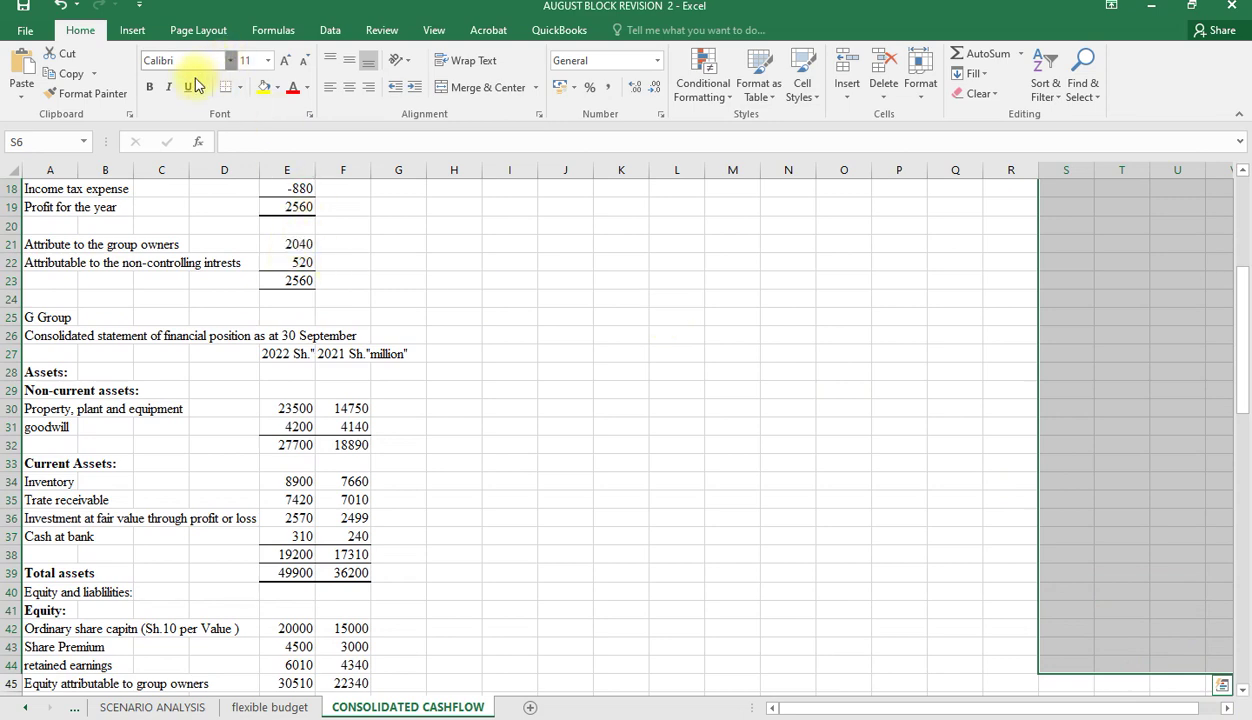
pyautogui.click(230, 60)
pyautogui.write('Ti')
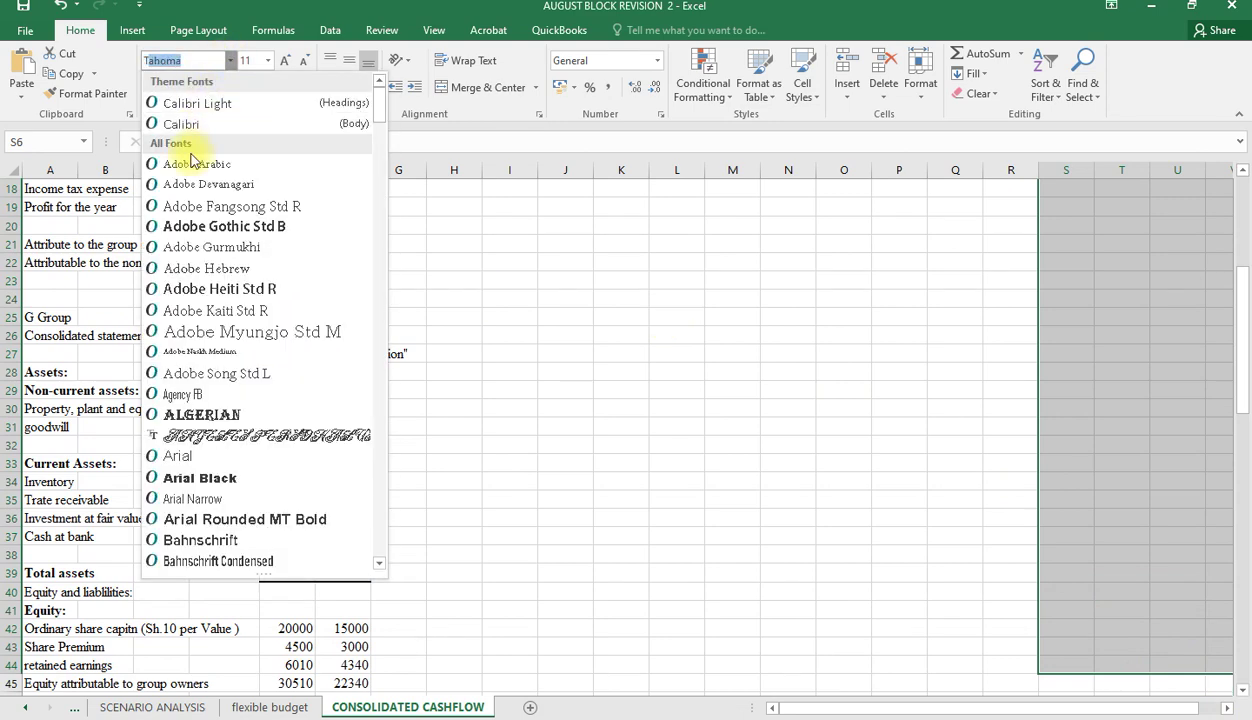
pyautogui.write('mes New R')
pyautogui.press('Return')
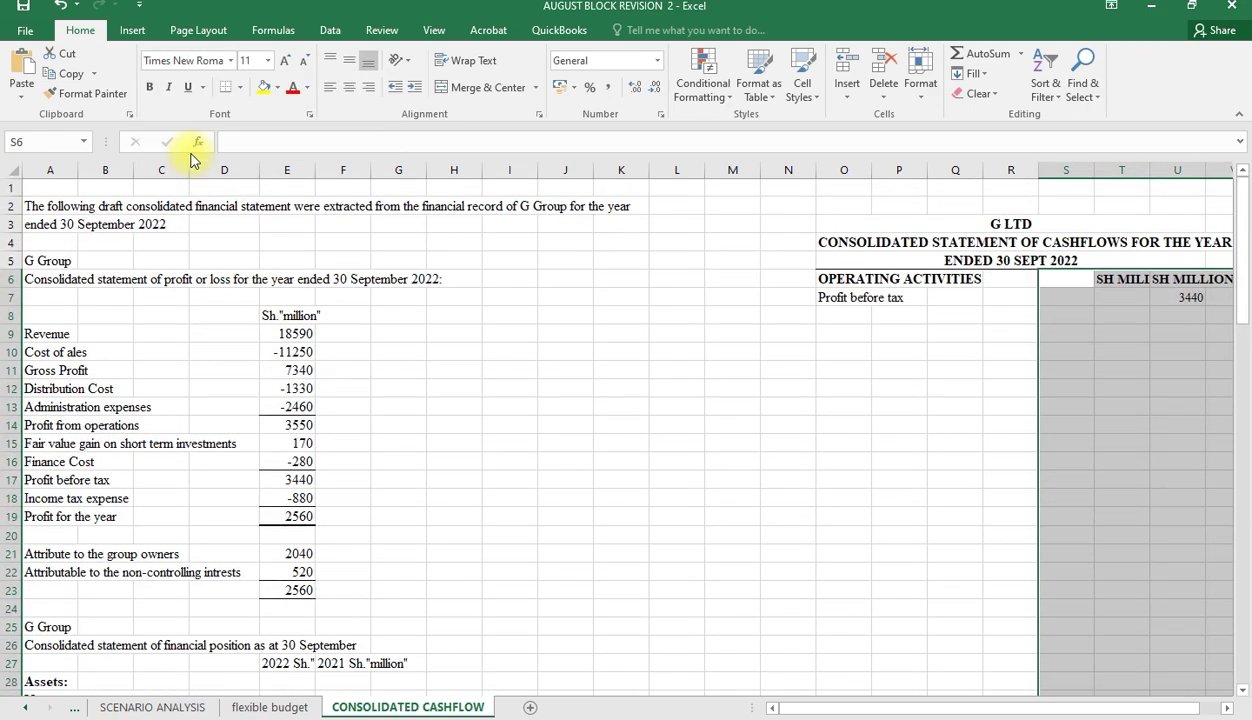
pyautogui.click(267, 60)
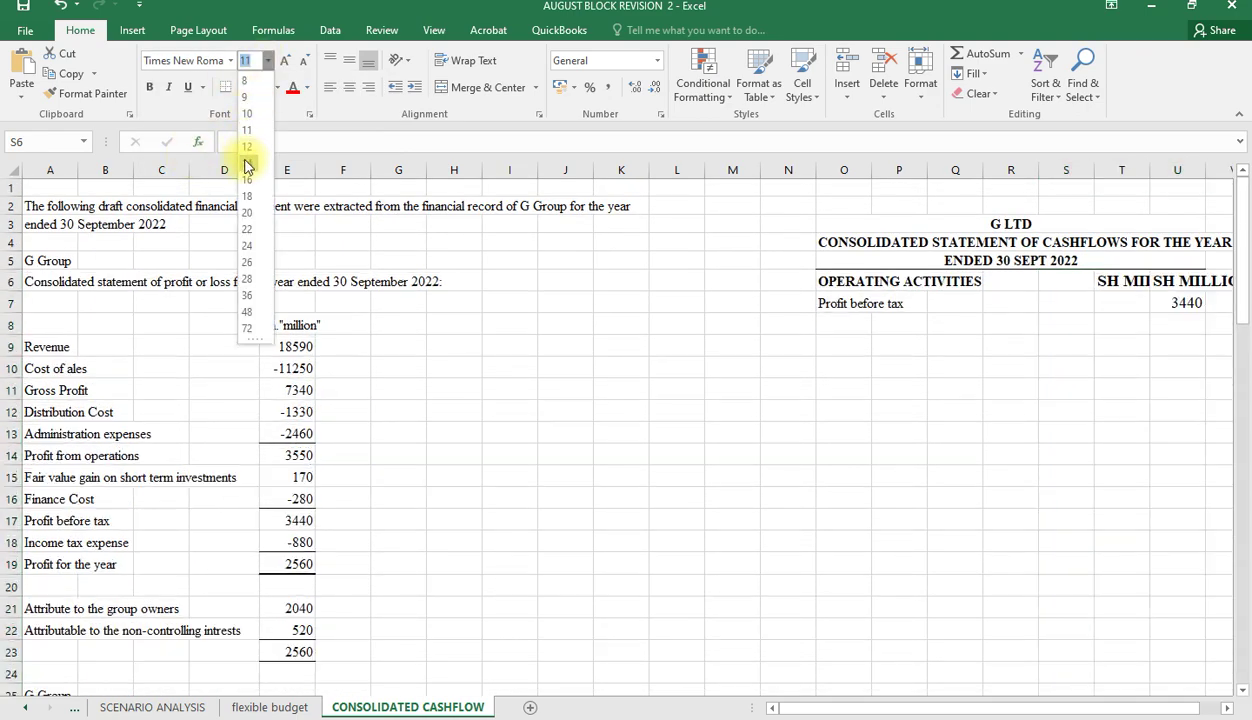
pyautogui.click(248, 150)
pyautogui.moveTo(1020, 443); pyautogui.dragTo(985, 452)
pyautogui.click(985, 452)
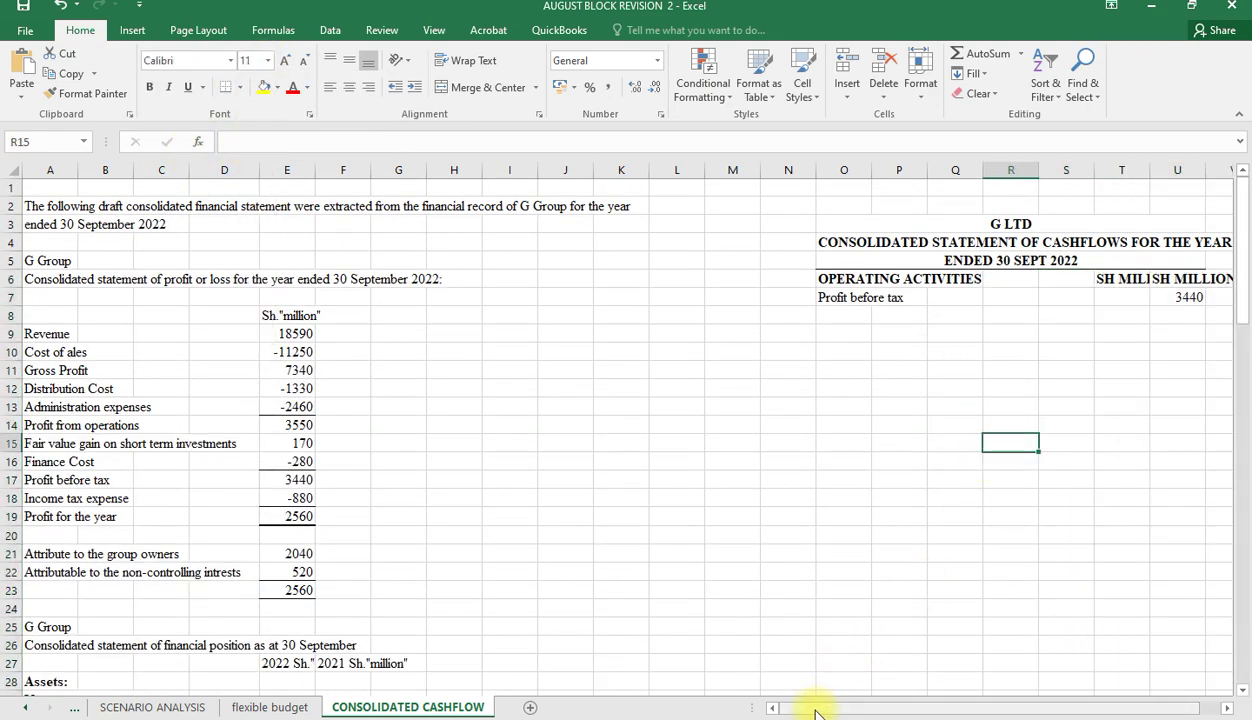
pyautogui.moveTo(810, 710)
pyautogui.mouseDown()
pyautogui.moveTo(829, 712)
pyautogui.moveTo(811, 711)
pyautogui.mouseUp()
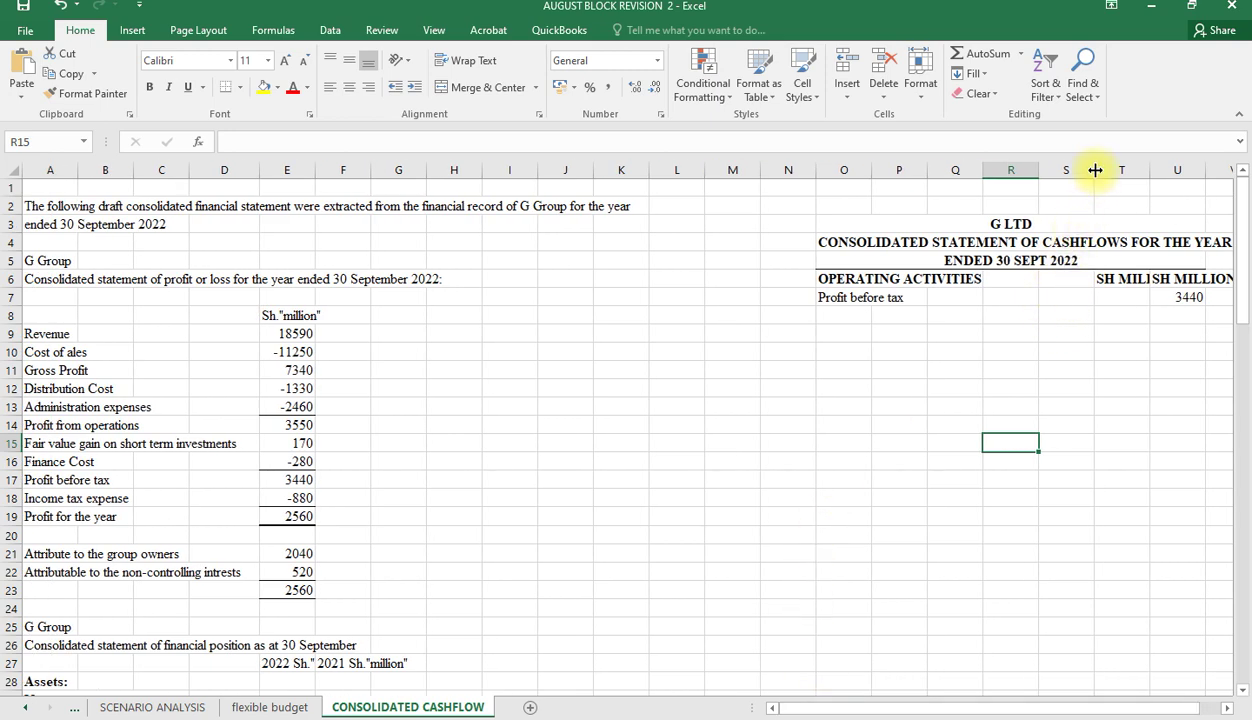
# Step: Narrow column S and slightly widen column T of the cash flow statement
pyautogui.moveTo(1095, 170); pyautogui.dragTo(1067, 175)
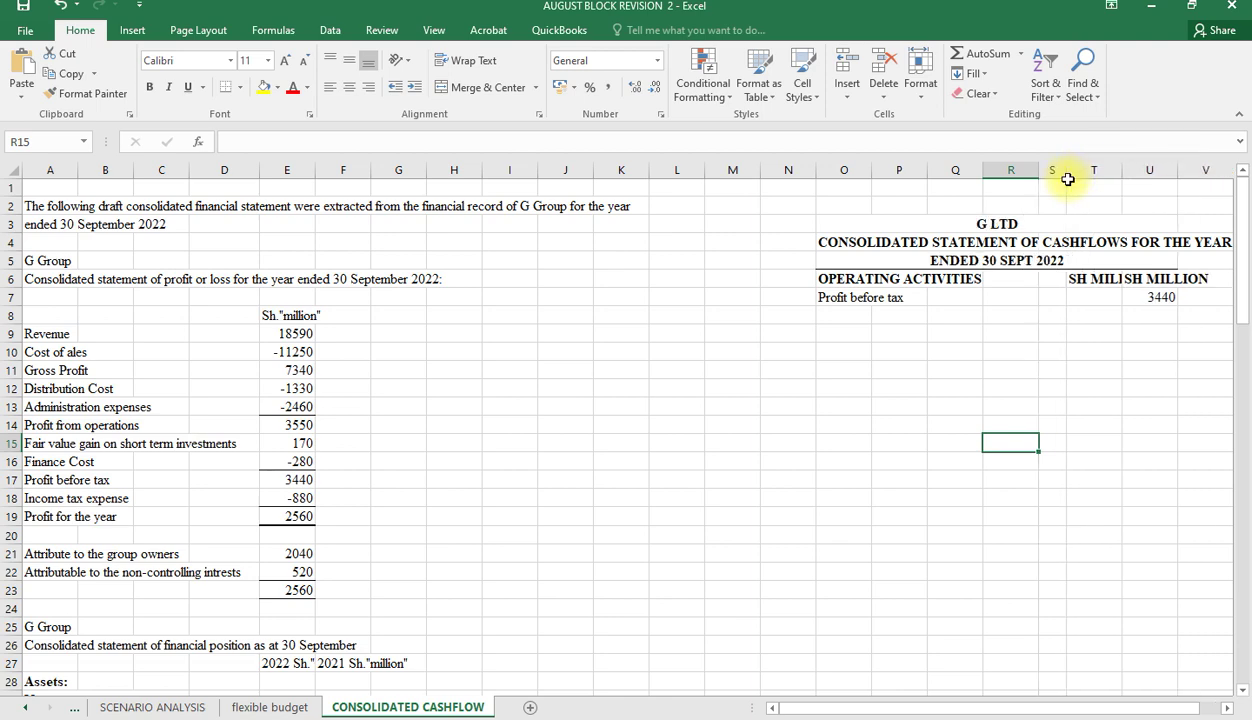
pyautogui.click(1150, 441)
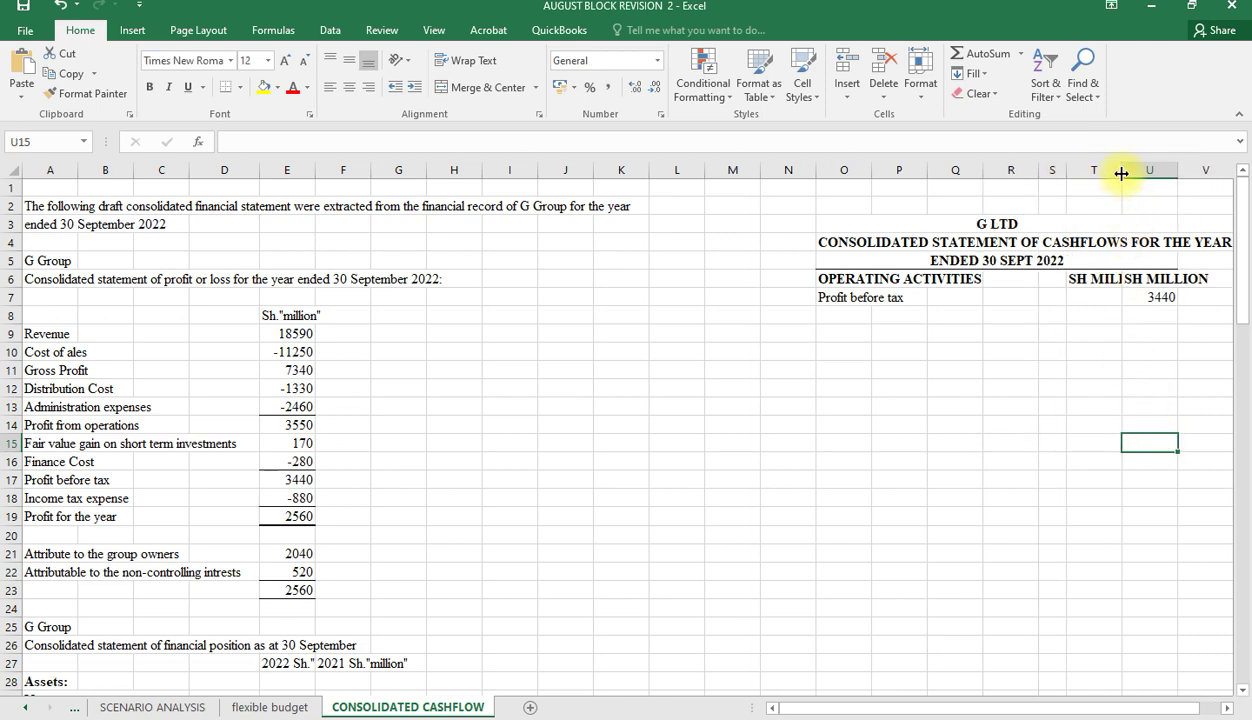
pyautogui.moveTo(1121, 174); pyautogui.dragTo(1128, 175)
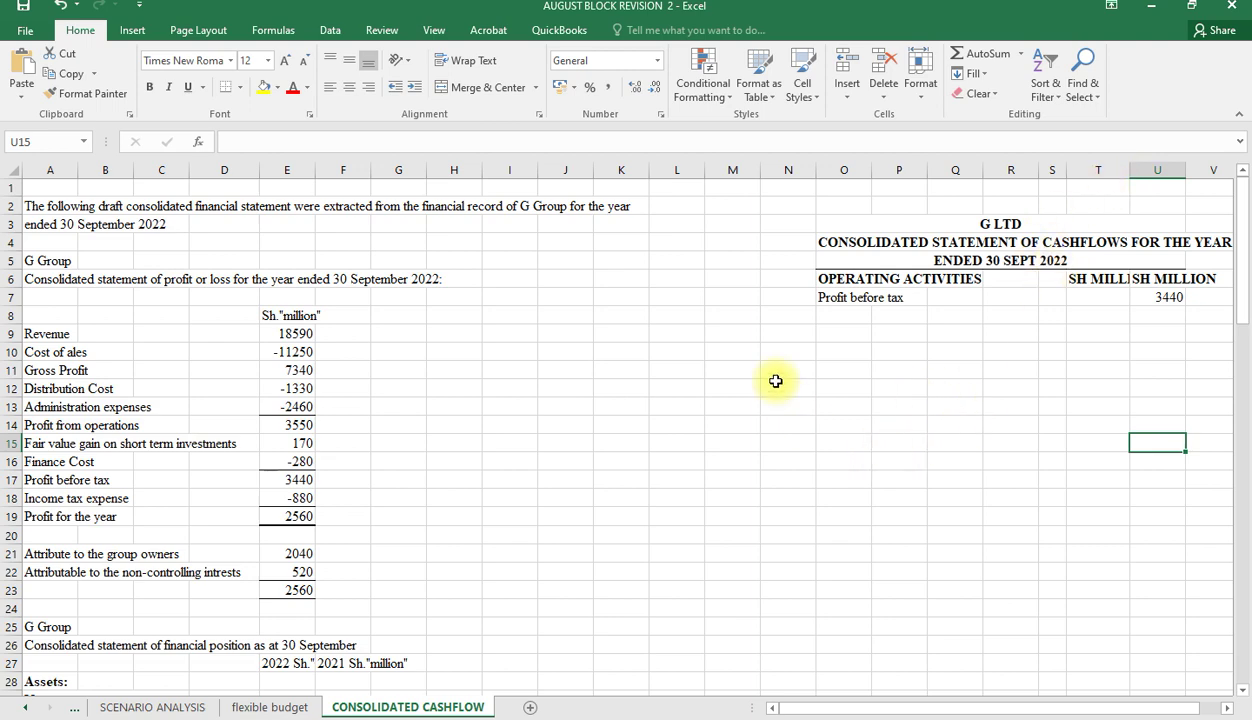
pyautogui.click(1163, 298)
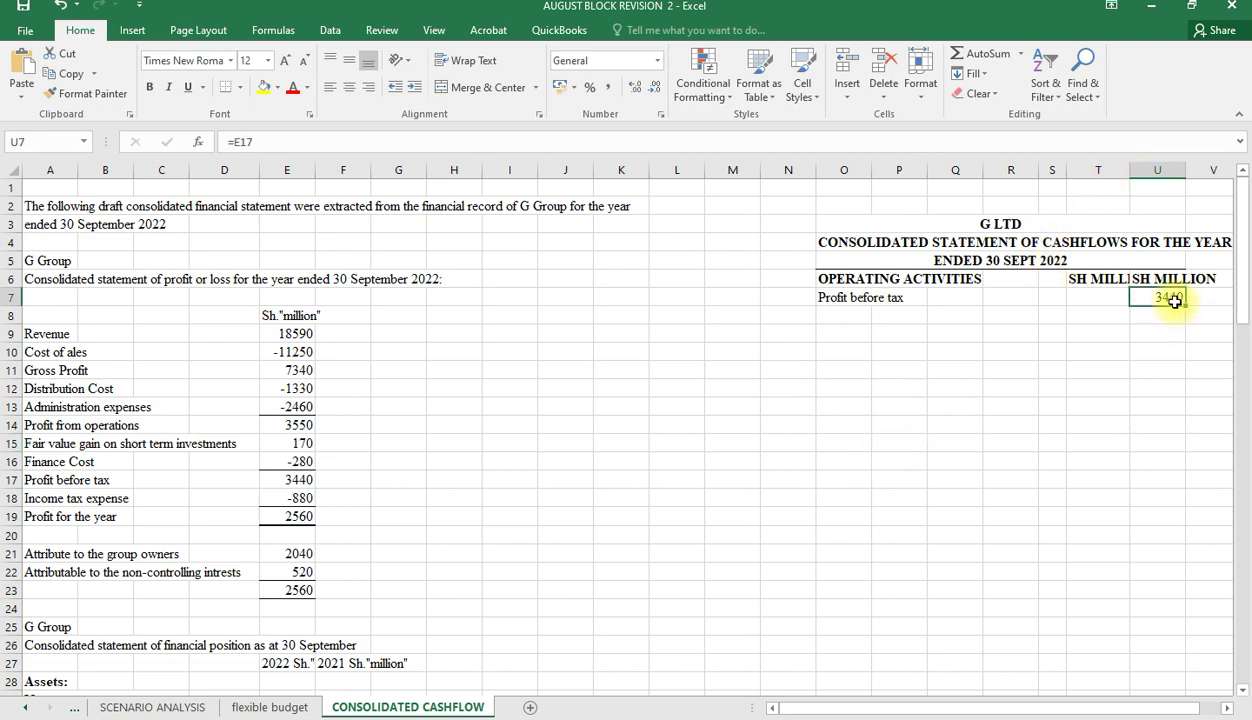
# Step: Add the finance cost line in row 8, linking label O8 to =A16 and amount T8 to =-E16
pyautogui.click(848, 314)
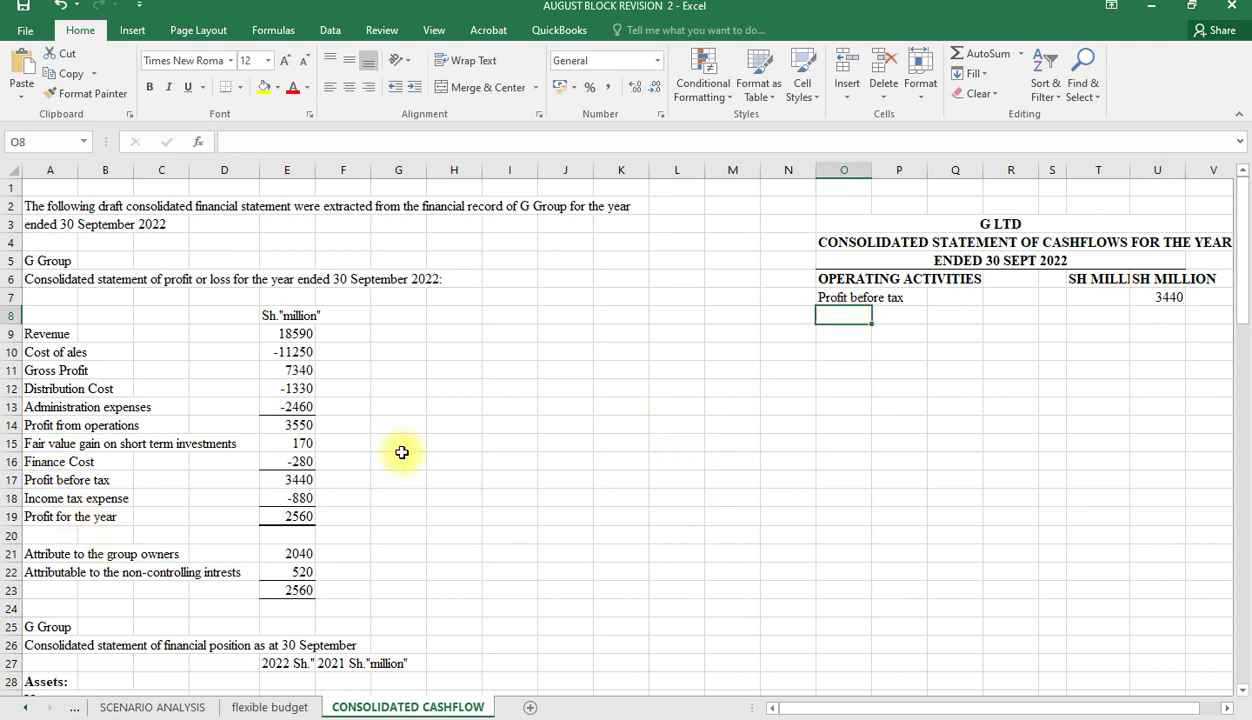
pyautogui.write('=')
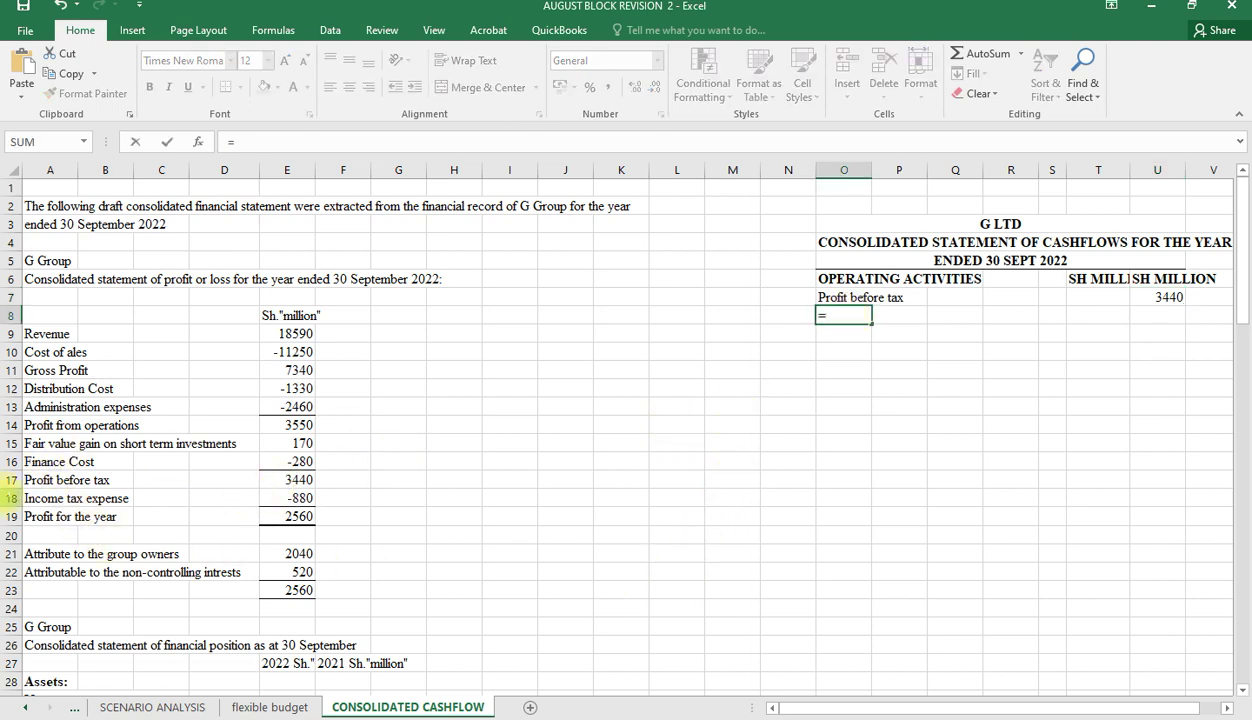
pyautogui.click(67, 464)
pyautogui.press('Return')
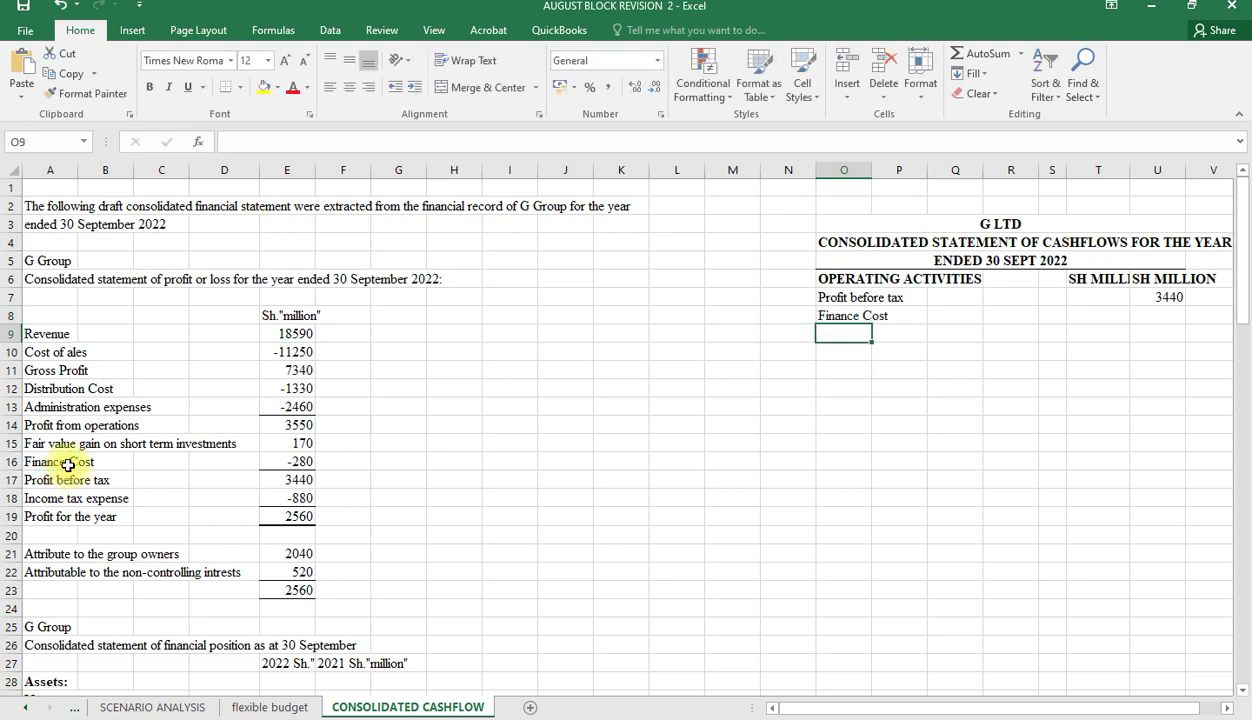
pyautogui.click(1090, 318)
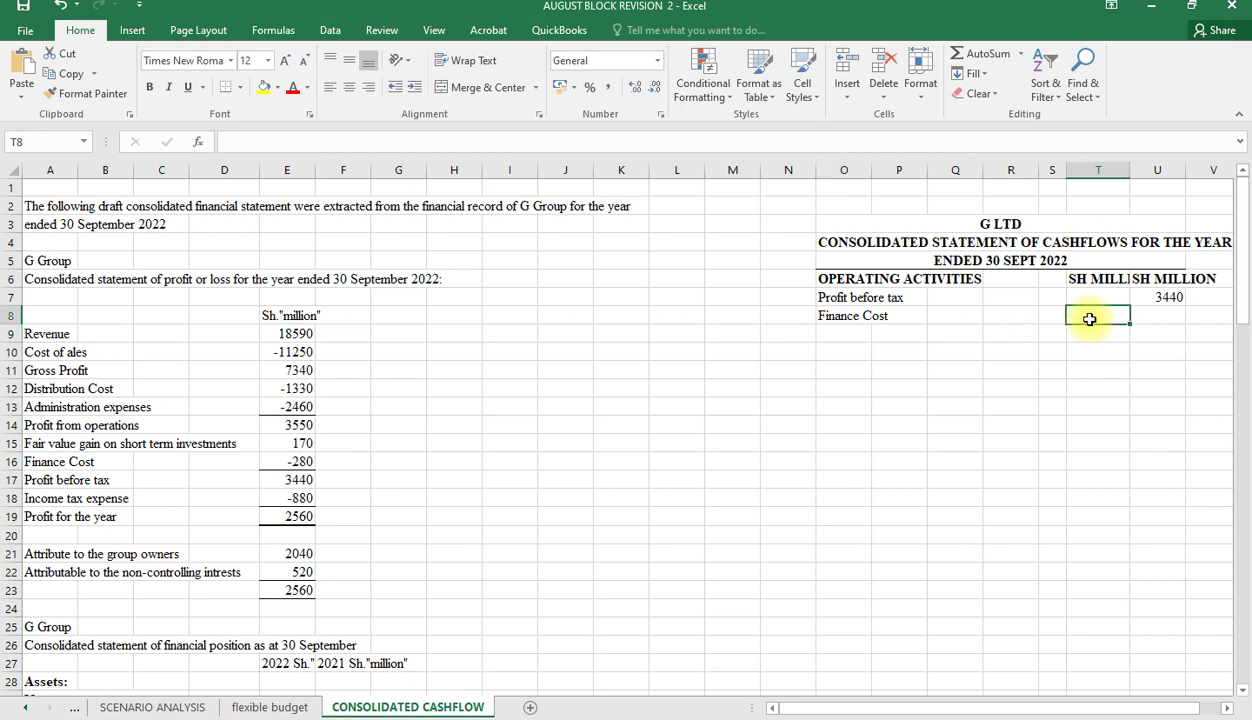
pyautogui.write('=')
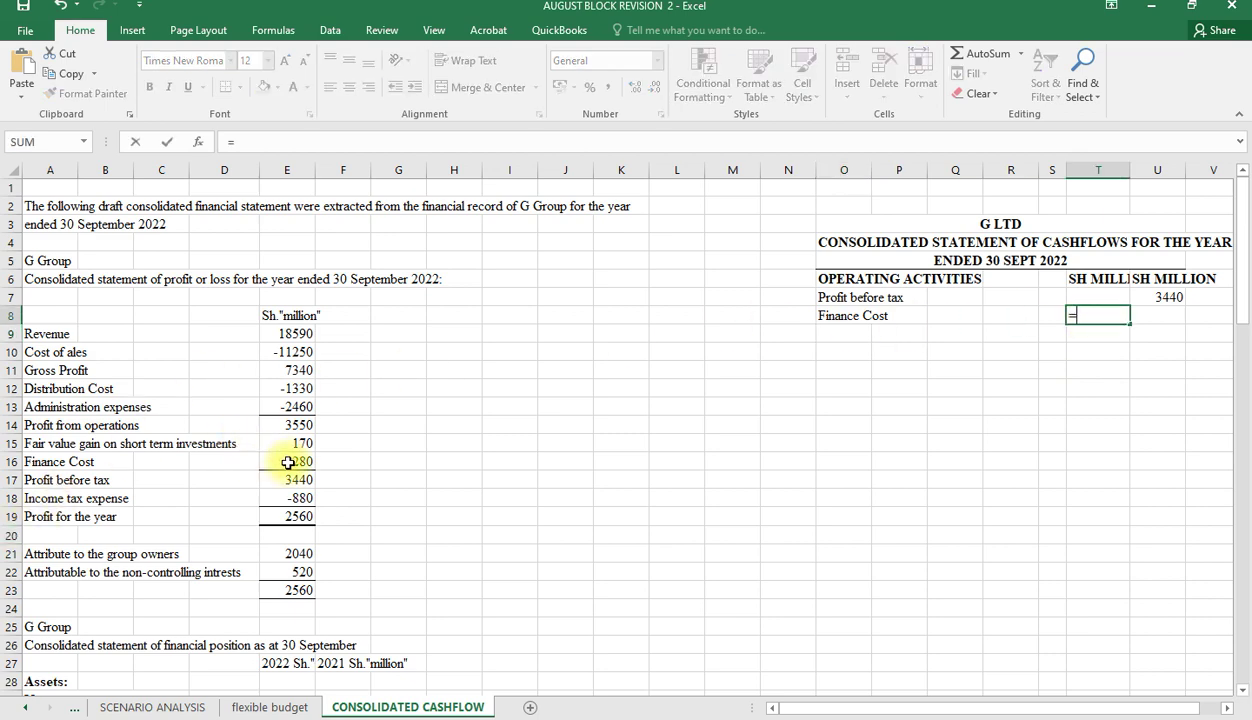
pyautogui.write('-')
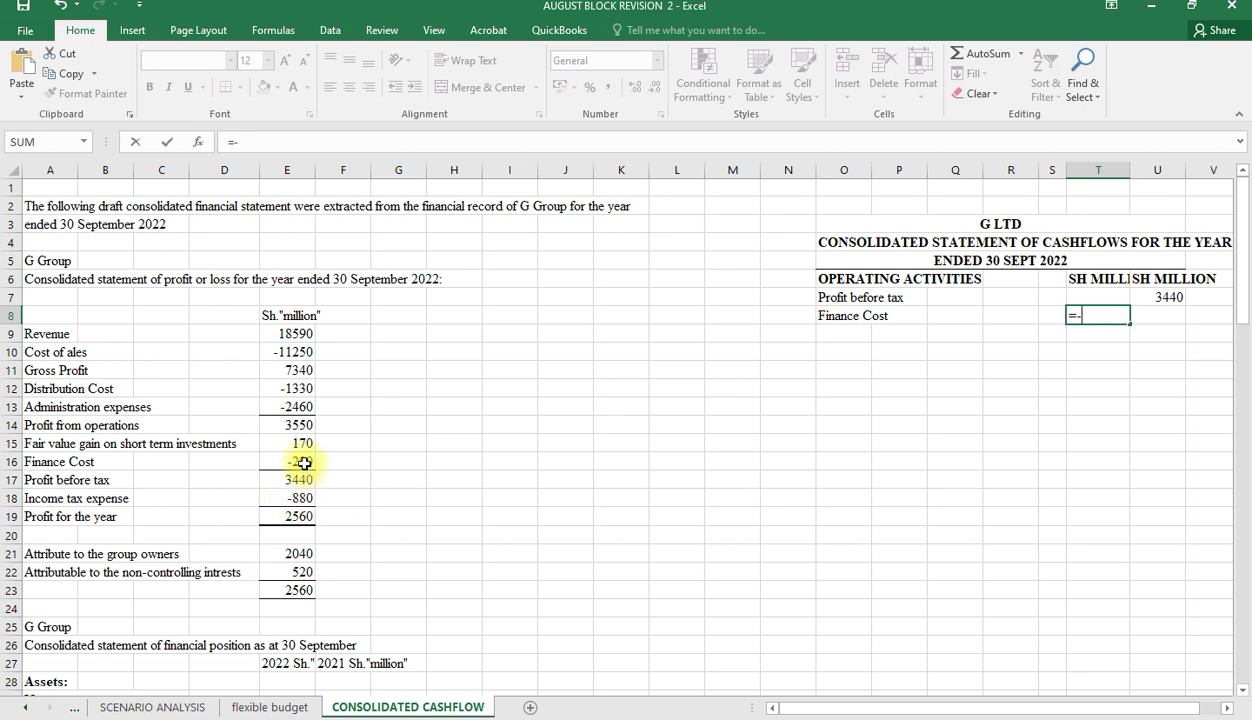
pyautogui.click(303, 462)
pyautogui.press('Return')
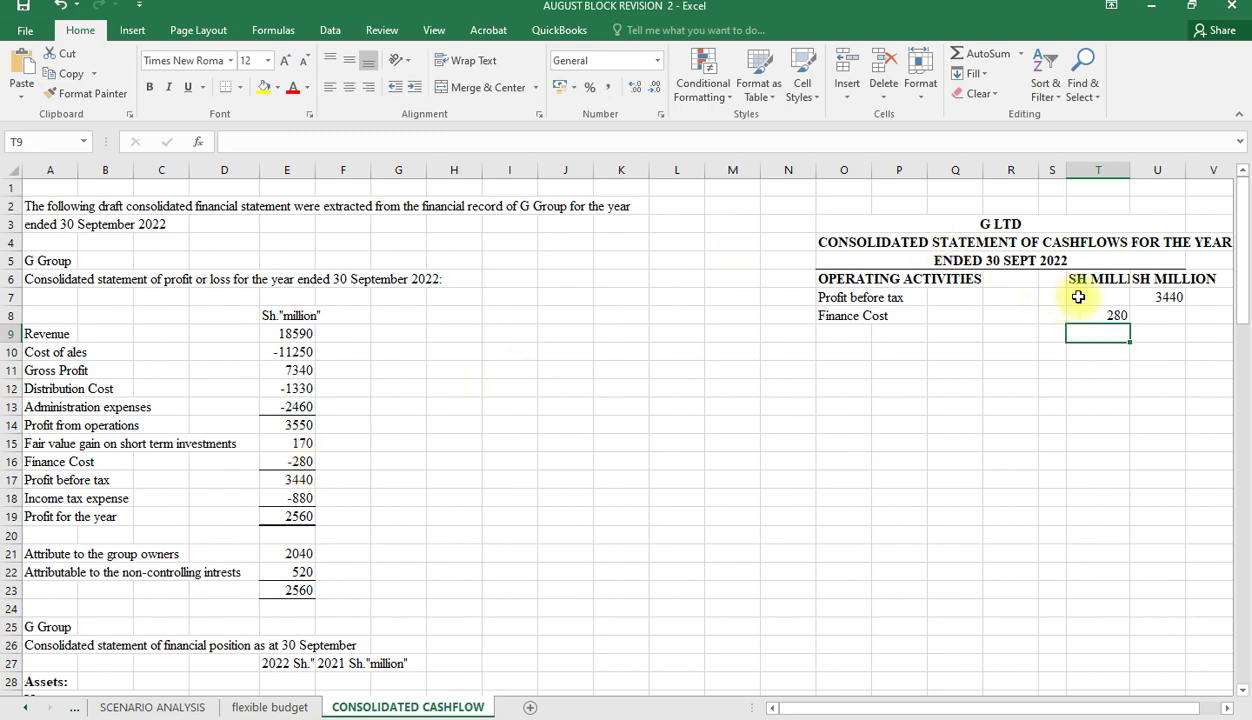
# Step: Apply the custom number format #,##0;(#,##0) to the amount columns T and U from row 7 down to row 53
pyautogui.moveTo(1078, 297); pyautogui.dragTo(1152, 688)
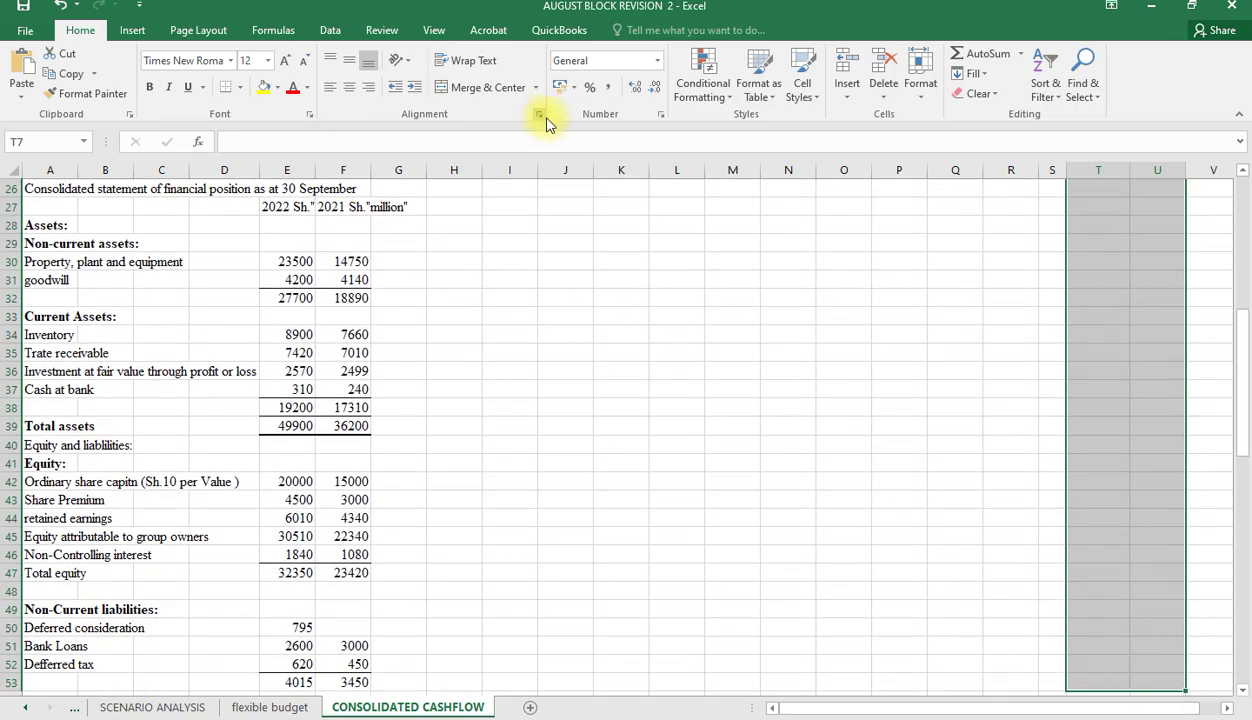
pyautogui.scroll(8, 520, 229)
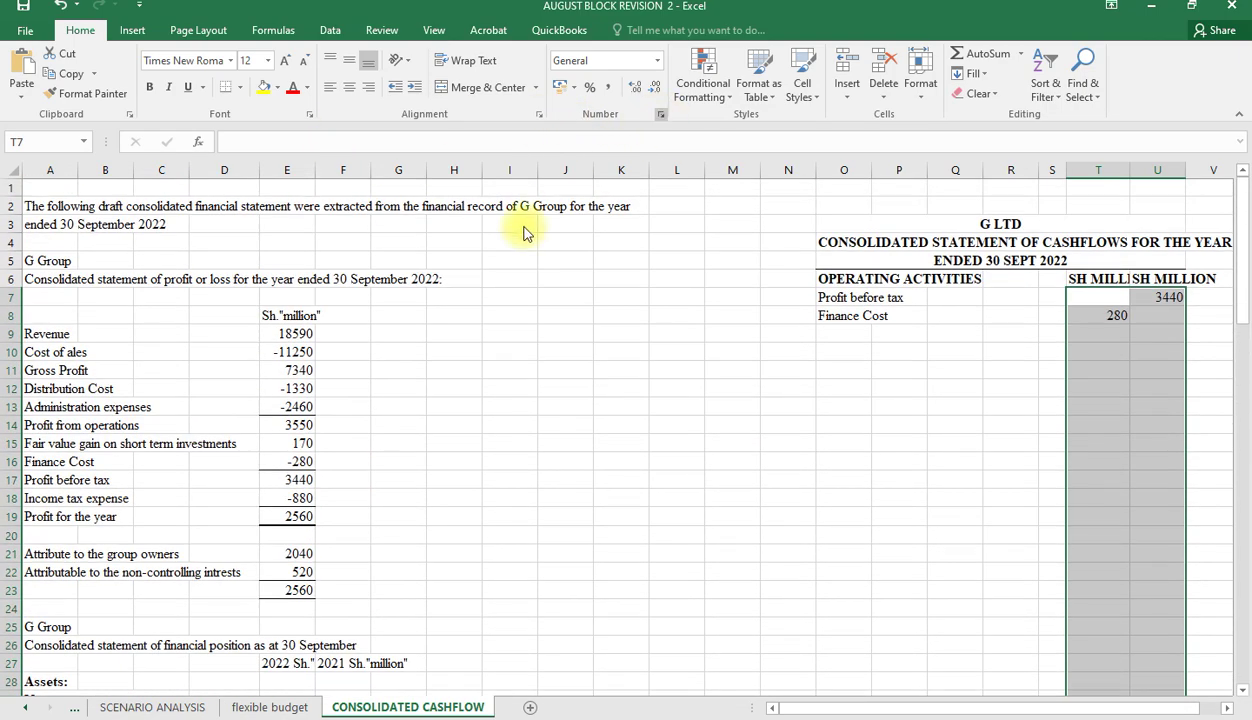
pyautogui.click(660, 116)
pyautogui.click(446, 354)
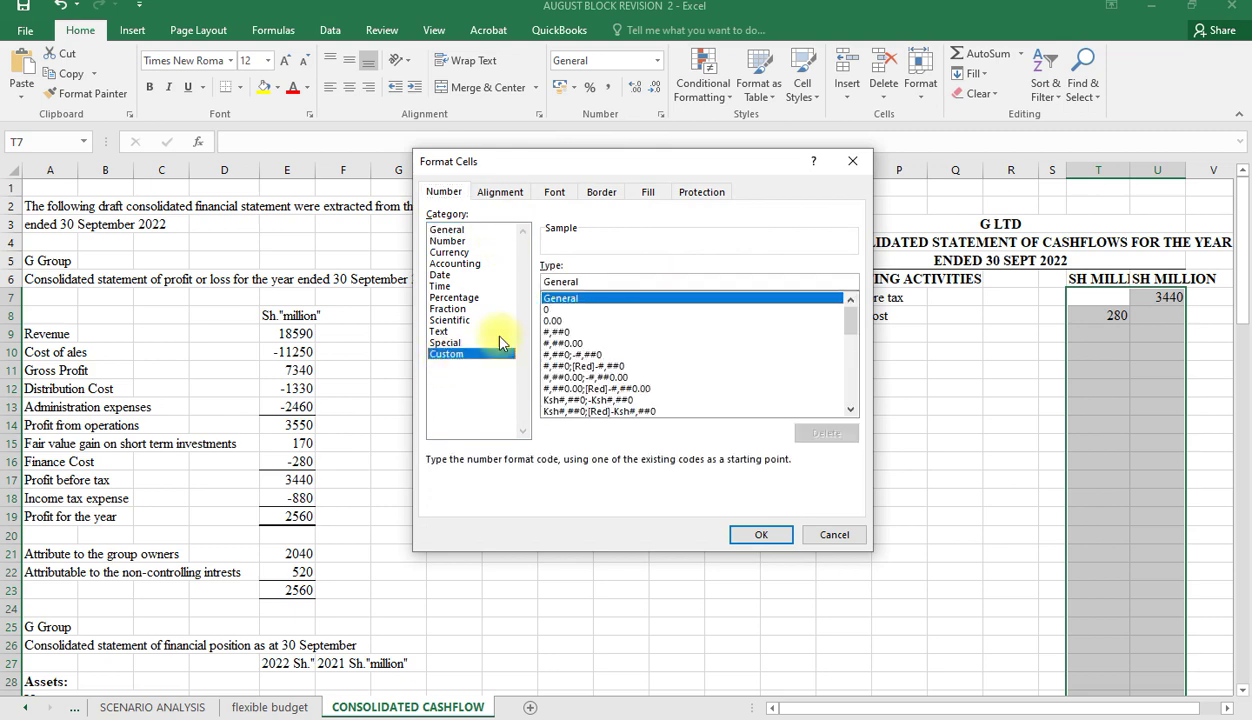
pyautogui.click(587, 355)
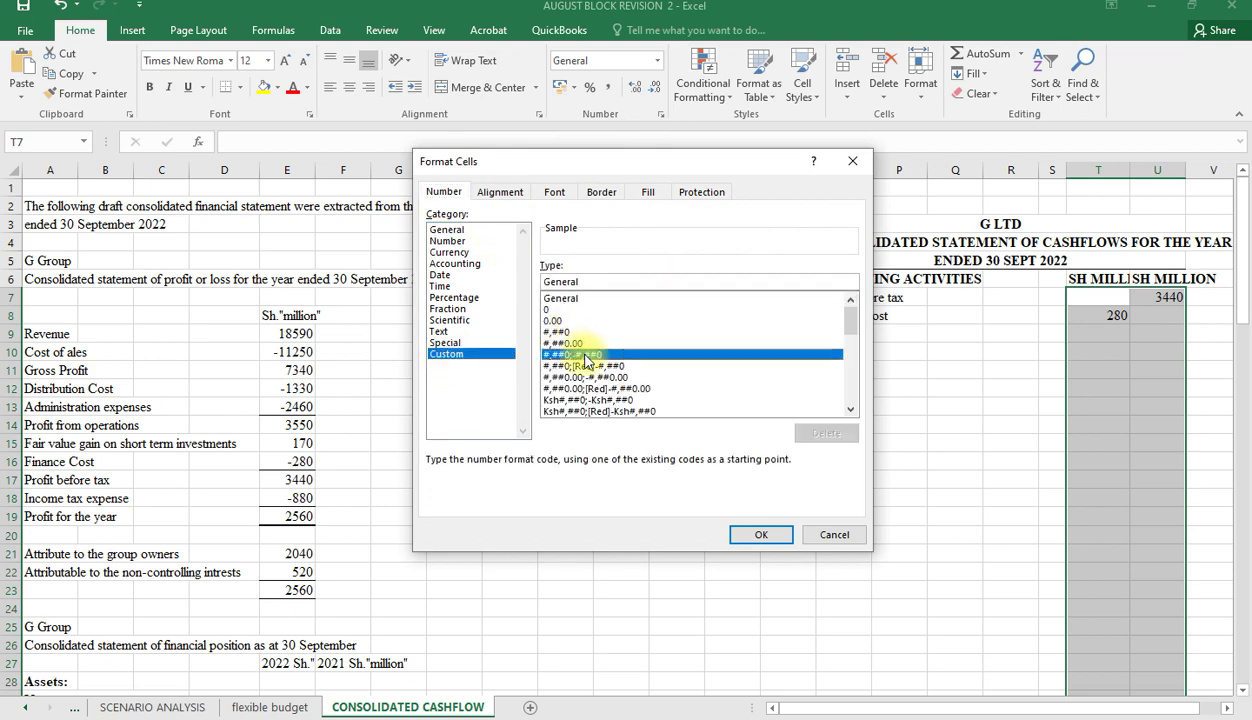
pyautogui.click(577, 282)
pyautogui.press('BackSpace')
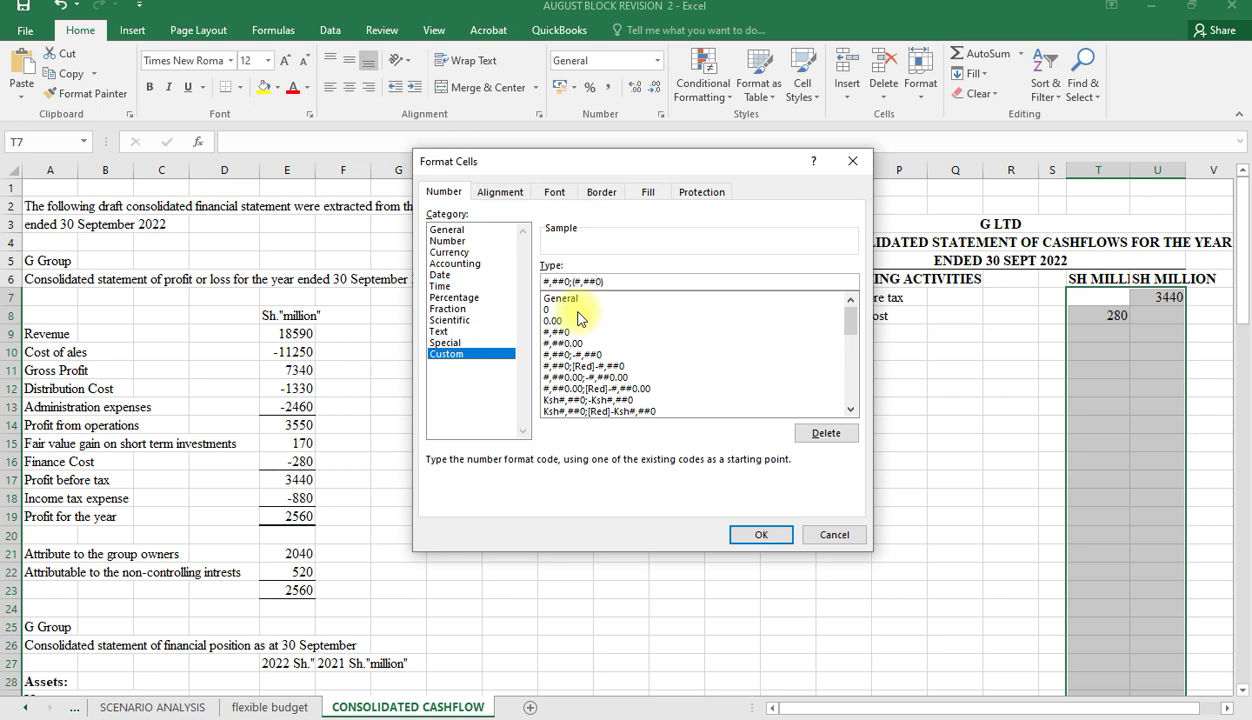
pyautogui.press('Return')
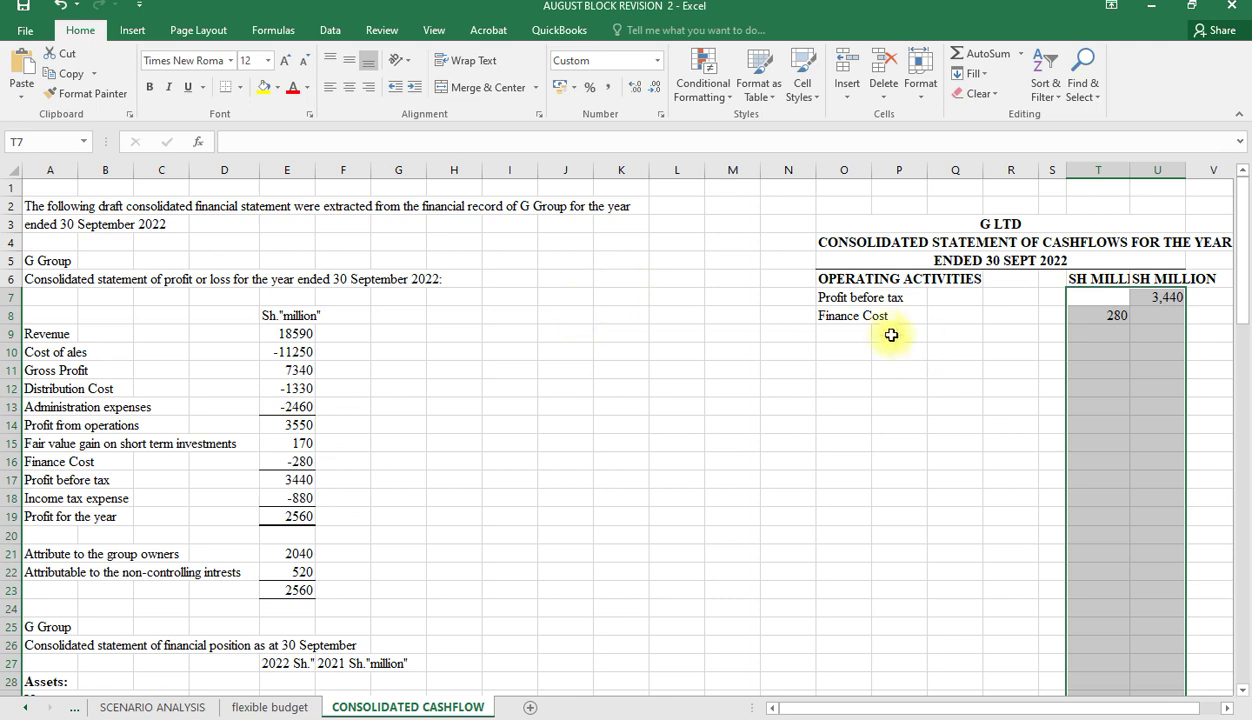
# Step: Add the fair value gain line in row 9, linking label O9 to =A15 and amount T9 to =-E15
pyautogui.click(845, 338)
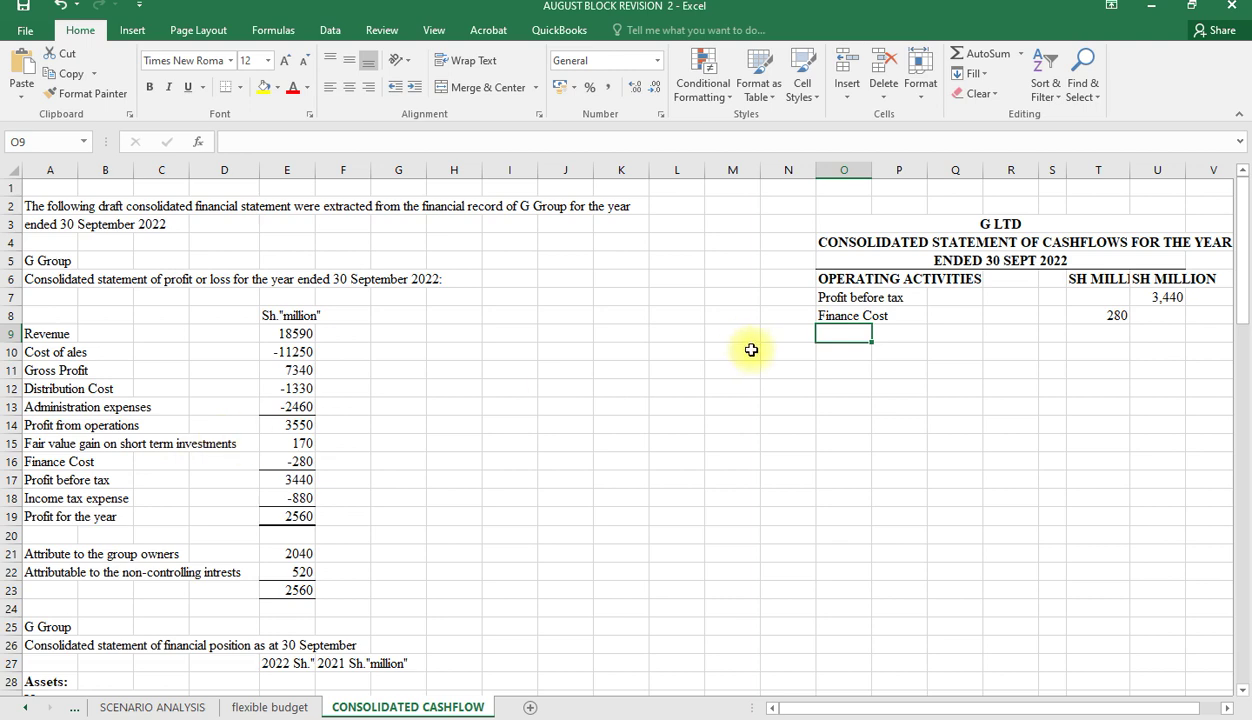
pyautogui.write('=')
pyautogui.click(38, 443)
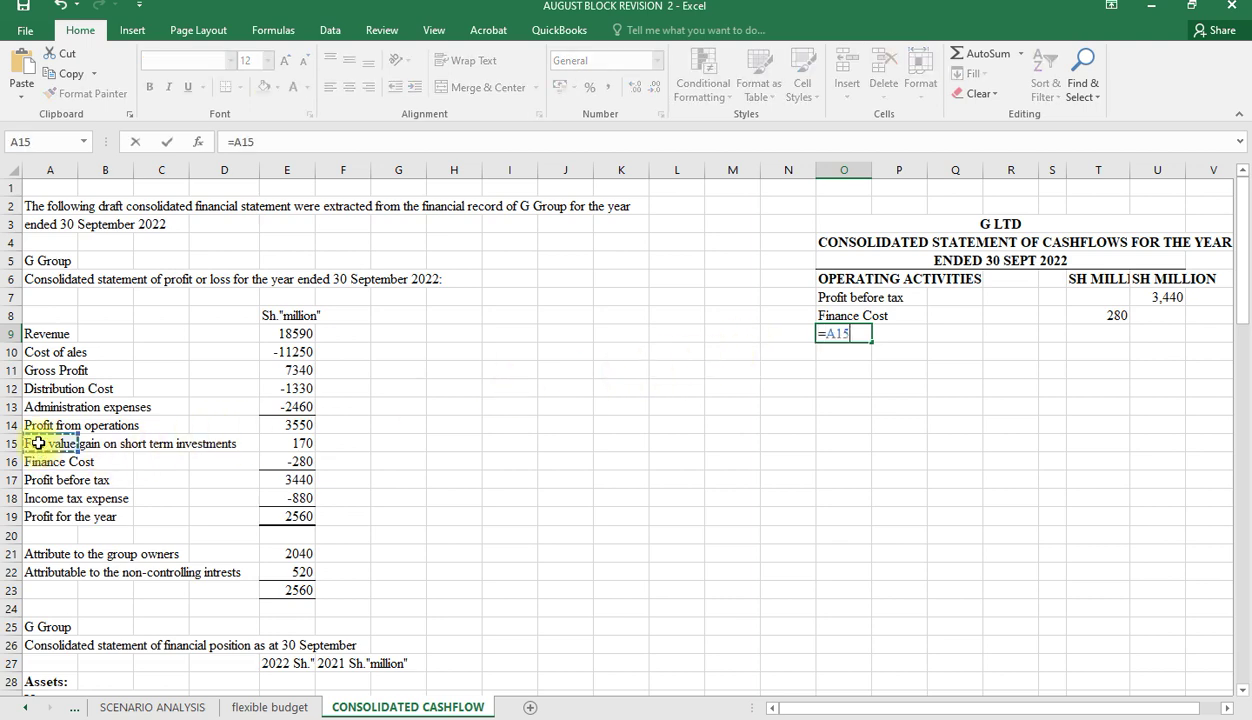
pyautogui.press('Return')
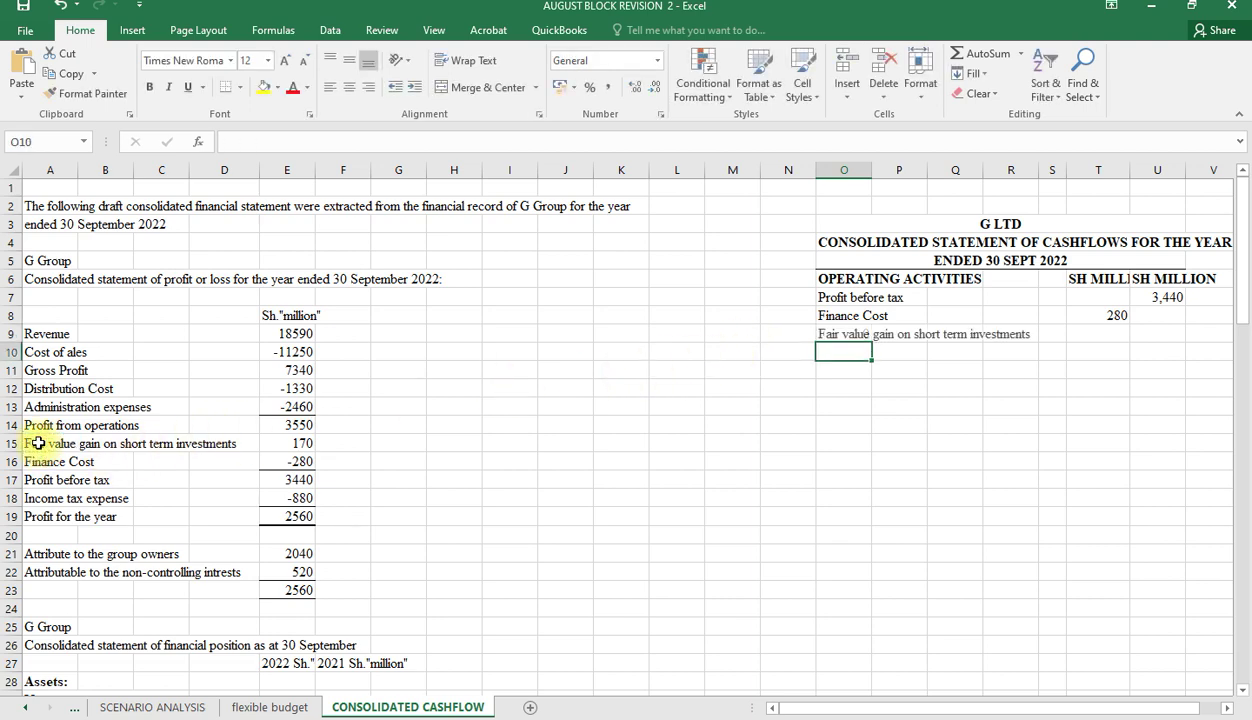
pyautogui.click(1080, 334)
pyautogui.write('=')
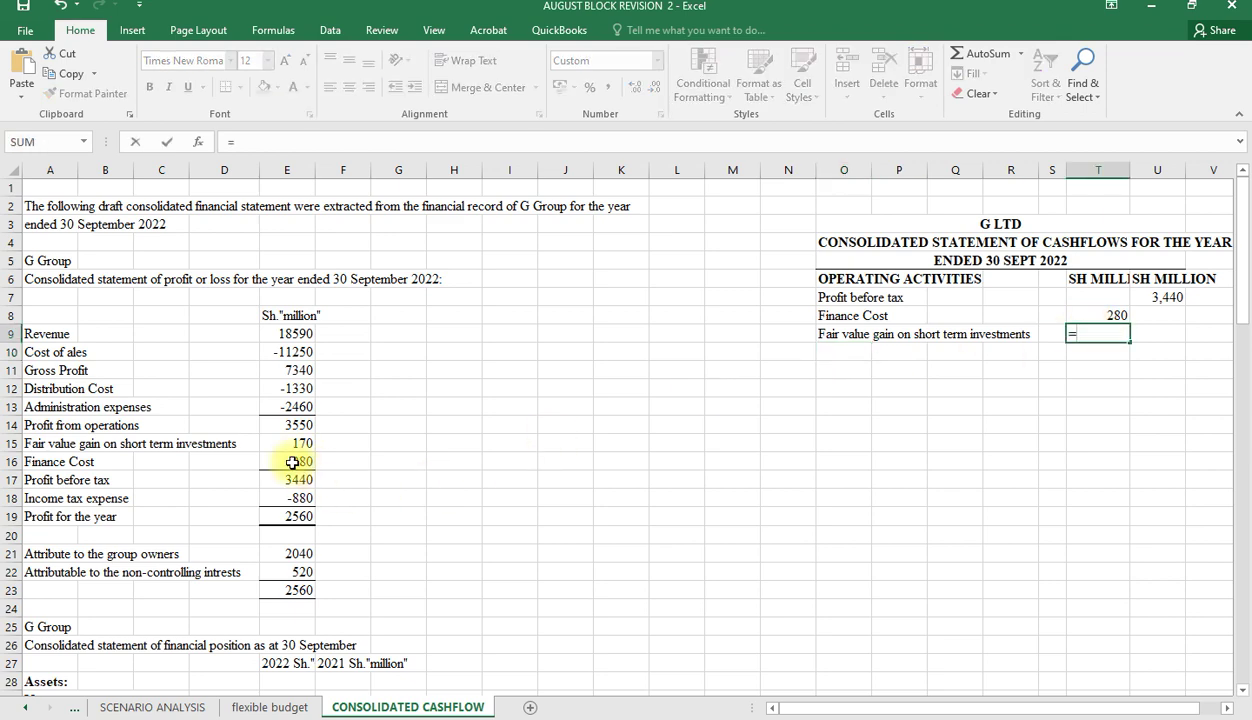
pyautogui.write('-')
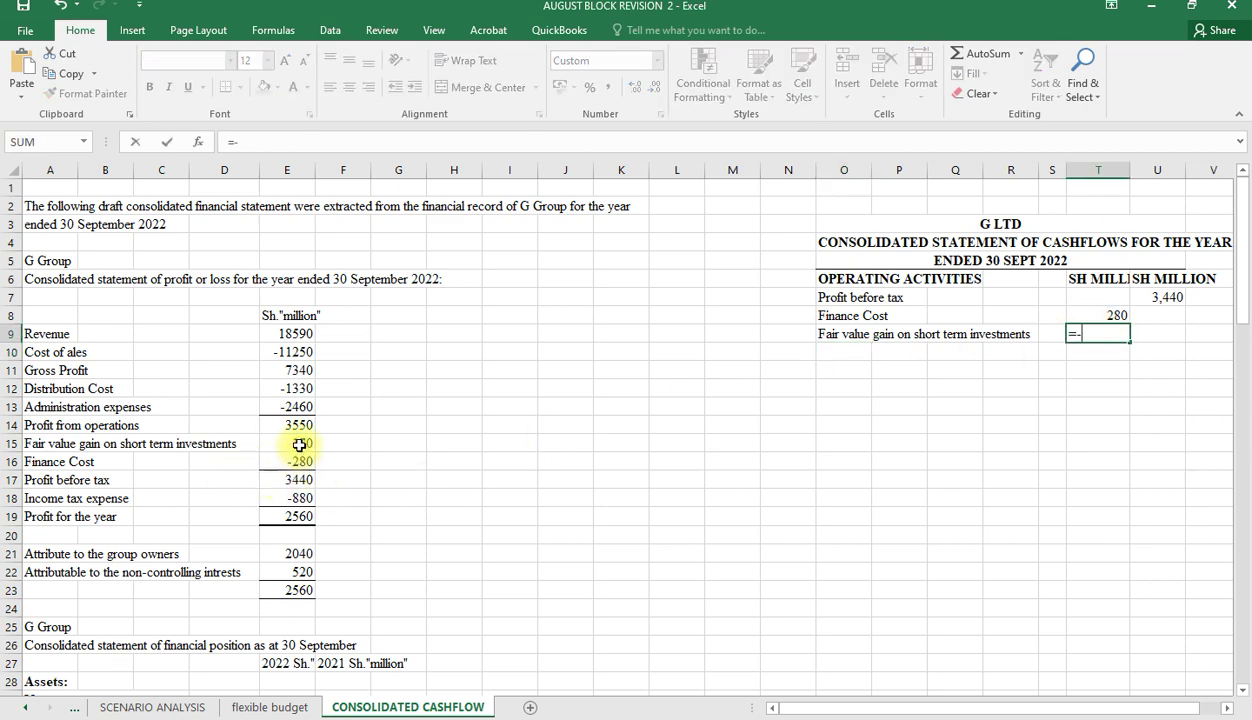
pyautogui.click(299, 444)
pyautogui.press('Return')
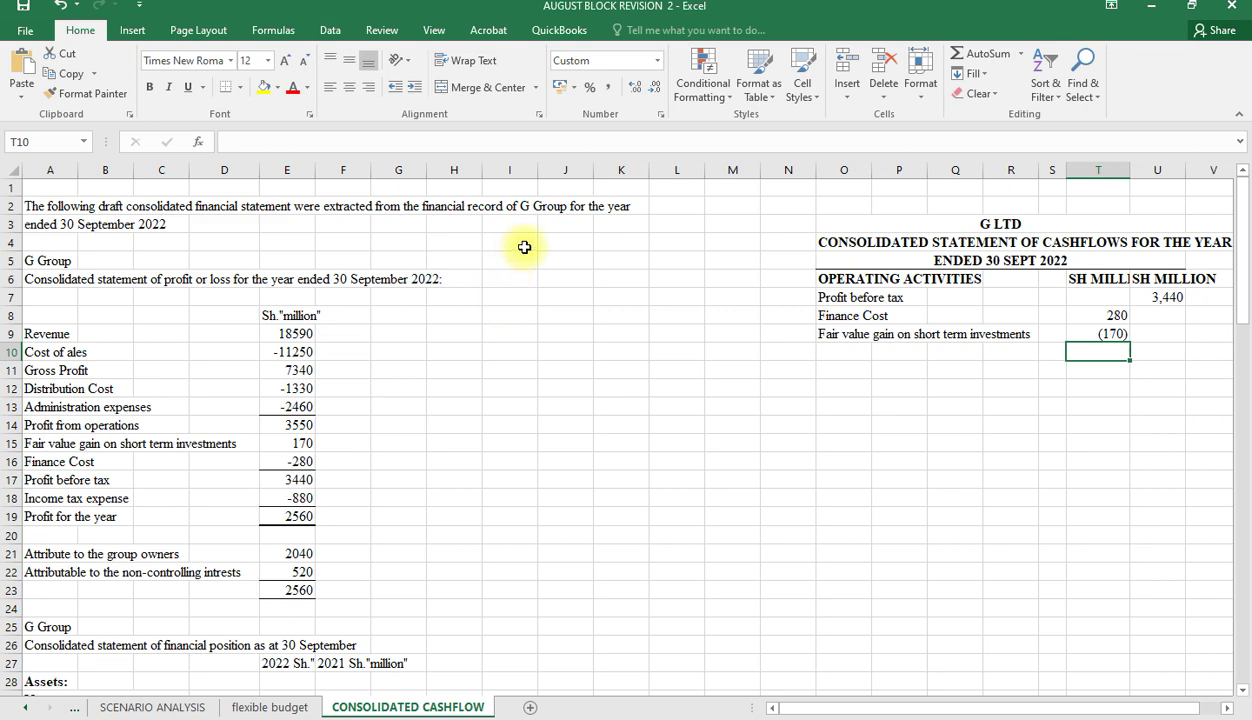
# Step: Enter the heading WORKINGS in cell I4 and make it bold
pyautogui.click(492, 245)
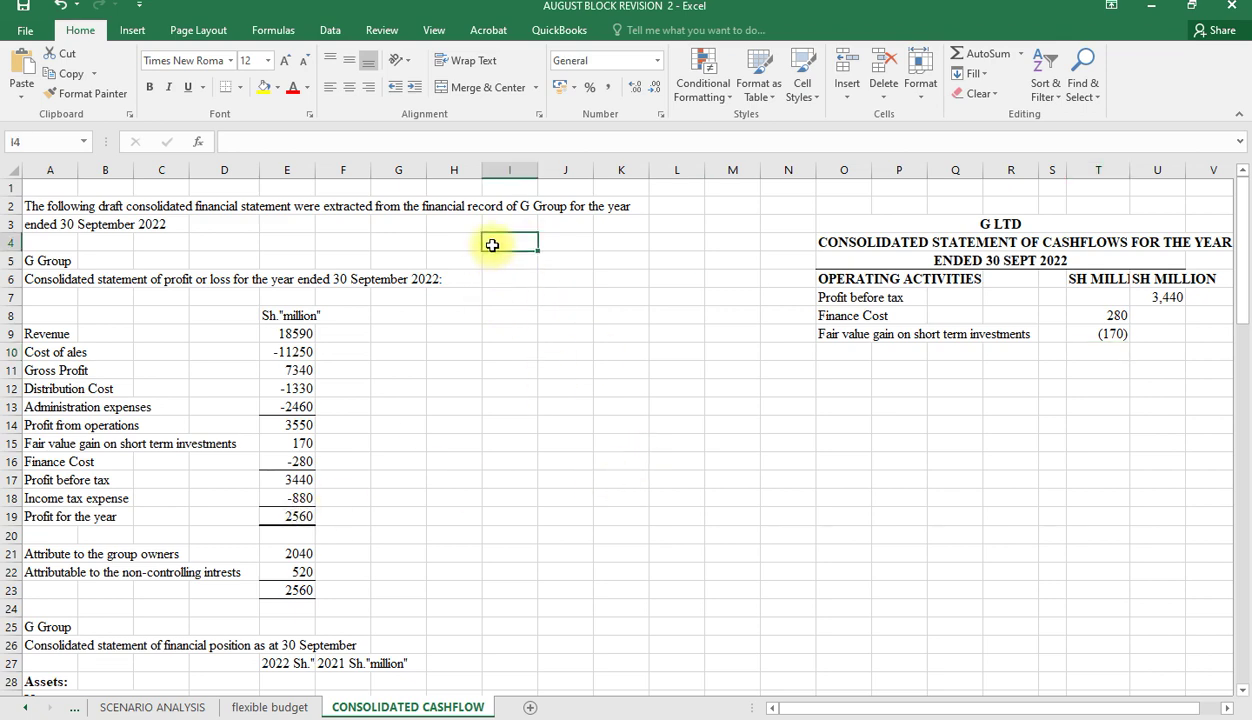
pyautogui.write('WOR')
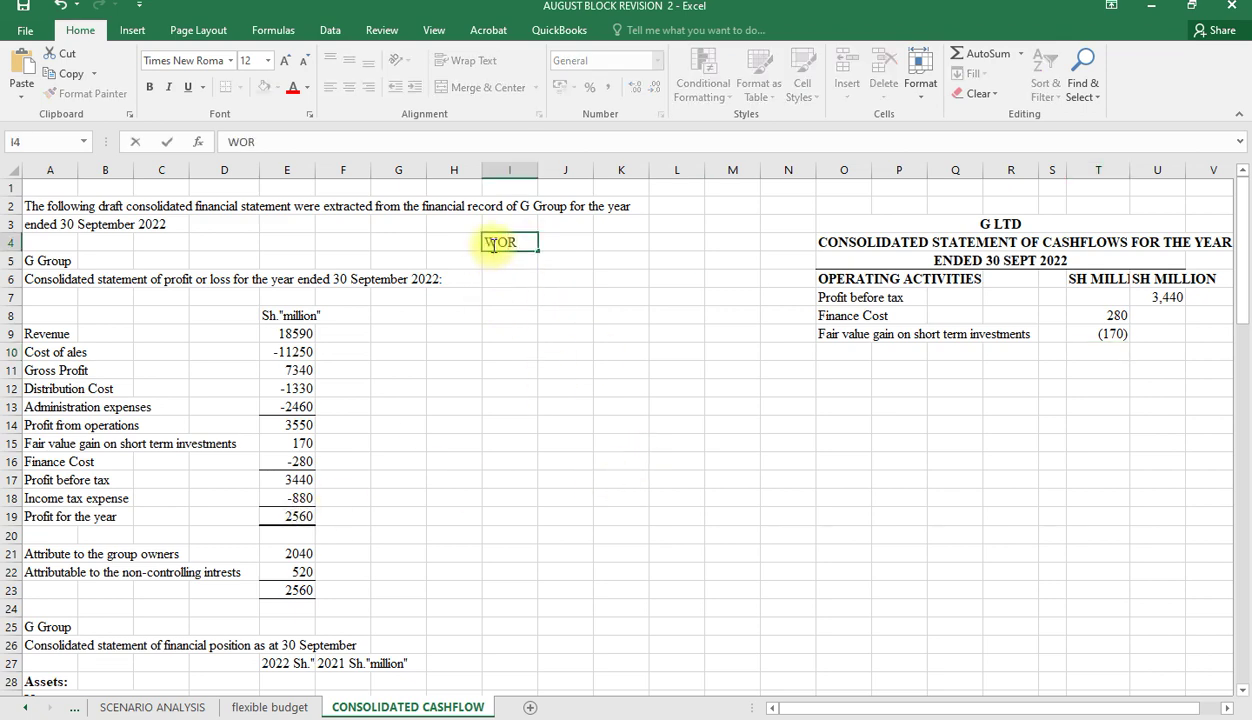
pyautogui.write('KINGS')
pyautogui.press('Return')
pyautogui.click(517, 244)
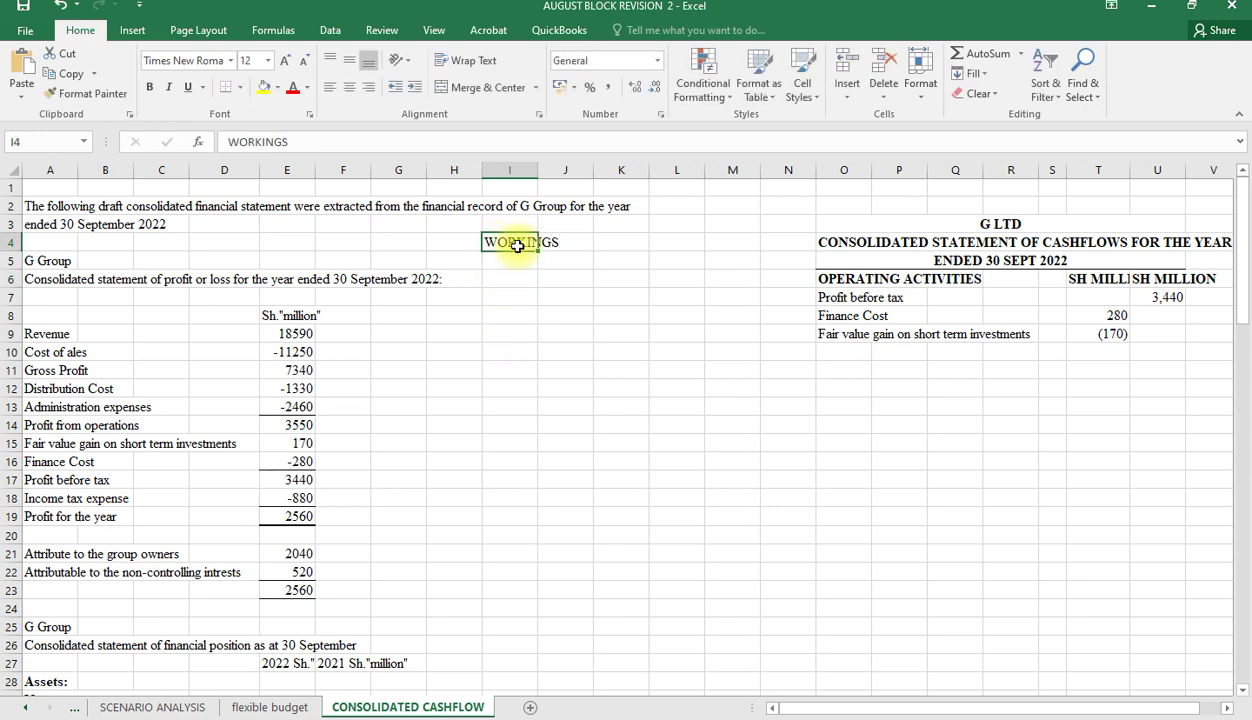
pyautogui.hotkey('ctrl', 'b')
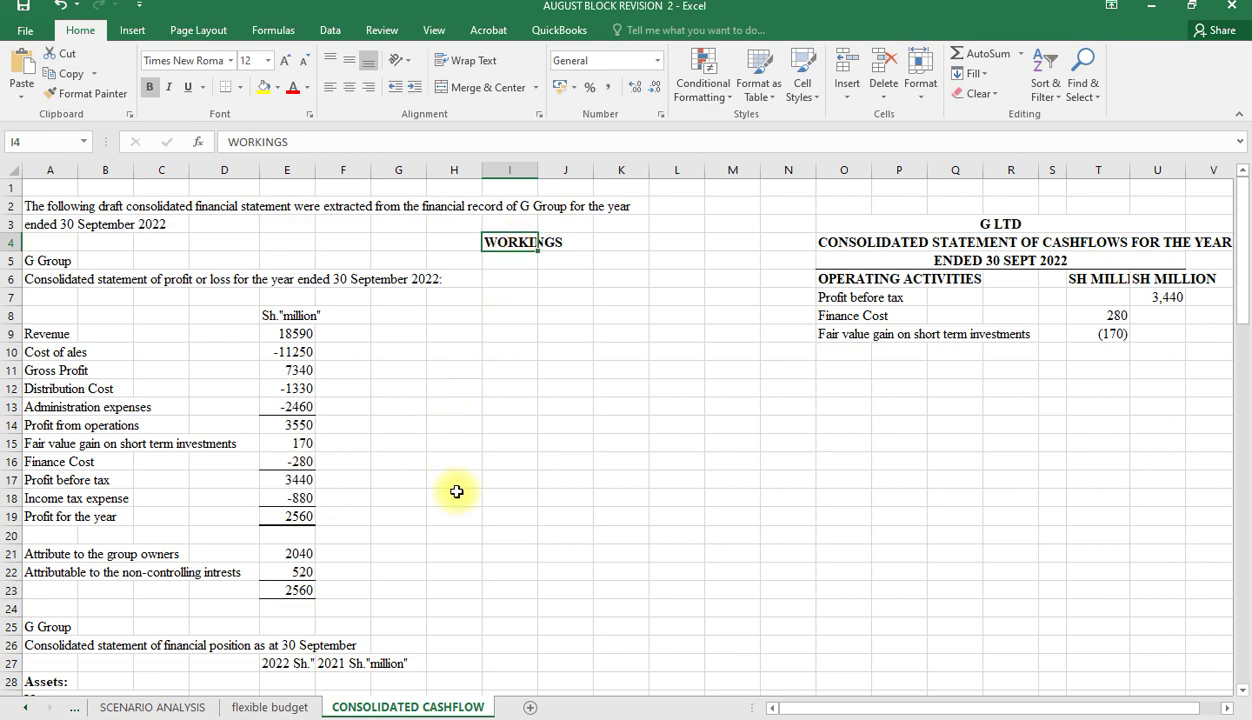
# Step: Enter the subheading GAIN/LOSS ON DISPOSAL in cell I5 beneath the WORKINGS heading
pyautogui.scroll(-2, 458, 503)
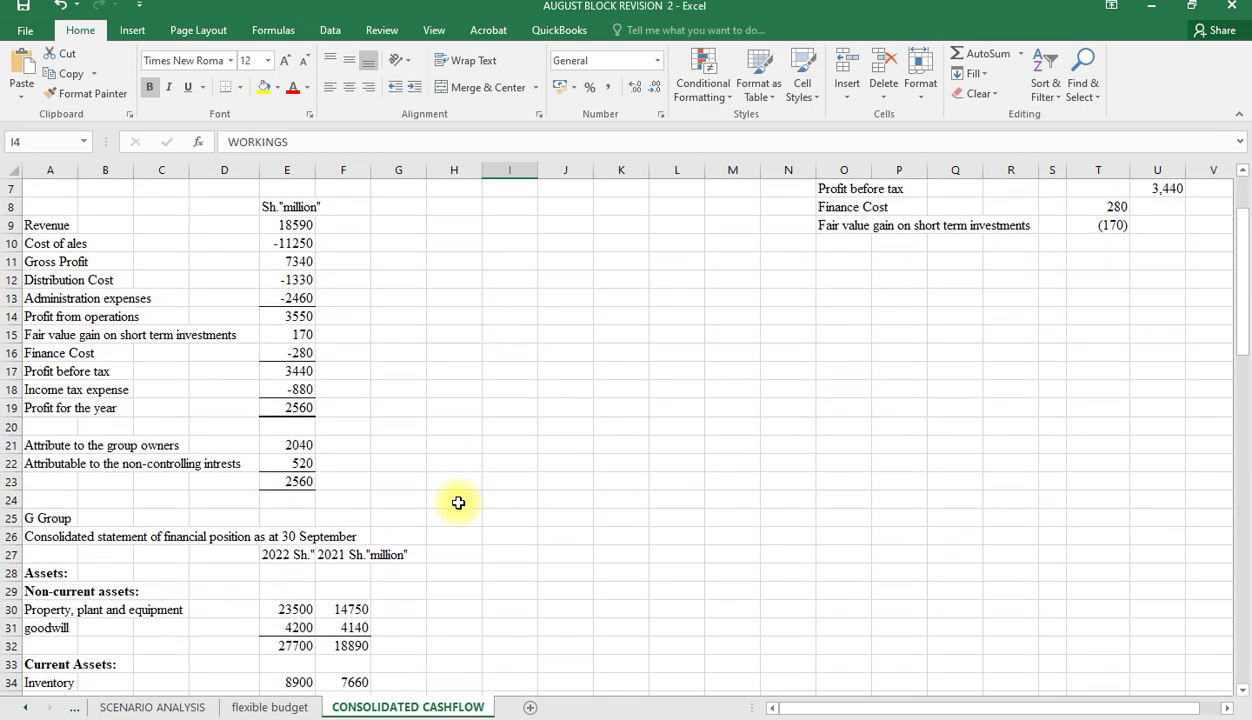
pyautogui.scroll(-1, 458, 503)
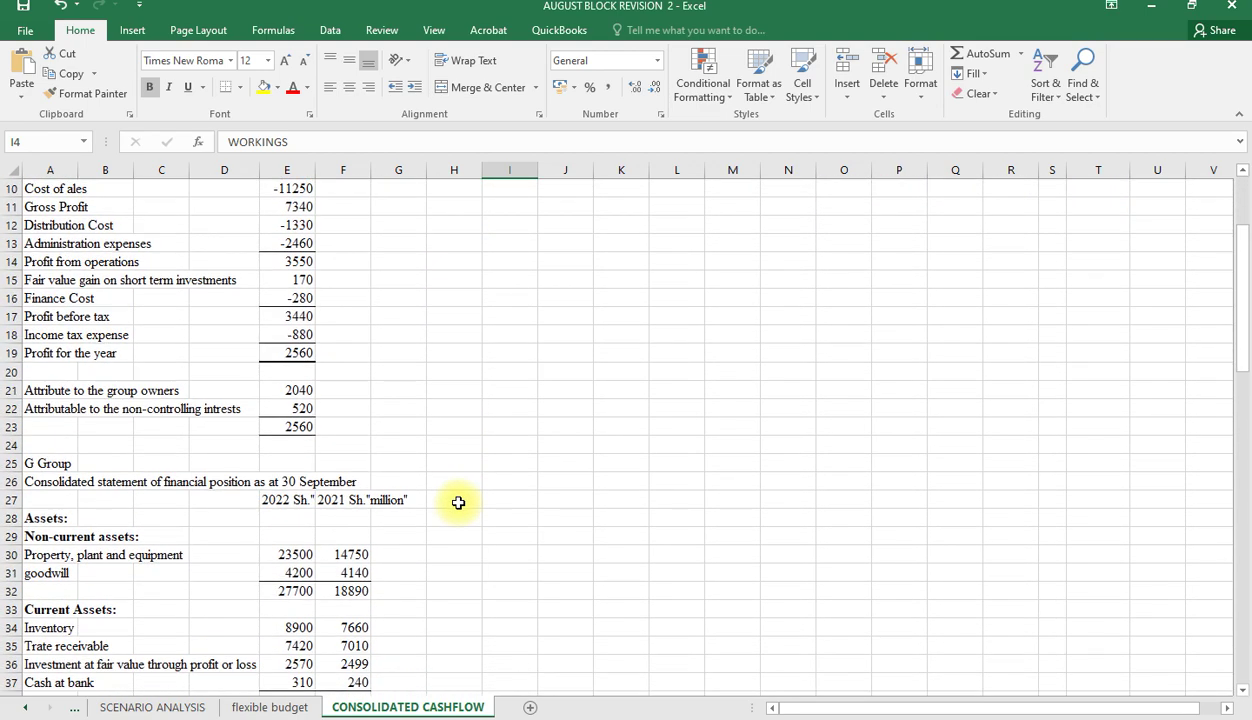
pyautogui.scroll(-13, 458, 503)
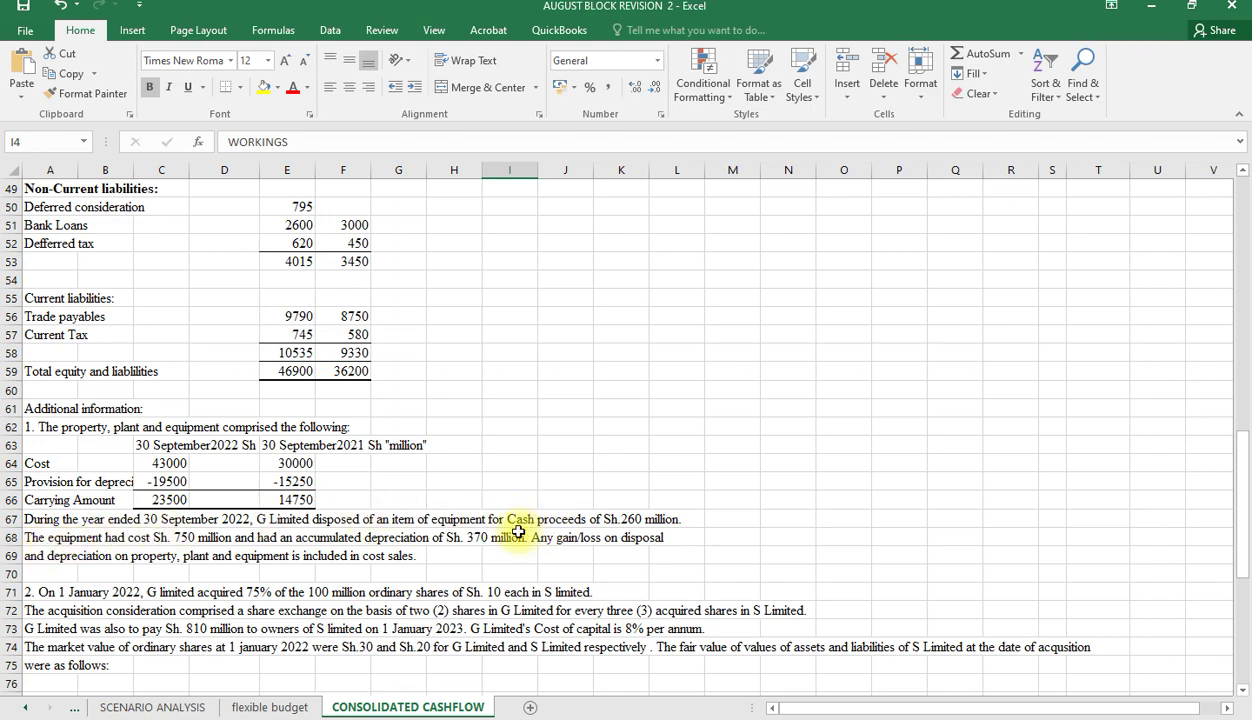
pyautogui.scroll(16, 637, 527)
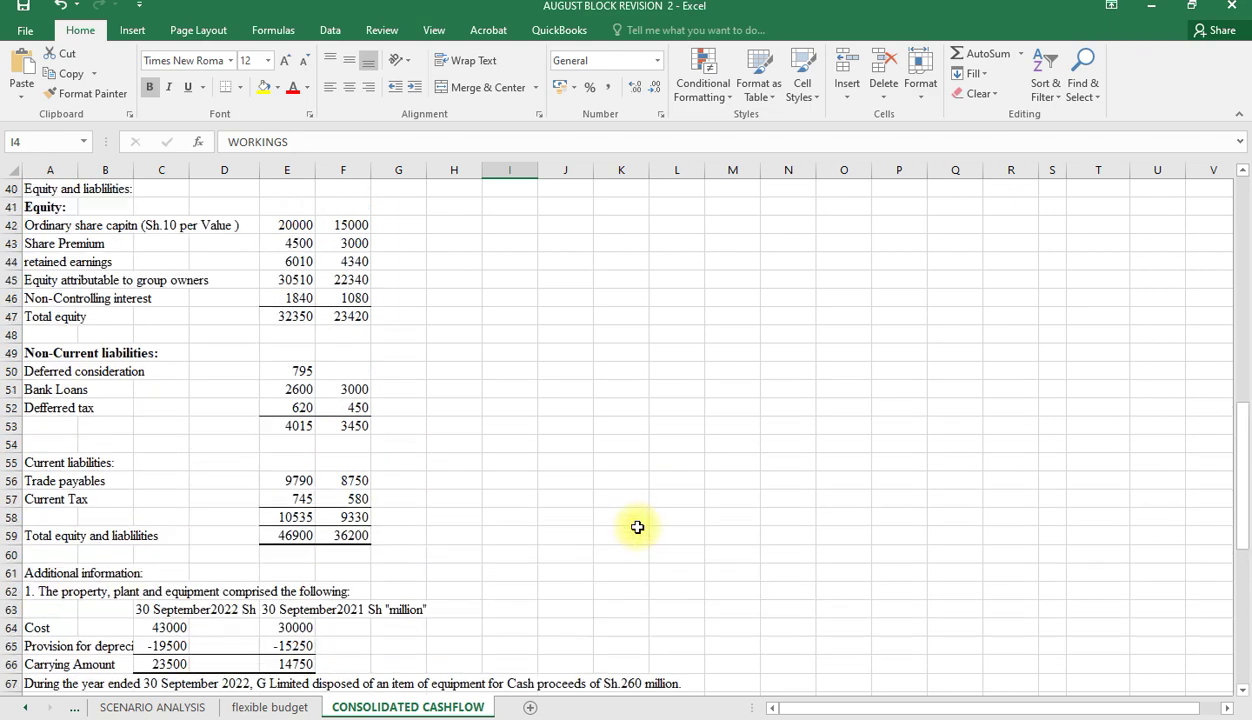
pyautogui.click(497, 265)
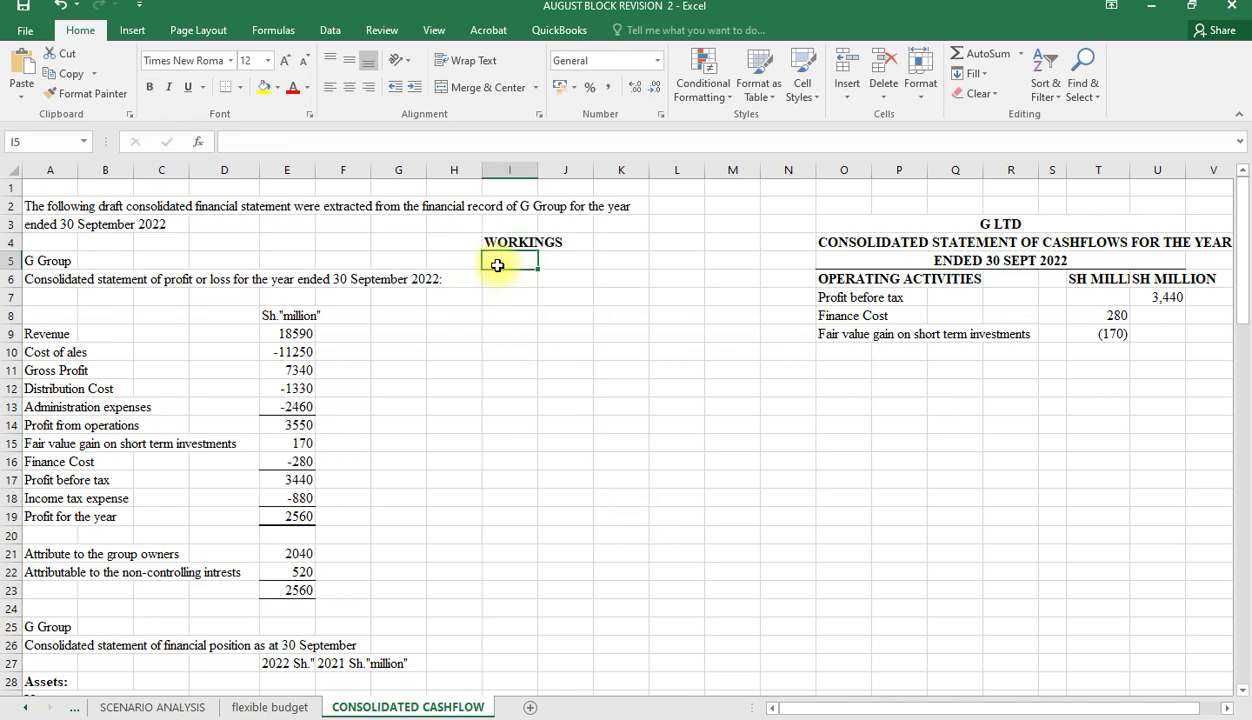
pyautogui.write('GAIN')
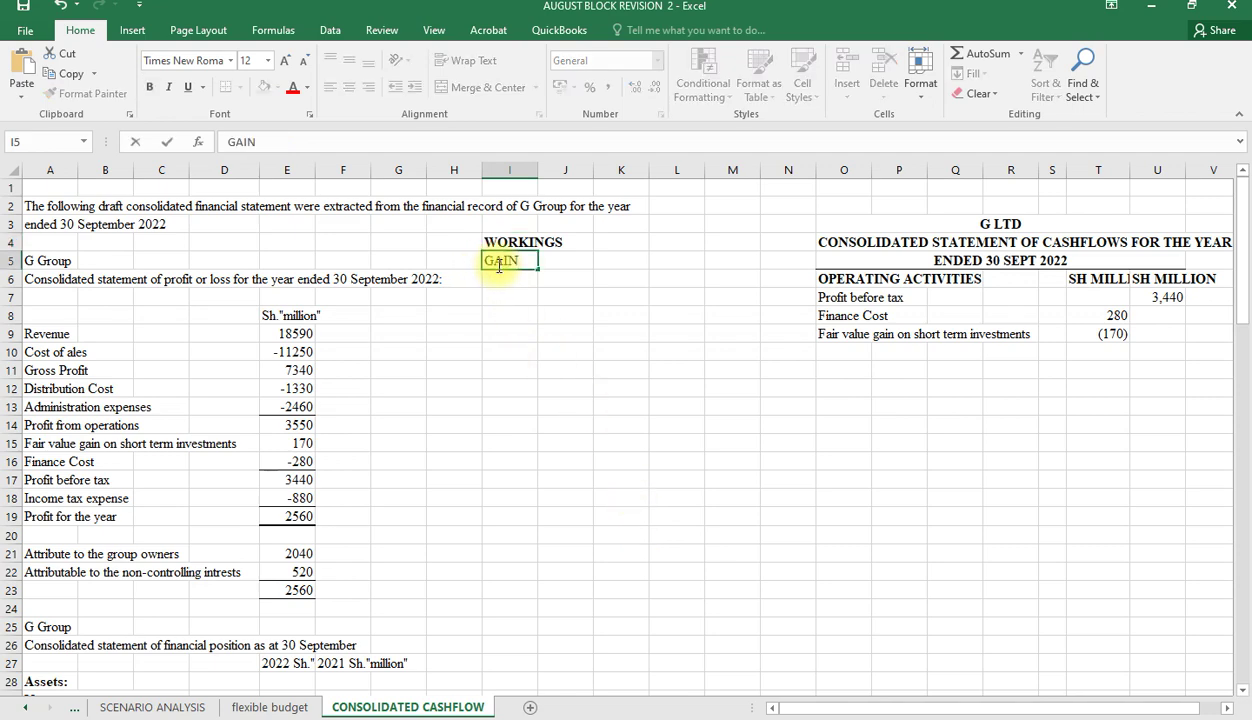
pyautogui.write('/LOSS ON D')
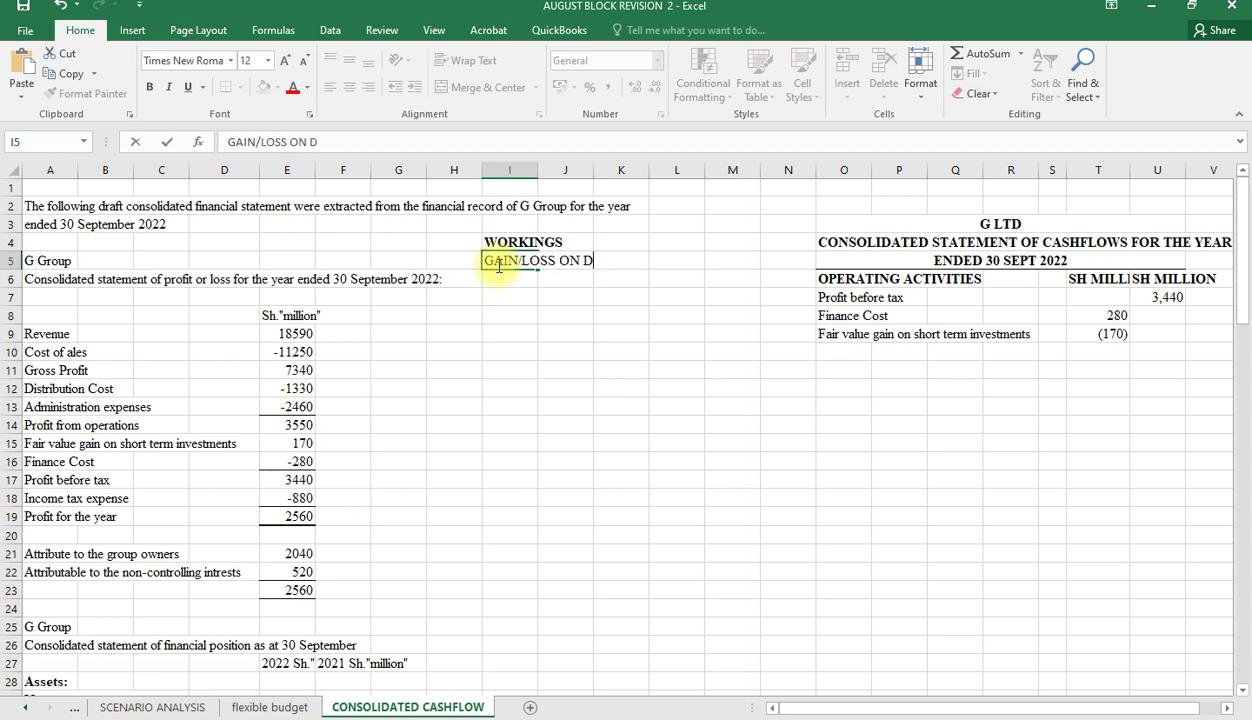
pyautogui.write('ISPOSAL')
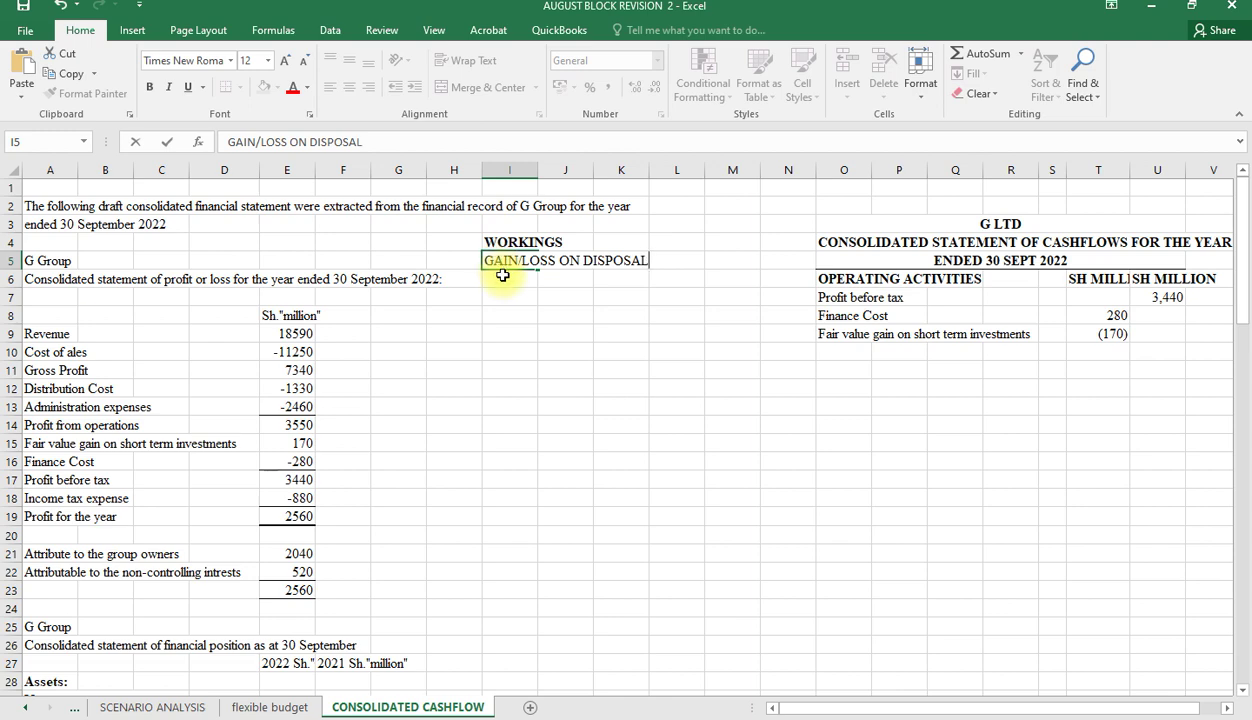
pyautogui.press('Return')
# Step: Add the disposal proceeds line in row 6, with label PROCEEDS in I6 and amount 260 in L6
pyautogui.write('PR')
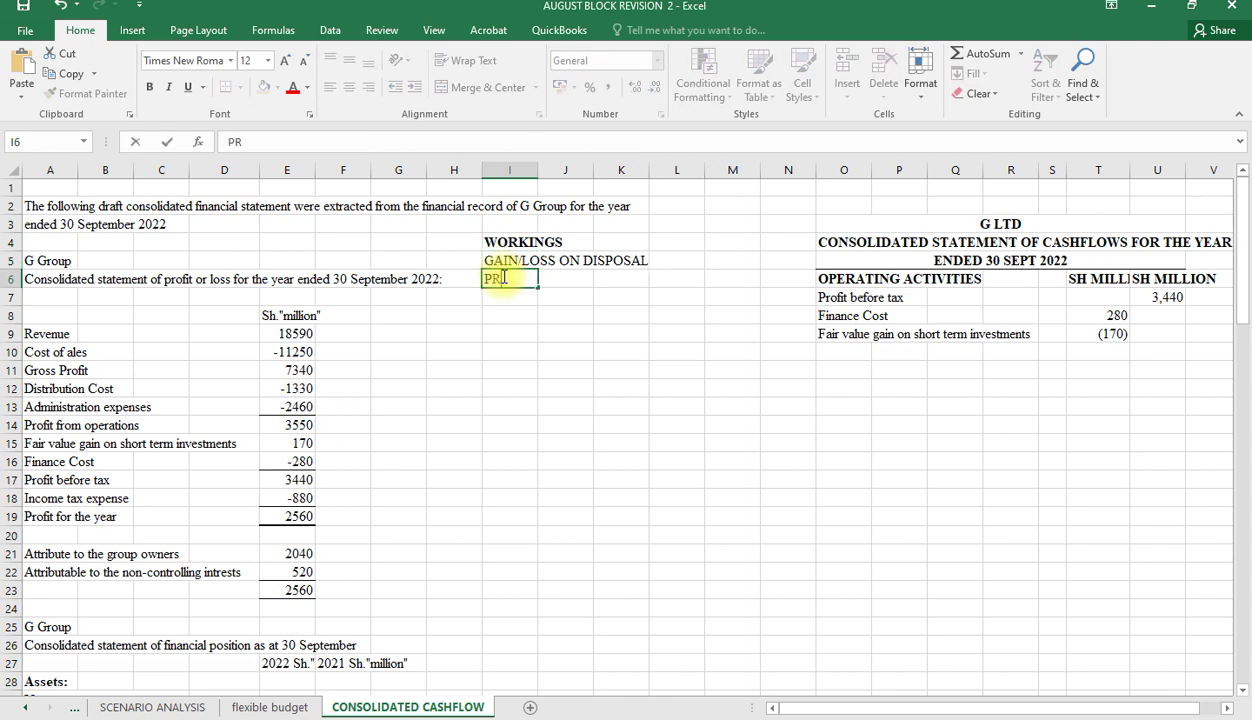
pyautogui.write('OCEEDS')
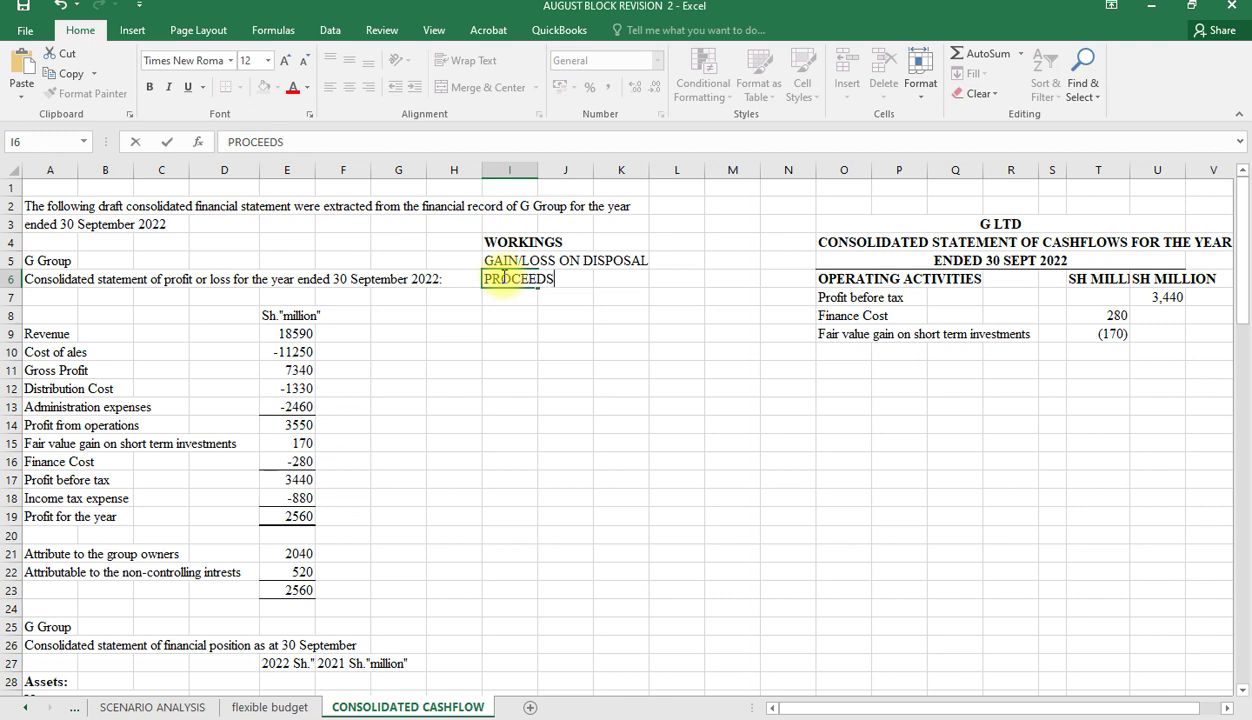
pyautogui.click(670, 280)
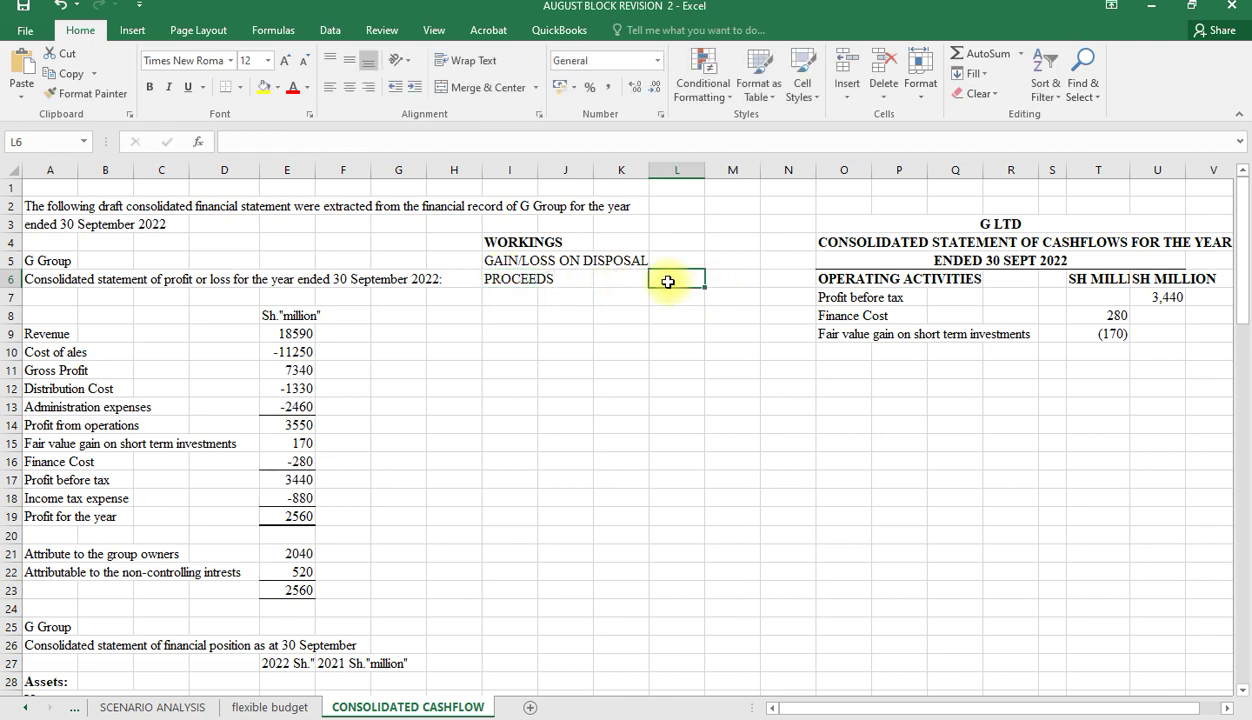
pyautogui.write('260')
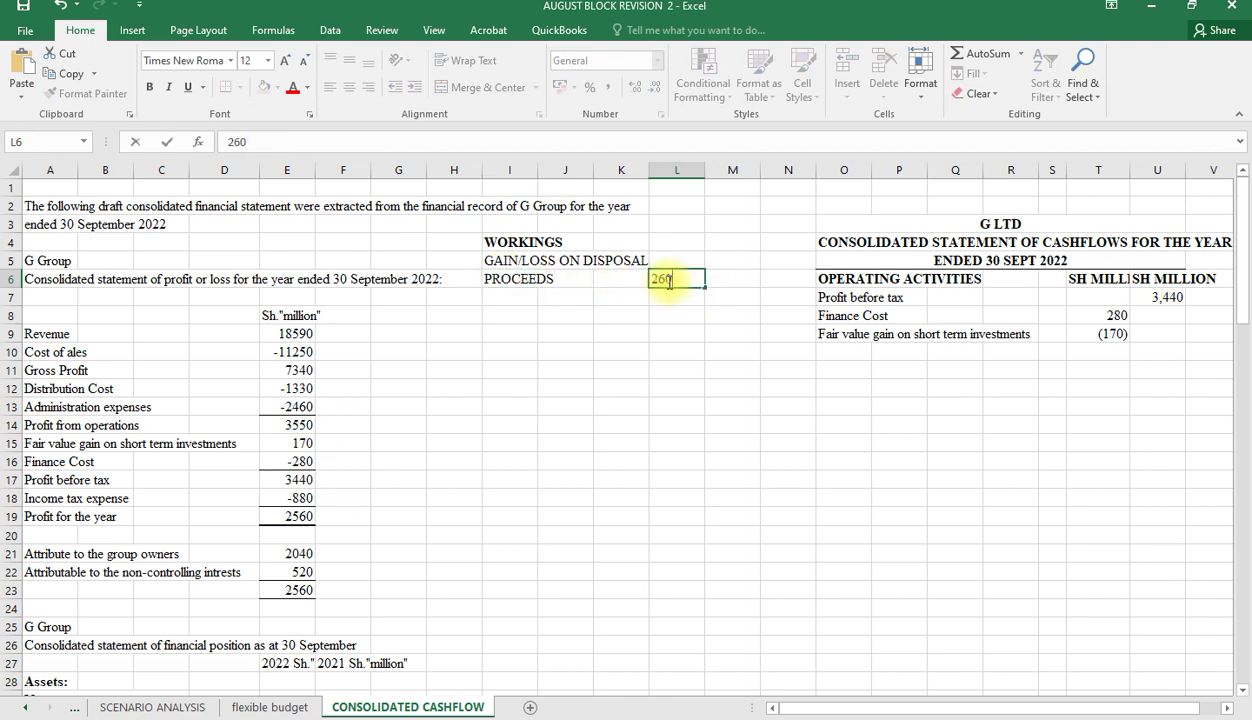
# Step: Add the NBV line in row 7 with =750-370 in L7, and enter the label LOSS in I8
pyautogui.click(493, 296)
pyautogui.write('NBV')
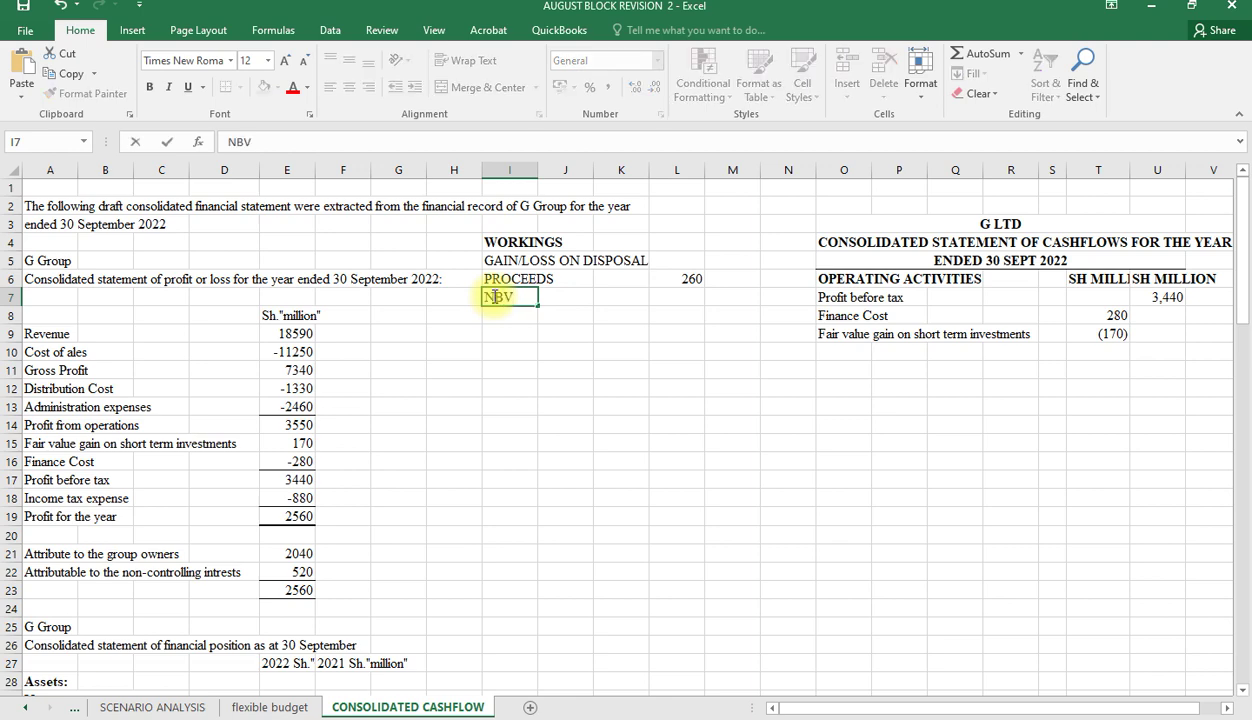
pyautogui.click(690, 296)
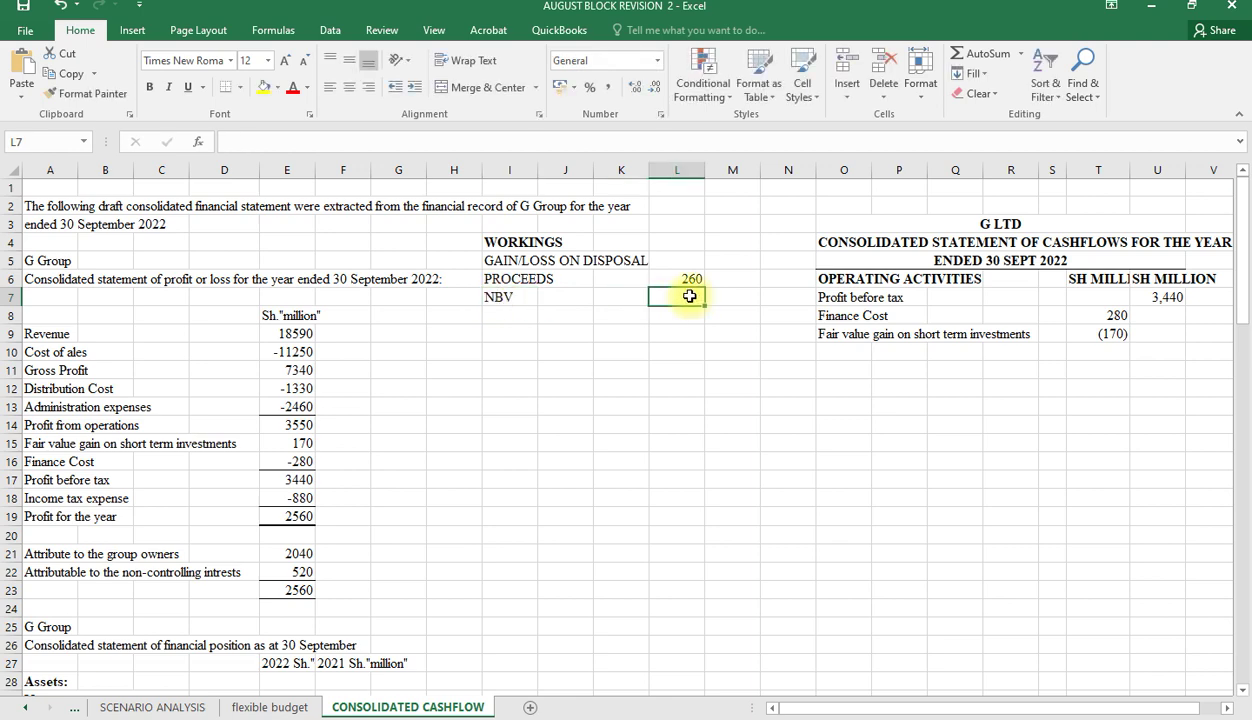
pyautogui.write('=')
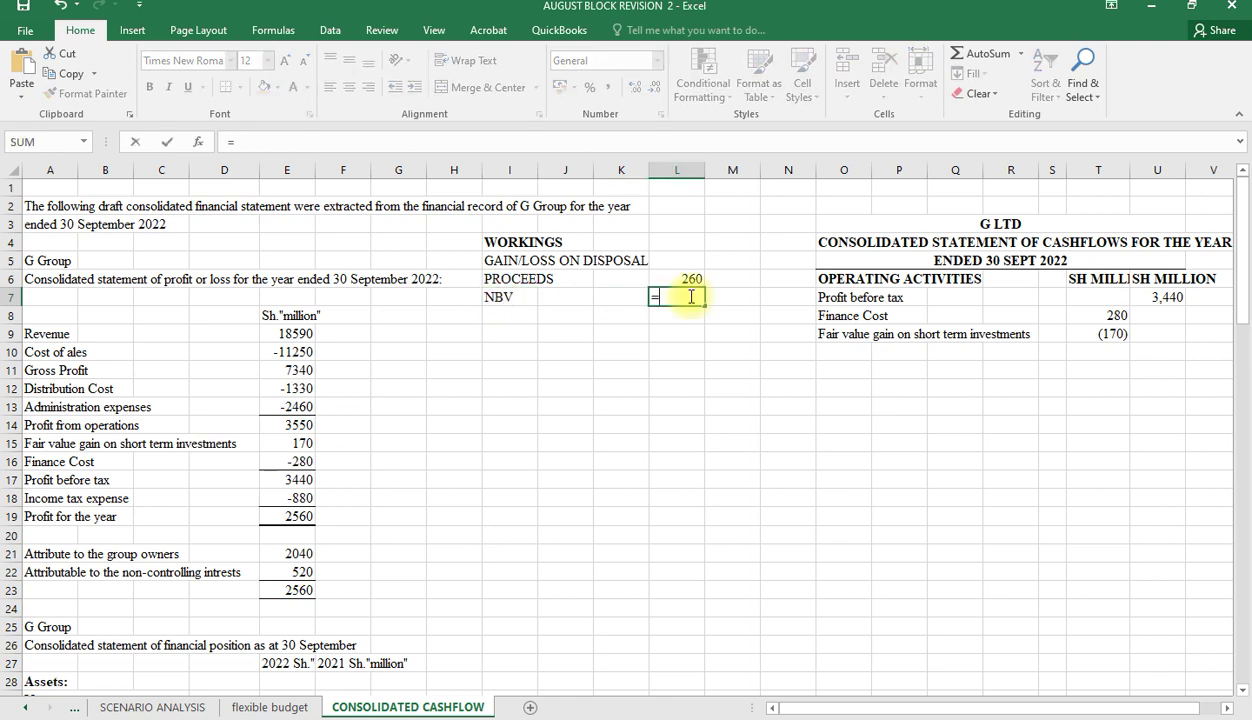
pyautogui.write('750')
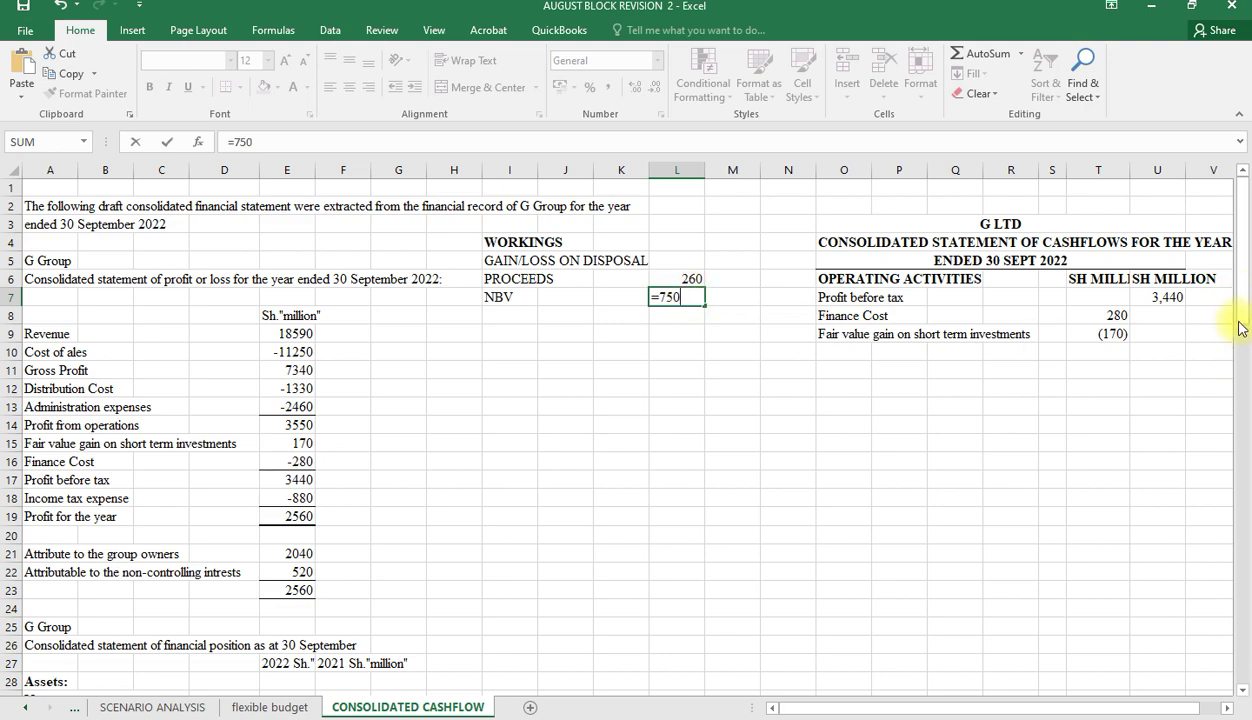
pyautogui.moveTo(1240, 318); pyautogui.dragTo(1247, 556)
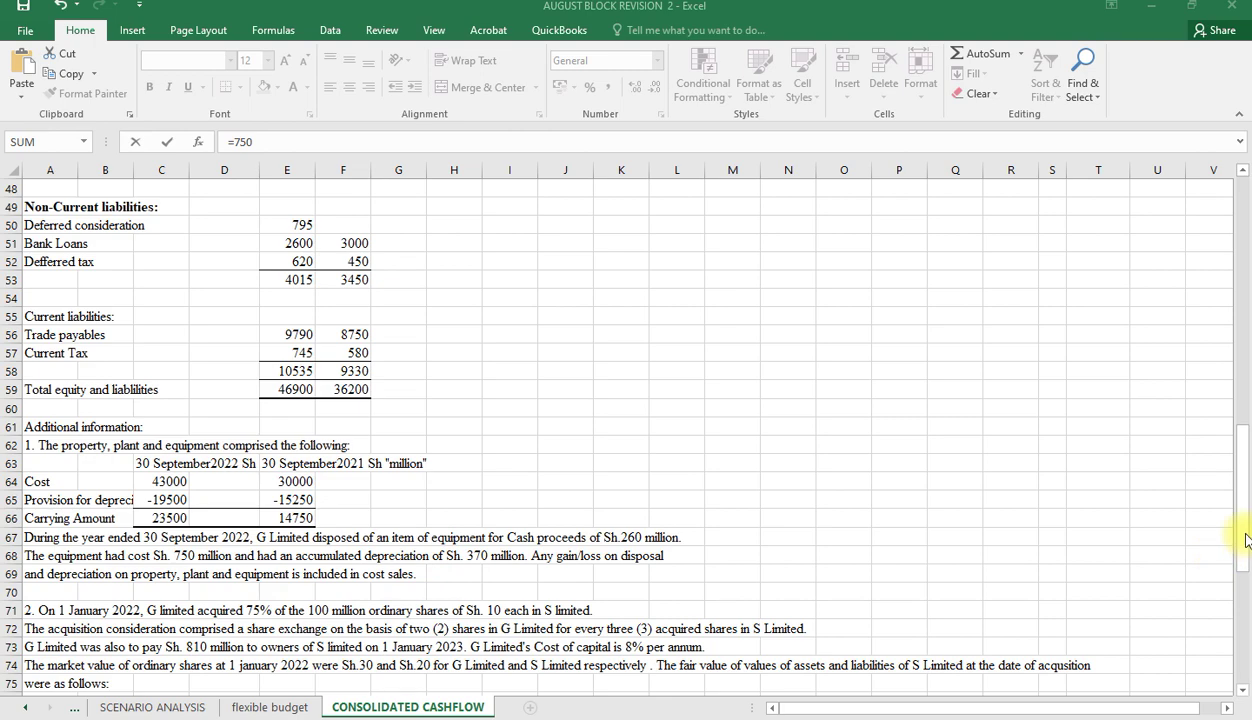
pyautogui.moveTo(1245, 460); pyautogui.dragTo(1241, 180)
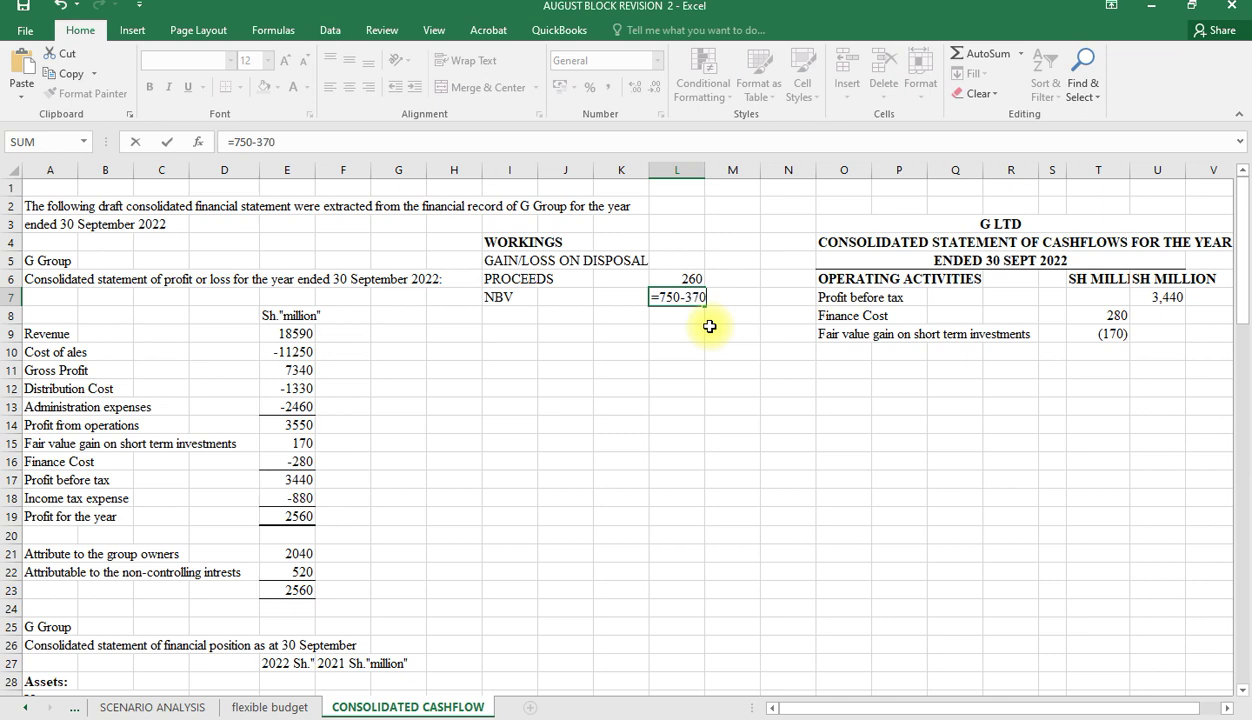
pyautogui.press('Return')
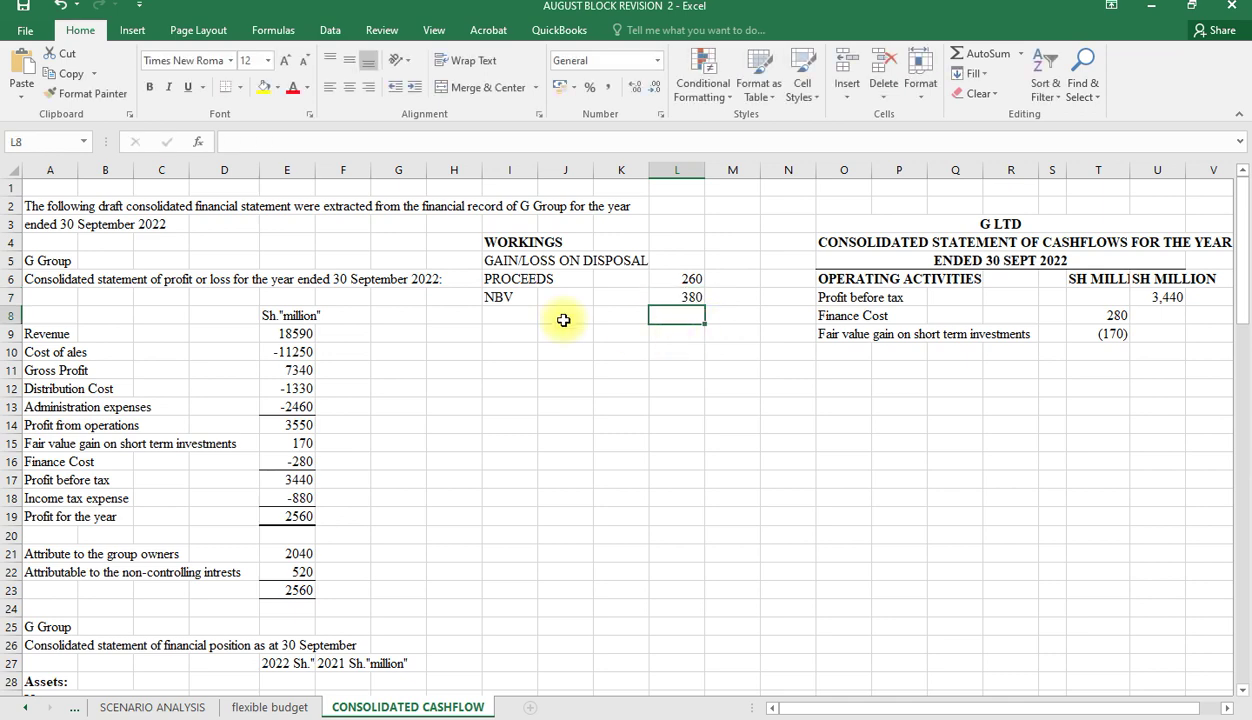
pyautogui.click(503, 320)
pyautogui.write('LOSS')
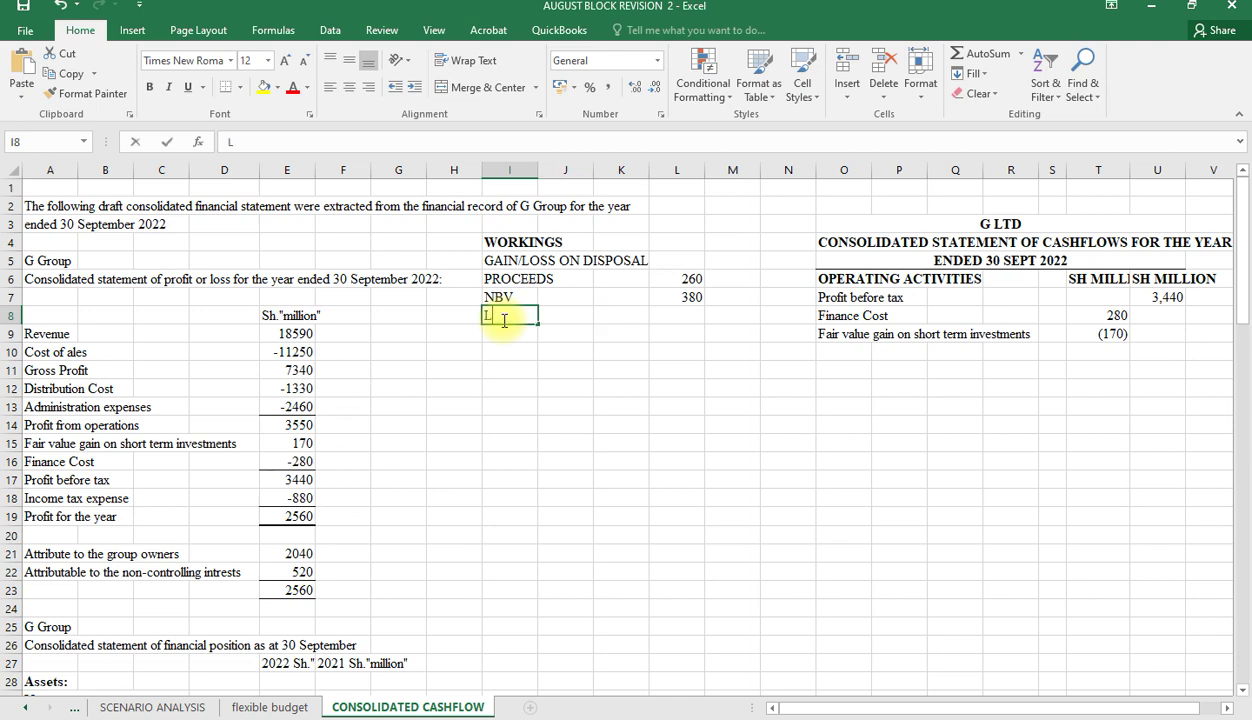
# Step: Change the NBV formula in L7 to =-(750-370) and calculate the disposal loss in L8 with =SUM(L6:L7)
pyautogui.click(690, 299)
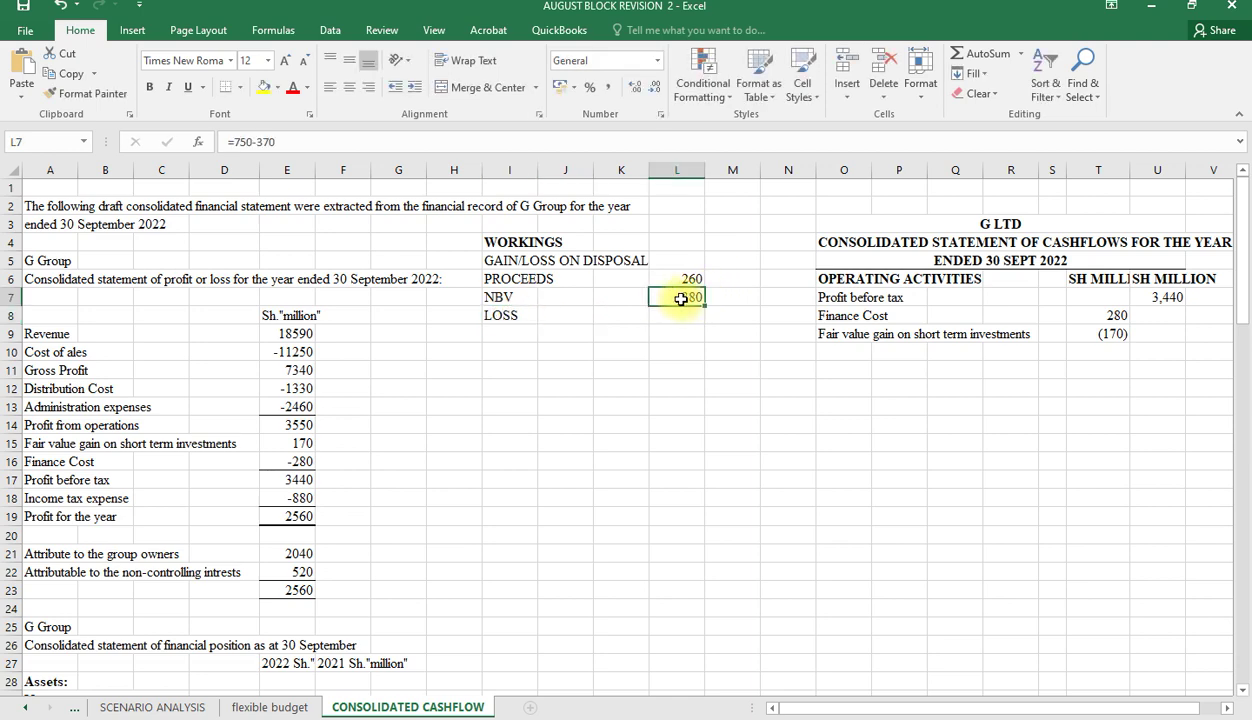
pyautogui.click(239, 143)
pyautogui.write('(')
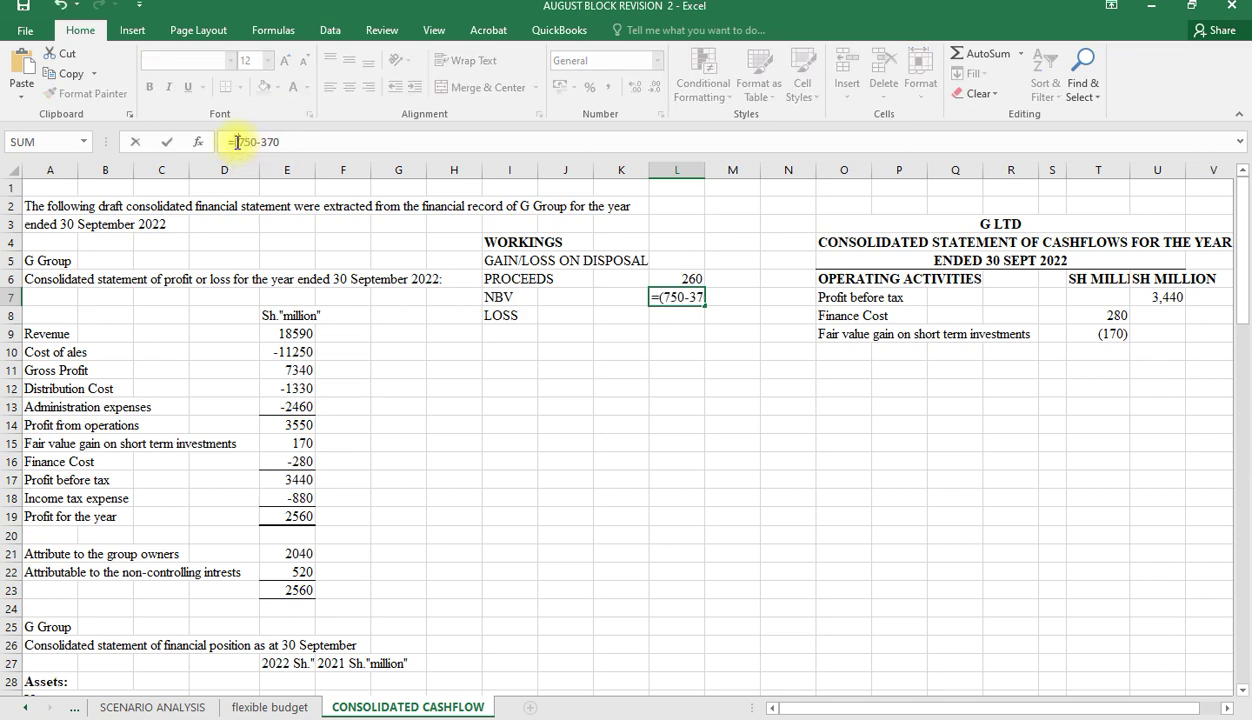
pyautogui.click(294, 141)
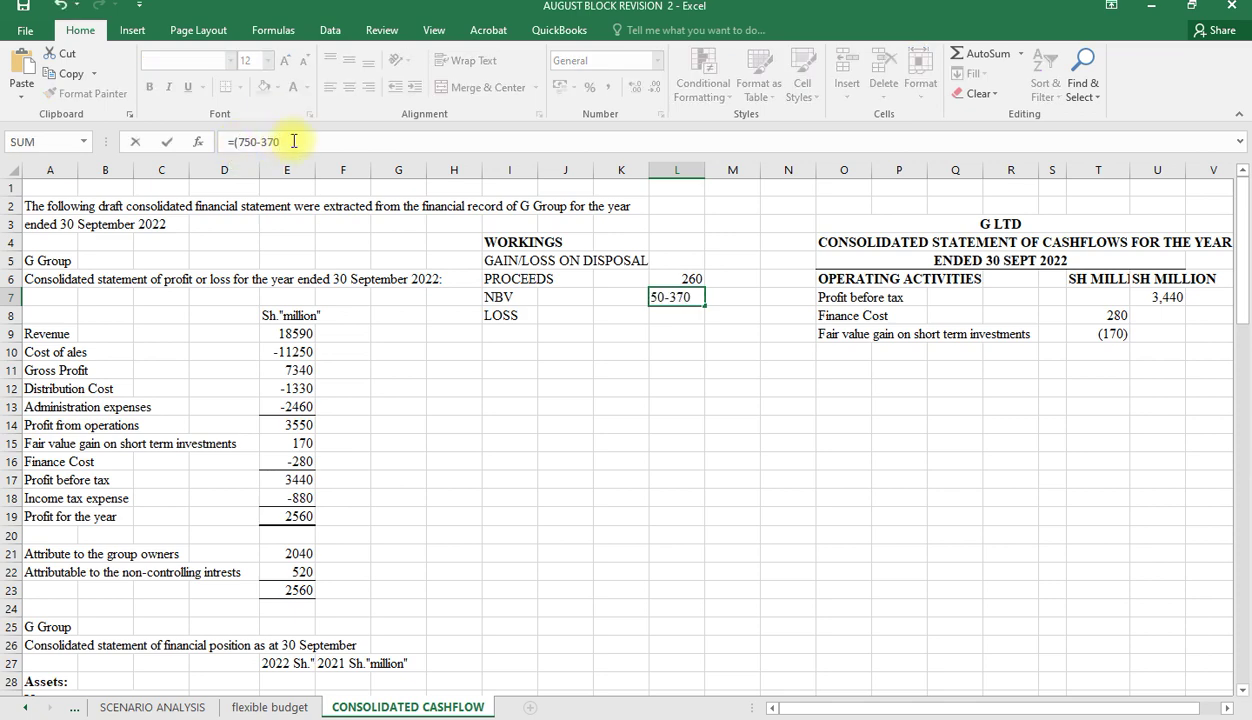
pyautogui.click(234, 141)
pyautogui.write('-')
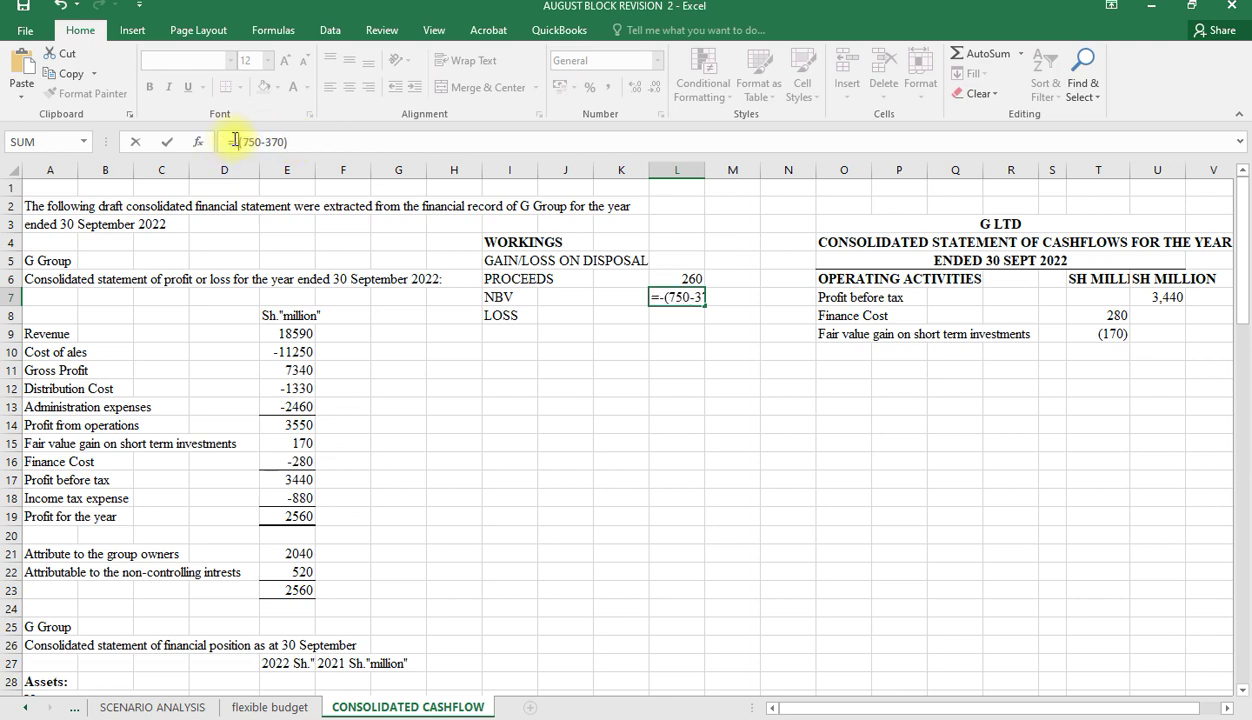
pyautogui.press('Return')
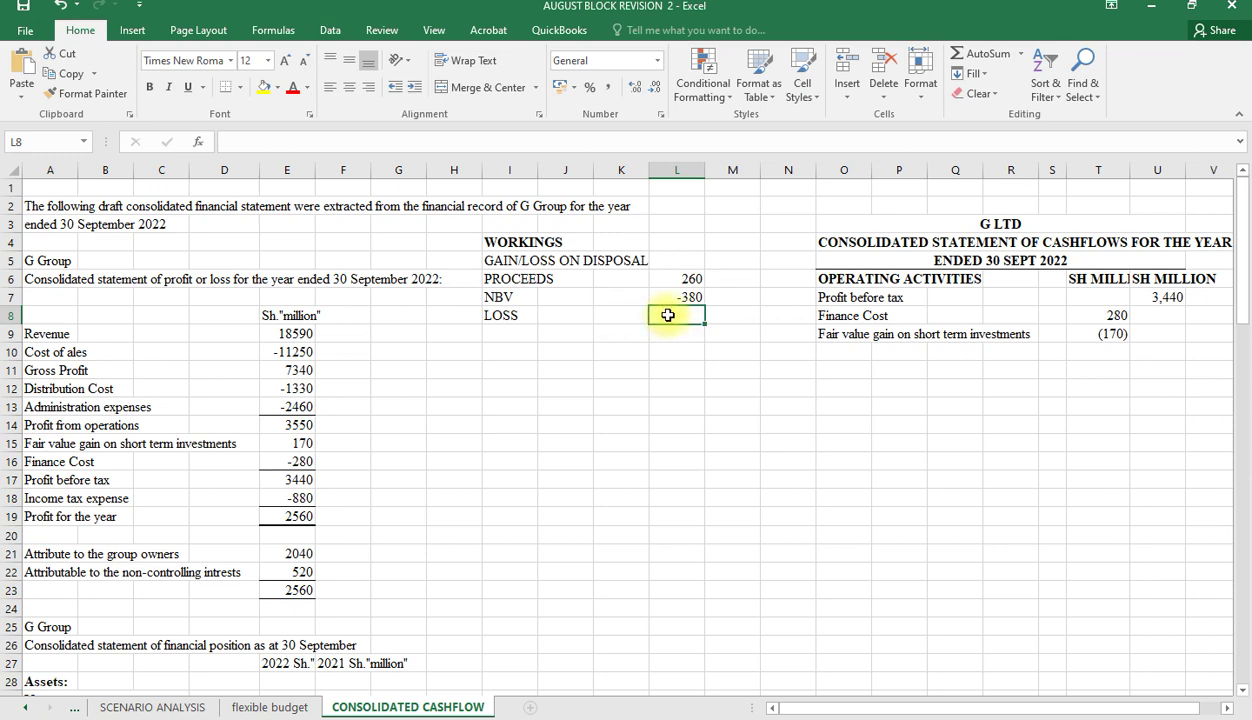
pyautogui.hotkey('alt', '=')
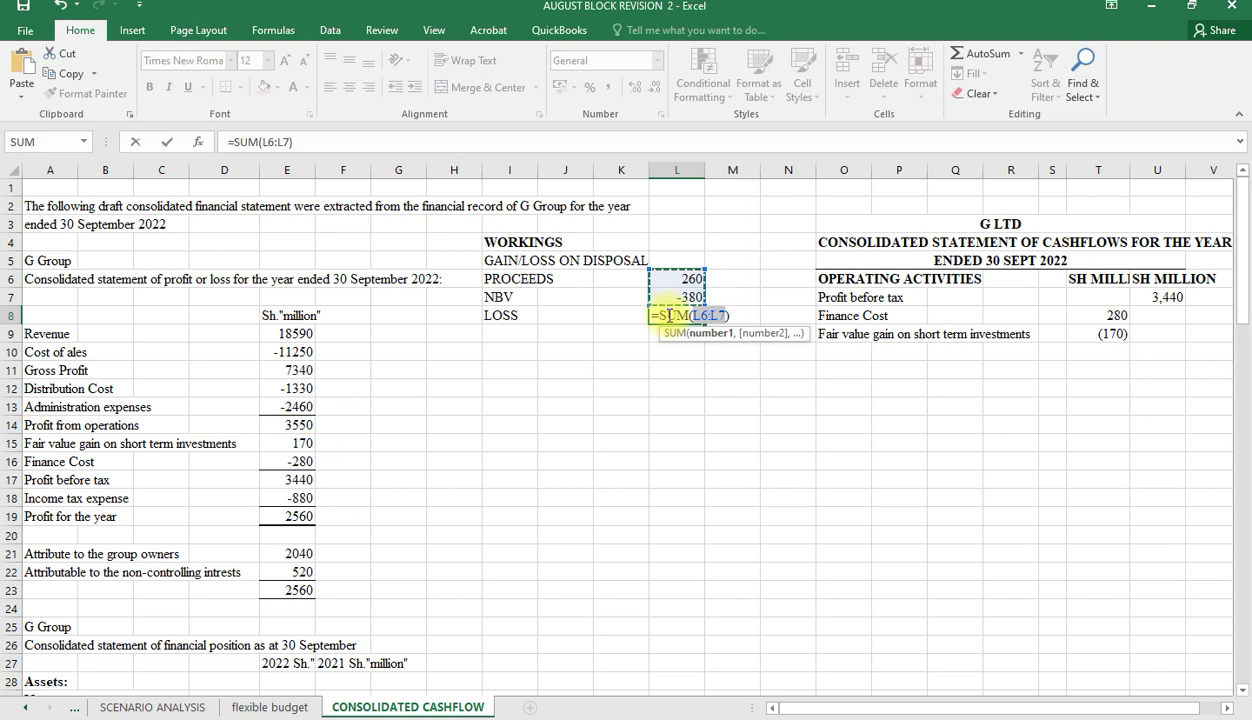
pyautogui.press('Return')
# Step: Add the line "loss on disposal of plant" in O10, with the amount in T10 linked as =-L8
pyautogui.click(840, 348)
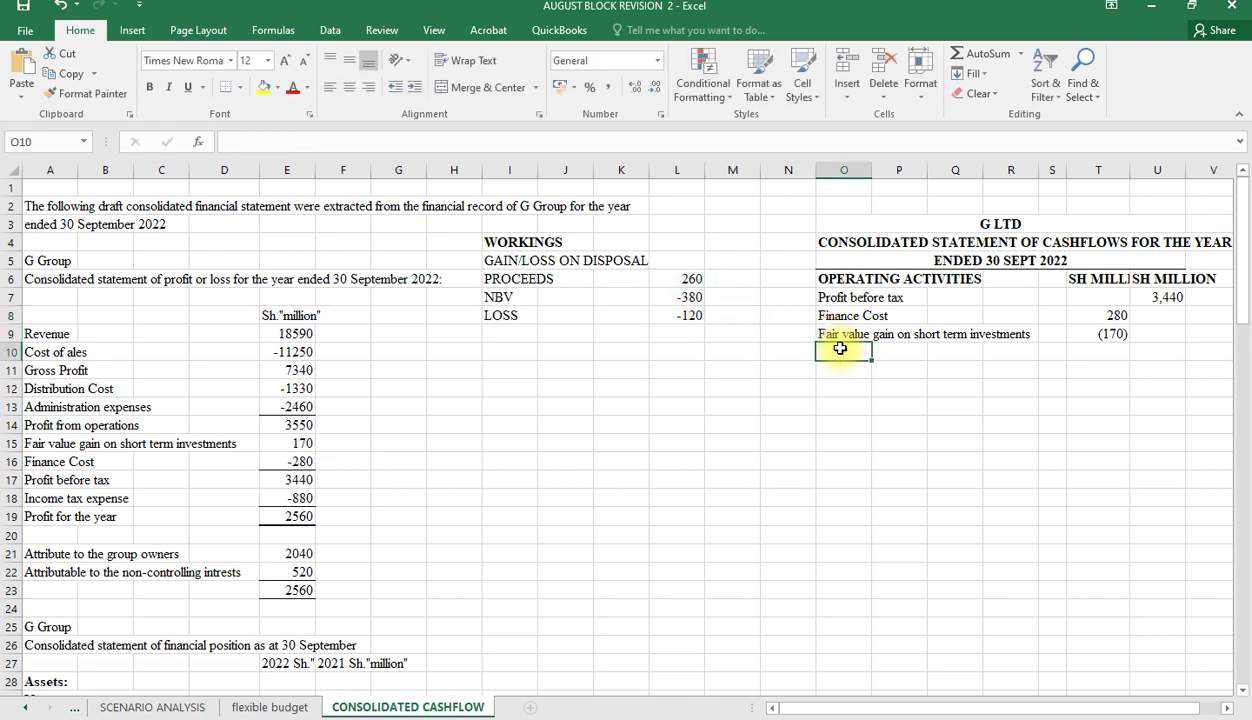
pyautogui.write('LOD')
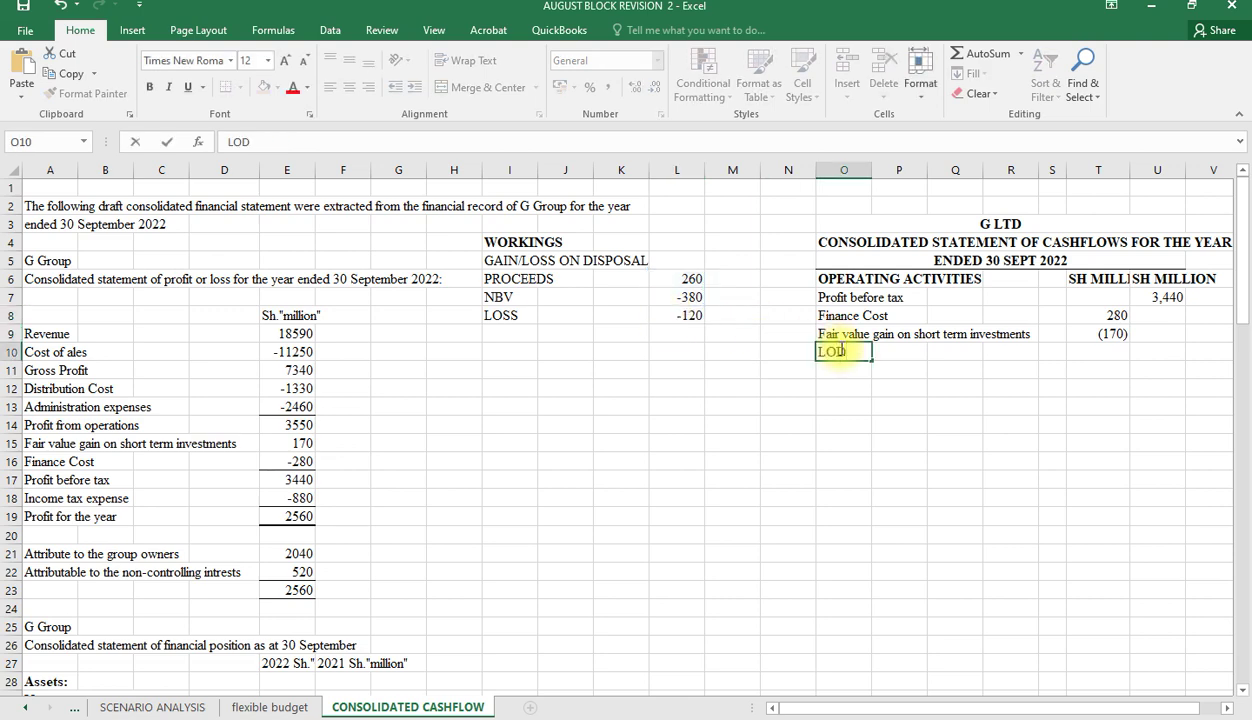
pyautogui.press('BackSpace')
pyautogui.press('BackSpace')
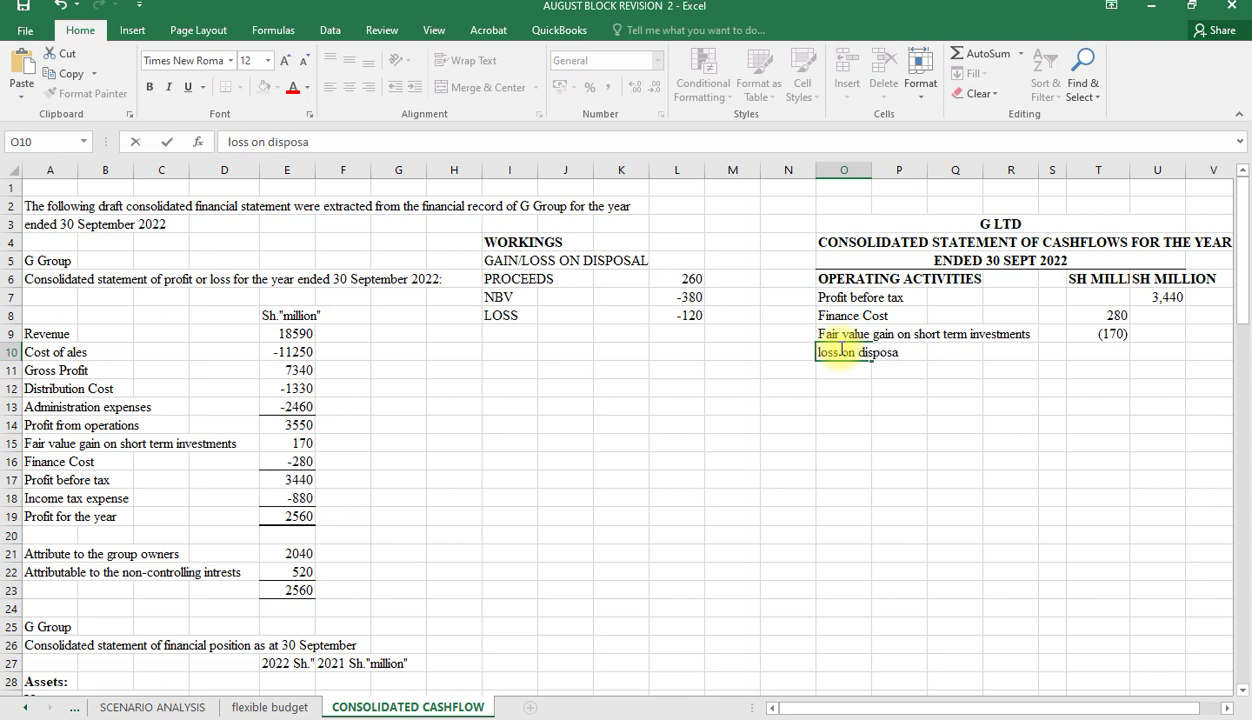
pyautogui.write('plant')
pyautogui.click(1100, 350)
pyautogui.write('=-')
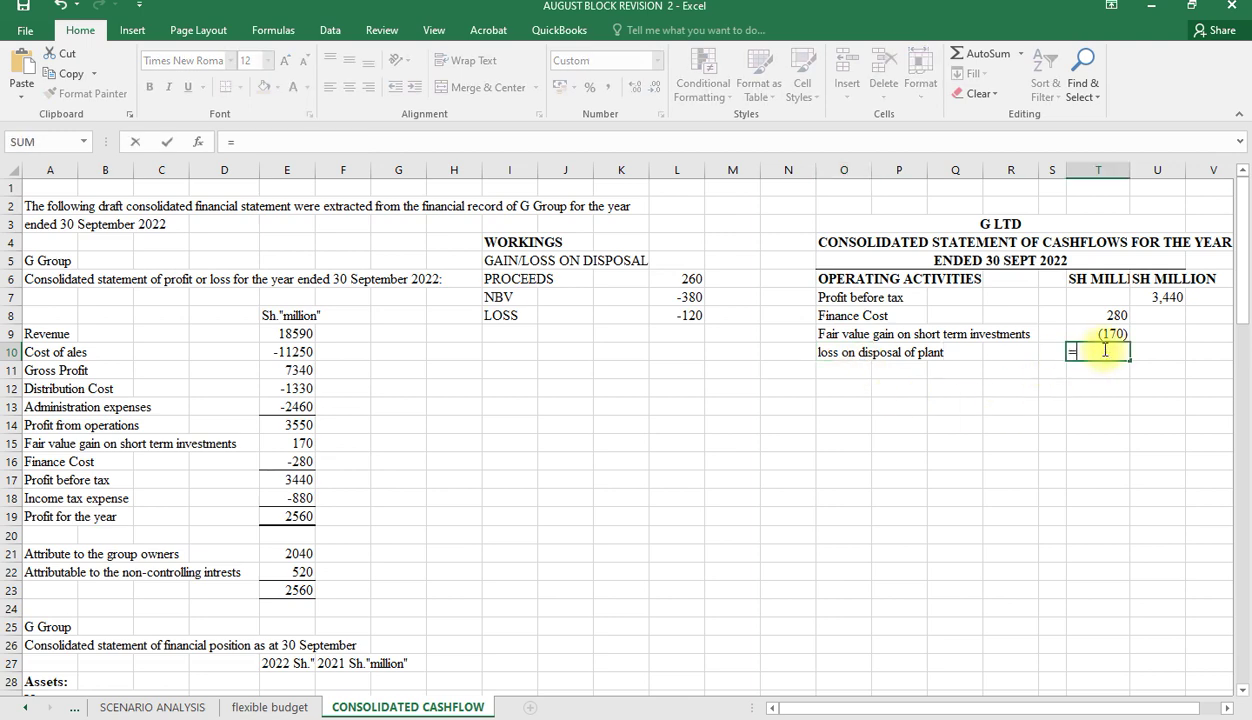
pyautogui.click(688, 316)
pyautogui.press('Return')
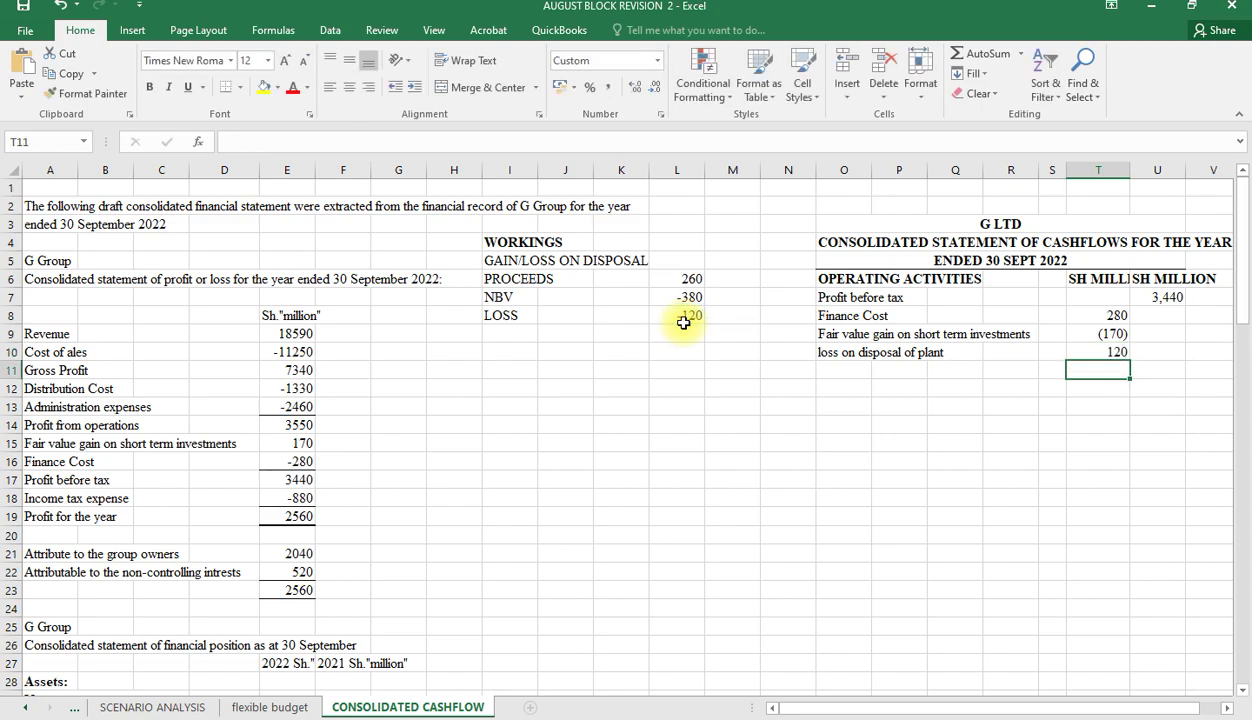
# Step: Add the line label "depreciation of PPE" in O11 under operating activities
pyautogui.scroll(-12, 553, 455)
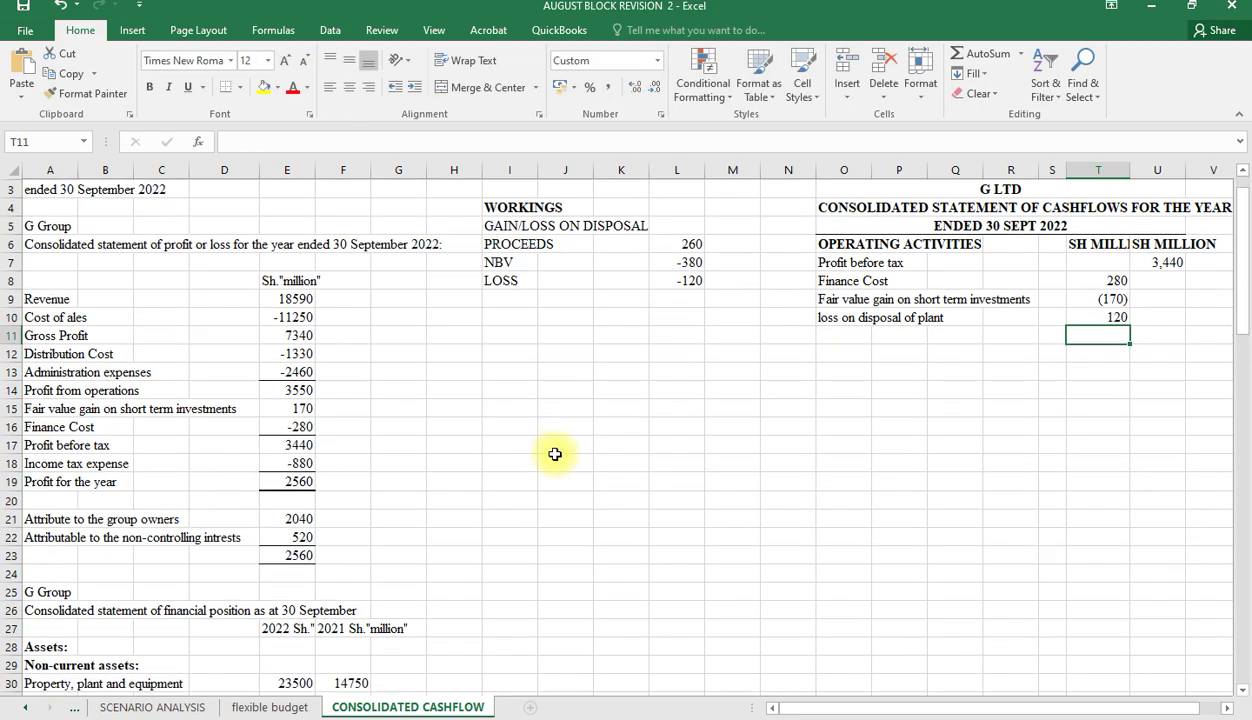
pyautogui.scroll(-6, 556, 455)
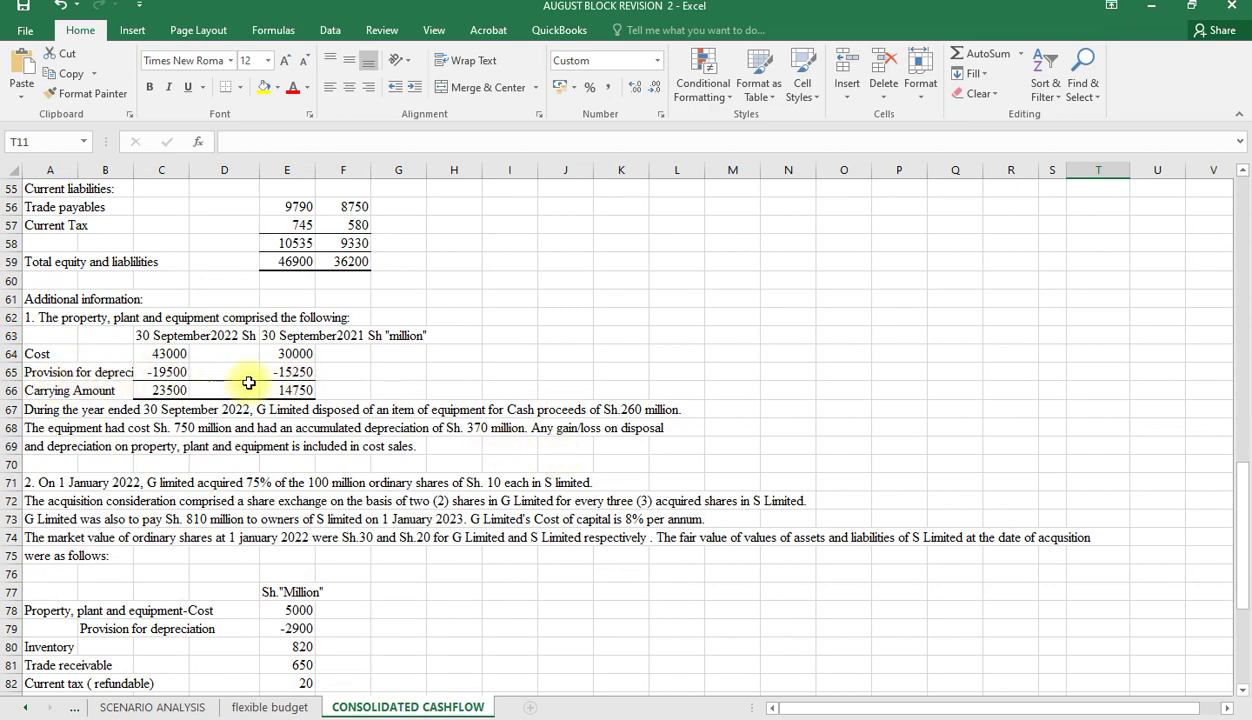
pyautogui.scroll(8, 327, 400)
pyautogui.scroll(10, 422, 395)
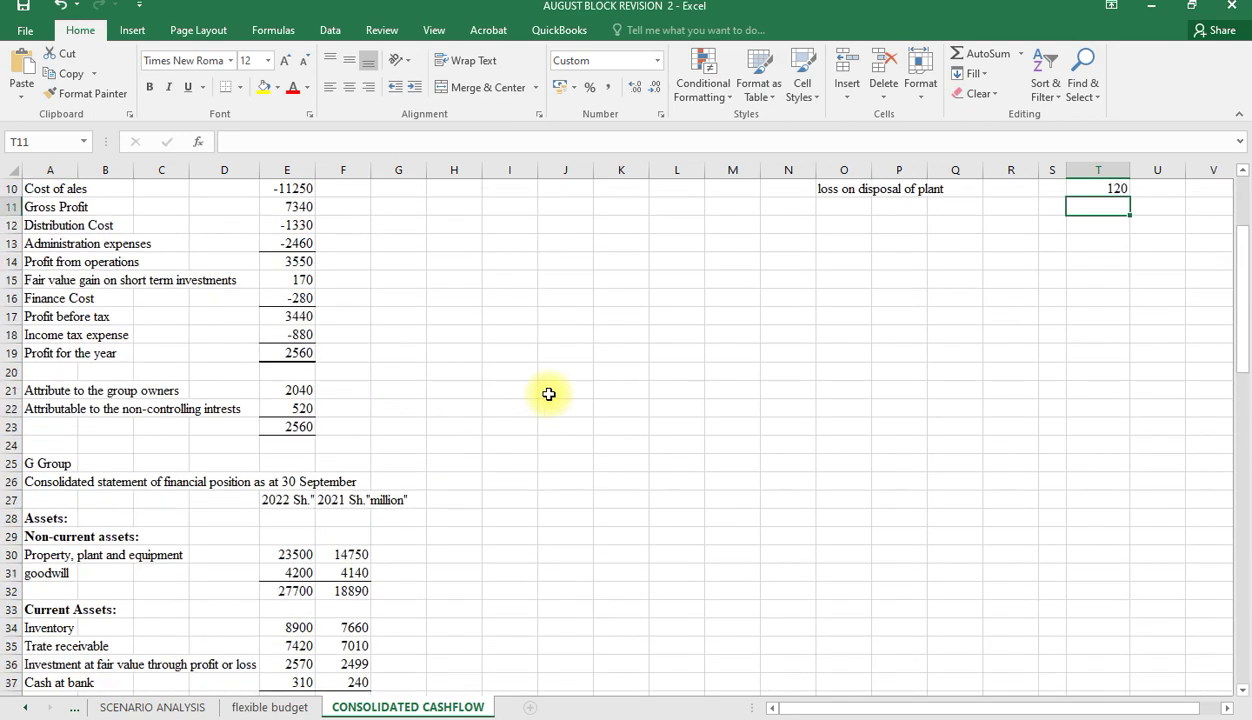
pyautogui.click(846, 373)
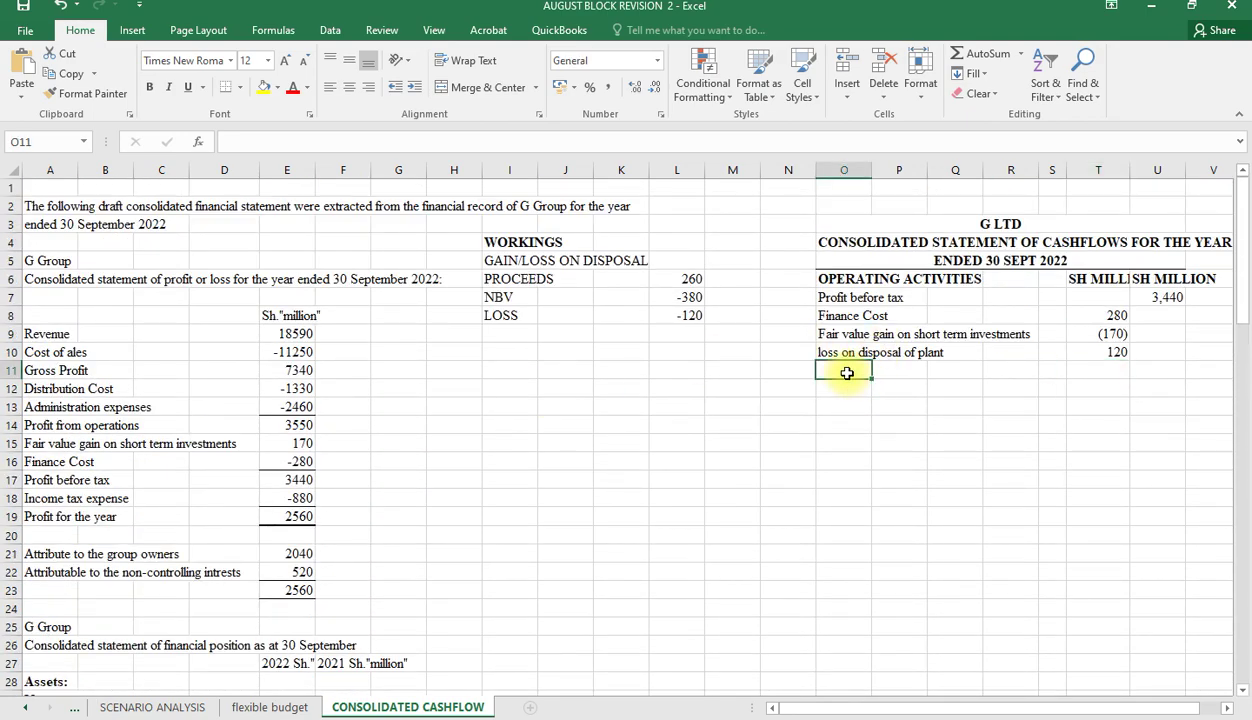
pyautogui.write('depreci')
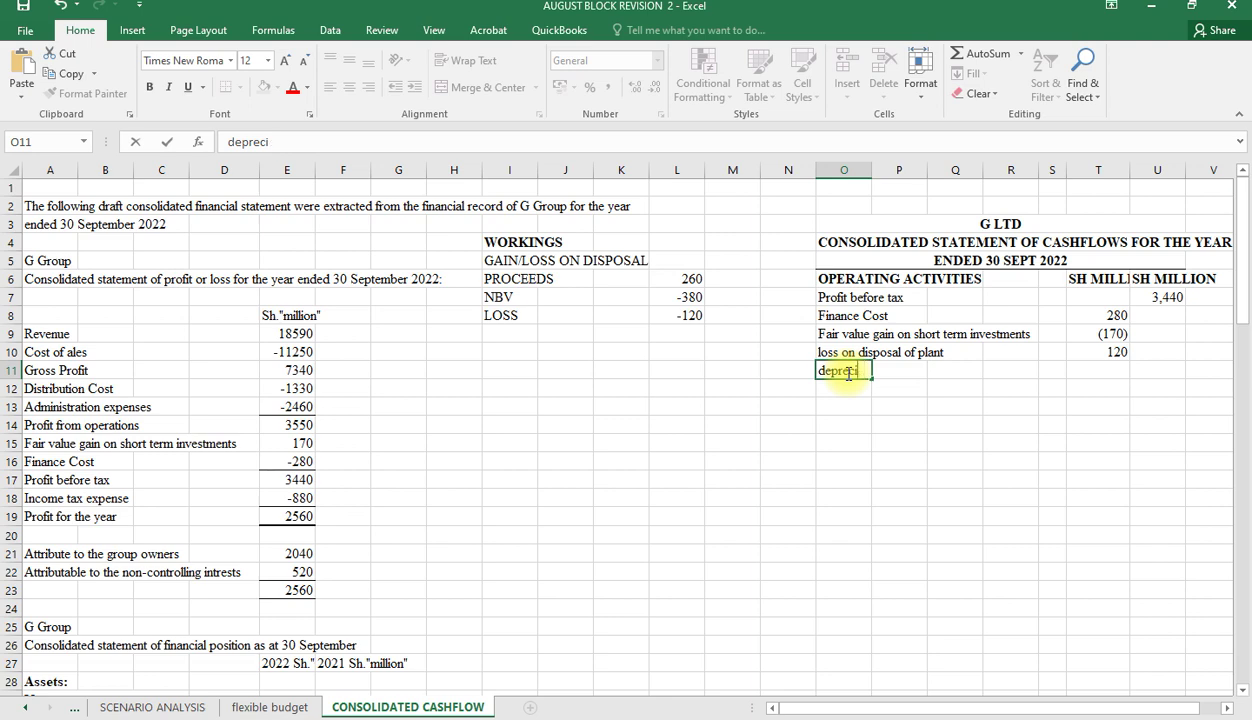
pyautogui.write('ation')
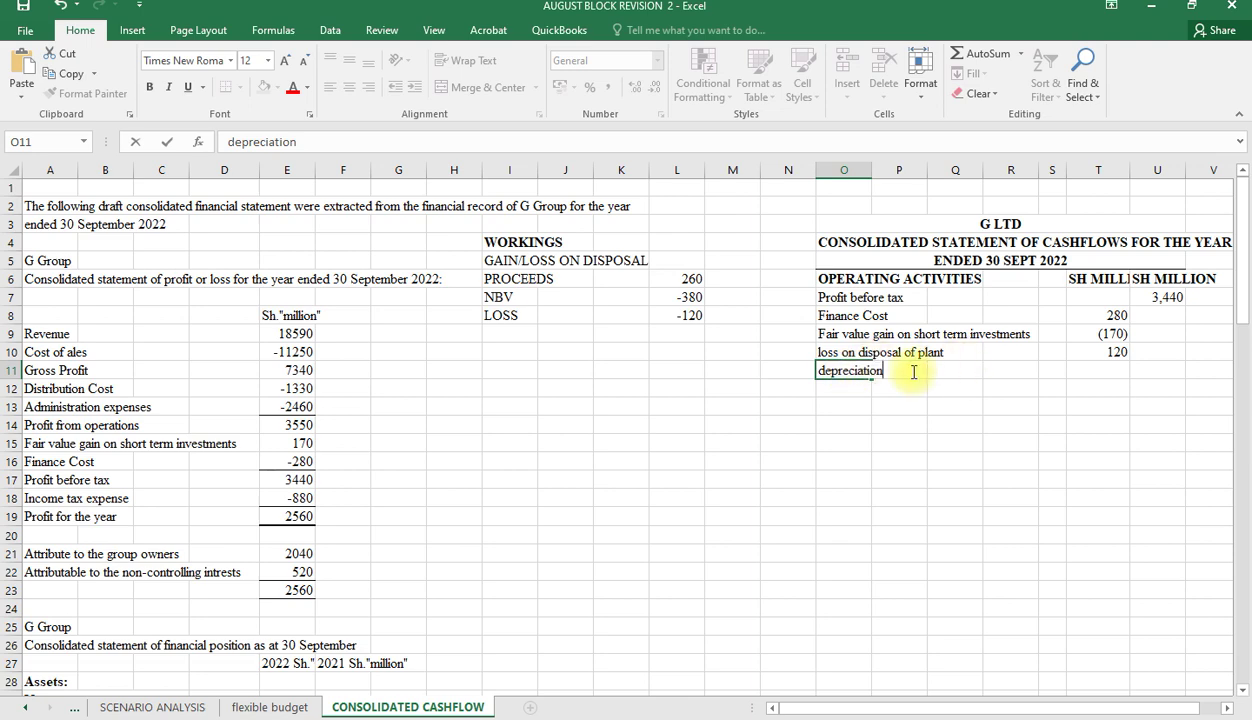
pyautogui.write(' of pp')
pyautogui.press('BackSpace')
pyautogui.press('BackSpace')
pyautogui.press('BackSpace')
# Step: Try calculating the PPE depreciation in T11 from the depreciation provisions and the disposed equipment's accumulated depreciation, using =E65-(C65-370)
pyautogui.click(1081, 372)
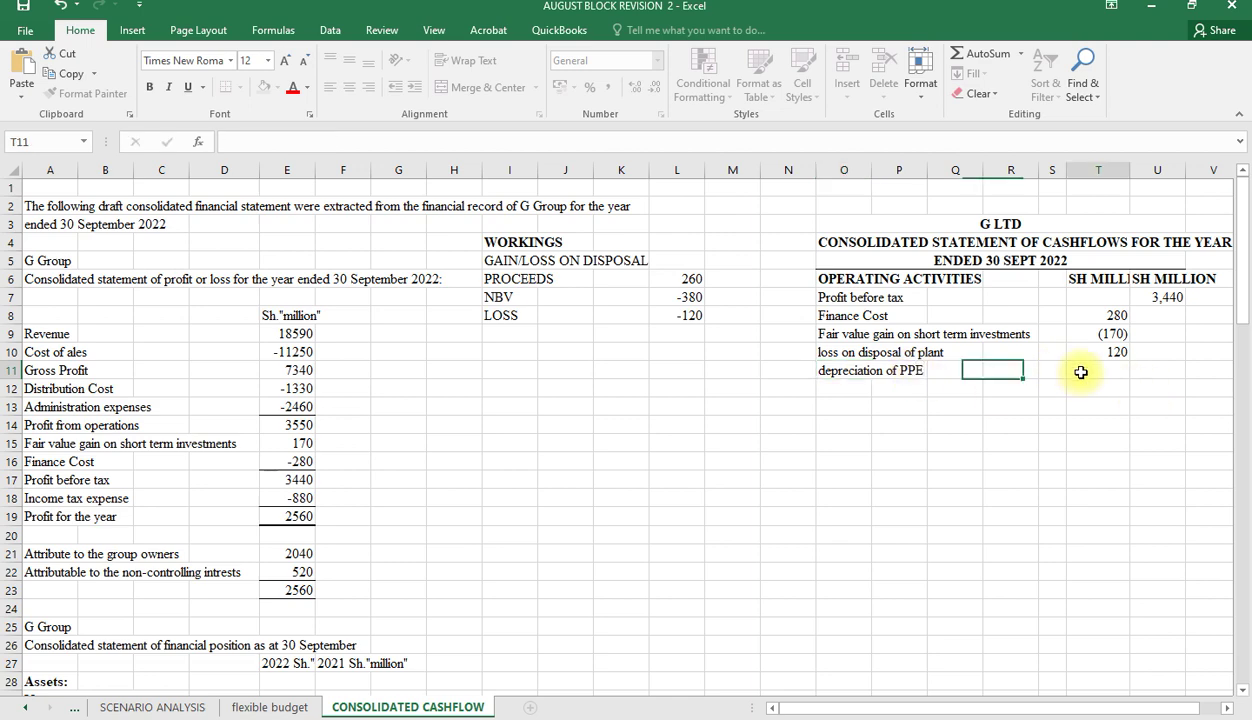
pyautogui.write('=')
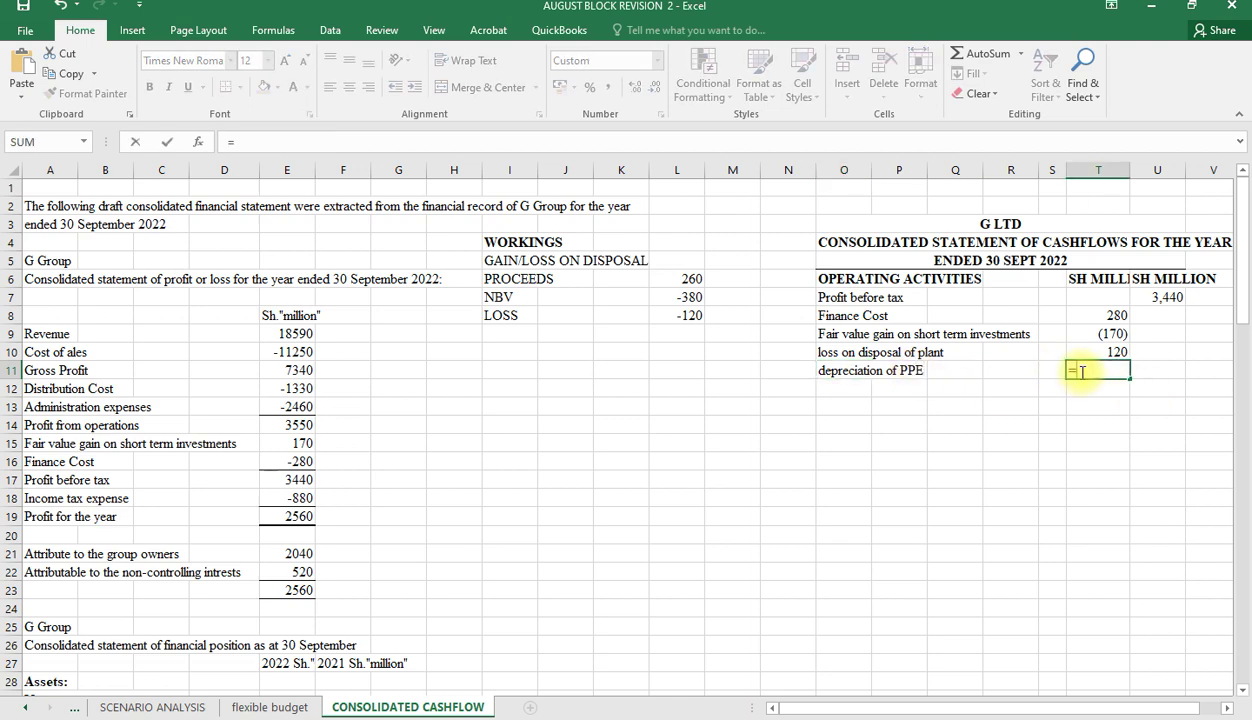
pyautogui.scroll(-9, 637, 570)
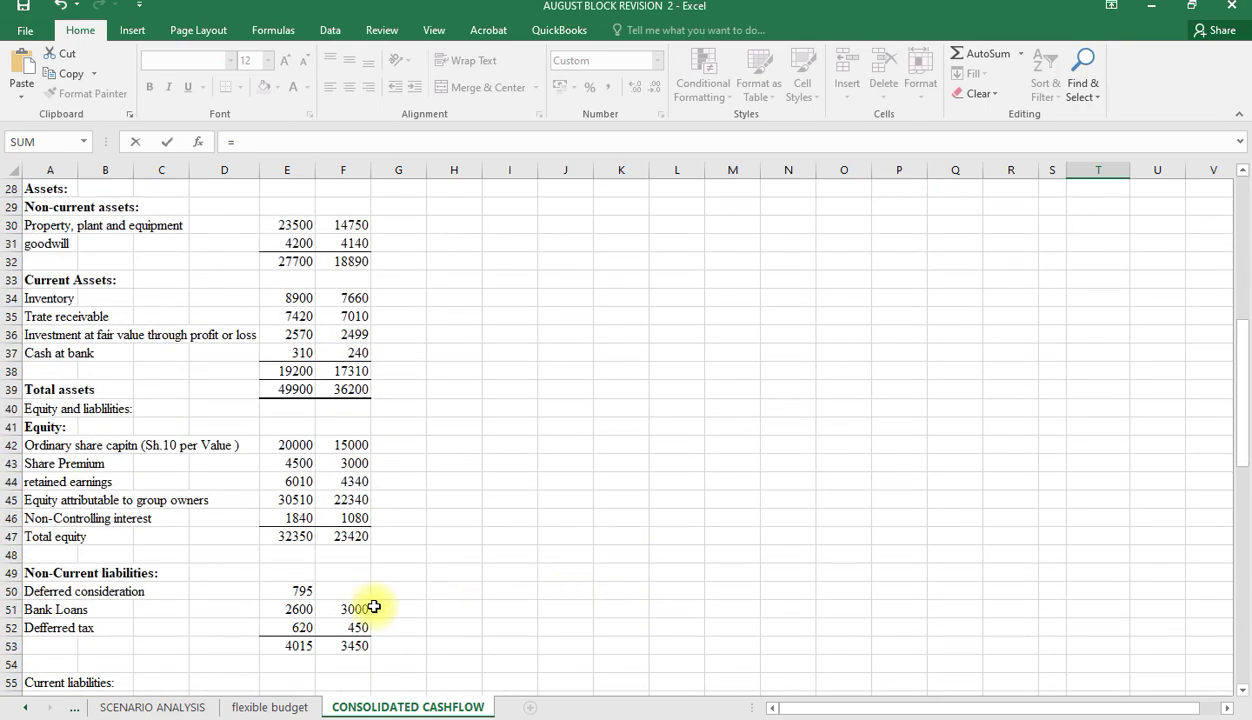
pyautogui.scroll(-2, 394, 568)
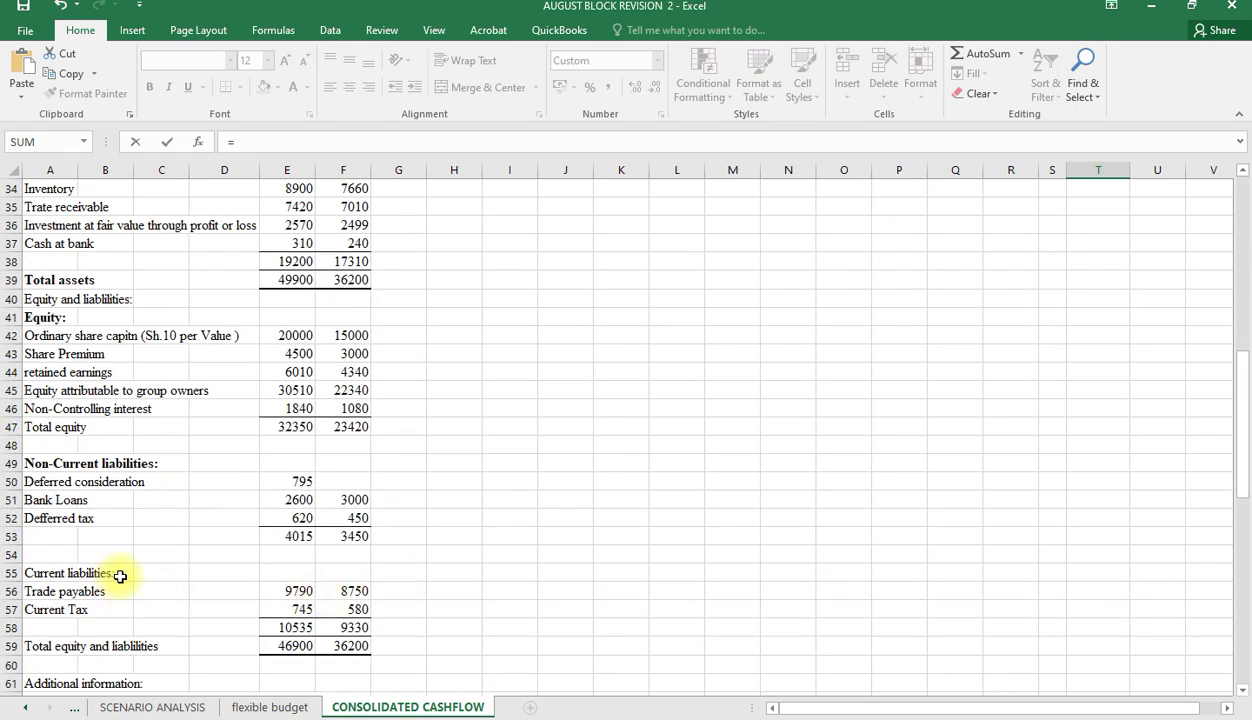
pyautogui.scroll(-2, 190, 565)
pyautogui.scroll(-1, 180, 610)
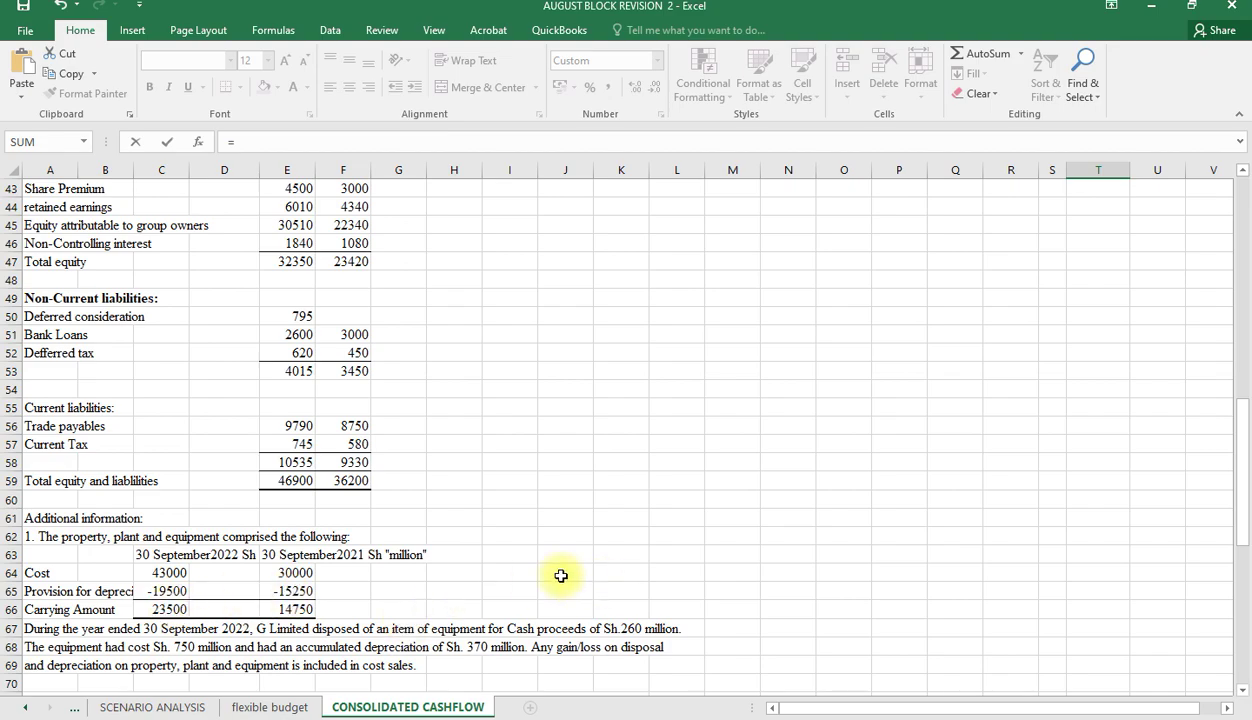
pyautogui.scroll(4, 561, 576)
pyautogui.scroll(10, 561, 576)
pyautogui.scroll(-6, 562, 576)
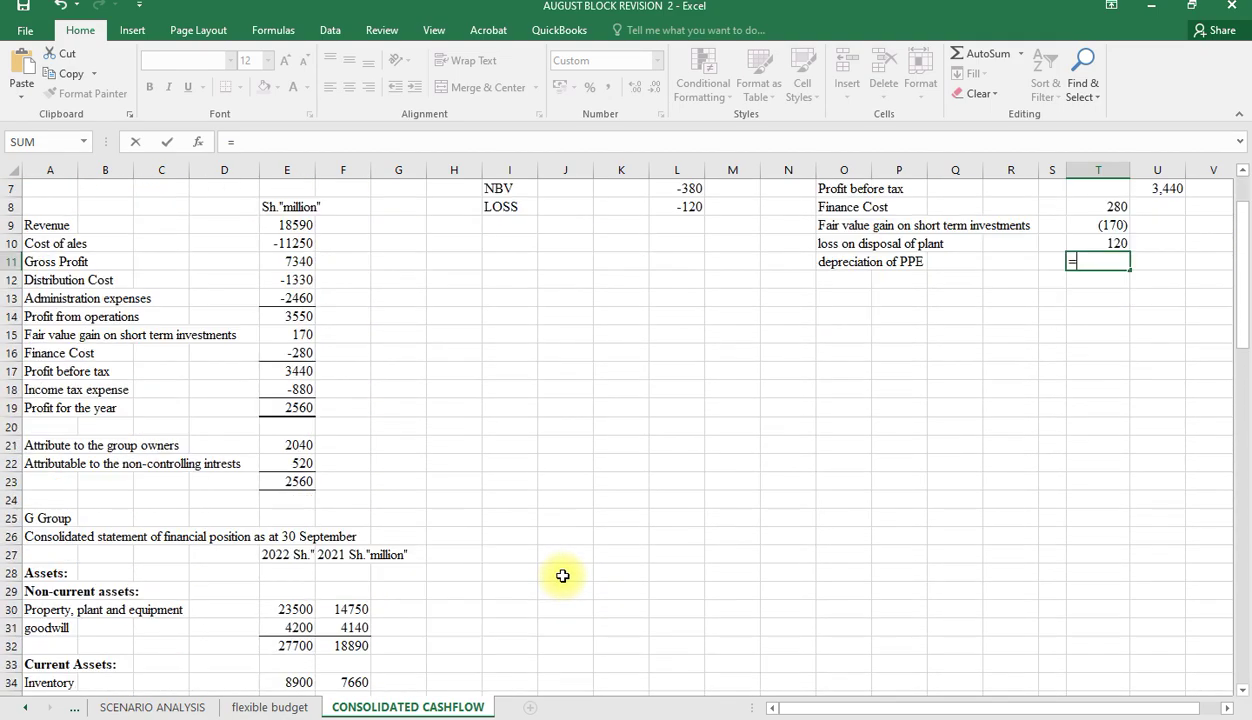
pyautogui.scroll(-12, 562, 576)
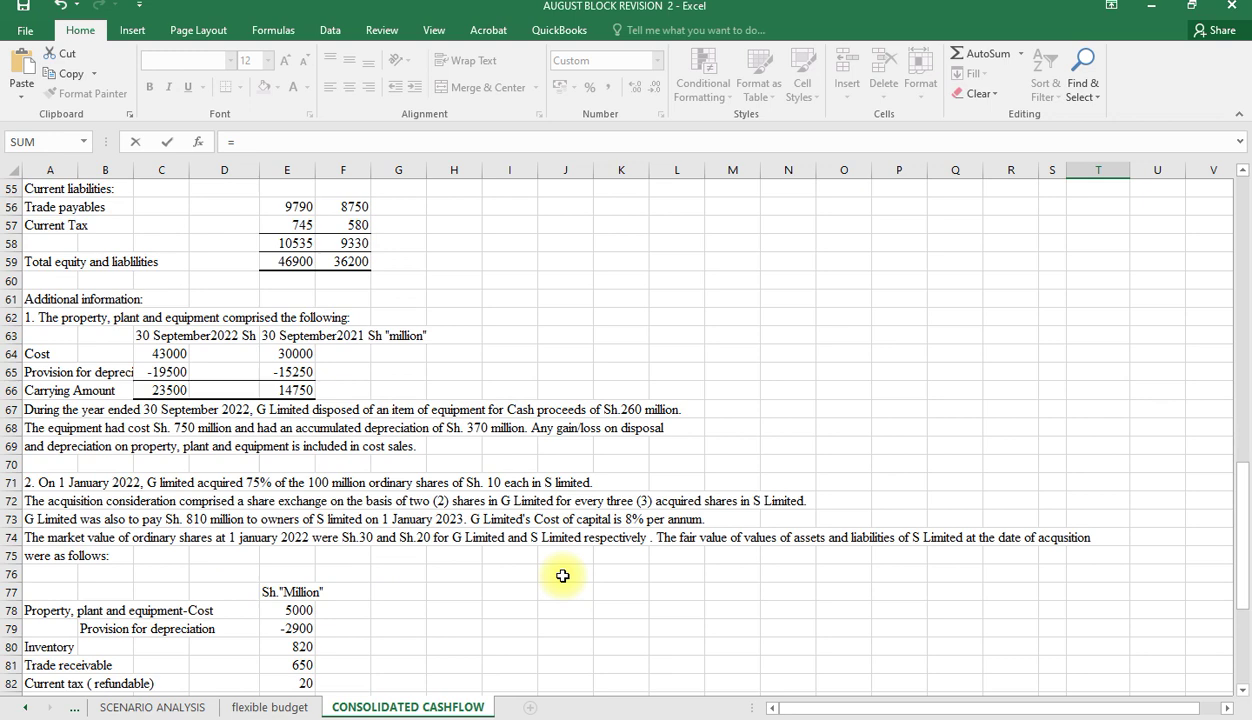
pyautogui.click(295, 371)
pyautogui.write('-(-')
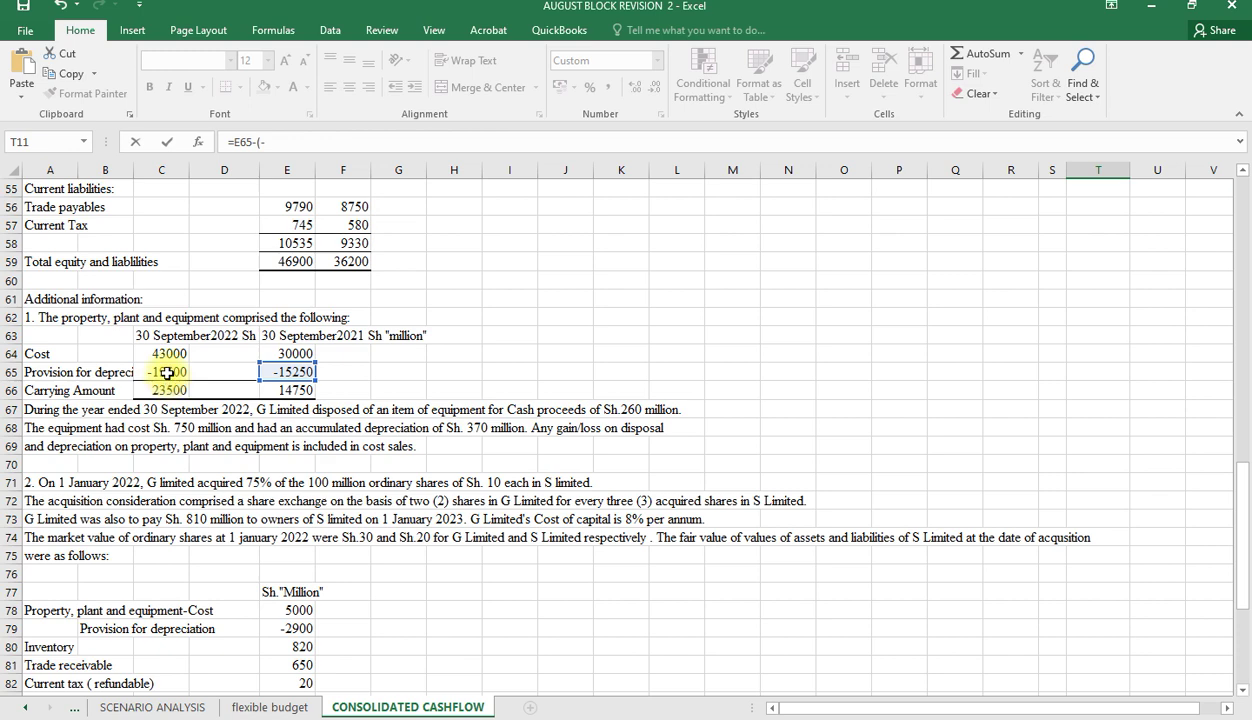
pyautogui.click(166, 372)
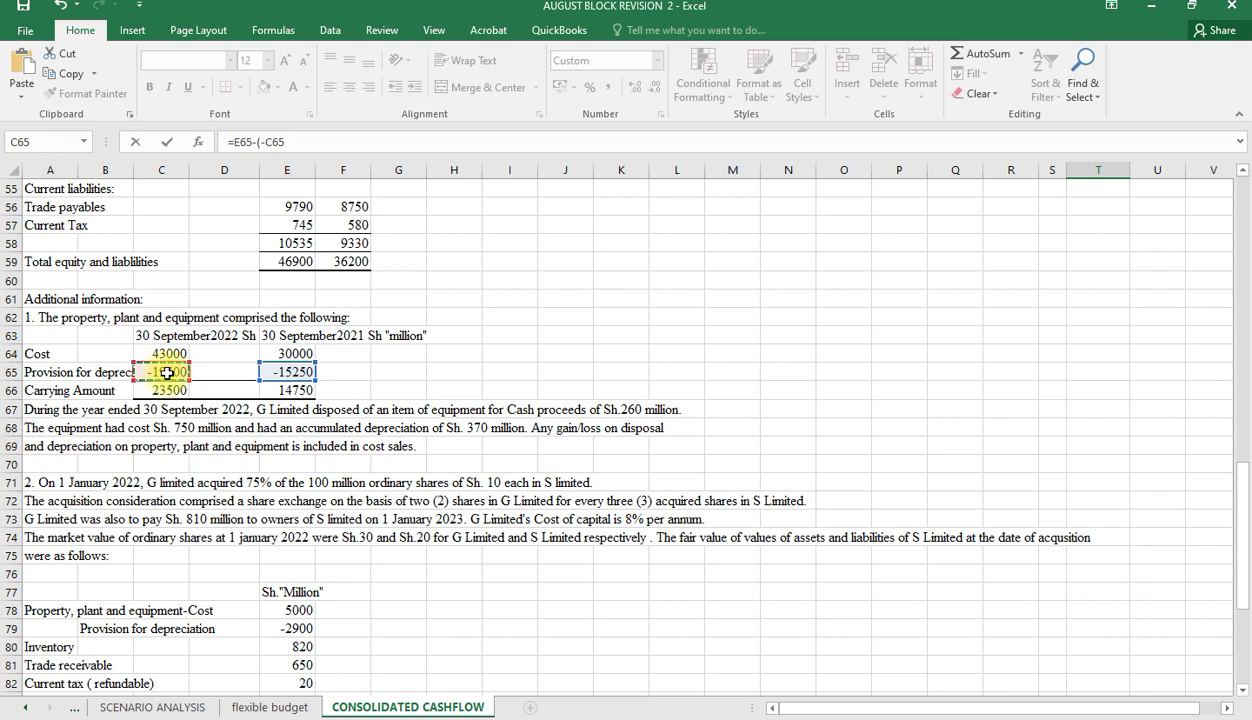
pyautogui.press('BackSpace')
pyautogui.press('BackSpace')
pyautogui.press('BackSpace')
pyautogui.press('BackSpace')
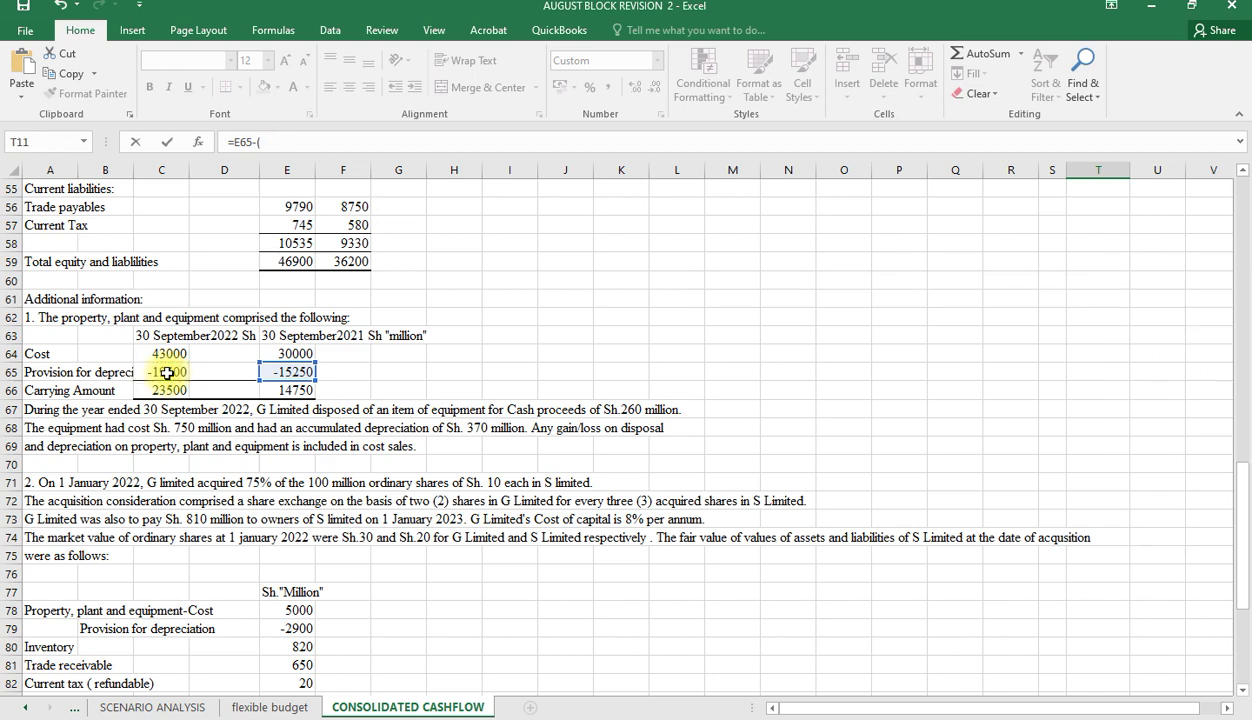
pyautogui.click(167, 372)
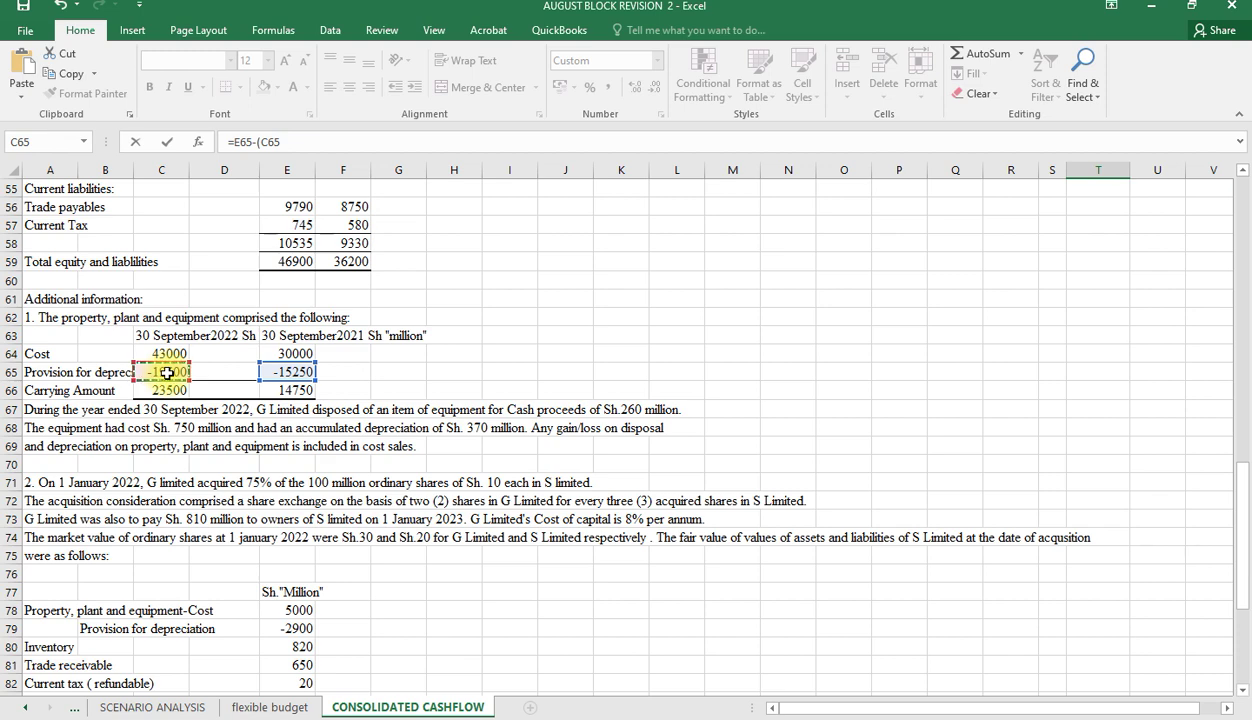
pyautogui.write('-370')
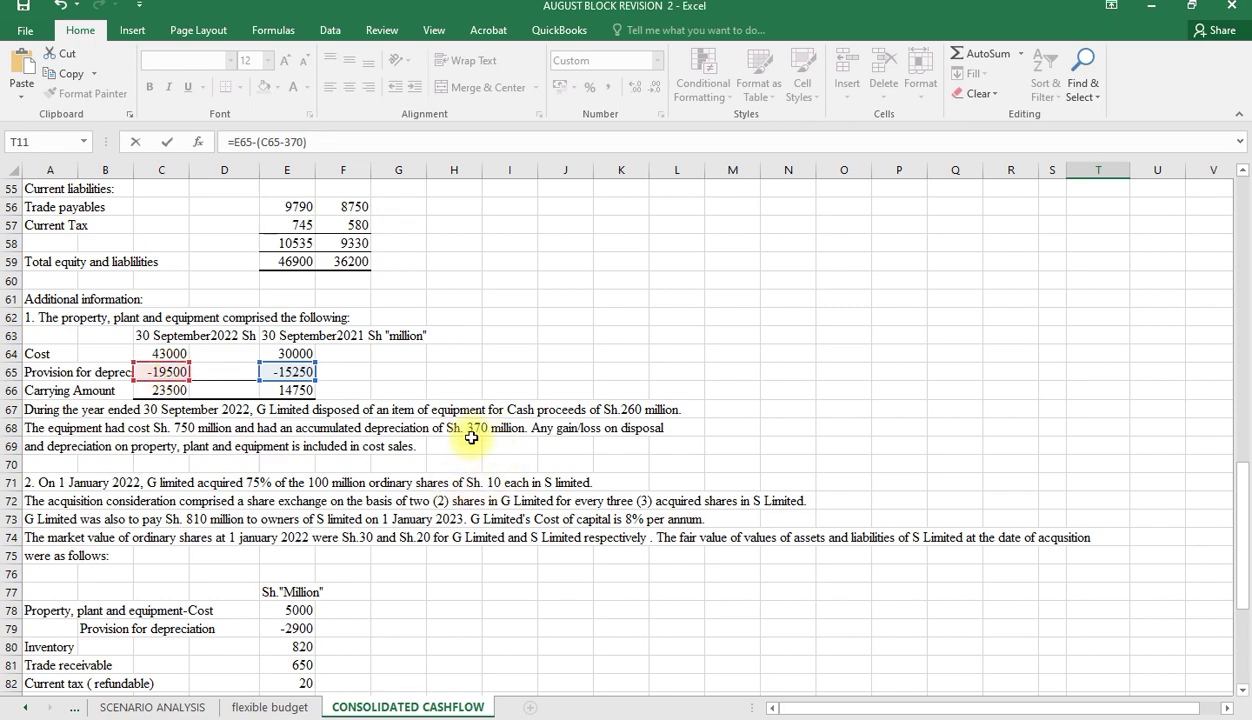
pyautogui.press('Return')
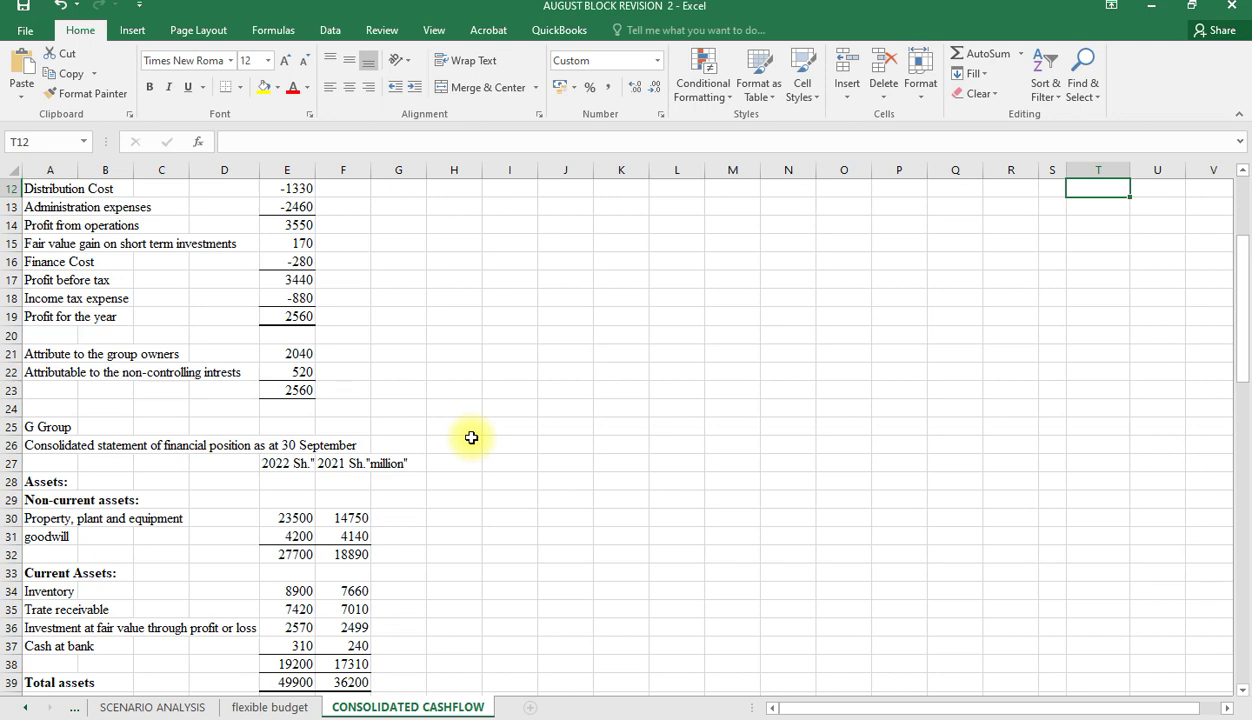
# Step: Try reversing the sign of the opening provision by changing the T11 formula to =-E65-(C65-370)
pyautogui.scroll(2, 889, 420)
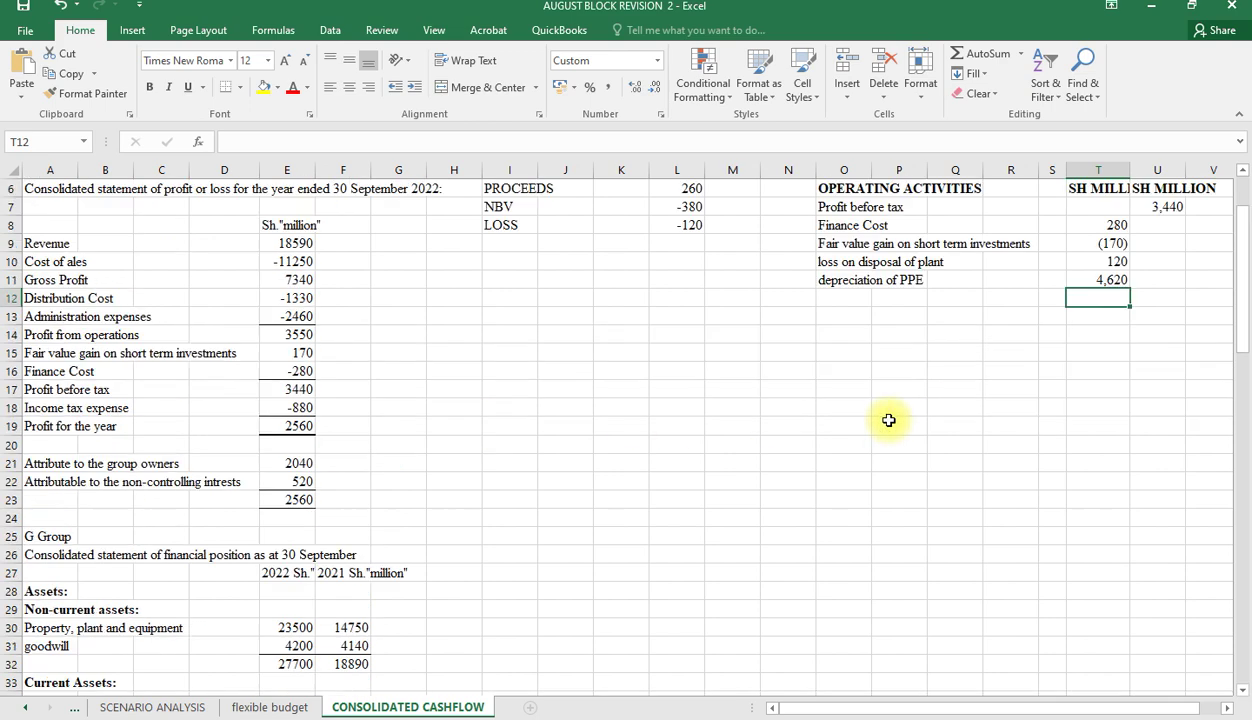
pyautogui.click(1072, 282)
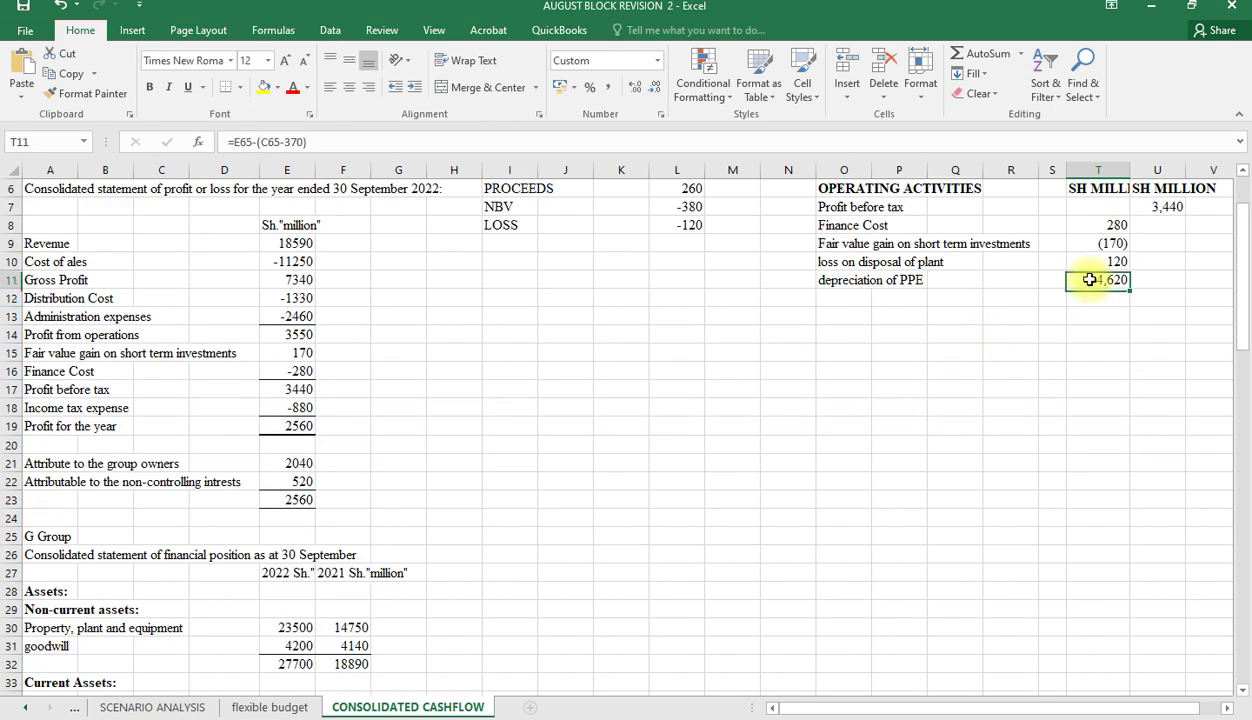
pyautogui.click(234, 142)
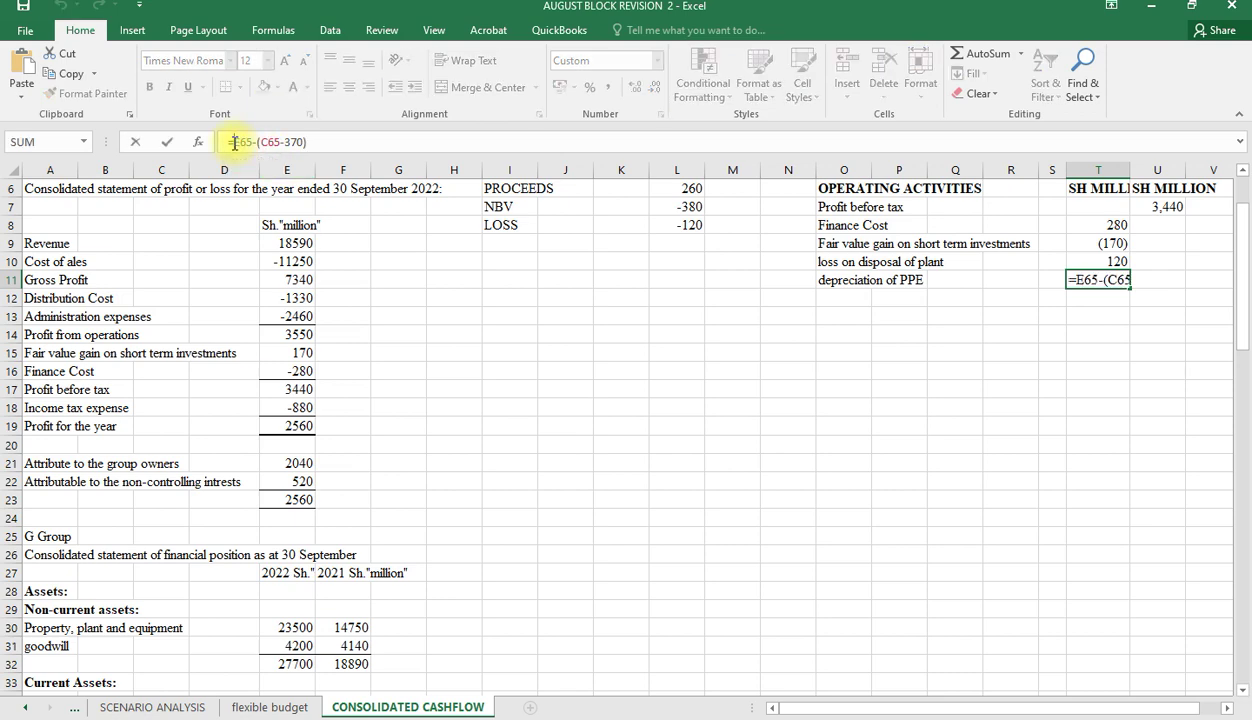
pyautogui.write('-')
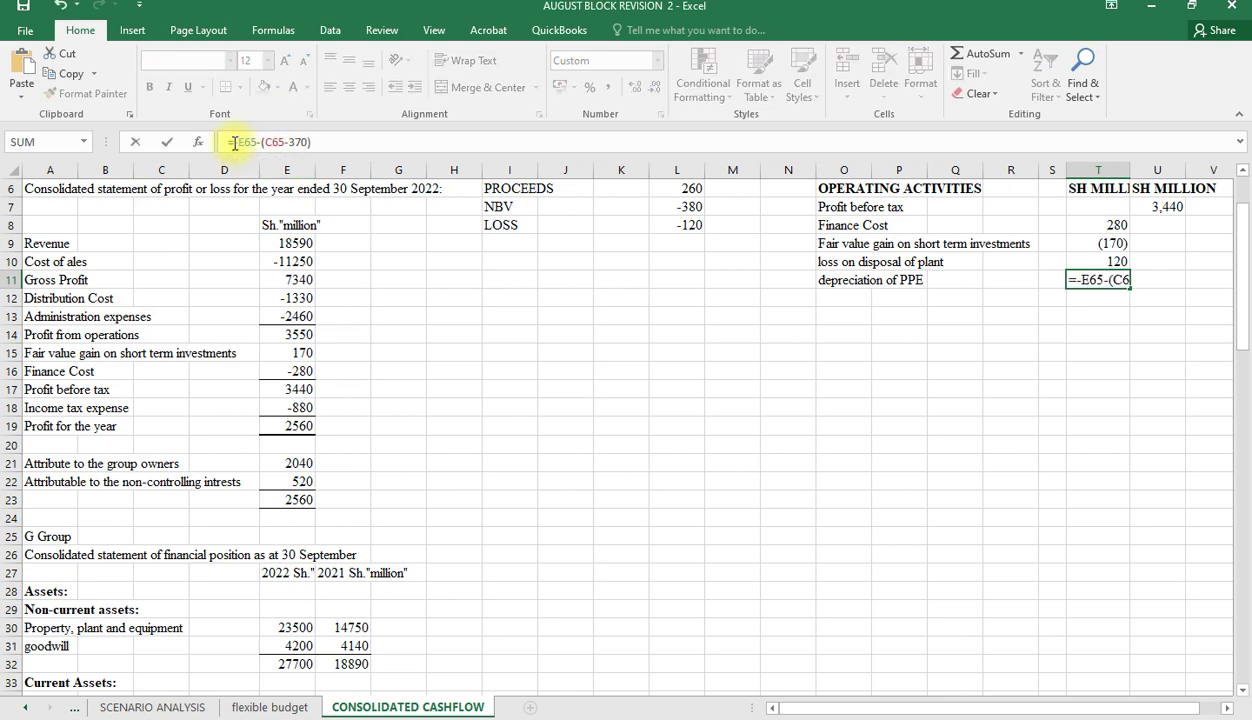
pyautogui.press('Return')
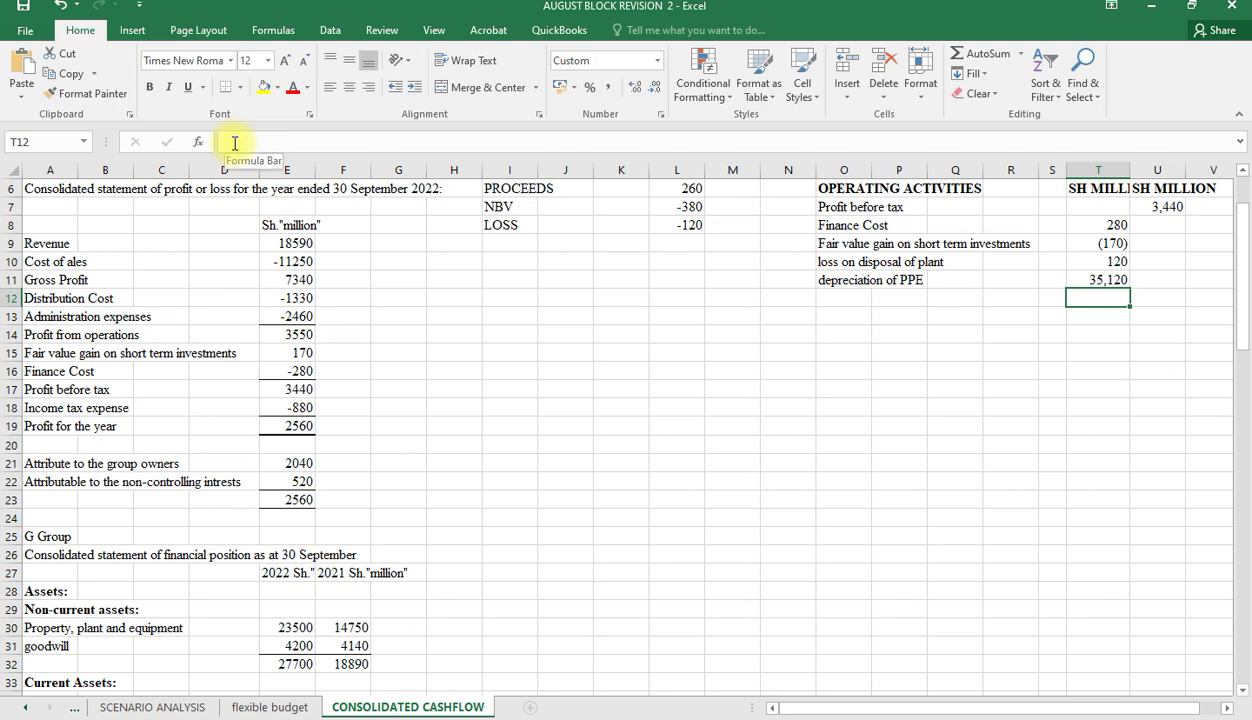
# Step: Clear the PPE depreciation formula in T11 and restart it as =(-E65, using the opening provision for depreciation with its sign reversed
pyautogui.click(1094, 279)
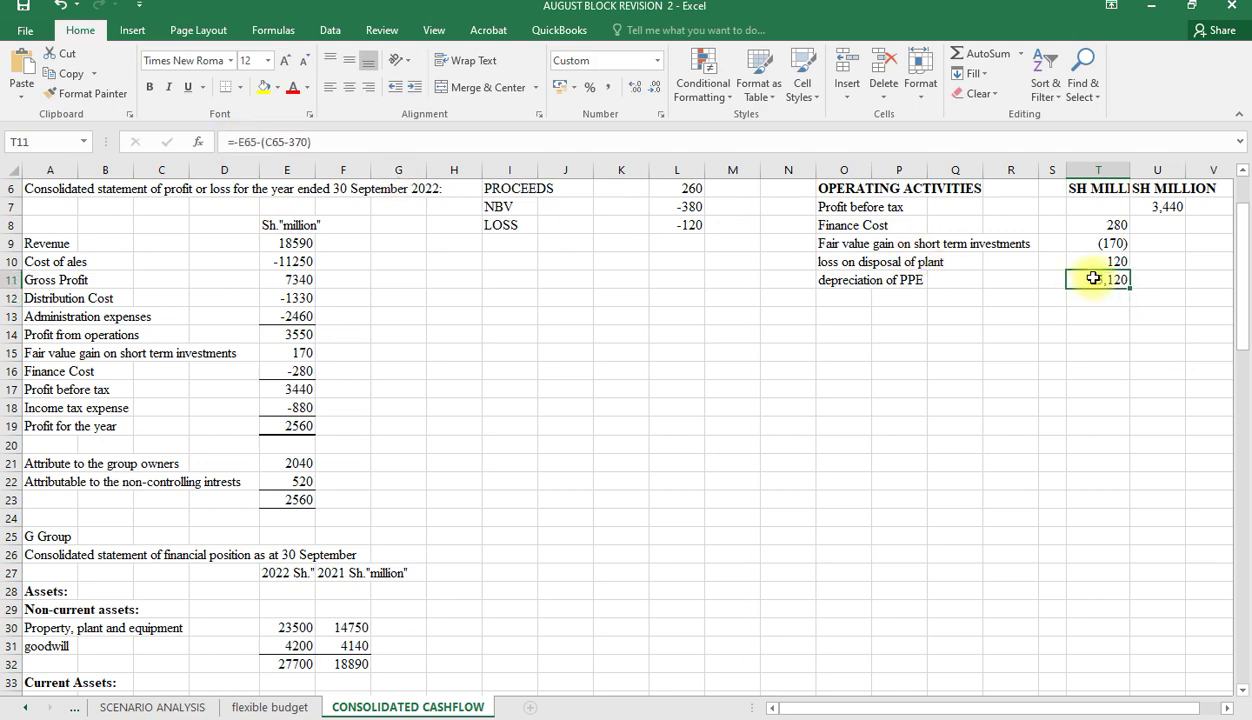
pyautogui.press('BackSpace')
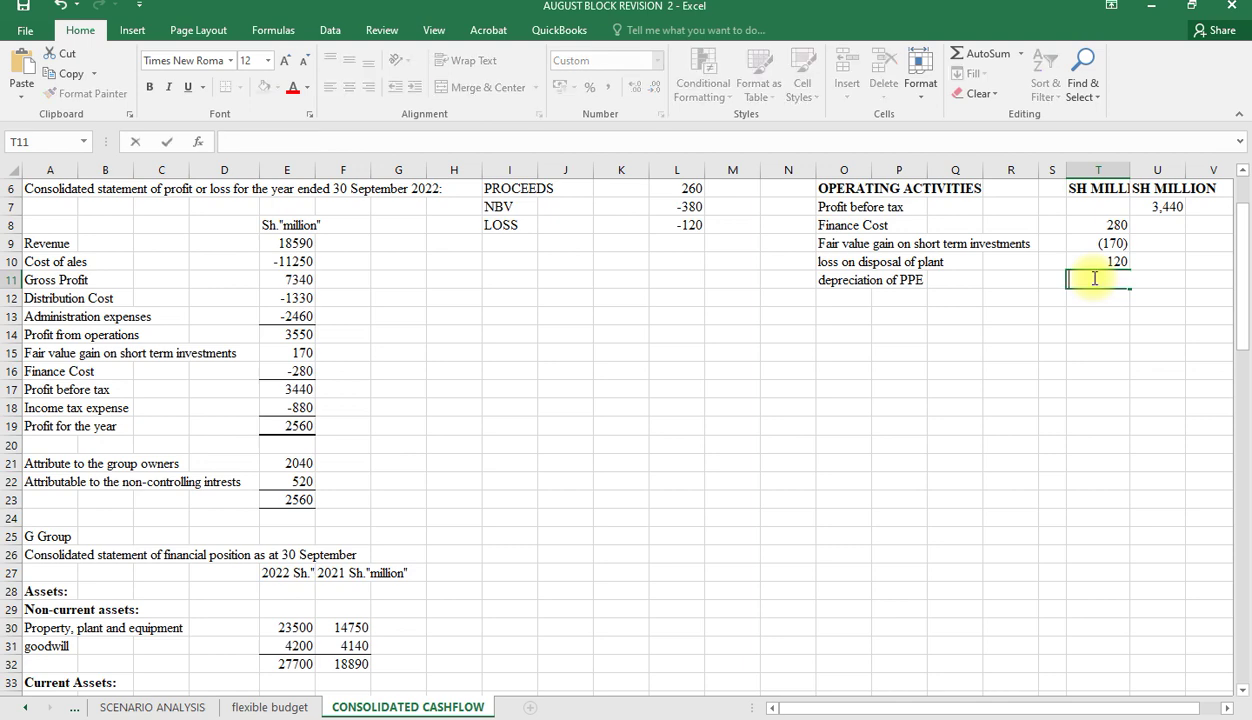
pyautogui.write('=')
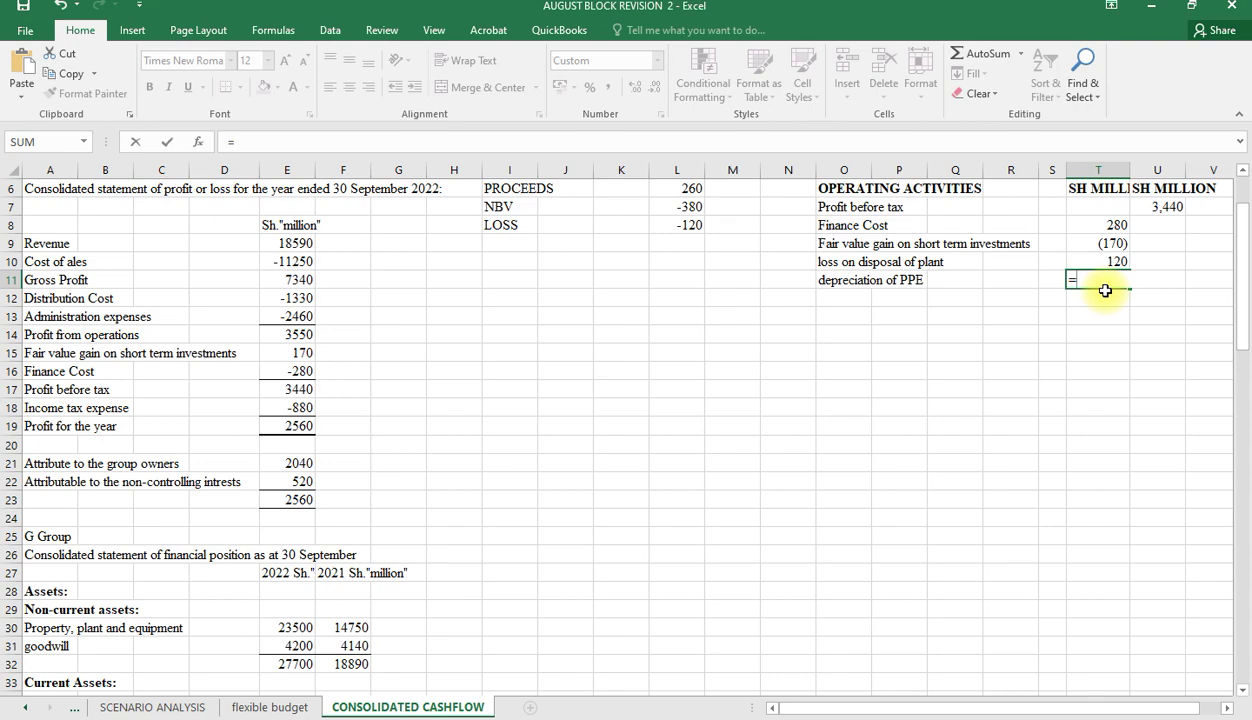
pyautogui.scroll(-14, 1104, 290)
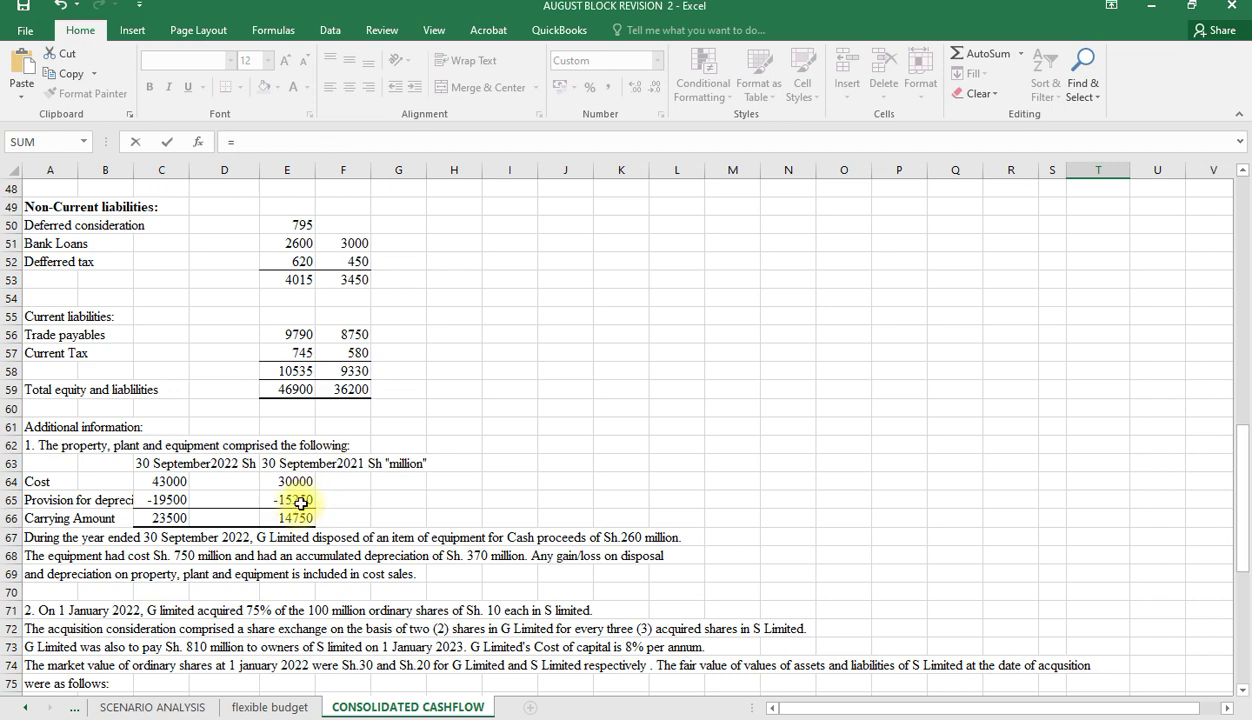
pyautogui.click(300, 503)
pyautogui.click(235, 145)
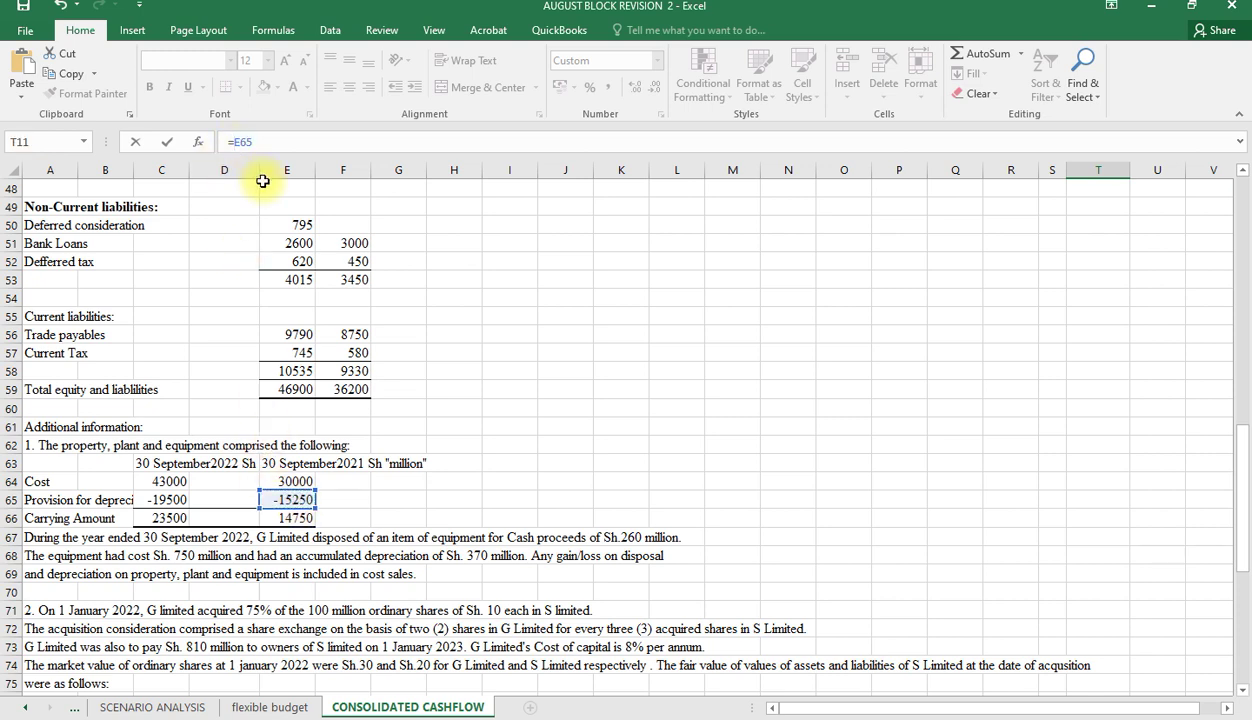
pyautogui.write('(')
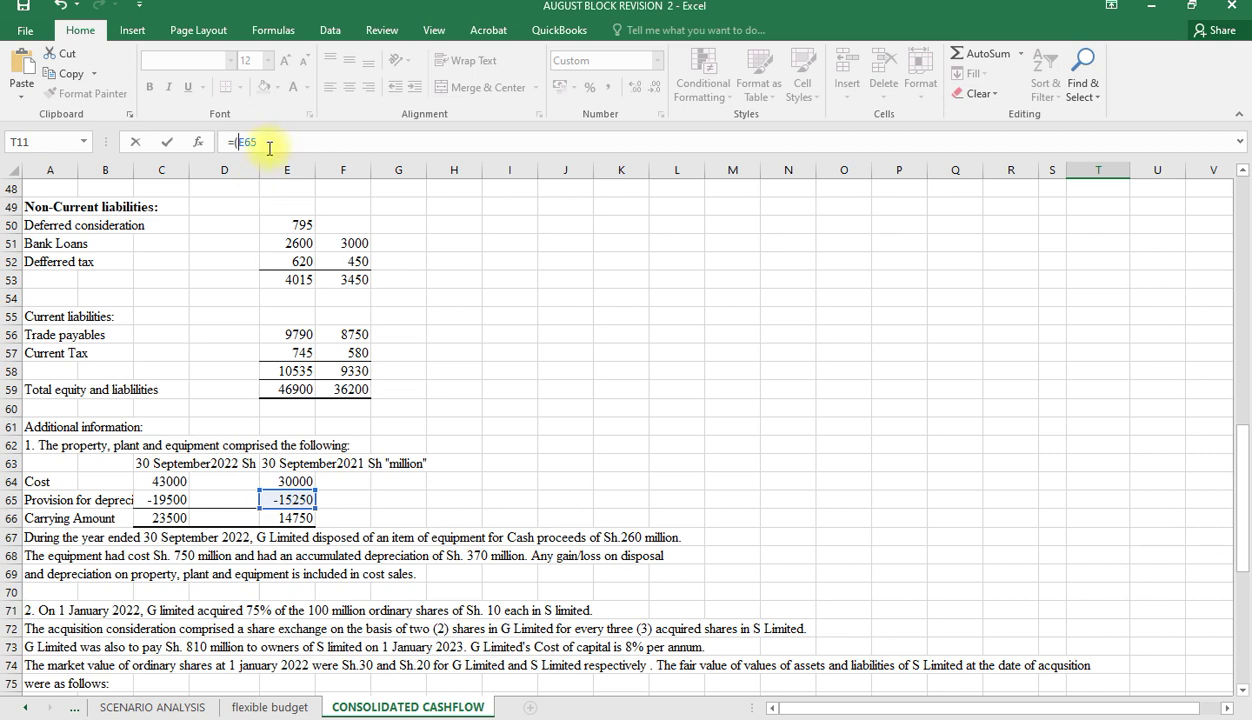
pyautogui.click(269, 142)
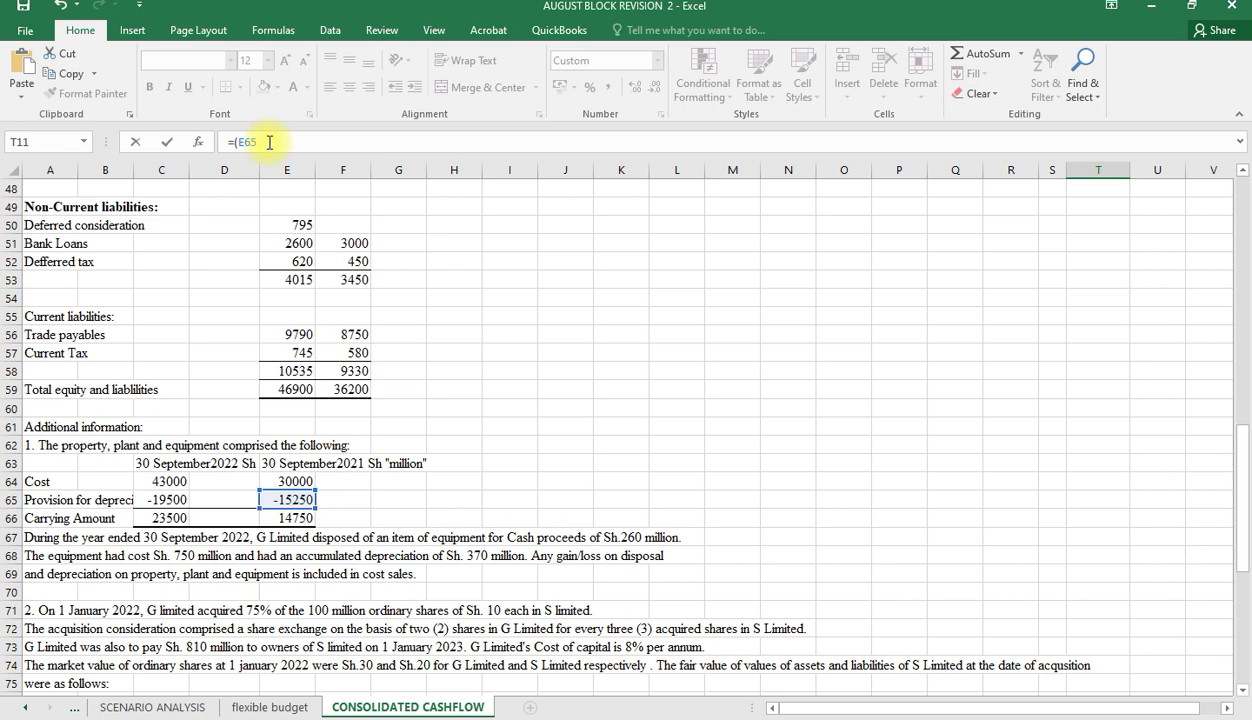
pyautogui.write('-')
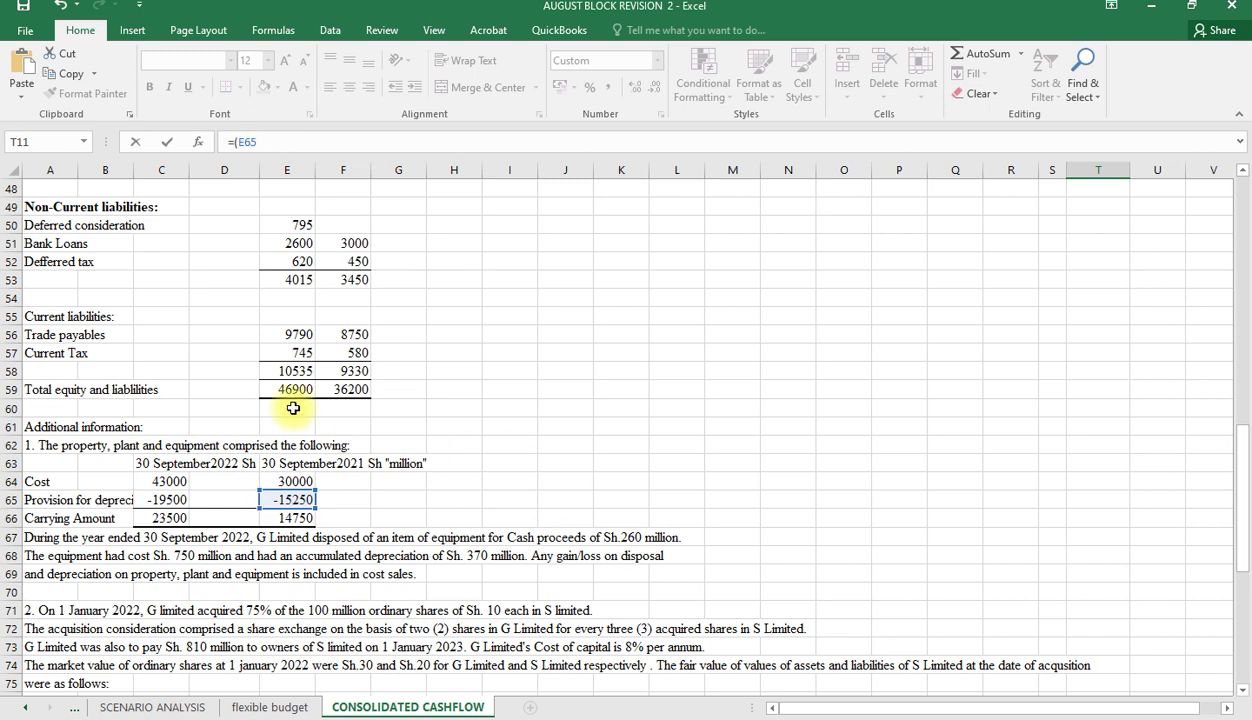
pyautogui.click(240, 142)
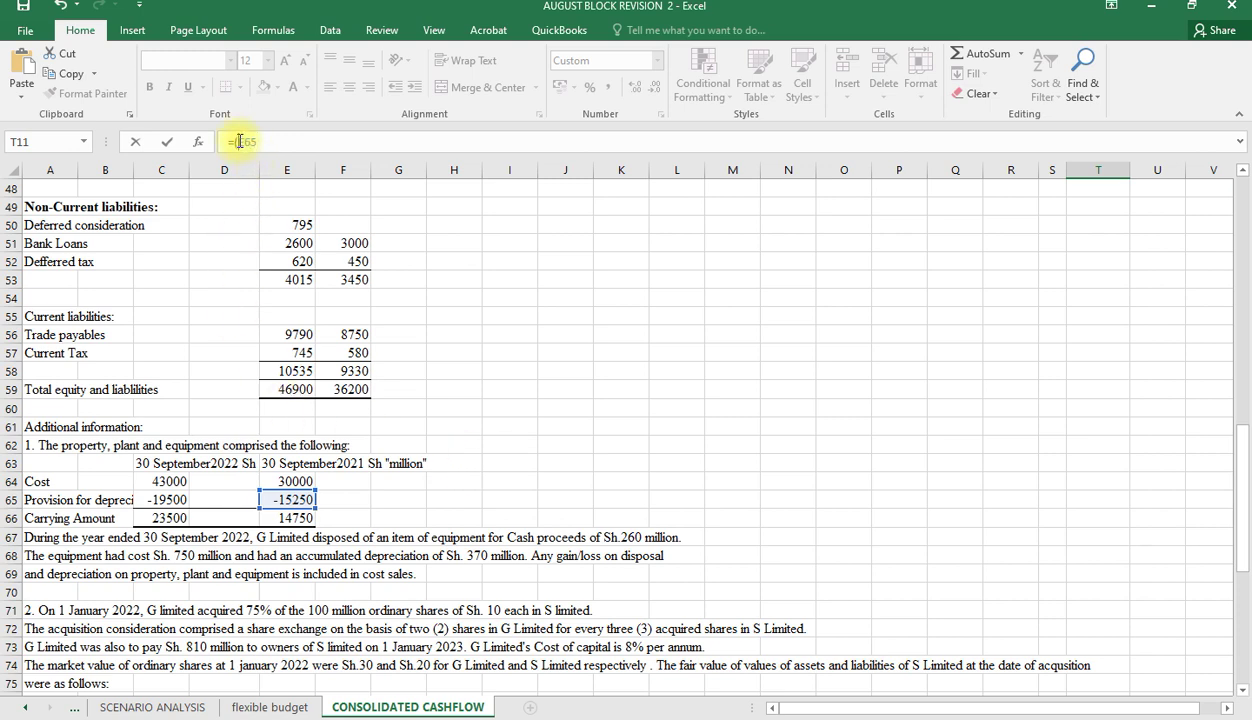
pyautogui.write('(')
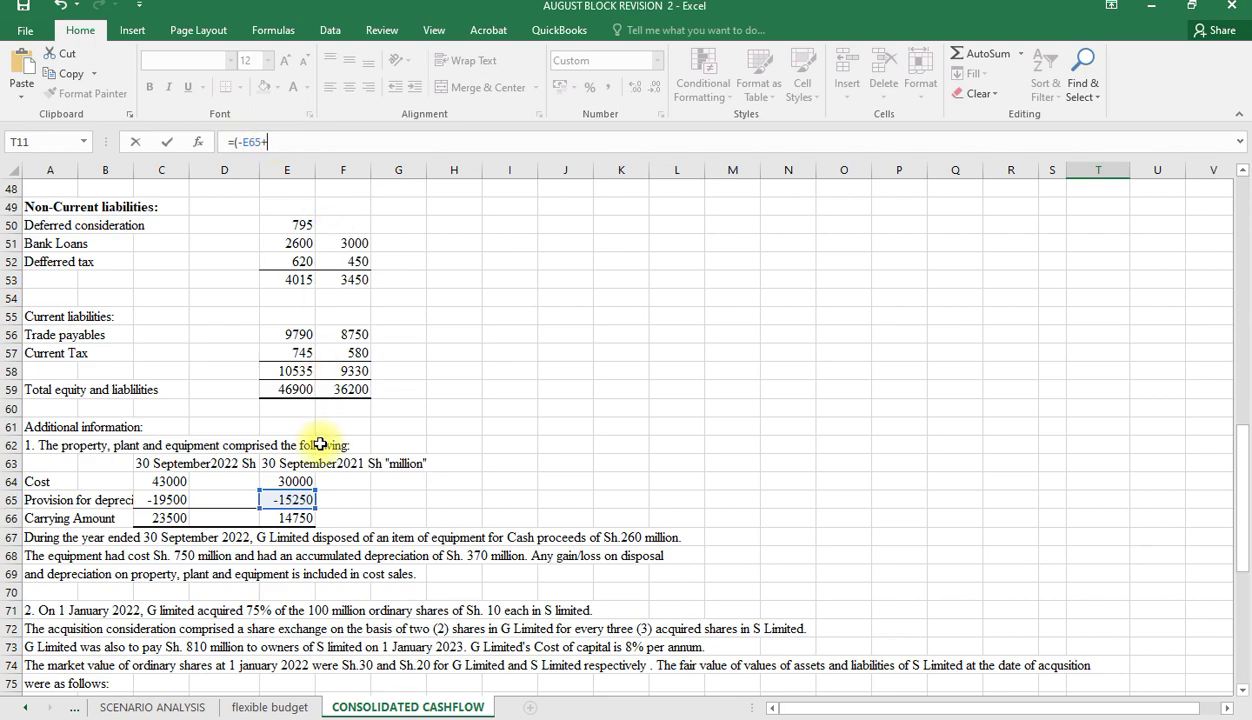
# Step: Extend the T11 formula to =(-E65-E79), bringing in S Limited's provision for depreciation at acquisition, and open a second bracket to subtract
pyautogui.moveTo(1240, 512); pyautogui.dragTo(1248, 580)
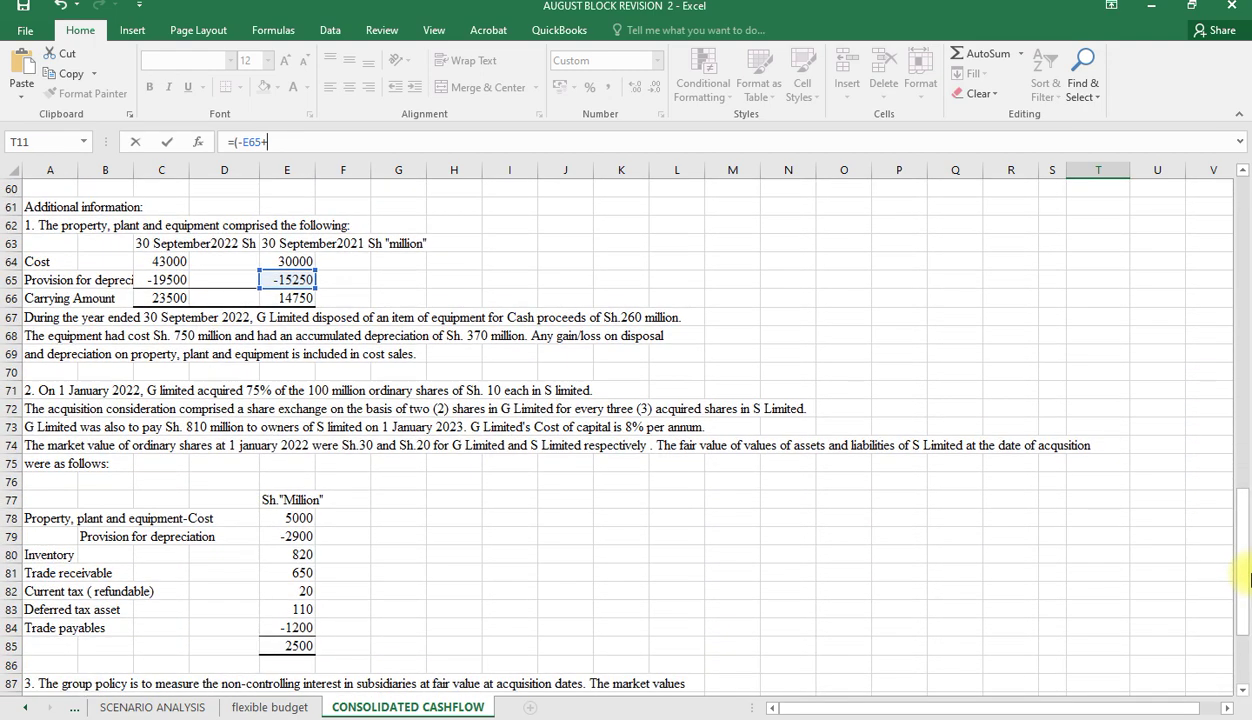
pyautogui.press('BackSpace')
pyautogui.write('-')
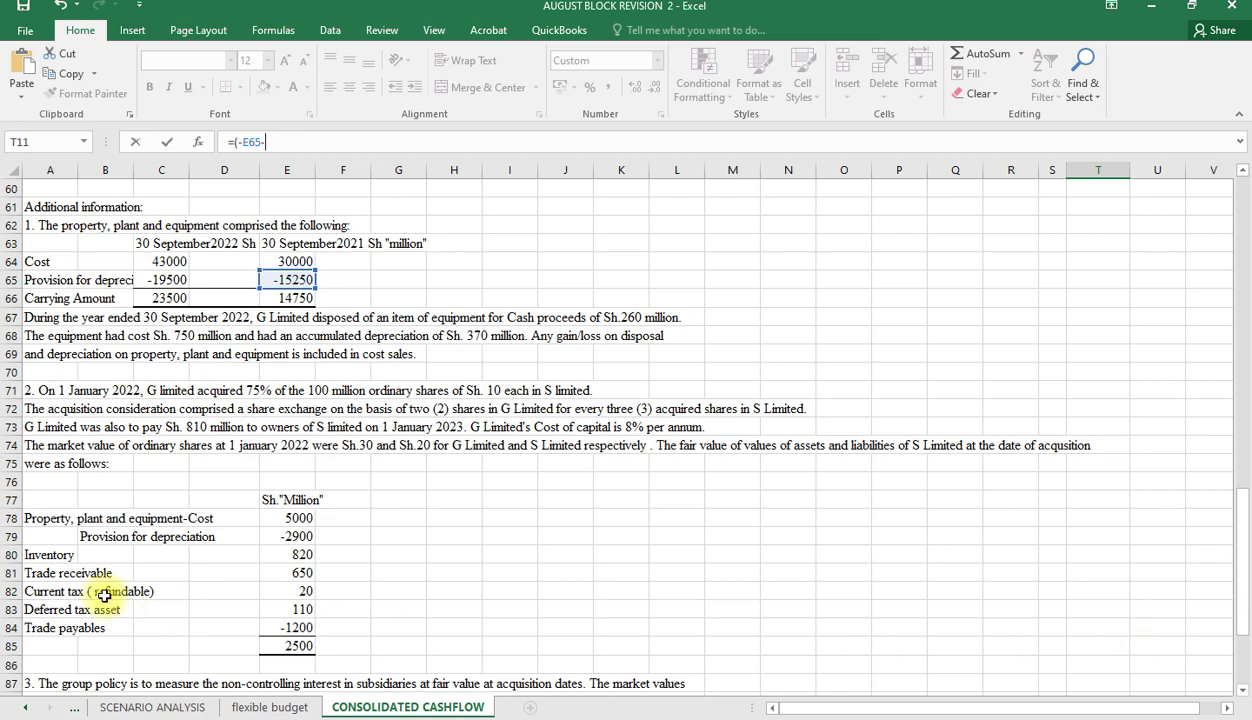
pyautogui.click(304, 536)
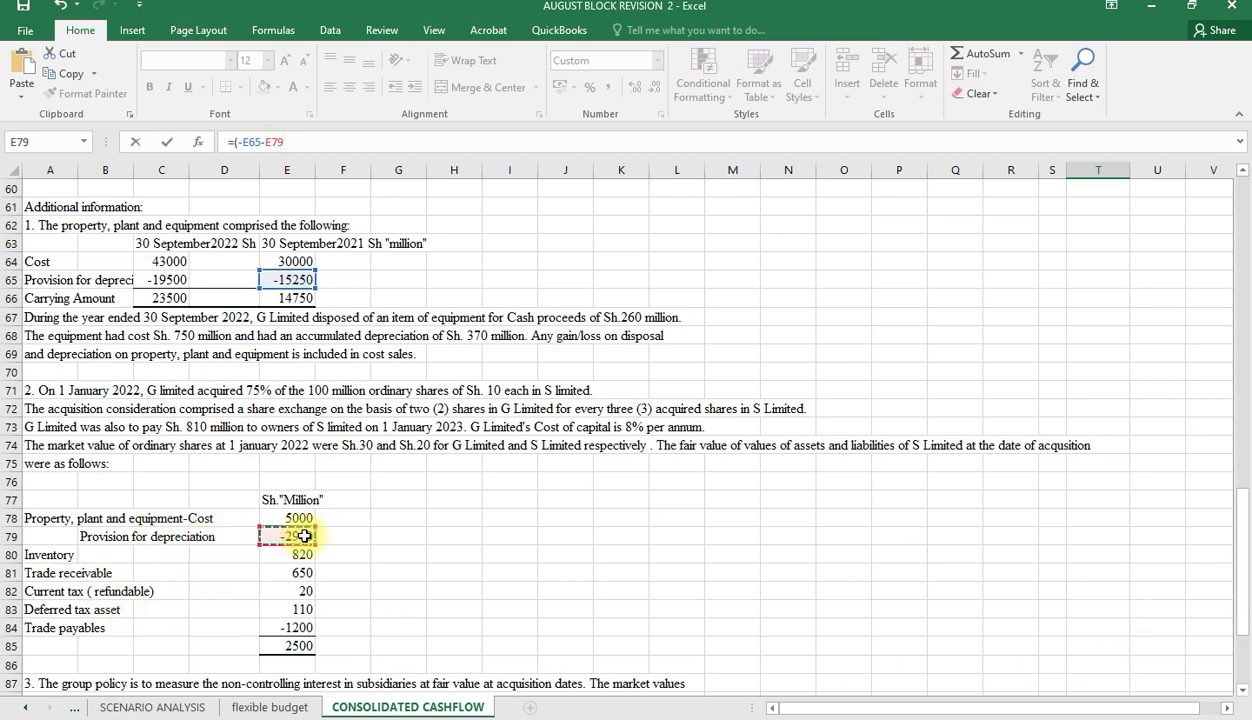
pyautogui.write(')')
pyautogui.write('-(')
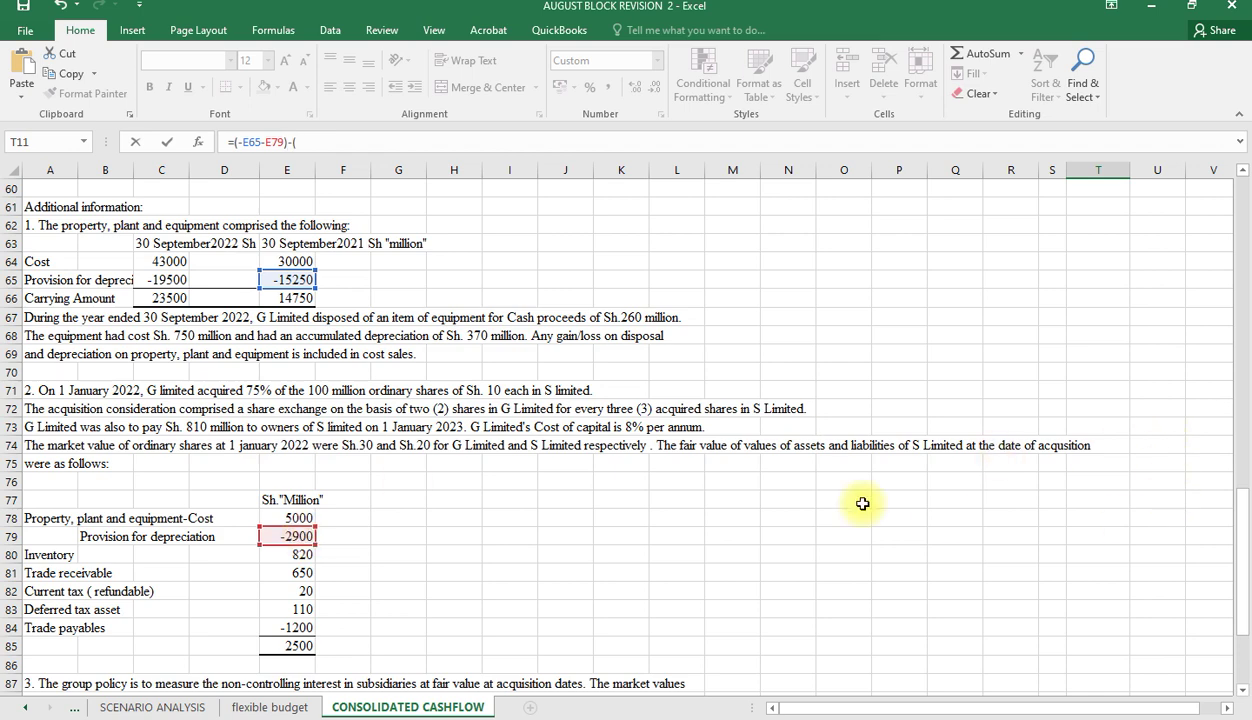
# Step: Complete the T11 formula as =(-E65-E79)-(-C65+370), subtracting the closing provision plus the disposed equipment's accumulated depreciation
pyautogui.click(162, 280)
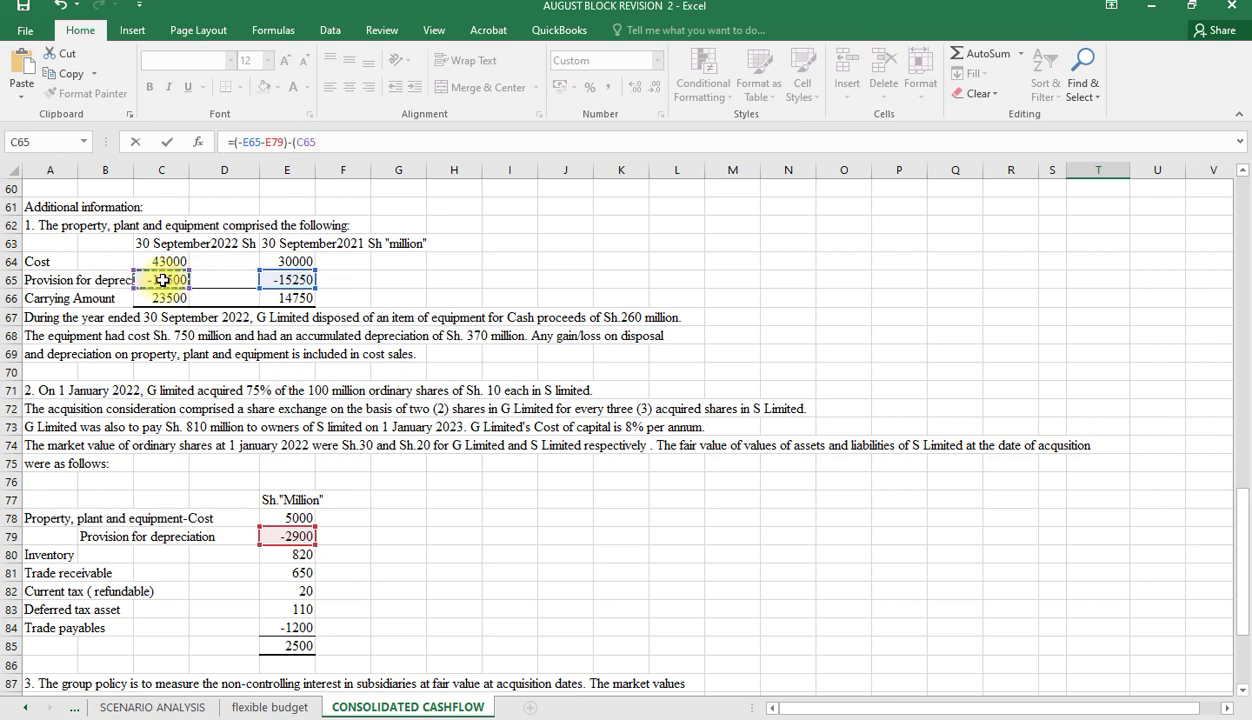
pyautogui.click(297, 142)
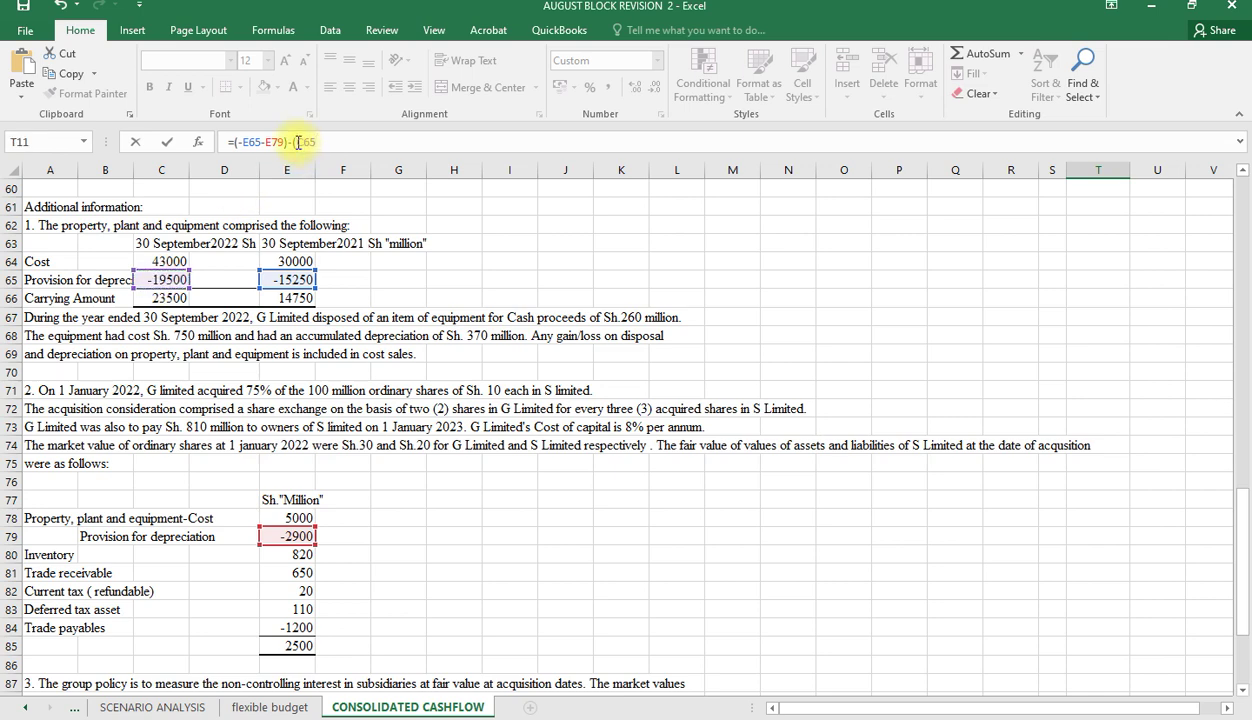
pyautogui.write('-C65')
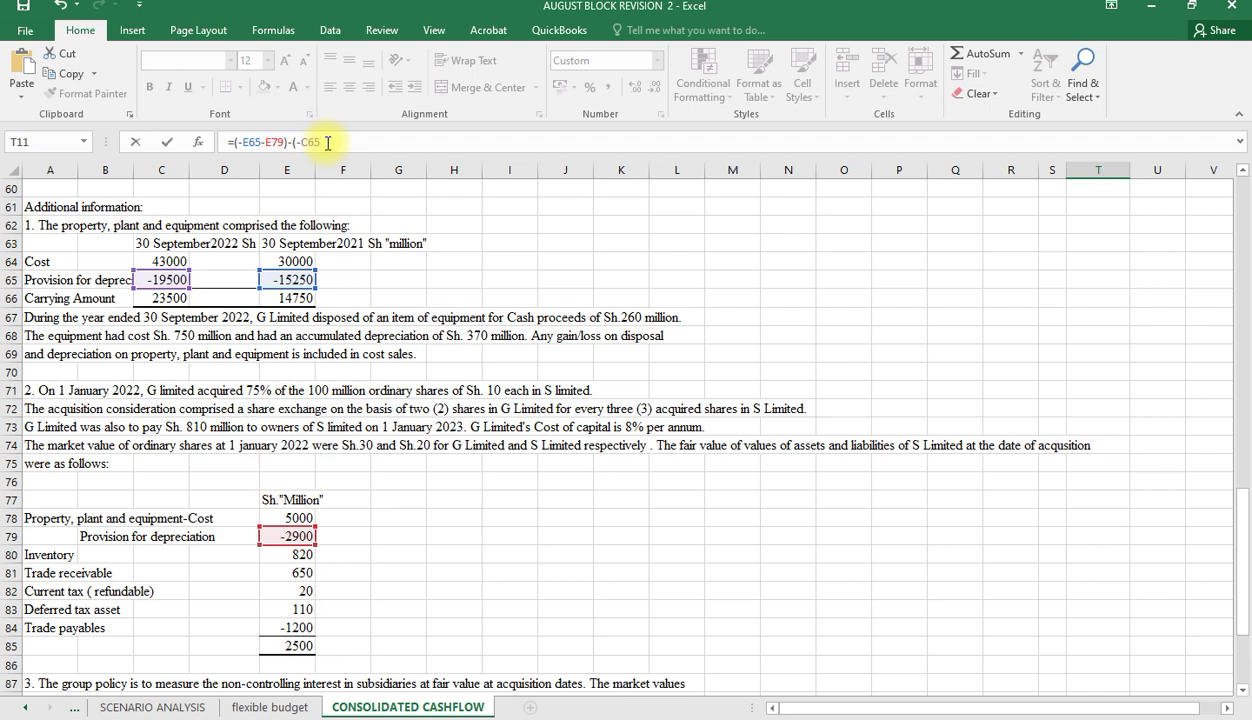
pyautogui.write('+370)')
pyautogui.press('Return')
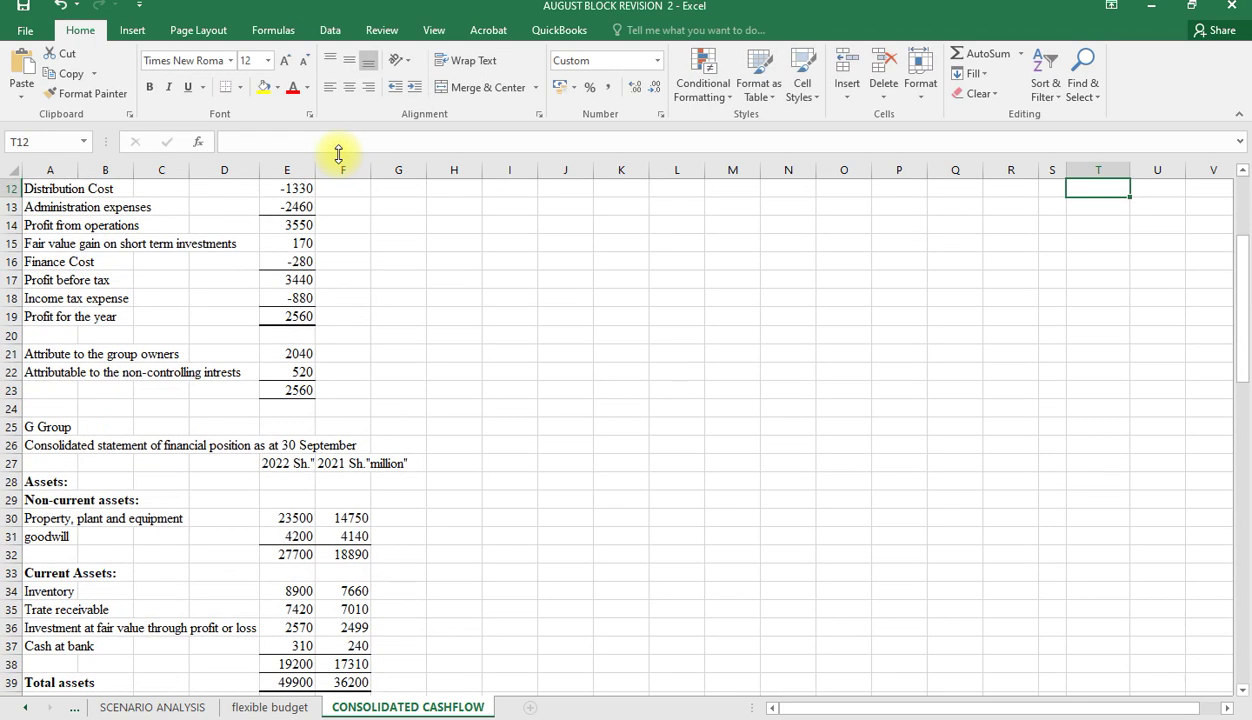
pyautogui.scroll(2, 1108, 326)
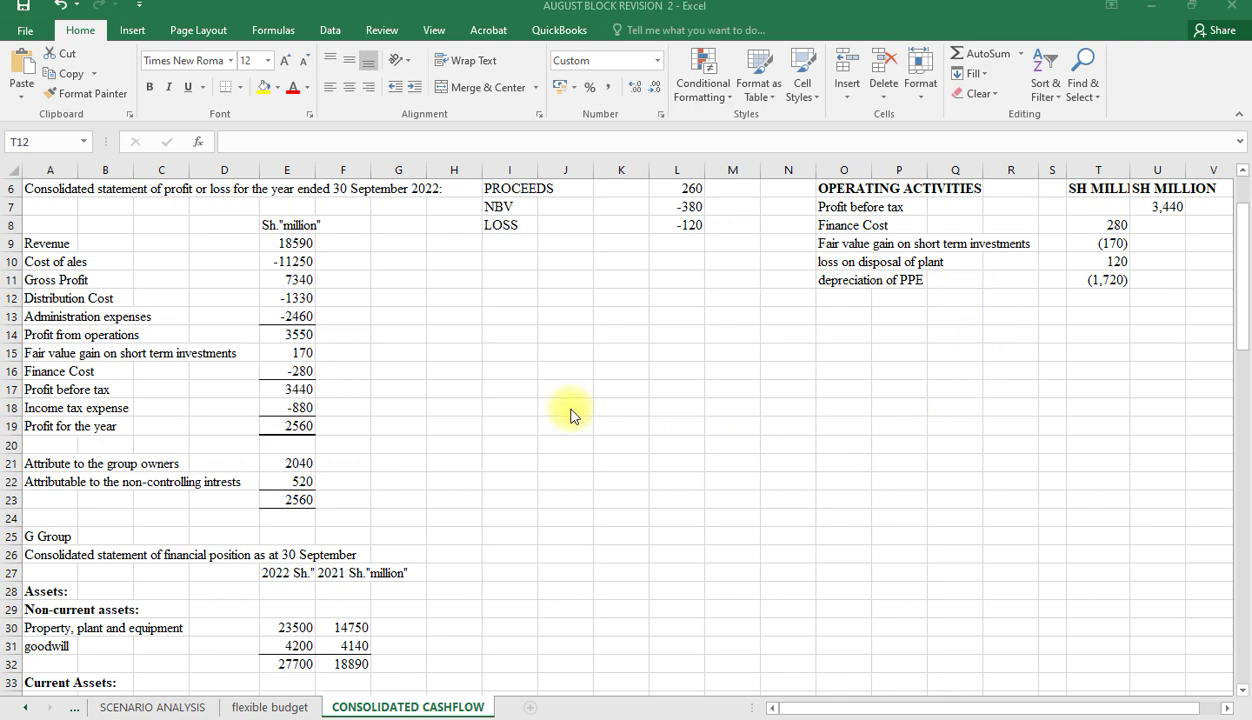
# Step: Enter the heading "GOODWILL ON S LTD" in I9, directly below the disposal loss working
pyautogui.hotkey('alt', 'Tab')
pyautogui.scroll(1, 715, 452)
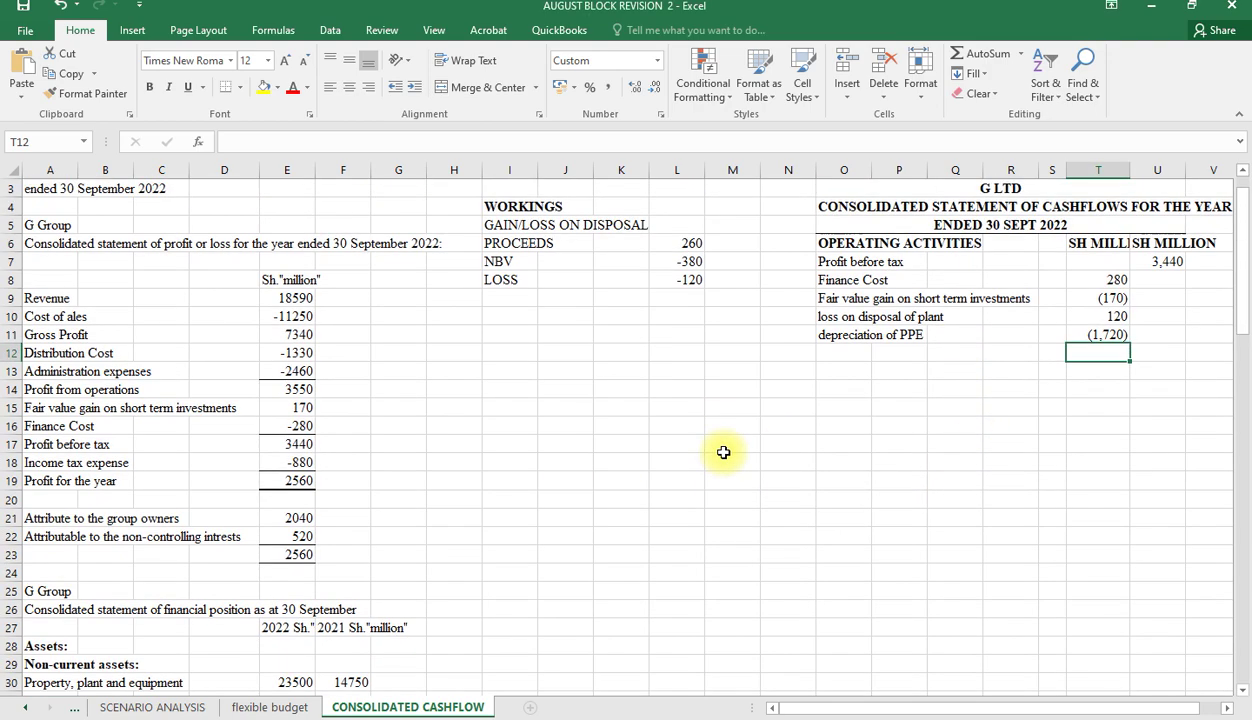
pyautogui.click(498, 297)
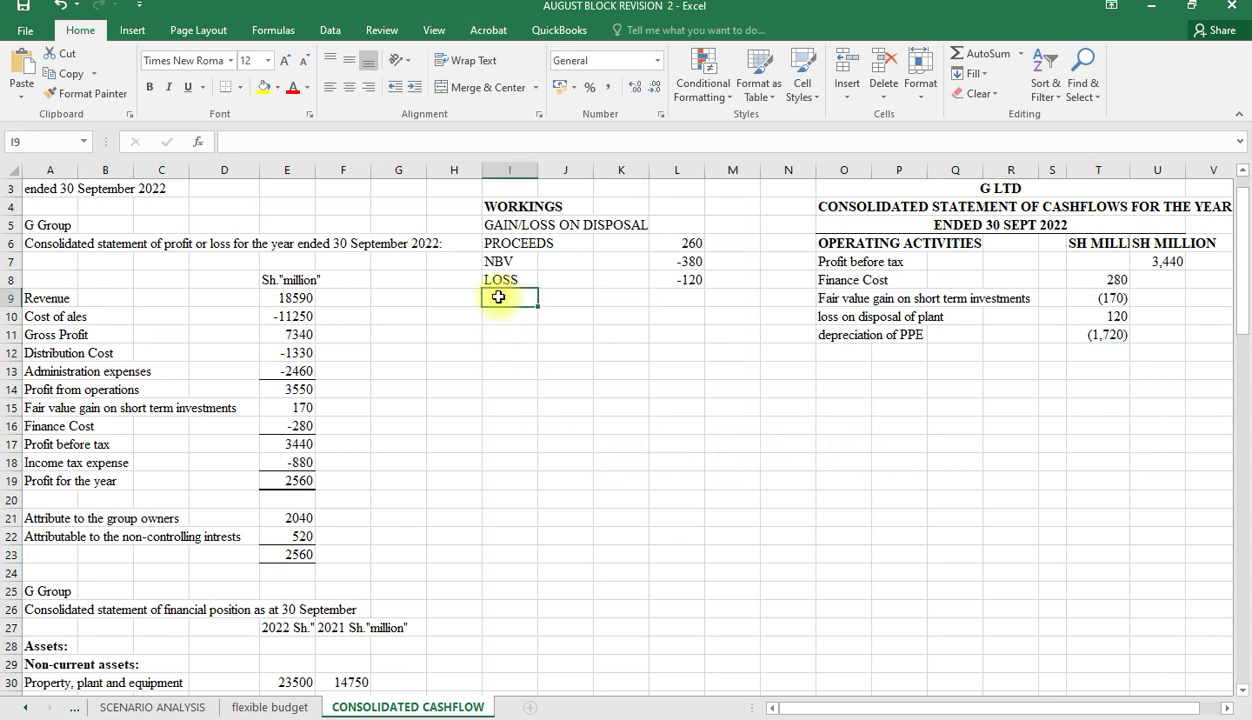
pyautogui.write('GOOD')
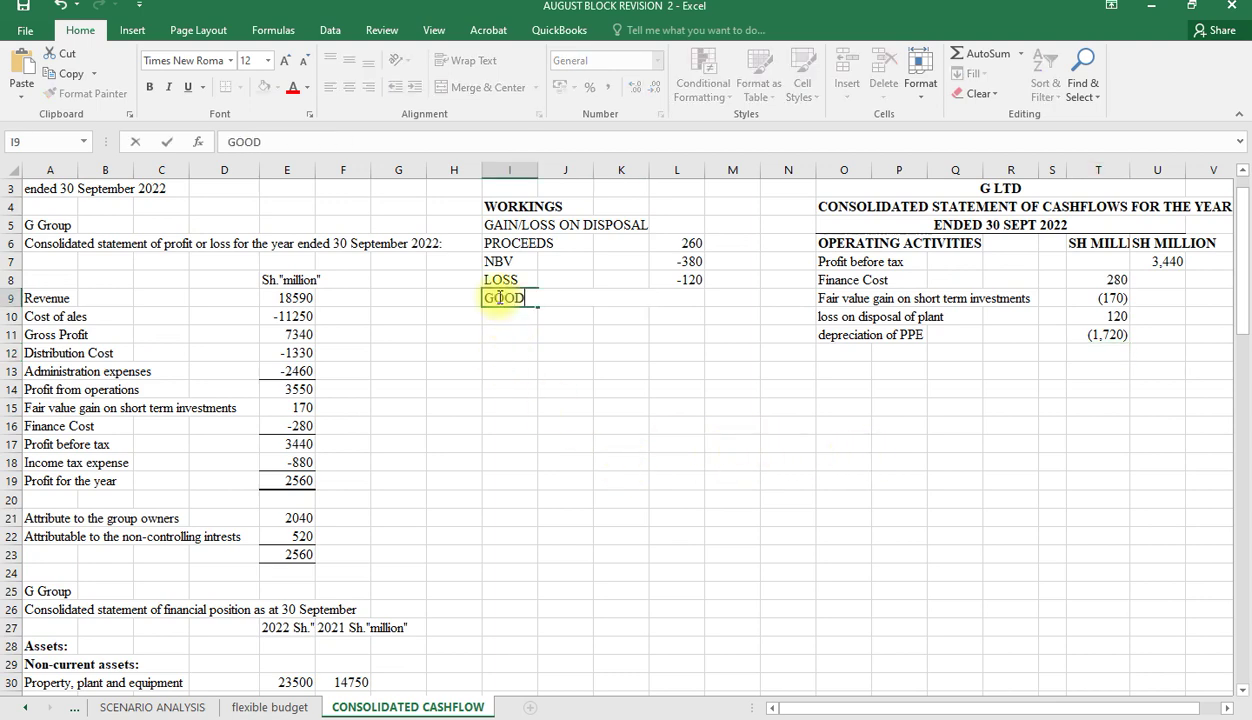
pyautogui.write('WILL')
pyautogui.write('ON SL')
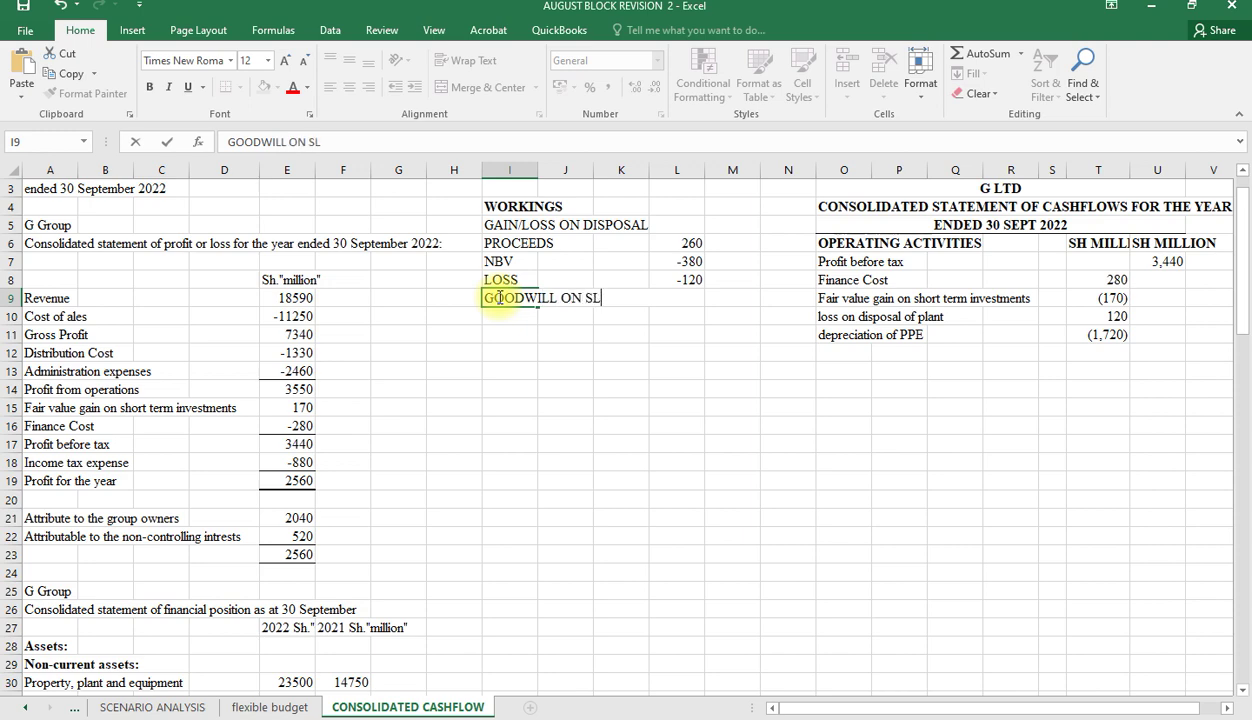
pyautogui.write('TD')
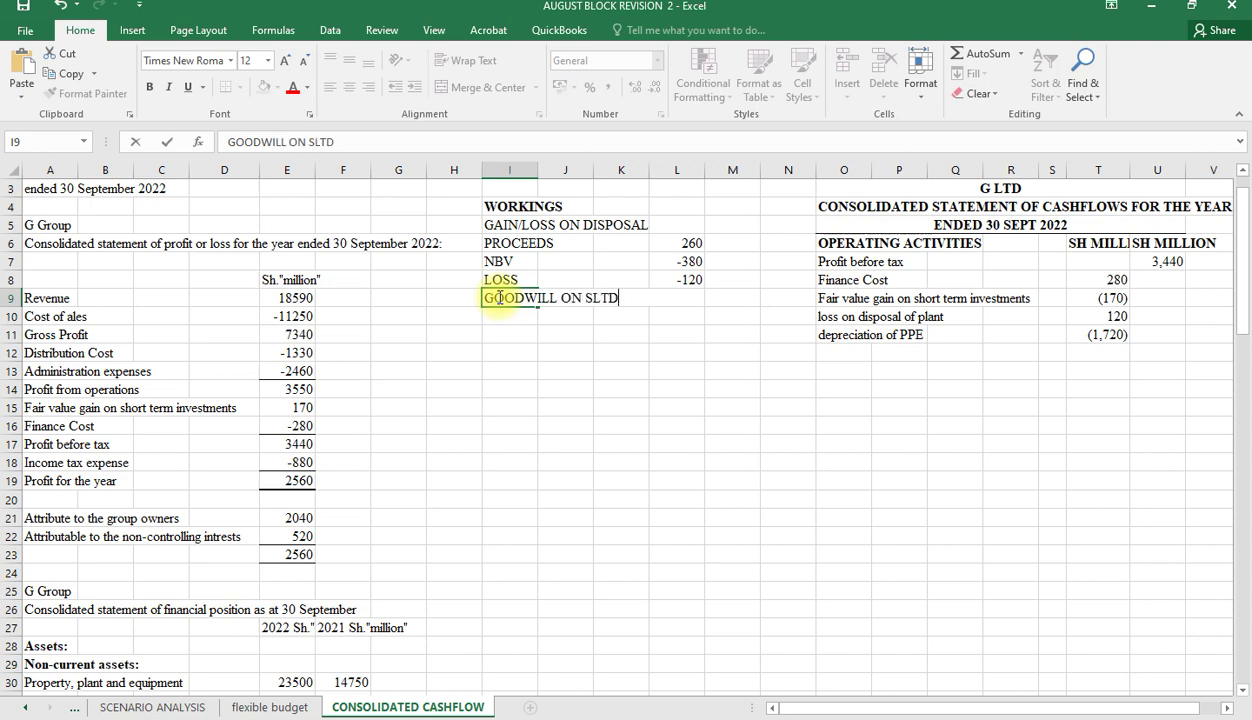
pyautogui.click(590, 298)
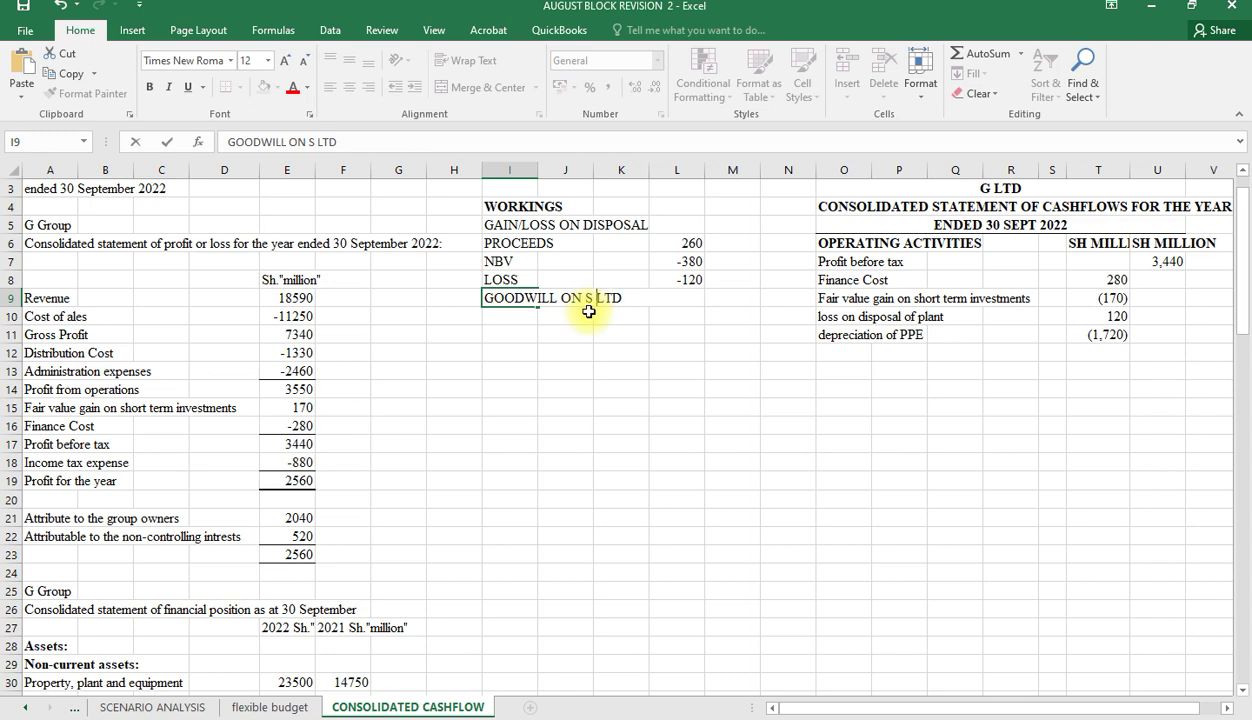
pyautogui.press('Return')
# Step: Make the goodwill heading in I9 bold
pyautogui.click(501, 299)
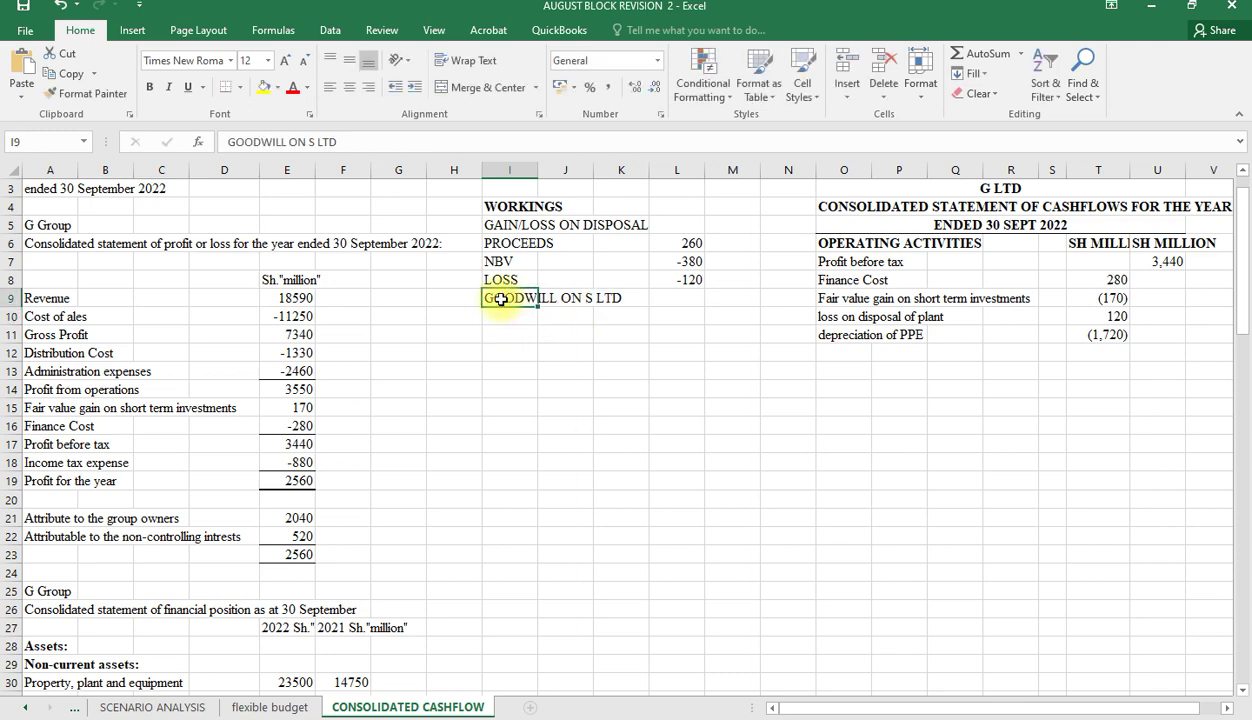
pyautogui.write('b')
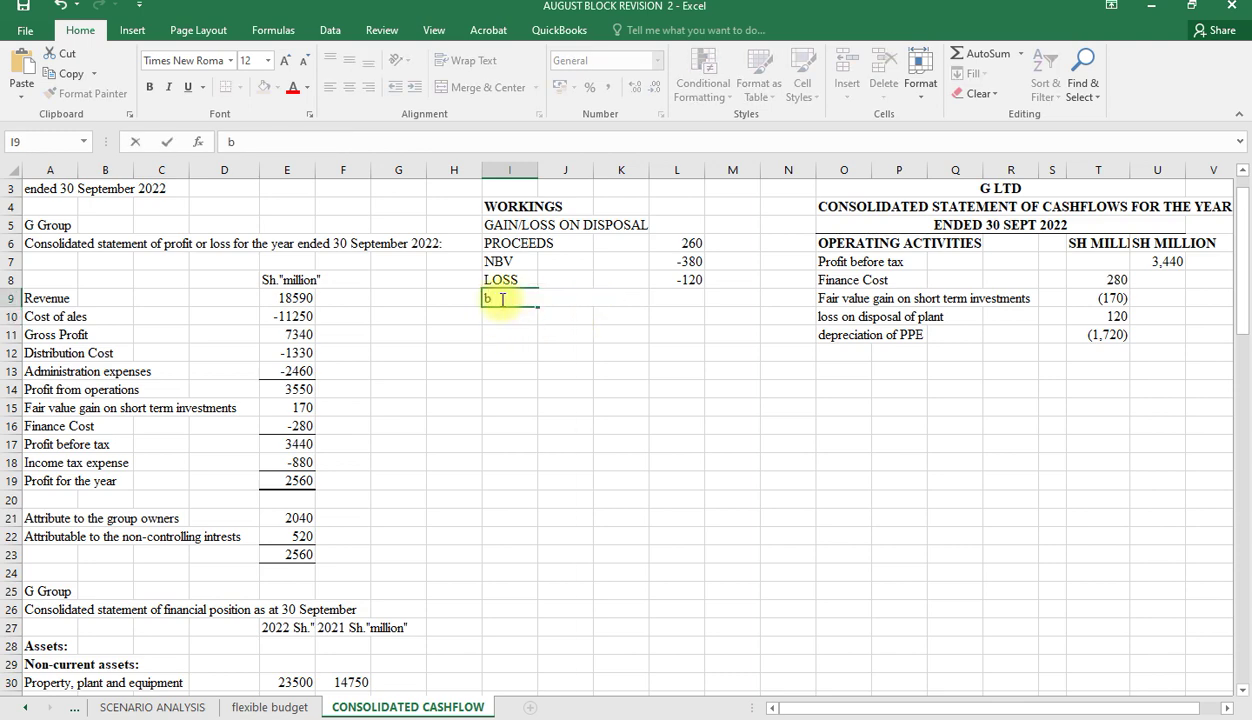
pyautogui.press('Escape')
pyautogui.click(553, 318)
pyautogui.click(494, 299)
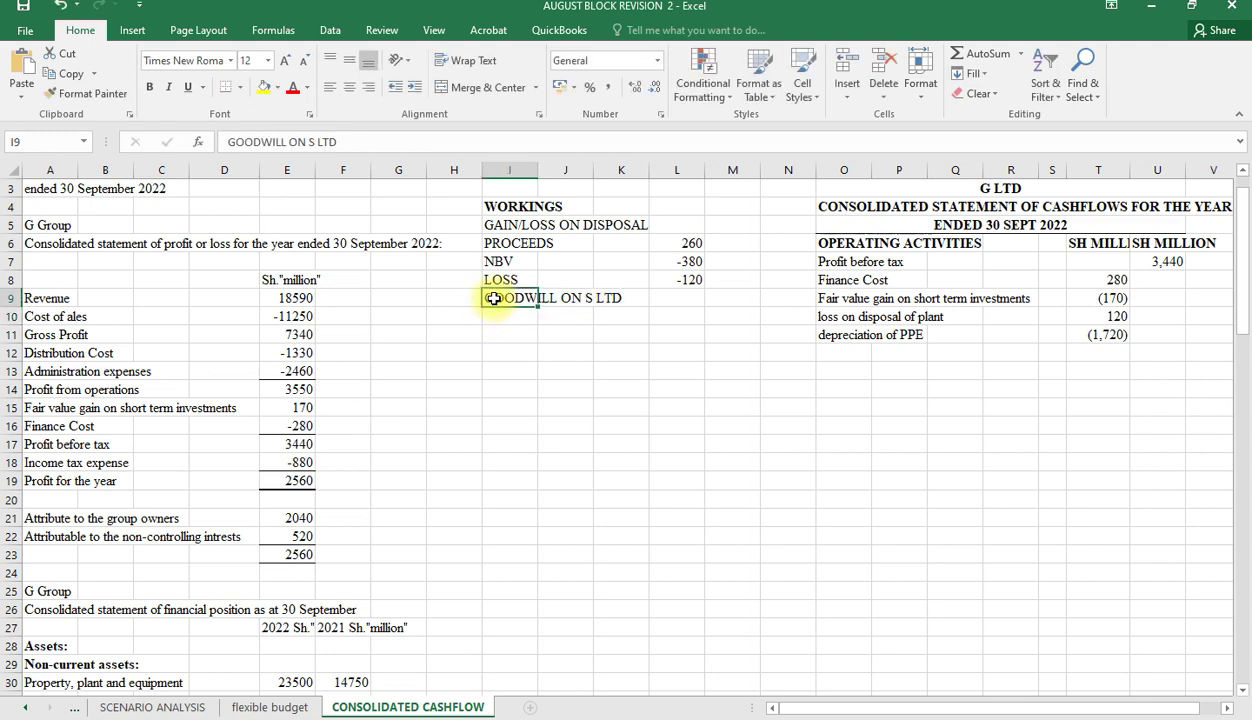
pyautogui.hotkey('ctrl', 'b')
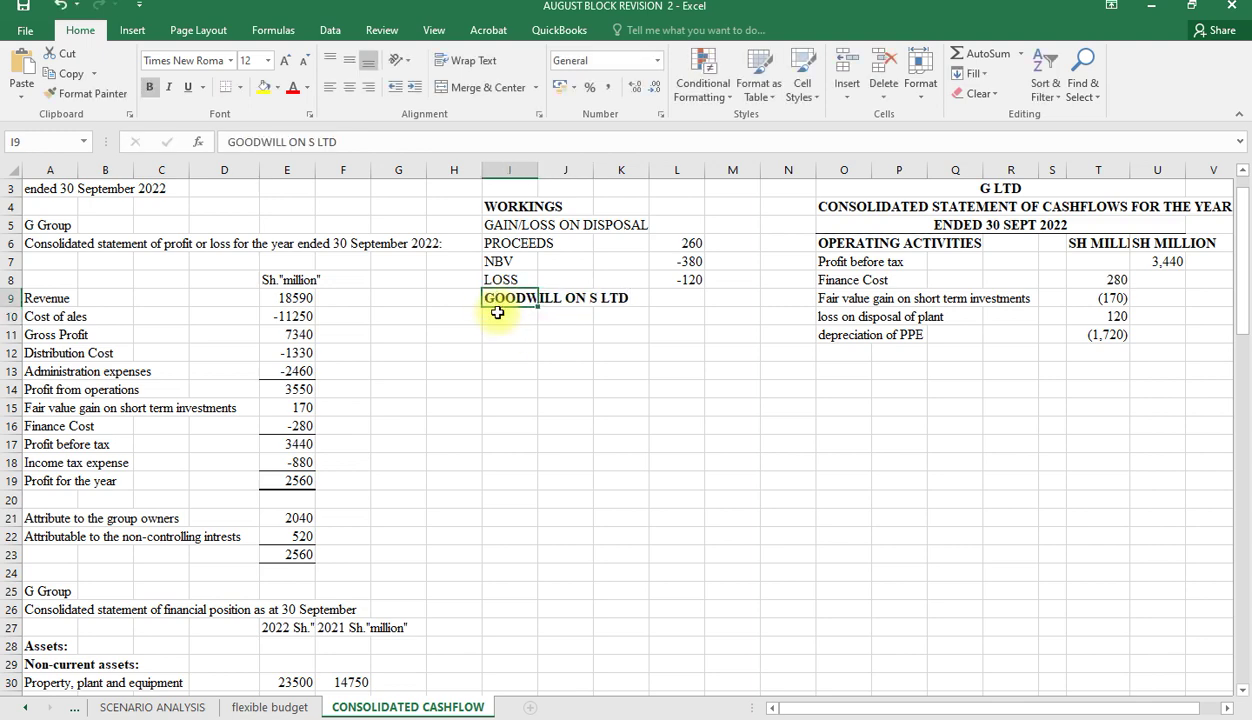
# Step: Enter the label "SHARE EXCHARE" in H10, below the goodwill on S Ltd heading
pyautogui.click(497, 313)
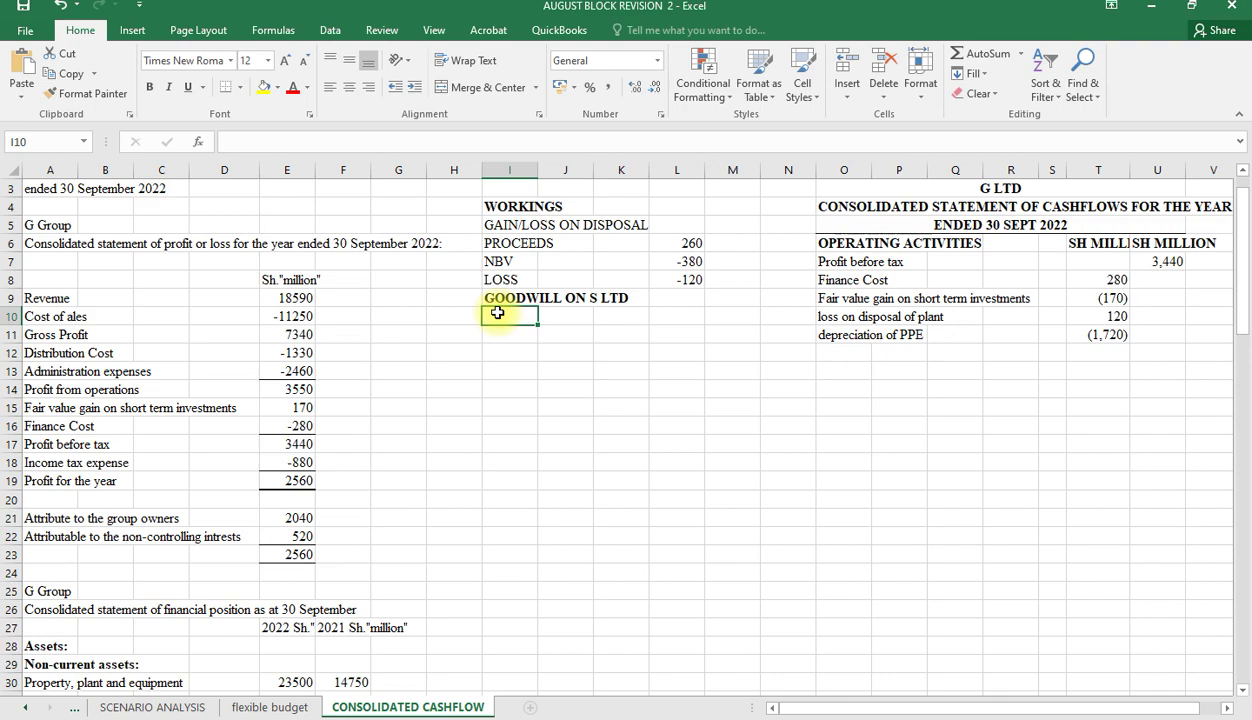
pyautogui.click(451, 316)
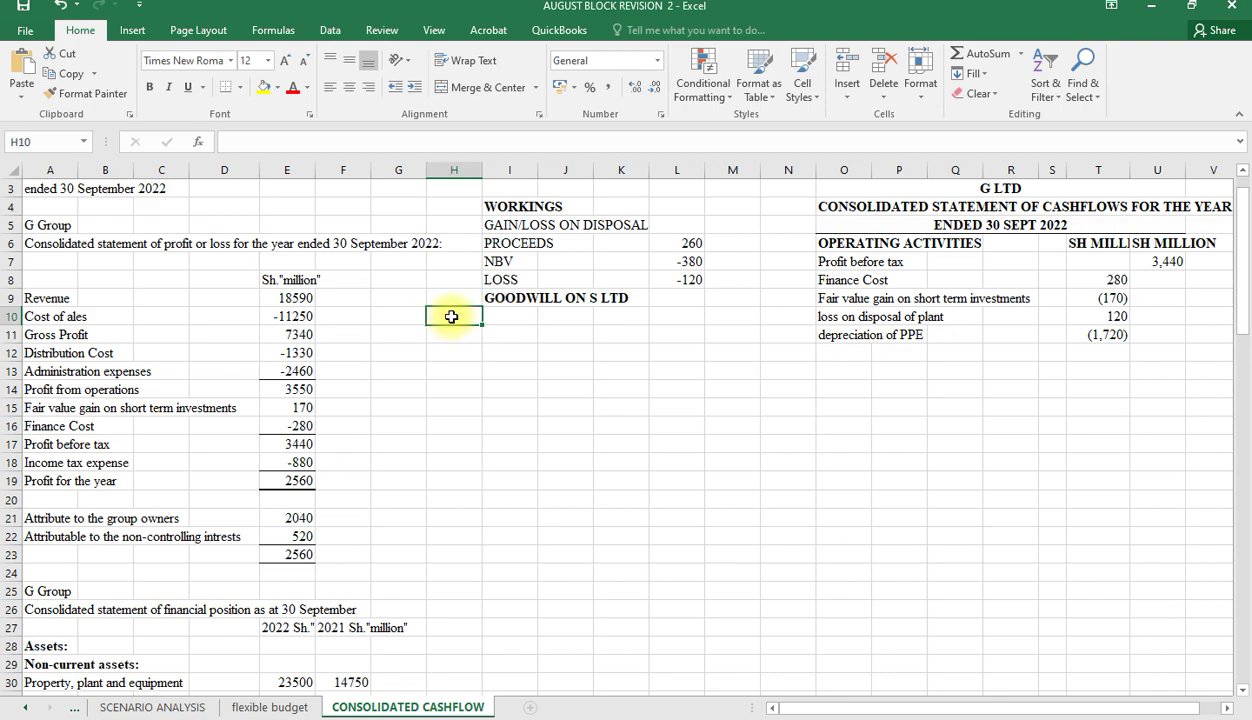
pyautogui.scroll(-20, 451, 316)
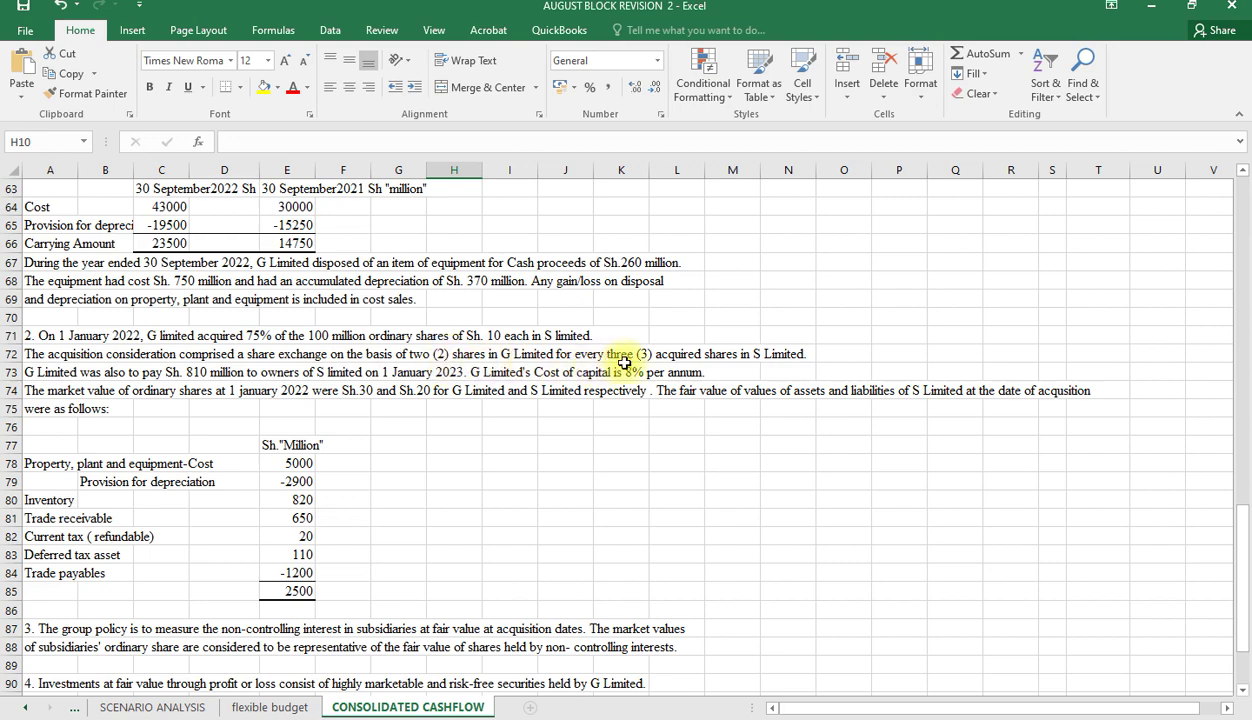
pyautogui.scroll(13, 462, 430)
pyautogui.scroll(6, 462, 423)
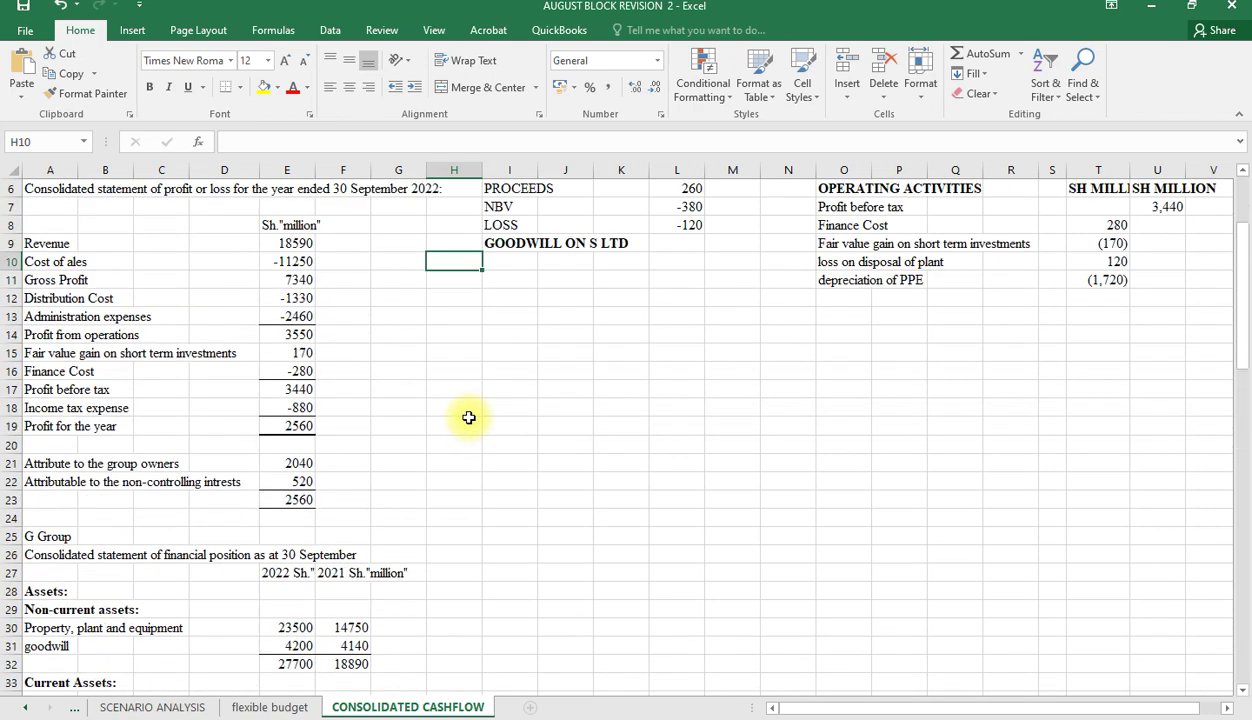
pyautogui.write('SHA')
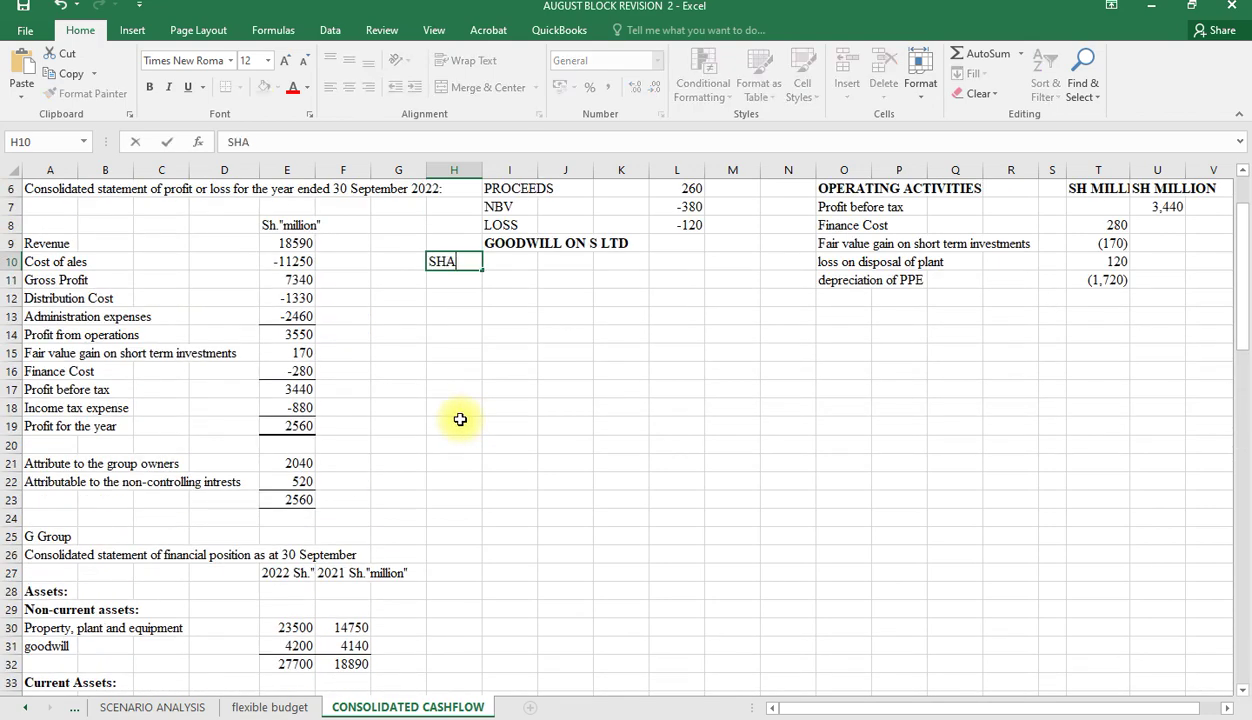
pyautogui.write('RE EXCHARE')
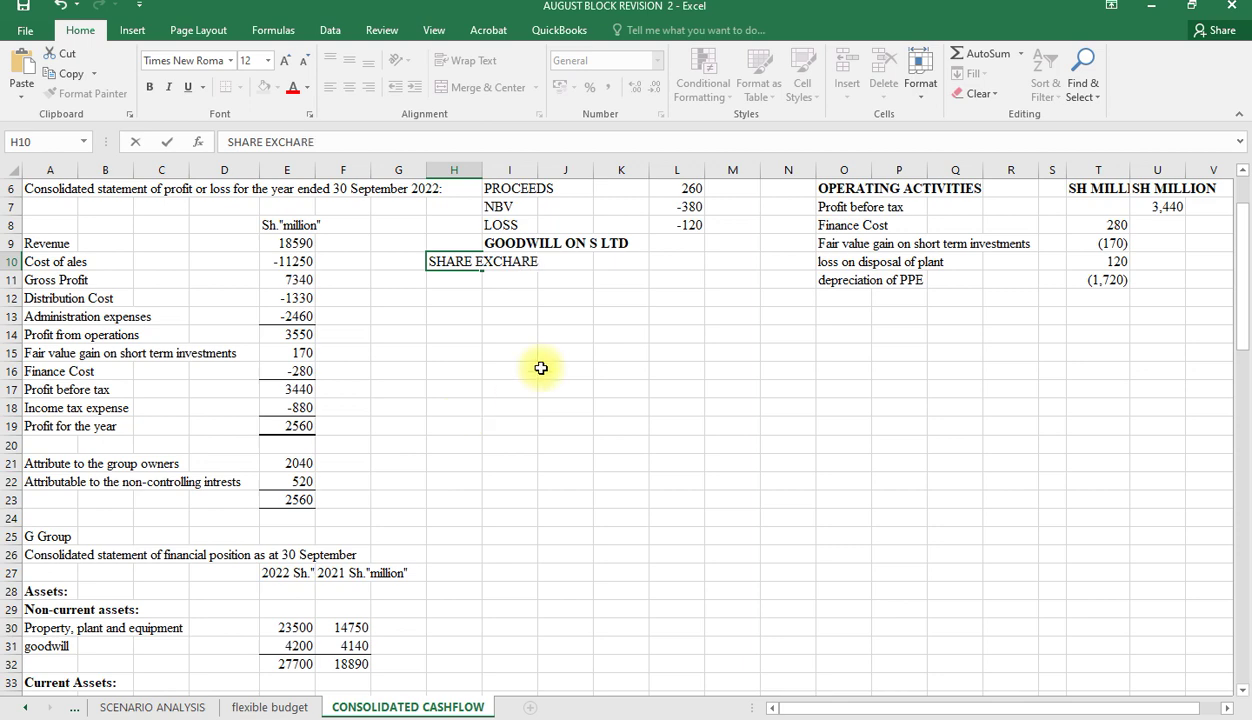
# Step: Calculate the share exchange consideration in L10 with the formula =100*0.75*2/3*30
pyautogui.click(669, 263)
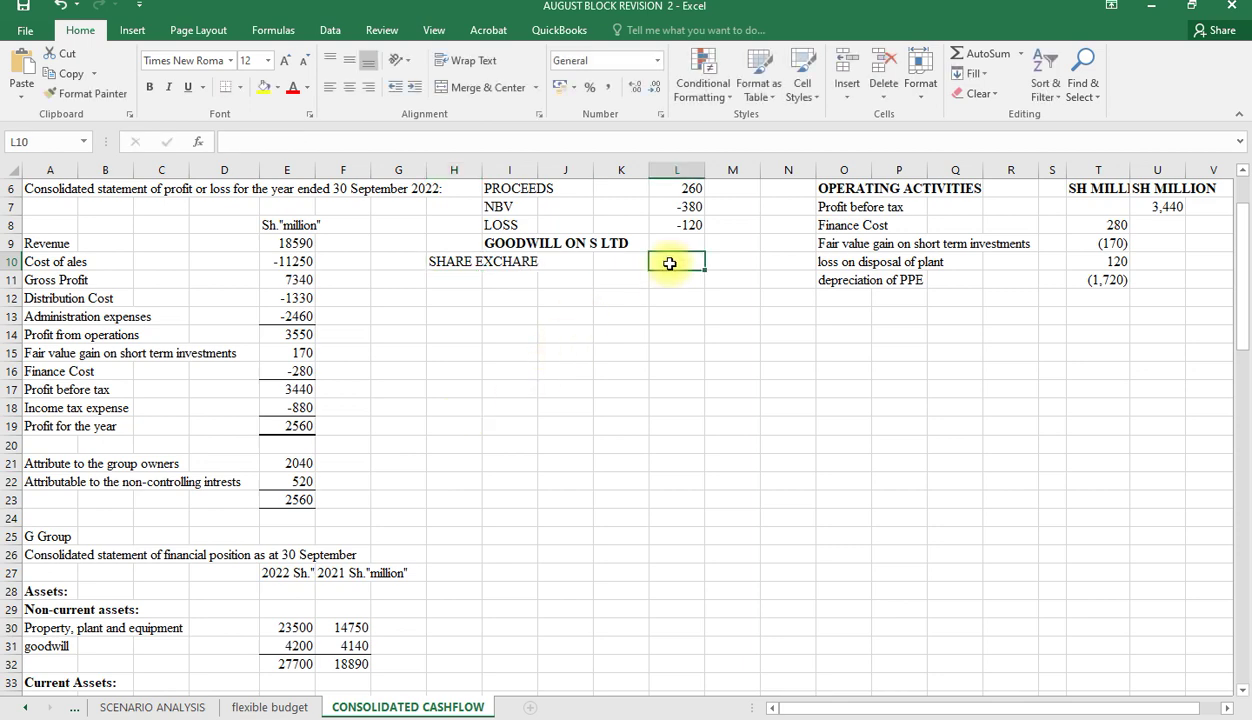
pyautogui.write('=100')
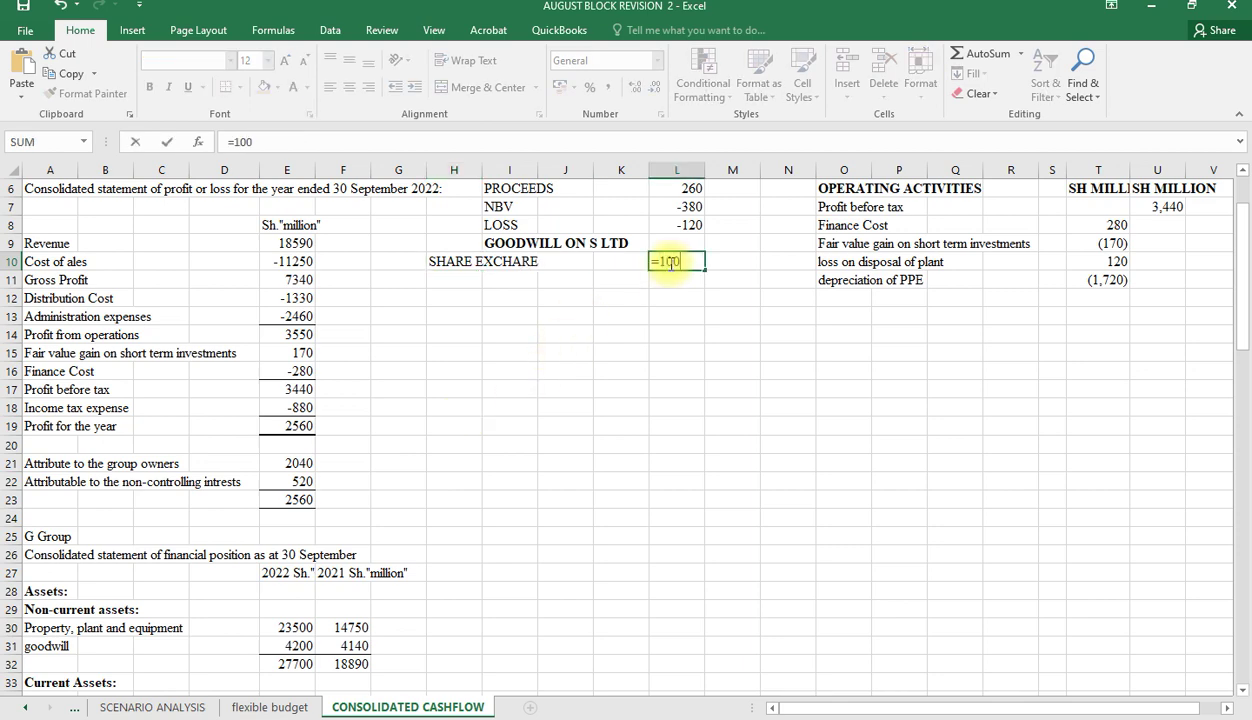
pyautogui.write('*0.75*2/3')
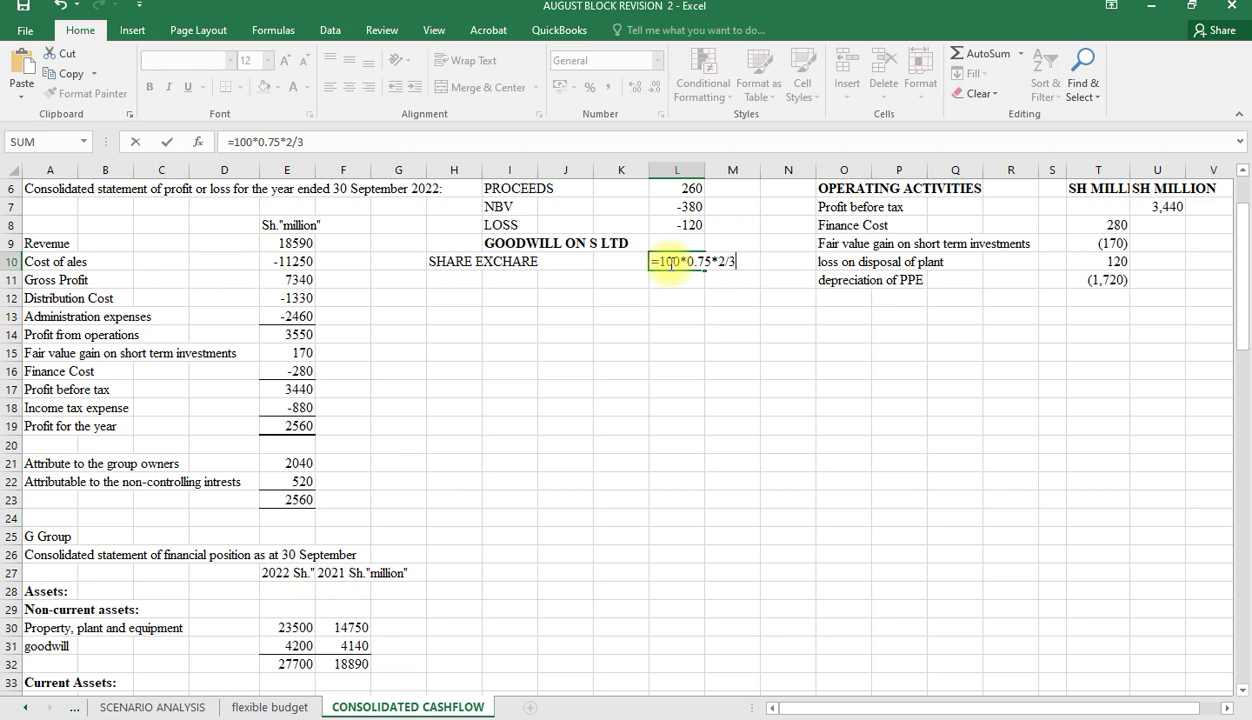
pyautogui.write('*30')
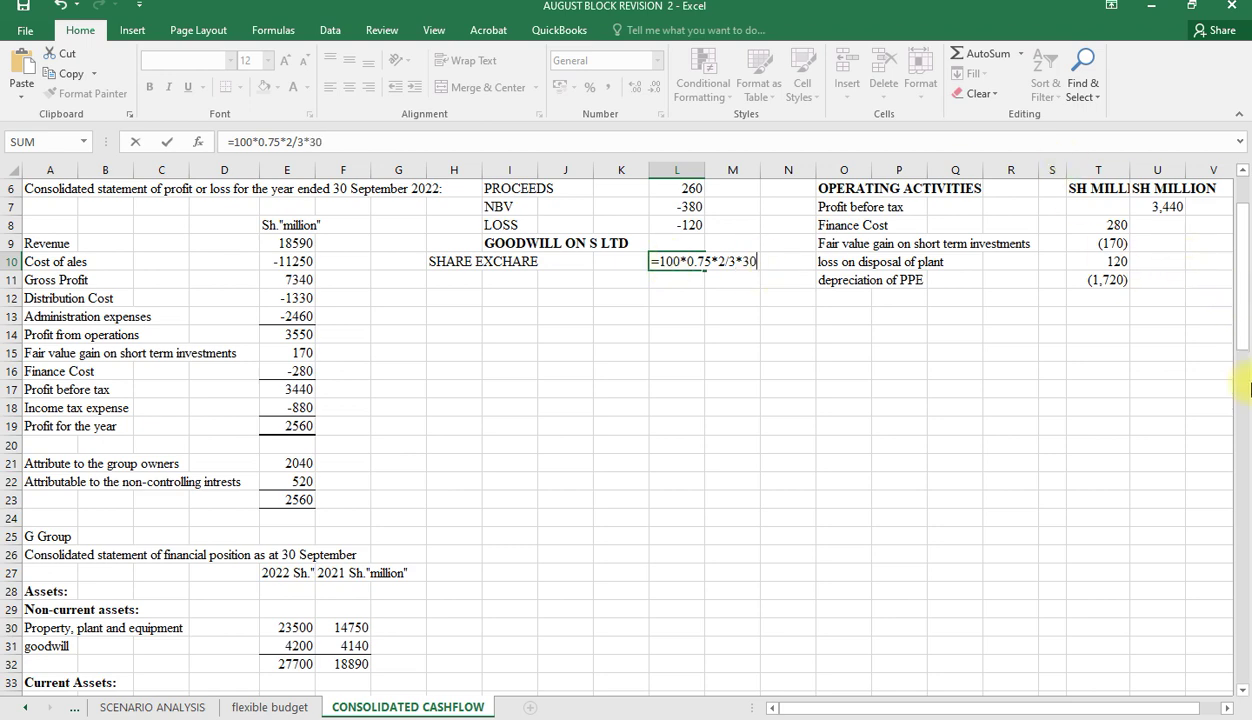
pyautogui.moveTo(1247, 307); pyautogui.dragTo(1238, 531)
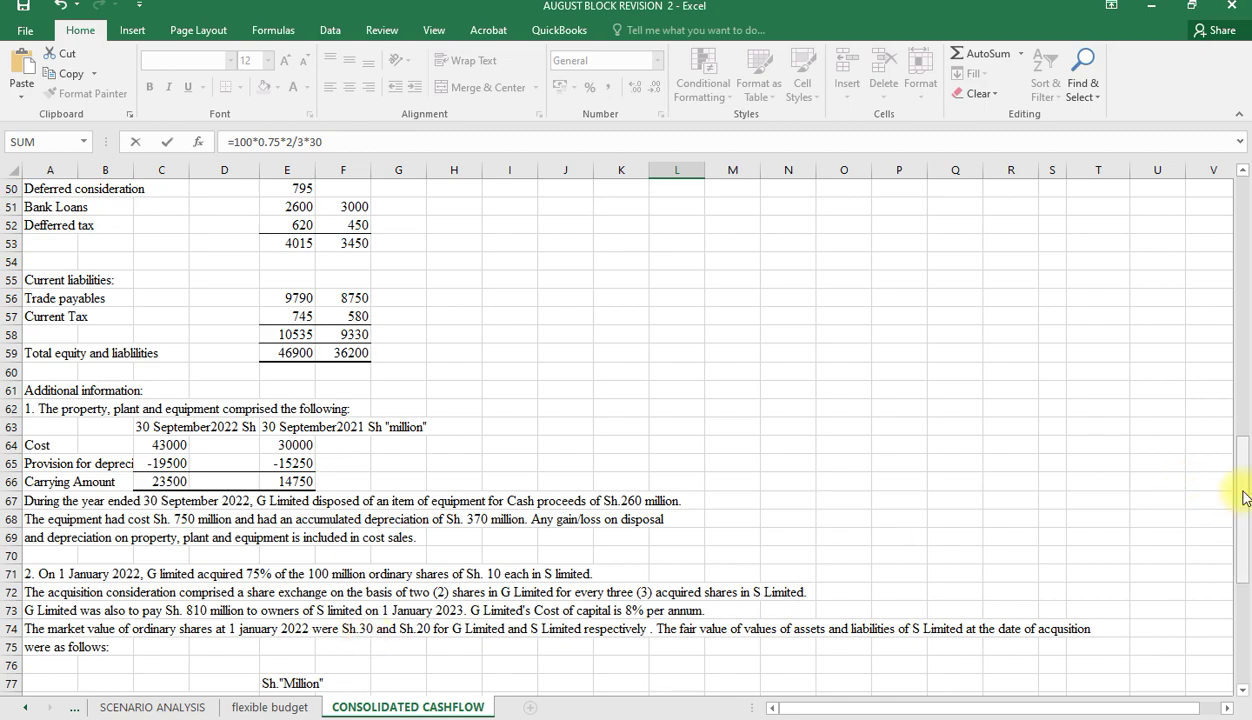
pyautogui.moveTo(1244, 495); pyautogui.dragTo(1188, 279)
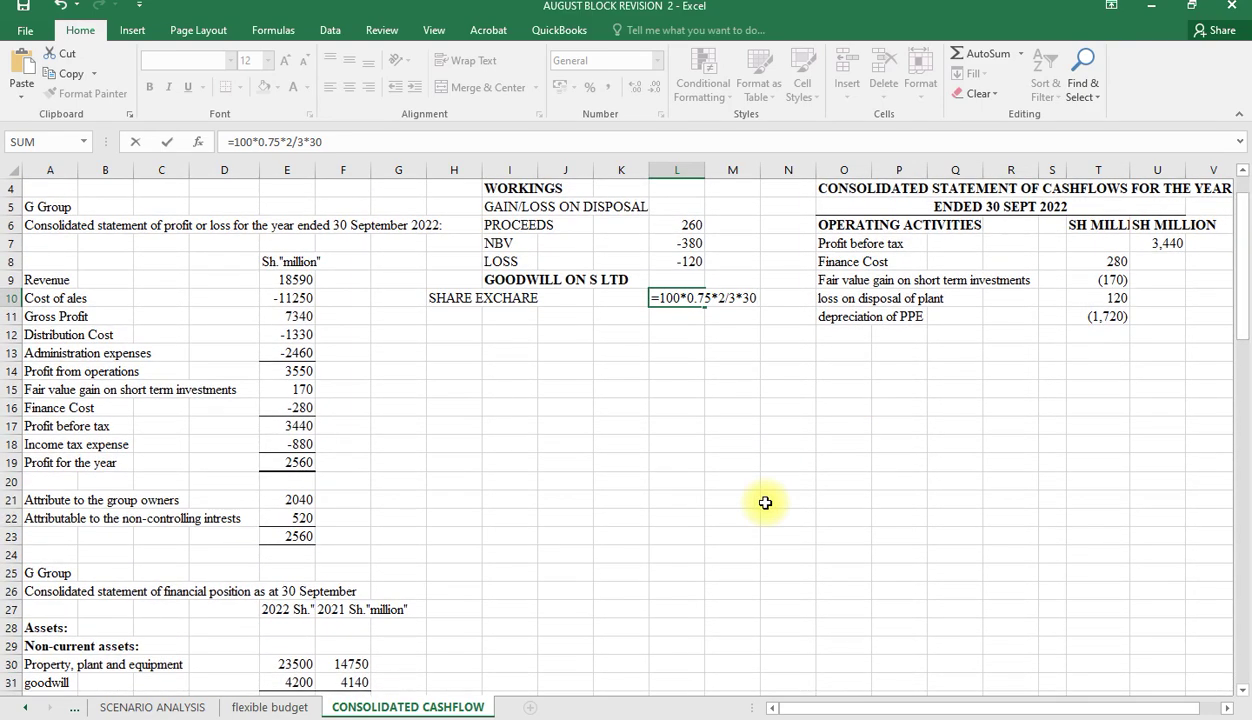
pyautogui.press('Return')
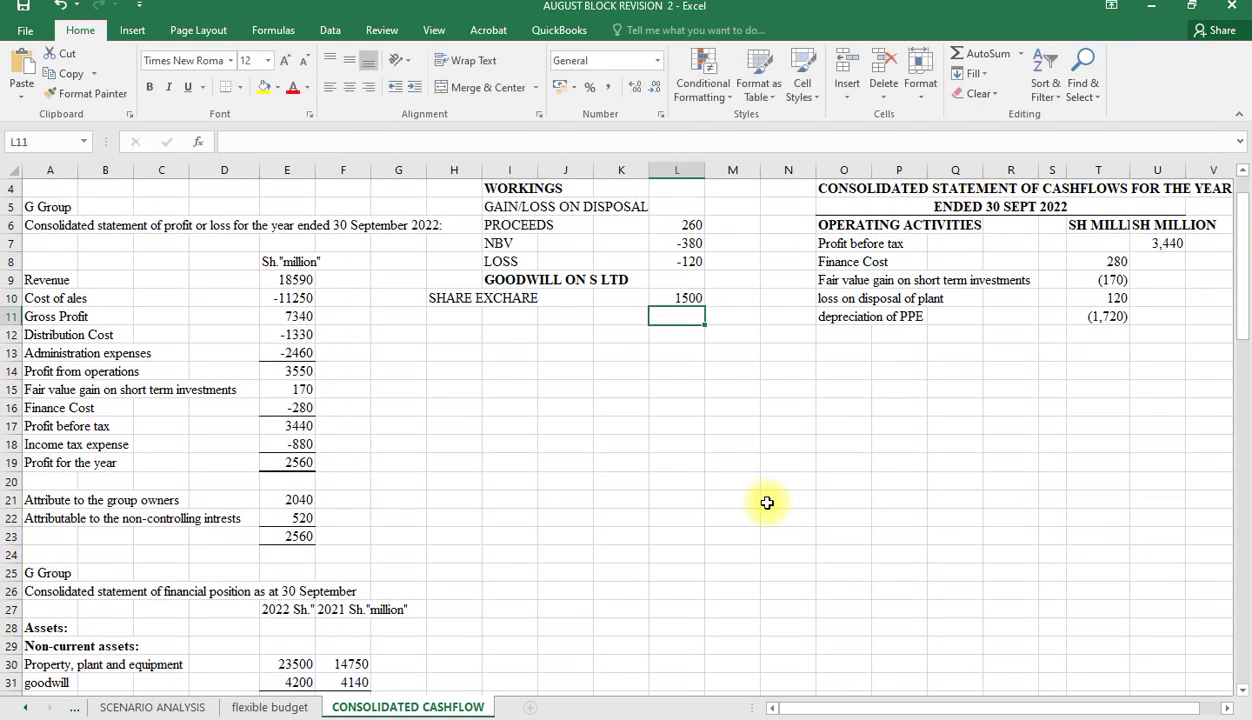
# Step: Enter the label "DEFFERED PAYMENT" in H11, below the share exchange line
pyautogui.click(443, 316)
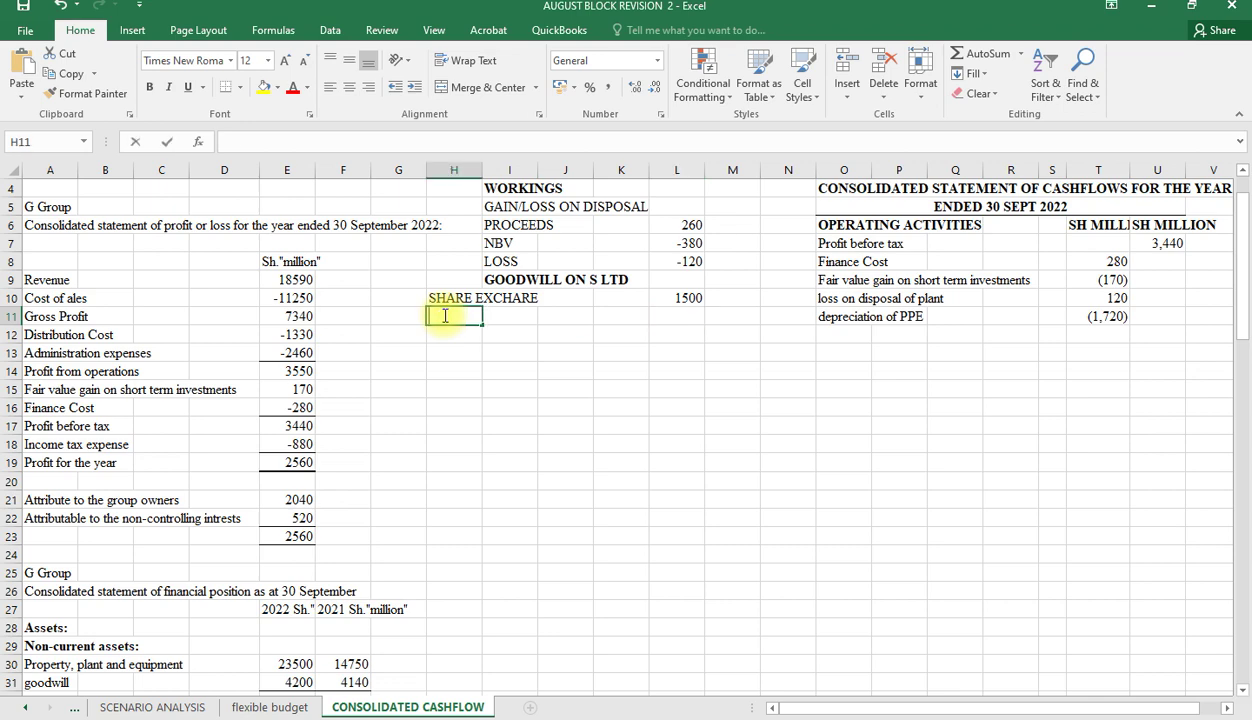
pyautogui.write('DEFFE')
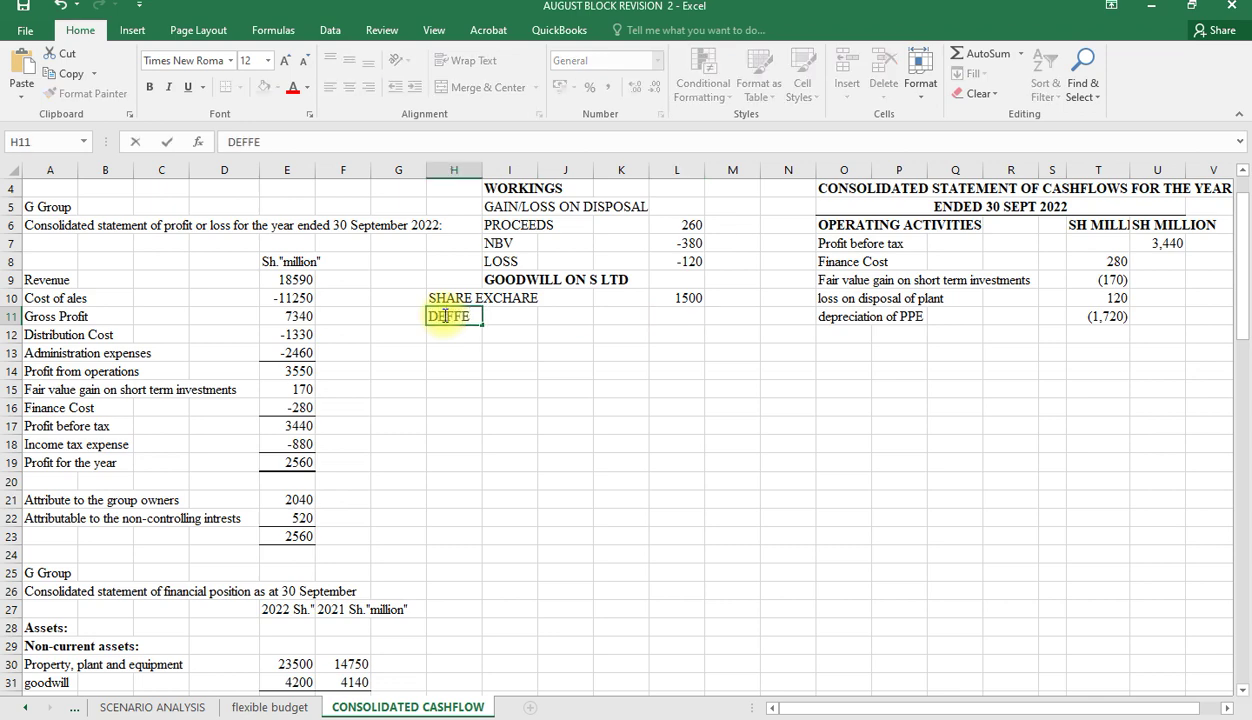
pyautogui.write('RED PAYE')
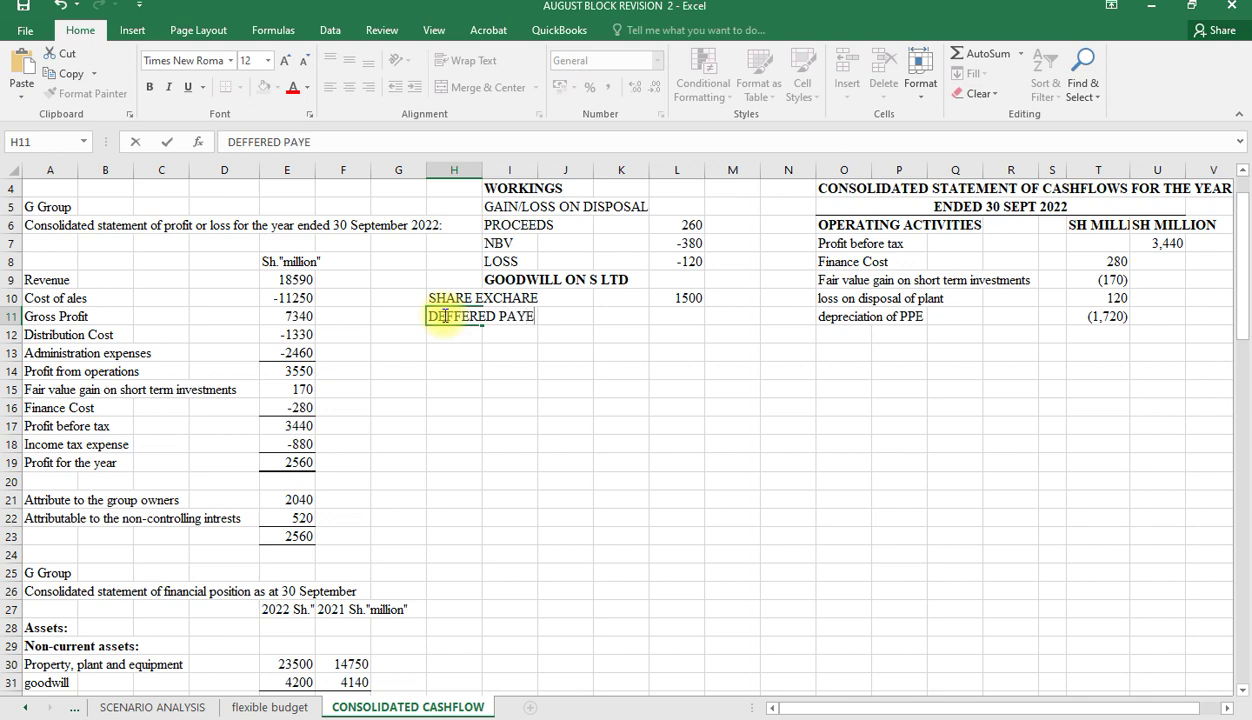
pyautogui.press('BackSpace')
pyautogui.write('MENT')
pyautogui.click(676, 312)
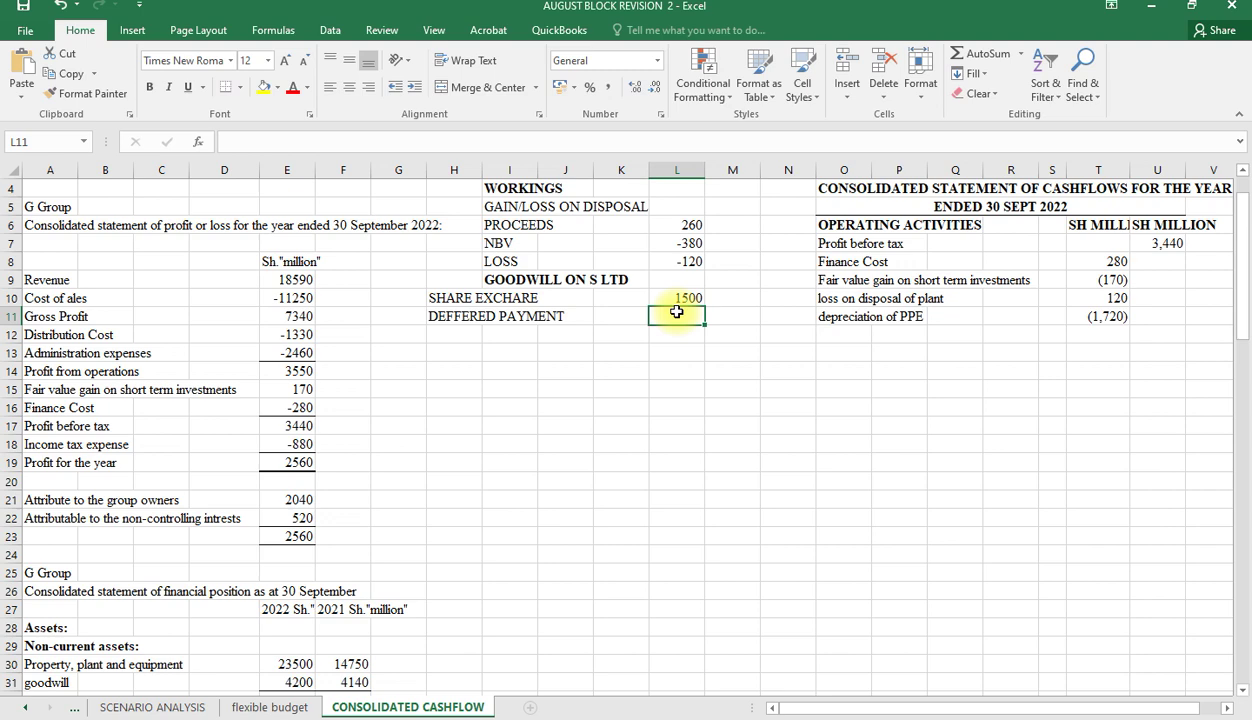
pyautogui.write('=')
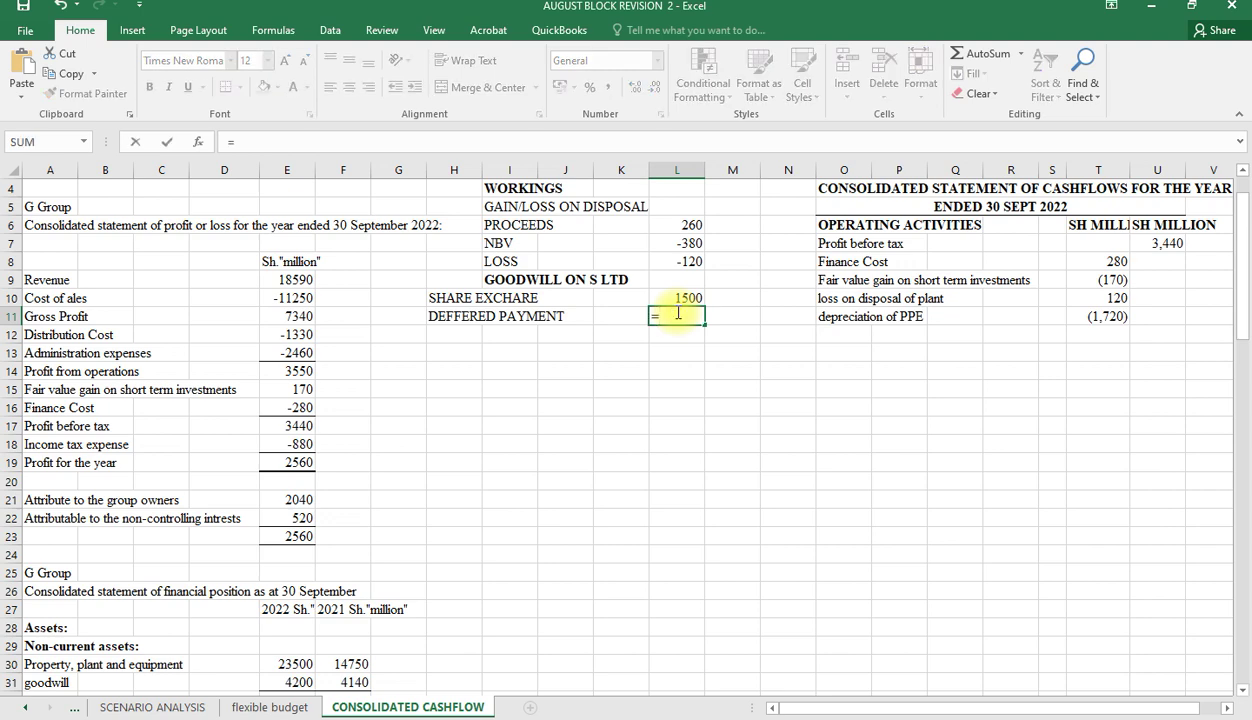
pyautogui.scroll(-16, 704, 465)
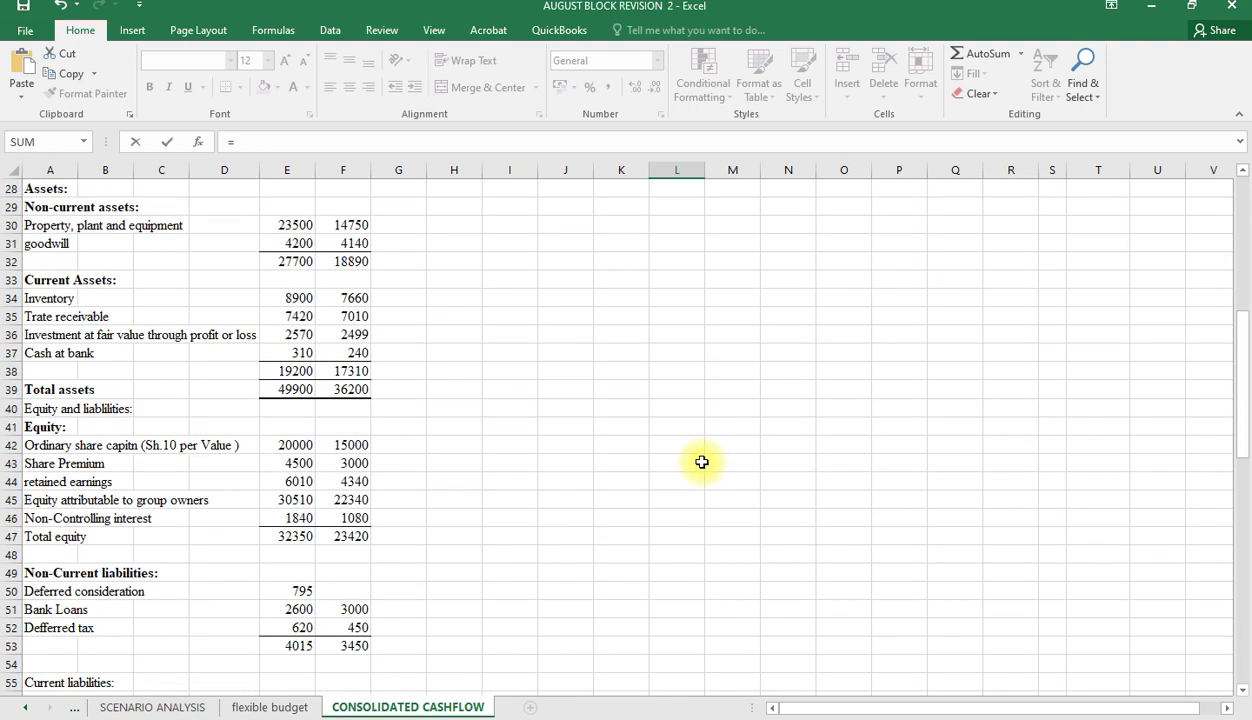
pyautogui.scroll(-2, 702, 463)
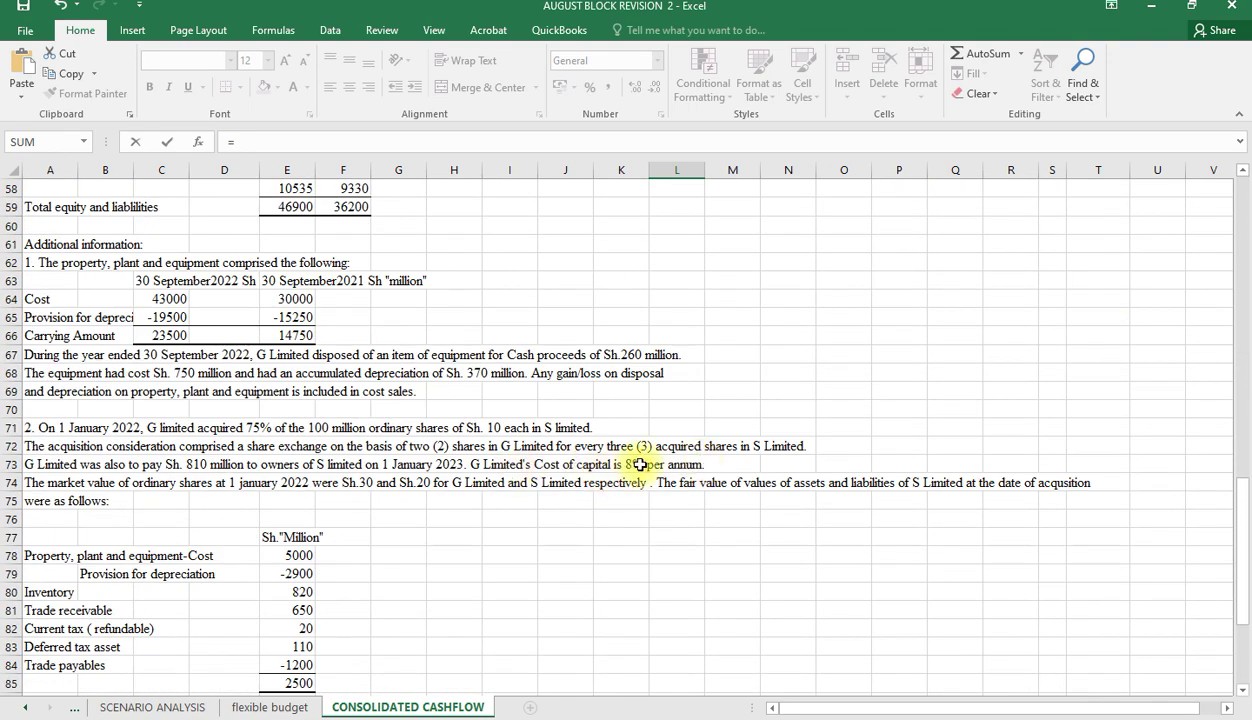
pyautogui.scroll(3, 618, 463)
pyautogui.click(499, 462)
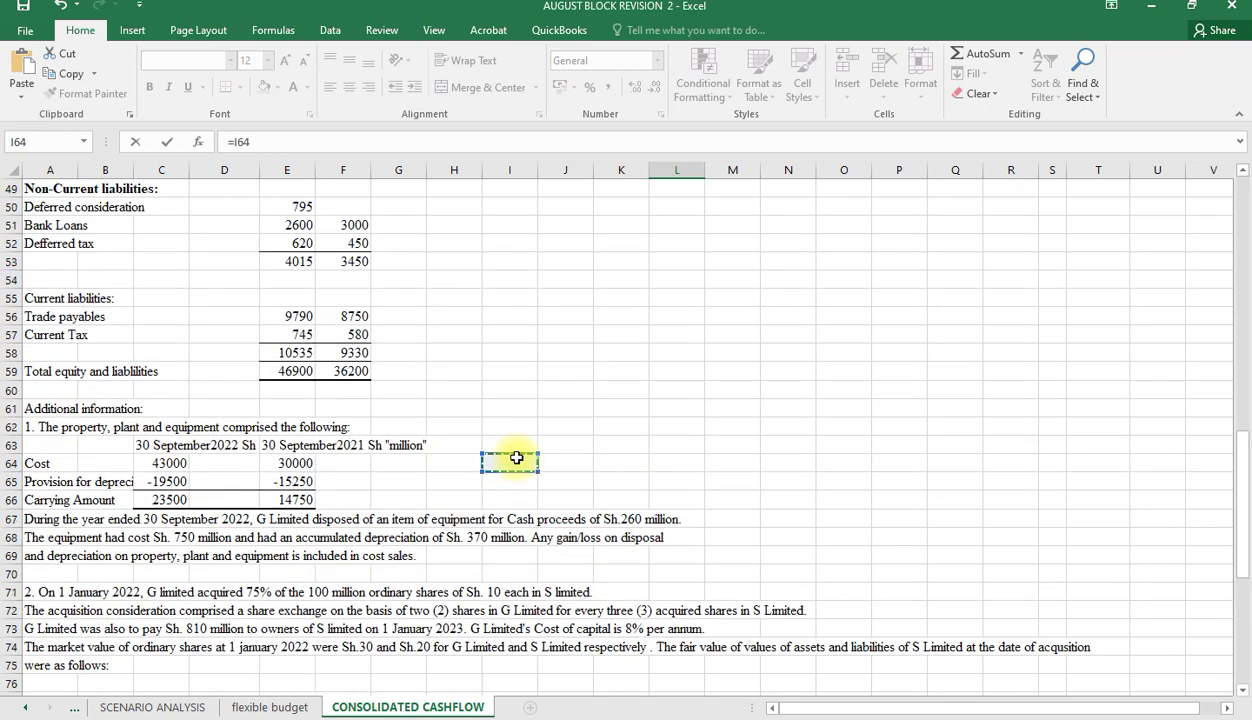
pyautogui.click(272, 133)
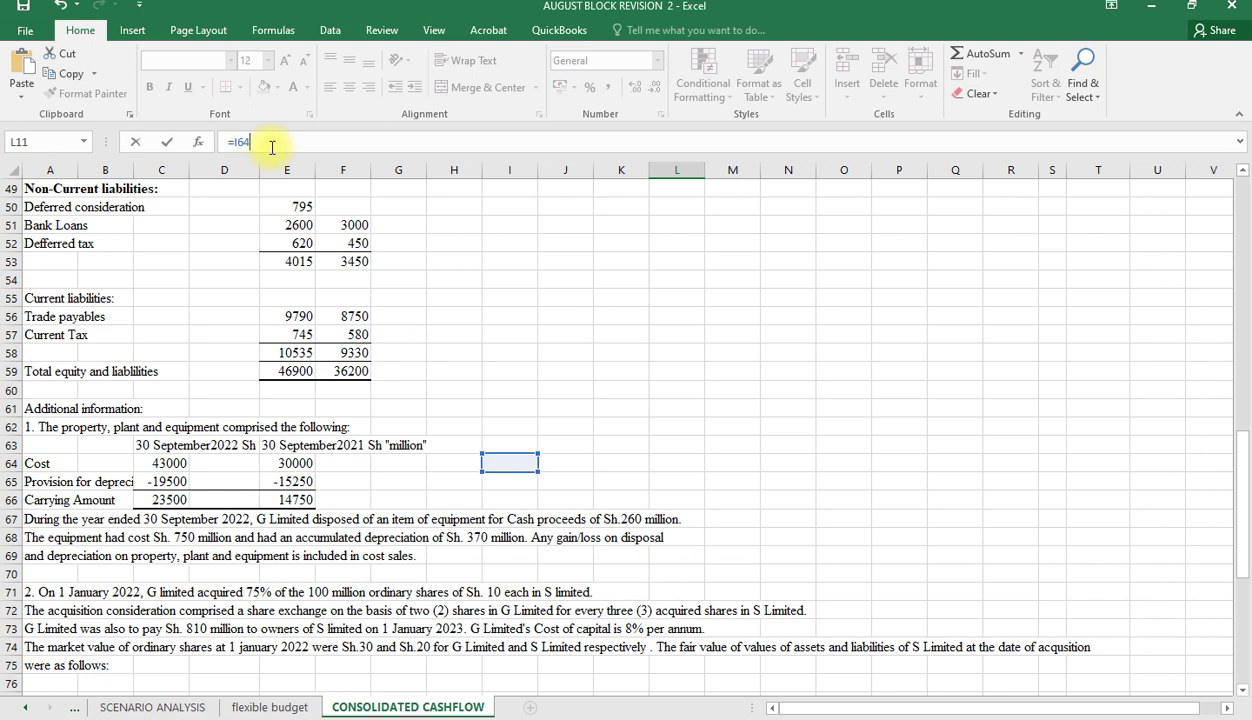
pyautogui.press('BackSpace')
pyautogui.press('BackSpace')
pyautogui.press('BackSpace')
pyautogui.press('BackSpace')
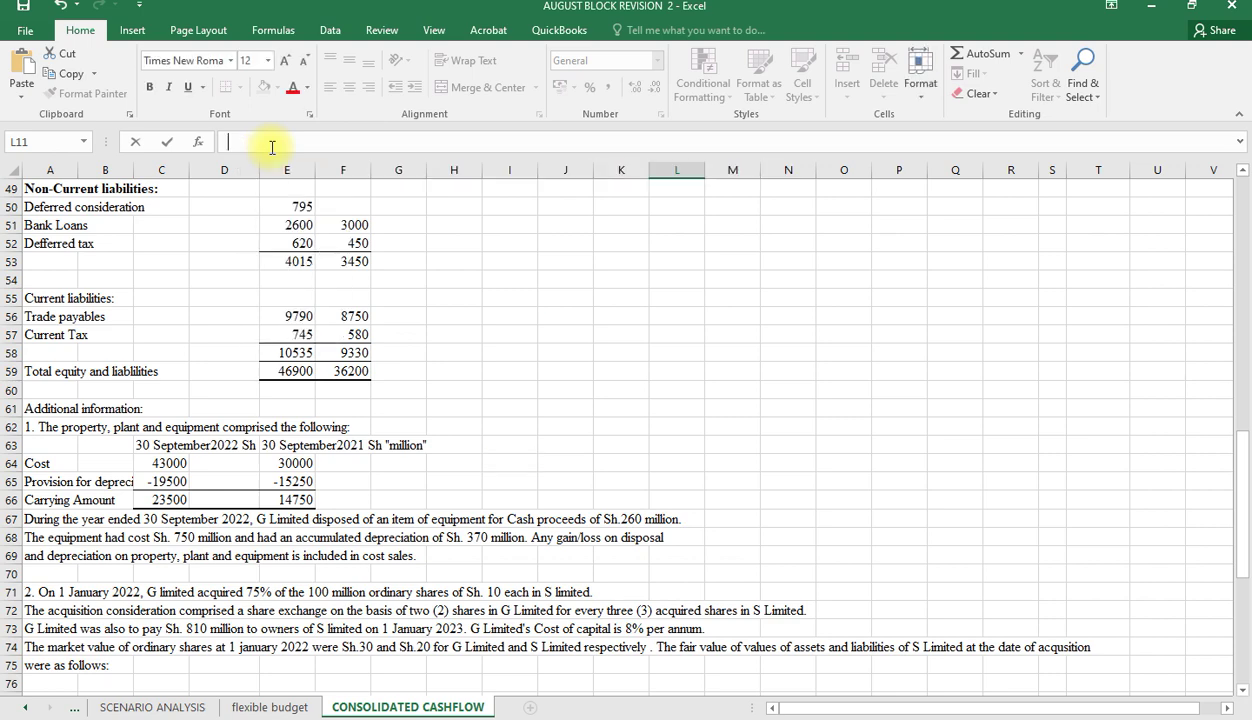
pyautogui.click(508, 463)
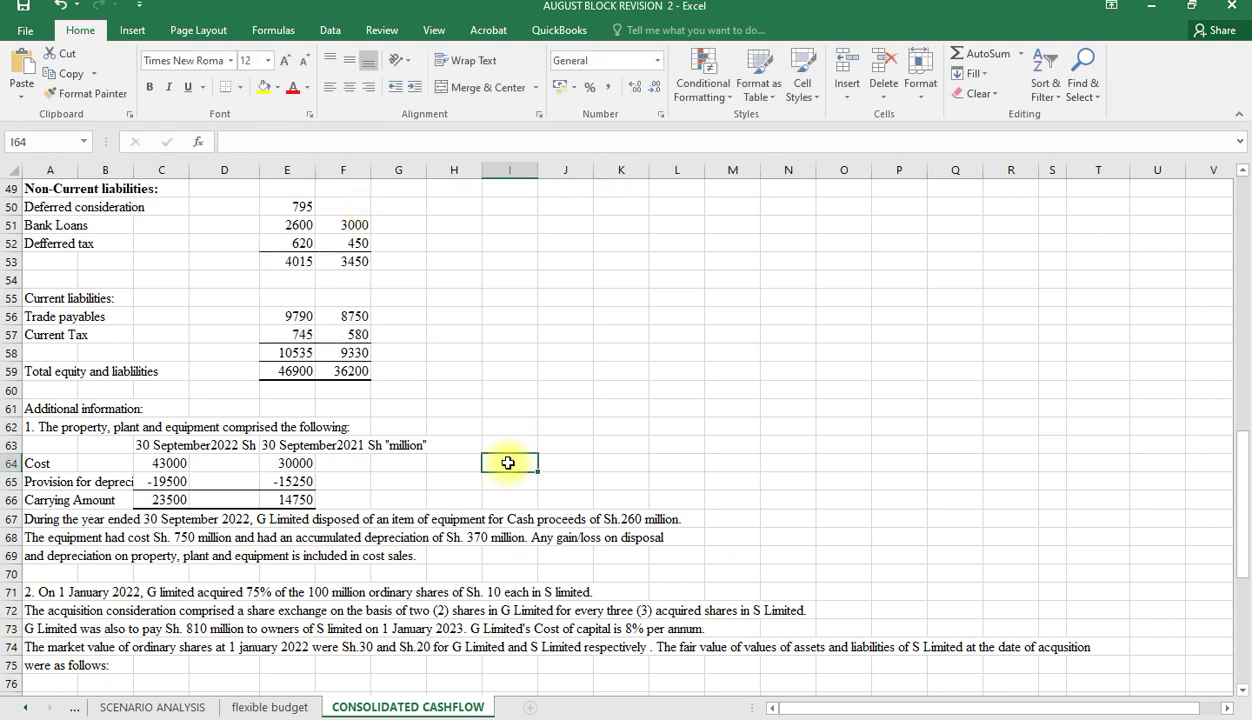
# Step: Start a deferred payment working beside the property cost figures: label H64 "DEFFRED PMT" and enter 810 in J64
pyautogui.click(442, 467)
pyautogui.write('D')
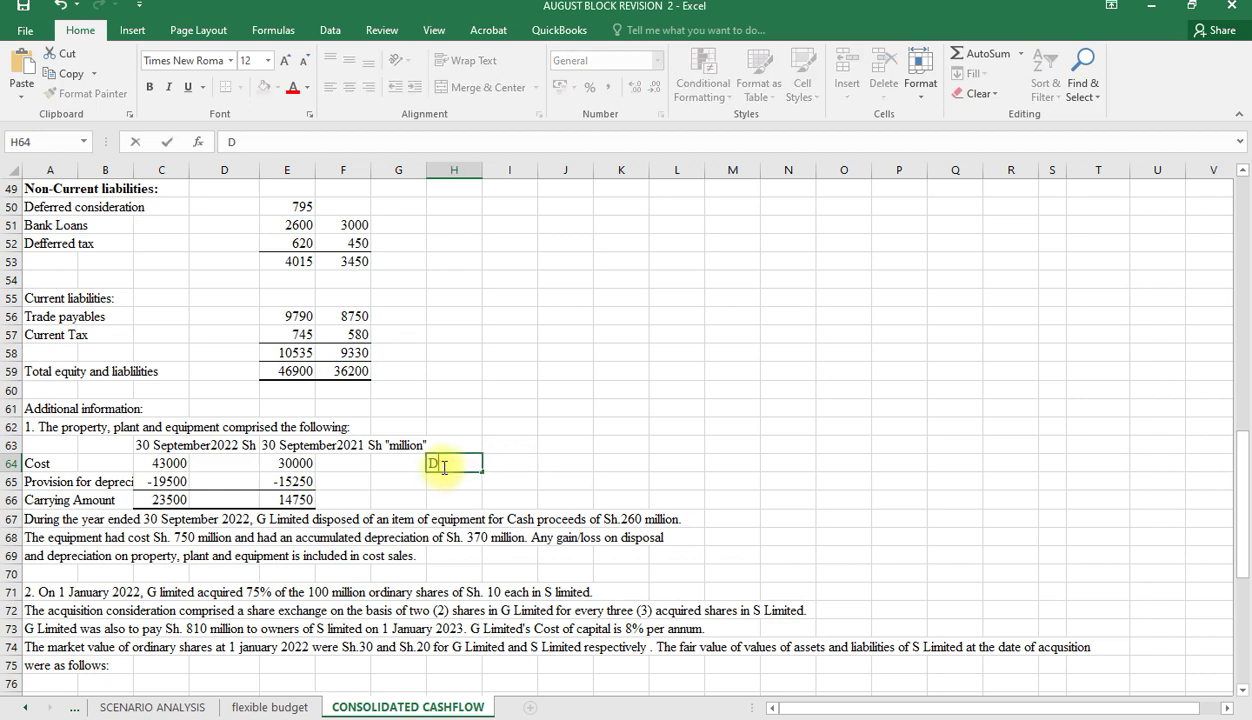
pyautogui.write('EFFRED P')
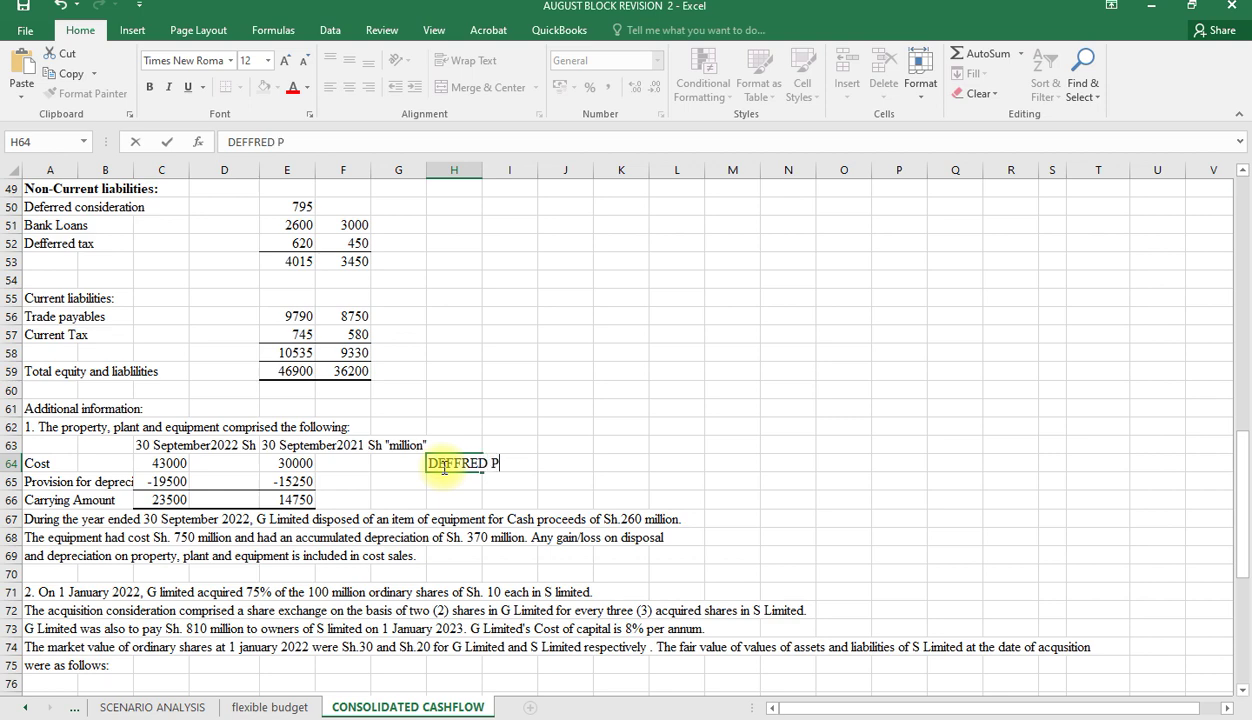
pyautogui.write('AM')
pyautogui.press('BackSpace')
pyautogui.write('YME')
pyautogui.press('BackSpace')
pyautogui.press('BackSpace')
pyautogui.press('BackSpace')
pyautogui.write('M')
pyautogui.click(565, 468)
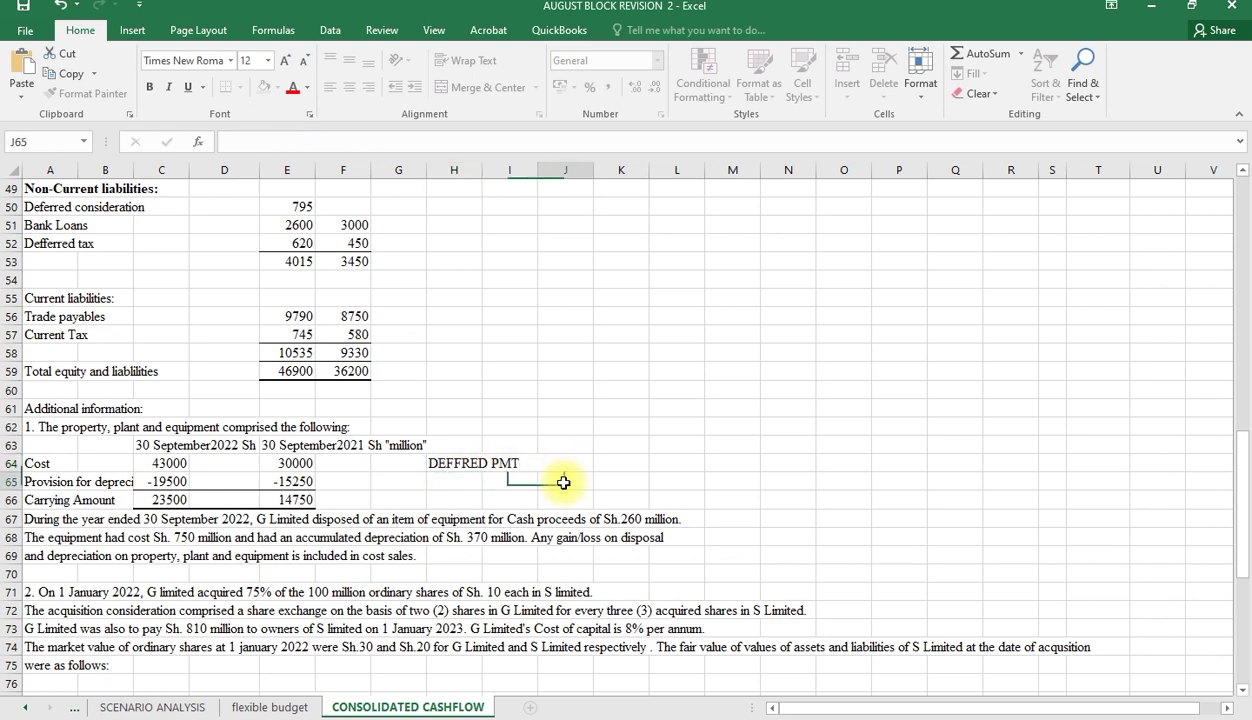
pyautogui.write('810')
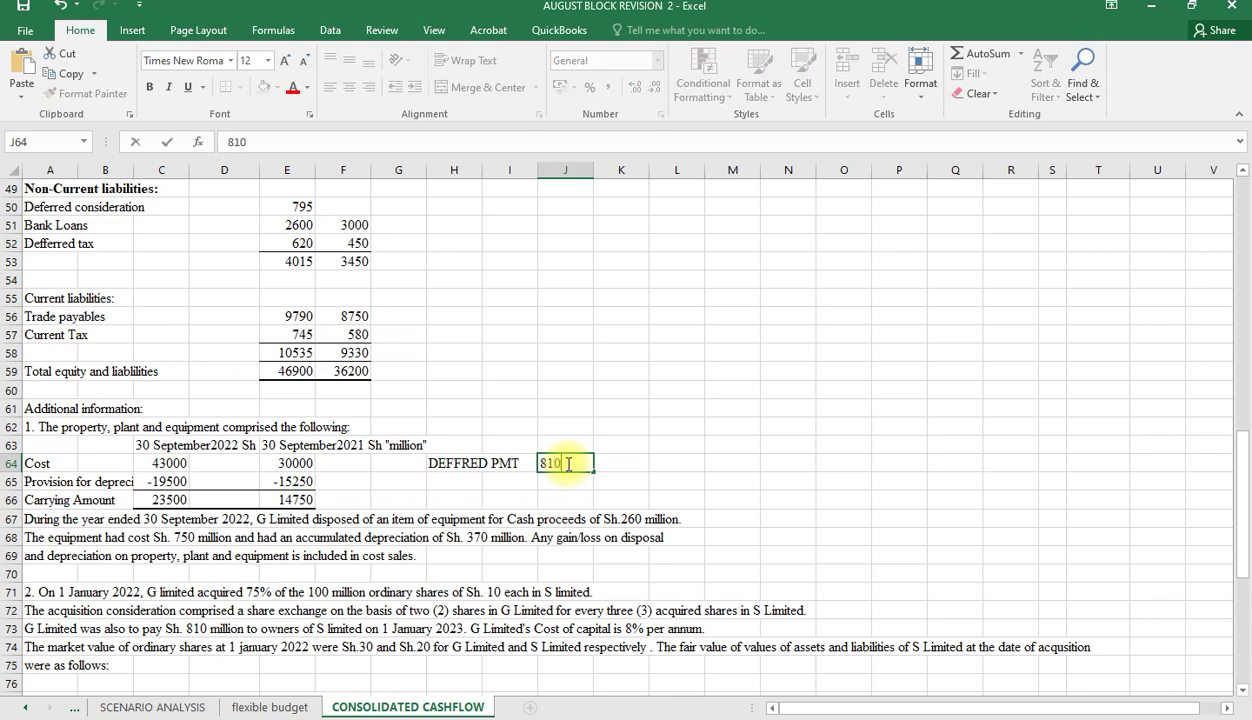
# Step: Label I65 "RATE" and enter the cost of capital as =8% in J65
pyautogui.click(494, 478)
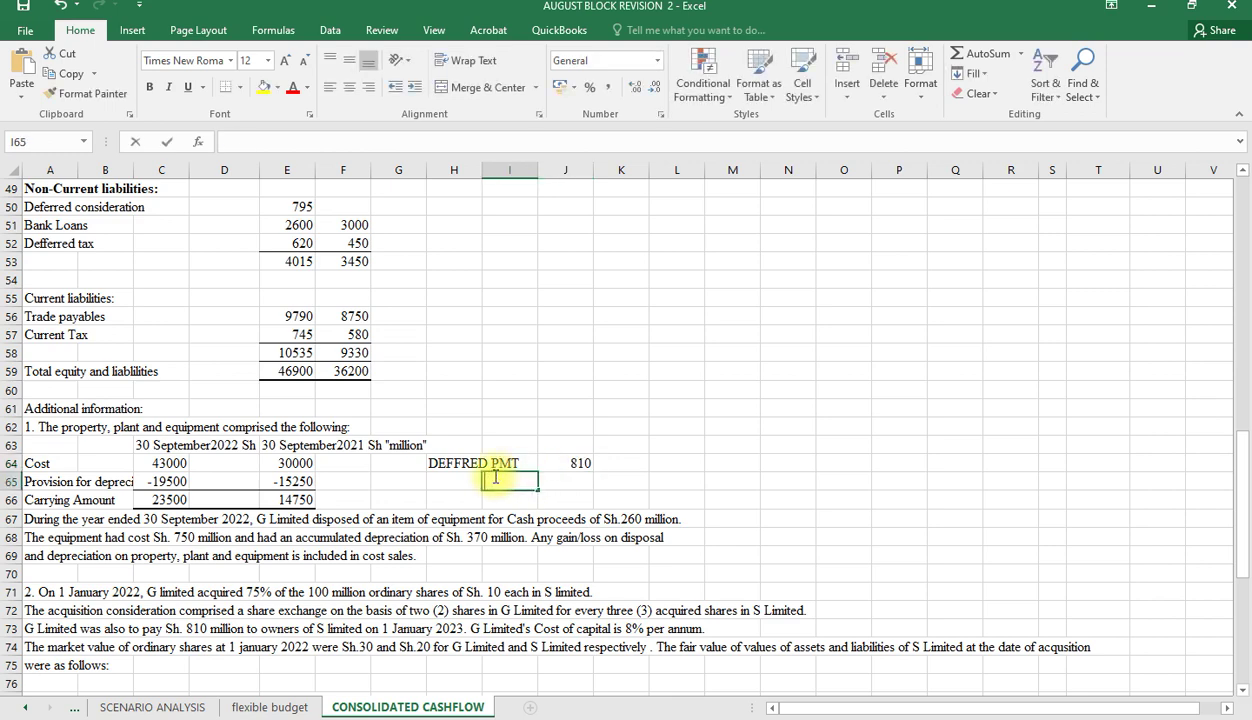
pyautogui.write('RATE')
pyautogui.click(582, 482)
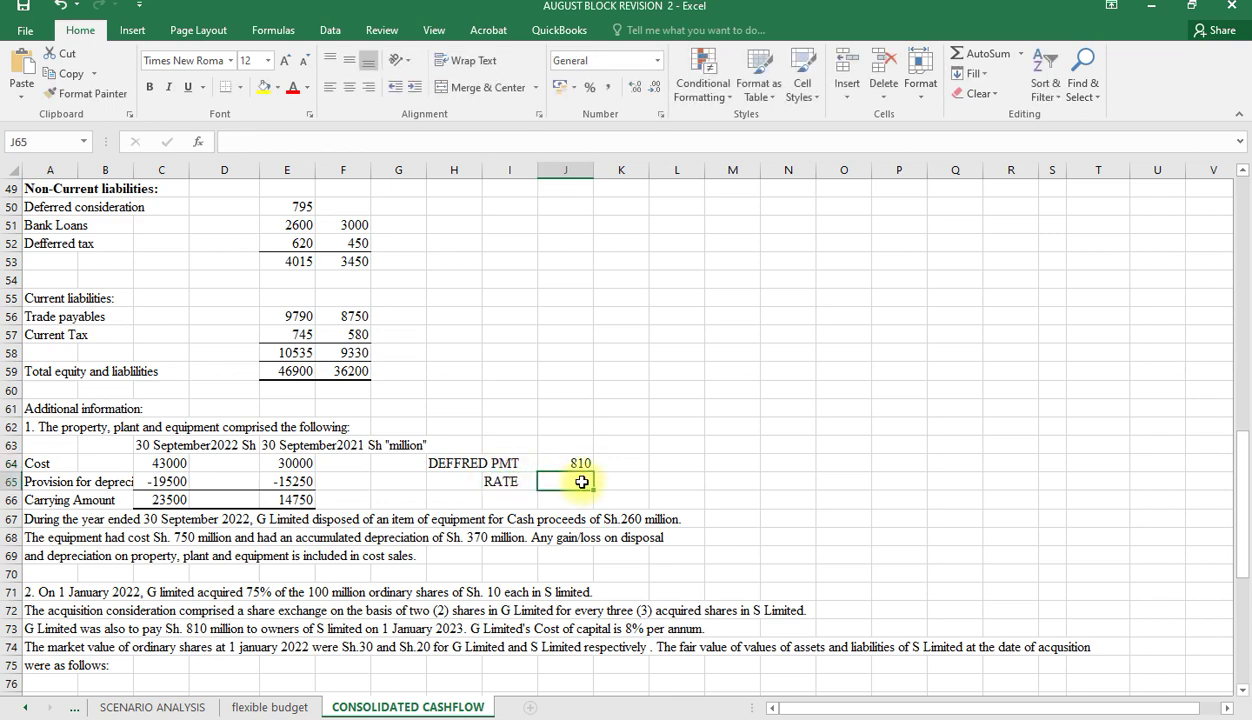
pyautogui.write('=')
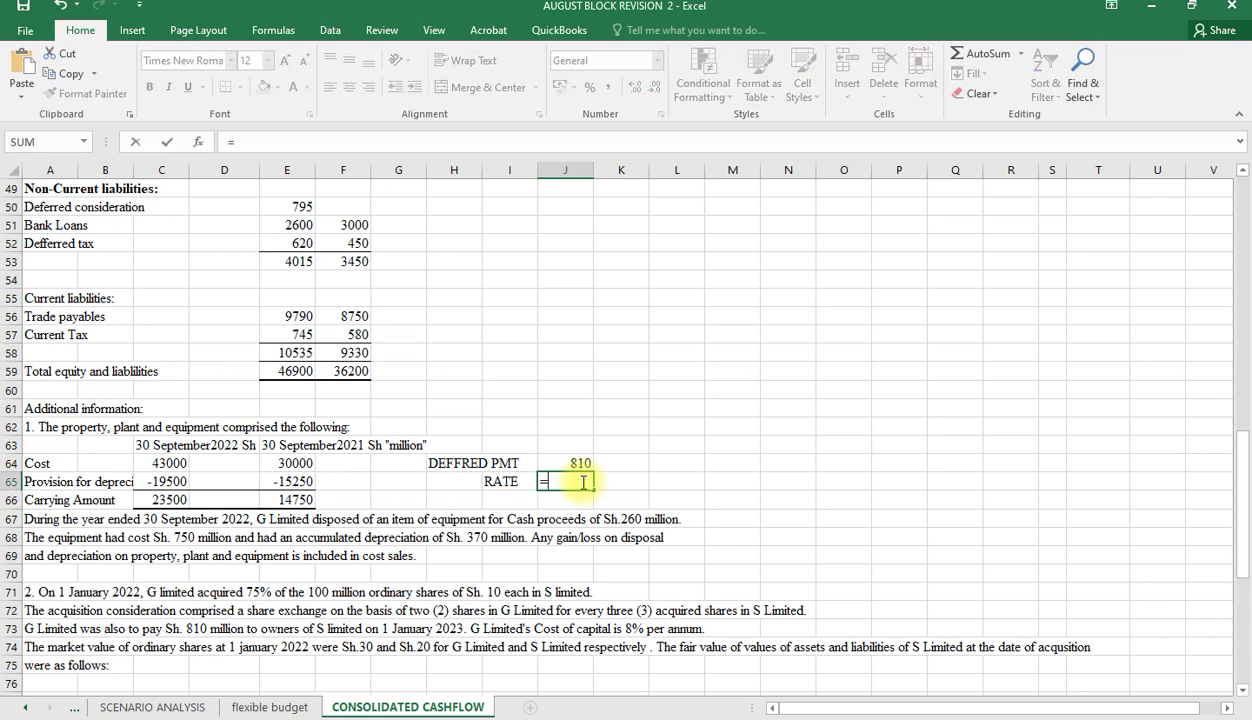
pyautogui.write('8%')
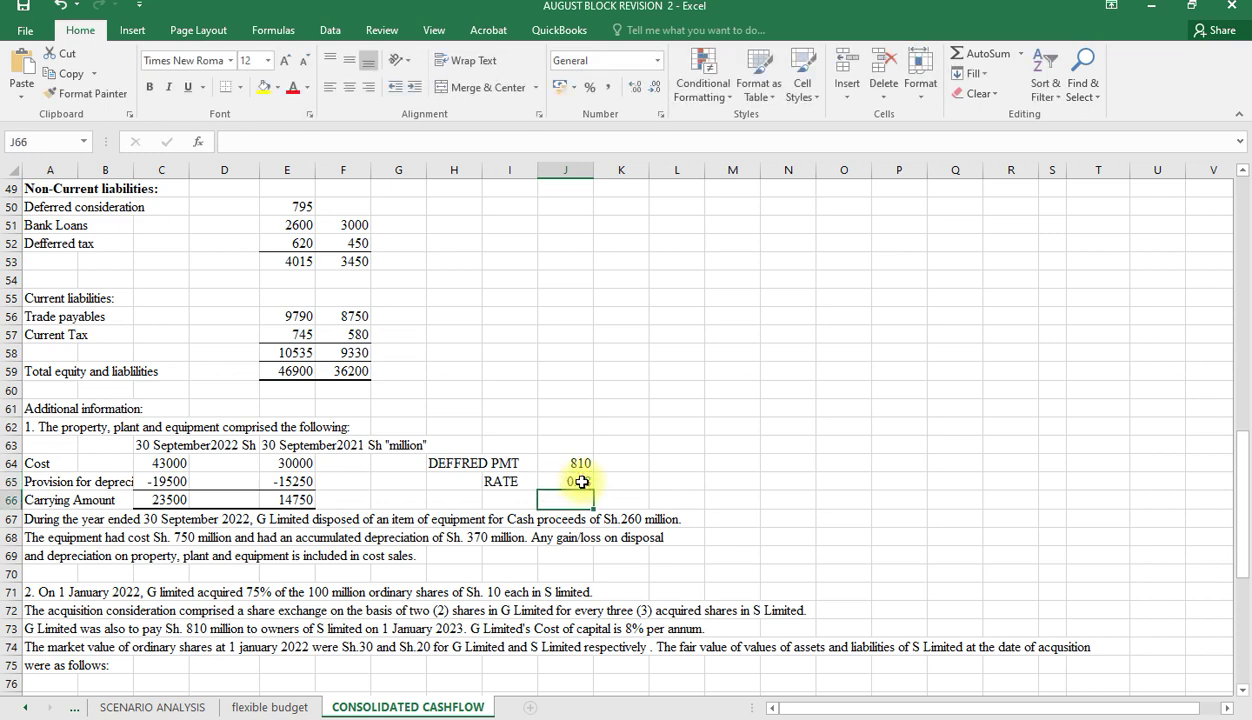
pyautogui.hotkey('ctrl', 'Return')
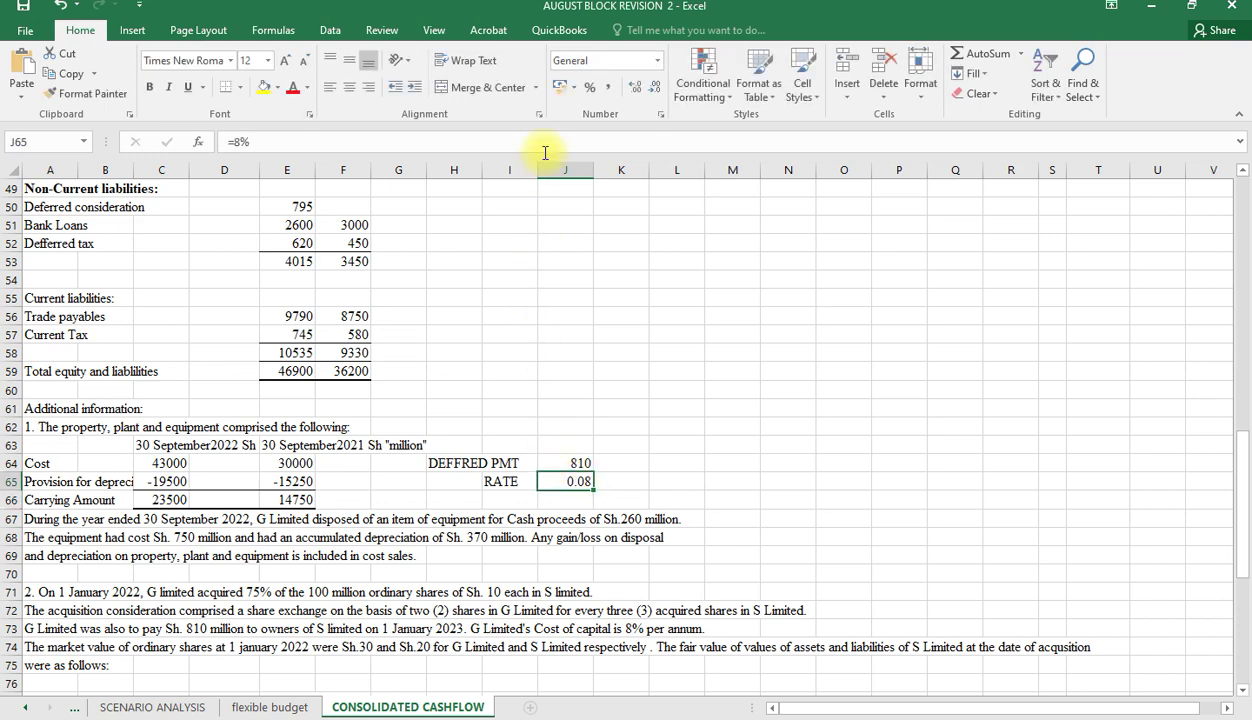
# Step: Format the rate in J65 as a percentage
pyautogui.click(589, 87)
pyautogui.scroll(3, 699, 480)
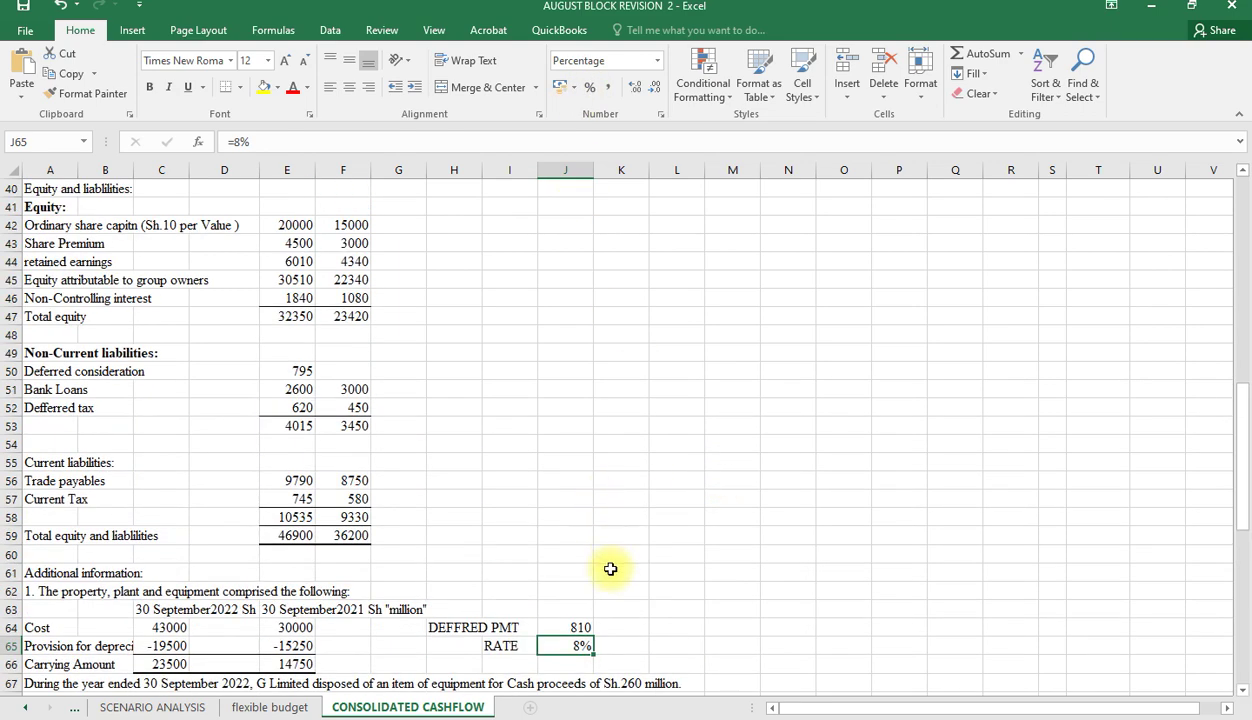
pyautogui.scroll(-2, 609, 567)
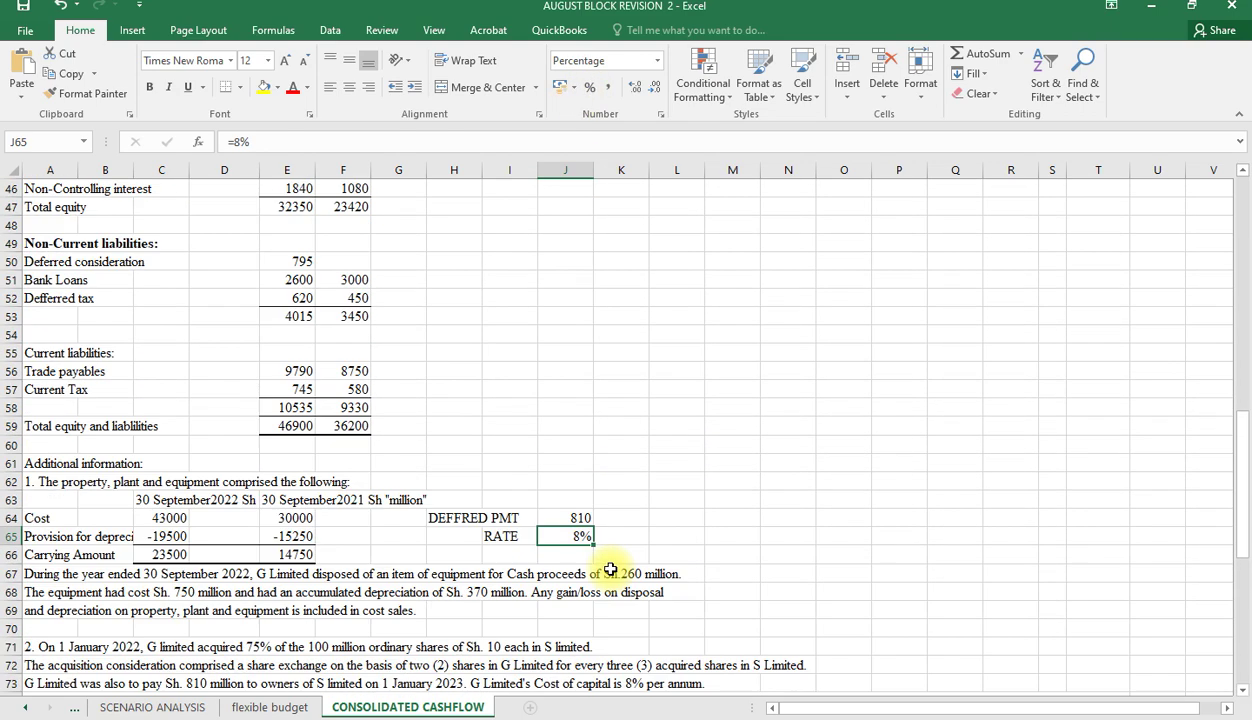
# Step: Label I66 "TIME" below the rate and enter 1 in J66
pyautogui.click(503, 557)
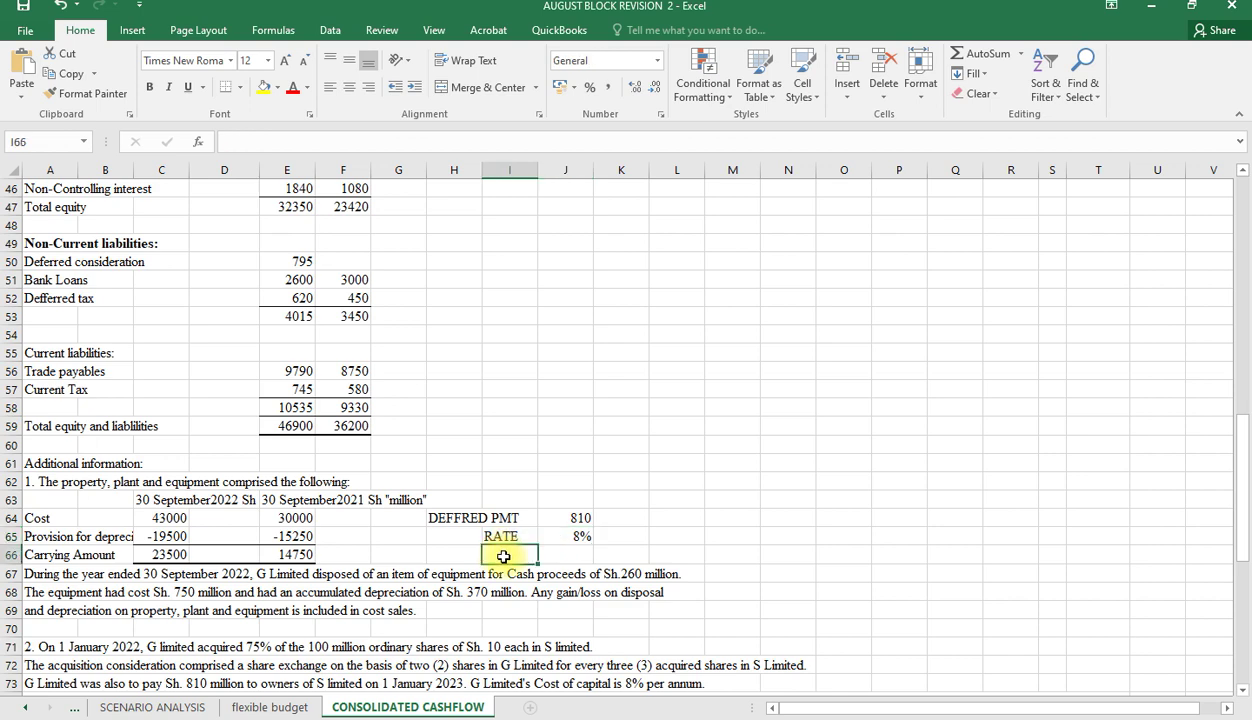
pyautogui.write('T')
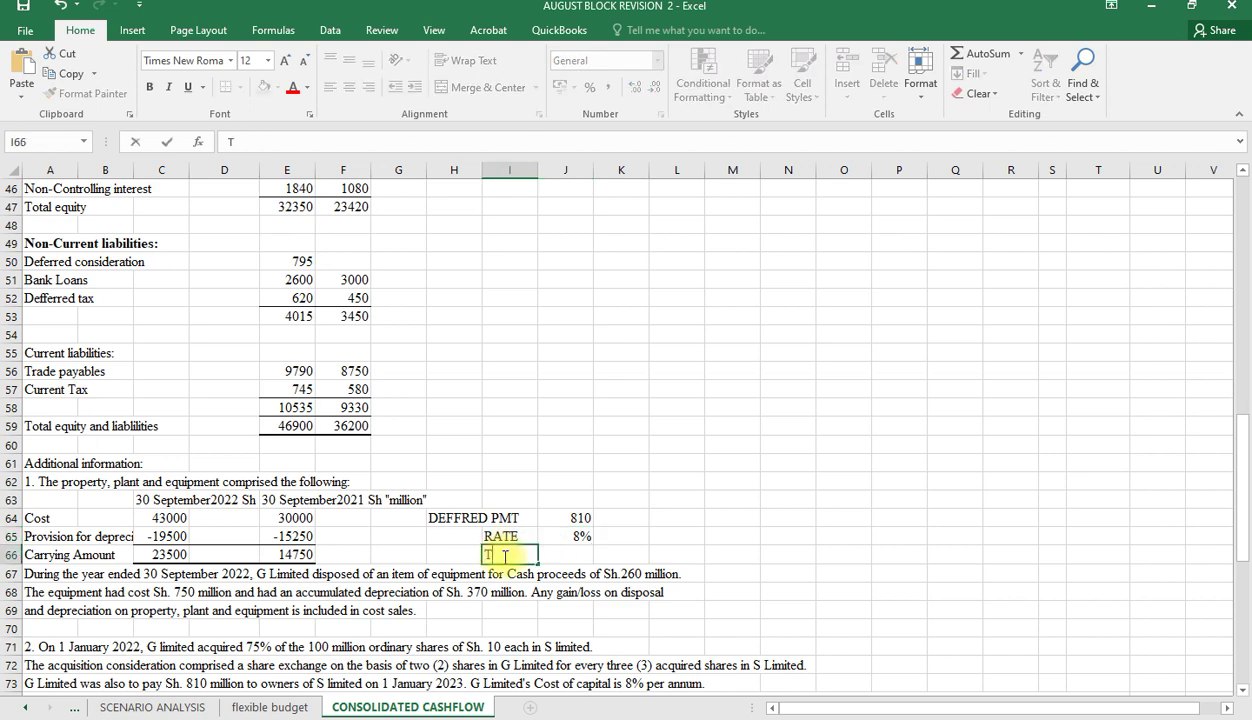
pyautogui.write('IME')
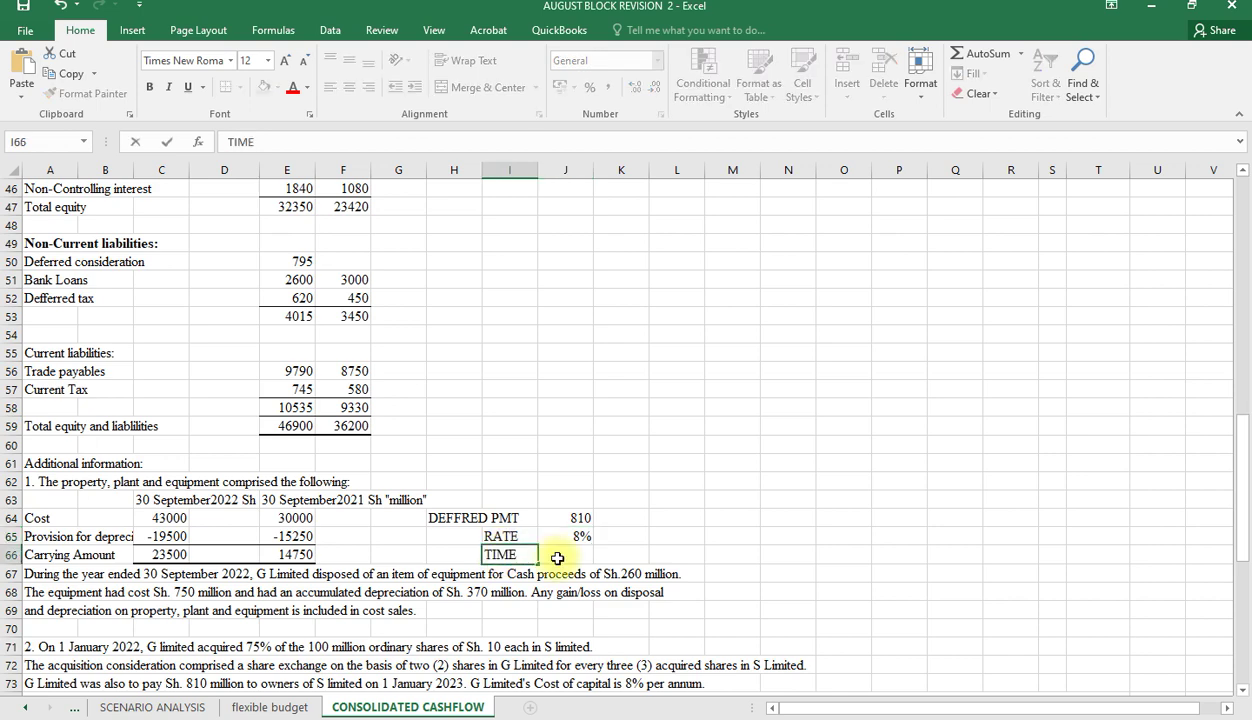
pyautogui.click(566, 557)
pyautogui.write('1')
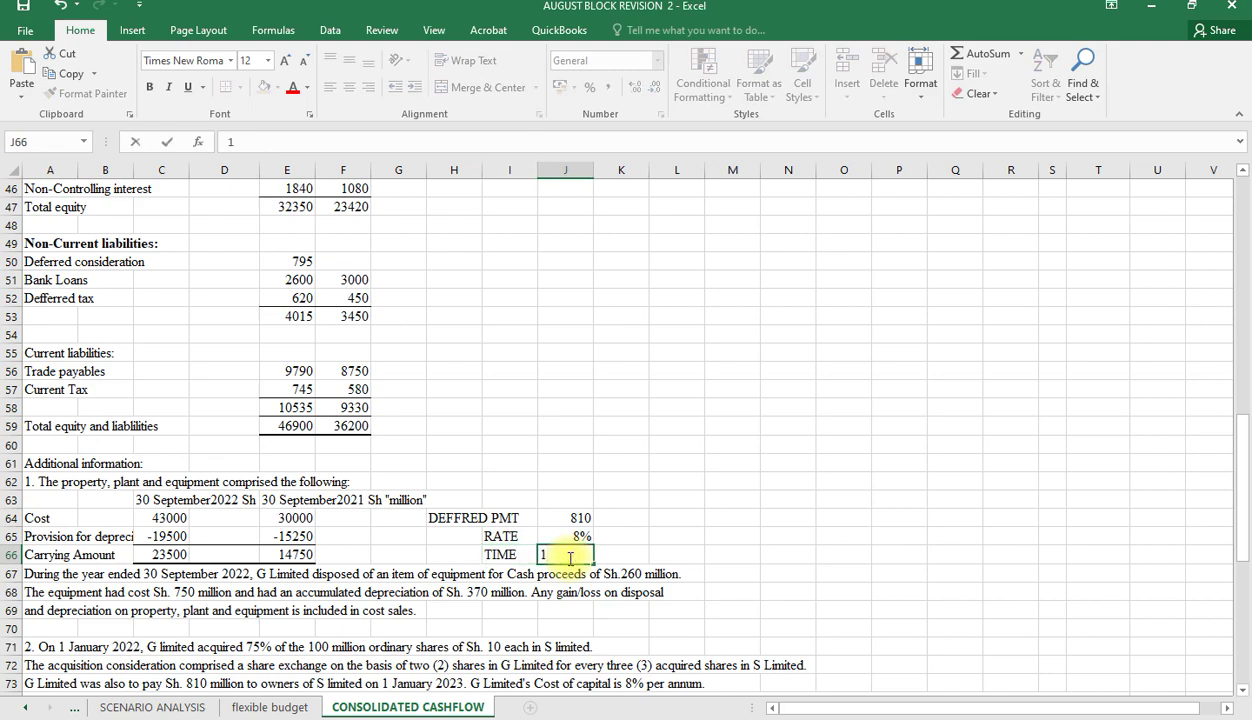
pyautogui.scroll(13, 595, 519)
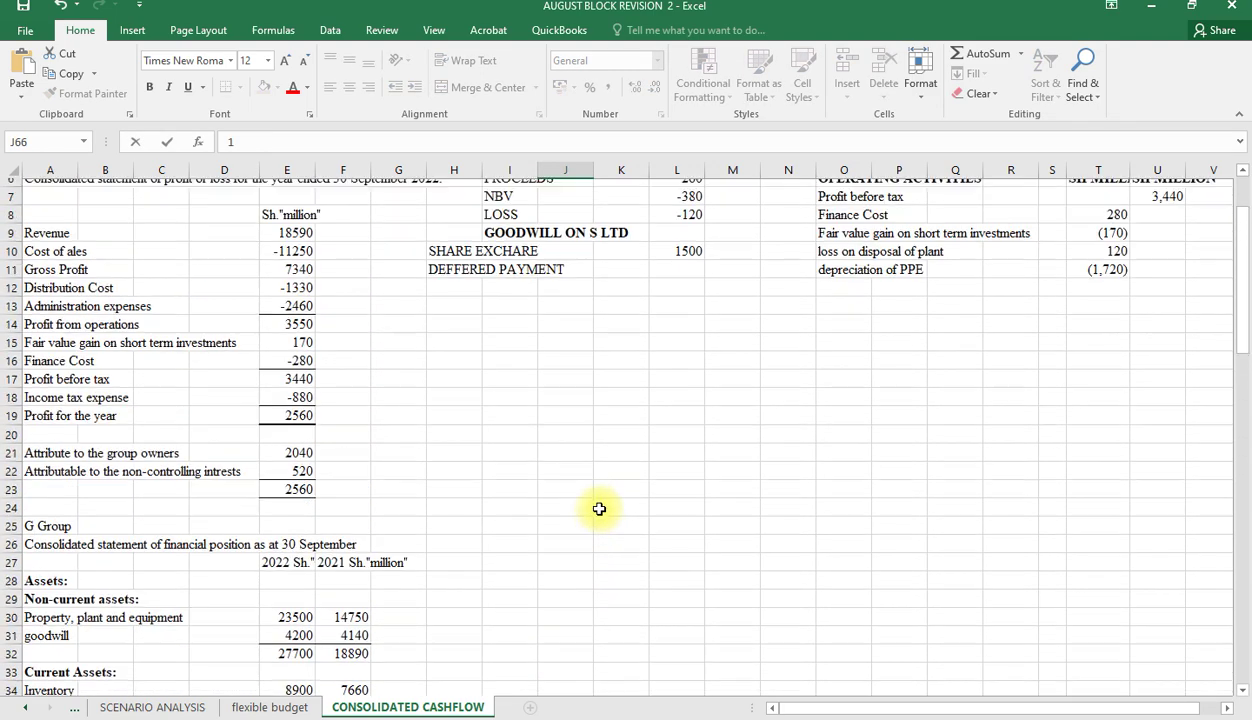
pyautogui.scroll(2, 599, 509)
pyautogui.click(667, 371)
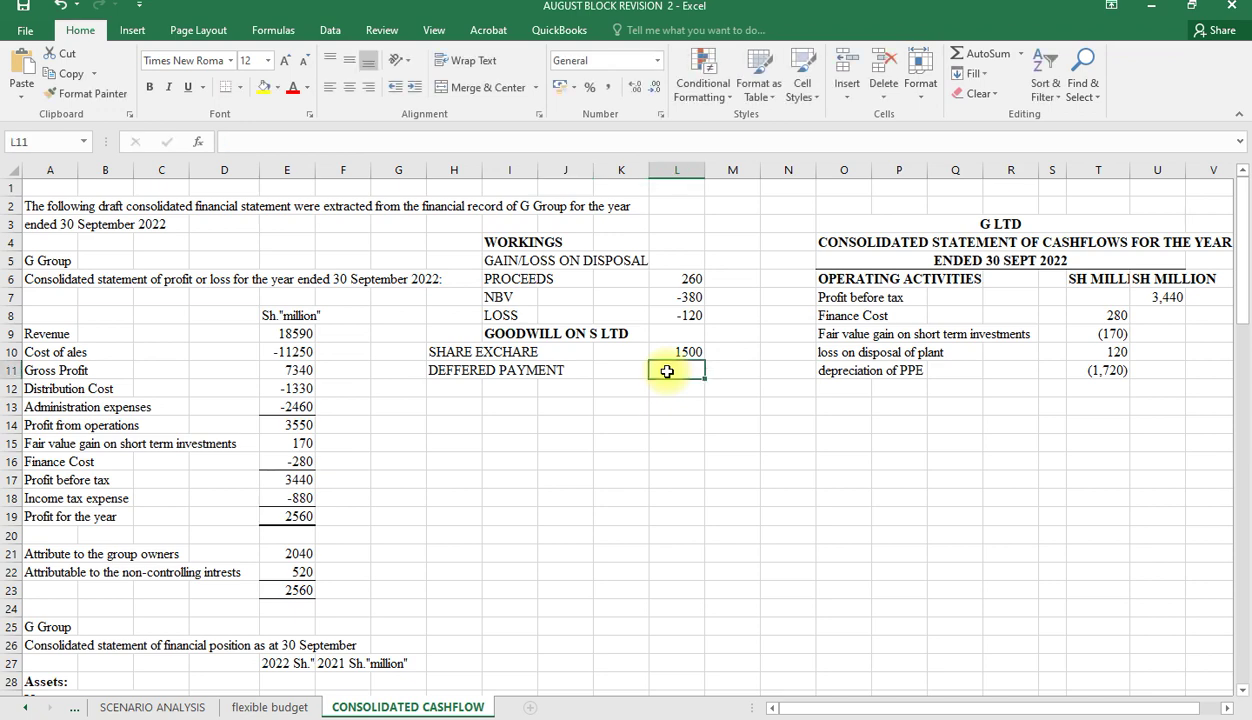
pyautogui.write('=')
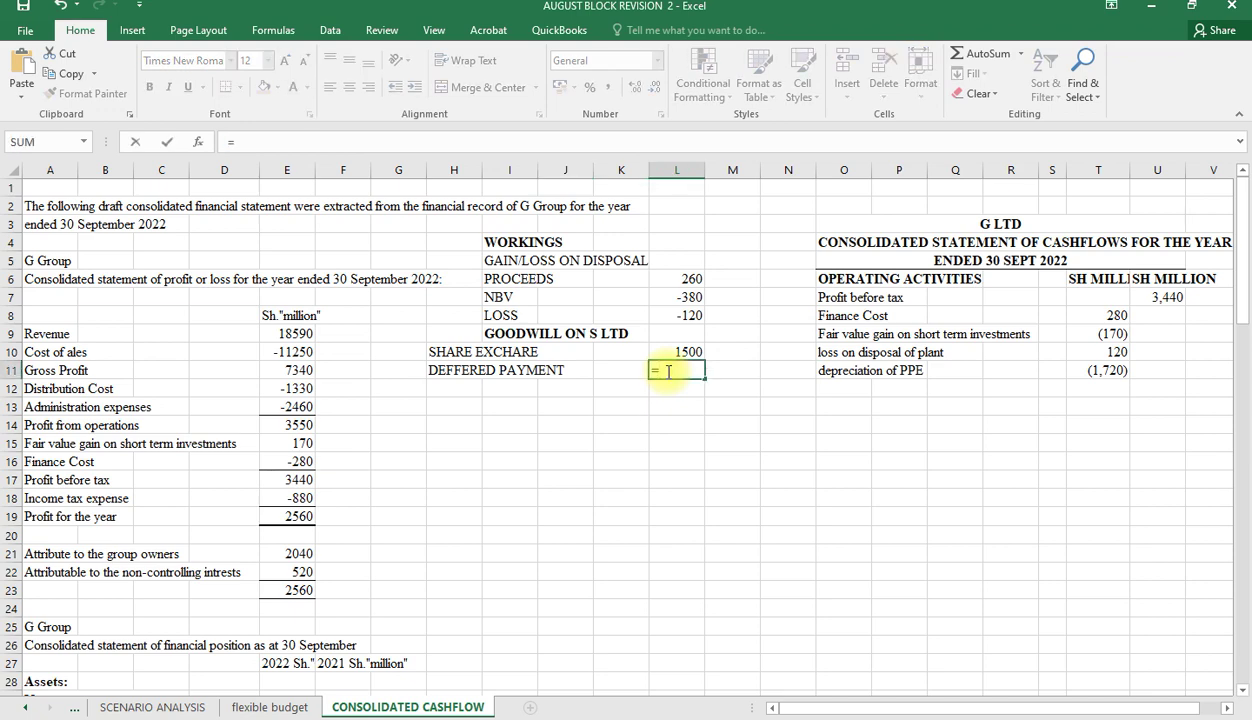
pyautogui.write('NP')
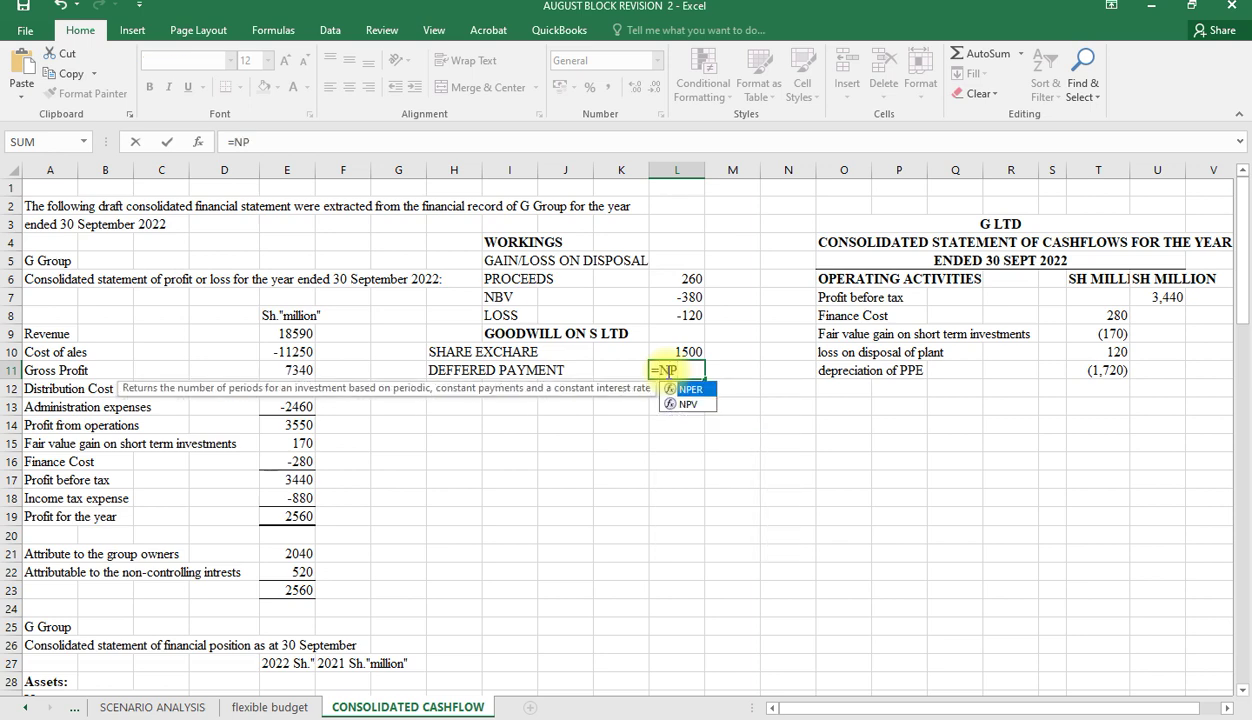
pyautogui.write('N')
pyautogui.press('BackSpace')
pyautogui.write('N')
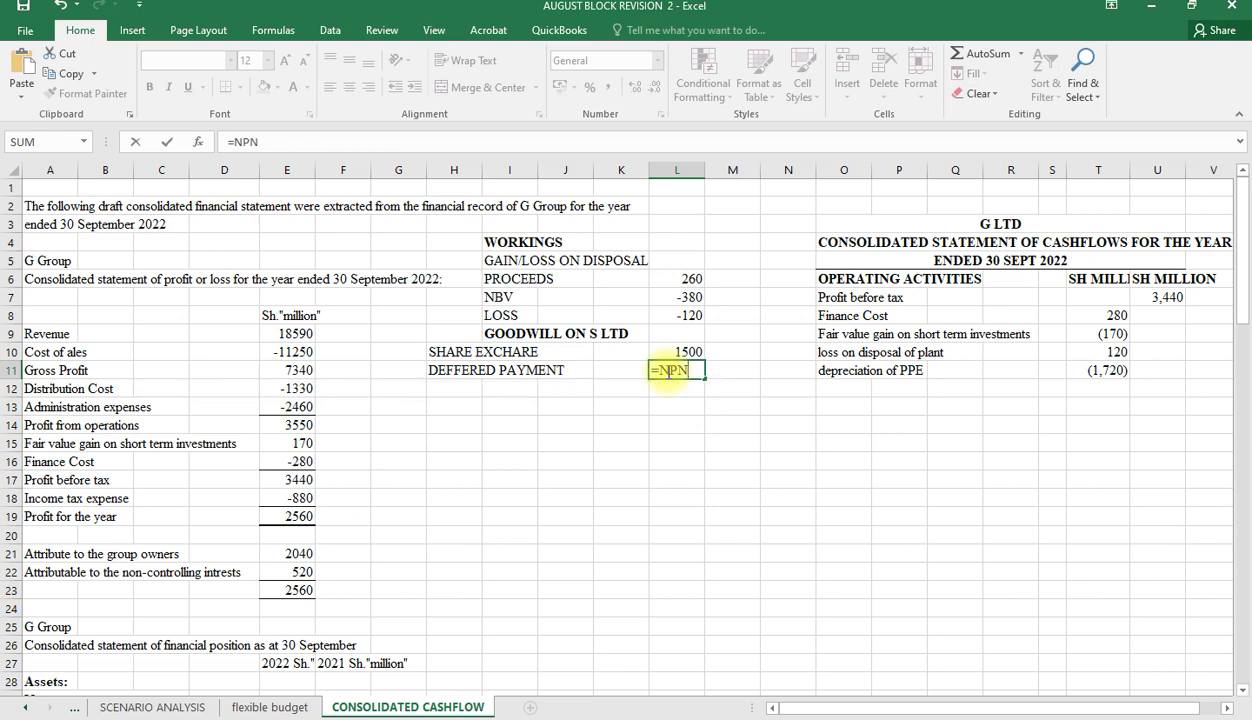
pyautogui.press('Tab')
pyautogui.click(667, 371)
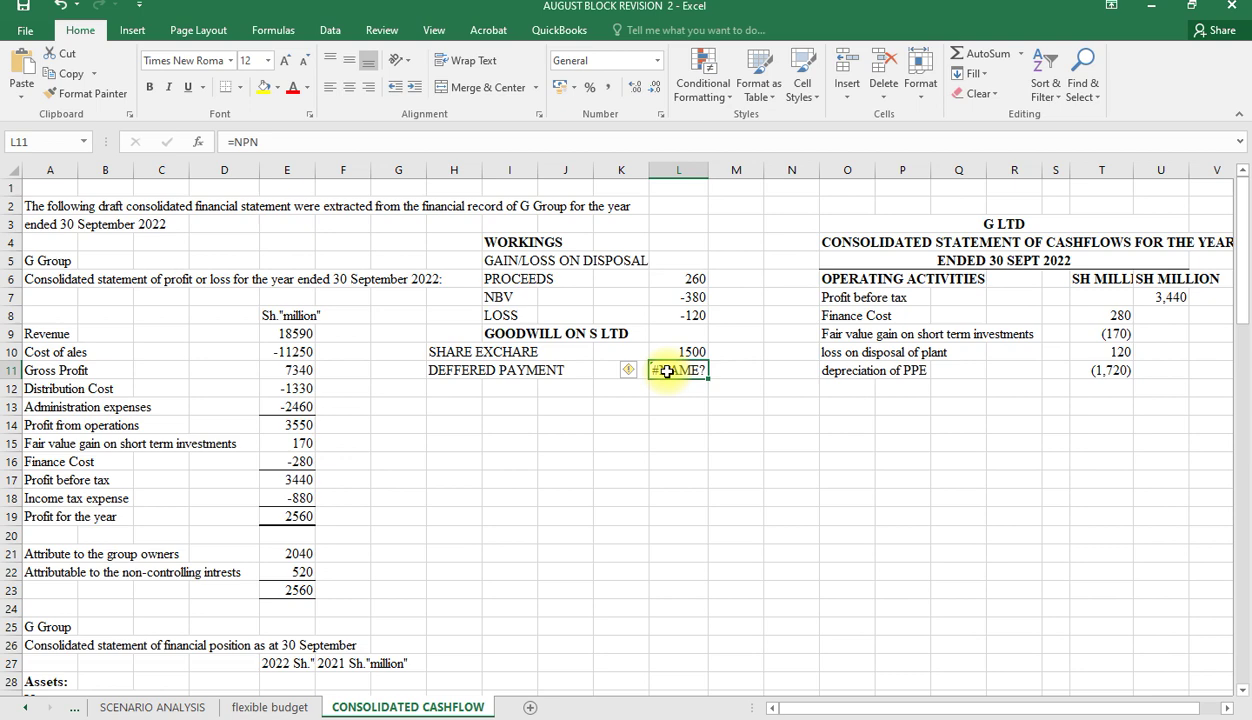
pyautogui.press('BackSpace')
pyautogui.write('=npv')
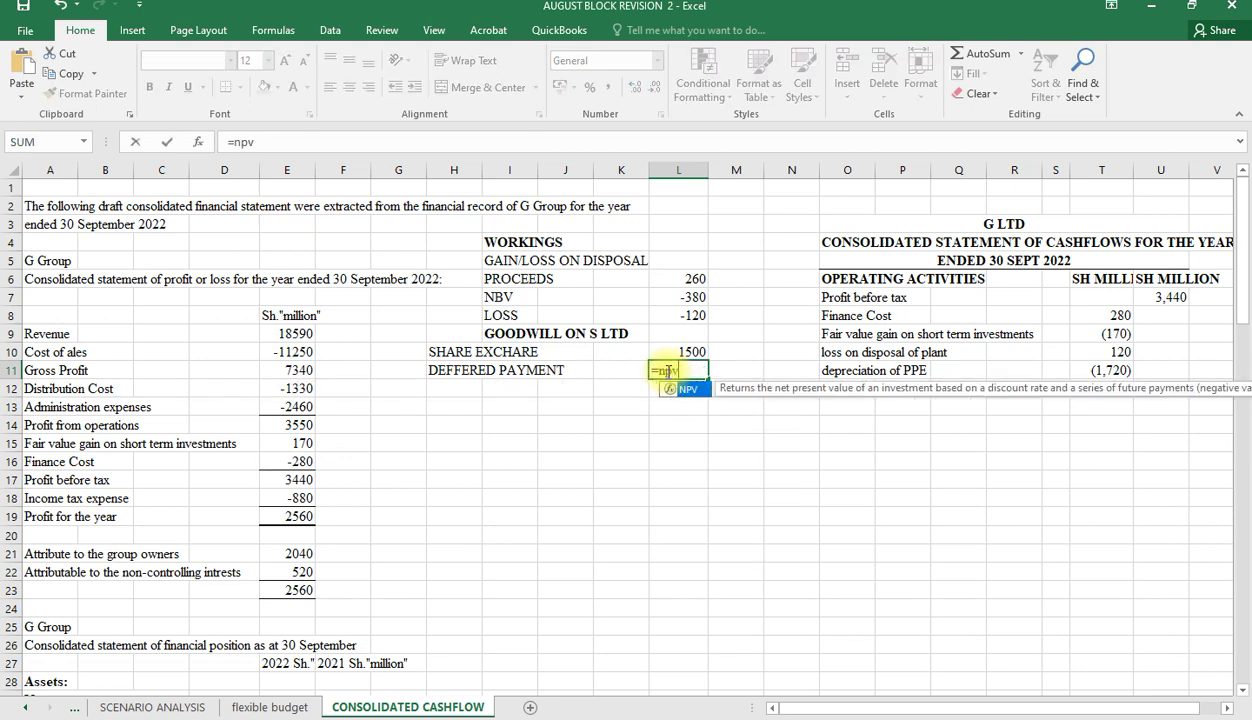
pyautogui.press('Tab')
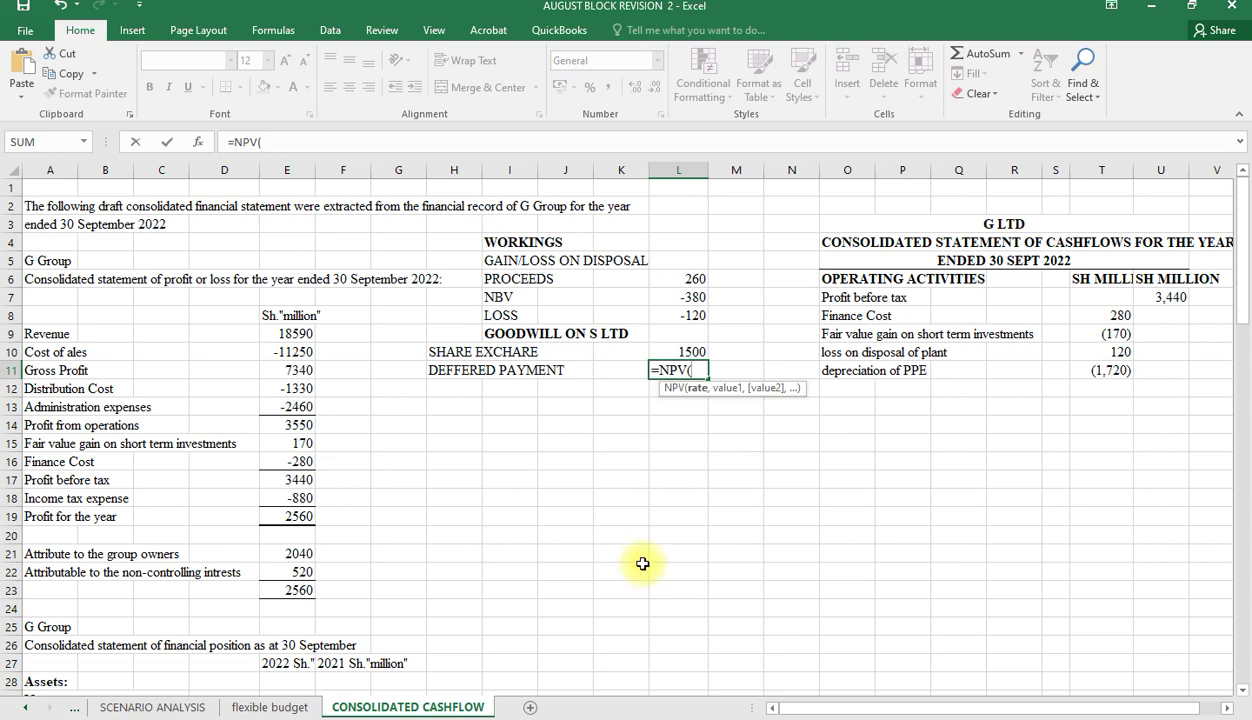
pyautogui.press('BackSpace')
pyautogui.press('BackSpace')
pyautogui.press('BackSpace')
pyautogui.press('BackSpace')
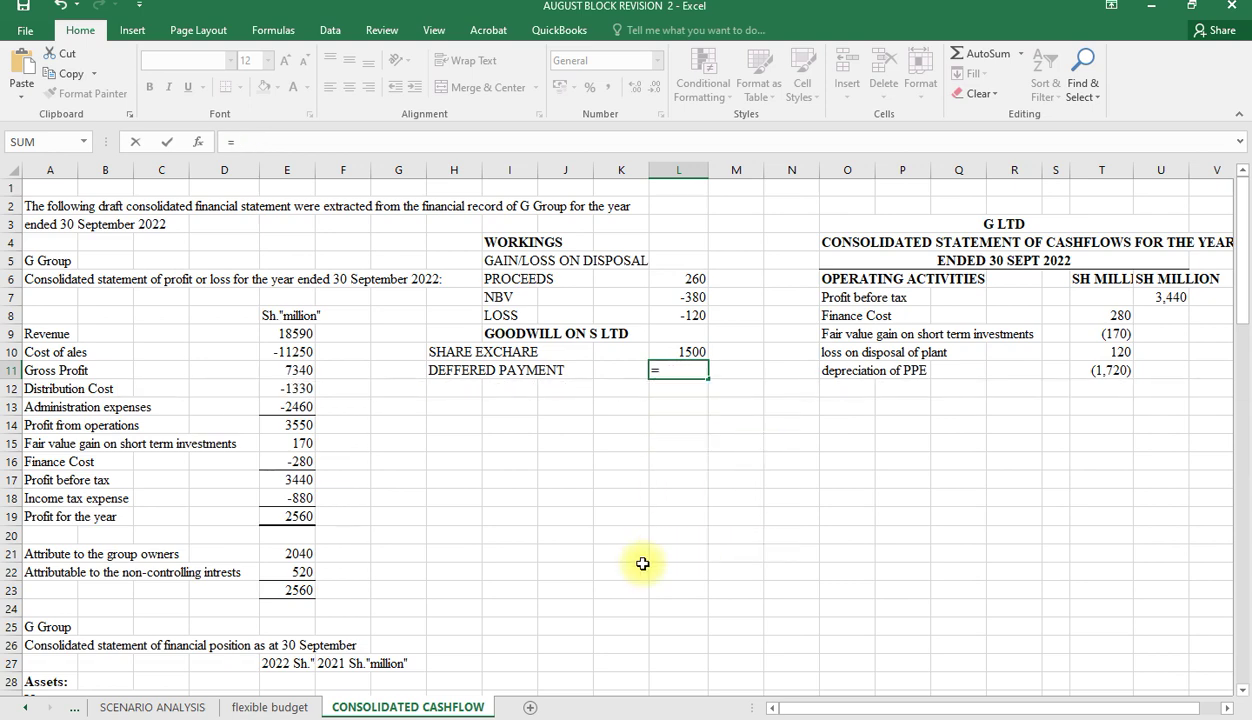
# Step: Calculate the present value of the deferred payment in L11 as =PV(J65,J66,J64), using the rate, time and payment cells
pyautogui.write('pv')
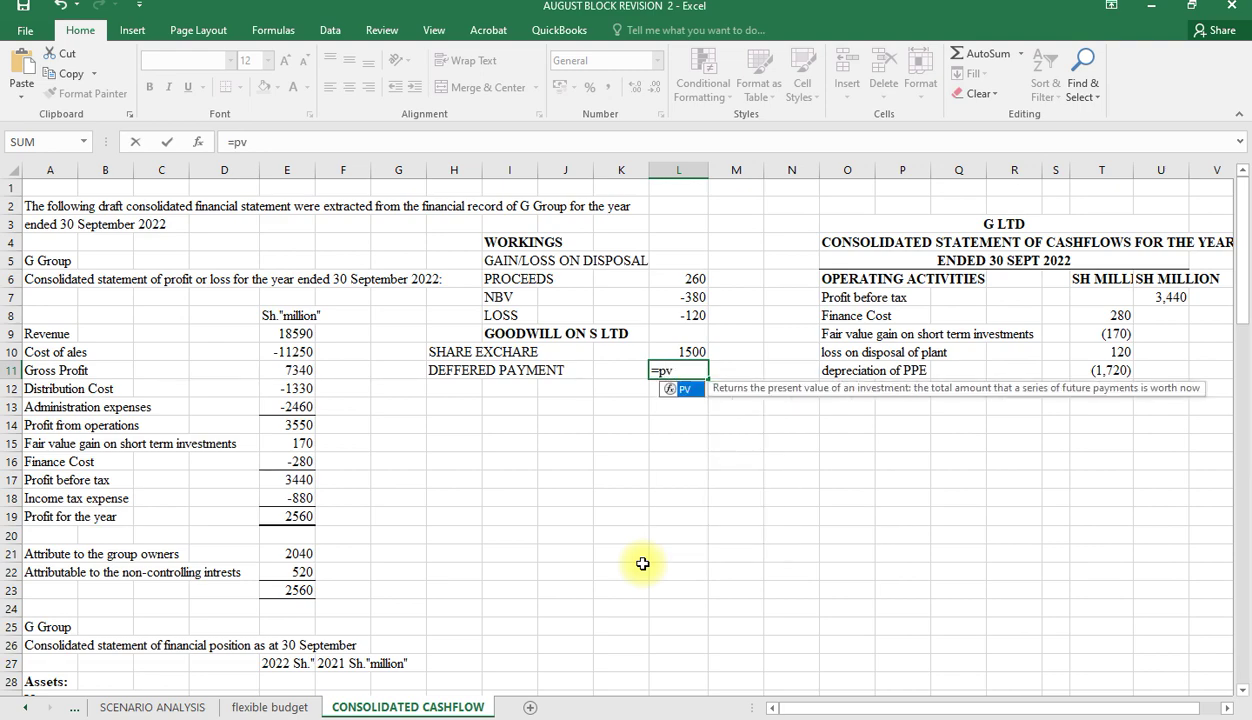
pyautogui.press('Tab')
pyautogui.scroll(-2, 642, 563)
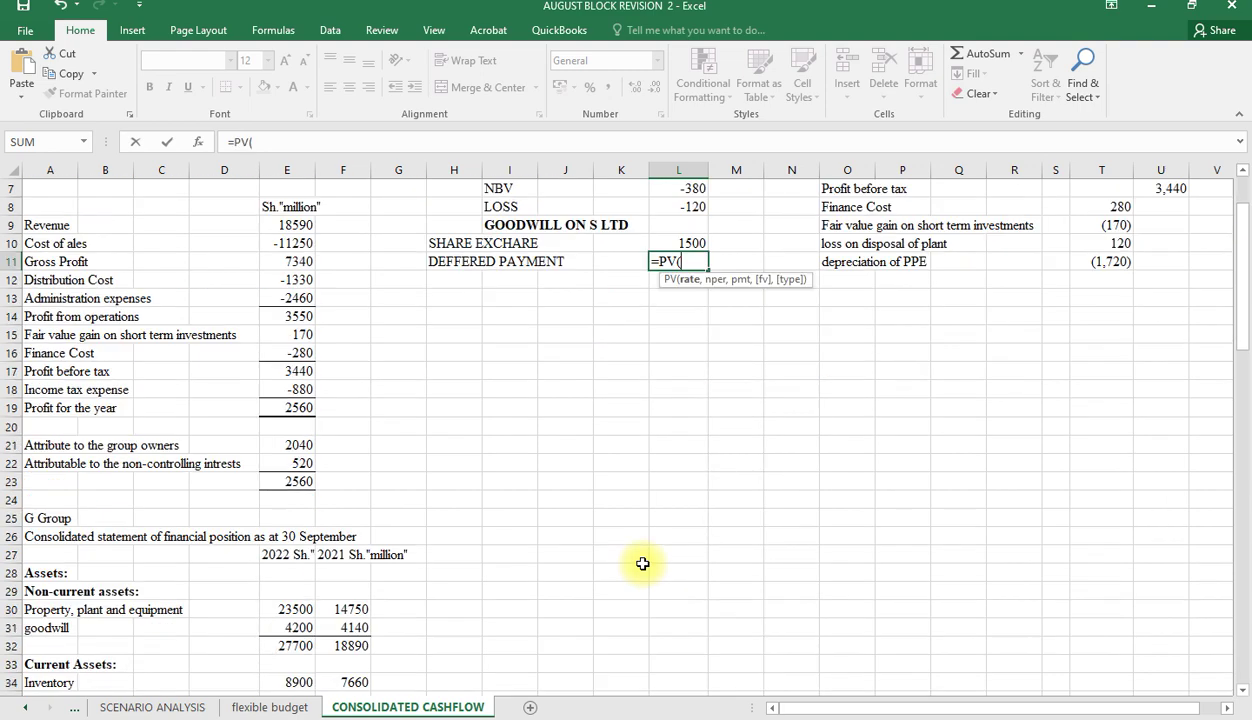
pyautogui.scroll(-12, 642, 563)
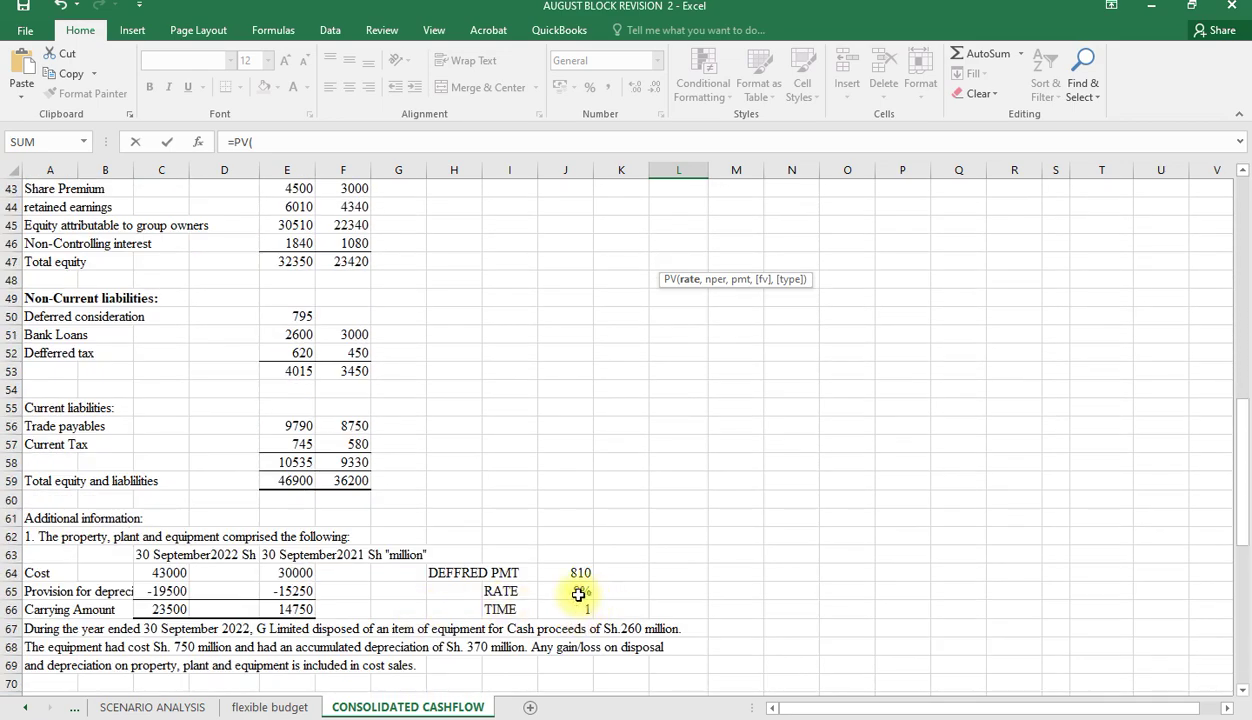
pyautogui.click(576, 593)
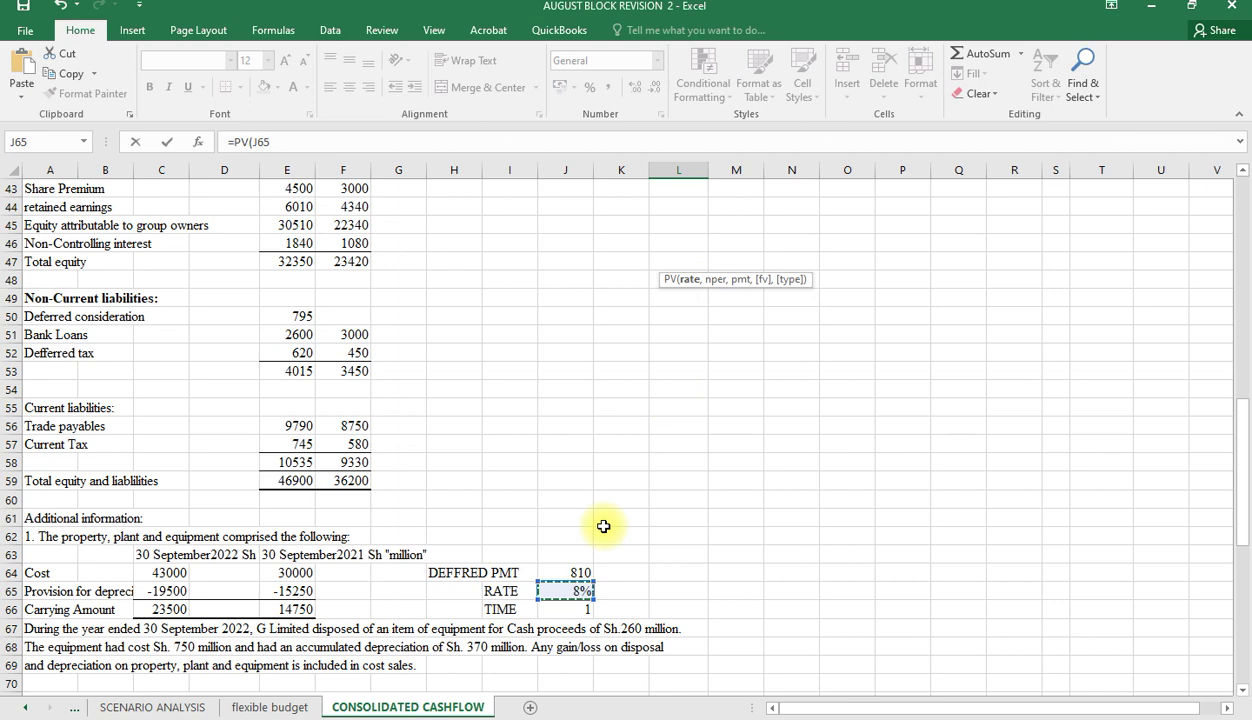
pyautogui.write(',')
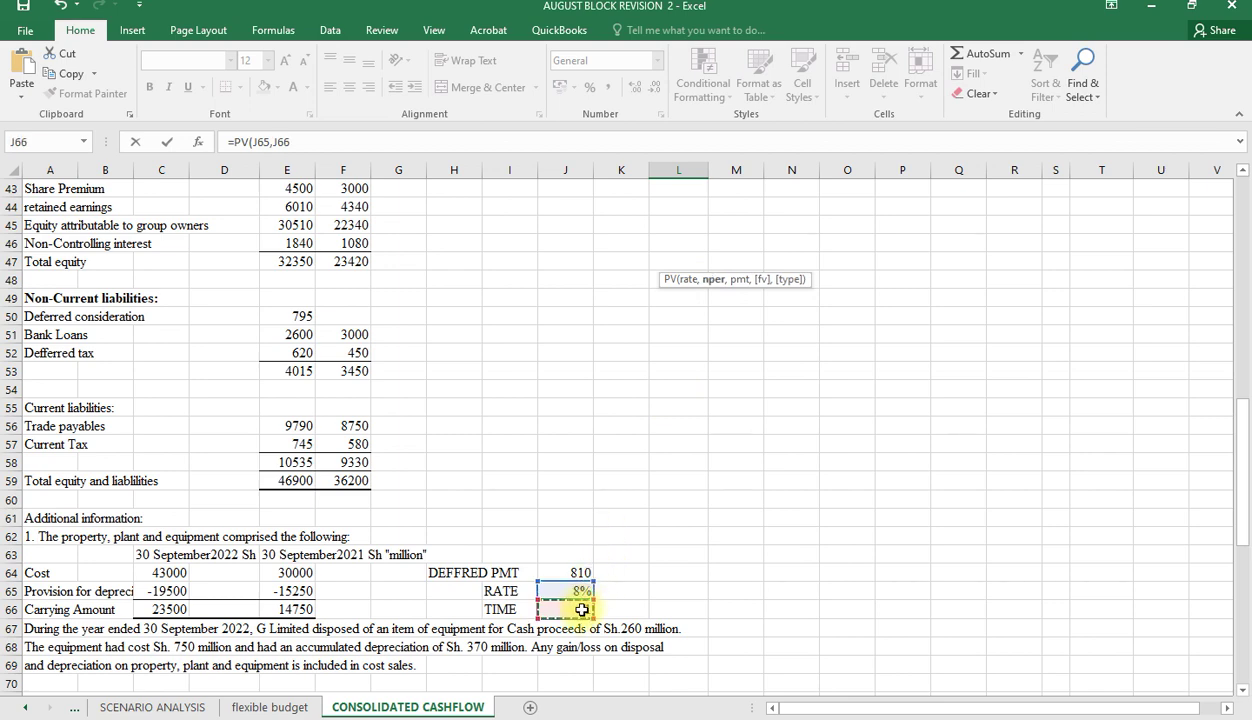
pyautogui.click(560, 608)
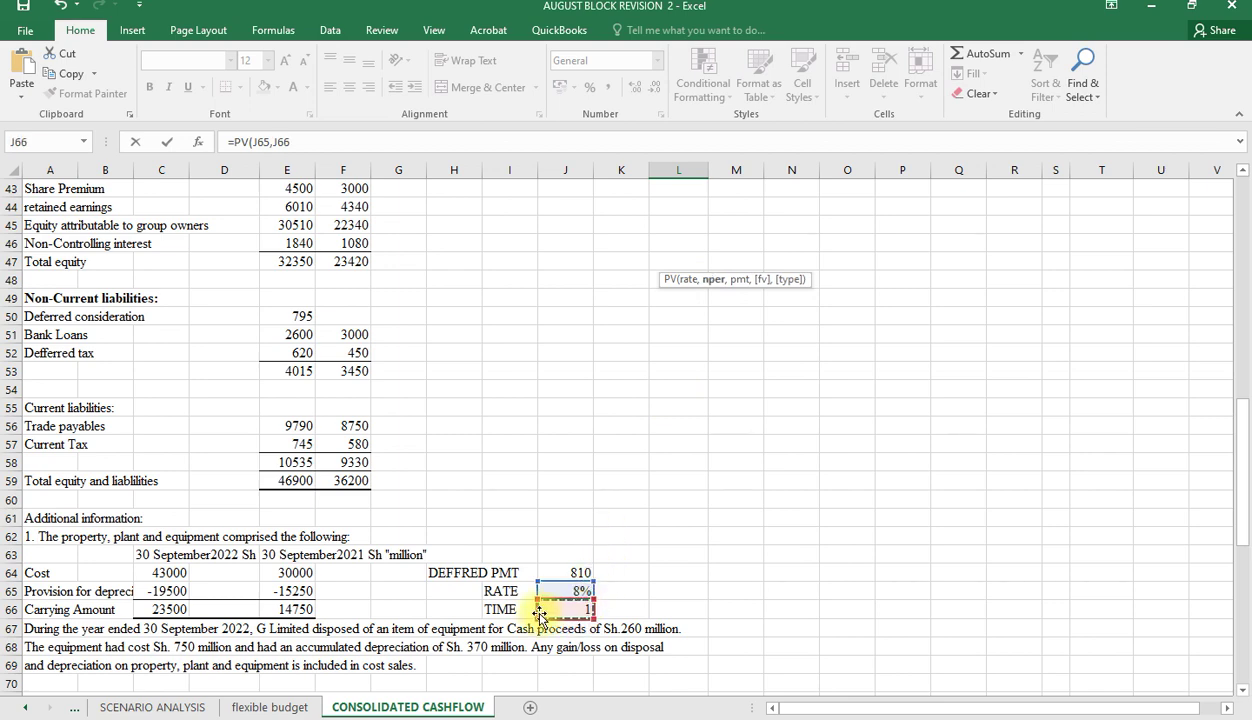
pyautogui.write(',')
pyautogui.click(560, 573)
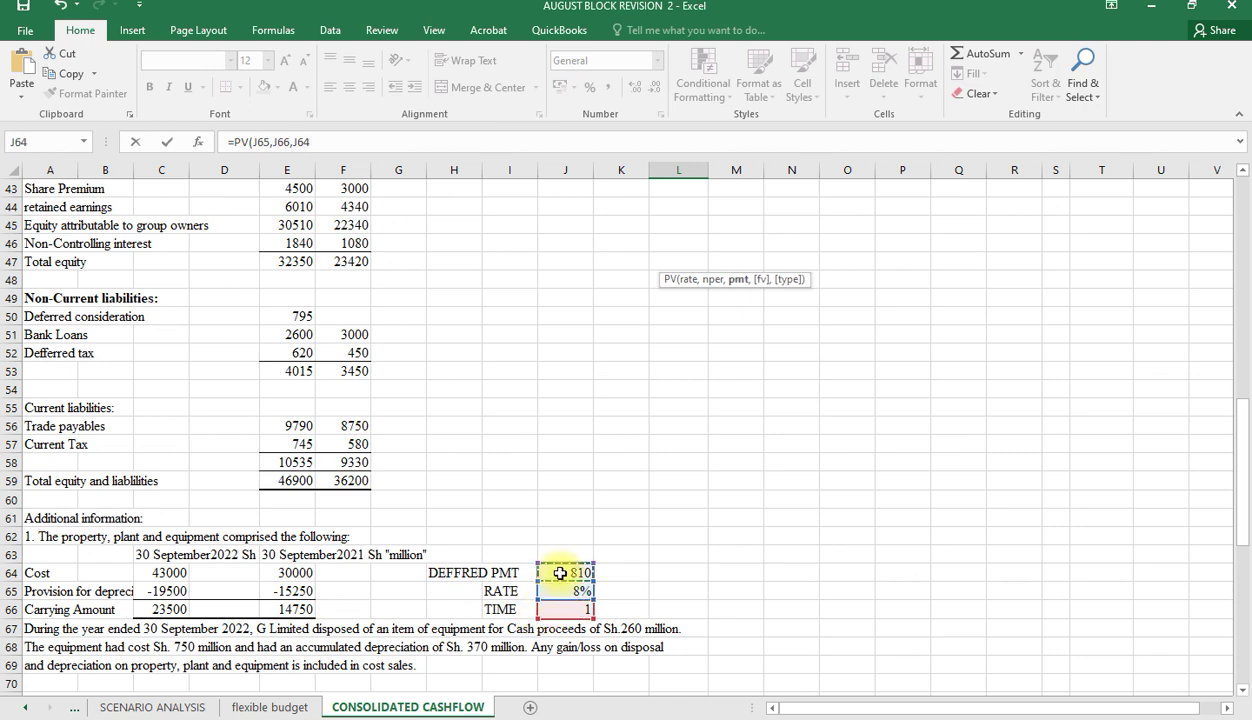
pyautogui.write(')')
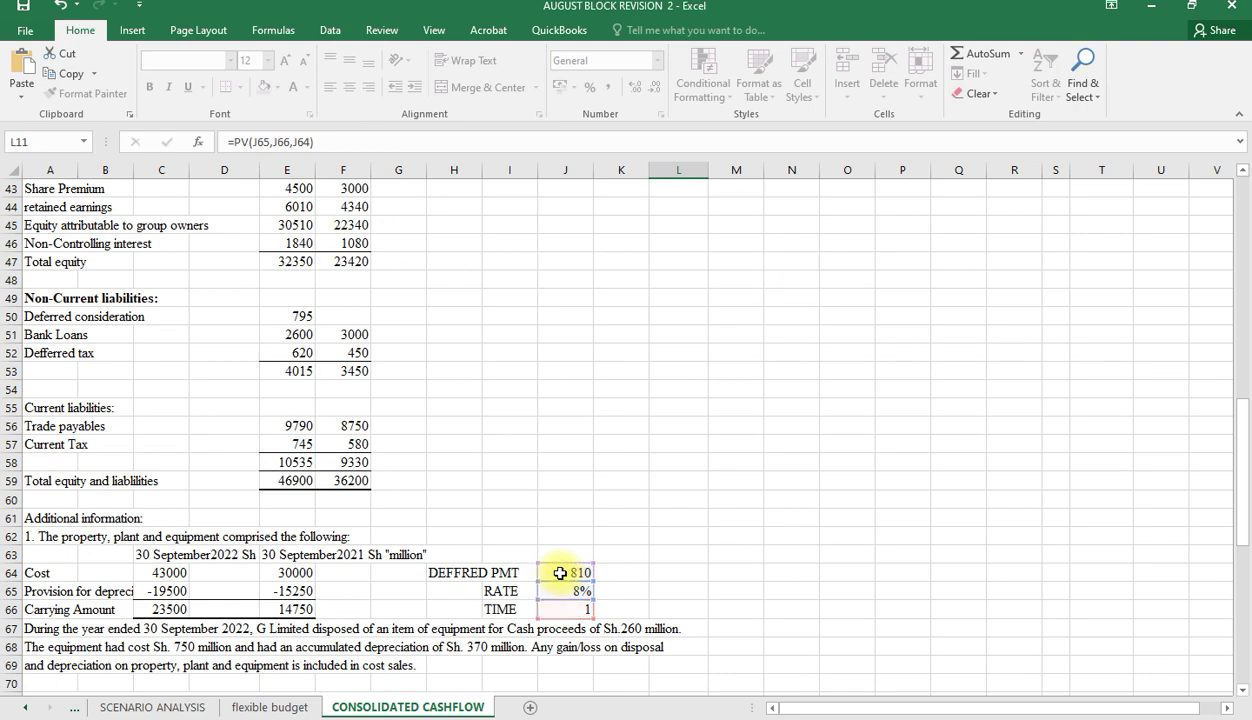
pyautogui.press('Return')
# Step: Reverse the sign of the deferred payment formula in L11 so it reads =-PV(J65,J66,J64)
pyautogui.scroll(2, 651, 487)
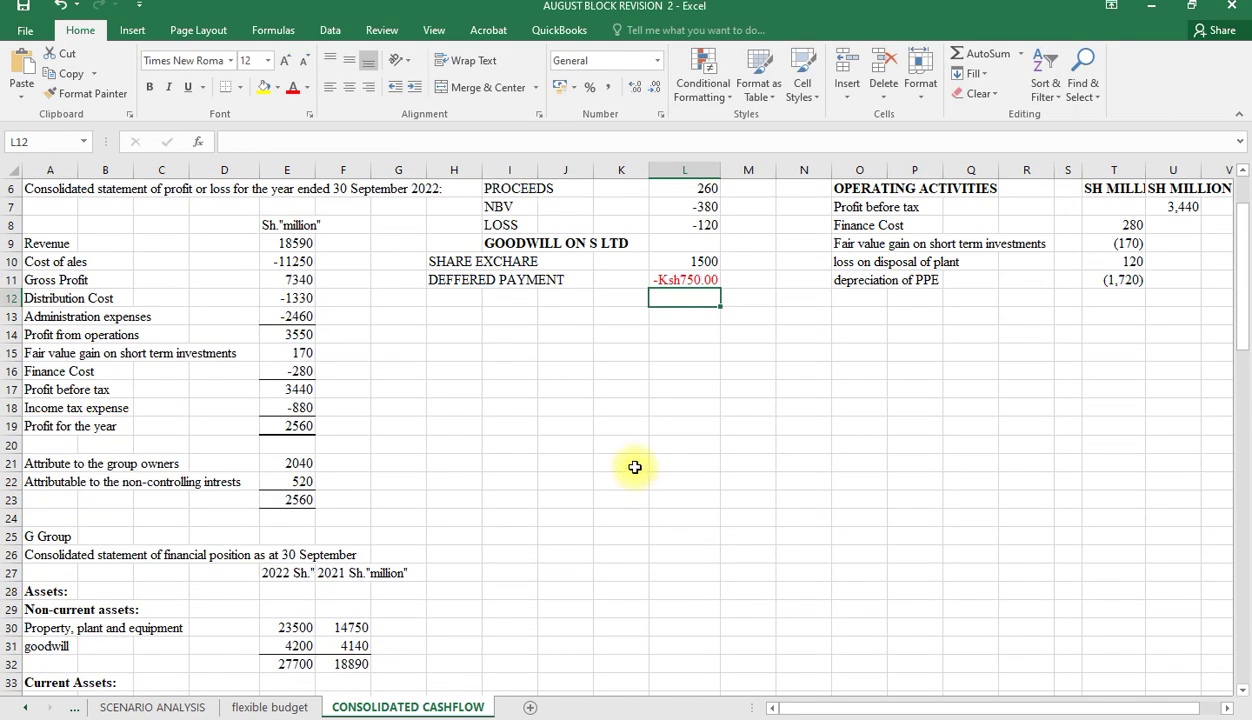
pyautogui.click(670, 284)
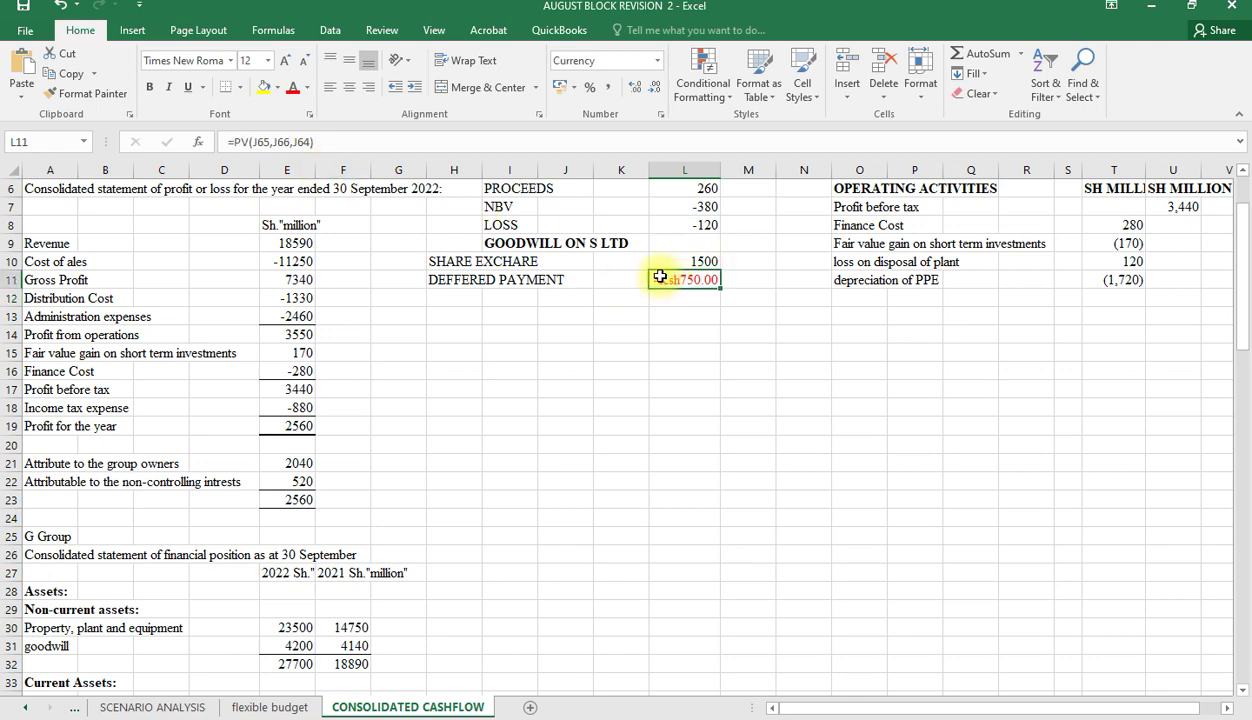
pyautogui.click(234, 142)
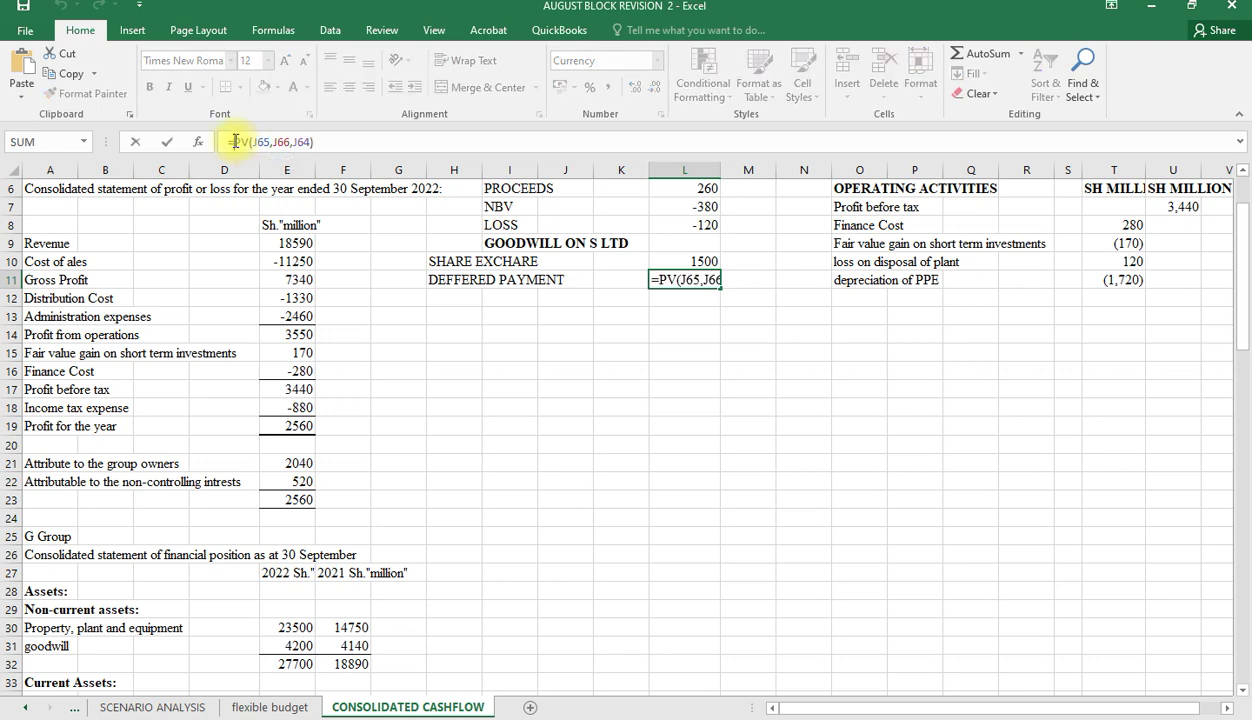
pyautogui.write('-')
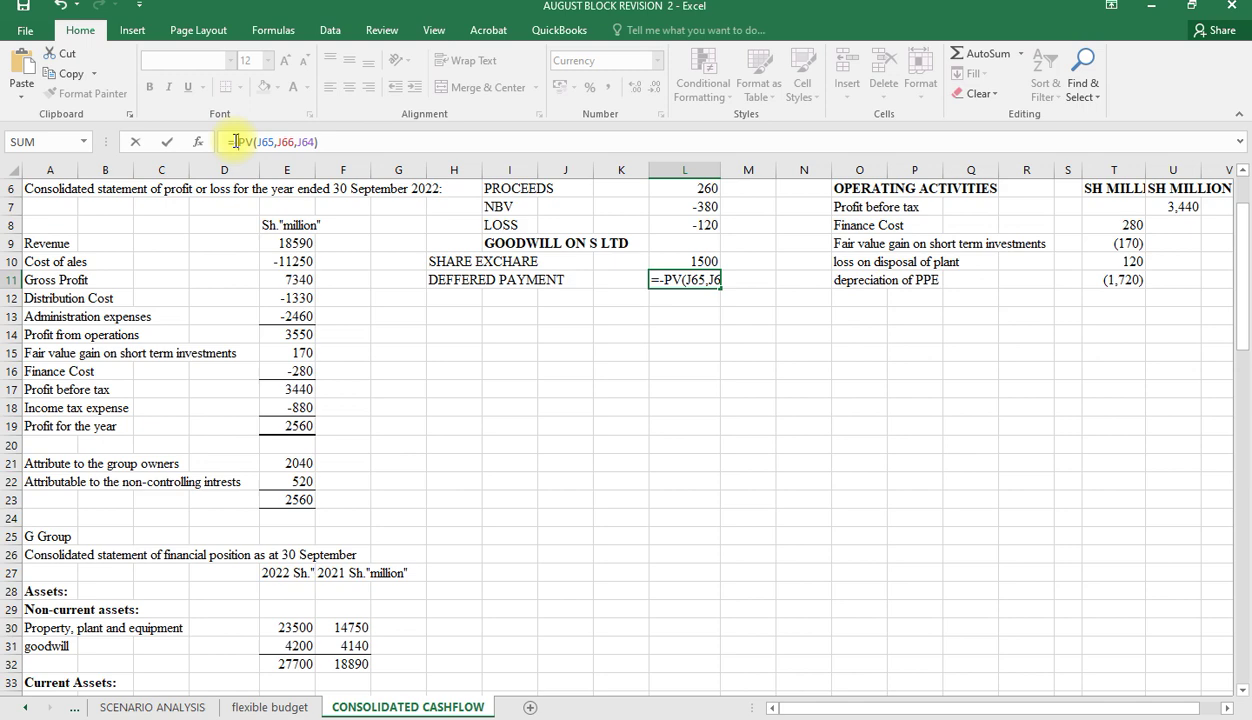
pyautogui.press('Return')
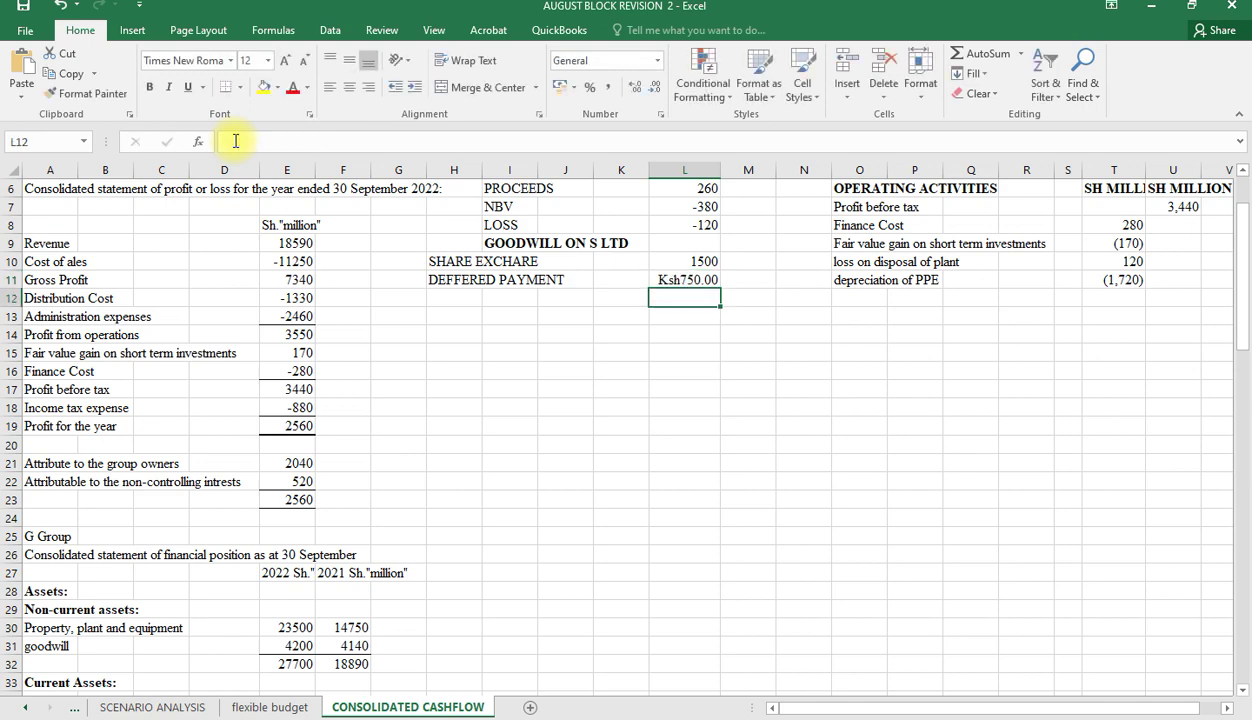
# Step: Change the number format of the deferred payment in L11 to General
pyautogui.click(668, 279)
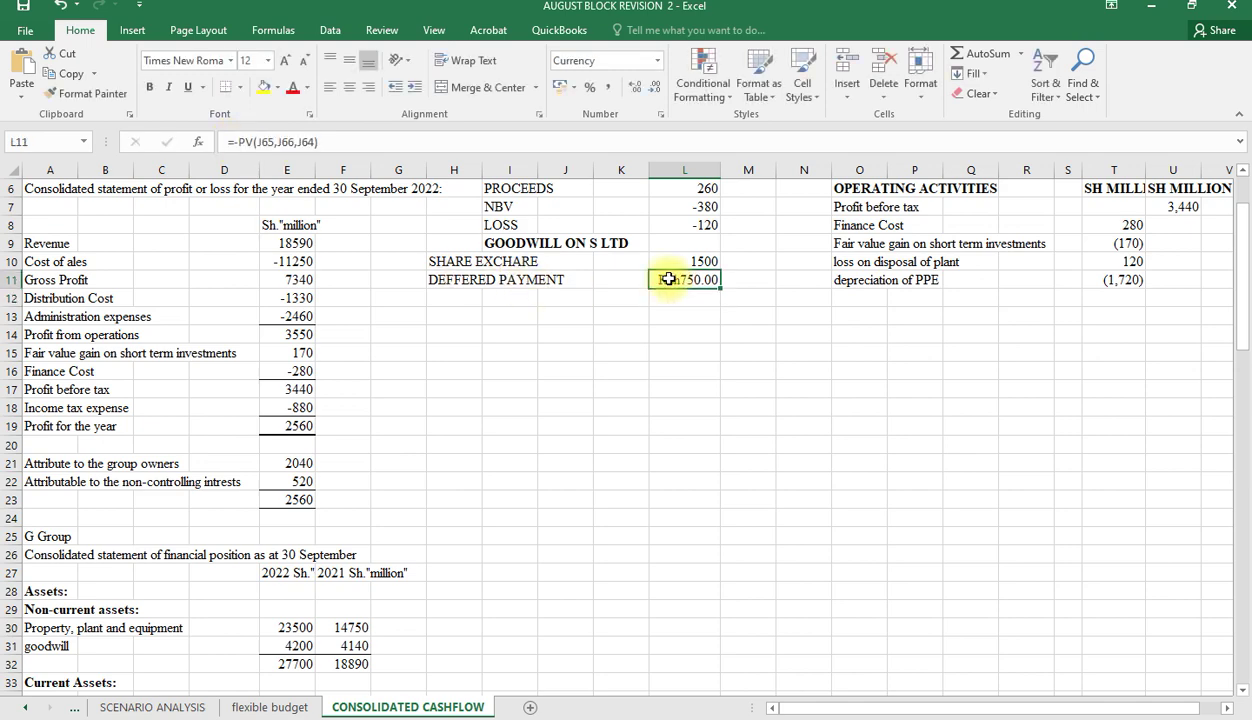
pyautogui.click(657, 60)
pyautogui.click(580, 97)
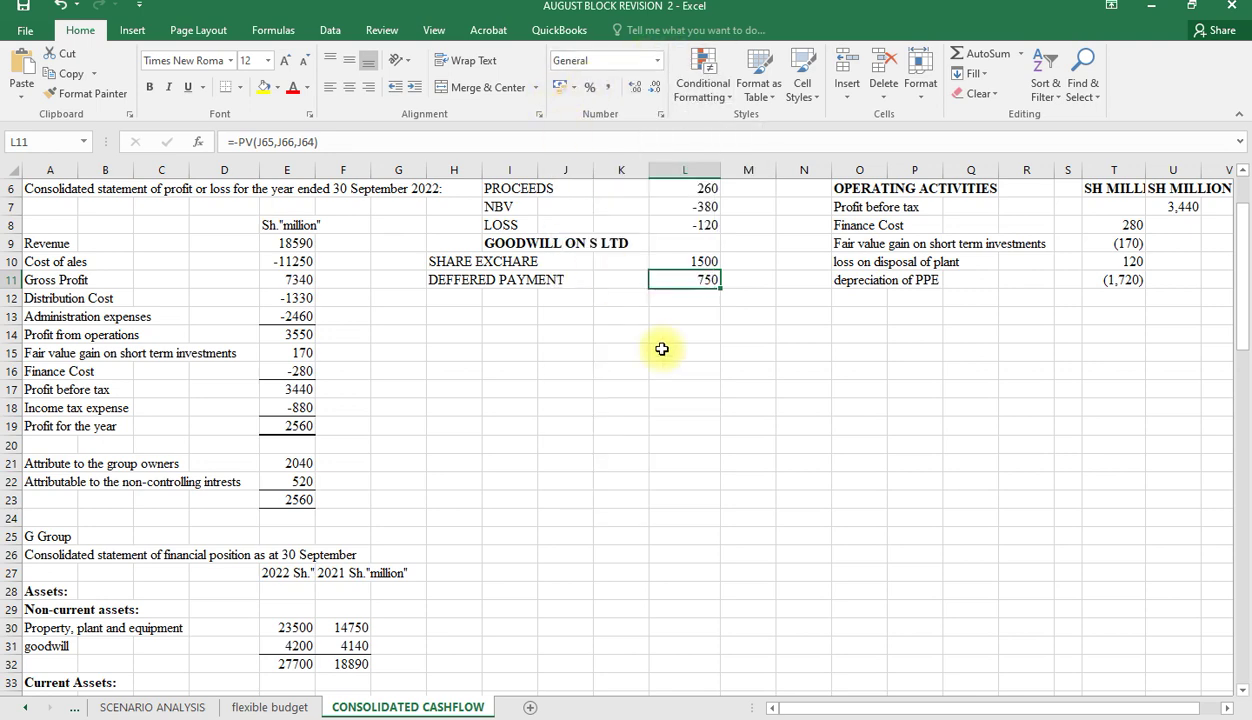
# Step: Label H12 "fair value NCI" below the deferred payment in the goodwill working
pyautogui.click(696, 306)
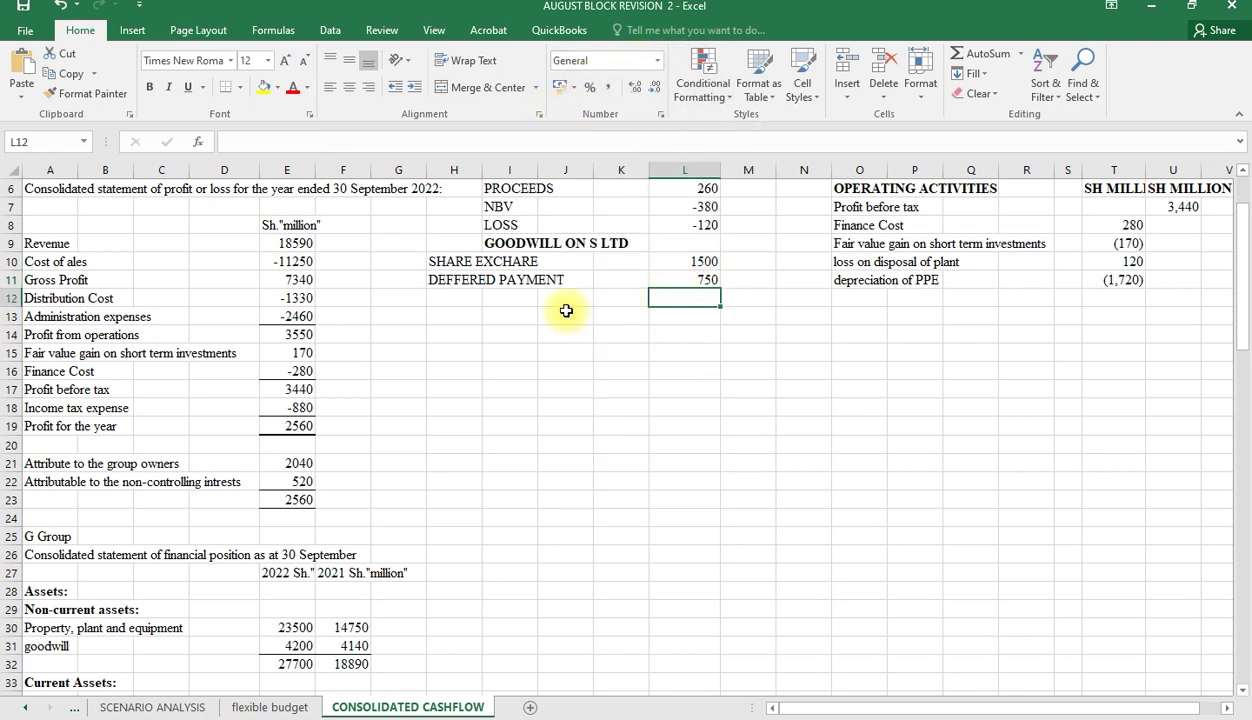
pyautogui.click(451, 301)
pyautogui.write('fair value NCI')
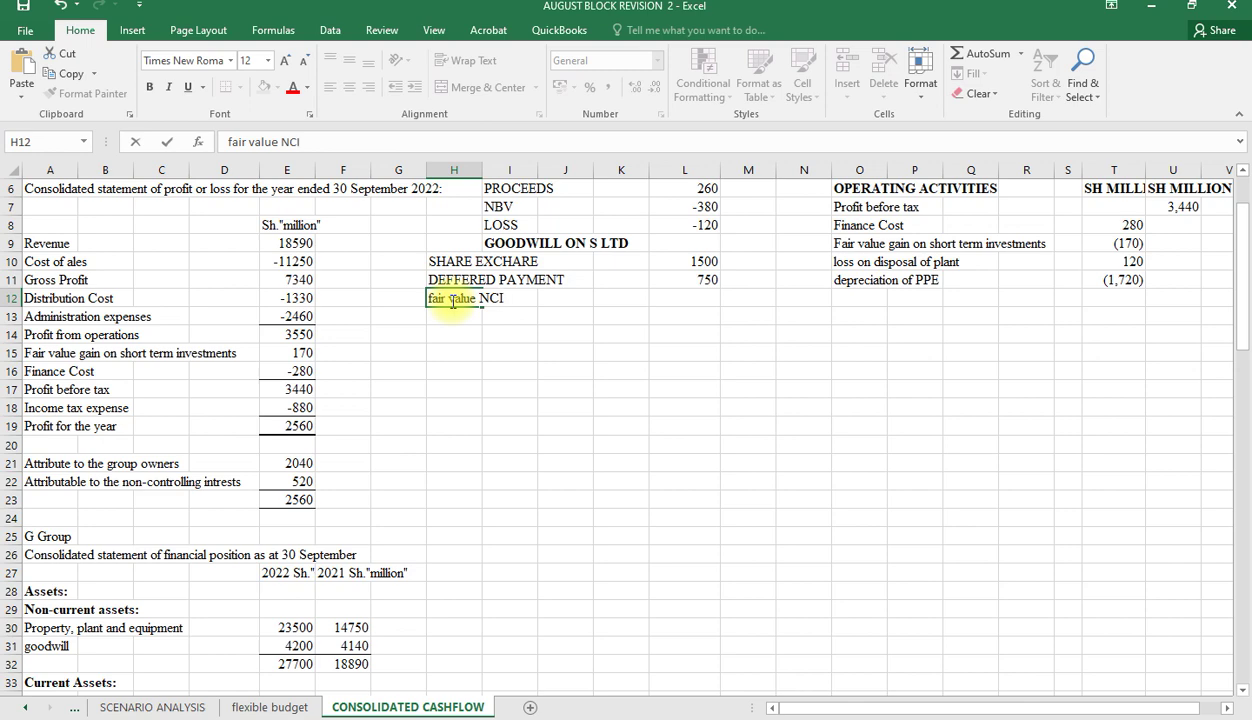
# Step: Calculate the fair value of the NCI in L12 as =100*.25*20, checking the share details in the additional information
pyautogui.click(682, 297)
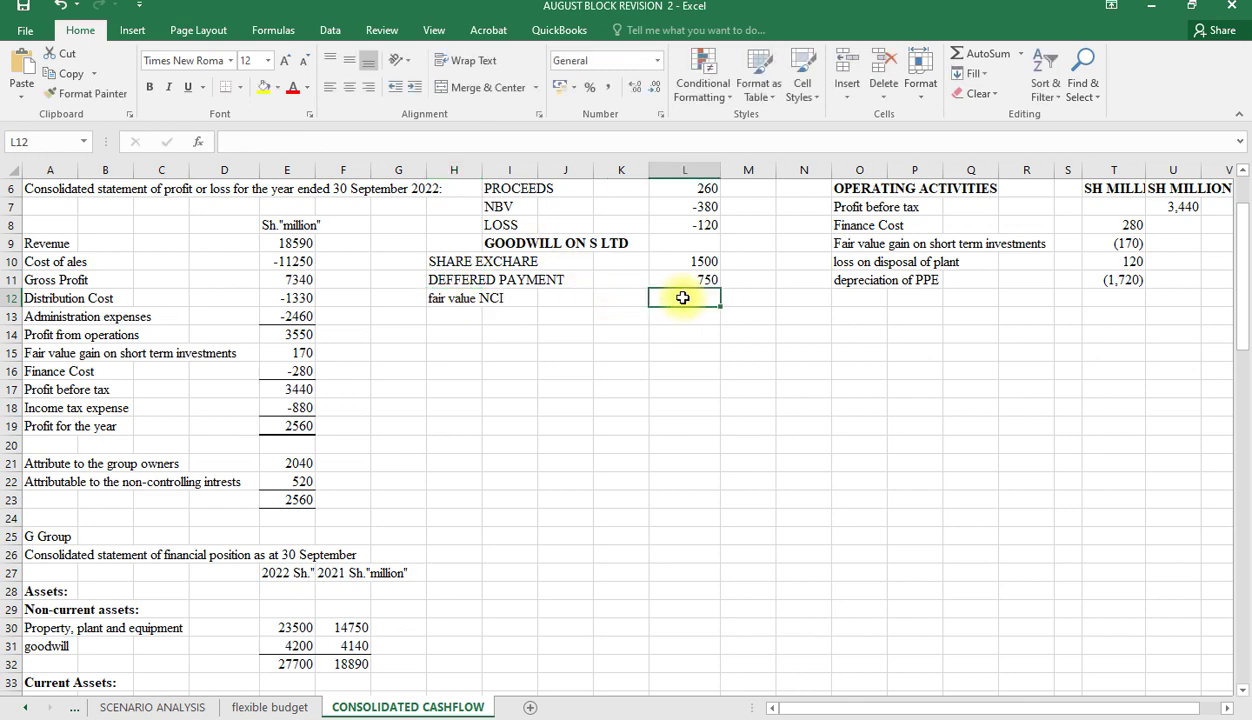
pyautogui.write('=')
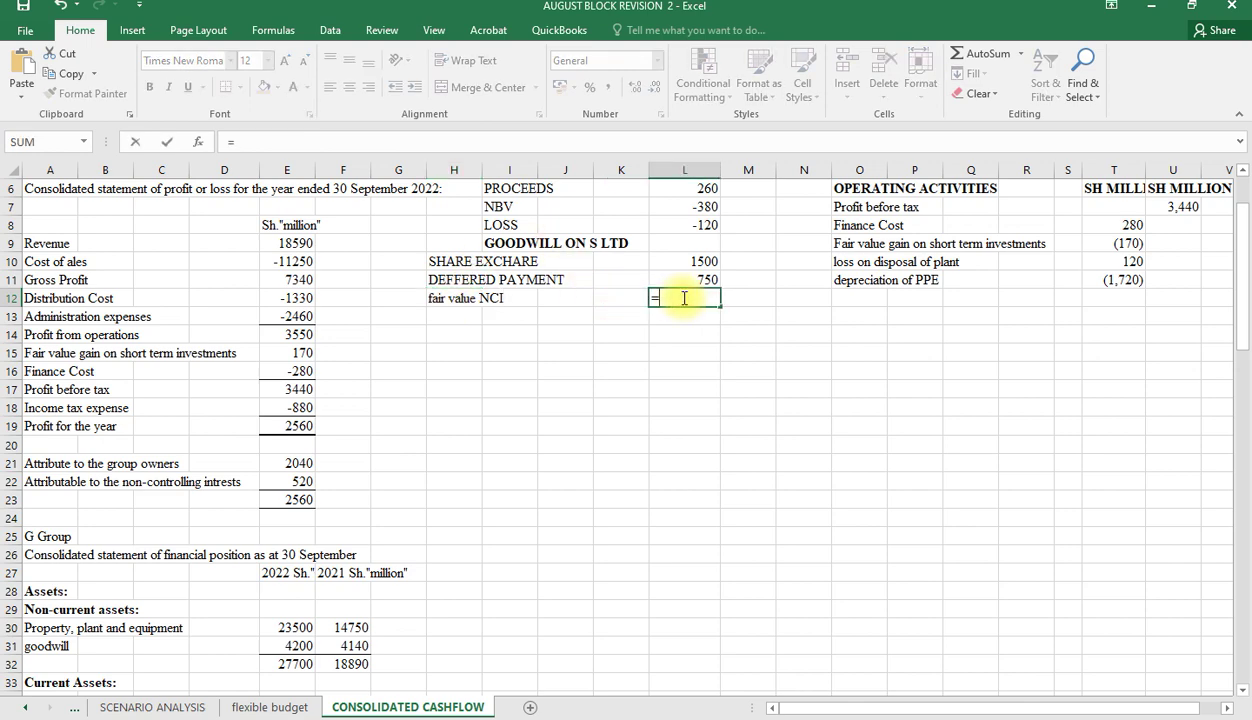
pyautogui.write('100*.25')
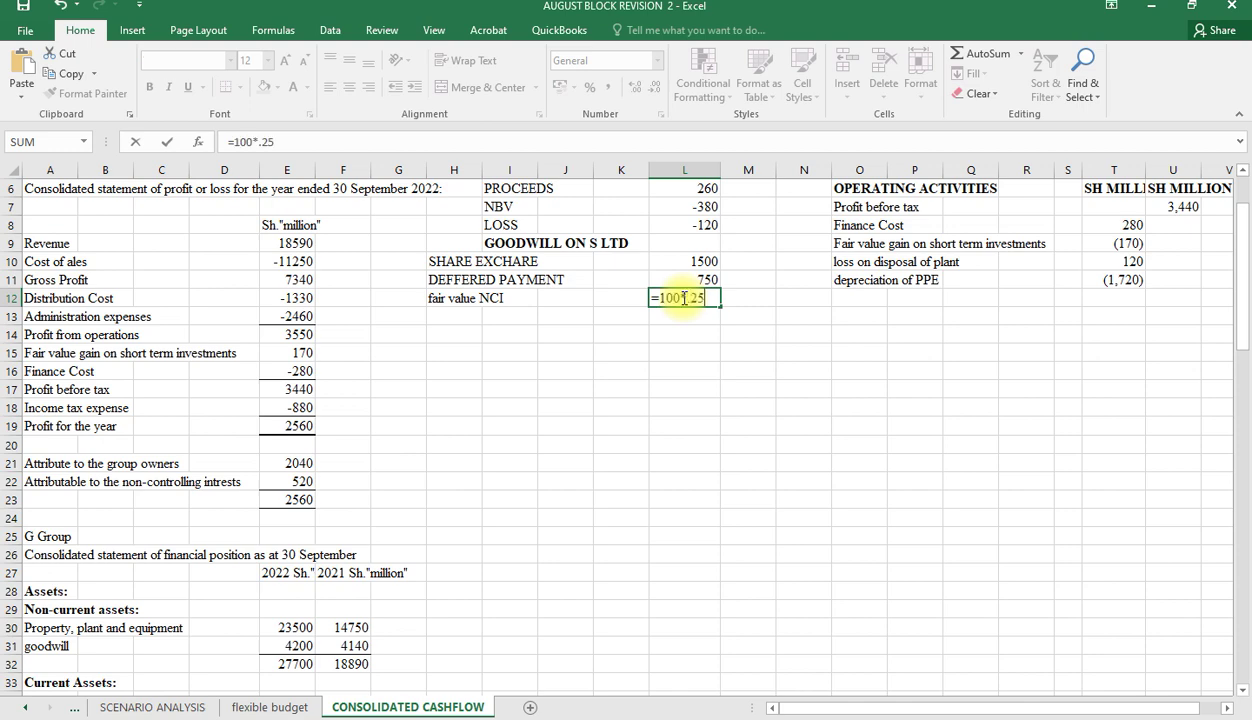
pyautogui.write('*20')
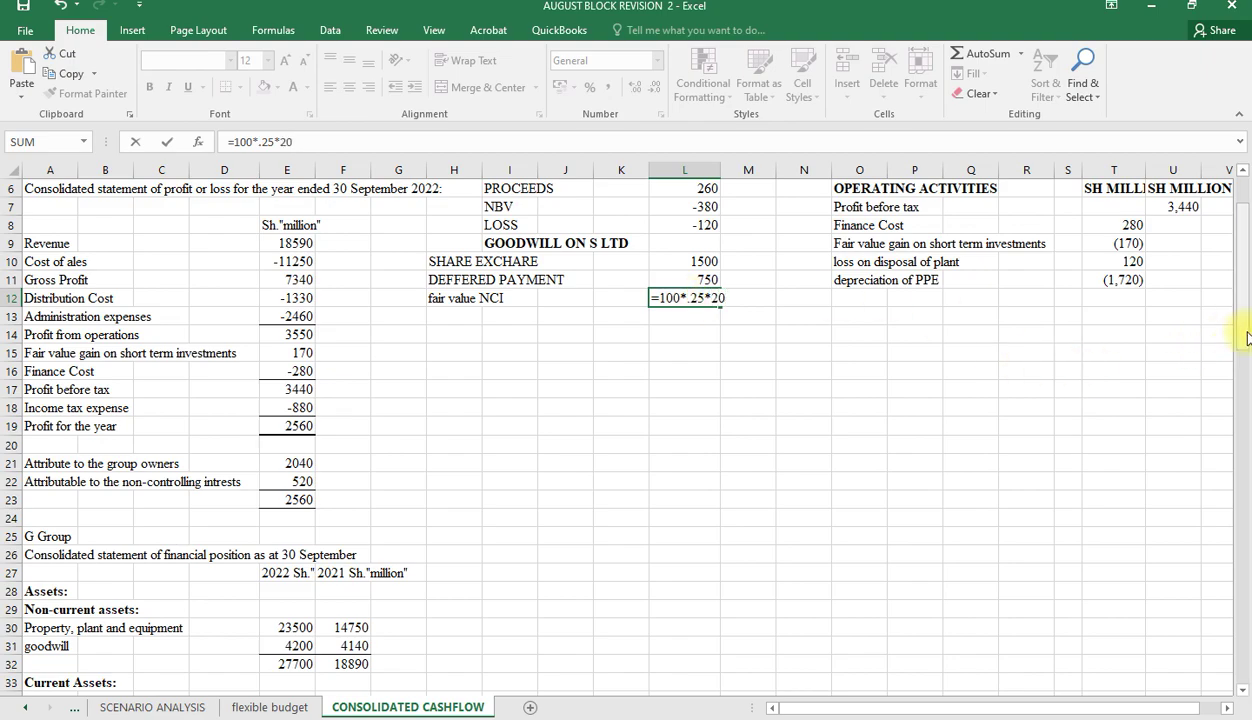
pyautogui.moveTo(1238, 335); pyautogui.dragTo(1246, 588)
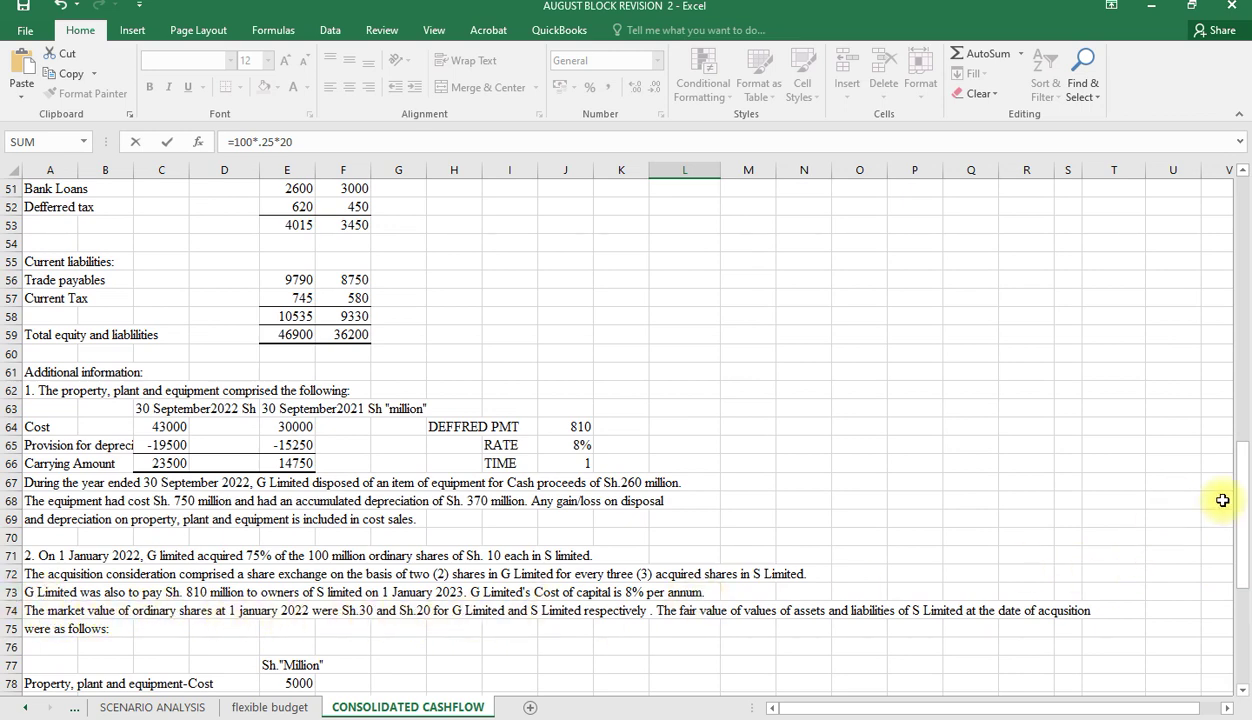
pyautogui.moveTo(1245, 548)
pyautogui.mouseDown()
pyautogui.moveTo(1248, 600)
pyautogui.moveTo(1248, 566)
pyautogui.mouseUp()
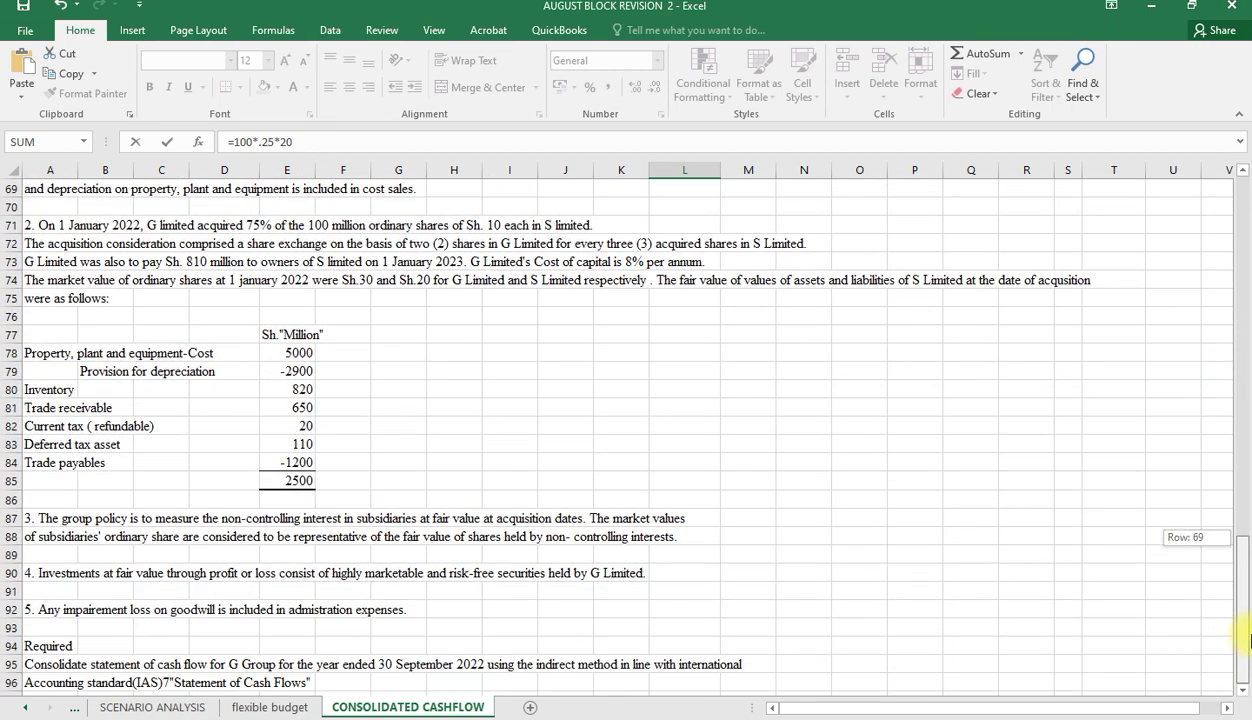
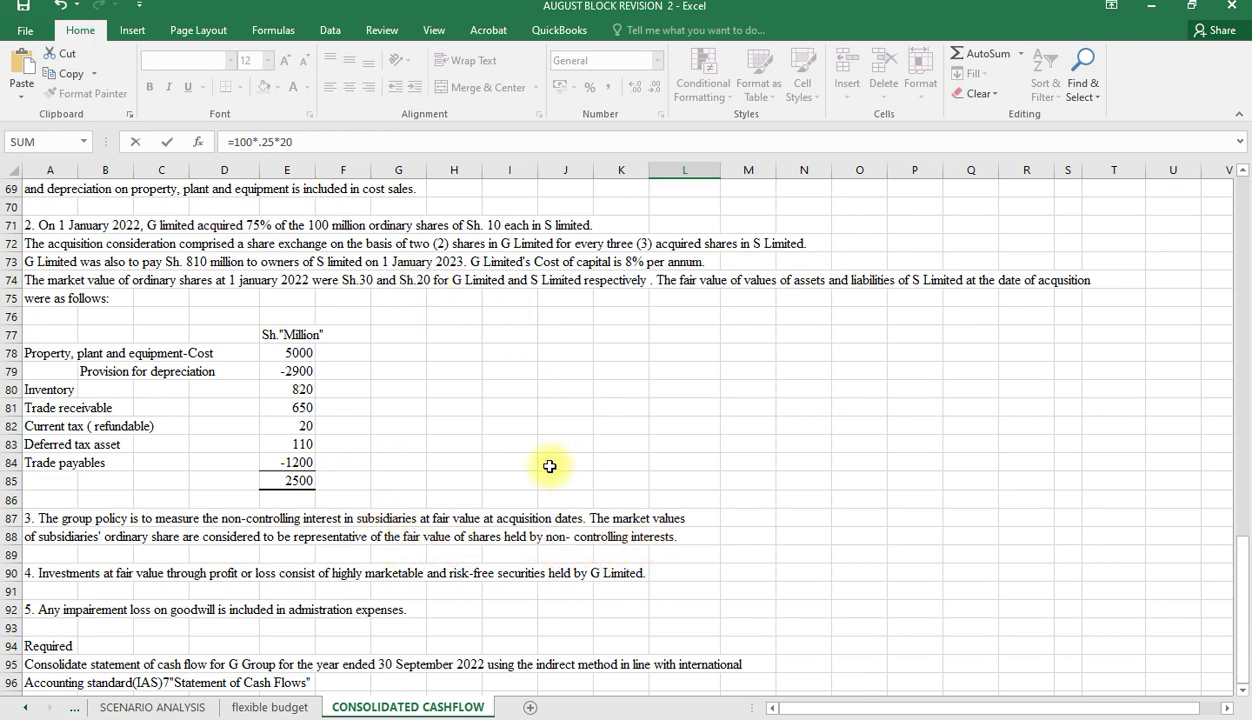
pyautogui.scroll(10, 550, 465)
pyautogui.scroll(13, 550, 465)
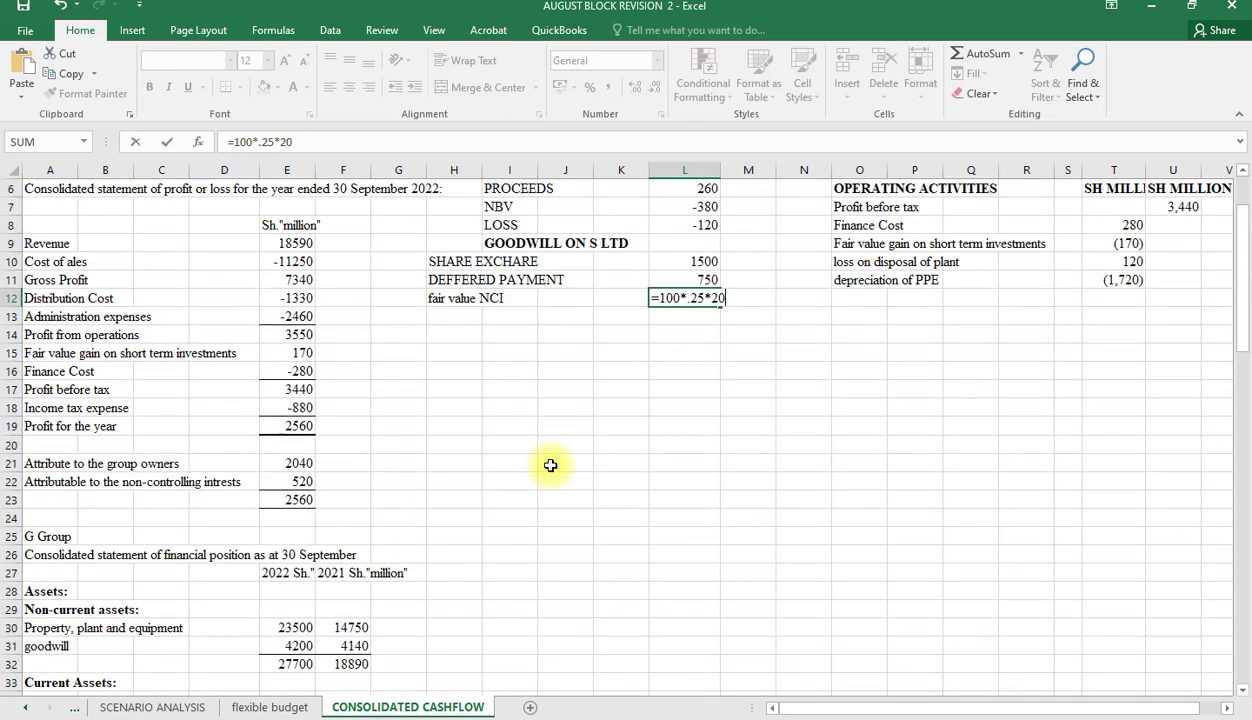
pyautogui.press('Return')
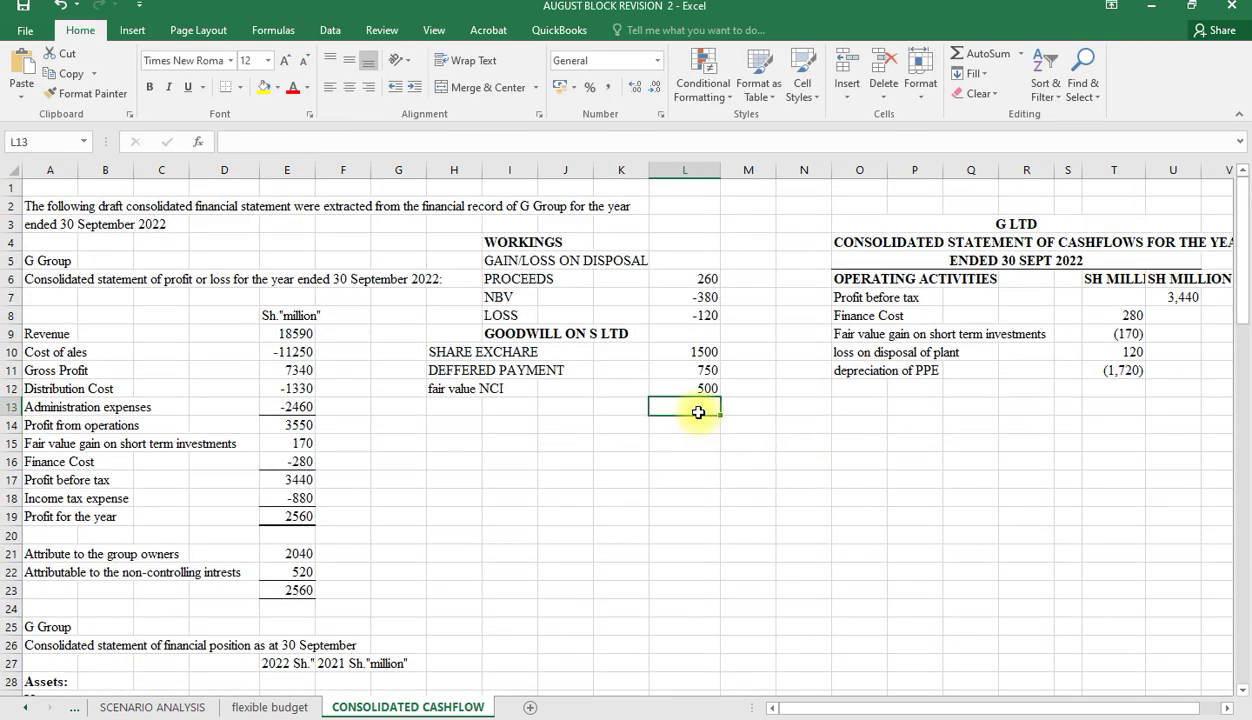
# Step: Total L10:L12 in L13 with a SUM formula and format the total in bold with a top border
pyautogui.hotkey('alt', '=')
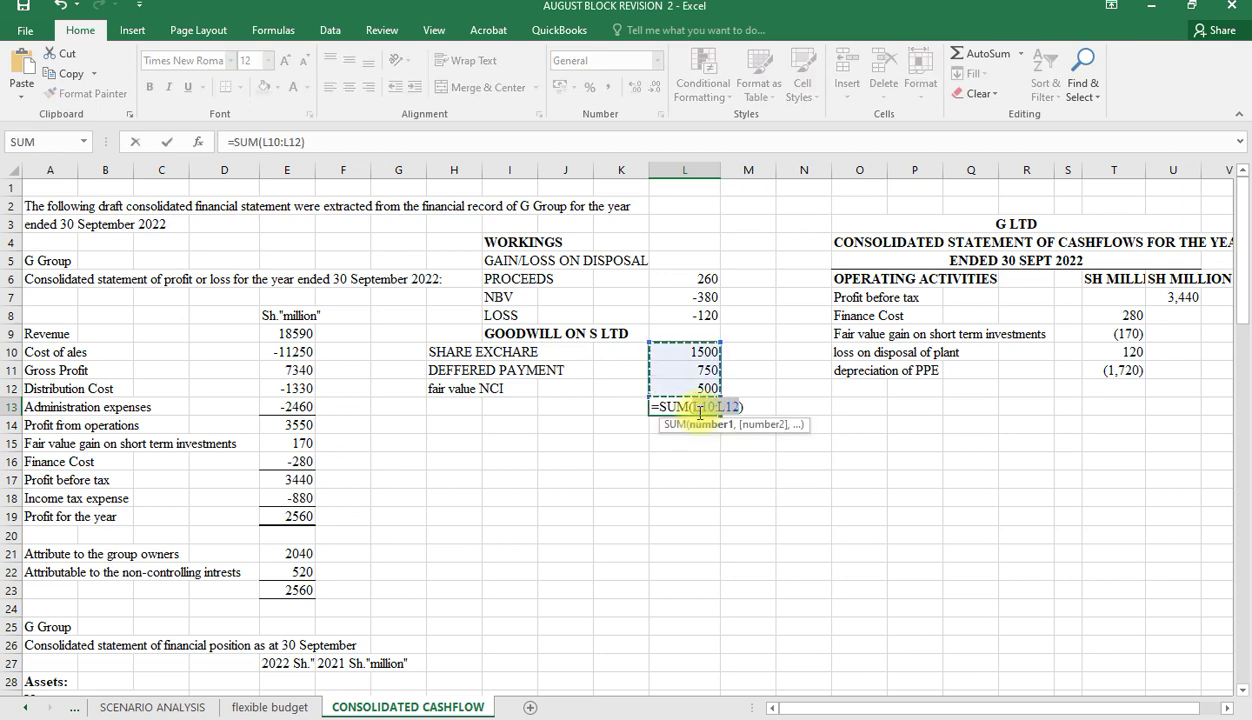
pyautogui.press('Return')
pyautogui.click(698, 409)
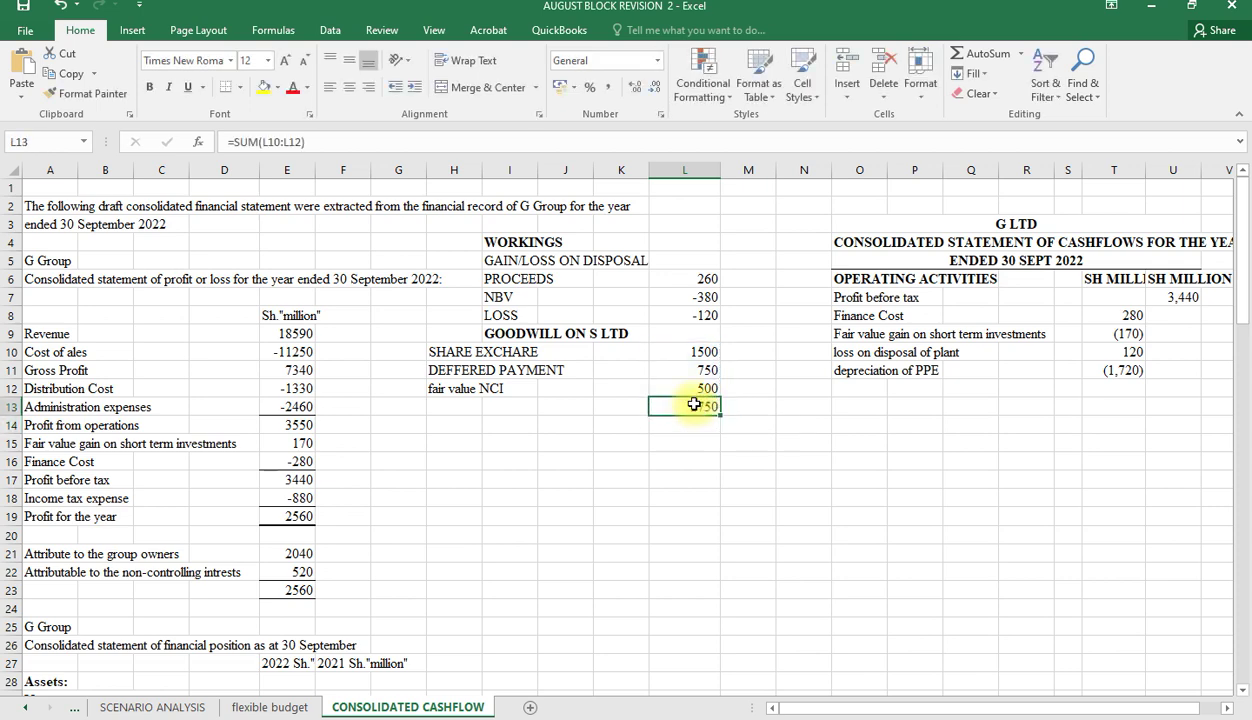
pyautogui.click(240, 88)
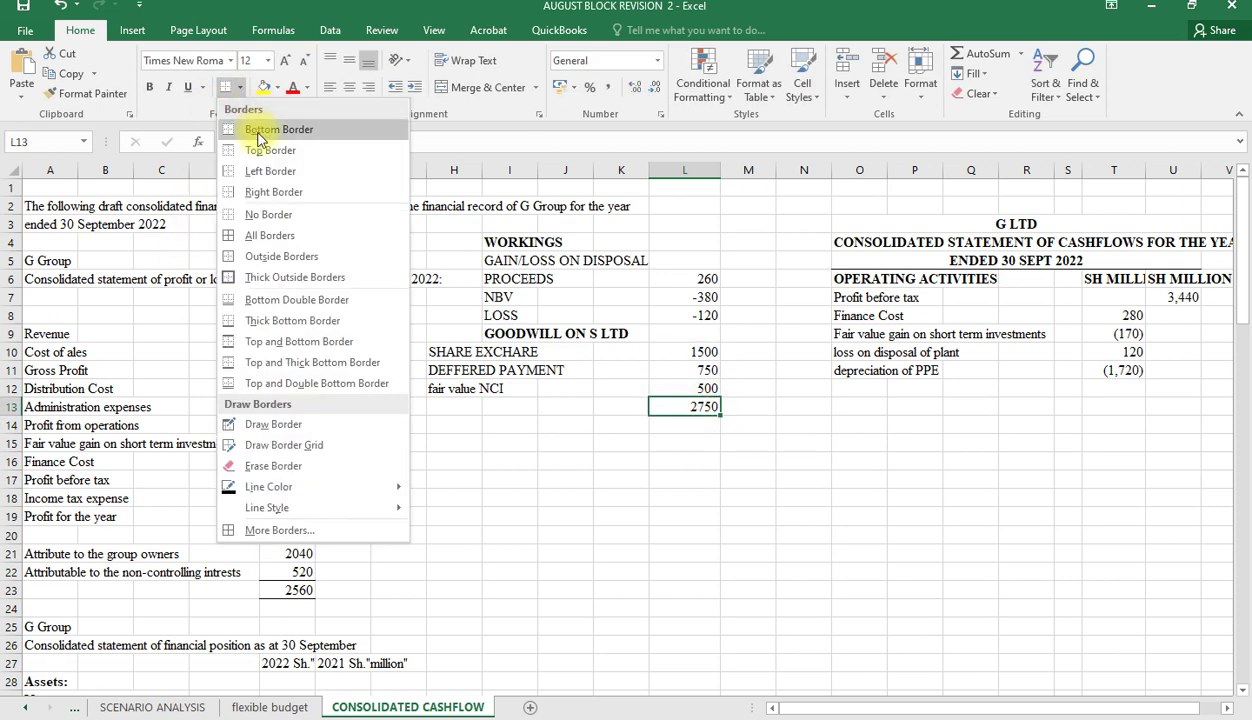
pyautogui.click(252, 133)
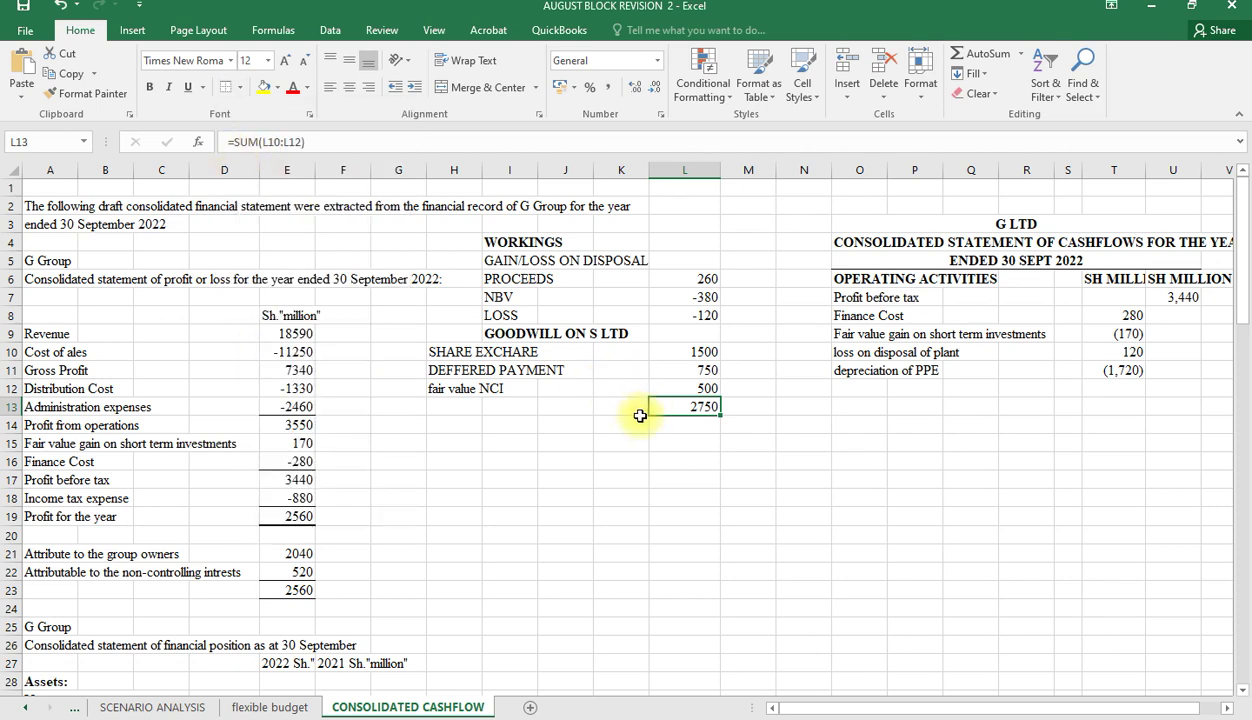
pyautogui.hotkey('ctrl', 'b')
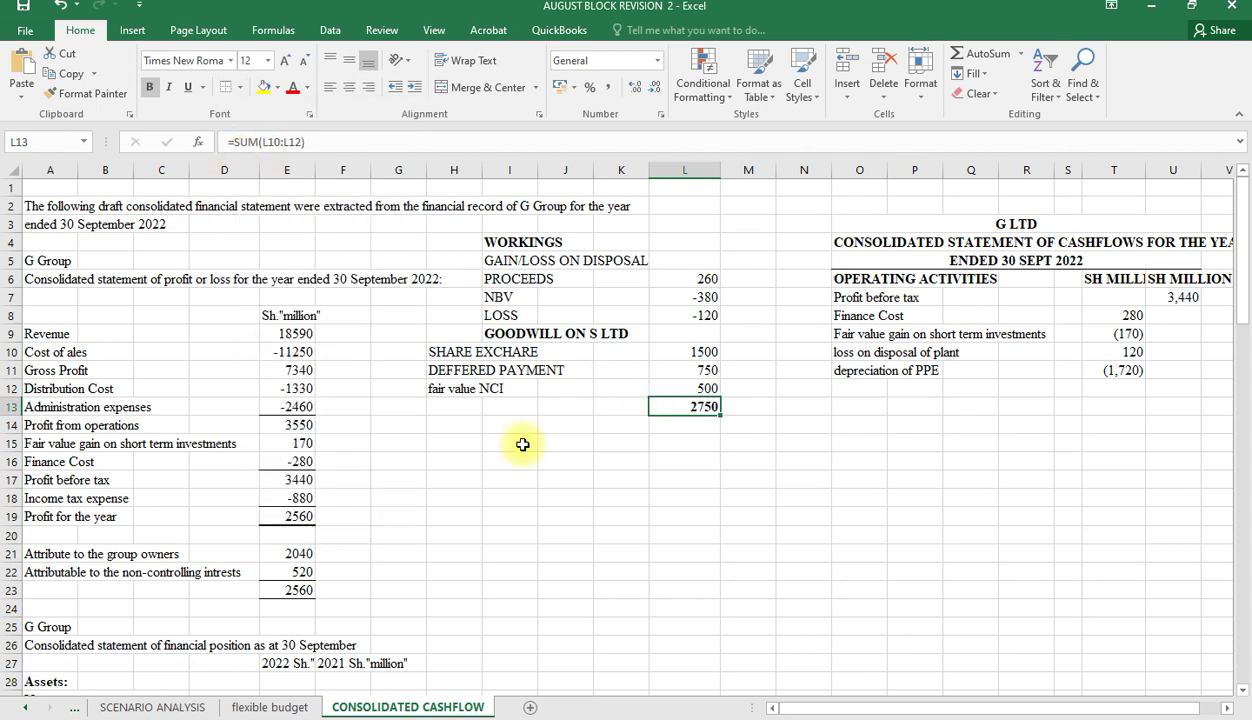
# Step: Label H14 "LESS NET ASSETS ACQUIRED" in the goodwill working
pyautogui.click(451, 424)
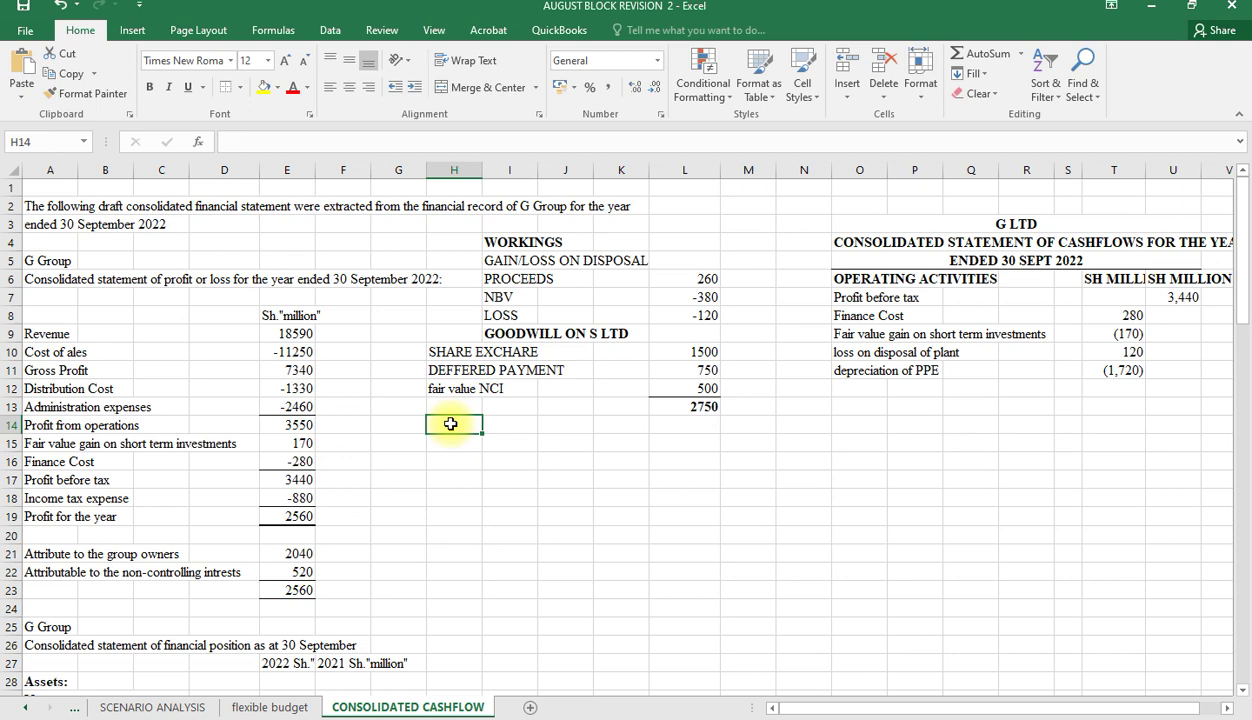
pyautogui.write('LESS NE')
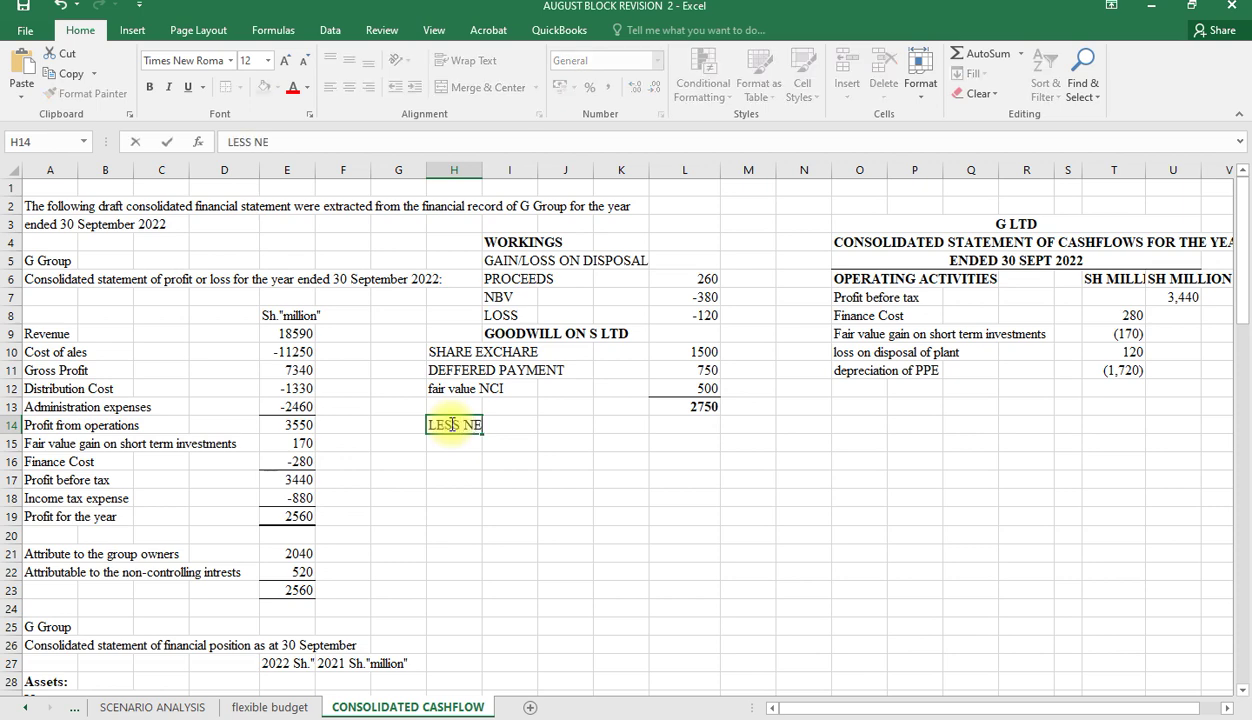
pyautogui.write('T ASSETS AC')
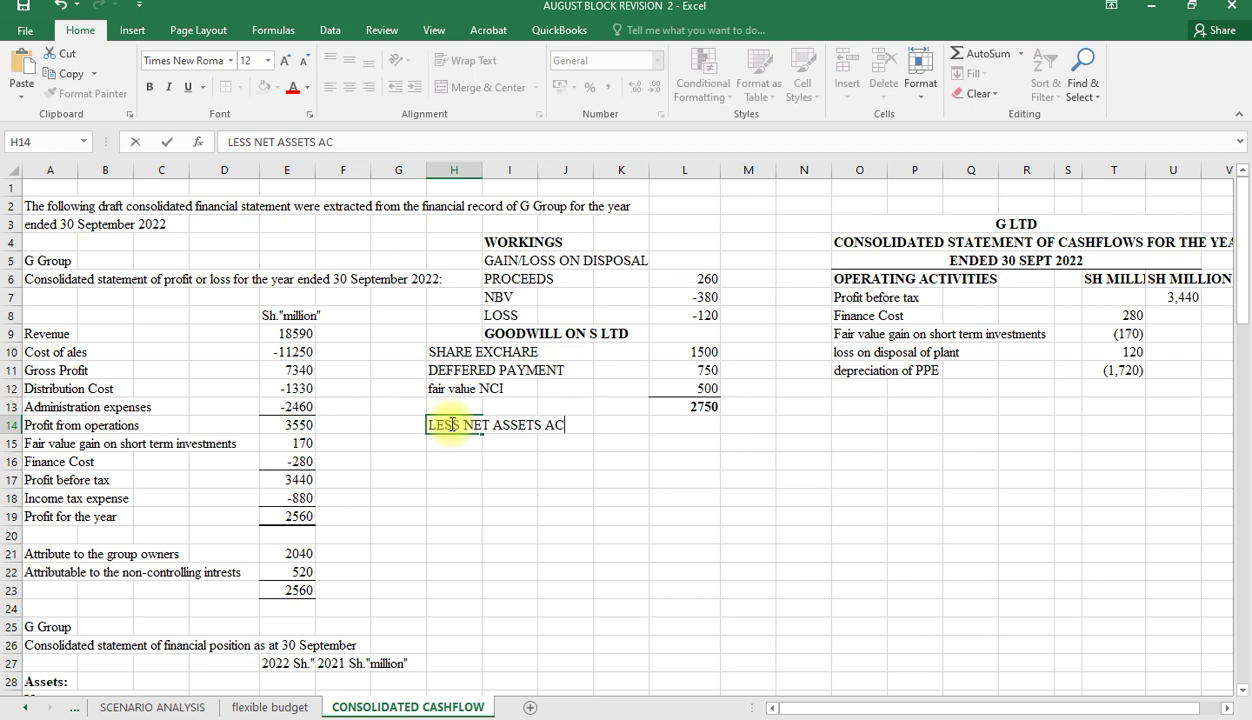
pyautogui.write('QUIRED')
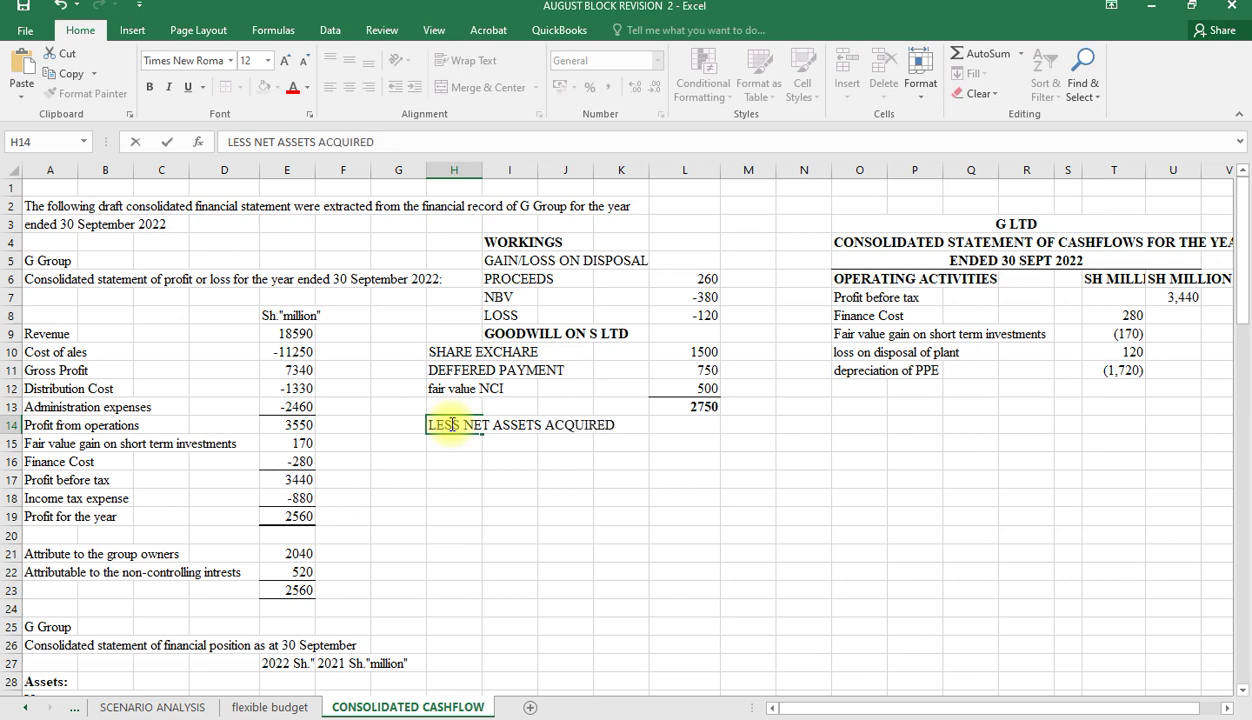
# Step: Link L14 to the total fair value of S Limited's net assets with =E85
pyautogui.click(691, 424)
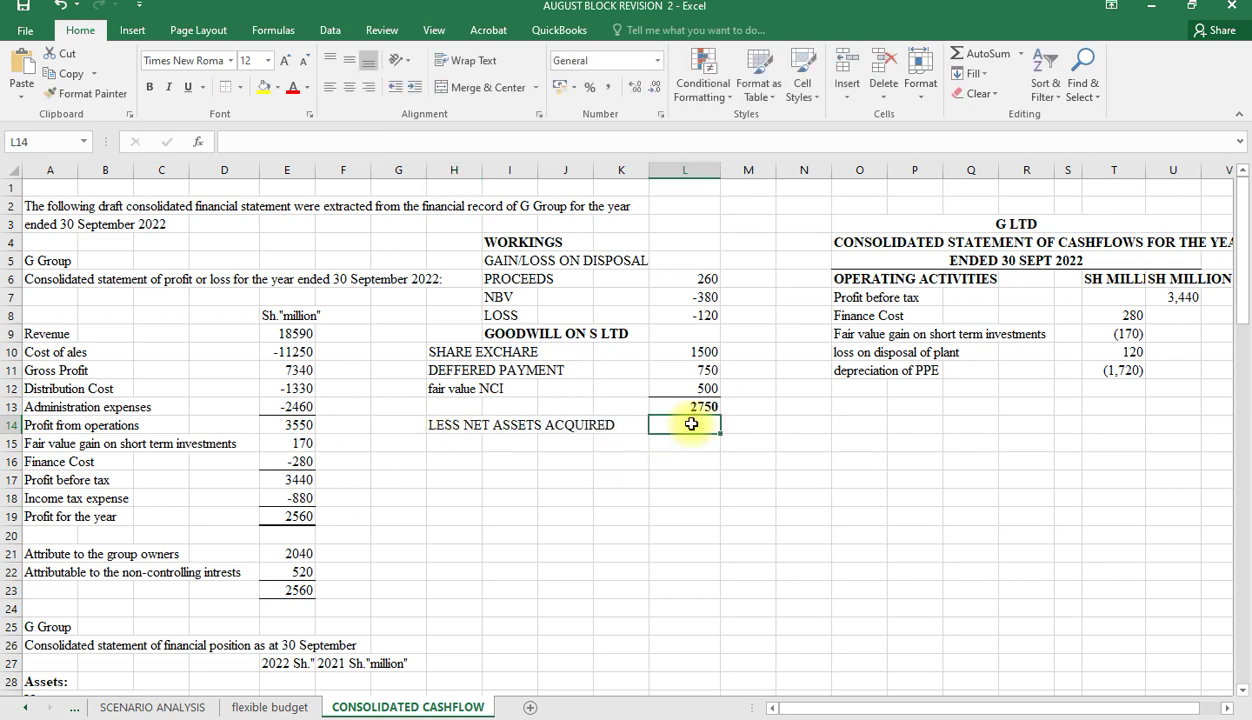
pyautogui.write('=')
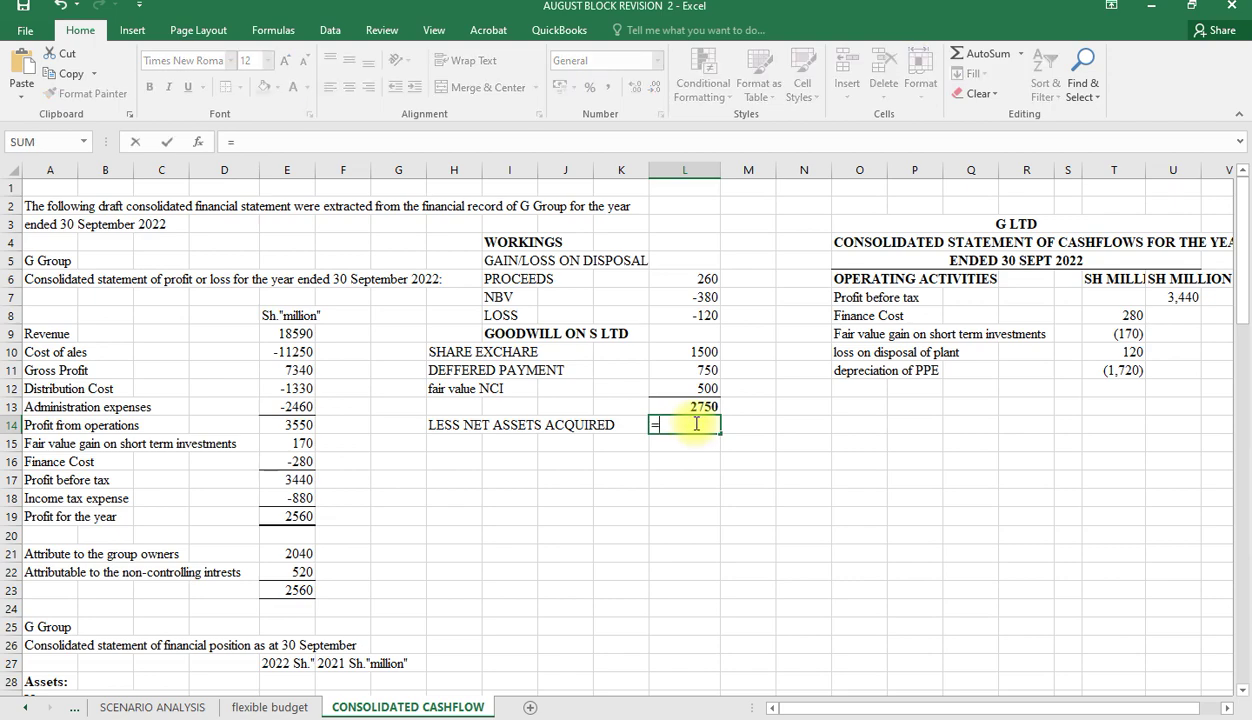
pyautogui.scroll(-19, 696, 424)
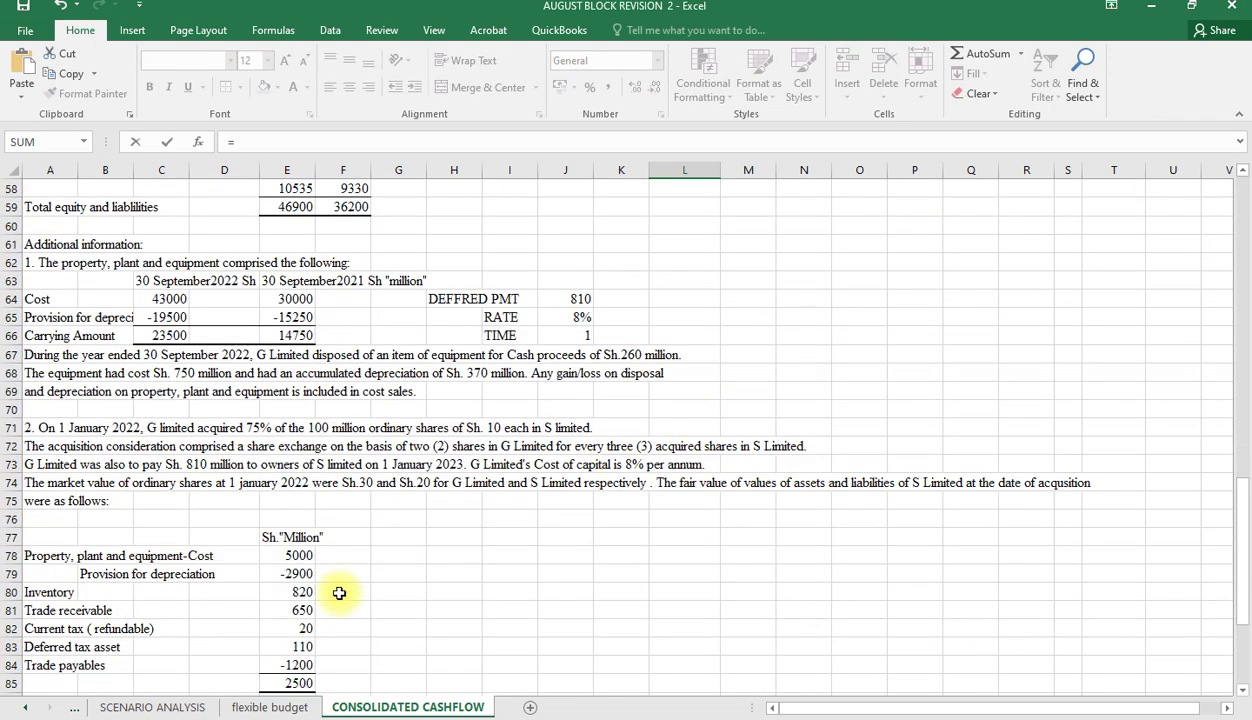
pyautogui.click(282, 683)
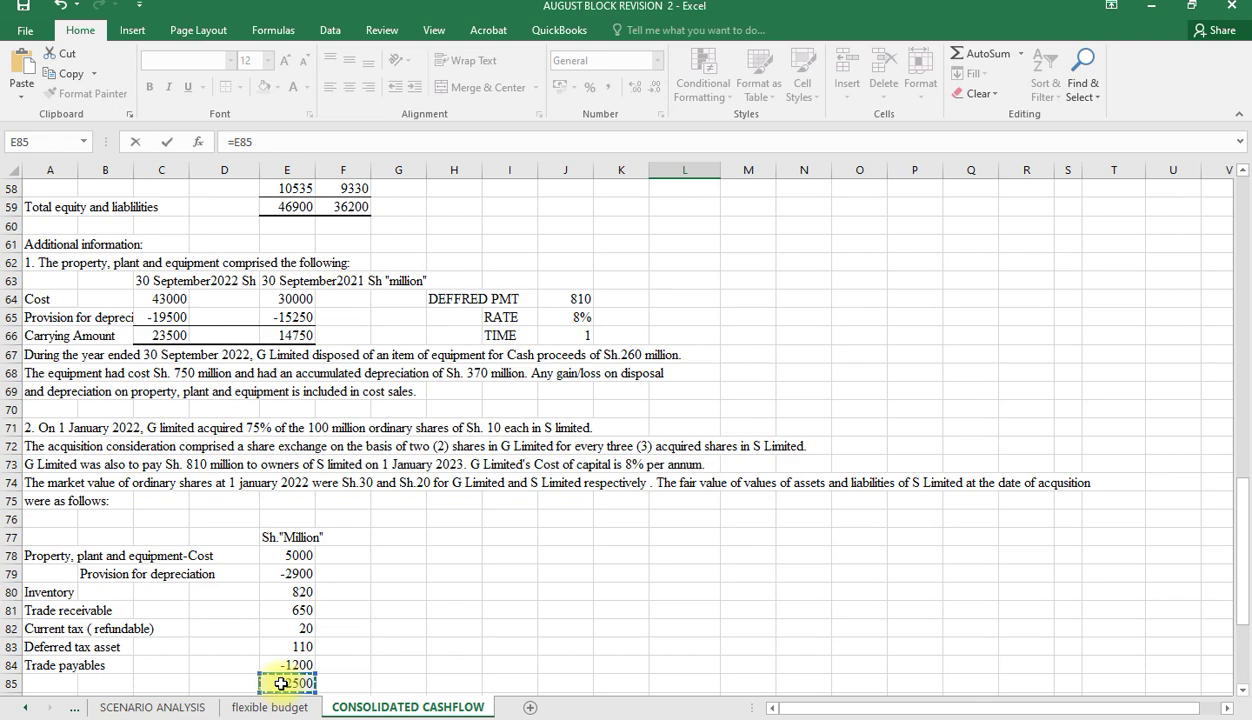
pyautogui.press('Return')
pyautogui.scroll(4, 282, 683)
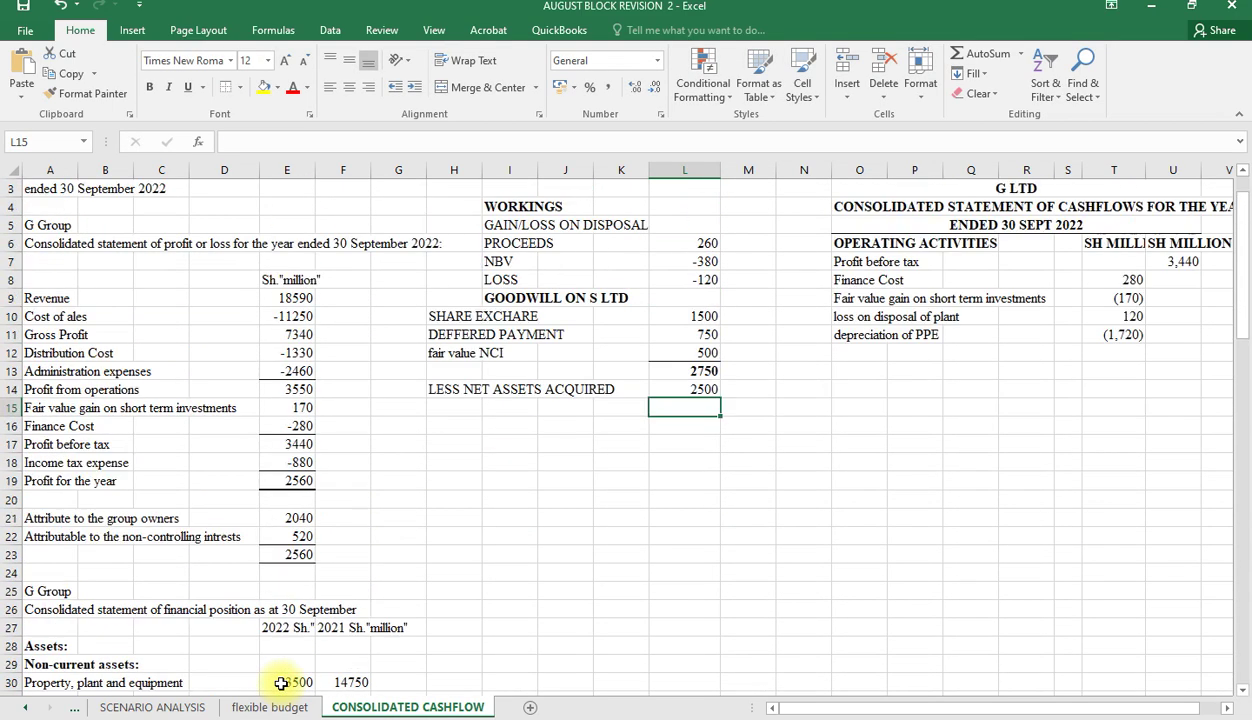
# Step: Reverse the sign of the net assets formula in L14 so the amount is negative
pyautogui.click(672, 389)
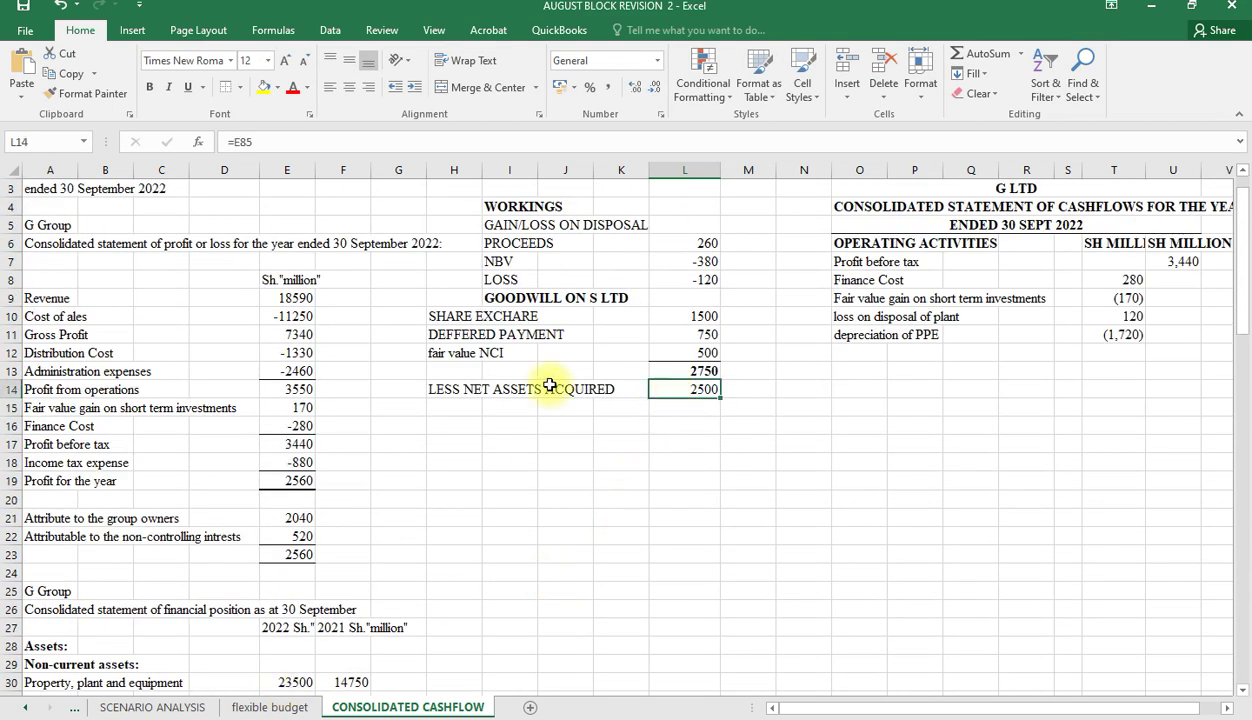
pyautogui.click(235, 142)
pyautogui.press('Return')
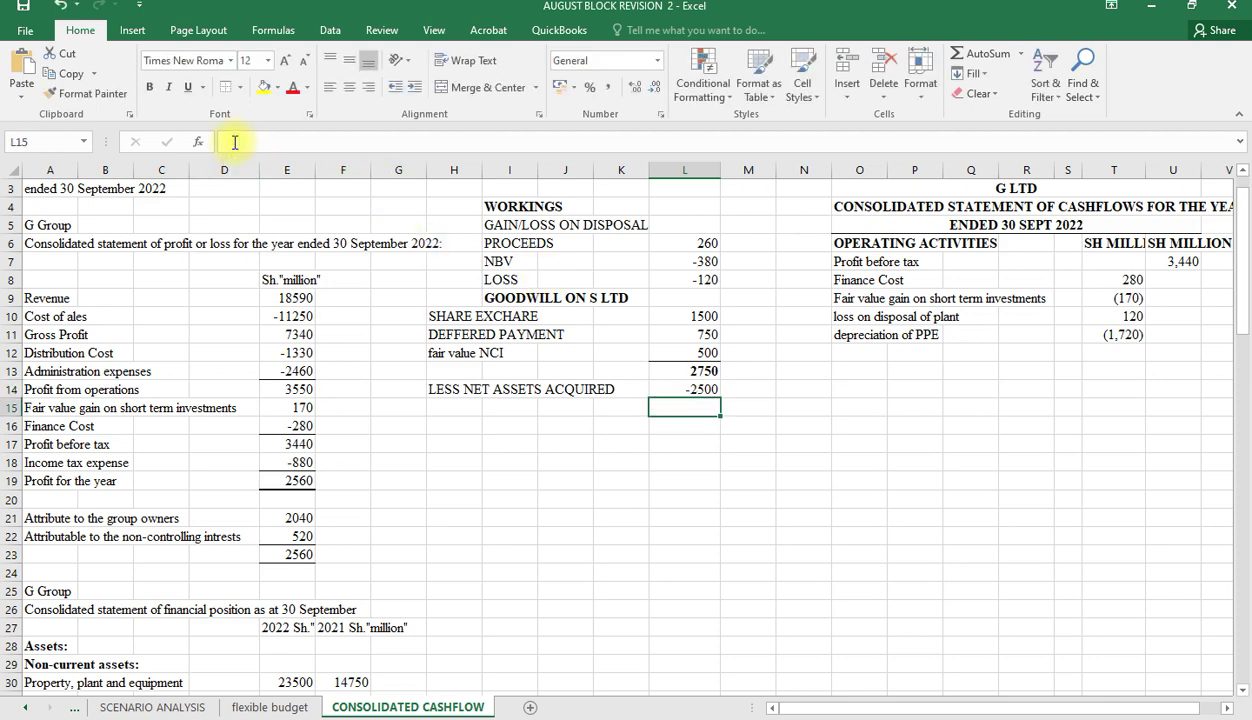
# Step: Calculate goodwill in L15 as =SUM(L13:L14) and give the cell a top and thick bottom border
pyautogui.hotkey('alt', '=')
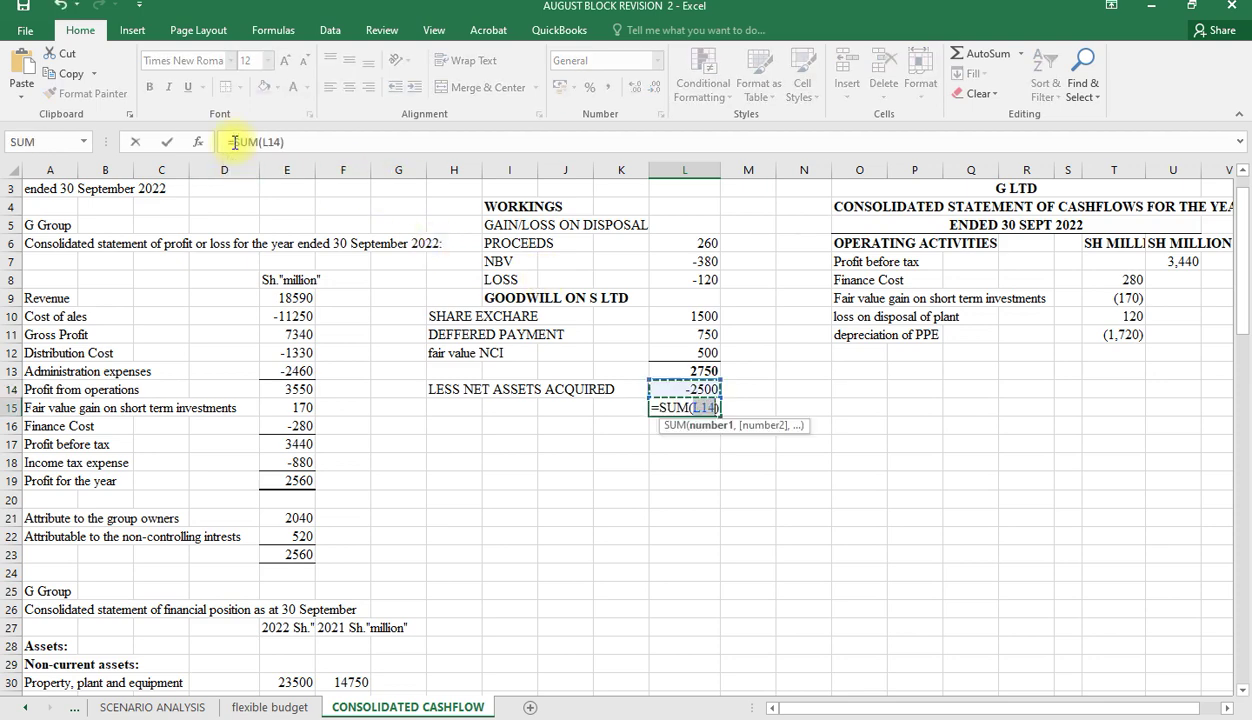
pyautogui.moveTo(694, 388); pyautogui.dragTo(722, 370)
pyautogui.press('Return')
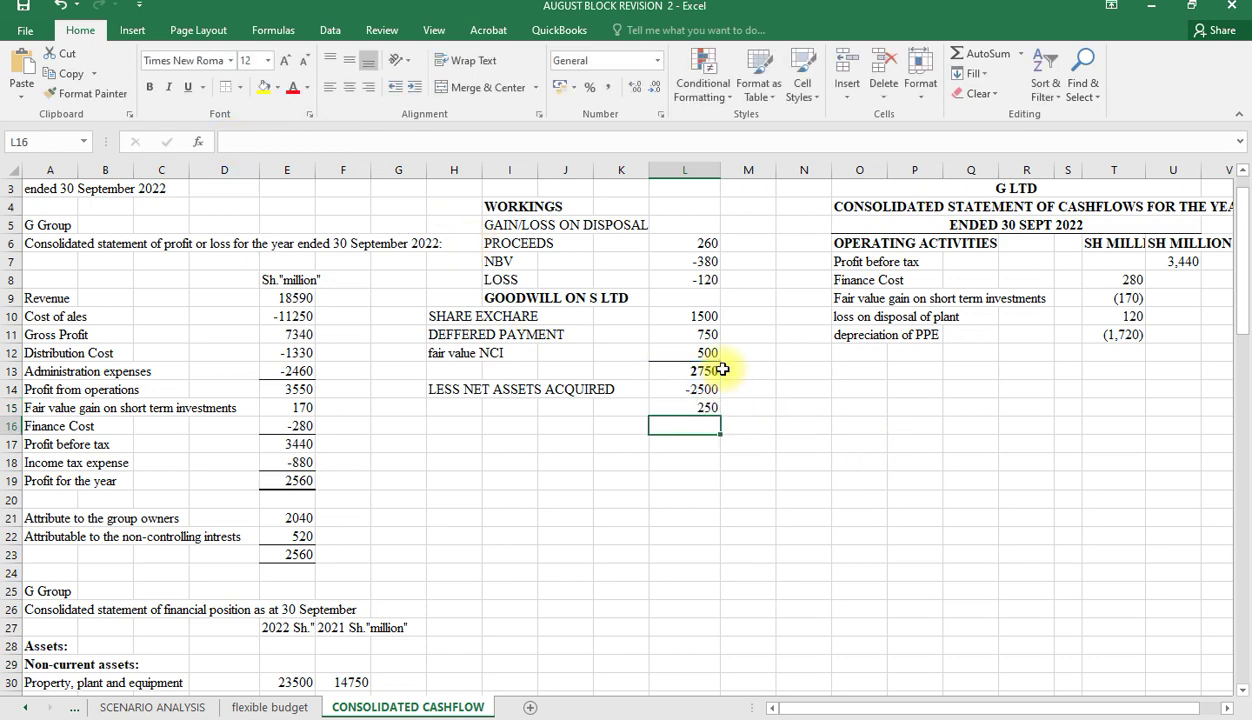
pyautogui.click(680, 408)
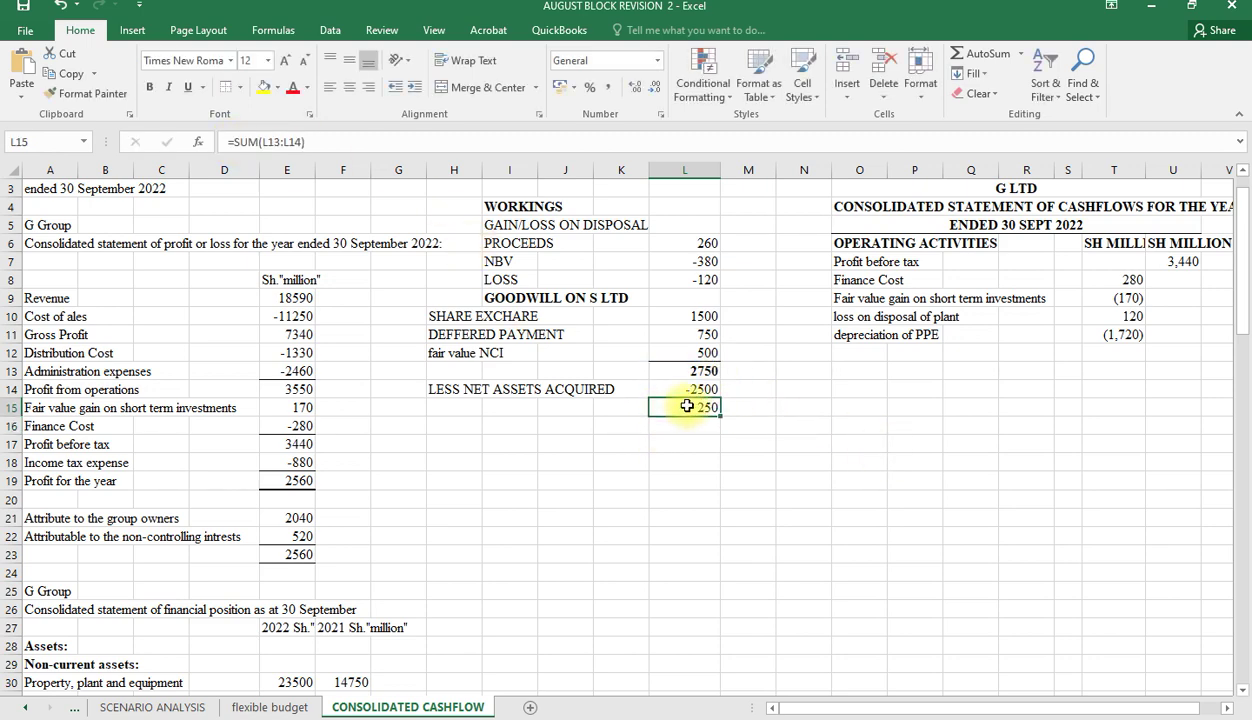
pyautogui.click(245, 88)
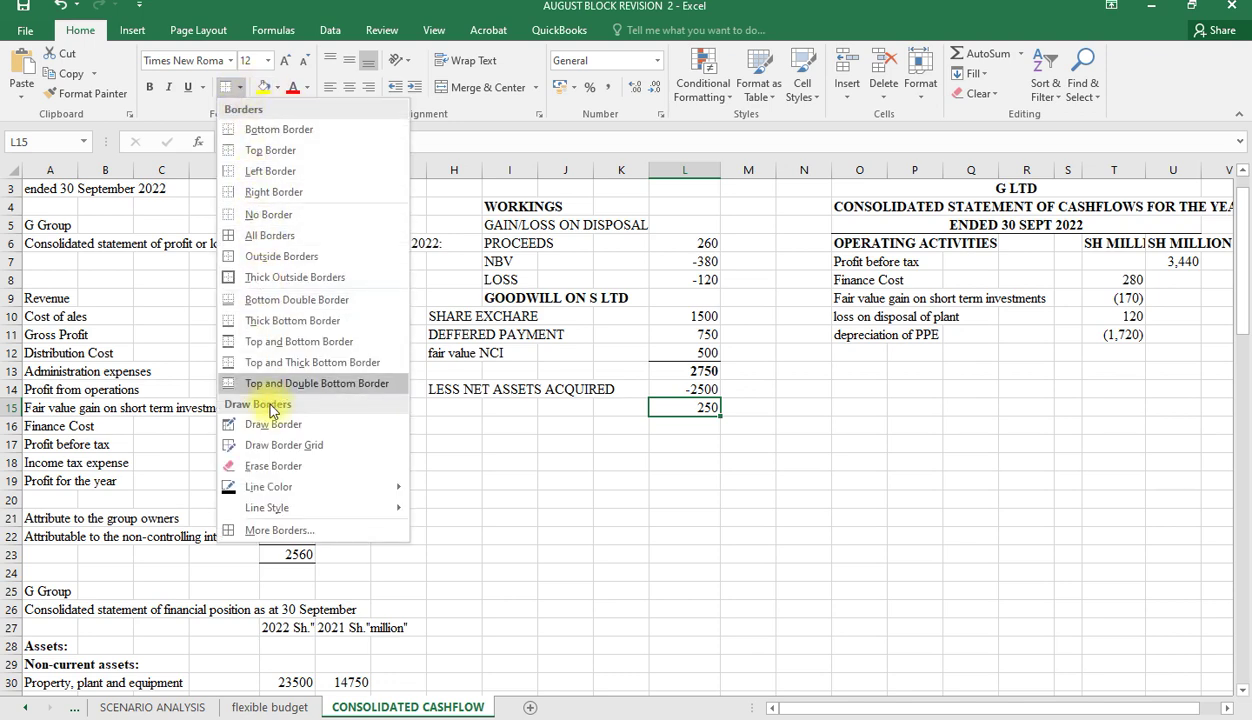
pyautogui.click(258, 362)
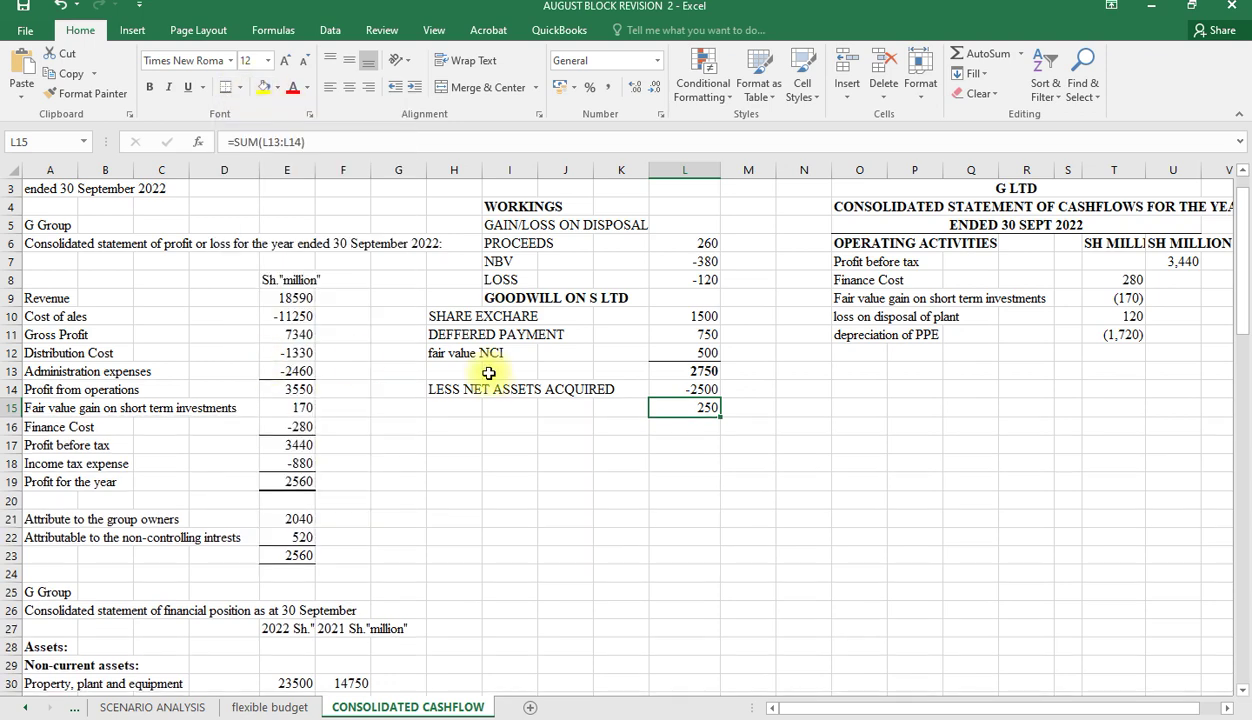
# Step: Label H15 "GOODWILL" beside the result of the working
pyautogui.click(449, 411)
pyautogui.write('GOODWI')
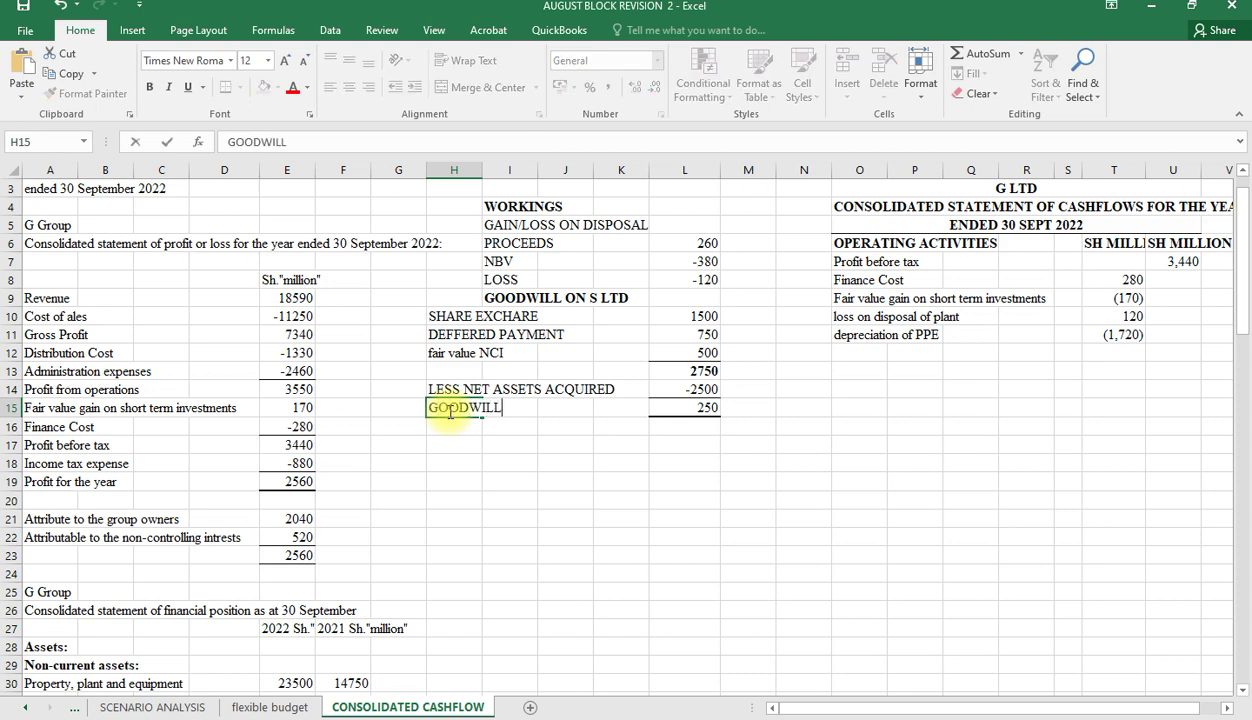
pyautogui.write('LL')
# Step: Add the label "Goodwill impaired" in O12 under the depreciation line of the cash flow statement
pyautogui.click(860, 351)
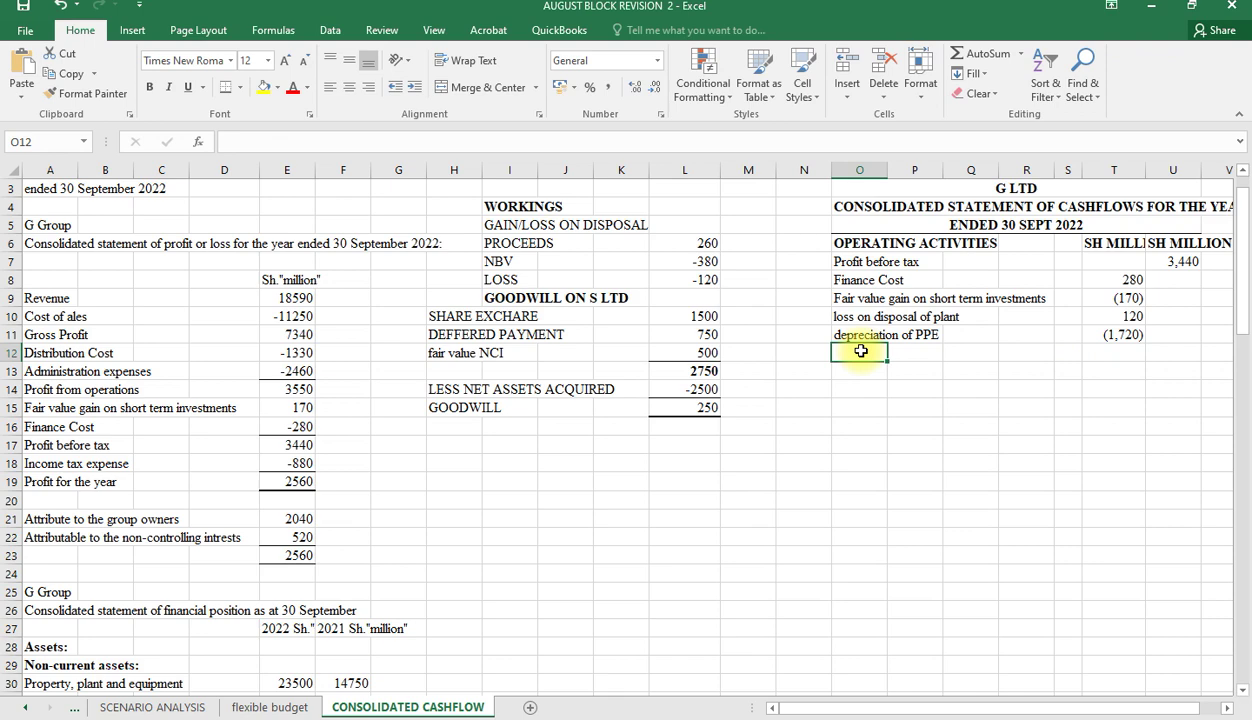
pyautogui.write('Goodwi')
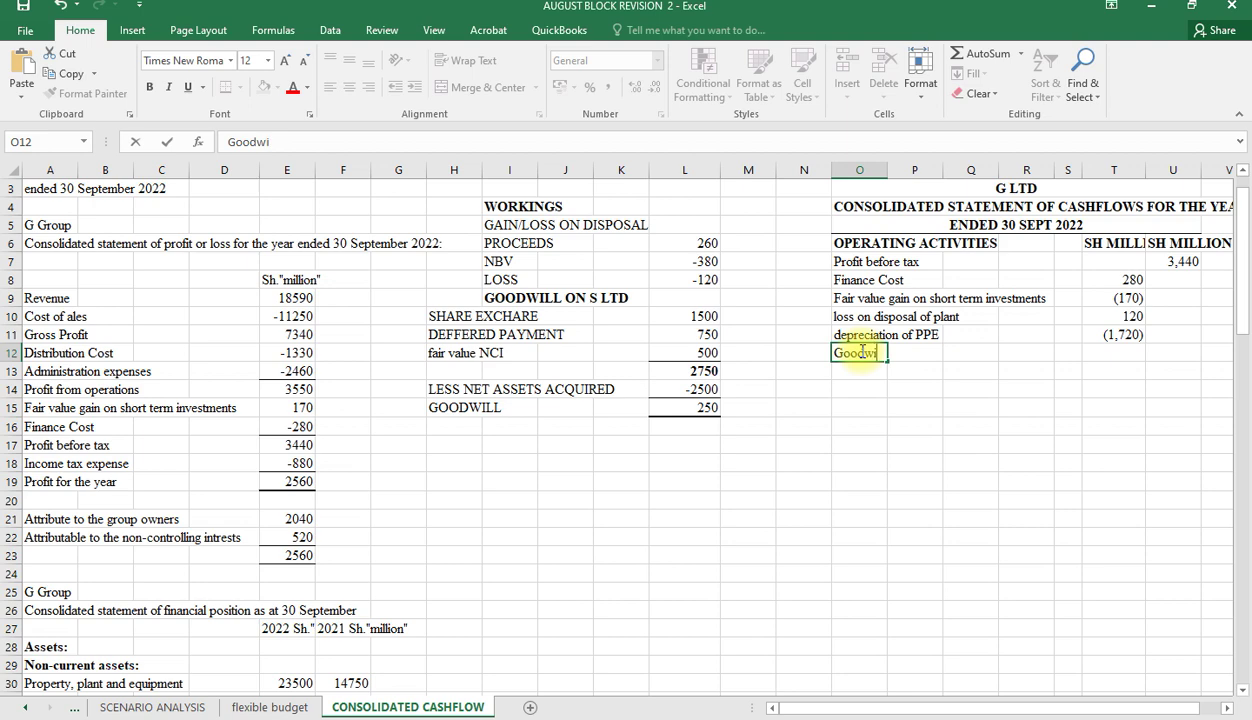
pyautogui.write('ll impaired')
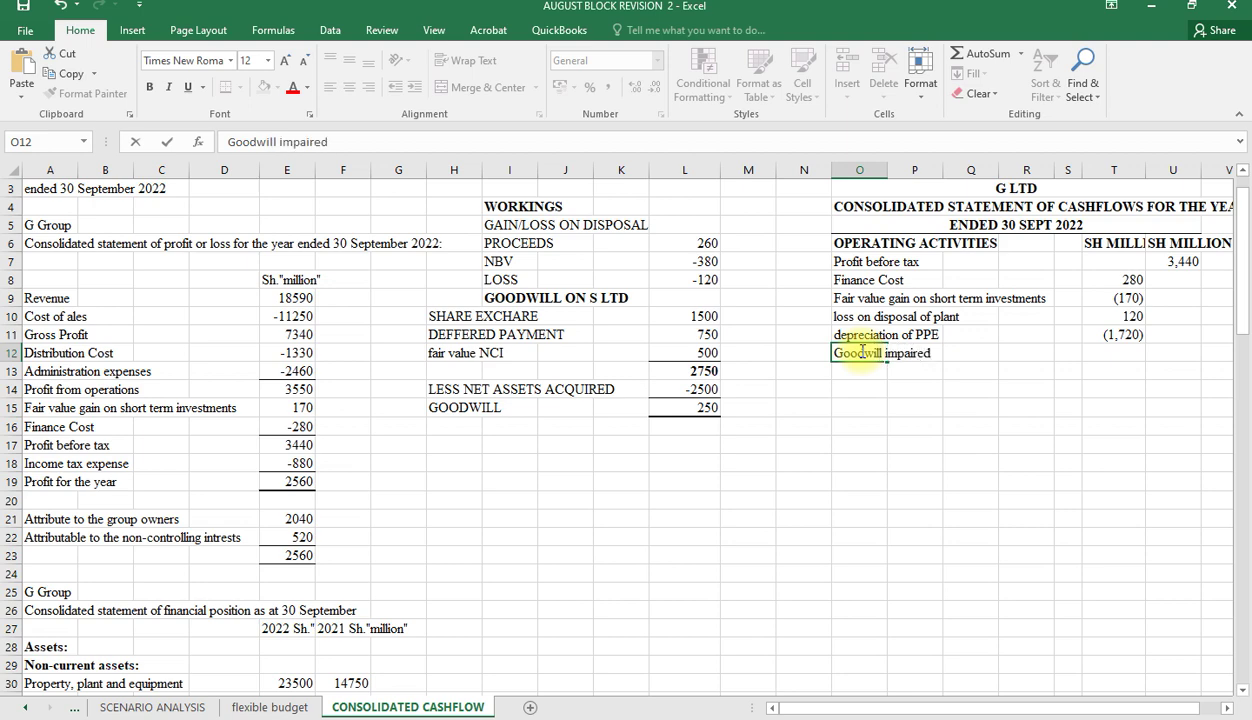
# Step: Calculate the goodwill impairment in T12 as opening goodwill plus S Ltd goodwill less closing goodwill, =F31+L15-E31
pyautogui.click(1111, 354)
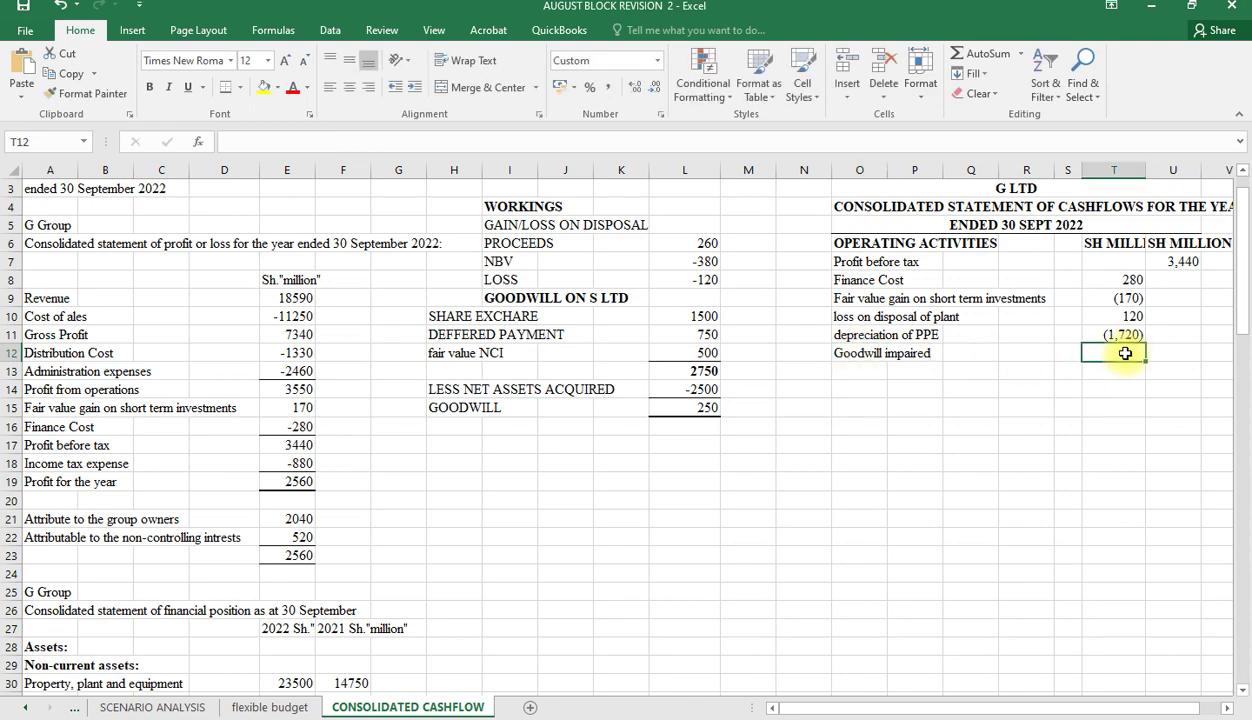
pyautogui.write('=')
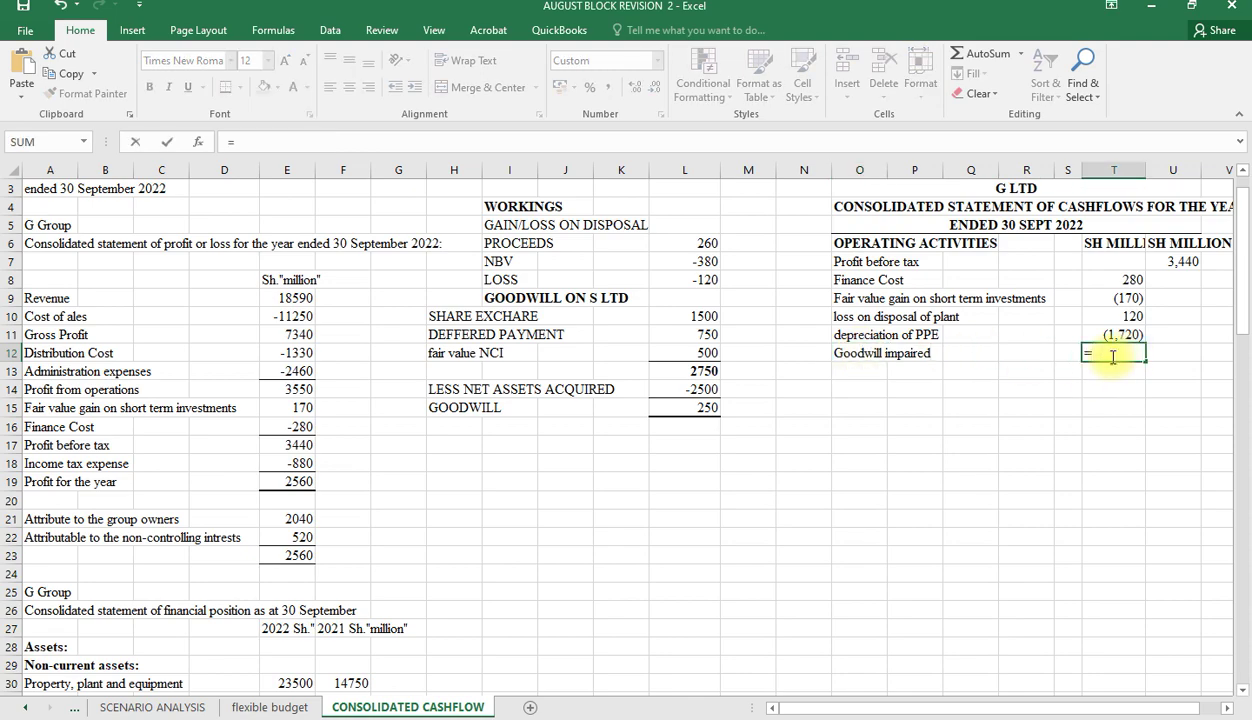
pyautogui.scroll(-2, 60, 588)
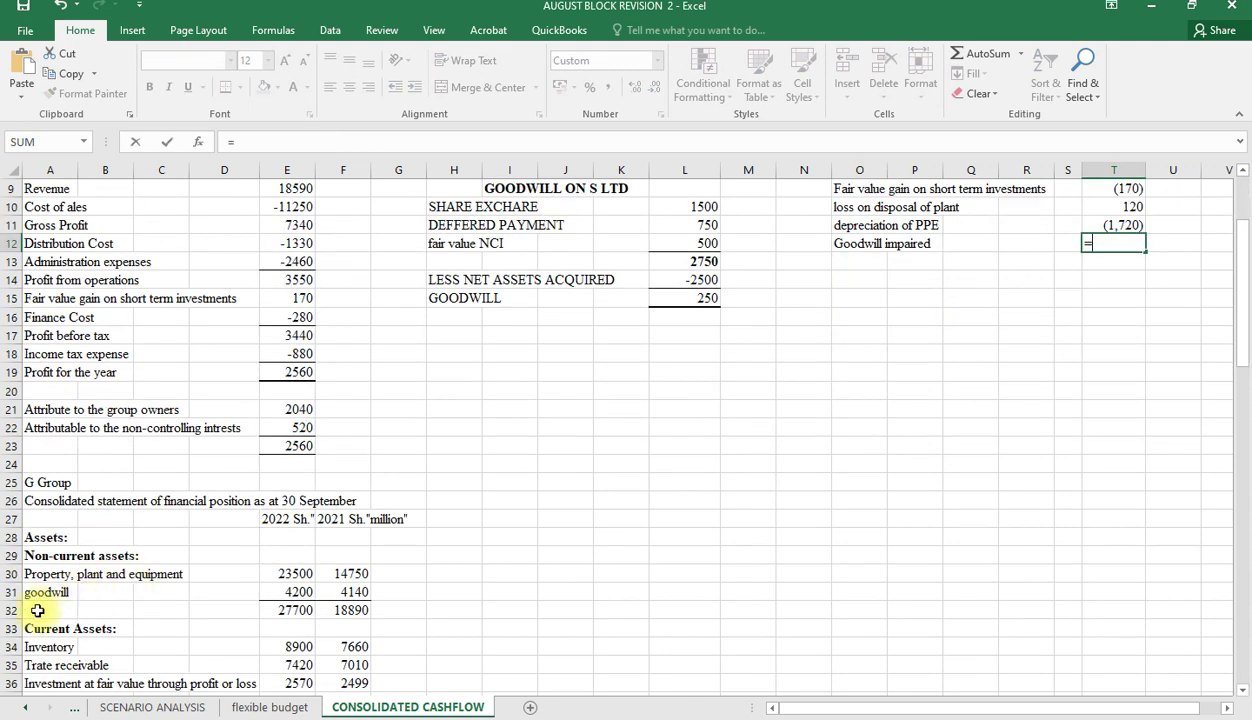
pyautogui.click(352, 594)
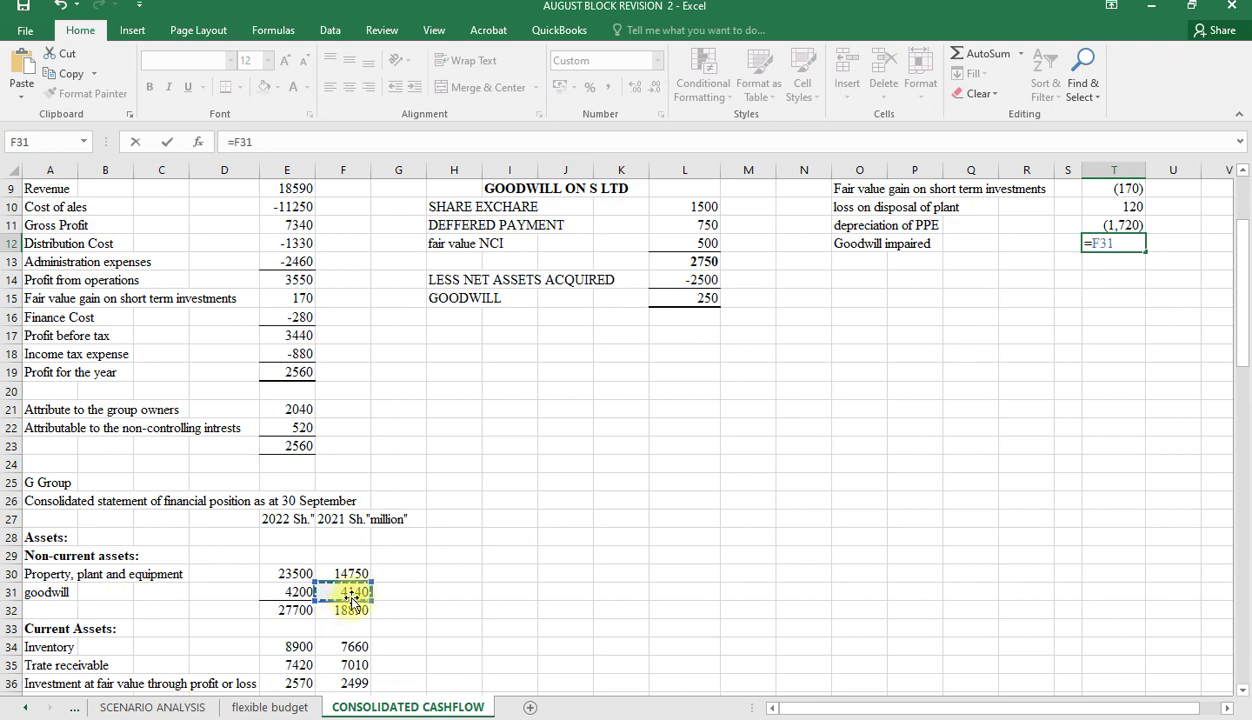
pyautogui.write('+')
pyautogui.click(697, 298)
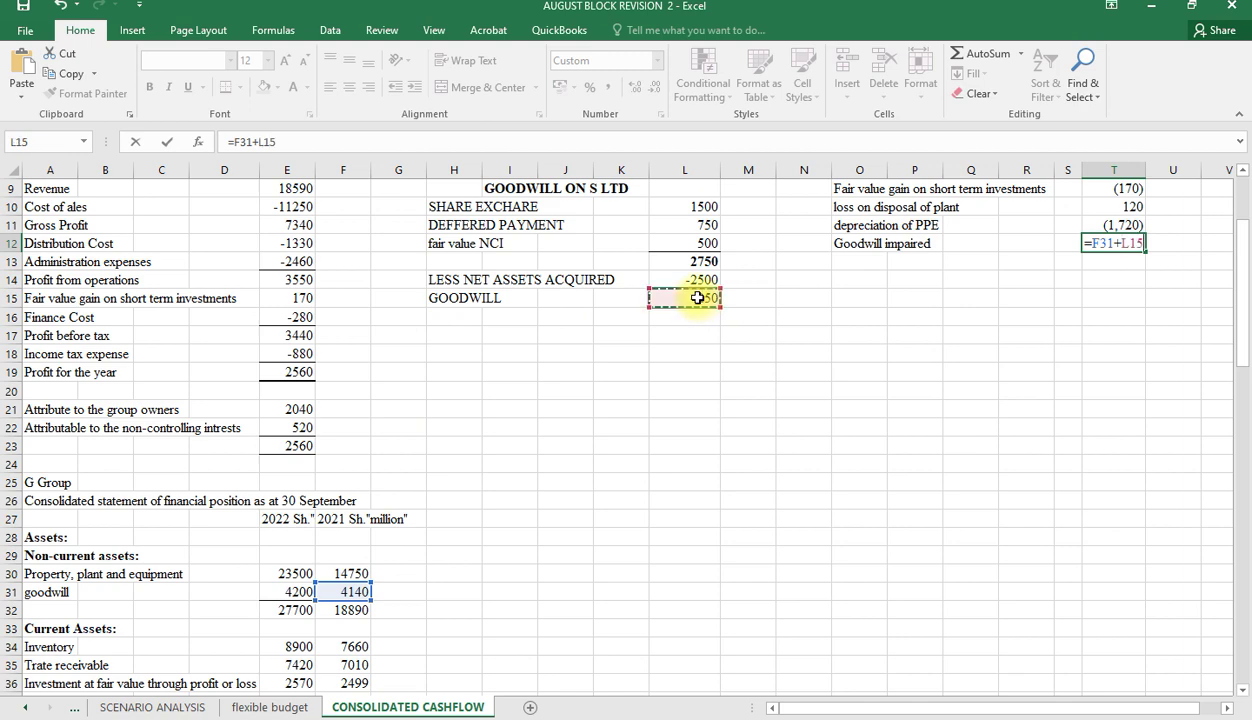
pyautogui.write('-')
pyautogui.click(300, 592)
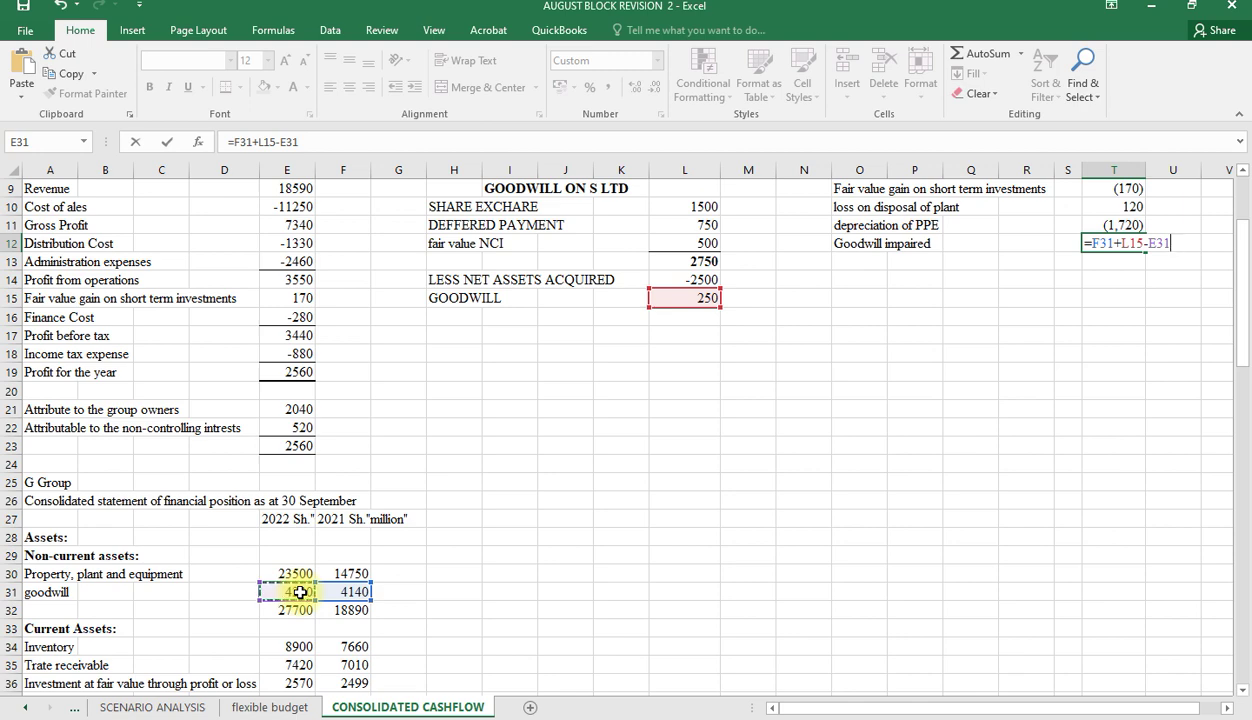
pyautogui.press('Return')
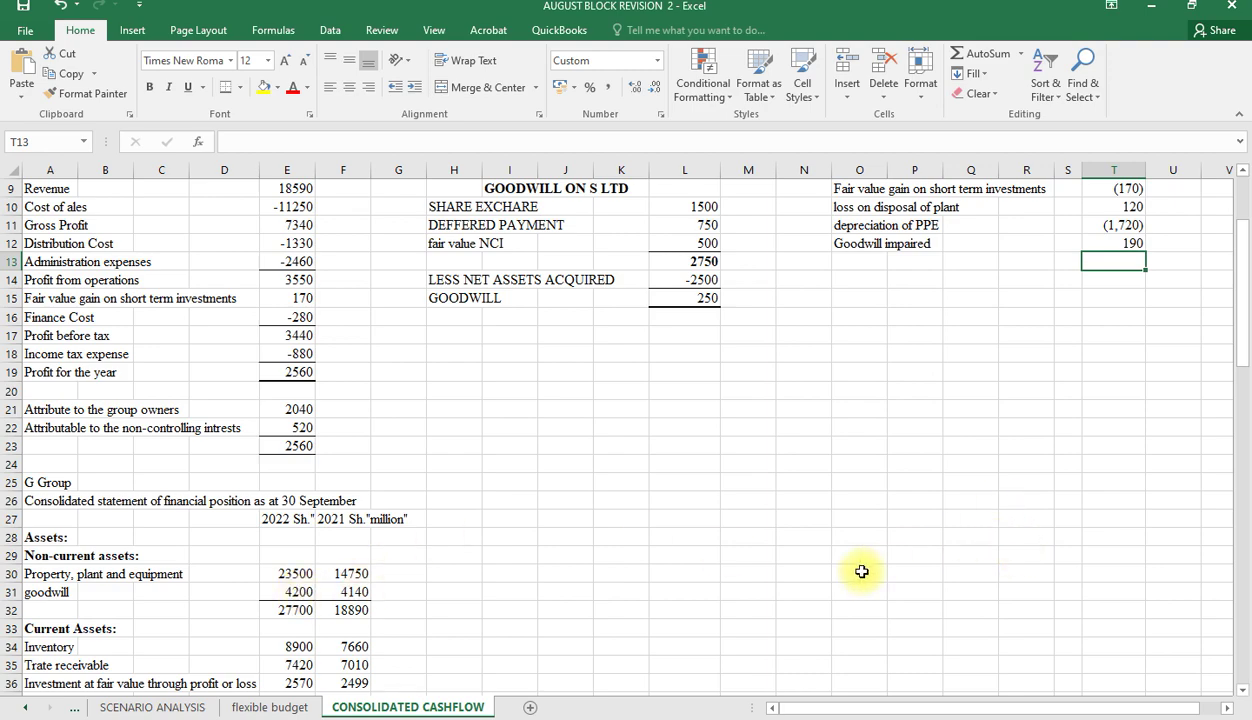
# Step: Label O13 "cashflow before working capital" below the goodwill impairment line
pyautogui.scroll(3, 862, 571)
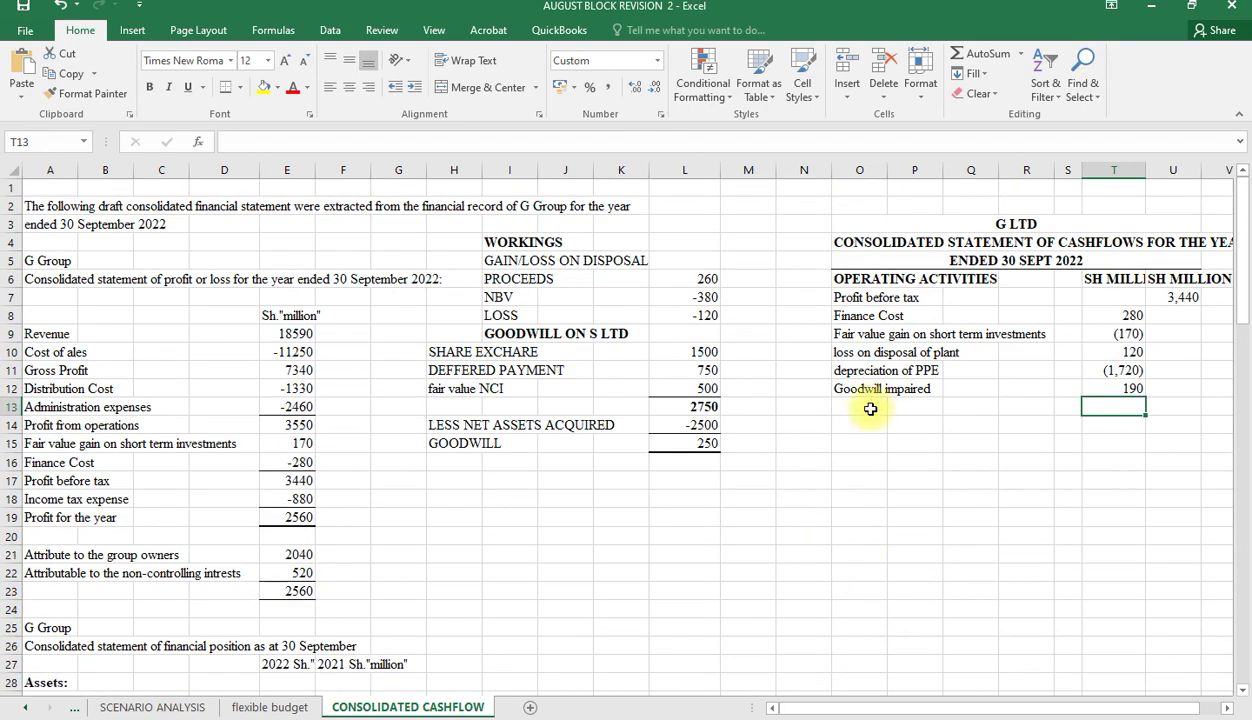
pyautogui.click(870, 409)
pyautogui.write('cashflow before working capital')
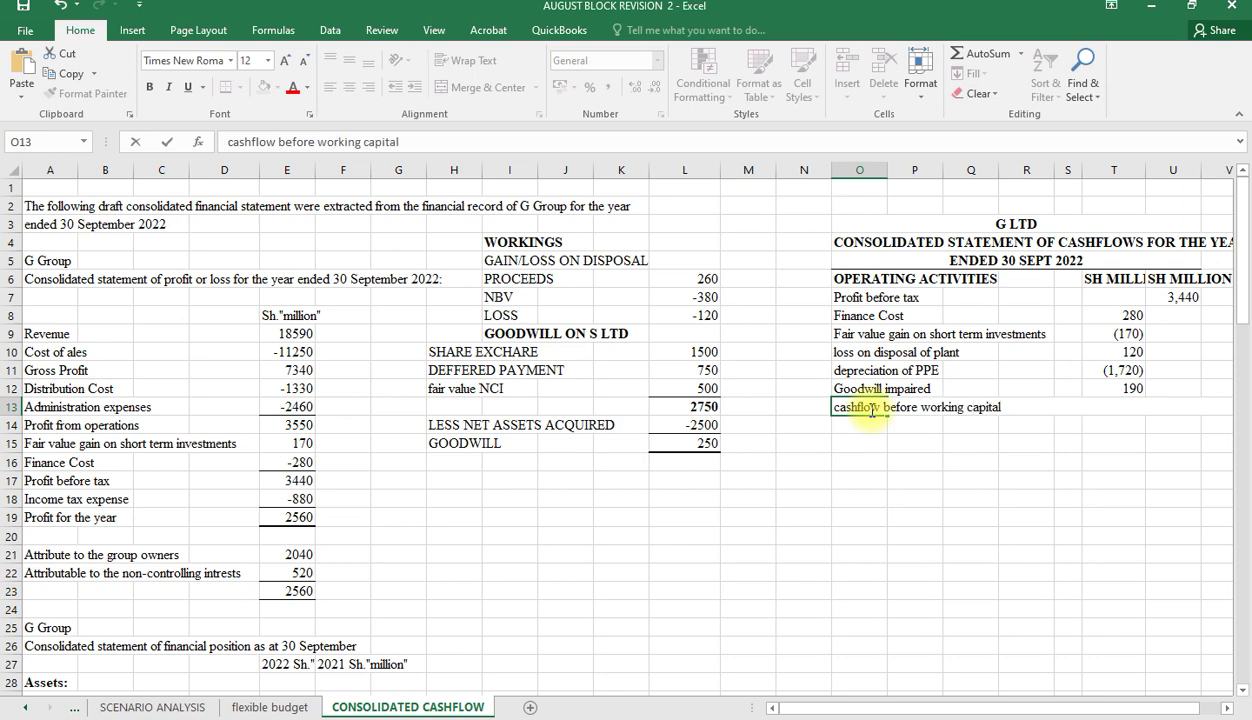
# Step: Total the operating adjustments in U12 with =SUM(T8:T12)
pyautogui.click(1118, 438)
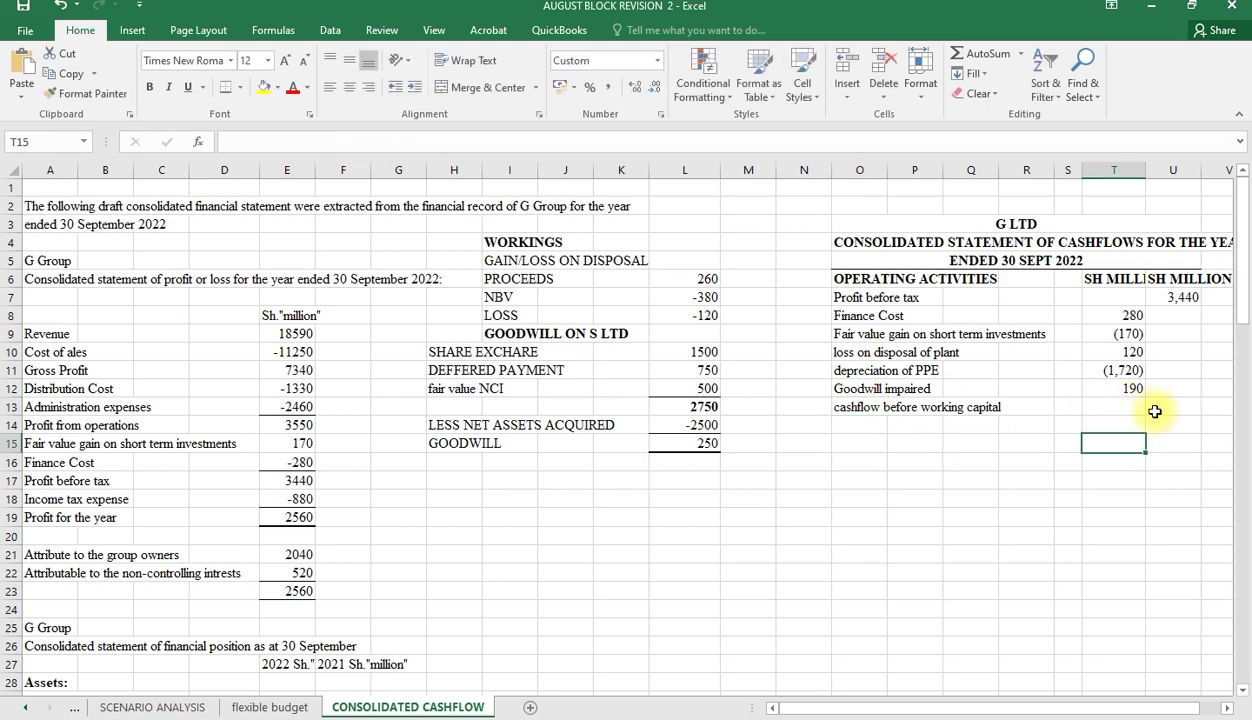
pyautogui.click(1159, 405)
pyautogui.click(1177, 387)
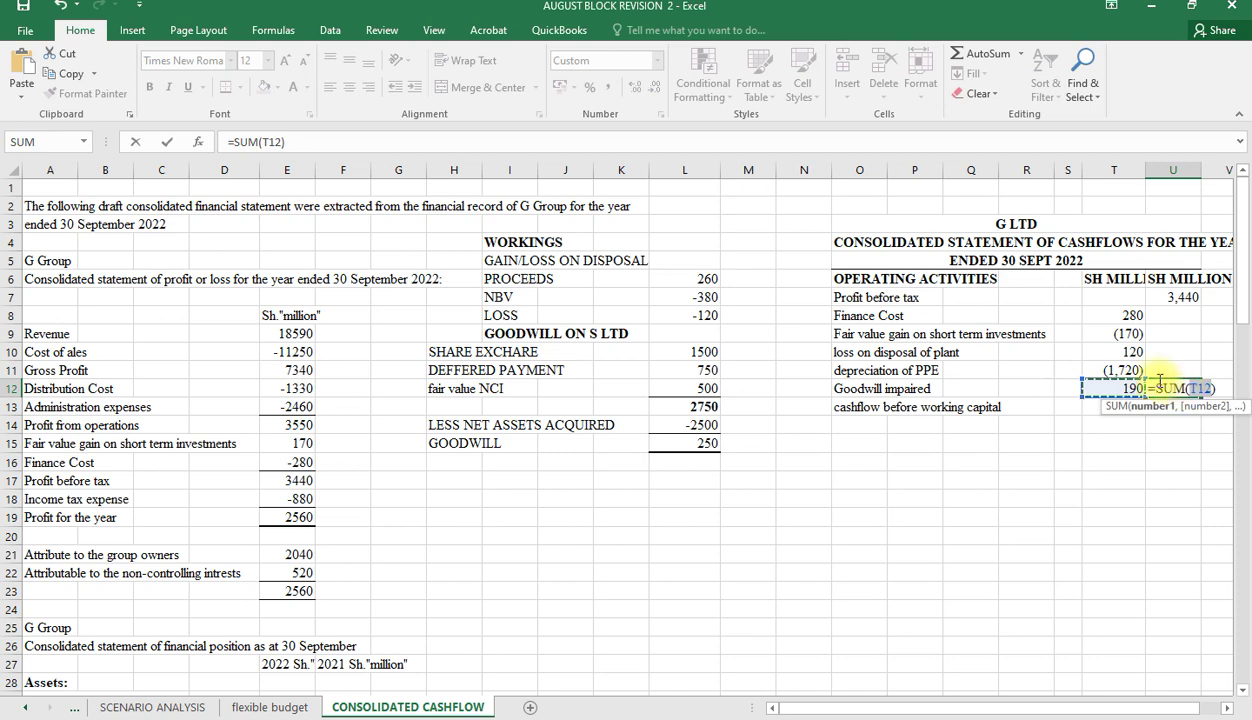
pyautogui.moveTo(1112, 313); pyautogui.dragTo(1137, 388)
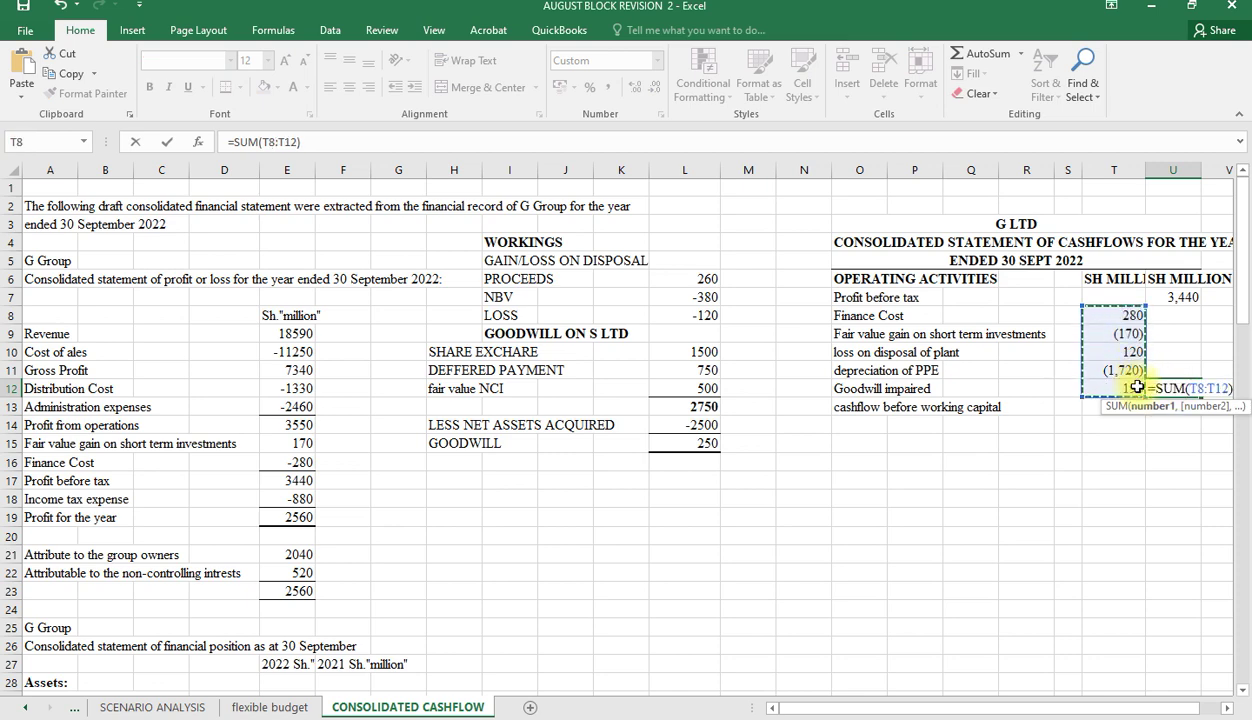
pyautogui.press('Return')
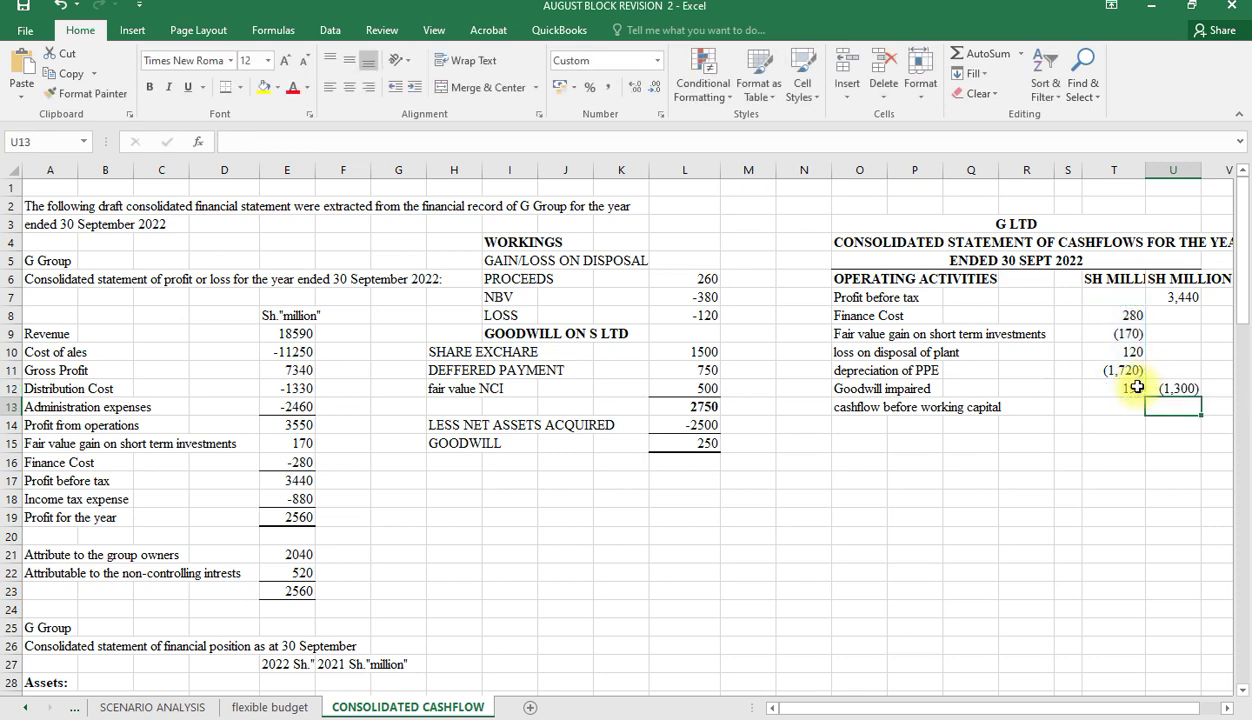
# Step: Calculate the cash flow before working capital in U13 as =SUM(U7:U12)
pyautogui.hotkey('alt', '=')
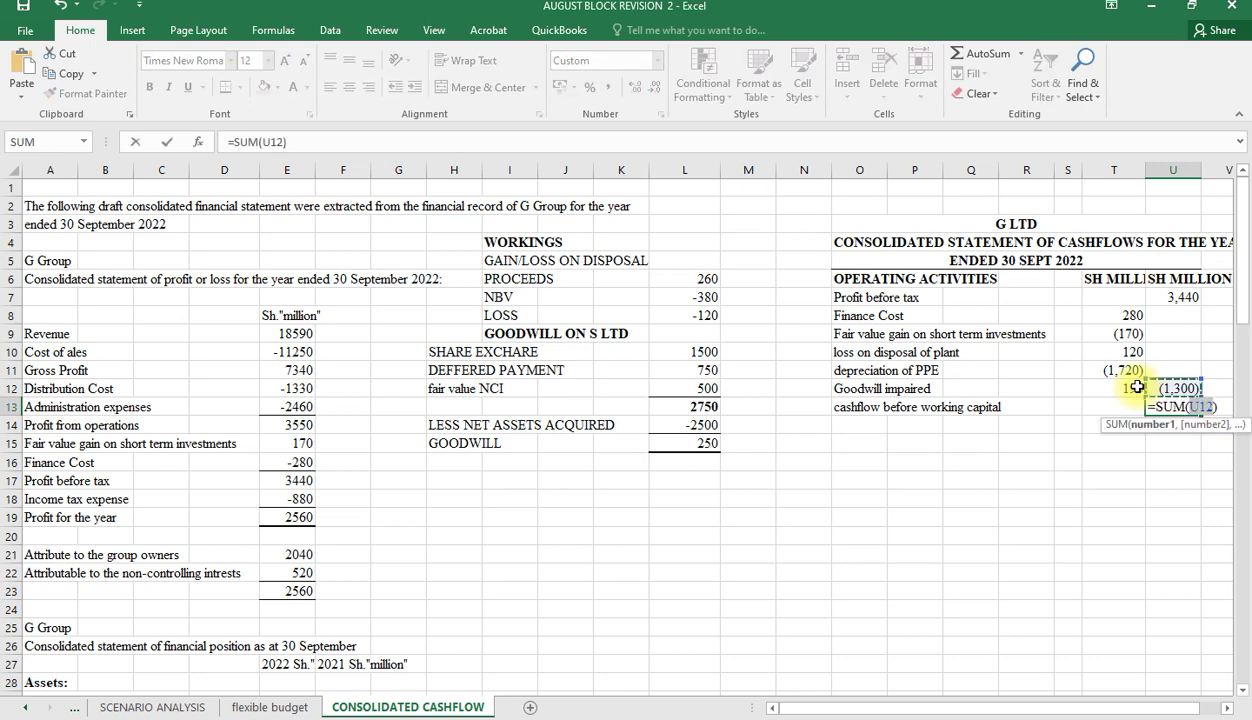
pyautogui.moveTo(1193, 384); pyautogui.dragTo(1203, 297)
pyautogui.press('Return')
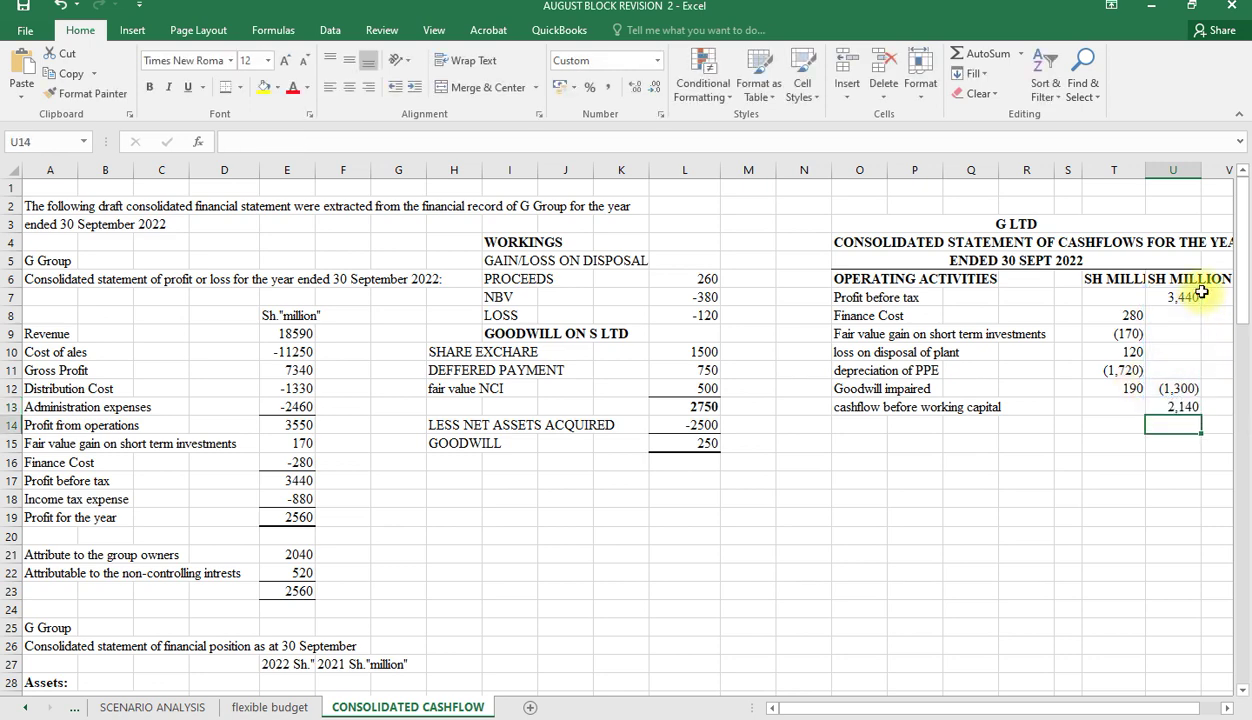
# Step: Give the cash flow before working capital amount in U13 a top border and make it bold
pyautogui.click(1178, 407)
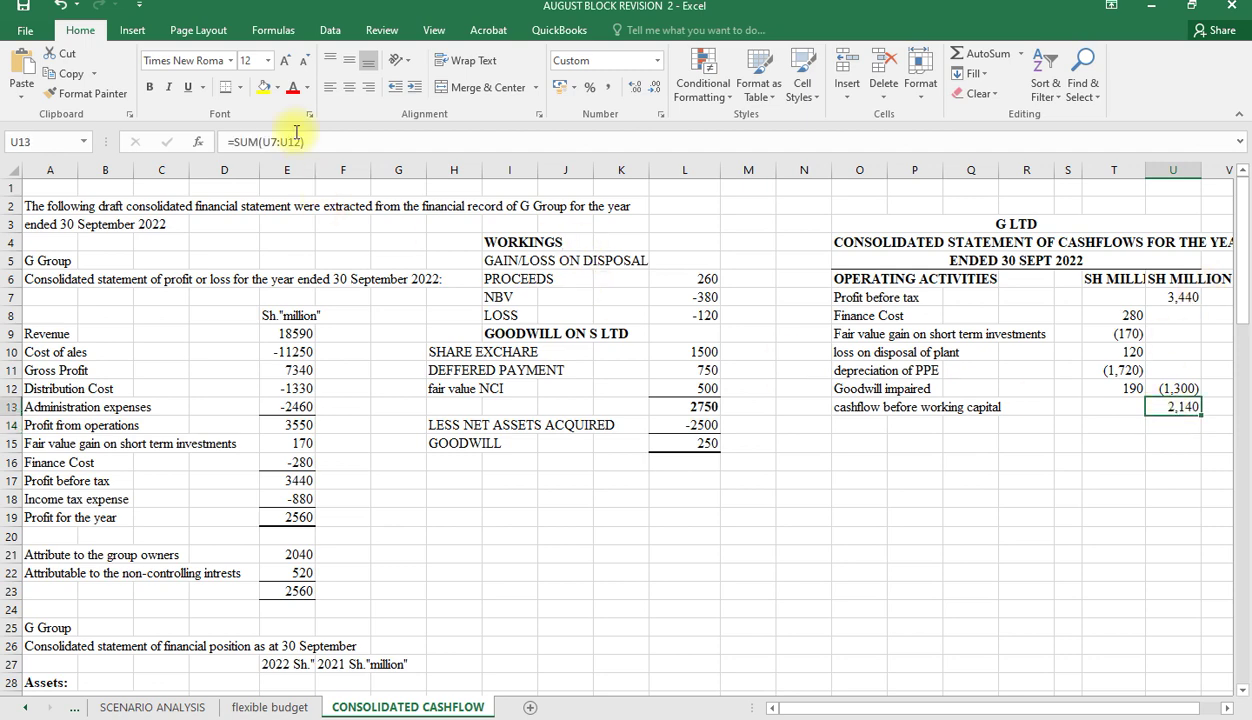
pyautogui.click(240, 87)
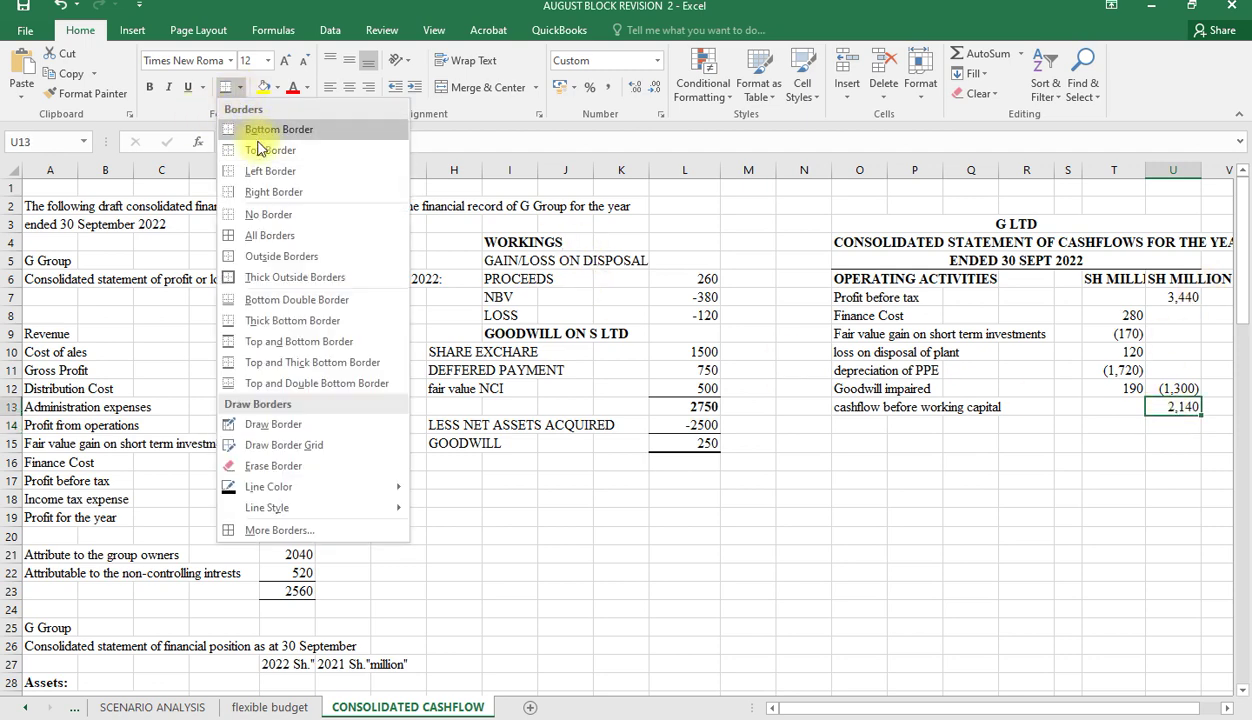
pyautogui.click(258, 129)
pyautogui.press('Return')
pyautogui.click(1183, 406)
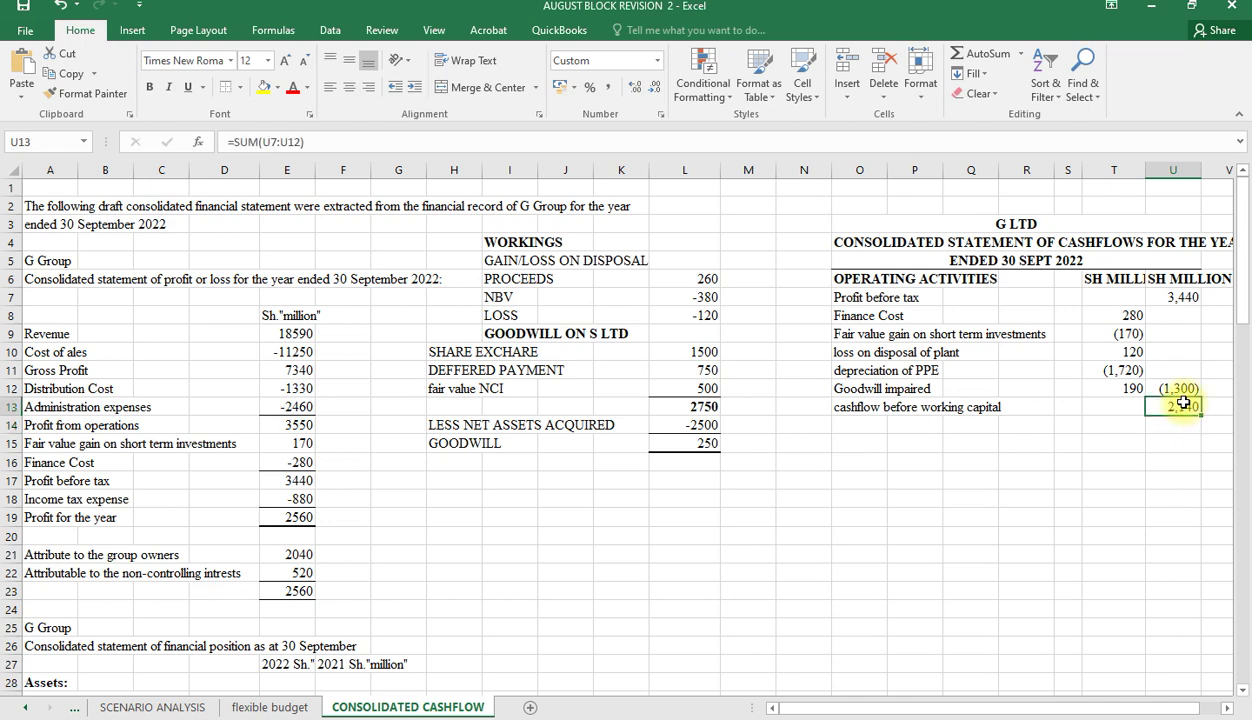
pyautogui.hotkey('ctrl', 'b')
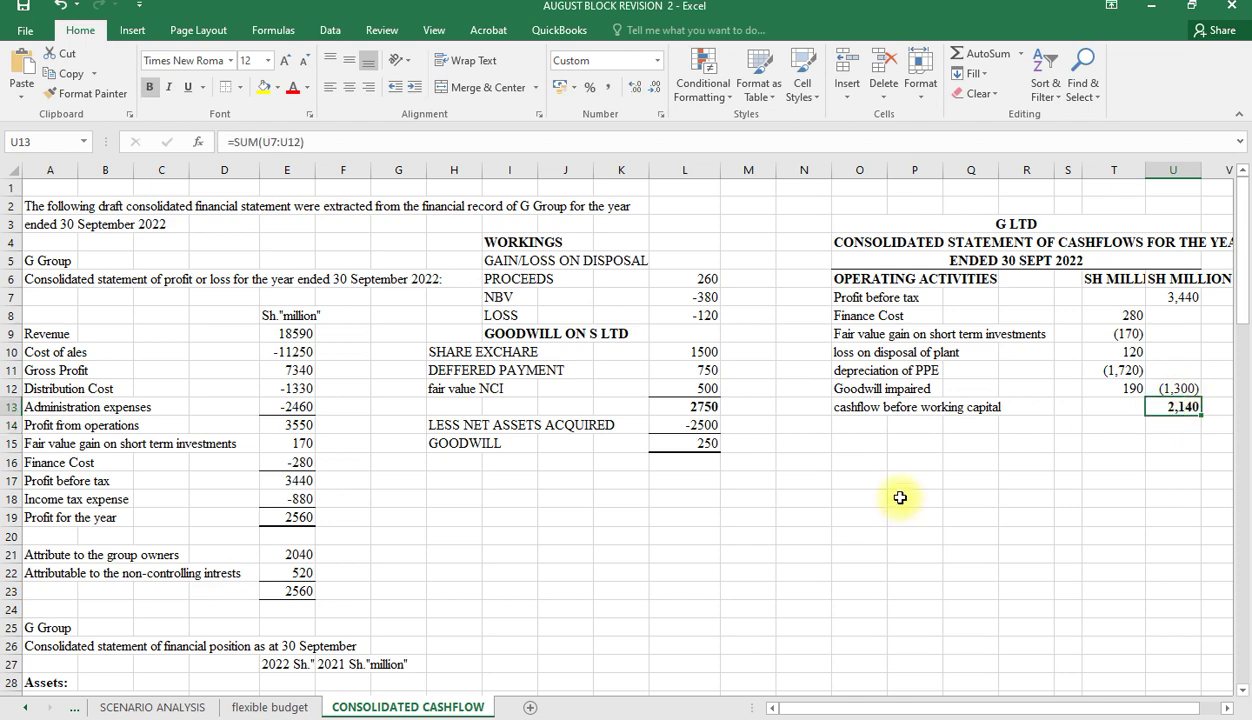
# Step: Enter the heading "working capital" in O14 and make it bold
pyautogui.click(861, 427)
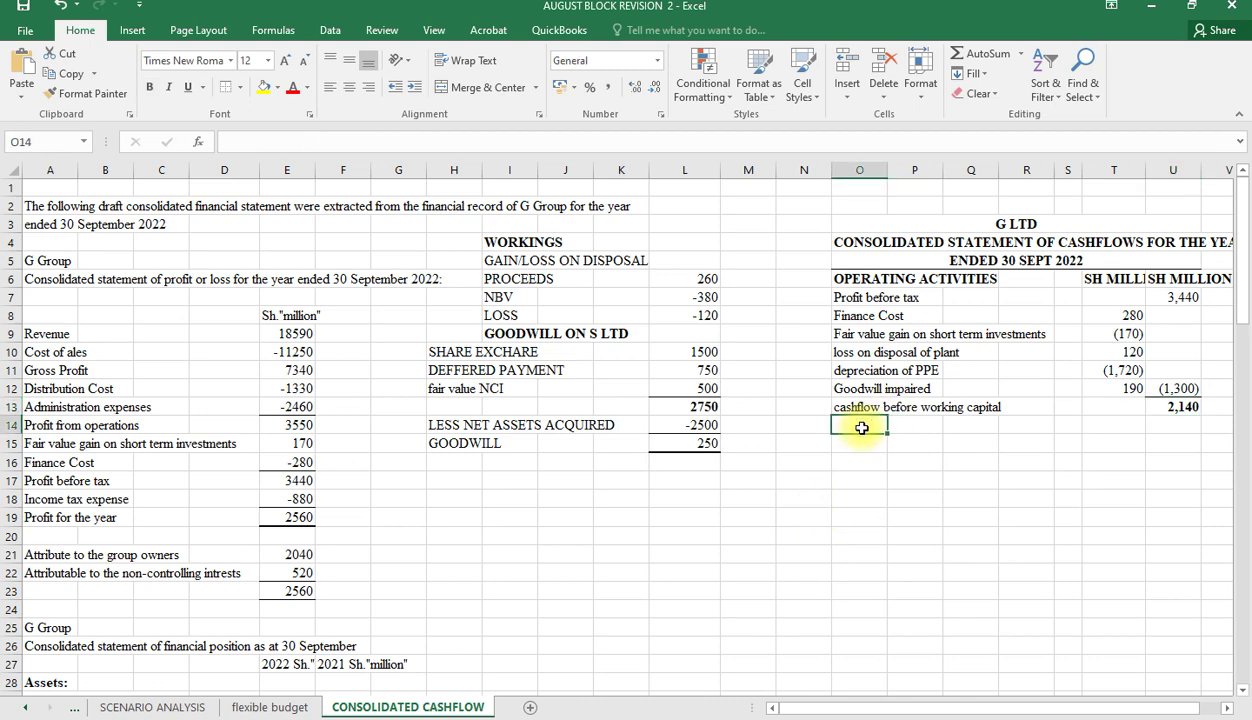
pyautogui.write('work')
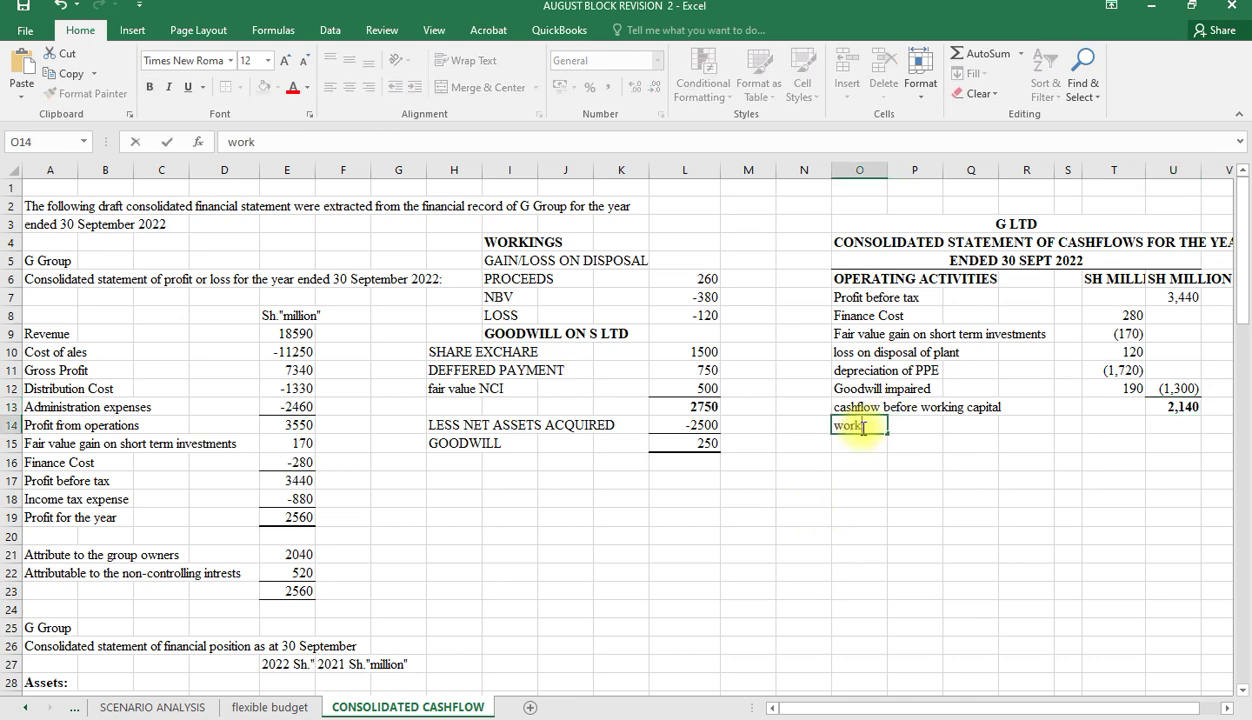
pyautogui.write('ing capital')
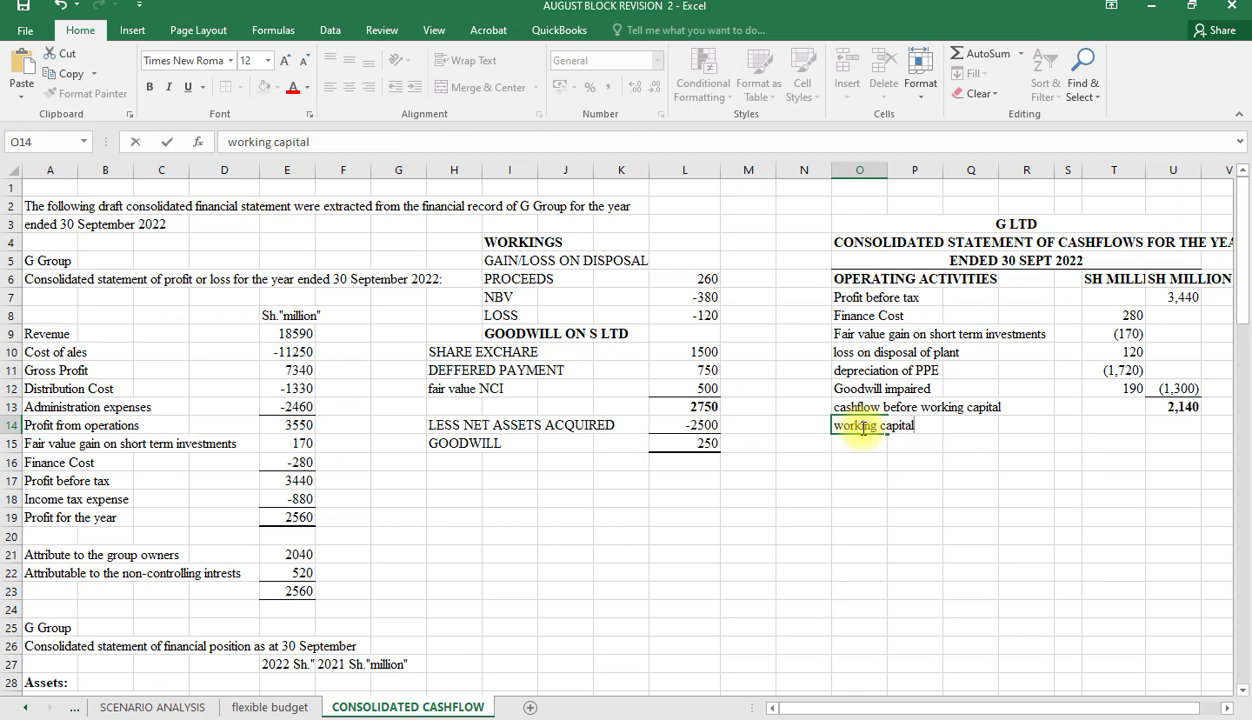
pyautogui.press('Return')
pyautogui.click(860, 425)
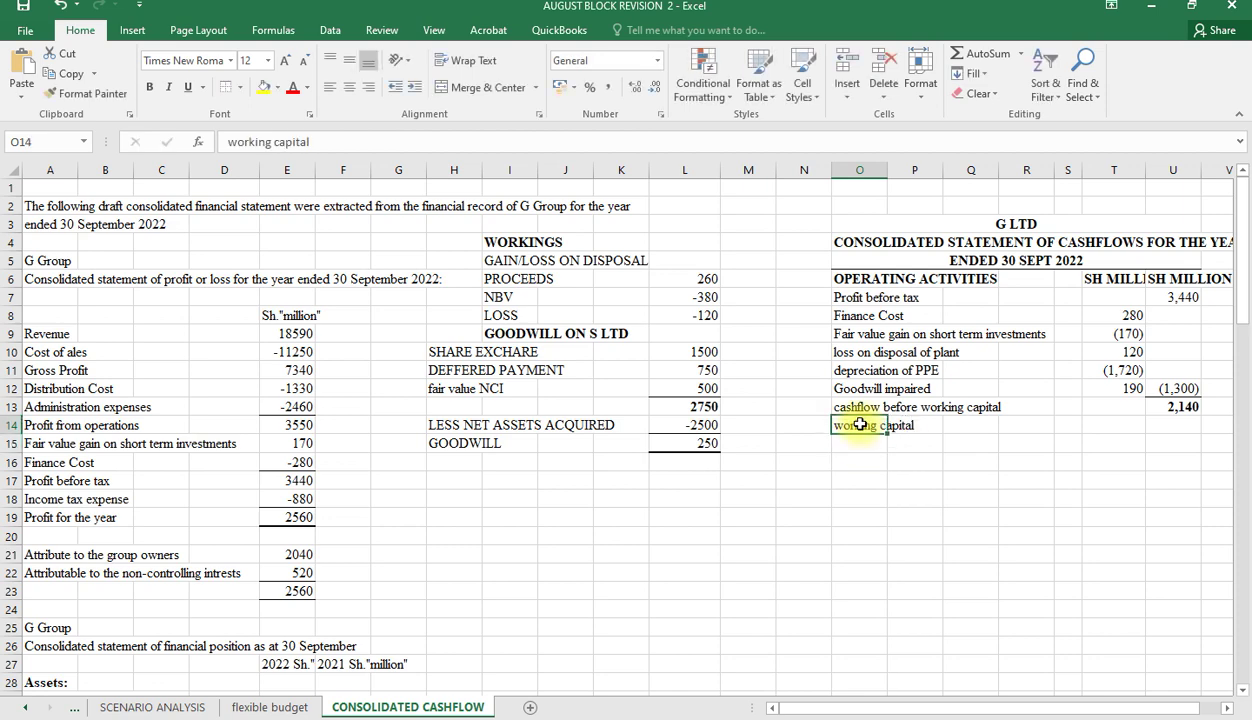
pyautogui.hotkey('ctrl', 'b')
# Step: Link the working capital labels in O15 and O16 to the inventory and receivables captions with =A34 and =A35
pyautogui.click(858, 444)
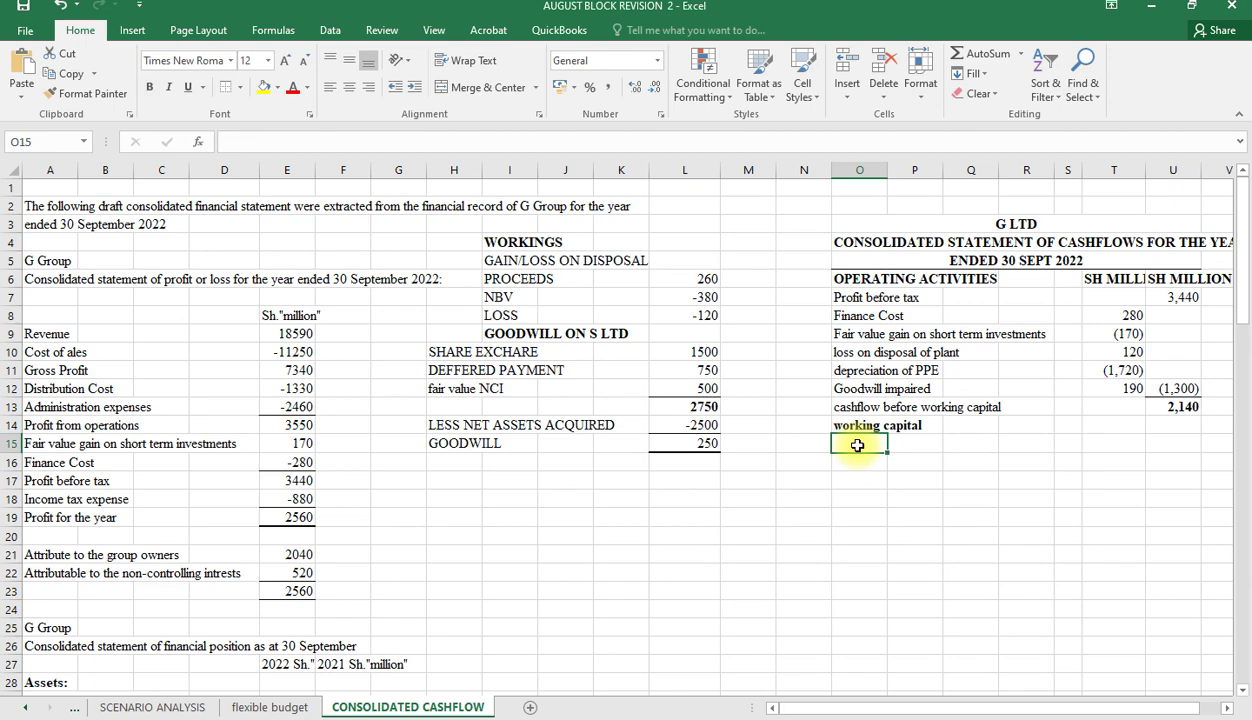
pyautogui.write('=')
pyautogui.scroll(-3, 676, 565)
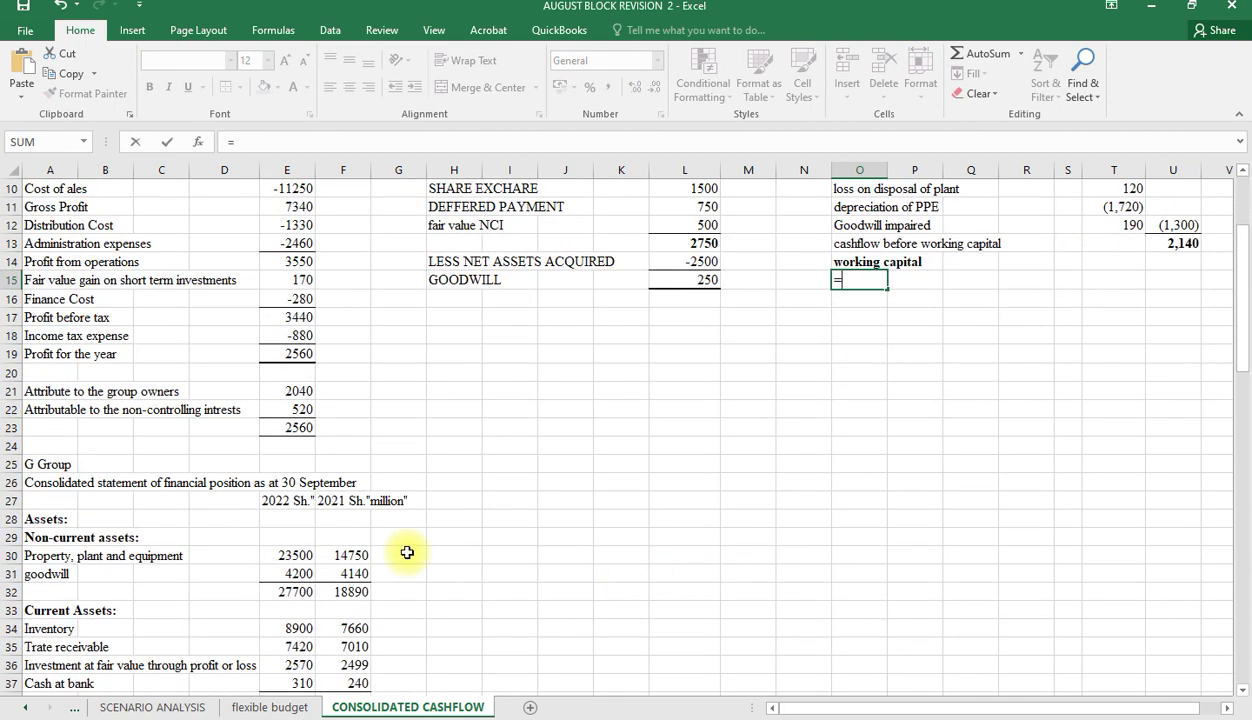
pyautogui.click(65, 630)
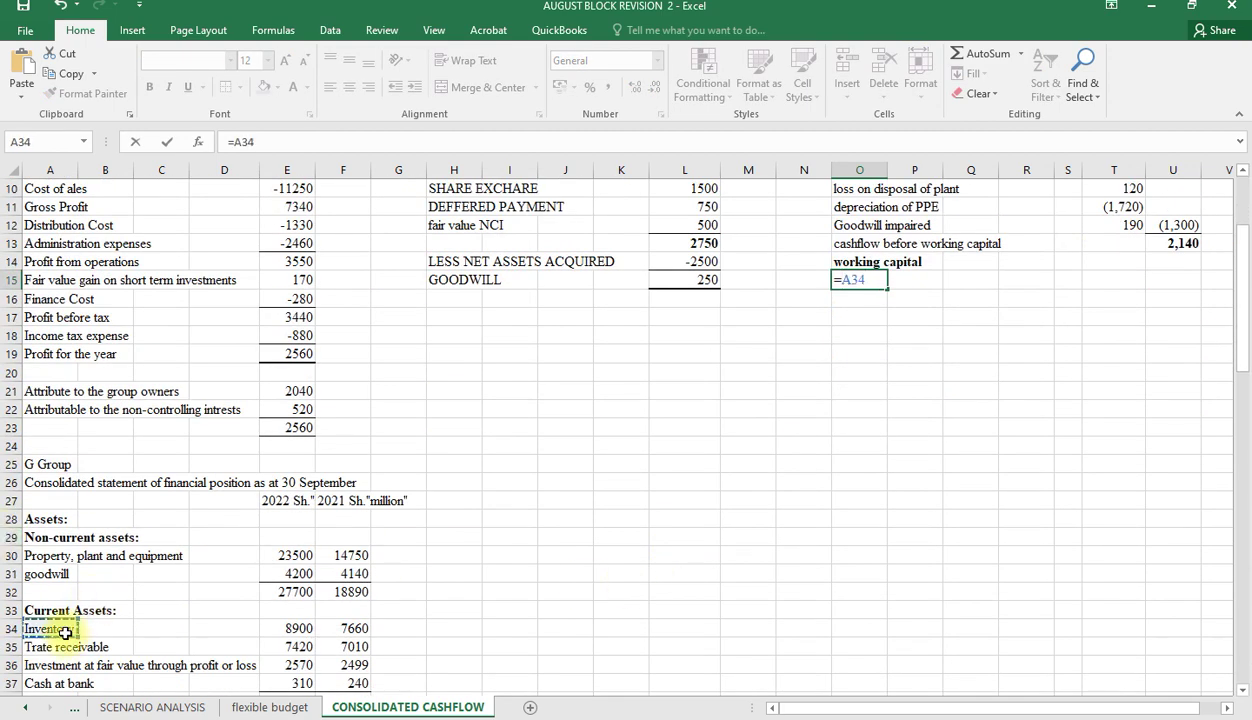
pyautogui.press('Return')
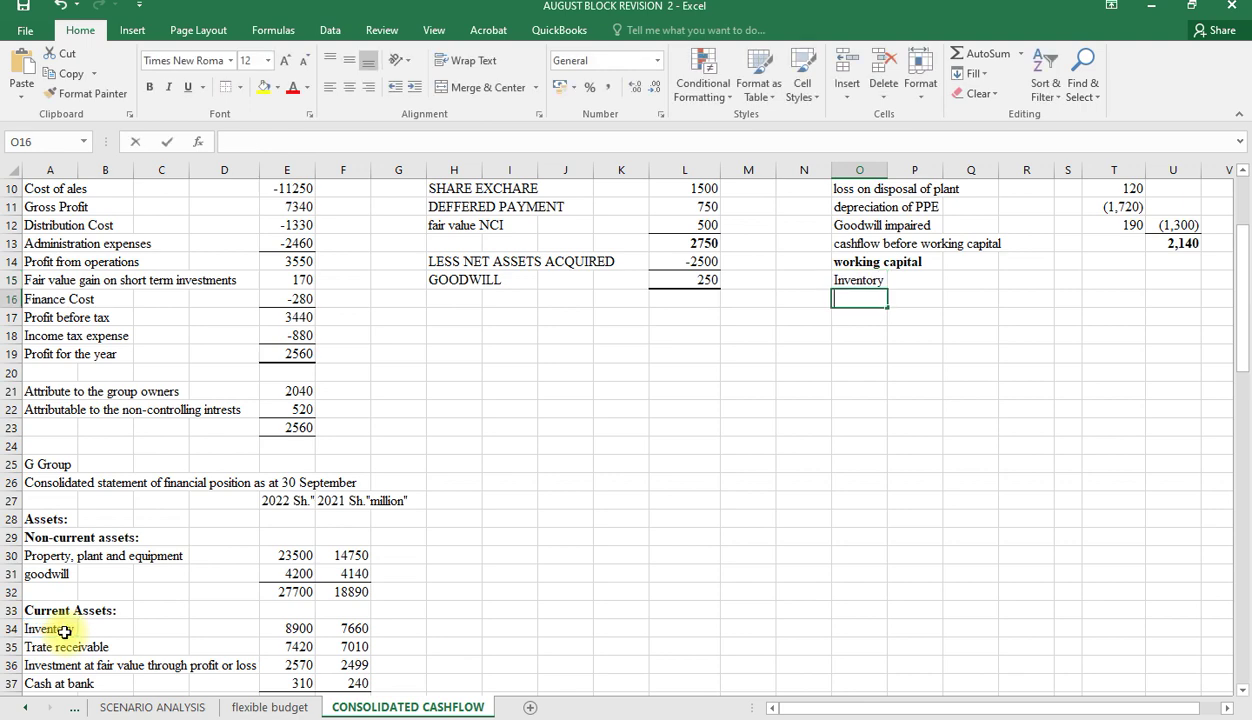
pyautogui.write('=')
pyautogui.click(60, 650)
pyautogui.press('Return')
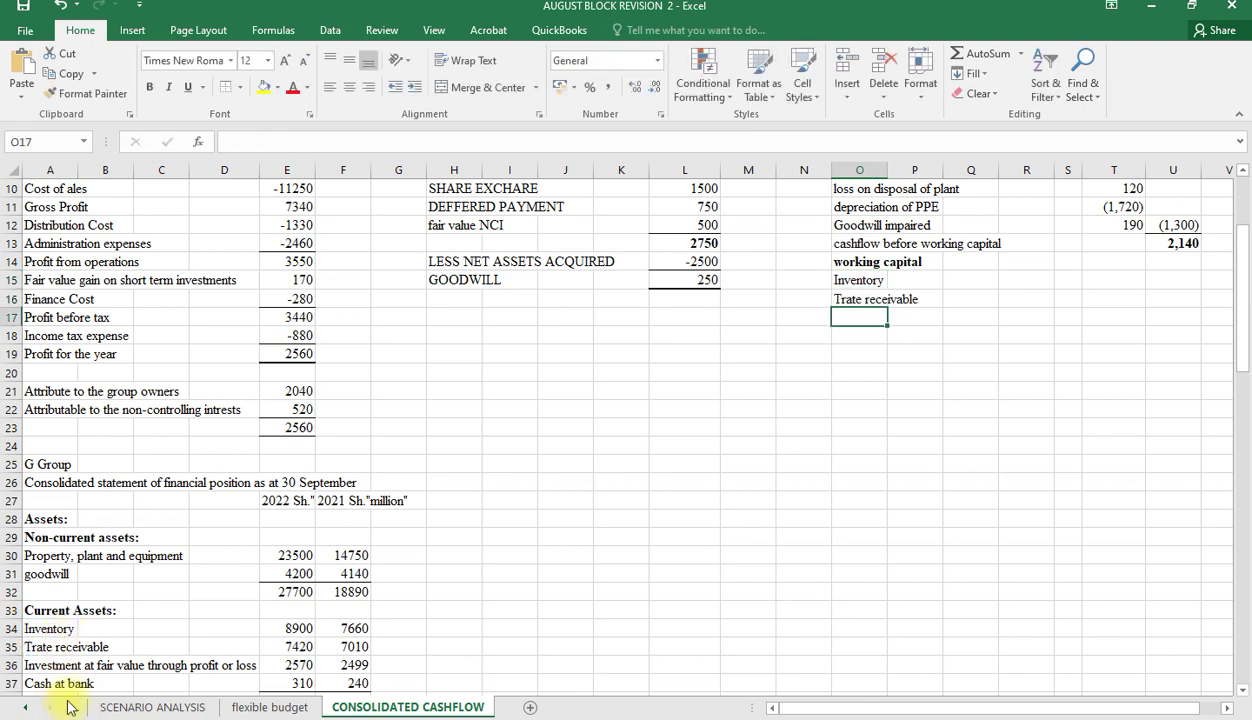
# Step: Link the label in O17 to the trade payables caption under current liabilities with =A56
pyautogui.write('=')
pyautogui.scroll(-7, 84, 640)
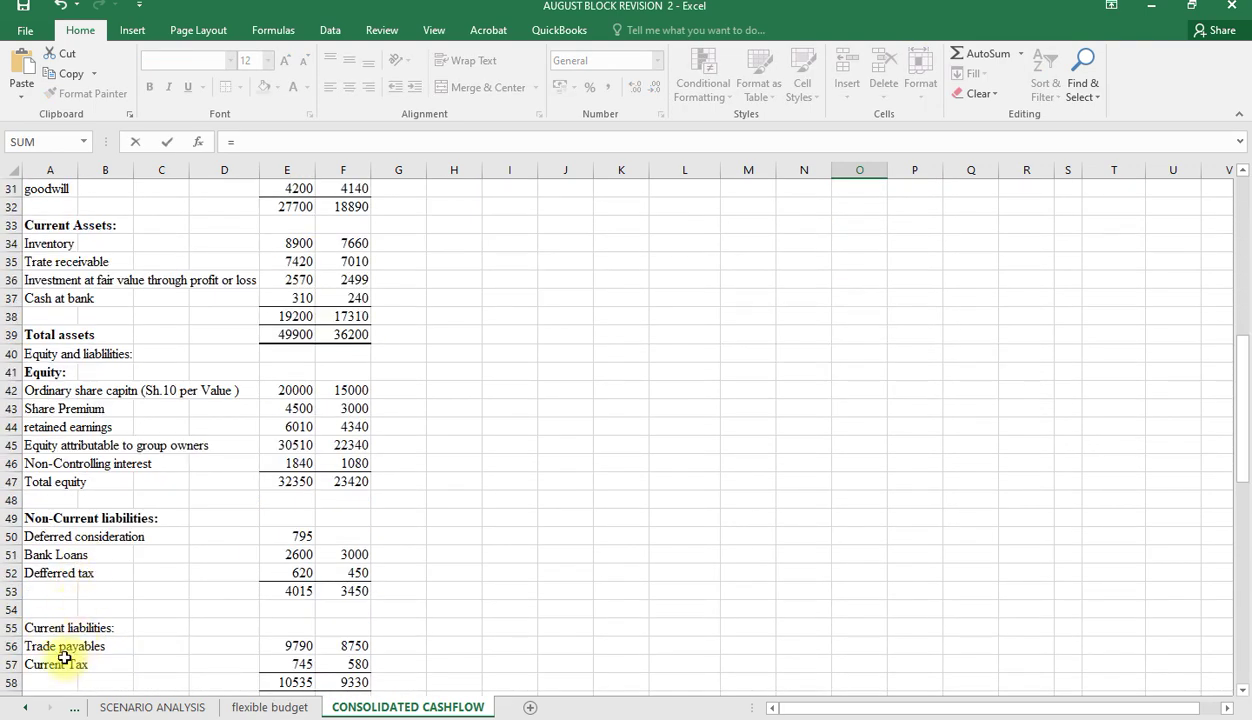
pyautogui.click(57, 650)
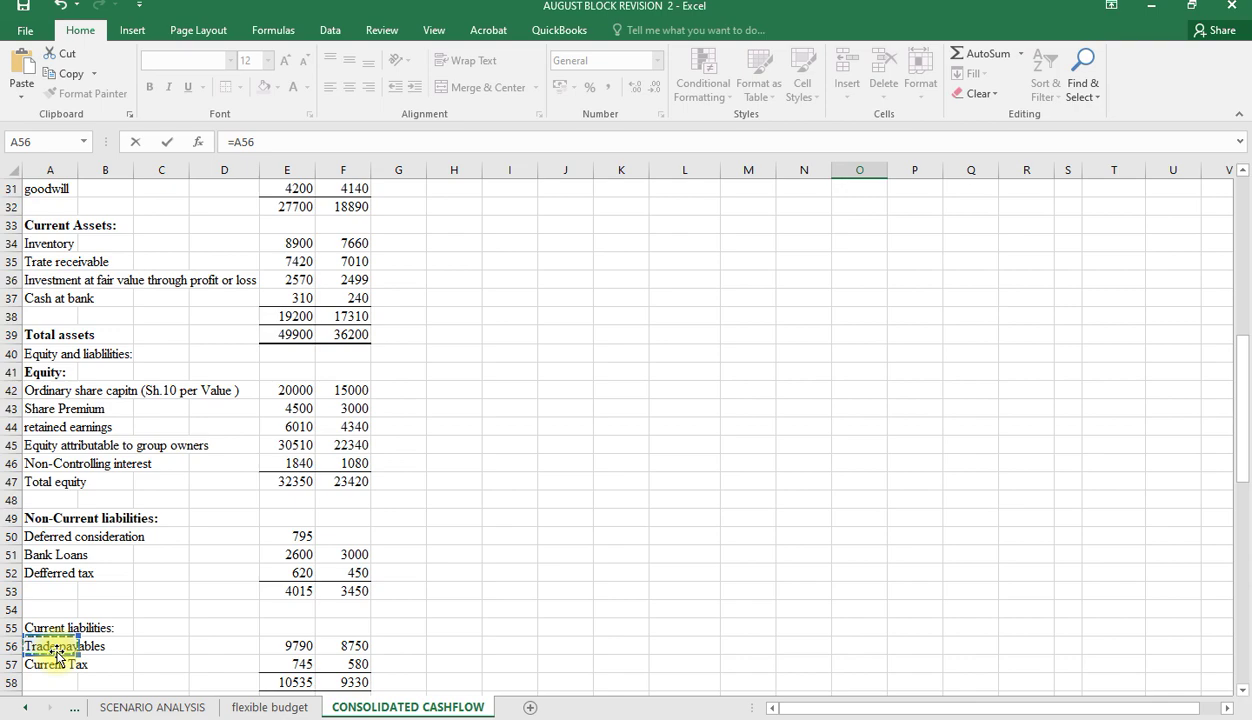
pyautogui.press('Return')
pyautogui.scroll(2, 54, 641)
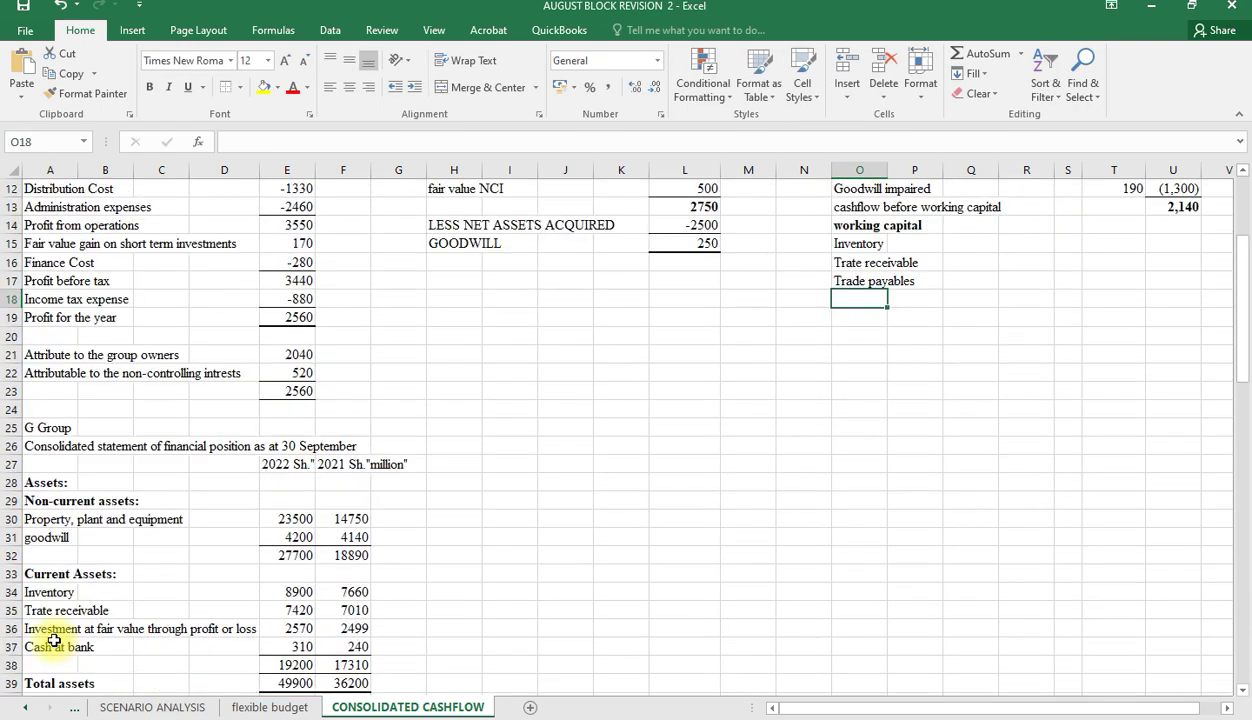
pyautogui.scroll(1, 54, 641)
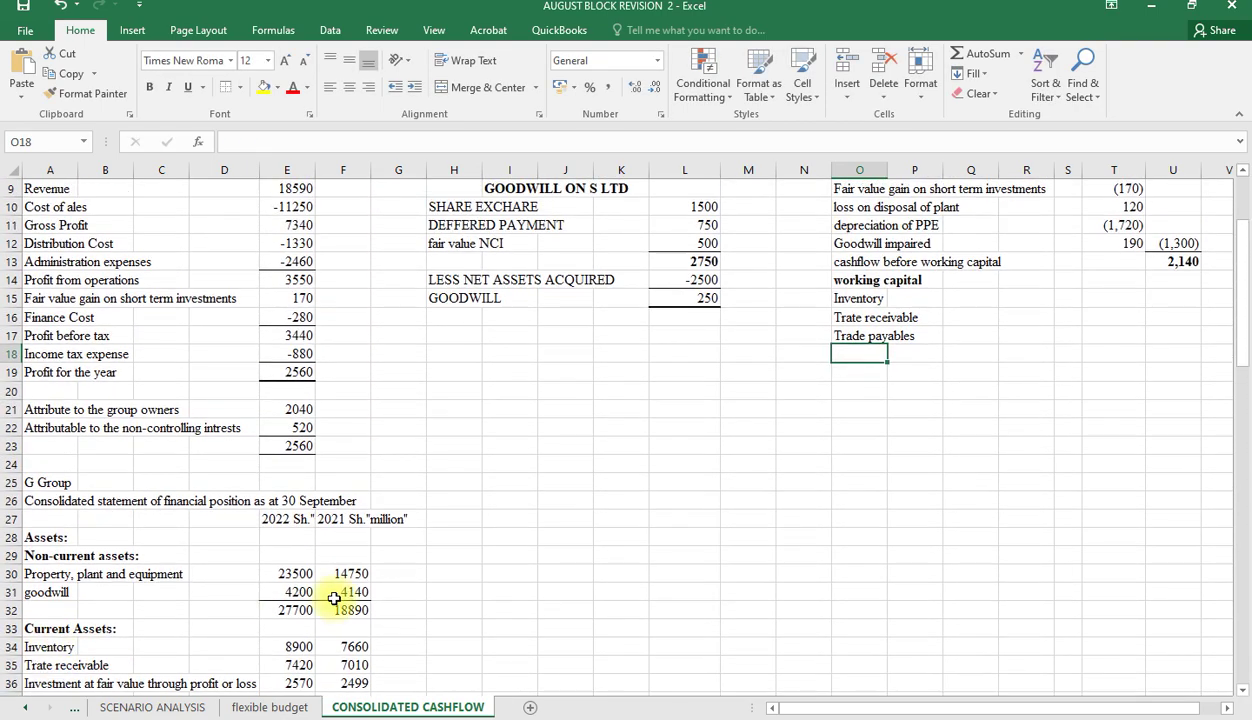
# Step: Calculate the inventory change in T15 as opening inventory plus the subsidiary's acquired inventory less closing inventory, with =F34+E80-E34
pyautogui.click(1095, 301)
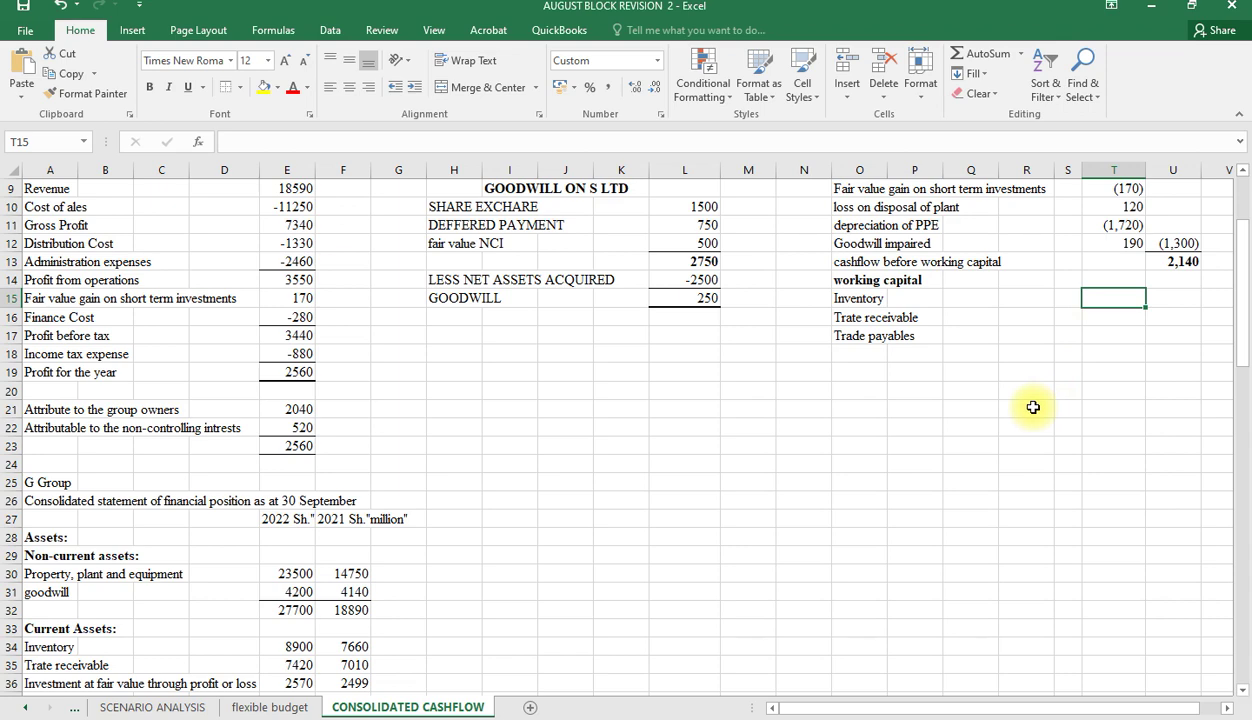
pyautogui.write('=')
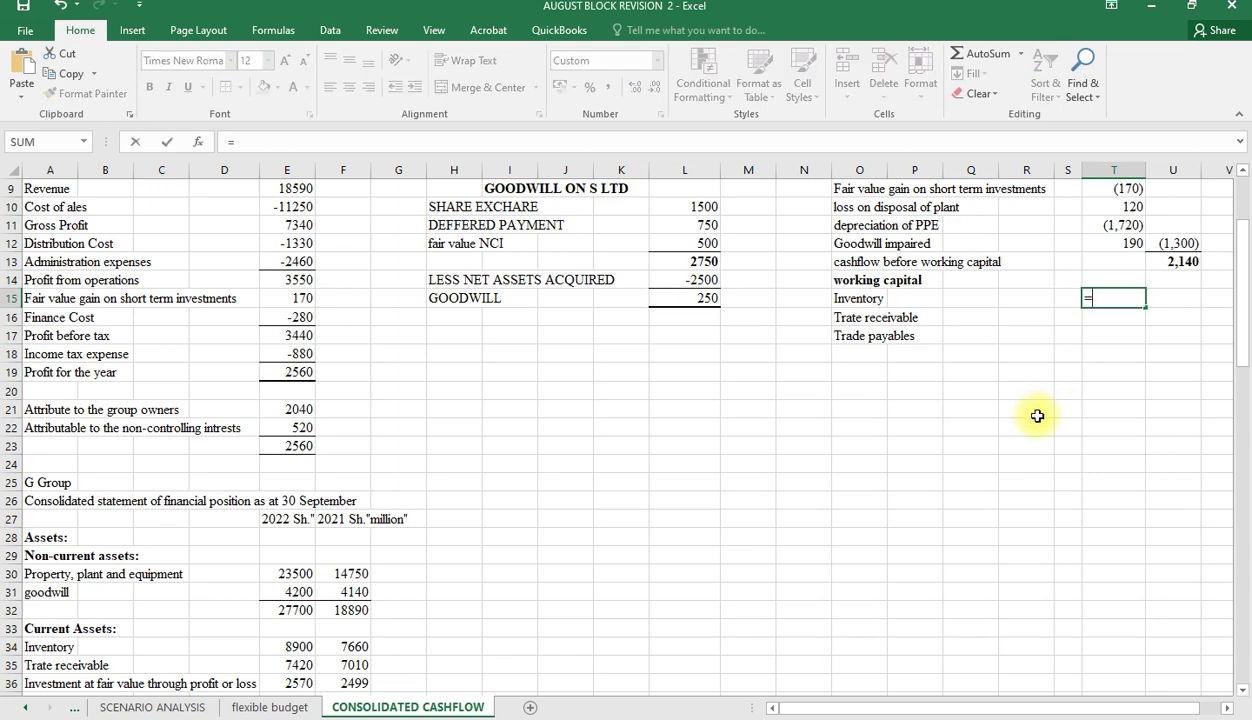
pyautogui.scroll(-2, 1038, 416)
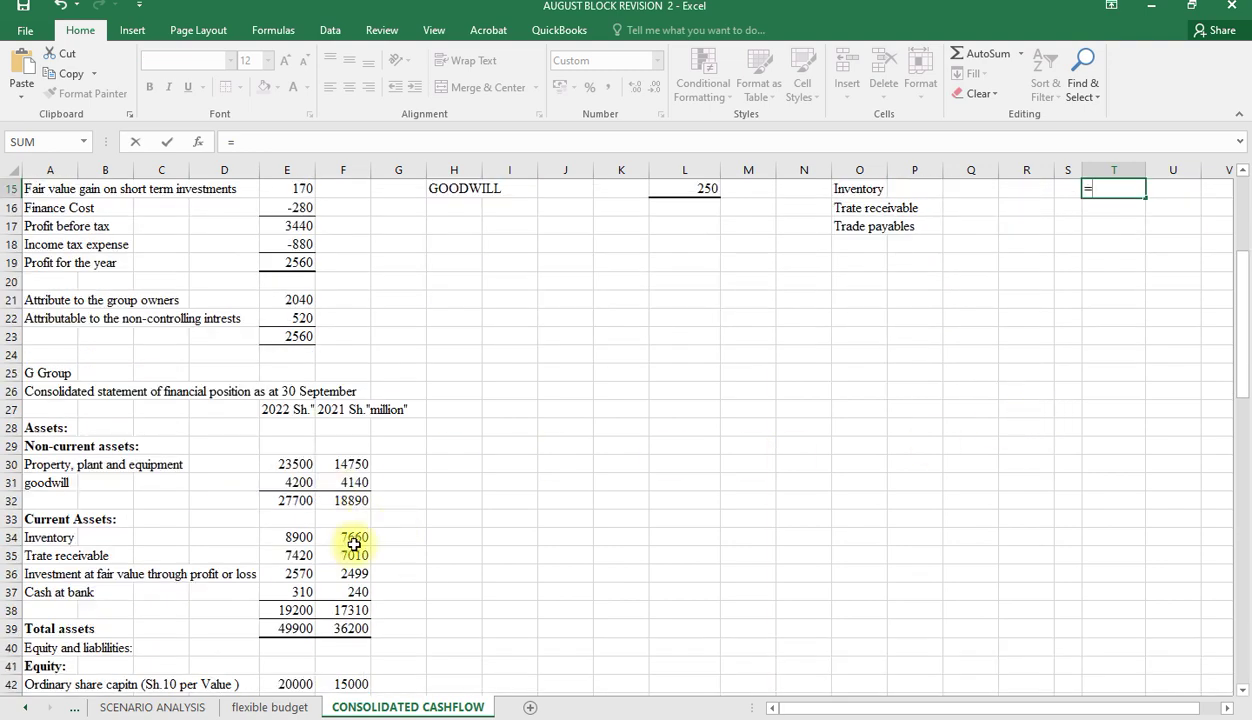
pyautogui.click(355, 538)
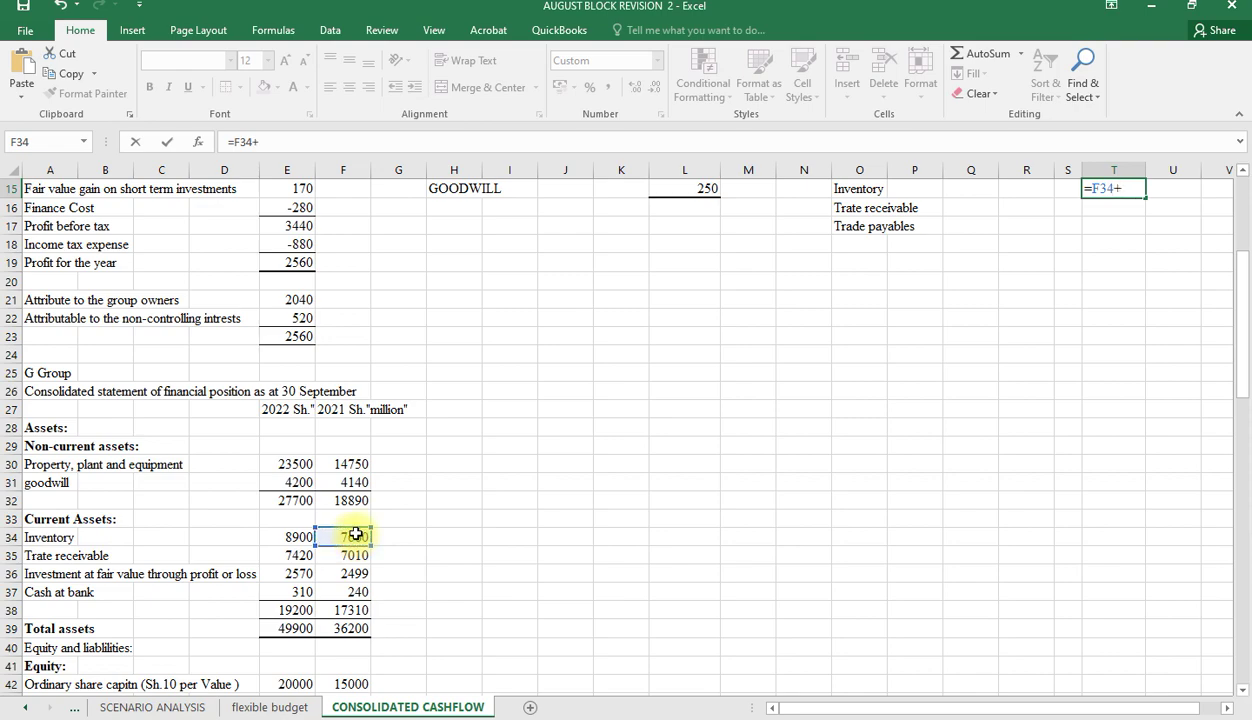
pyautogui.write('+')
pyautogui.scroll(-7, 357, 537)
pyautogui.scroll(-11, 358, 537)
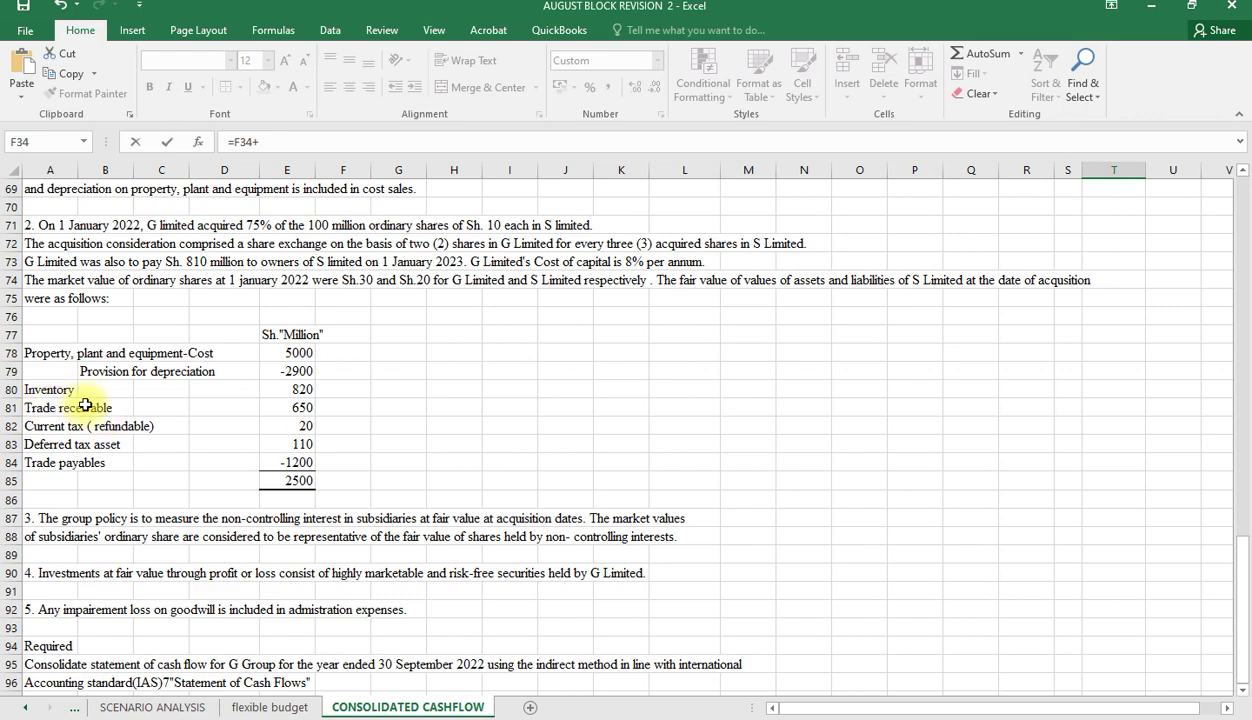
pyautogui.click(303, 389)
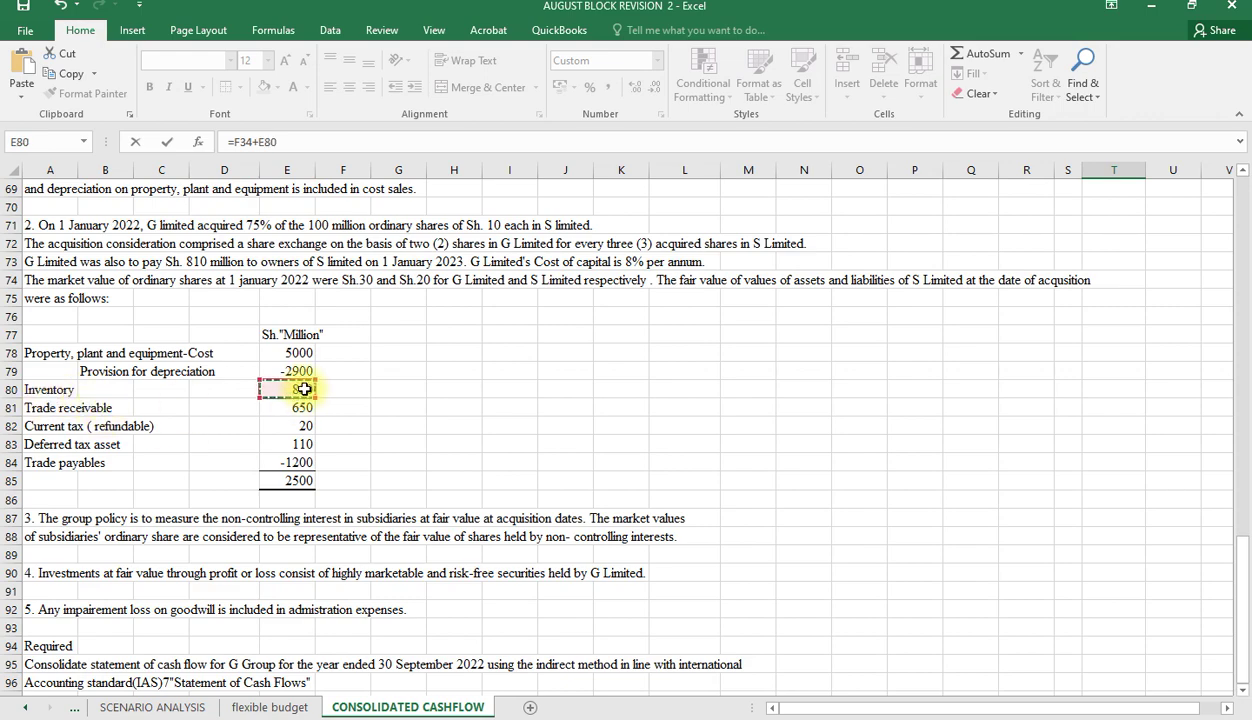
pyautogui.write('-')
pyautogui.scroll(9, 755, 388)
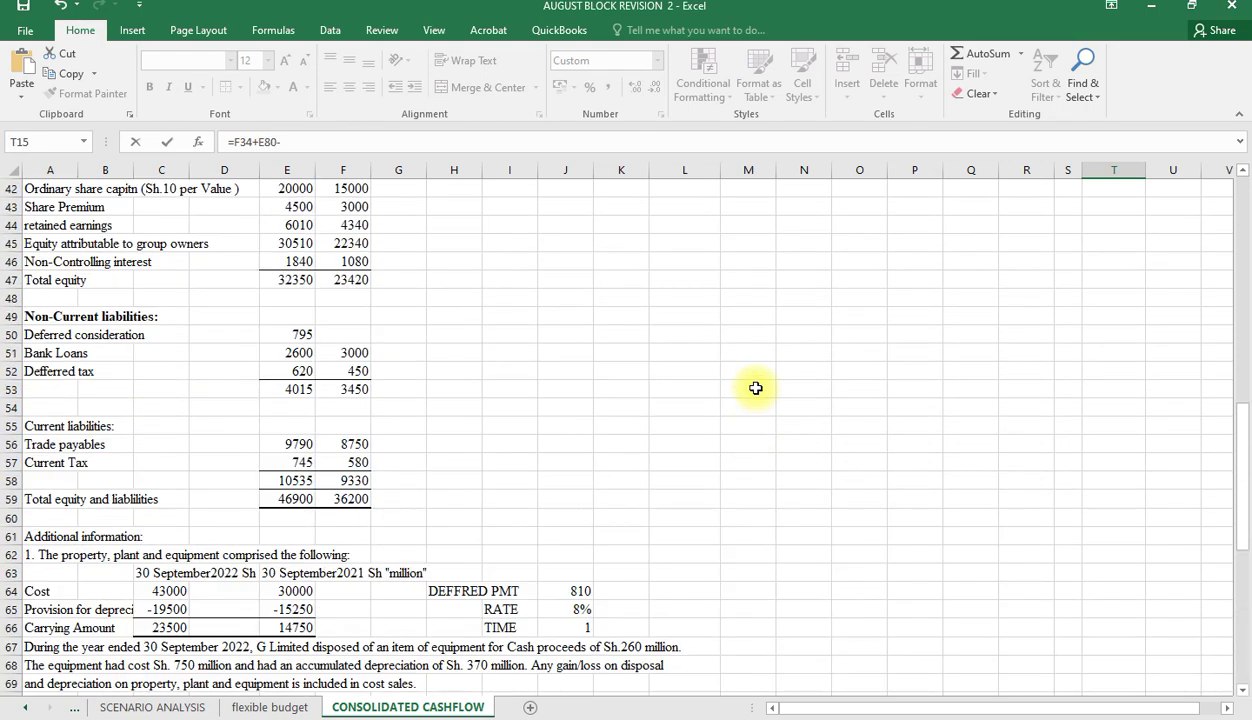
pyautogui.scroll(4, 755, 388)
pyautogui.click(289, 262)
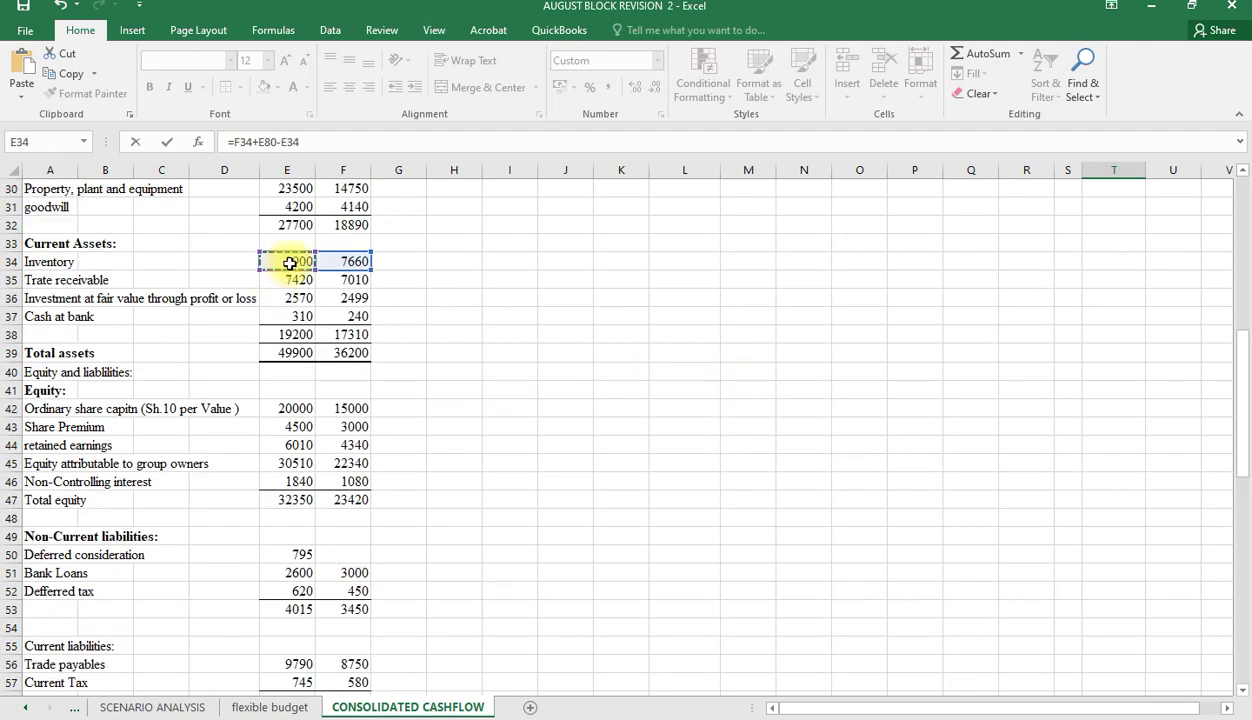
pyautogui.scroll(7, 292, 258)
pyautogui.press('Return')
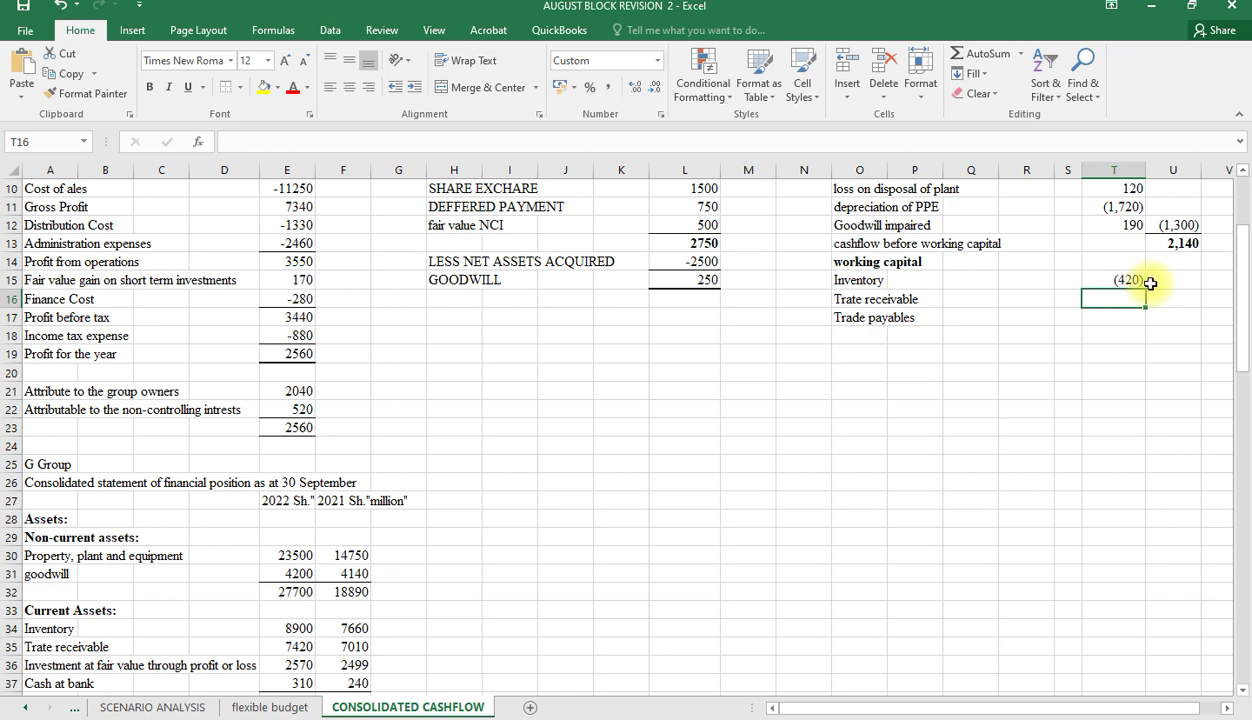
# Step: Copy the inventory change formula from T15 down to the trade receivables row in T16
pyautogui.click(1136, 280)
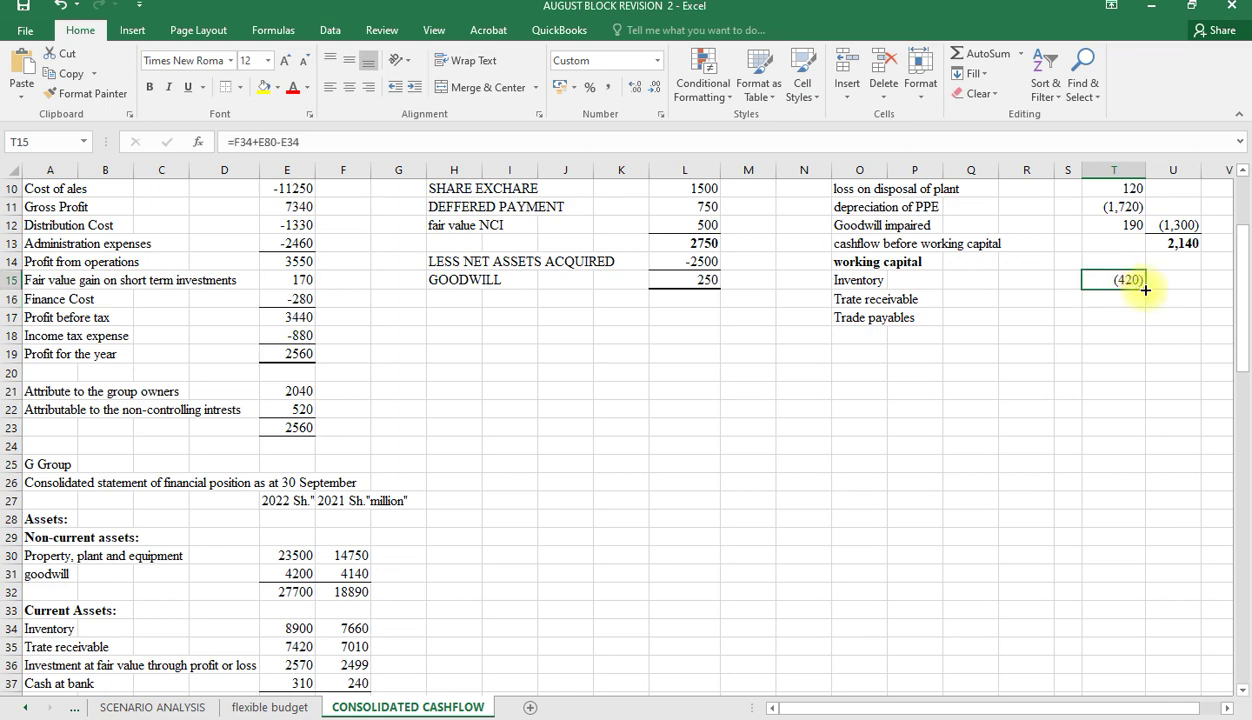
pyautogui.moveTo(1145, 289); pyautogui.dragTo(1138, 306)
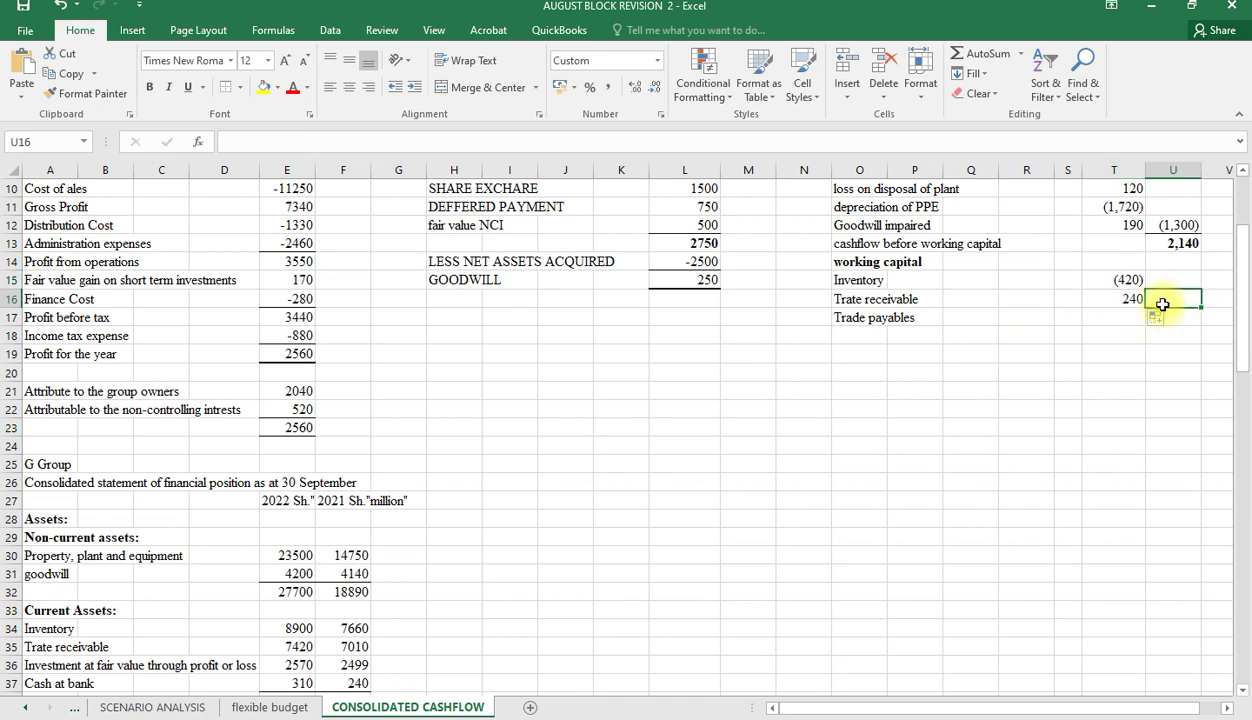
pyautogui.click(1128, 299)
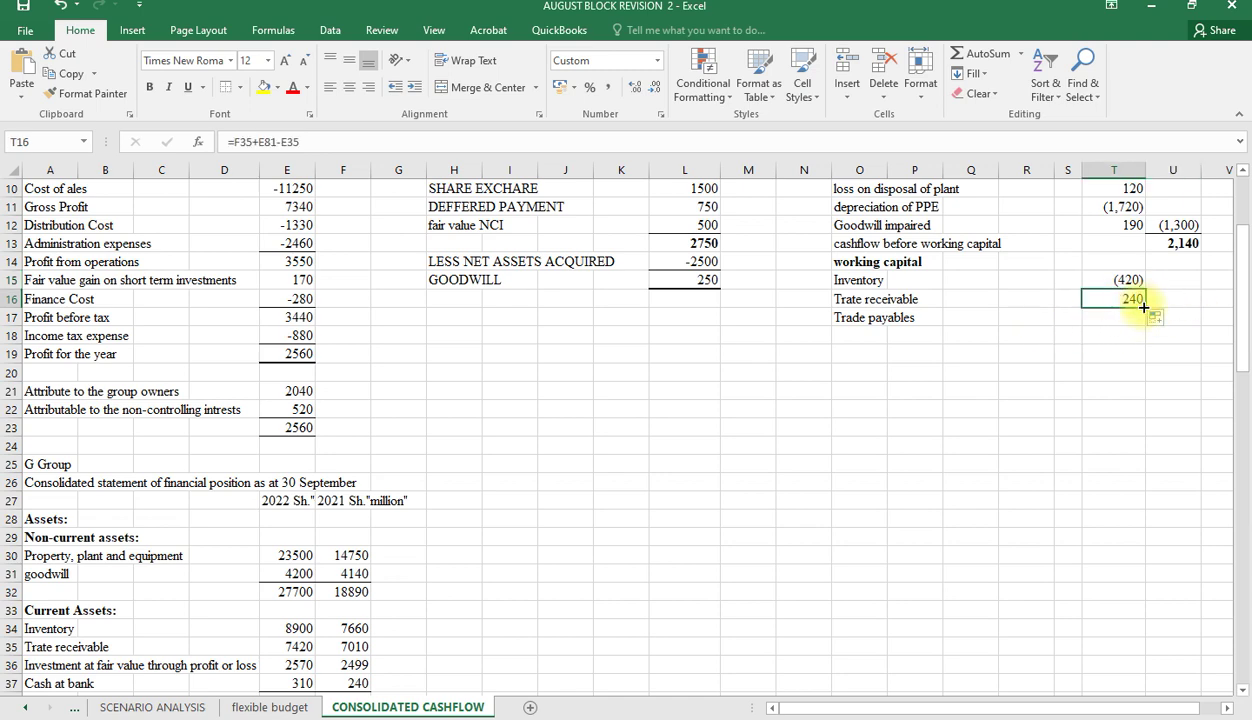
pyautogui.moveTo(1144, 307); pyautogui.dragTo(1140, 322)
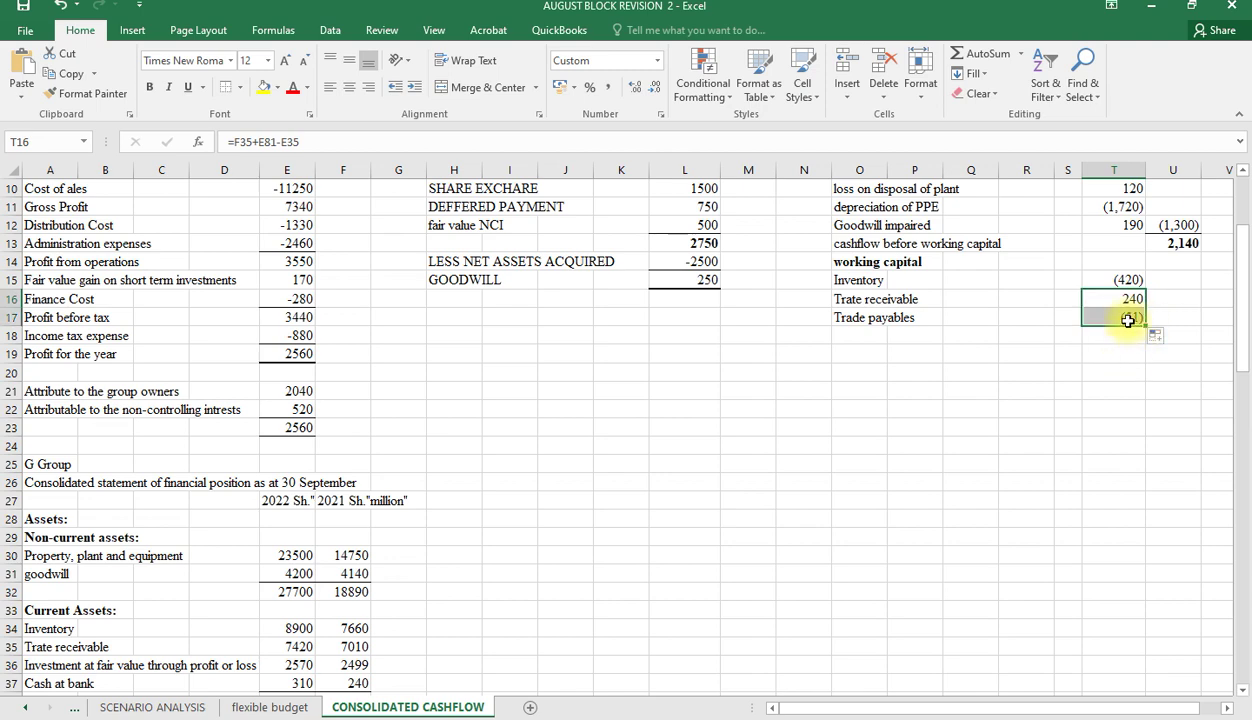
pyautogui.click(1125, 317)
pyautogui.press('BackSpace')
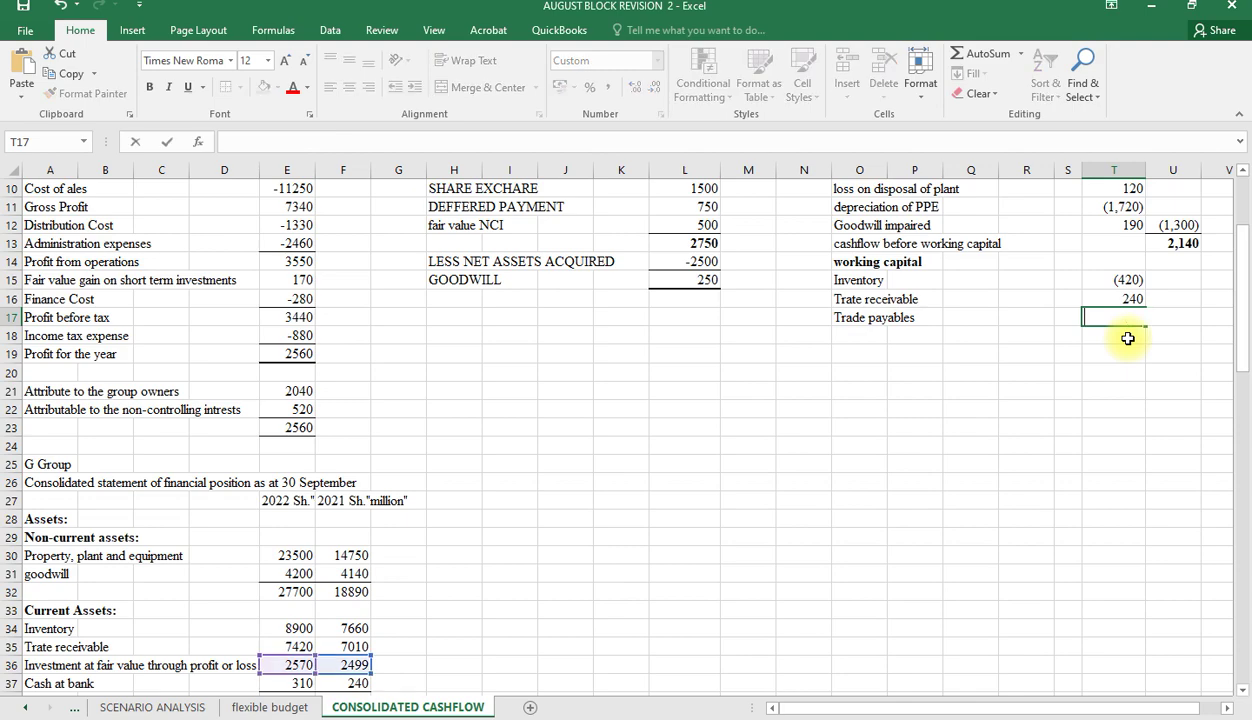
# Step: Begin the trade payables change formula in T17 with the 2022 trade payables balance, =E56
pyautogui.write('=')
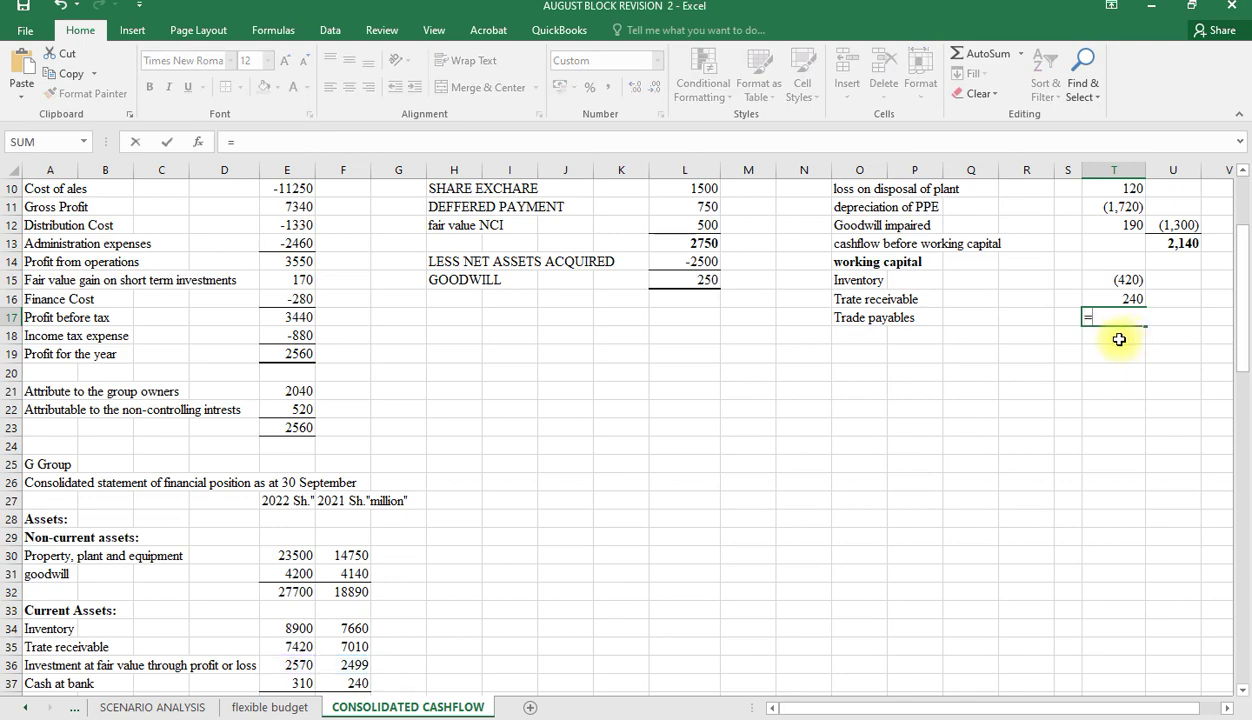
pyautogui.scroll(-9, 415, 596)
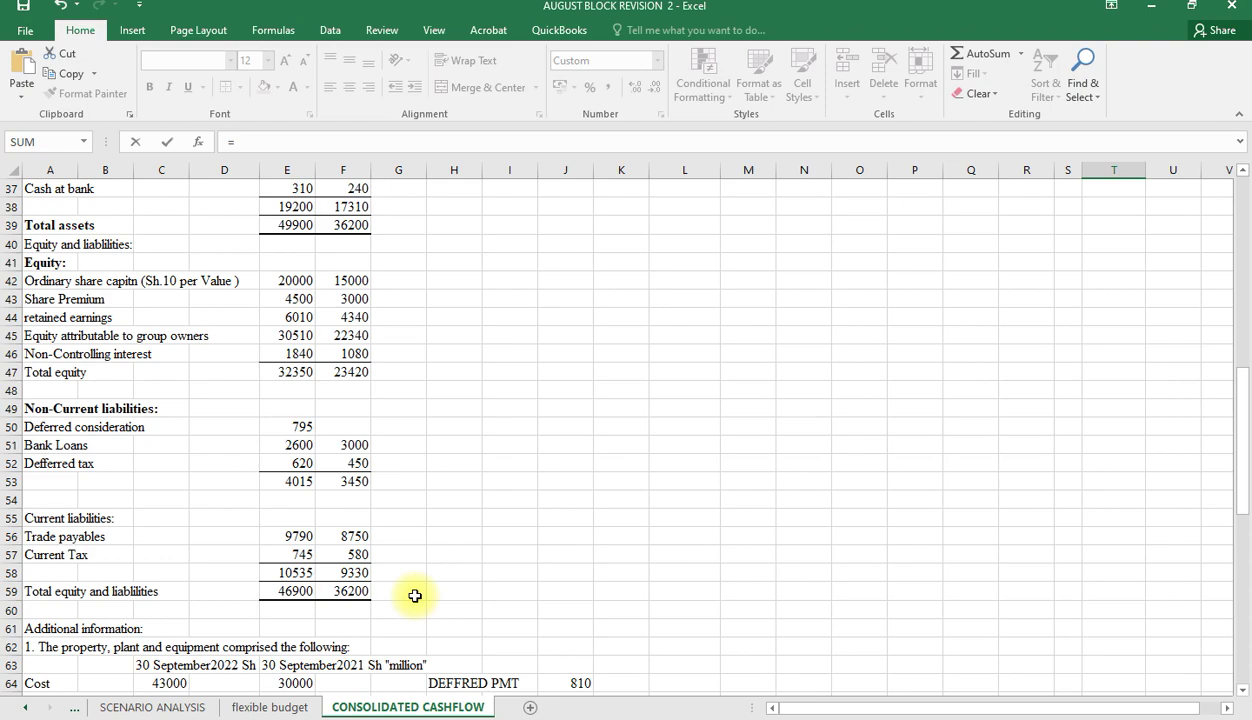
pyautogui.scroll(-3, 415, 596)
pyautogui.scroll(1, 415, 596)
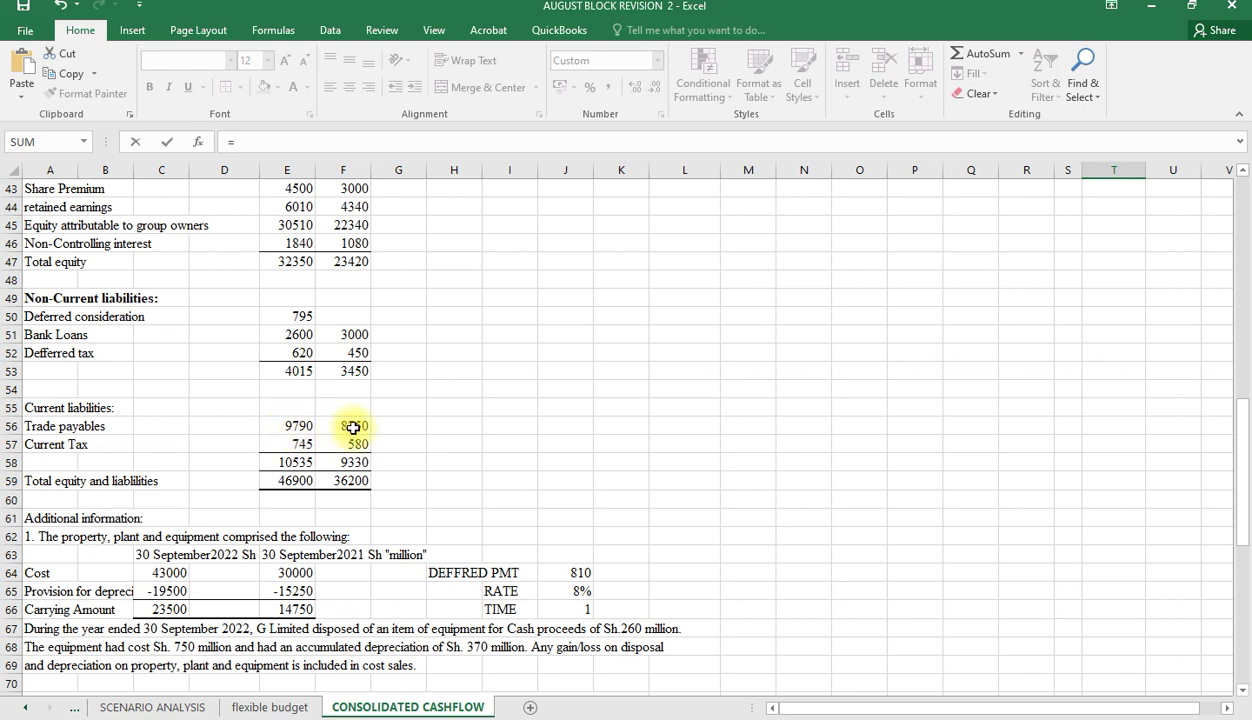
pyautogui.click(291, 427)
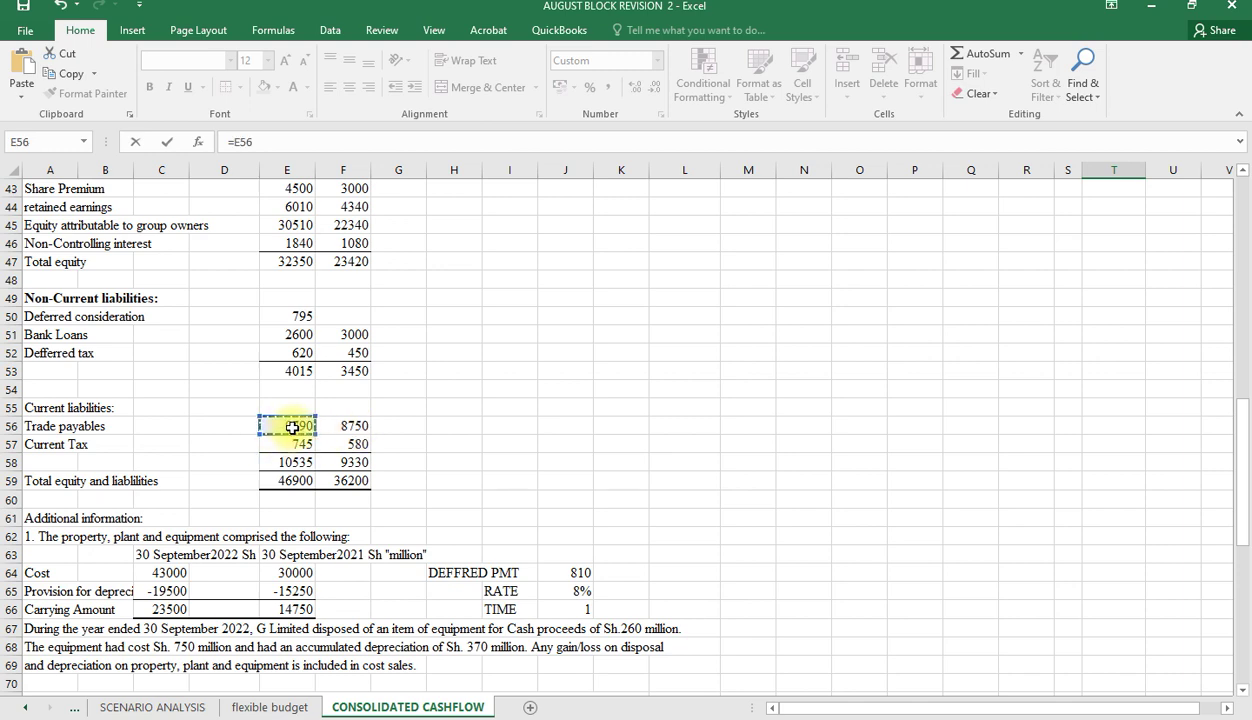
# Step: Complete the Trade payables working capital formula in T17 as =E56-F56+E84
pyautogui.write('-')
pyautogui.click(360, 427)
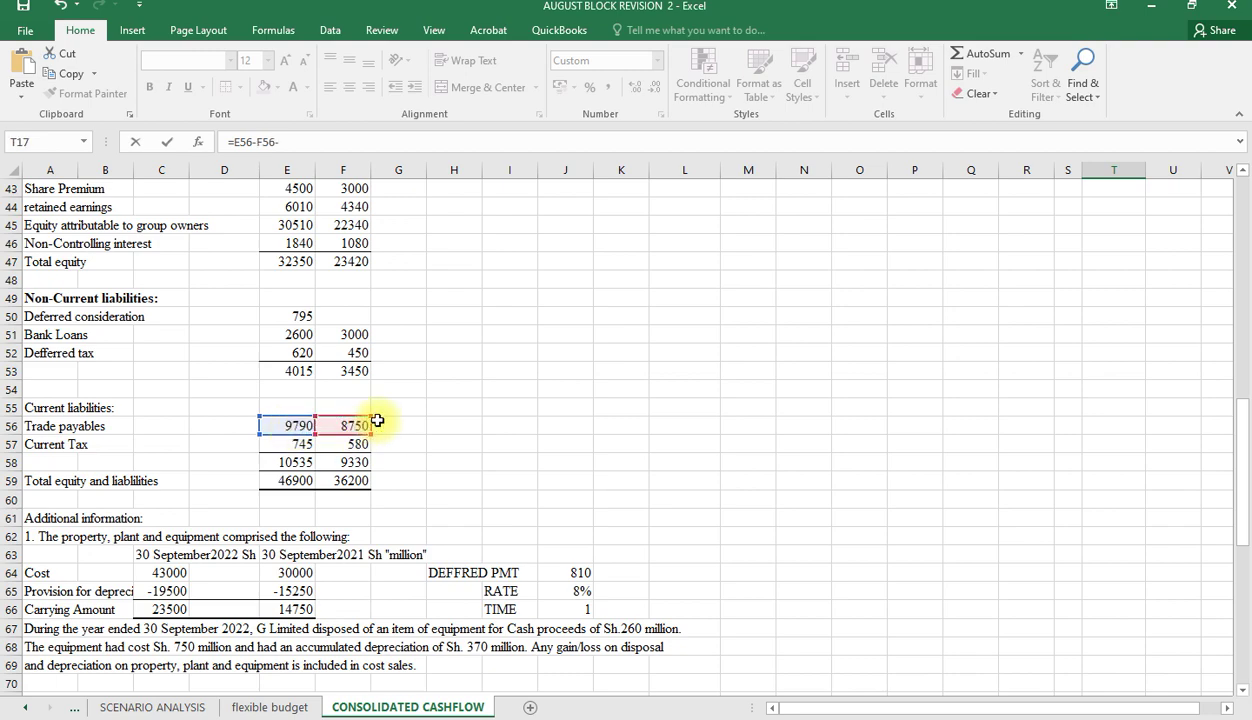
pyautogui.scroll(-7, 380, 421)
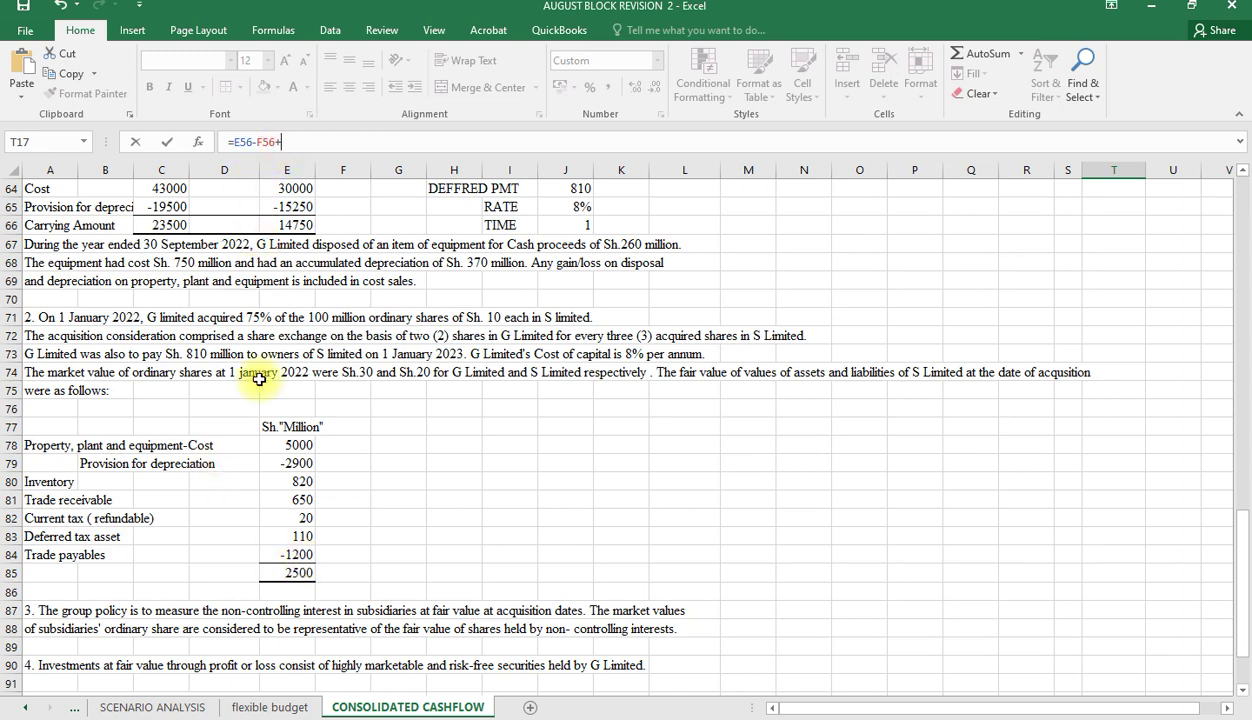
pyautogui.click(298, 552)
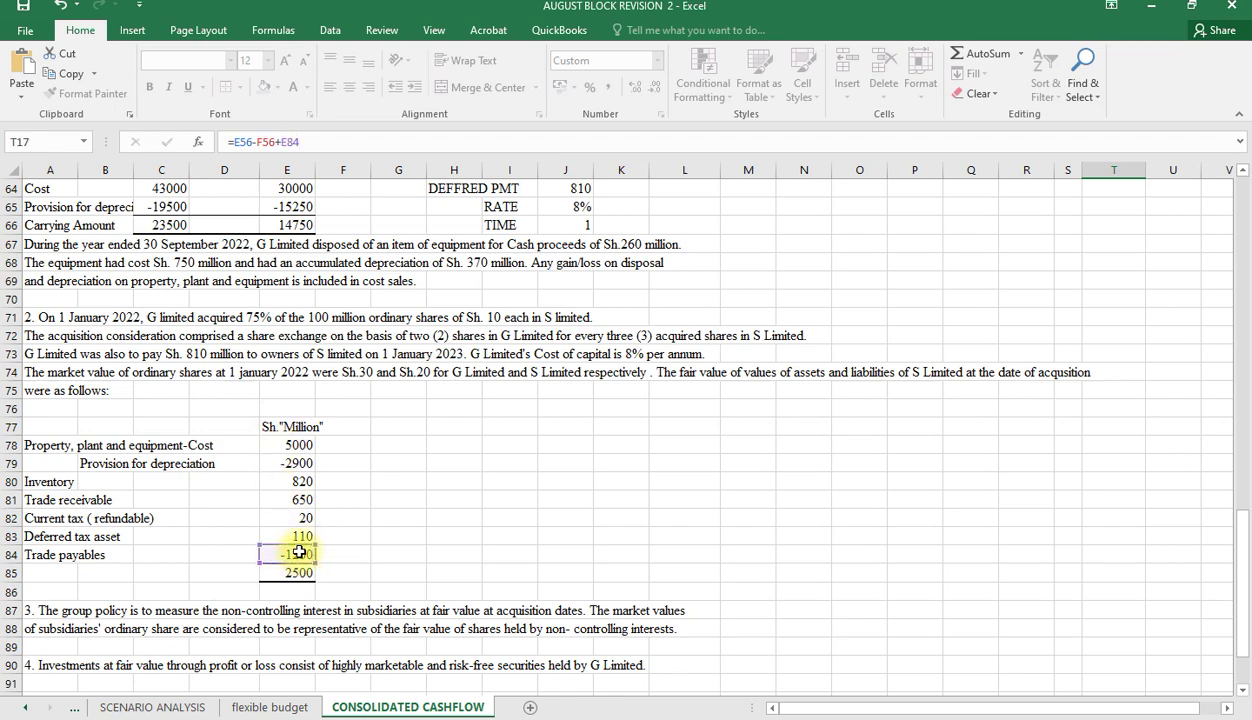
pyautogui.press('Return')
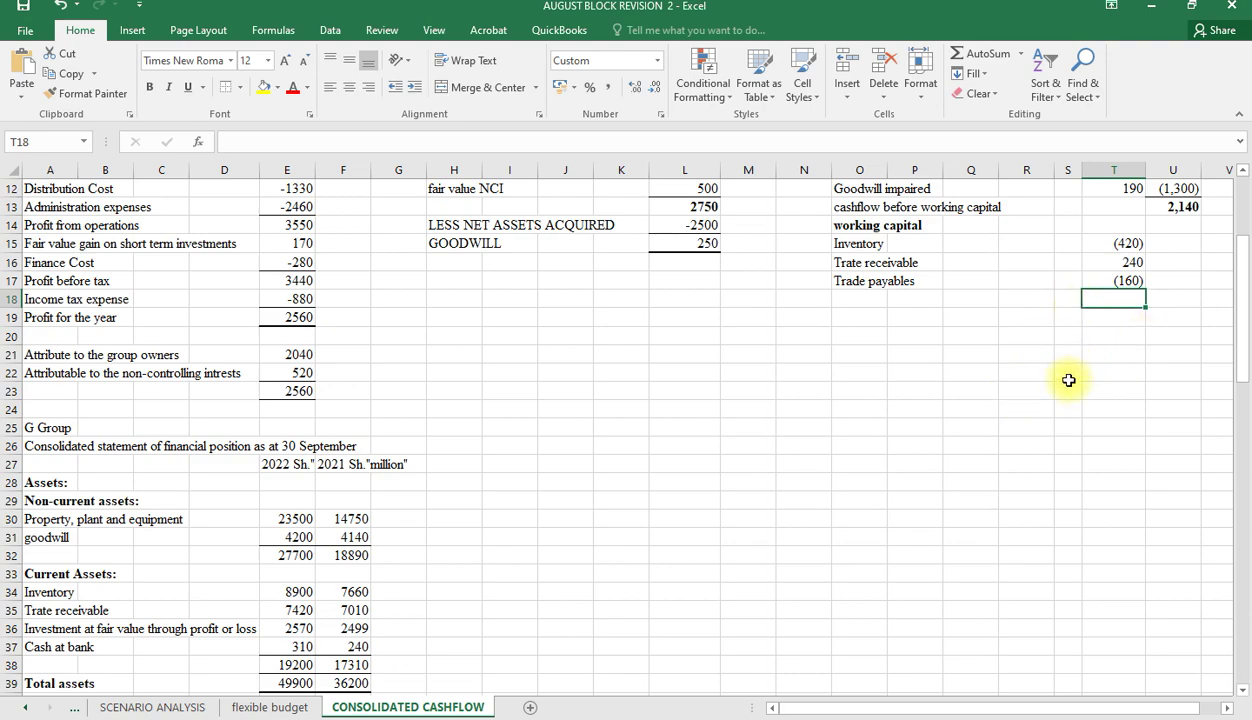
# Step: Label the row below Trade payables "cashflow before tax" in O18
pyautogui.scroll(2, 1068, 385)
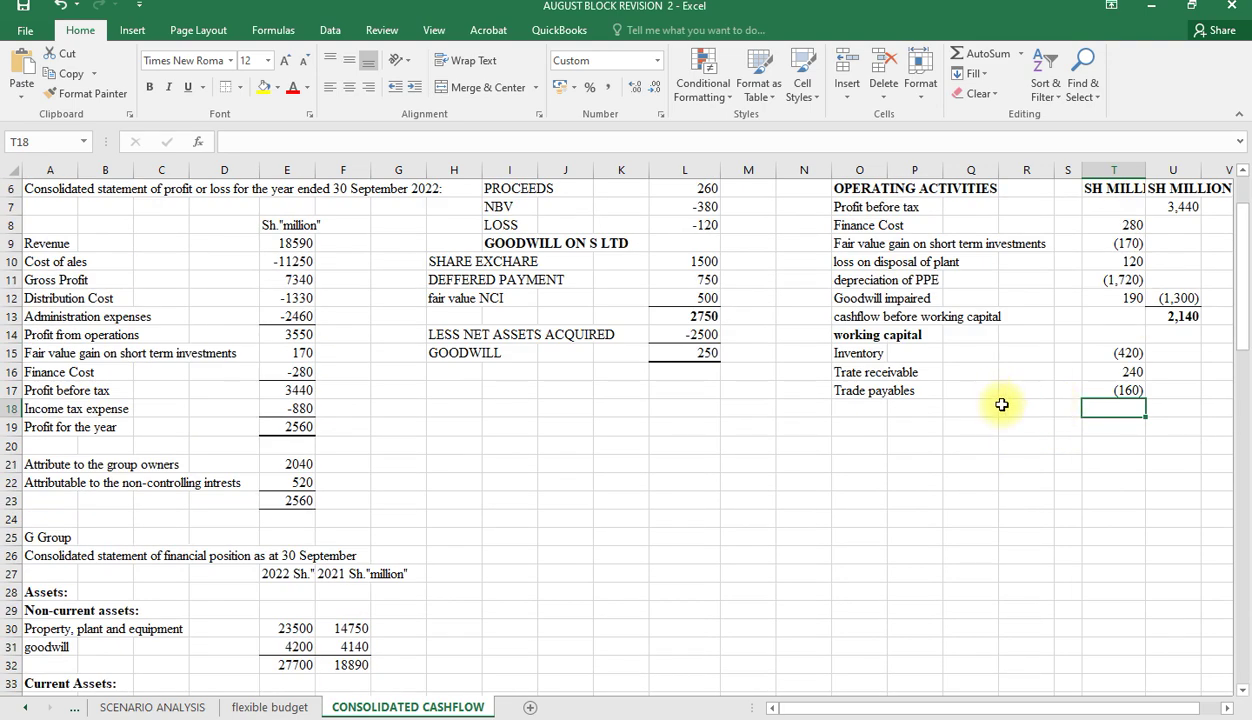
pyautogui.click(865, 408)
pyautogui.write('cash')
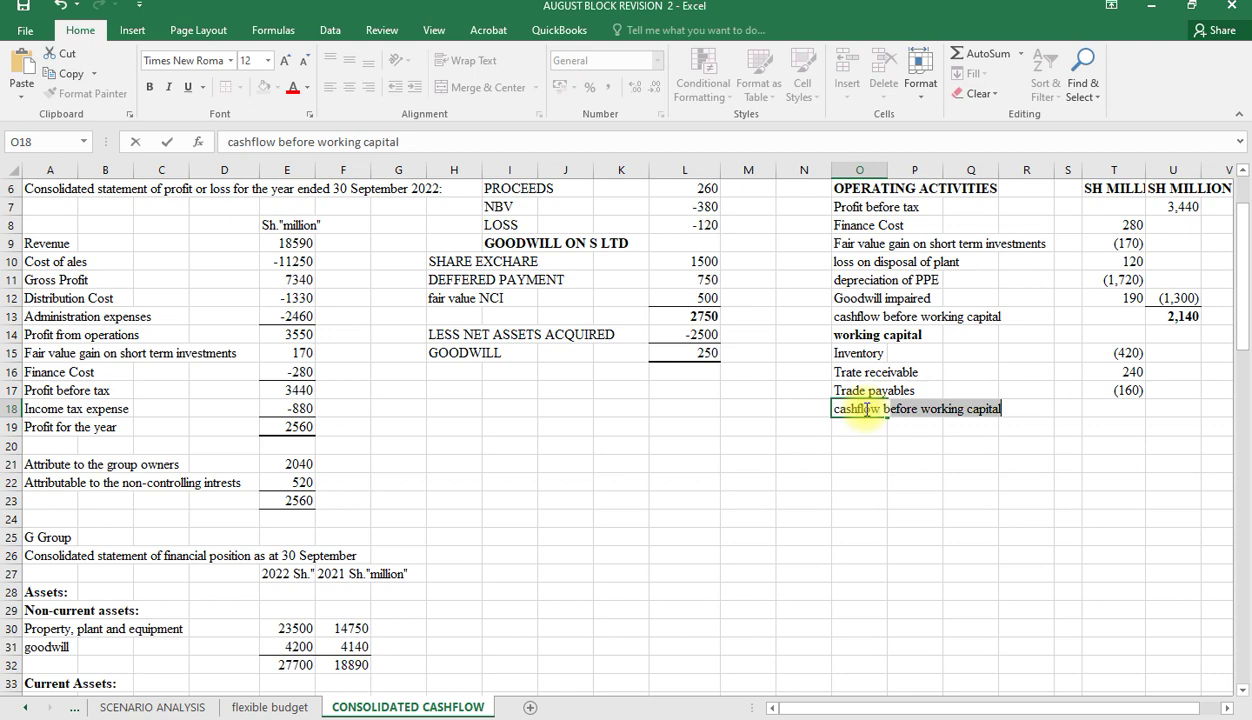
pyautogui.write('flow before tax')
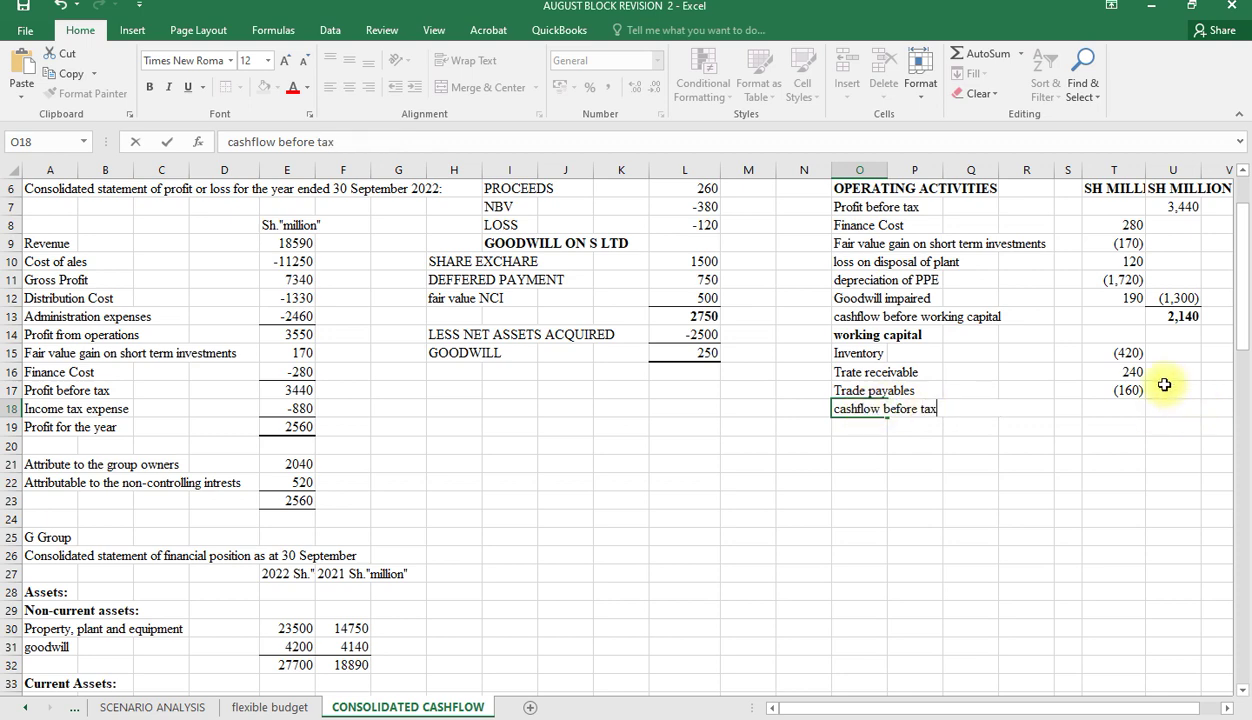
# Step: Total the working capital changes T15:T17 in U17 with a SUM formula
pyautogui.click(1164, 385)
pyautogui.hotkey('alt', '=')
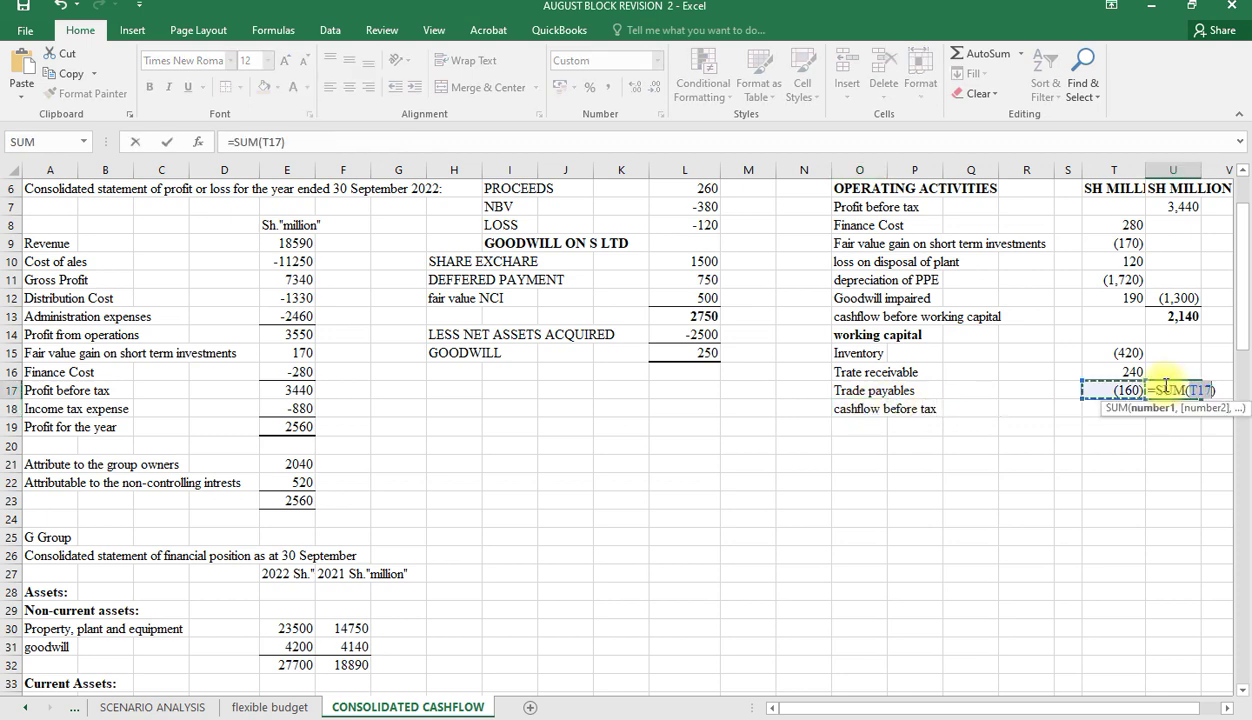
pyautogui.moveTo(1137, 351); pyautogui.dragTo(1130, 390)
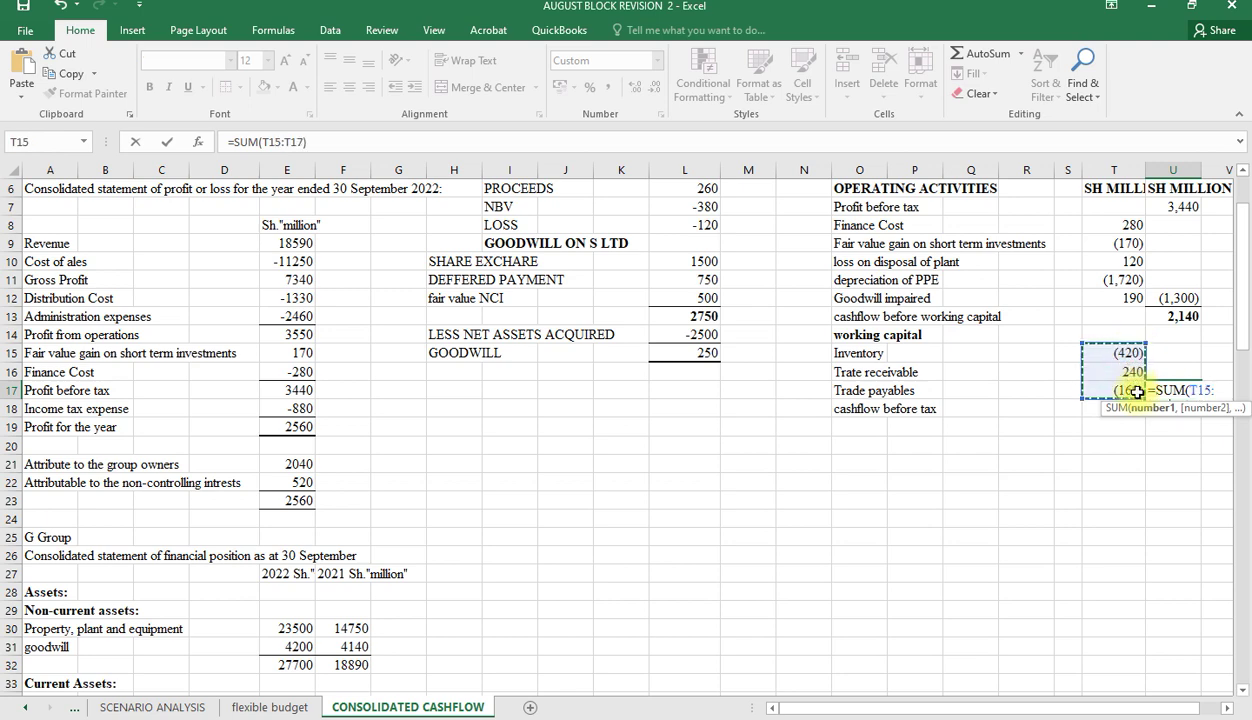
pyautogui.press('Return')
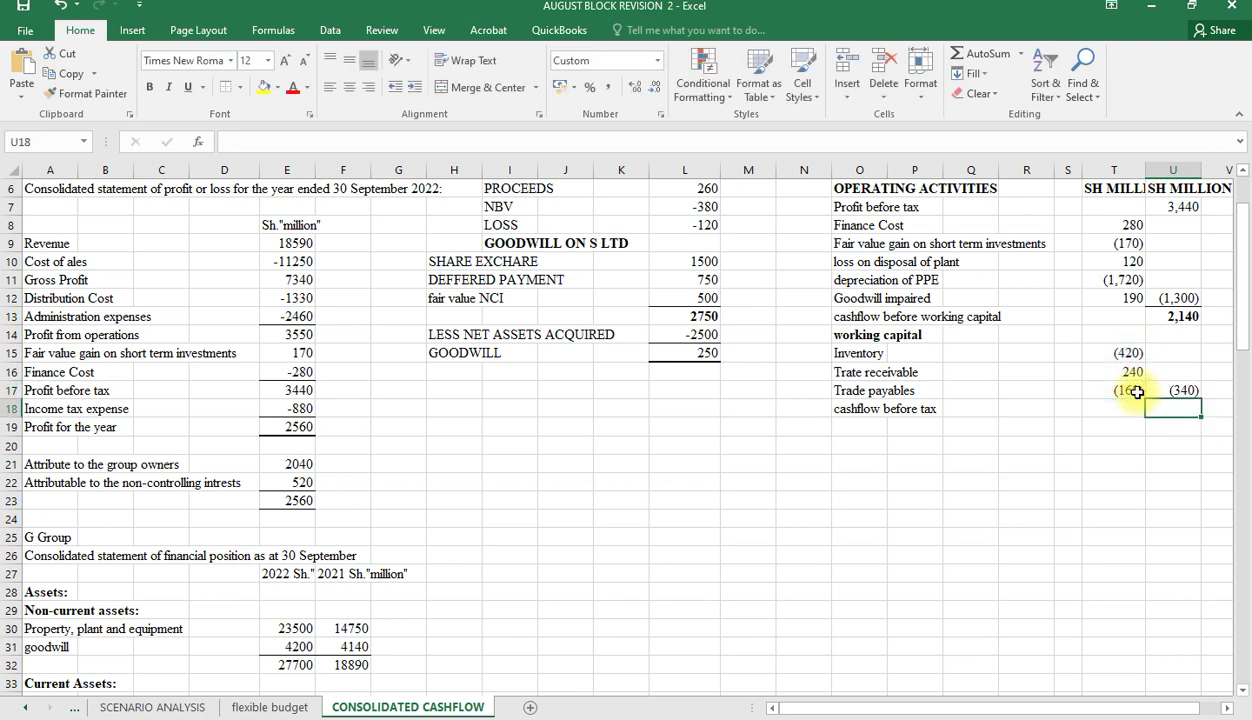
# Step: Calculate cashflow before tax in U18 as =SUM(U13:U17) and make the figure bold
pyautogui.hotkey('alt', '=')
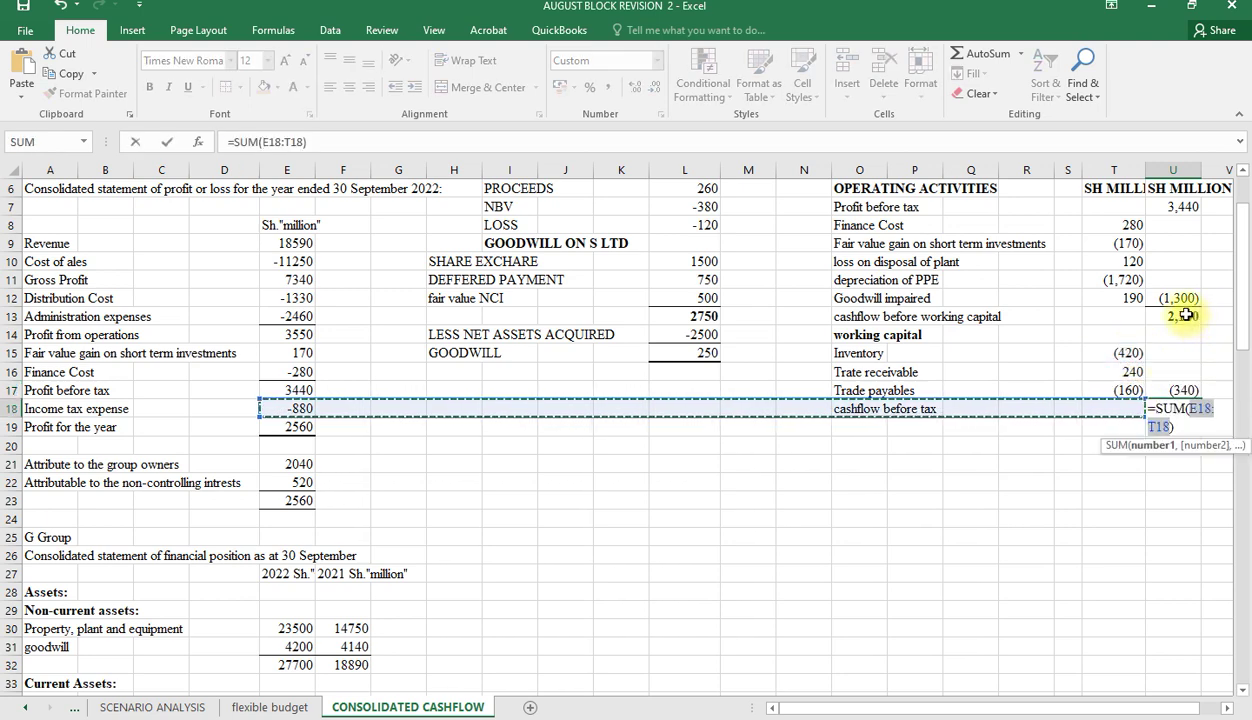
pyautogui.moveTo(1185, 315); pyautogui.dragTo(1200, 388)
pyautogui.press('Return')
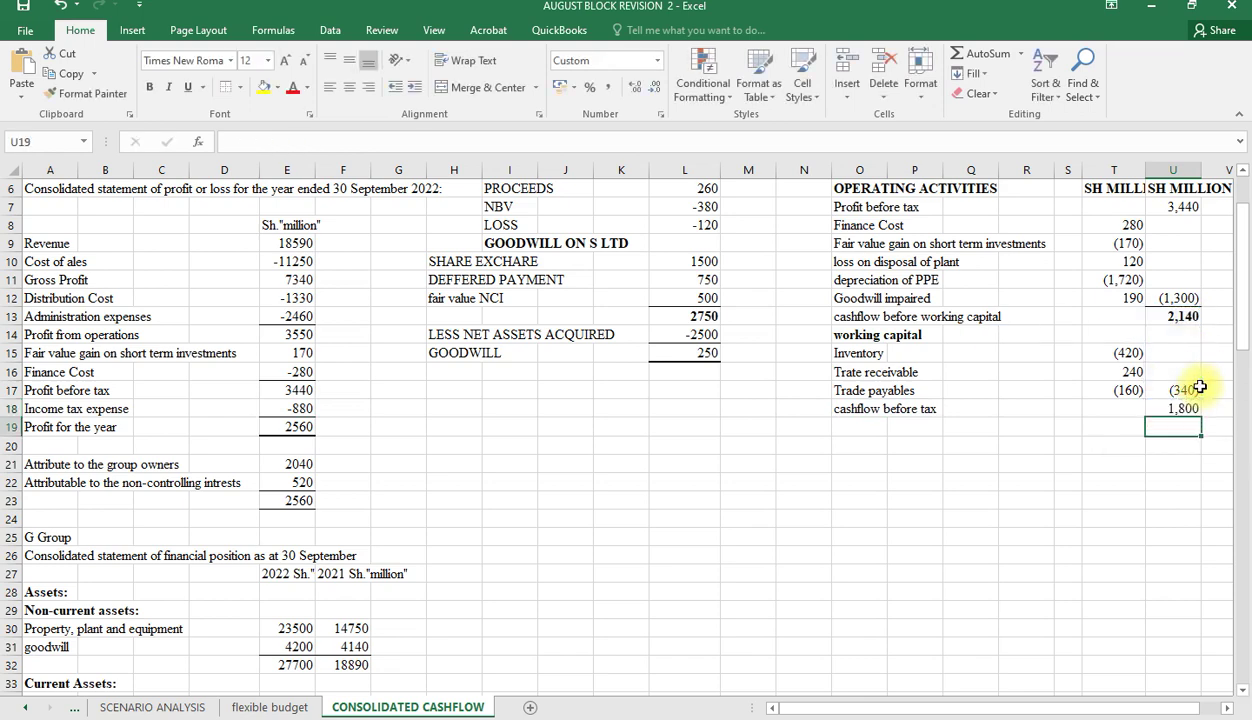
pyautogui.click(1191, 410)
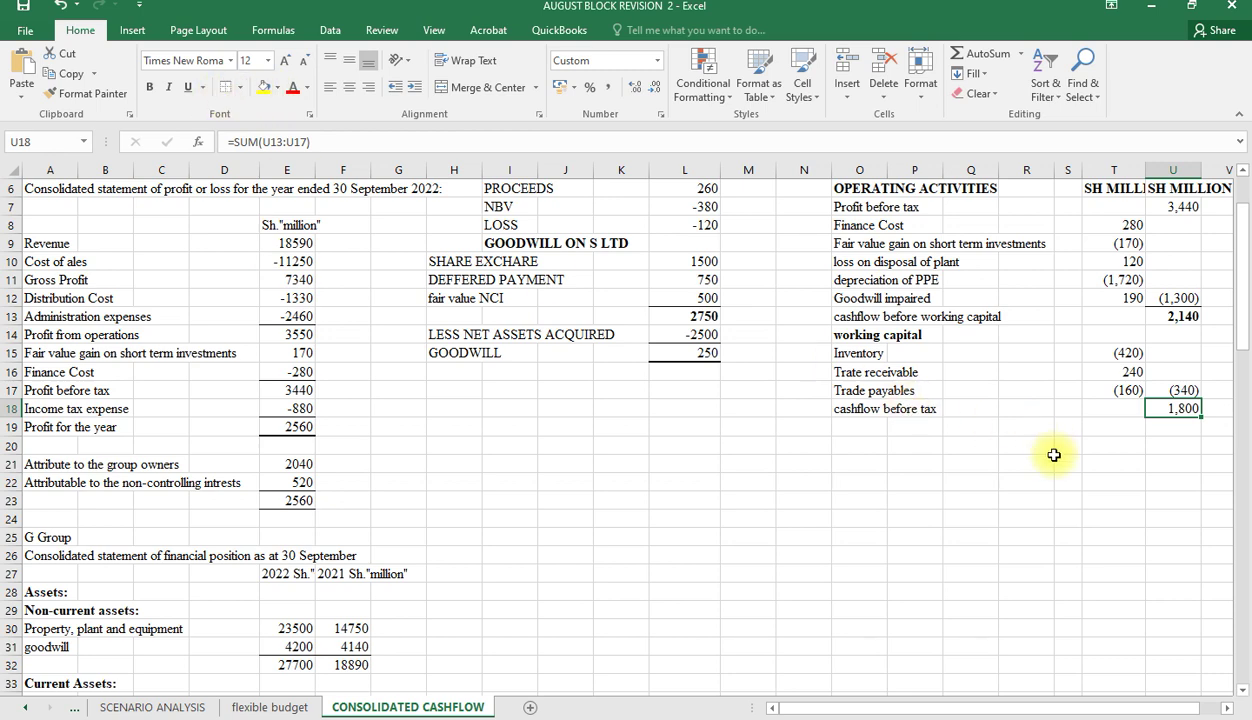
pyautogui.hotkey('ctrl', 'b')
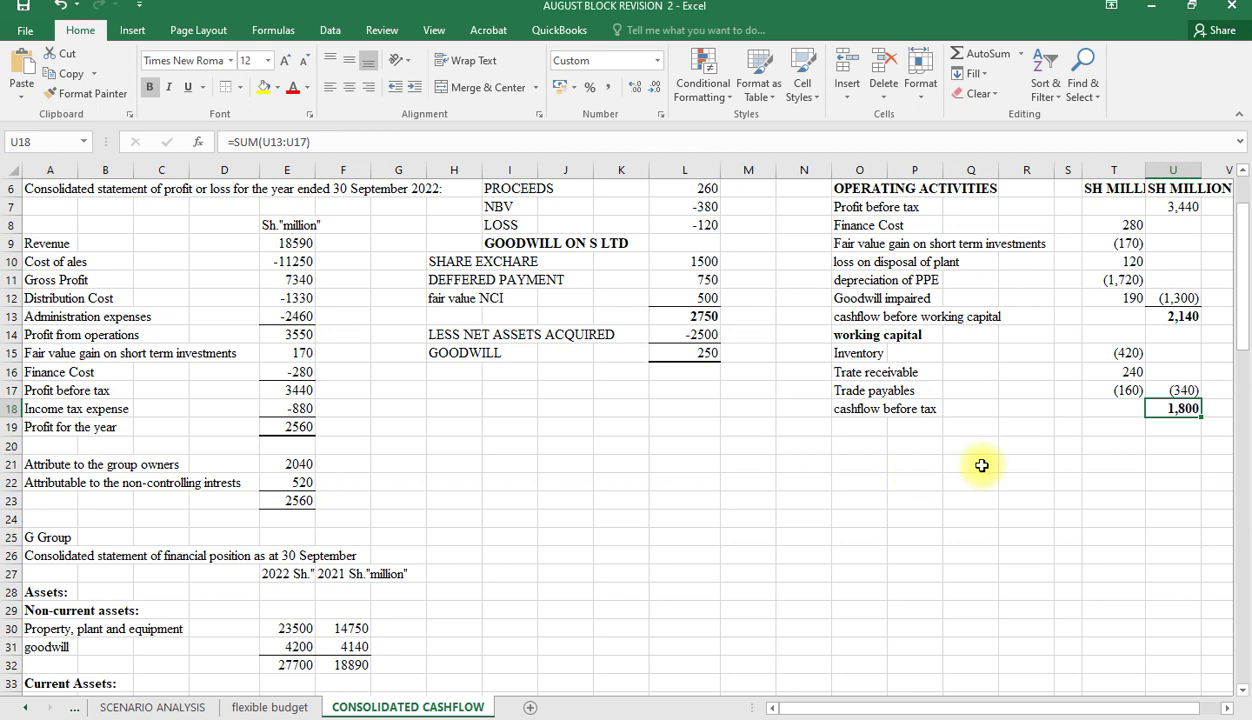
pyautogui.click(1131, 454)
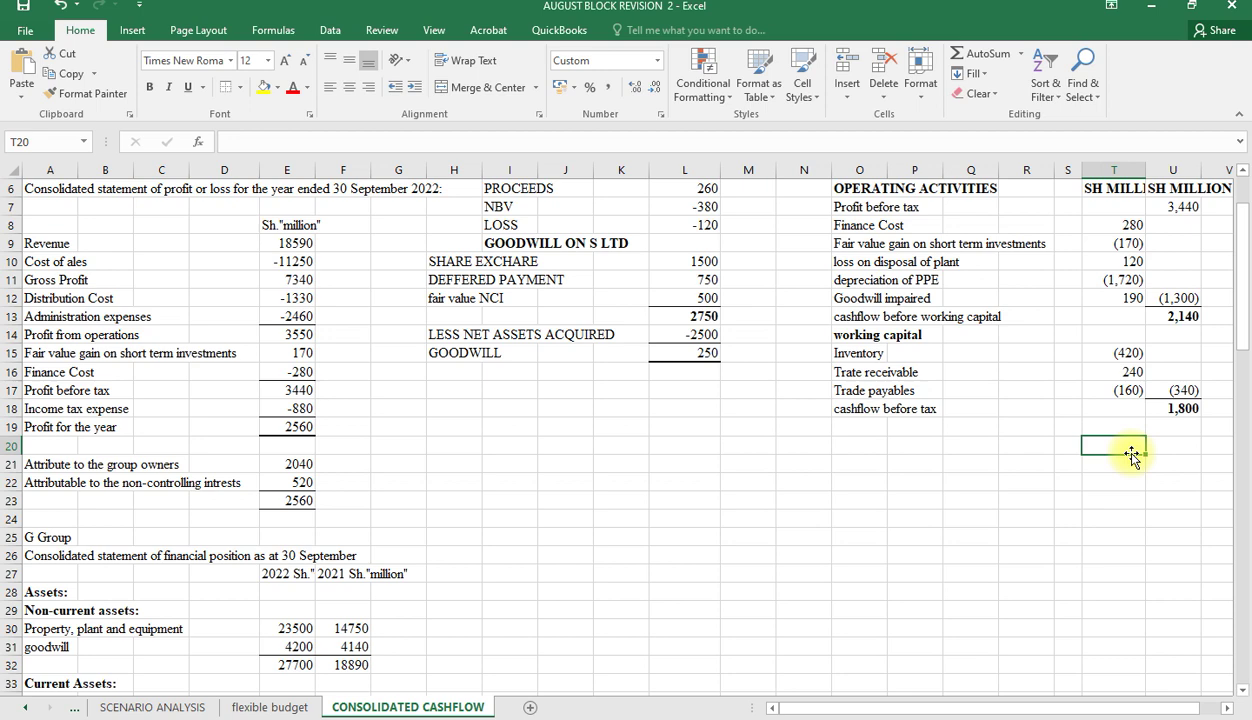
# Step: Try negating the first bracket of the PPE depreciation formula in T11, making it =-(-E65-E79)-(-C65+370)
pyautogui.click(1118, 281)
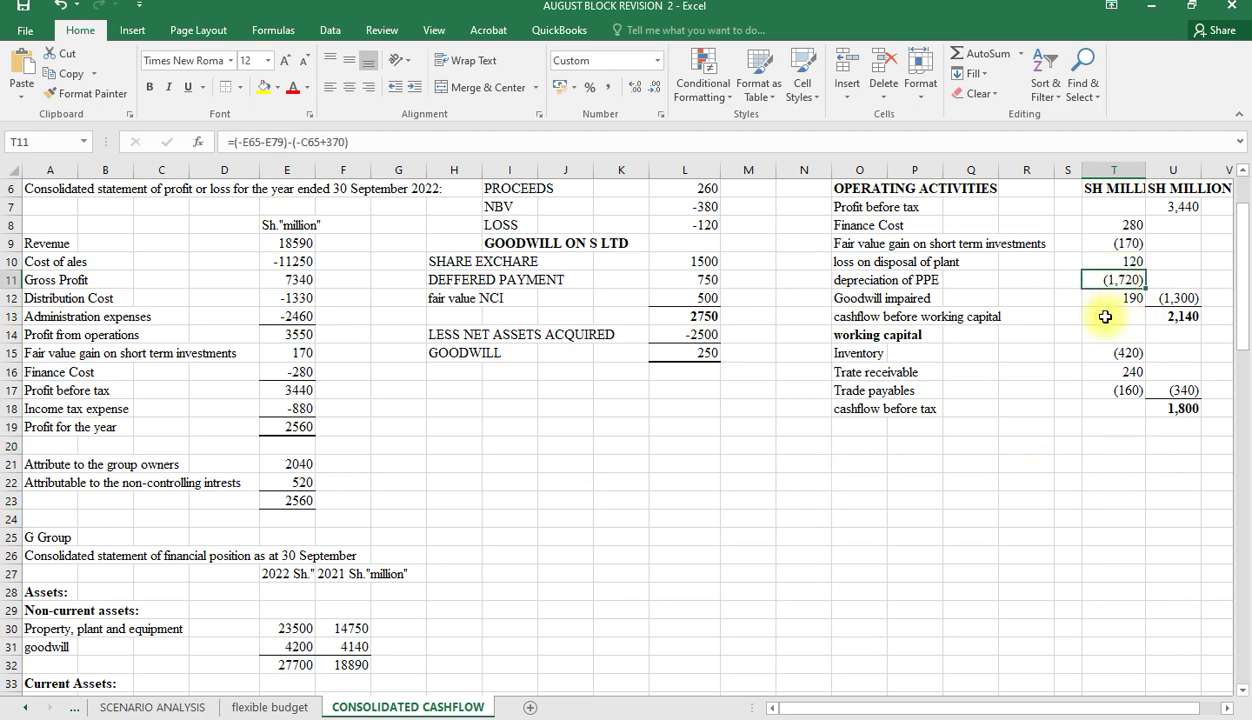
pyautogui.click(235, 144)
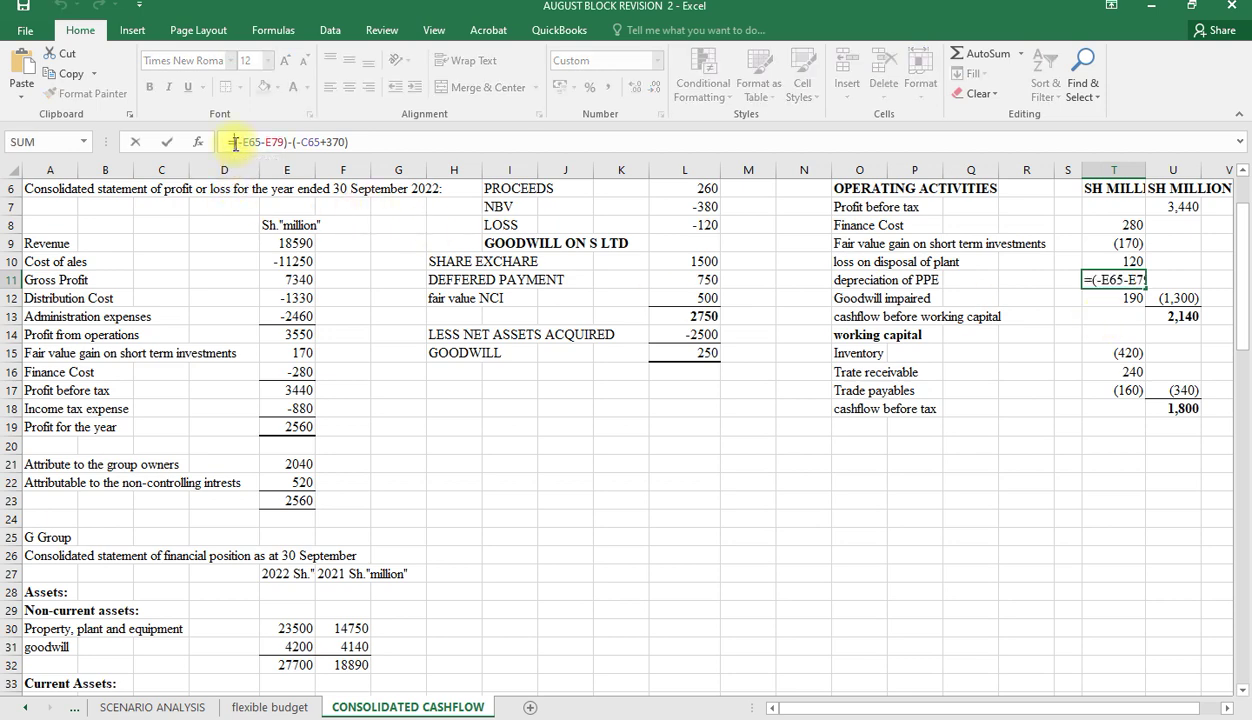
pyautogui.write('-')
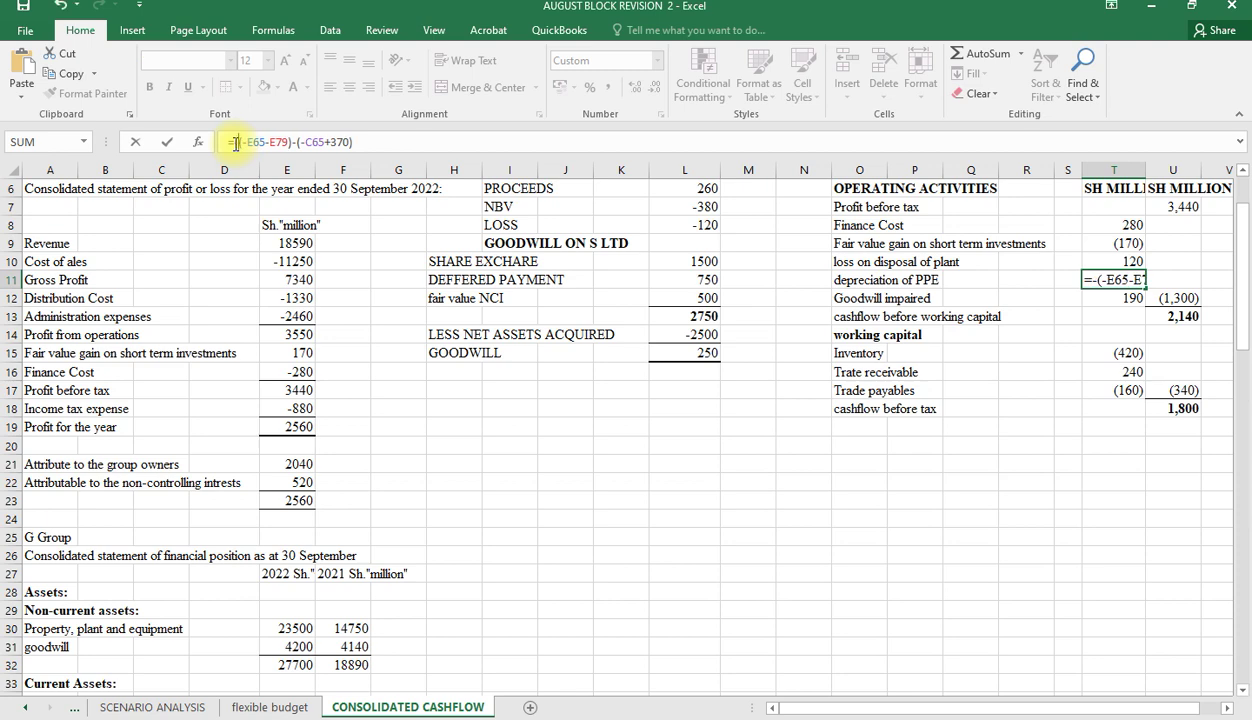
pyautogui.press('Return')
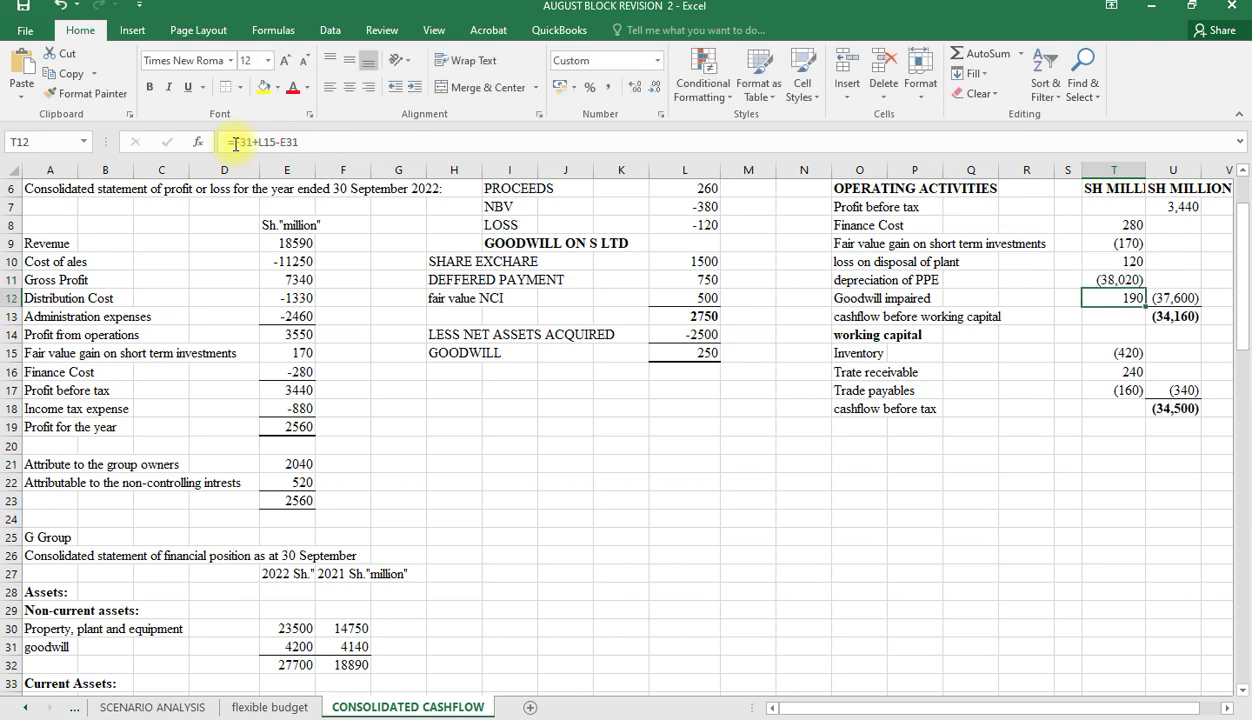
# Step: Try changing the PPE depreciation formula in T11 to =(E65-E79)-(-C65+370)
pyautogui.click(1113, 280)
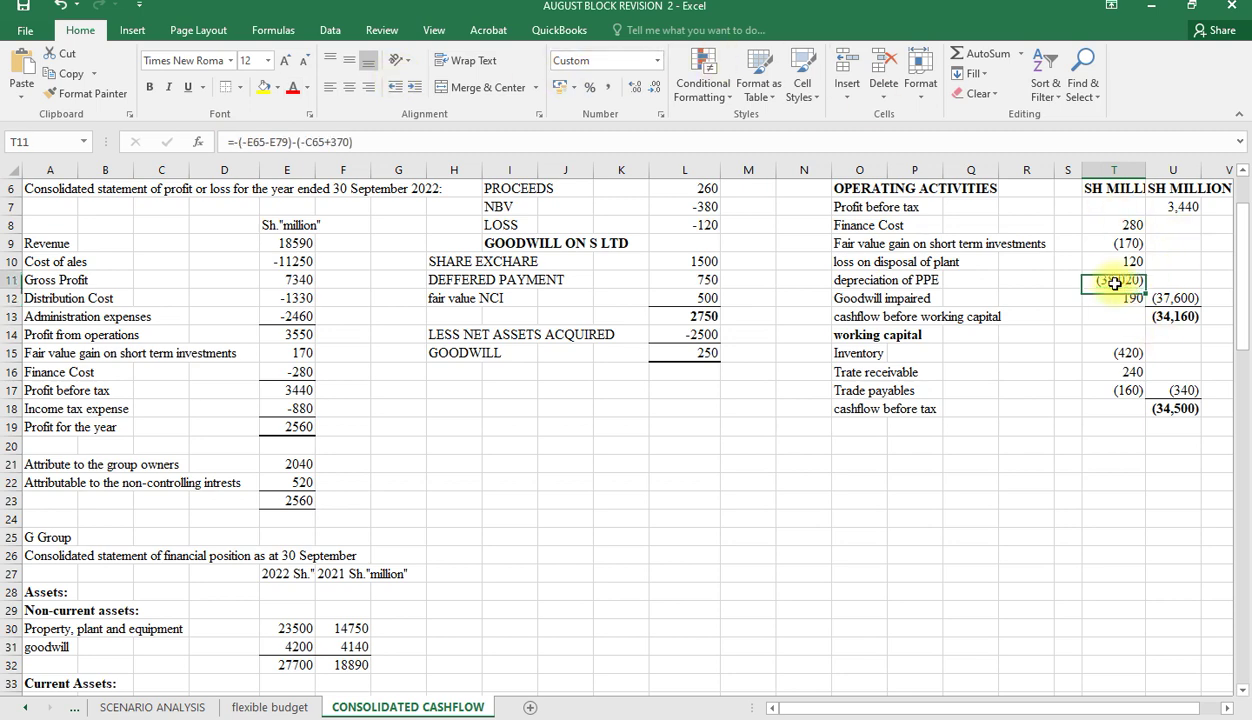
pyautogui.click(237, 144)
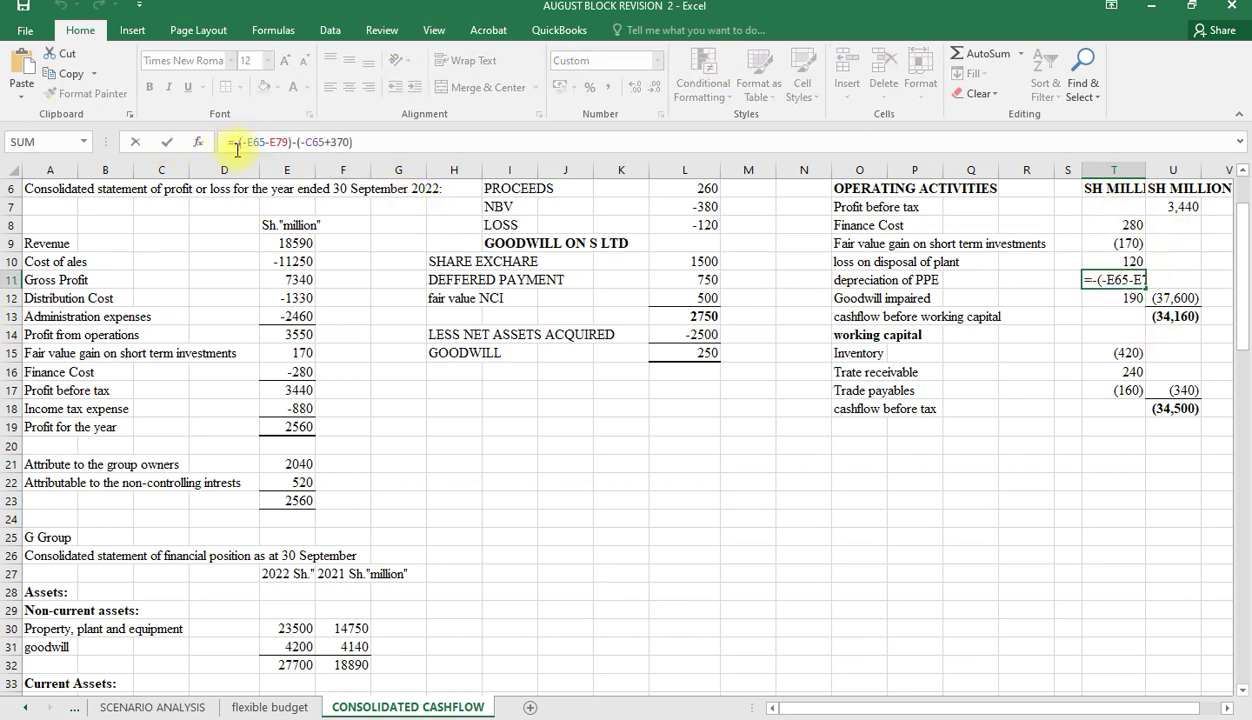
pyautogui.press('Delete')
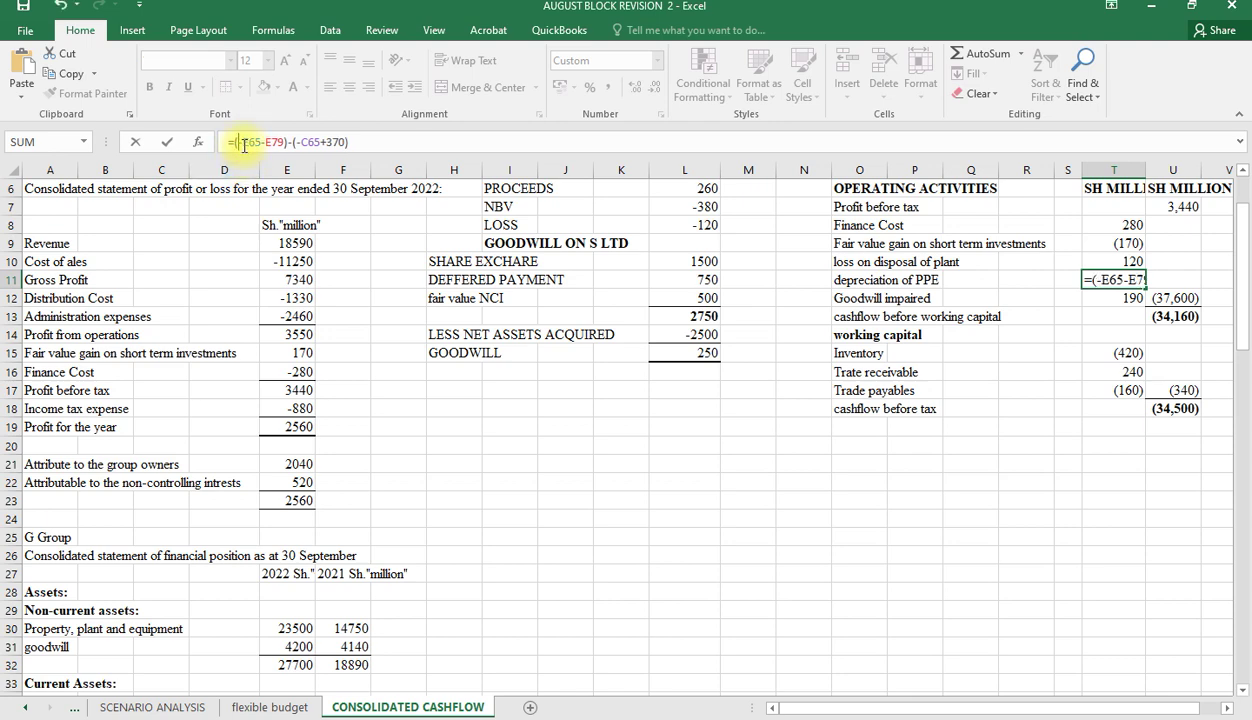
pyautogui.press('BackSpace')
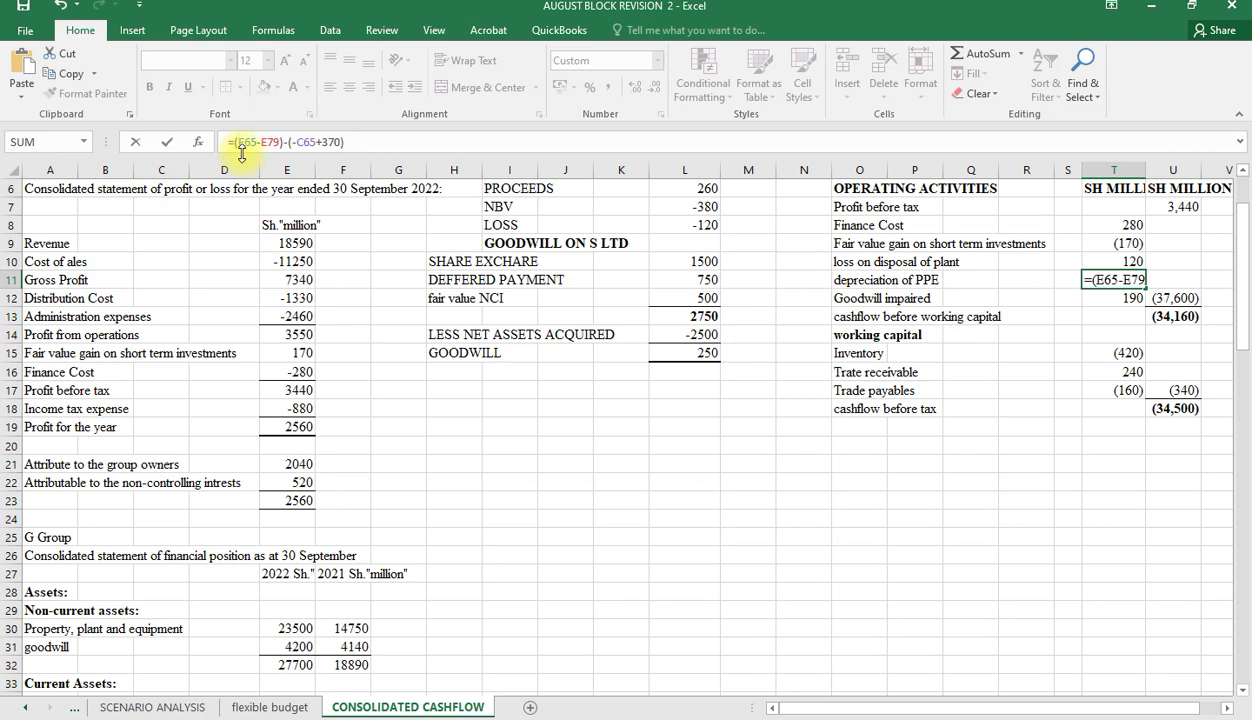
pyautogui.press('Return')
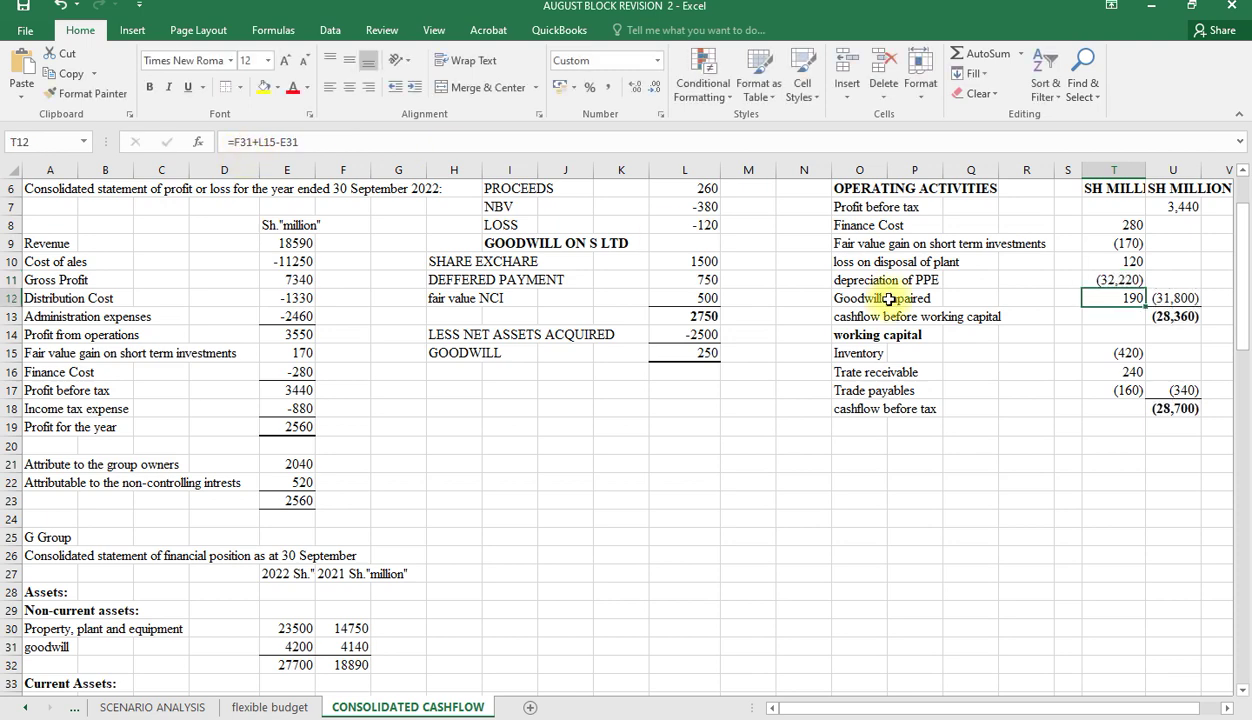
# Step: Try changing the PPE depreciation formula in T11 to =(-E65-E79)-(C65+370)
pyautogui.click(1108, 280)
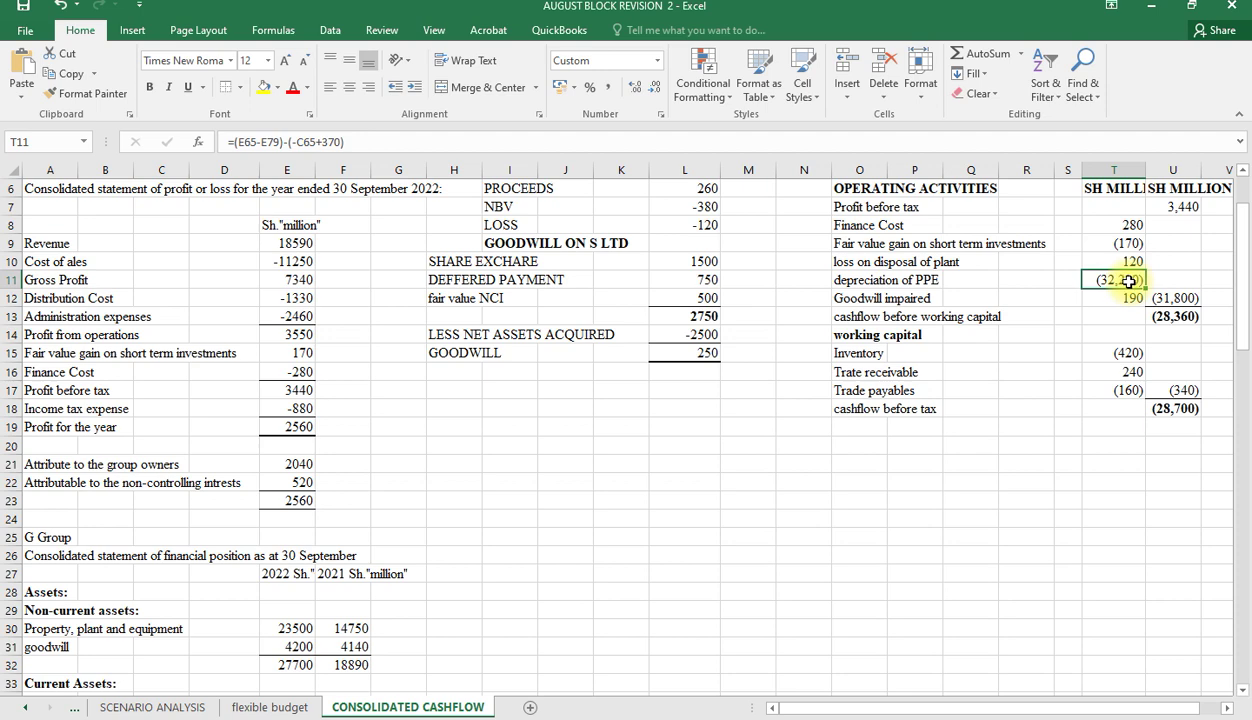
pyautogui.click(238, 143)
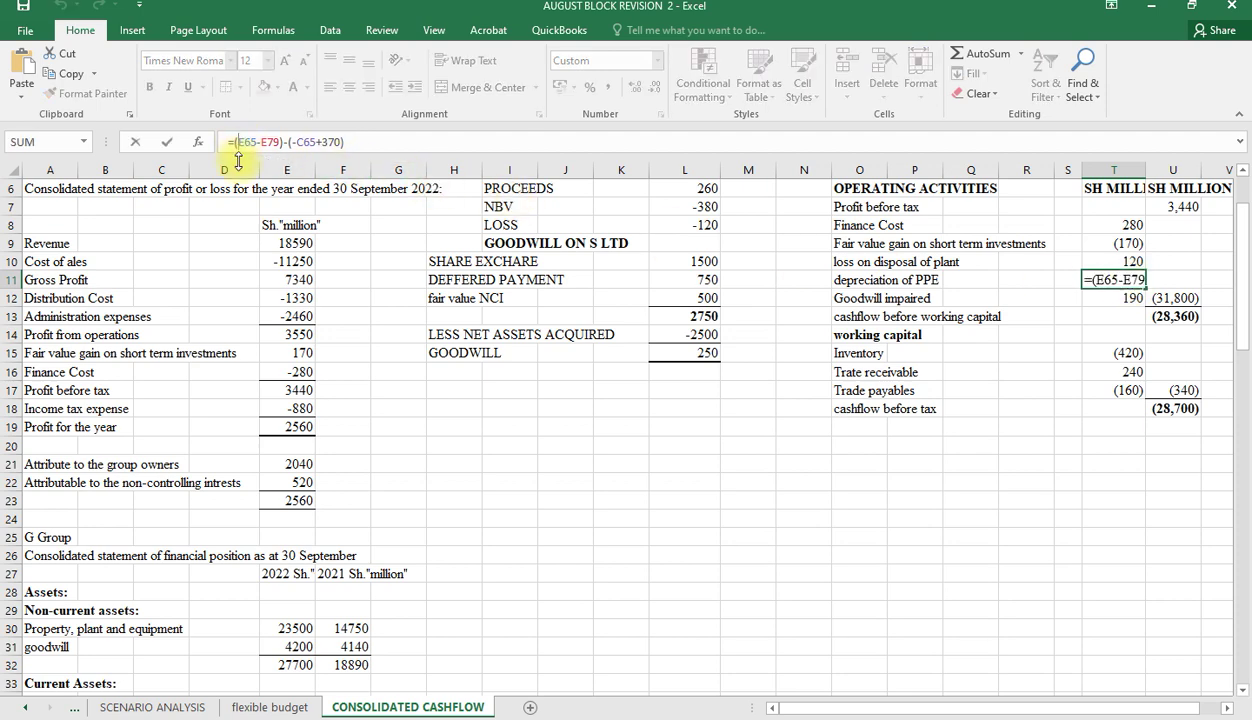
pyautogui.write('-')
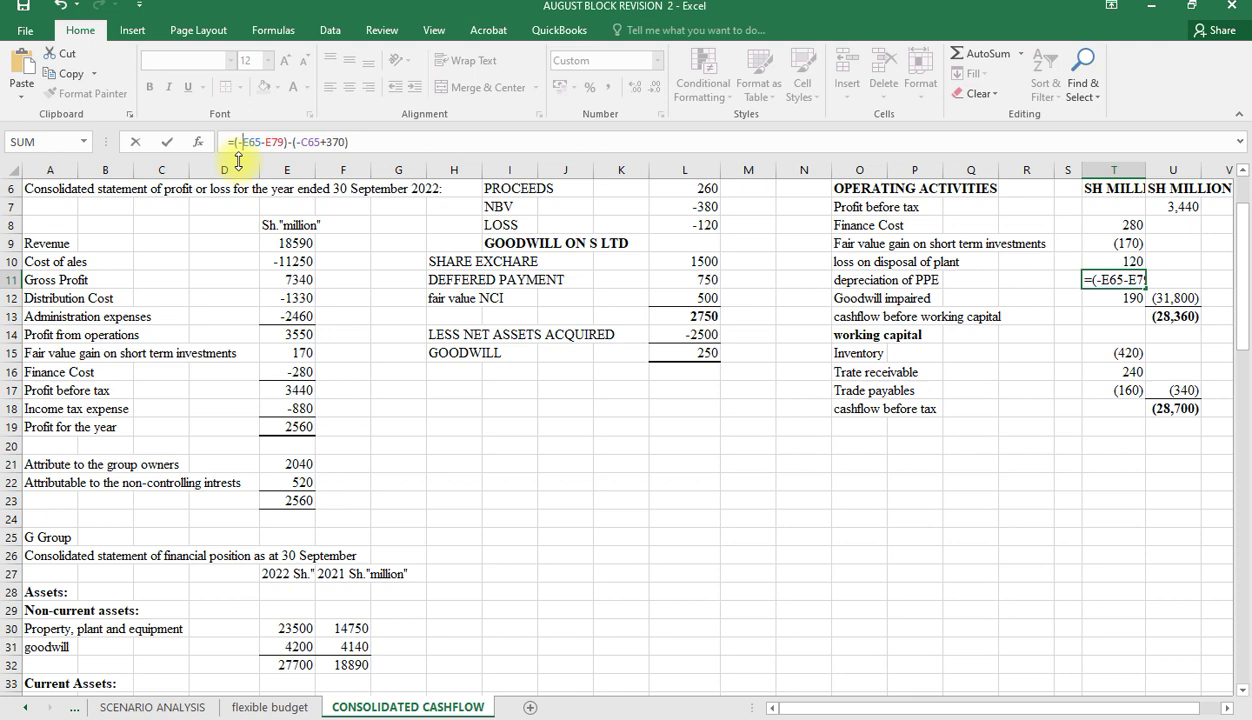
pyautogui.click(299, 142)
pyautogui.press('BackSpace')
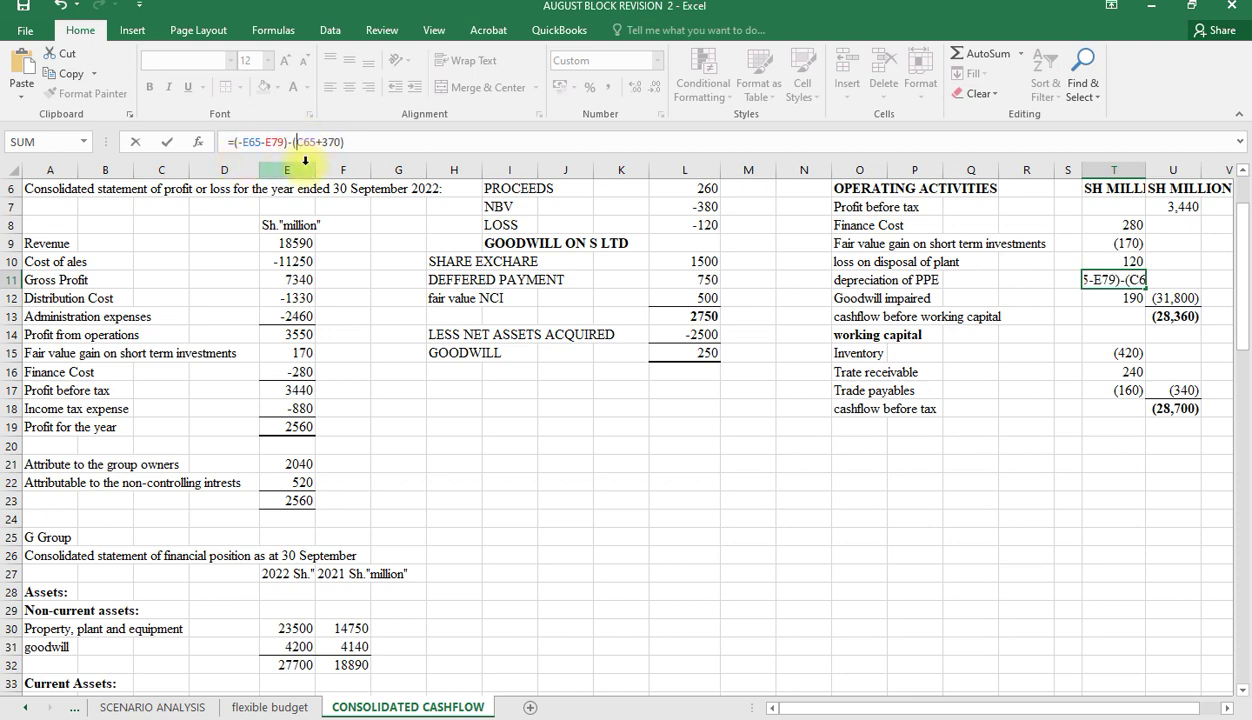
pyautogui.press('Return')
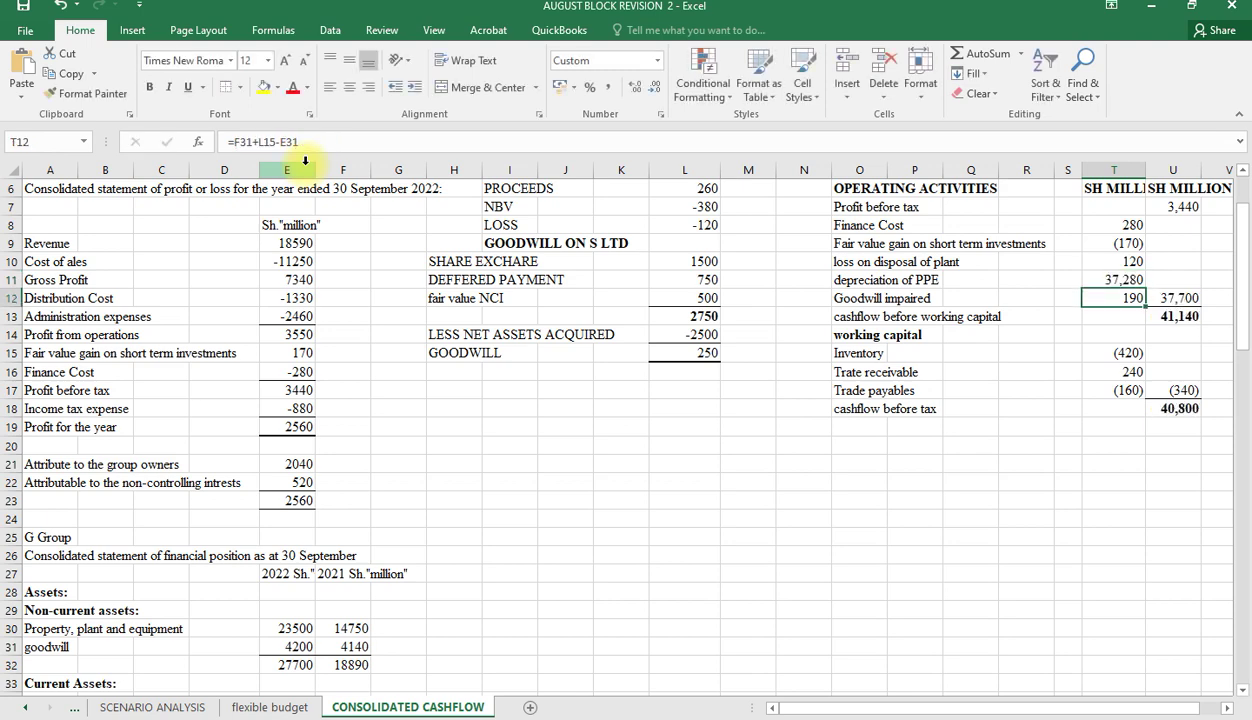
# Step: Change the PPE depreciation formula in T11 to =(-E65-E79)+(-C65+370)
pyautogui.click(1100, 283)
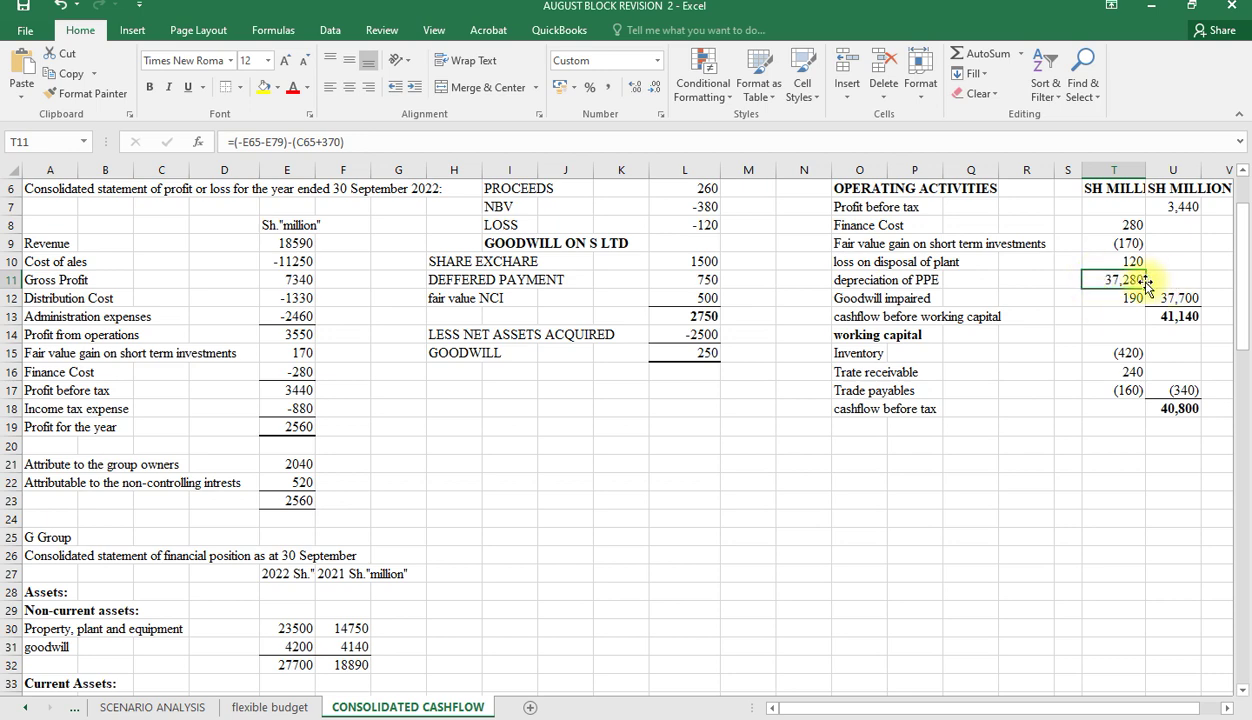
pyautogui.click(298, 142)
pyautogui.press('Delete')
pyautogui.write('C')
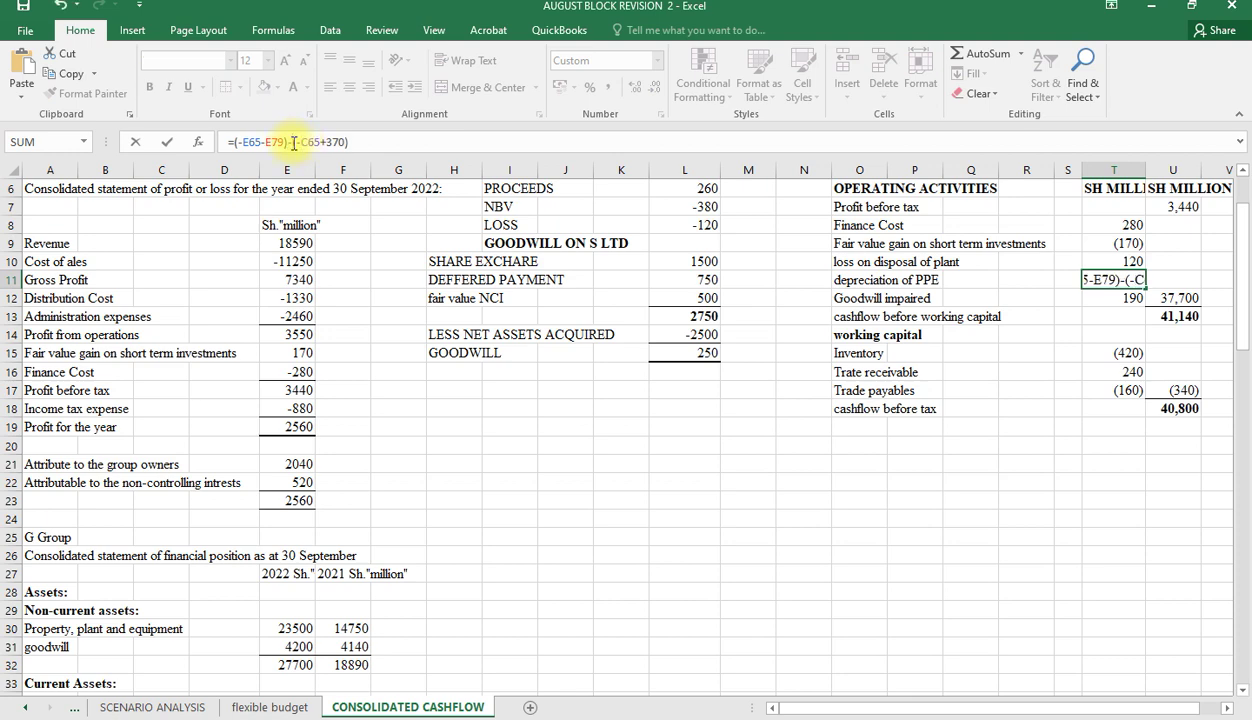
pyautogui.click(293, 142)
pyautogui.press('Delete')
pyautogui.write('+')
pyautogui.press('Return')
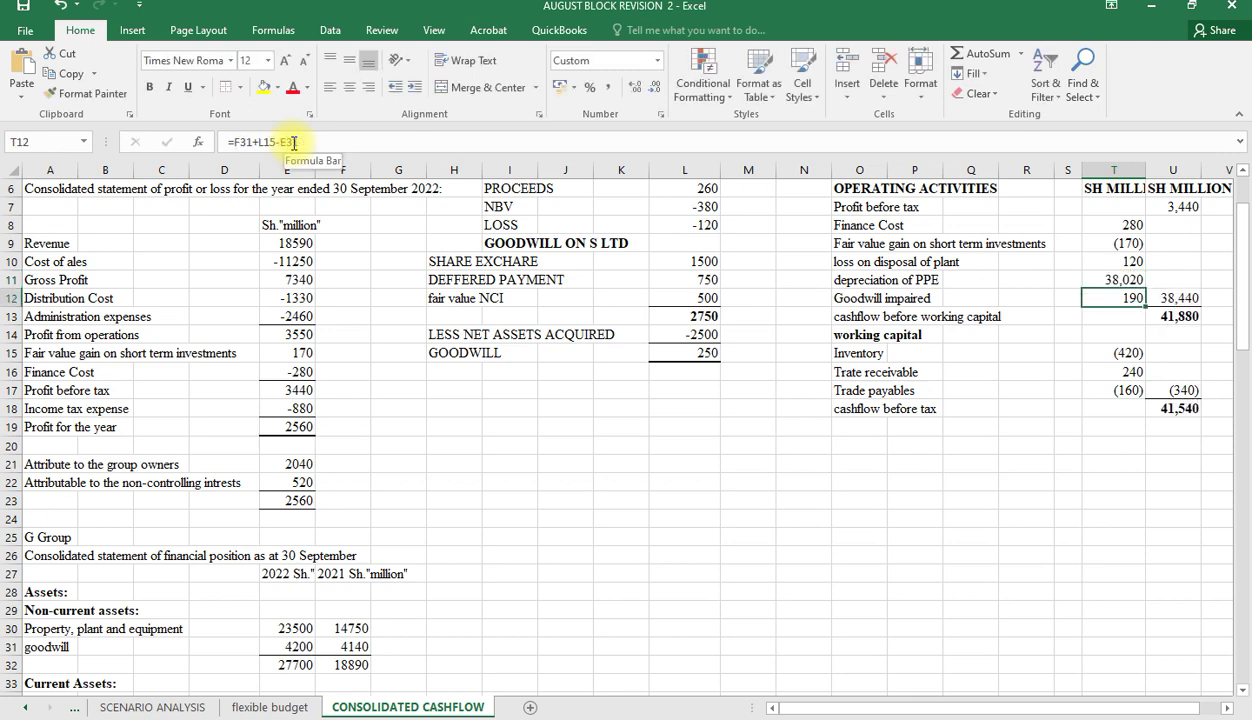
# Step: Clear the PPE depreciation formula in T11, leaving only the equals sign
pyautogui.click(1110, 280)
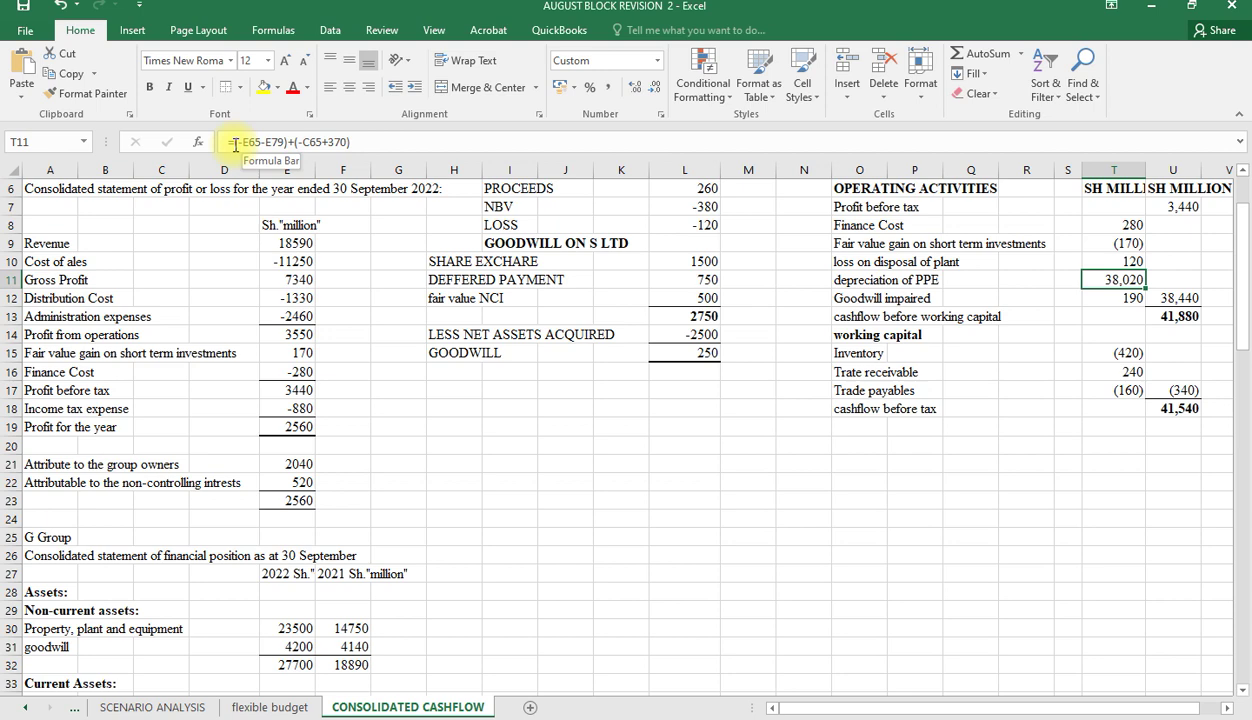
pyautogui.click(361, 141)
pyautogui.press('BackSpace')
pyautogui.press('BackSpace')
pyautogui.press('BackSpace')
pyautogui.press('BackSpace')
pyautogui.press('BackSpace')
pyautogui.press('BackSpace')
pyautogui.press('BackSpace')
pyautogui.press('BackSpace')
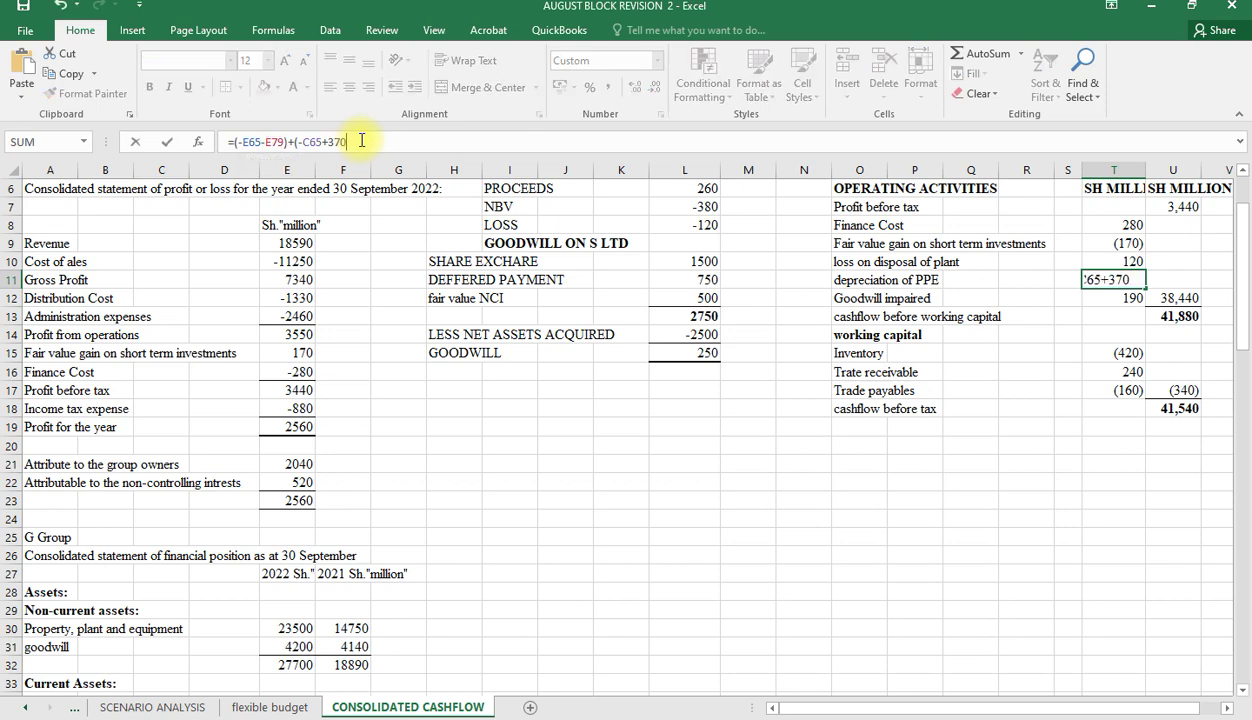
pyautogui.press('BackSpace')
pyautogui.press('BackSpace')
pyautogui.press('BackSpace')
pyautogui.press('BackSpace')
pyautogui.press('BackSpace')
pyautogui.press('BackSpace')
pyautogui.press('BackSpace')
pyautogui.press('BackSpace')
pyautogui.press('BackSpace')
pyautogui.press('BackSpace')
pyautogui.press('BackSpace')
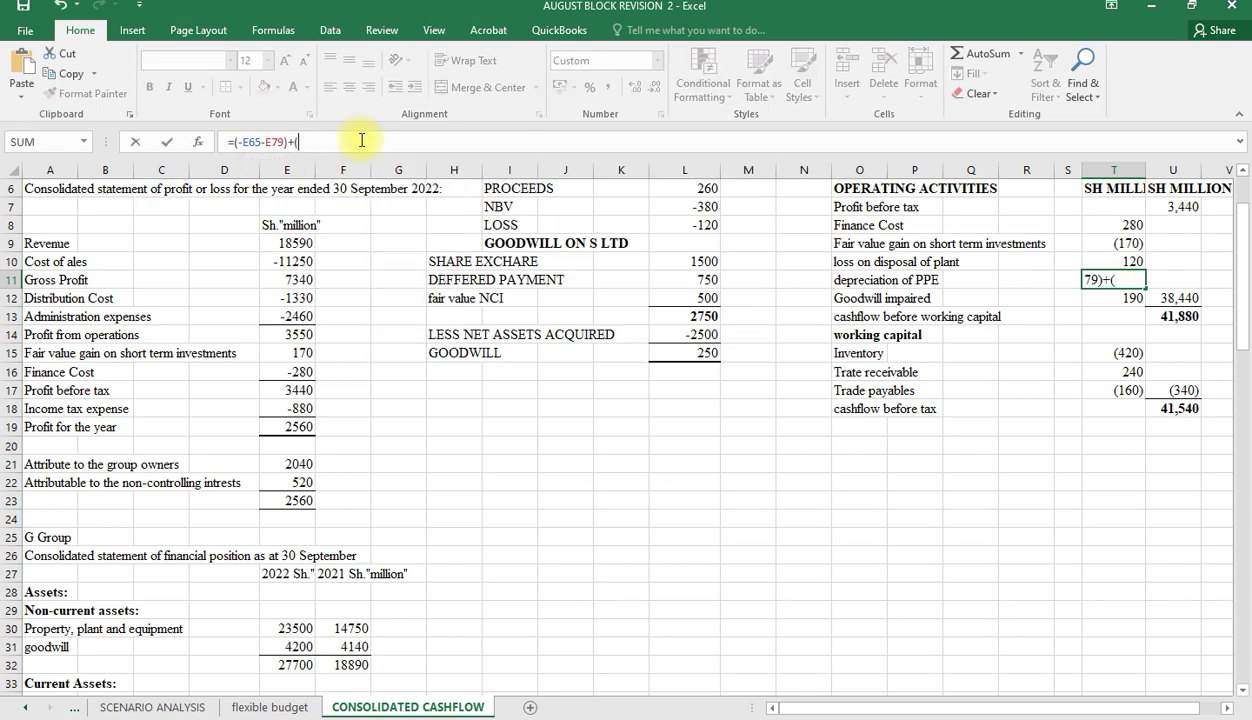
pyautogui.press('BackSpace')
pyautogui.press('BackSpace')
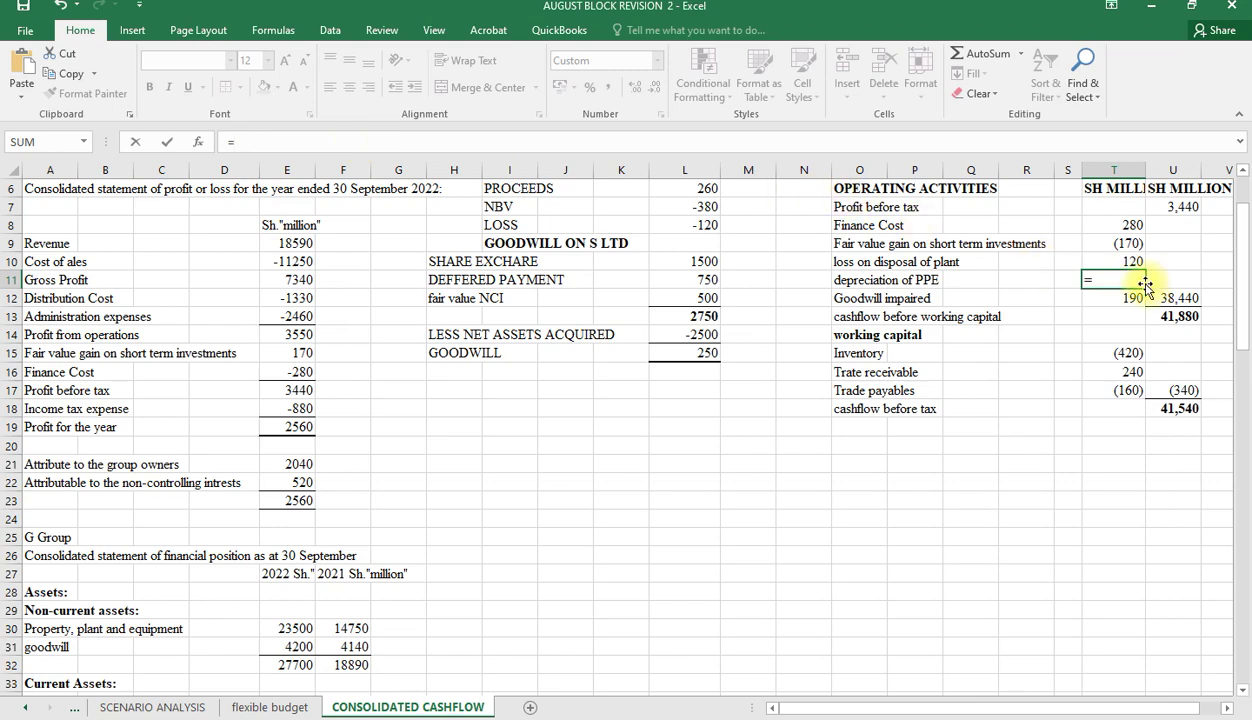
# Step: Enter (E65-E79) as the first bracket of the T11 formula, using the 2021 provision and the acquired subsidiary's provision for depreciation
pyautogui.scroll(-10, 494, 527)
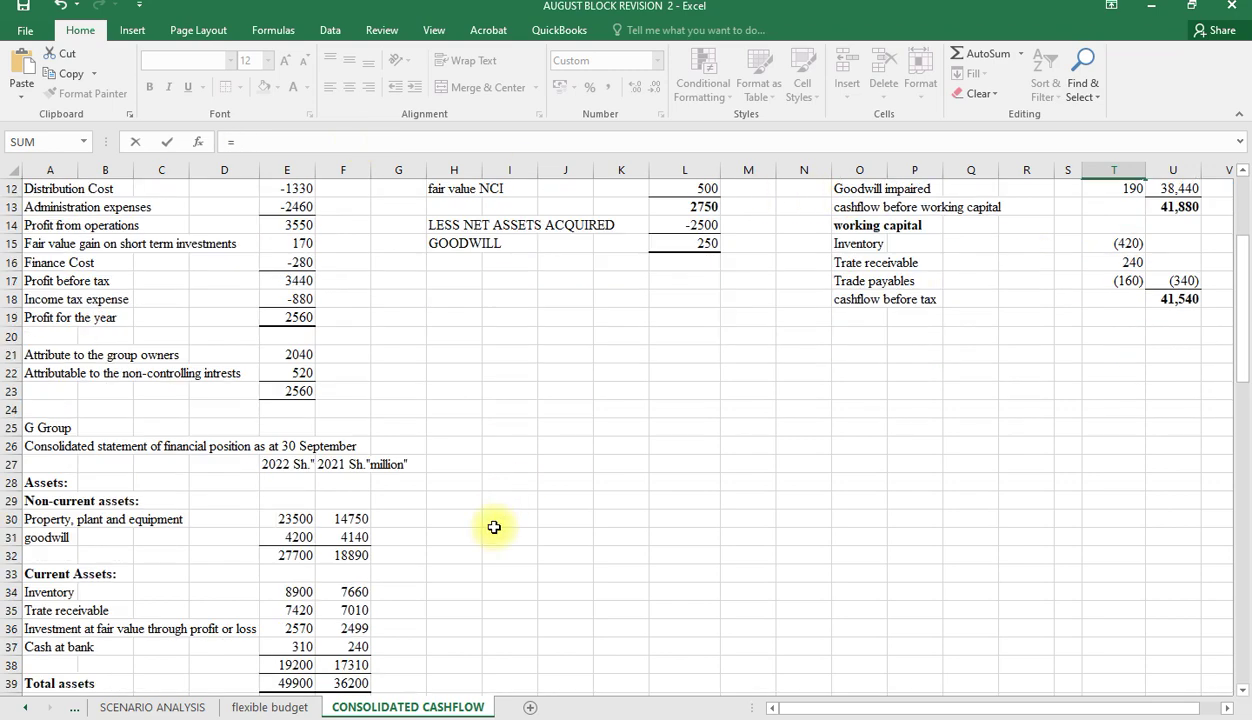
pyautogui.scroll(-1, 501, 545)
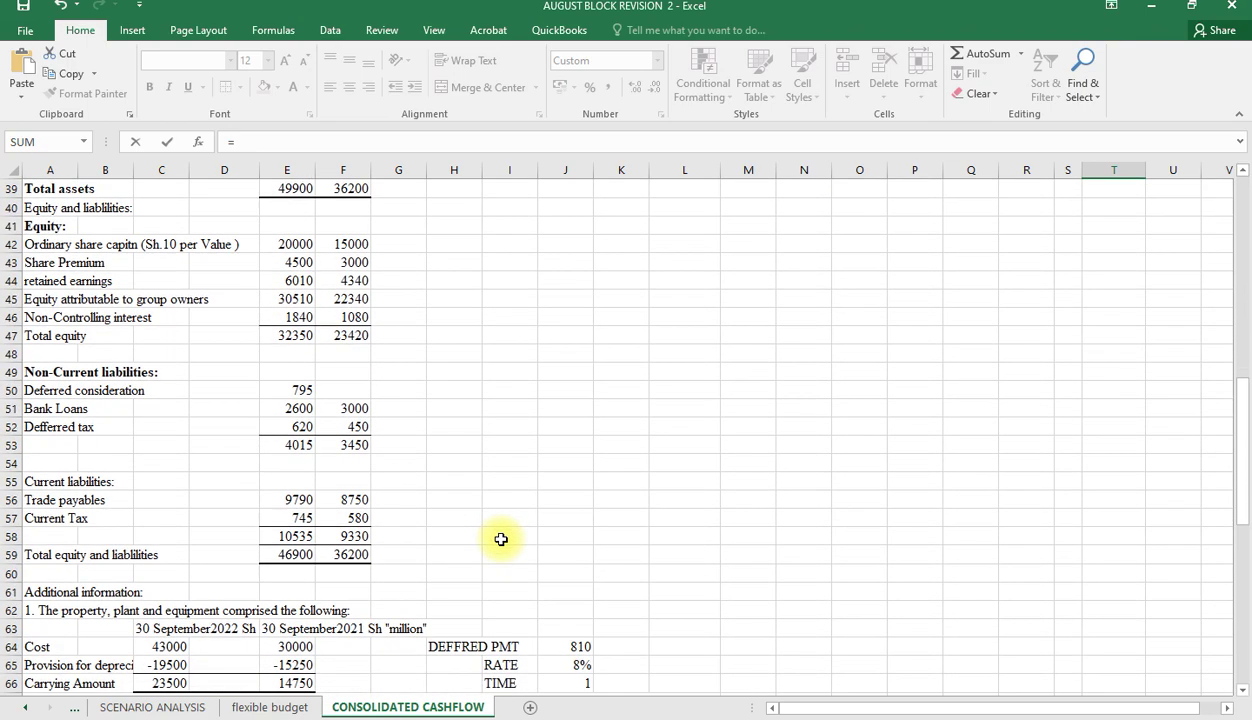
pyautogui.click(302, 666)
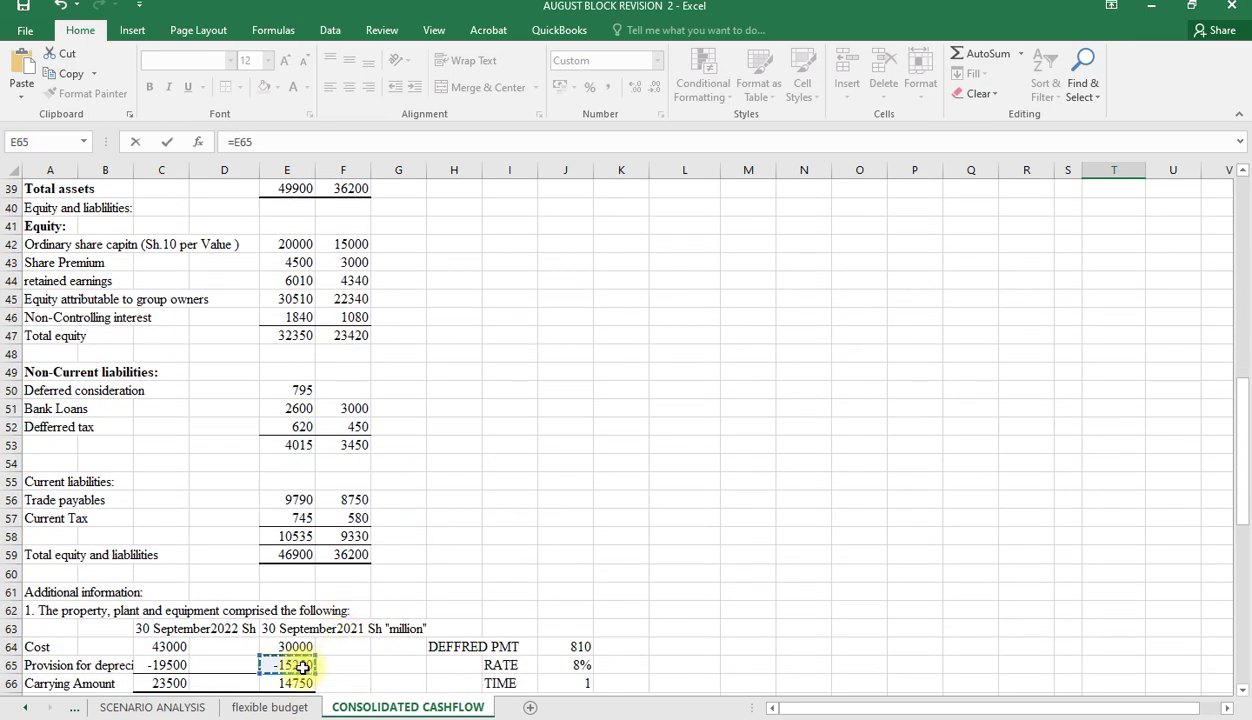
pyautogui.press('BackSpace')
pyautogui.press('BackSpace')
pyautogui.press('BackSpace')
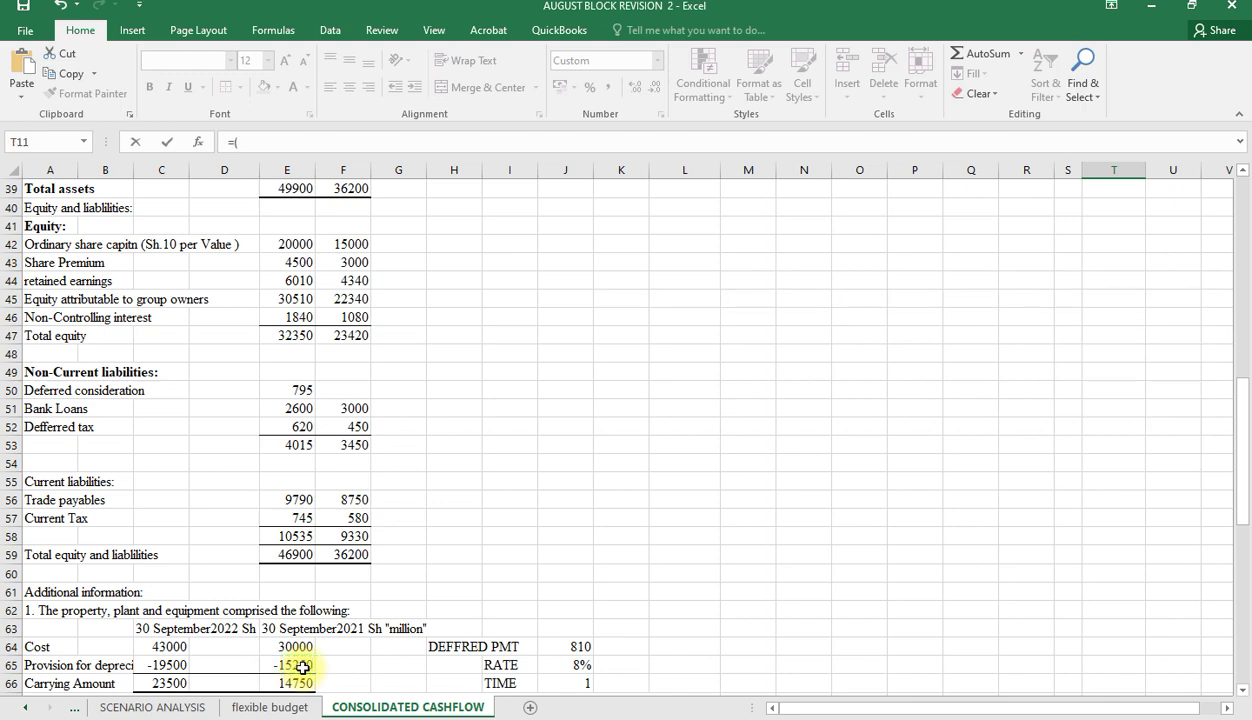
pyautogui.click(302, 666)
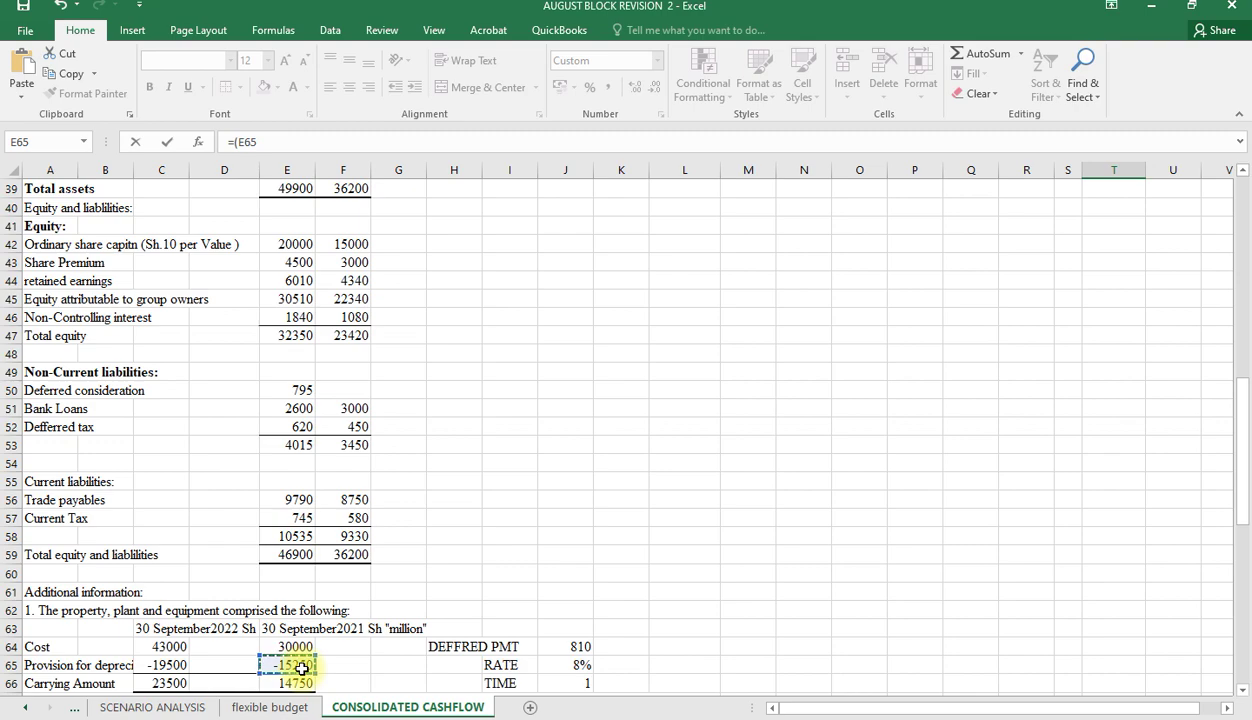
pyautogui.scroll(-4, 302, 666)
pyautogui.scroll(-3, 302, 666)
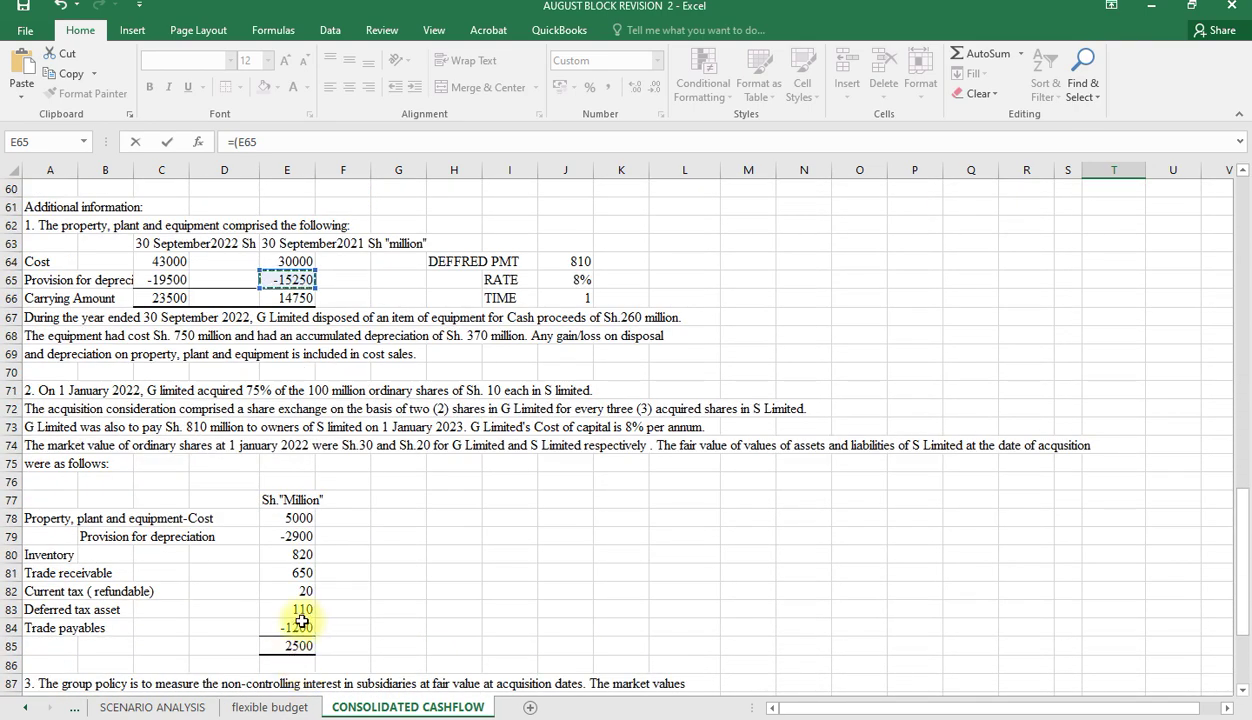
pyautogui.write('-')
pyautogui.click(297, 538)
pyautogui.write(')')
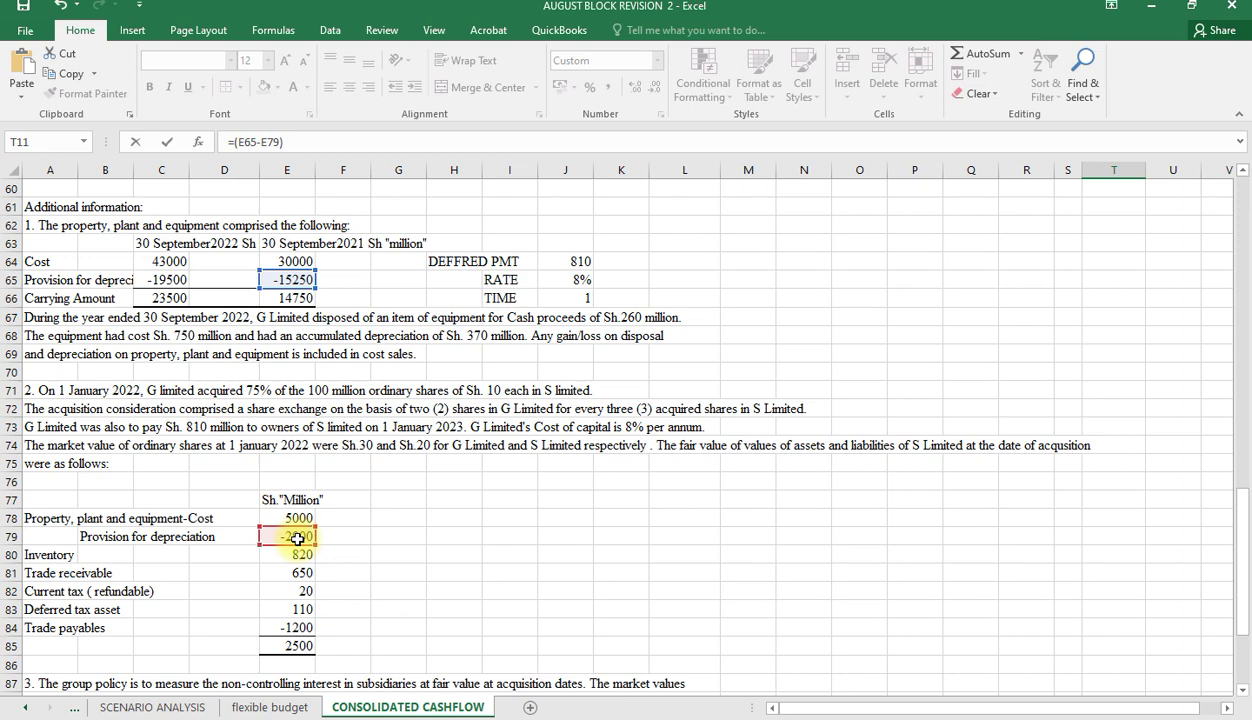
# Step: Negate E65 in the T11 formula and append the 2022 provision bracket, making it =(-E65-E79)+(-C65+370)
pyautogui.click(238, 142)
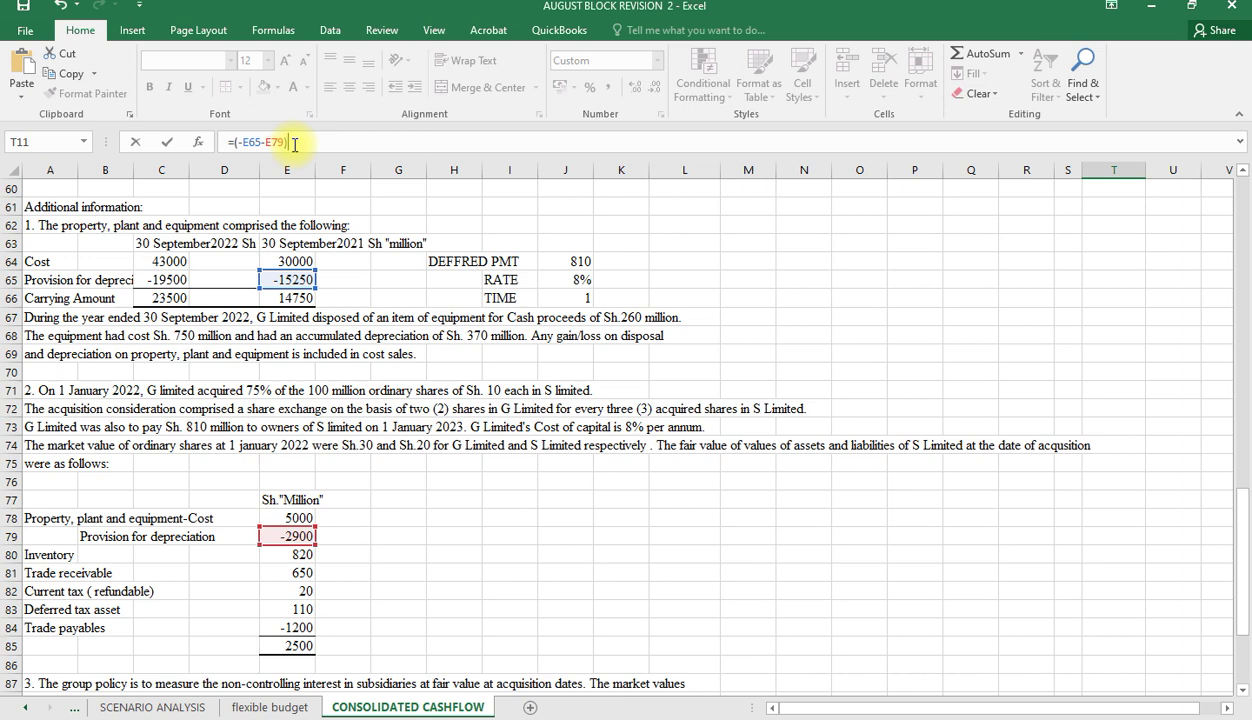
pyautogui.write('*')
pyautogui.write('(-')
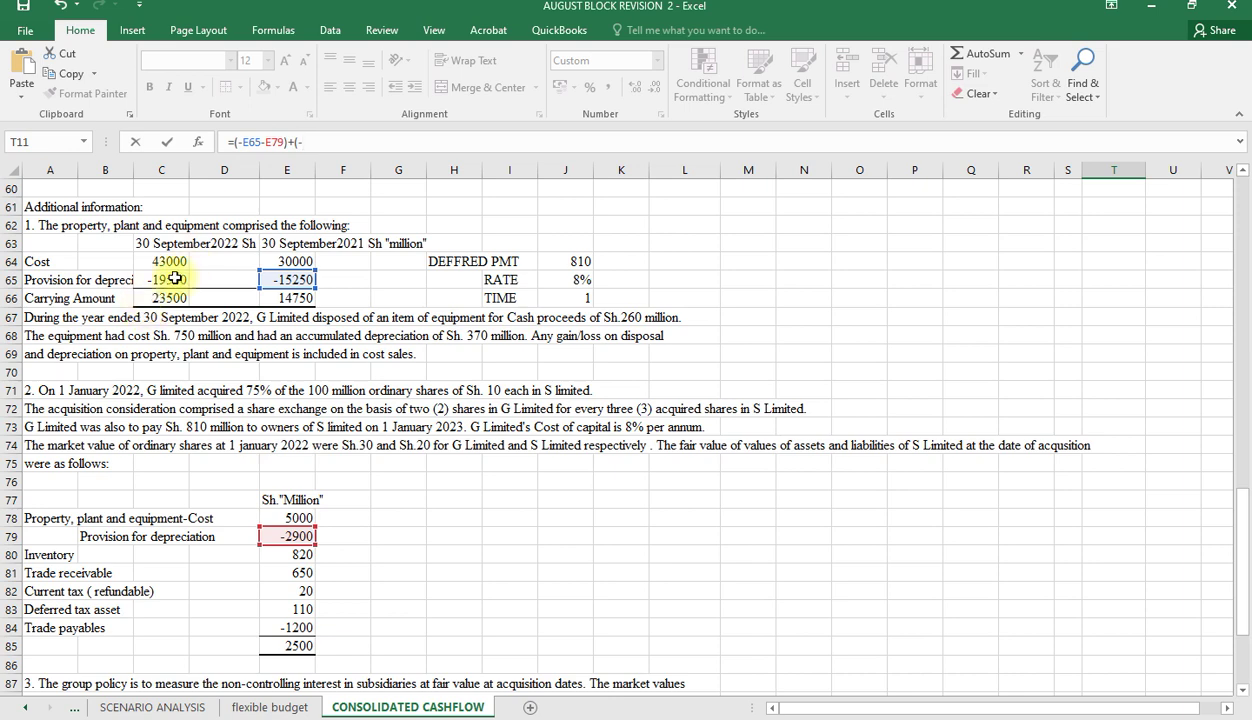
pyautogui.click(175, 279)
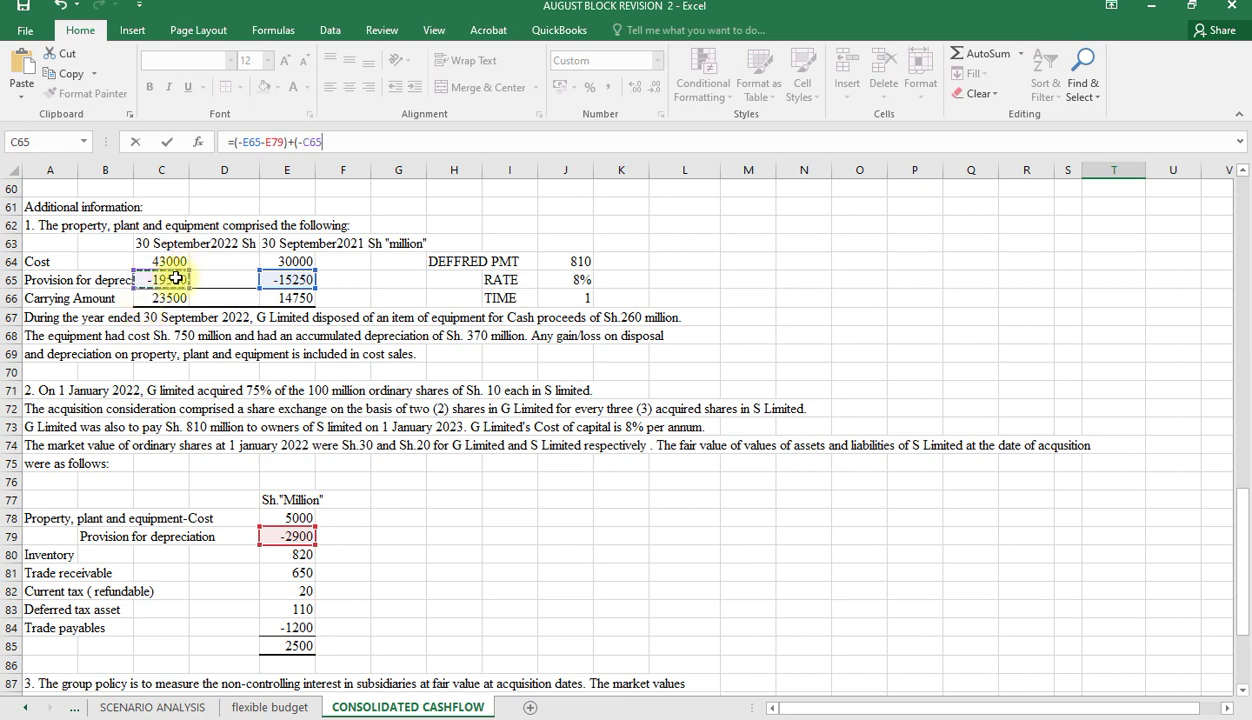
pyautogui.write('+370')
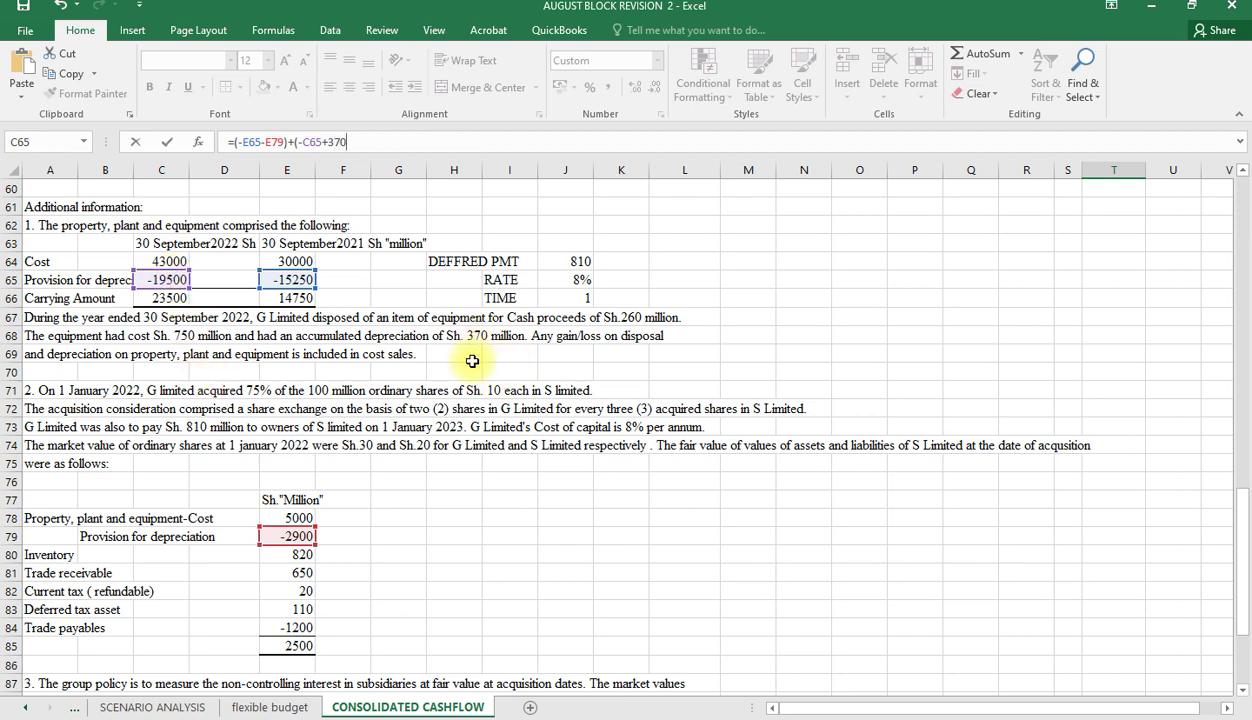
pyautogui.write(')')
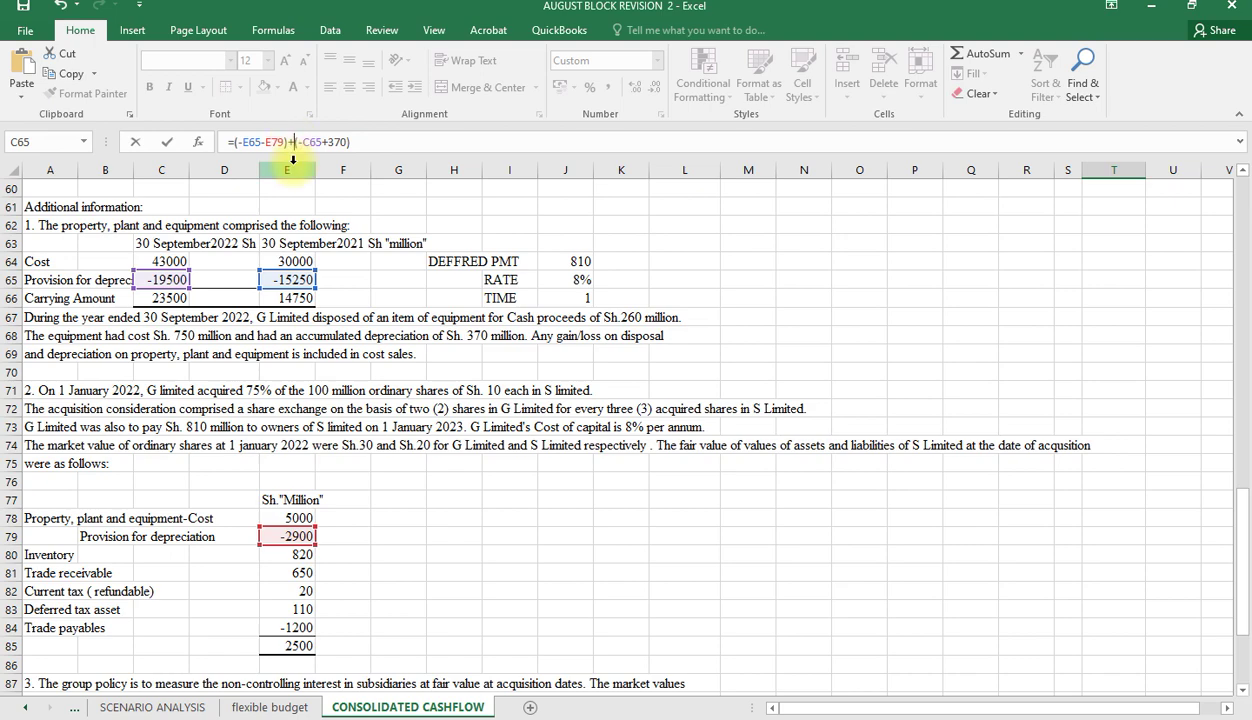
# Step: Try subtracting the second bracket in T11 instead of adding it, making the formula =(-E65-E79)-(-C65+370)
pyautogui.press('BackSpace')
pyautogui.write('-')
pyautogui.hotkey('ctrl', 'z')
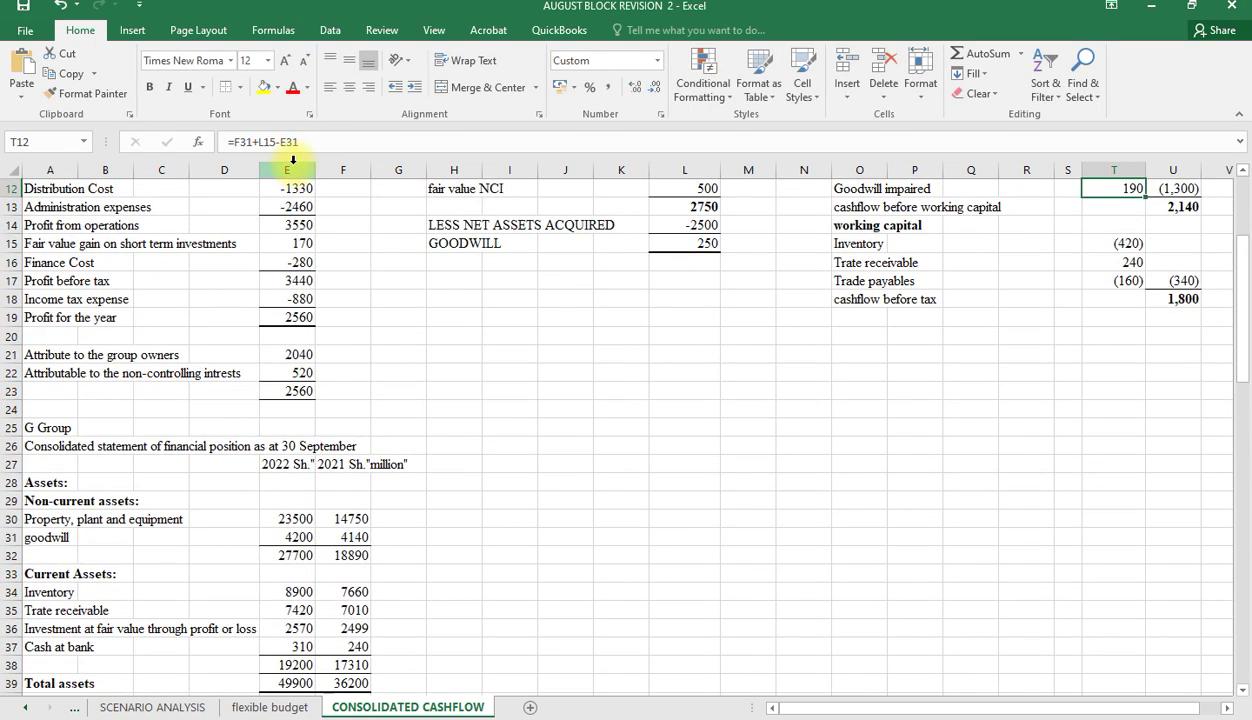
# Step: Try negating the first bracket of the PPE depreciation formula in T11, making it =-(-E65-E79)-(-C65+370)
pyautogui.scroll(2, 979, 290)
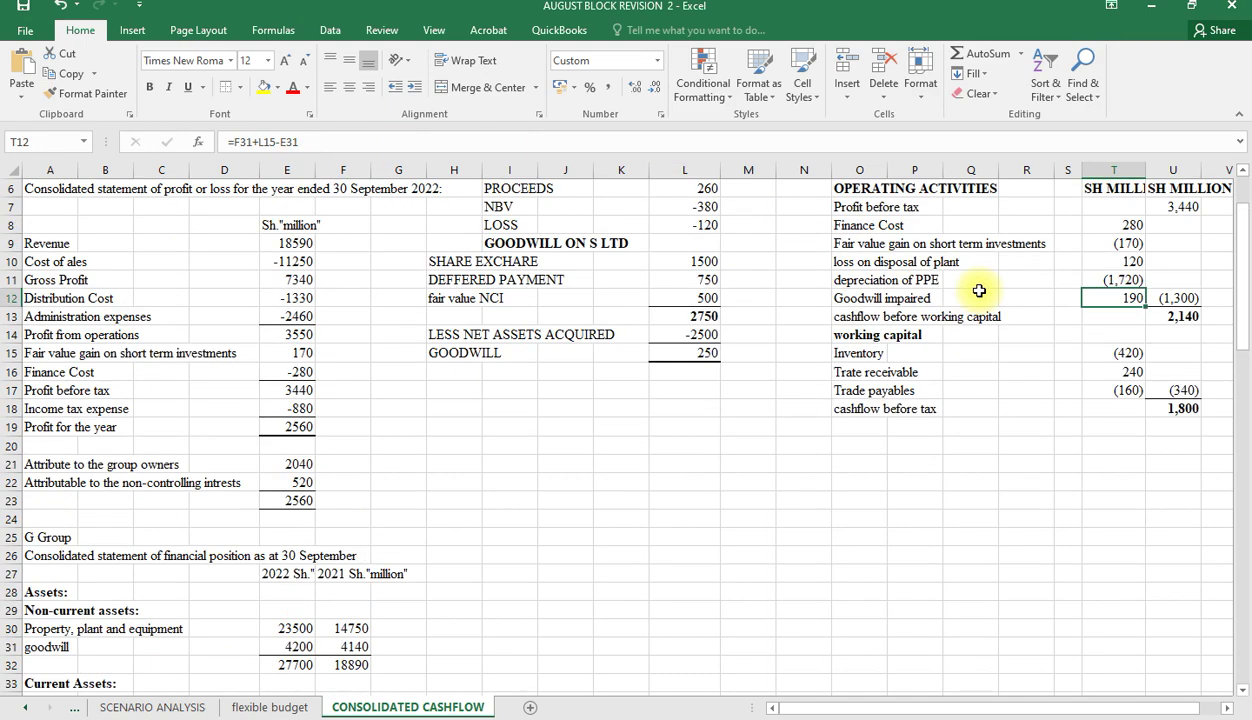
pyautogui.click(1133, 281)
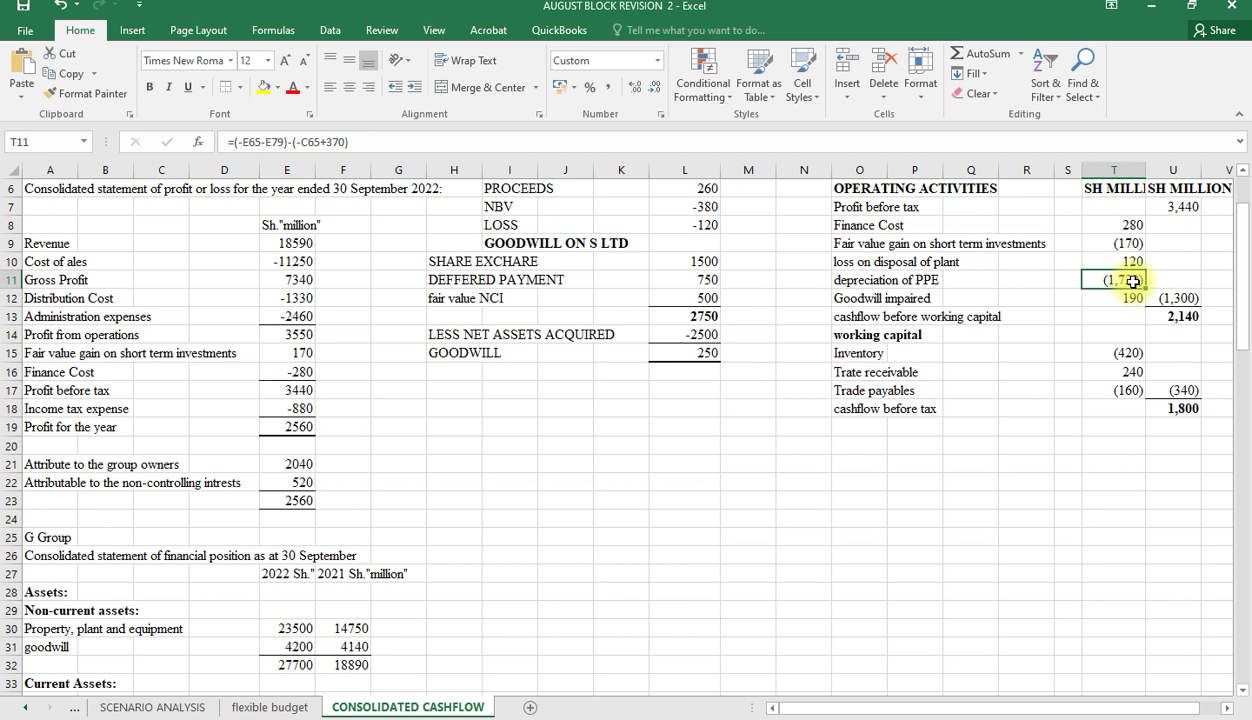
pyautogui.click(231, 143)
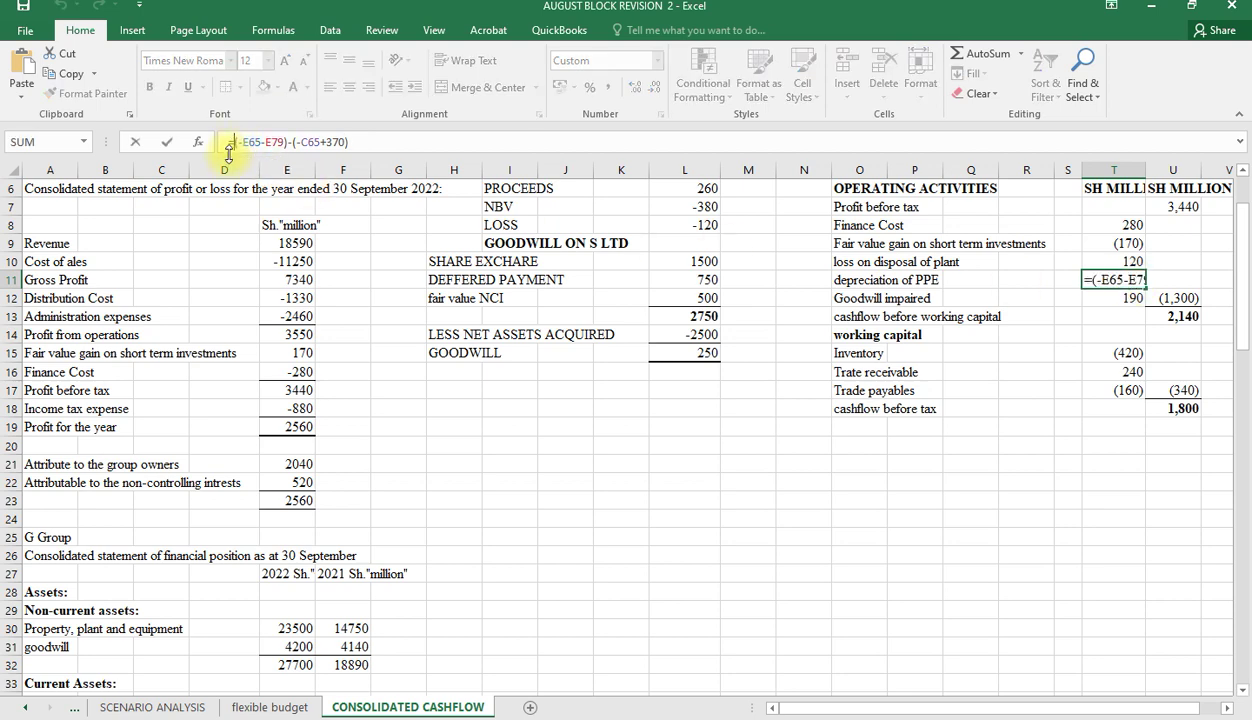
pyautogui.write('-')
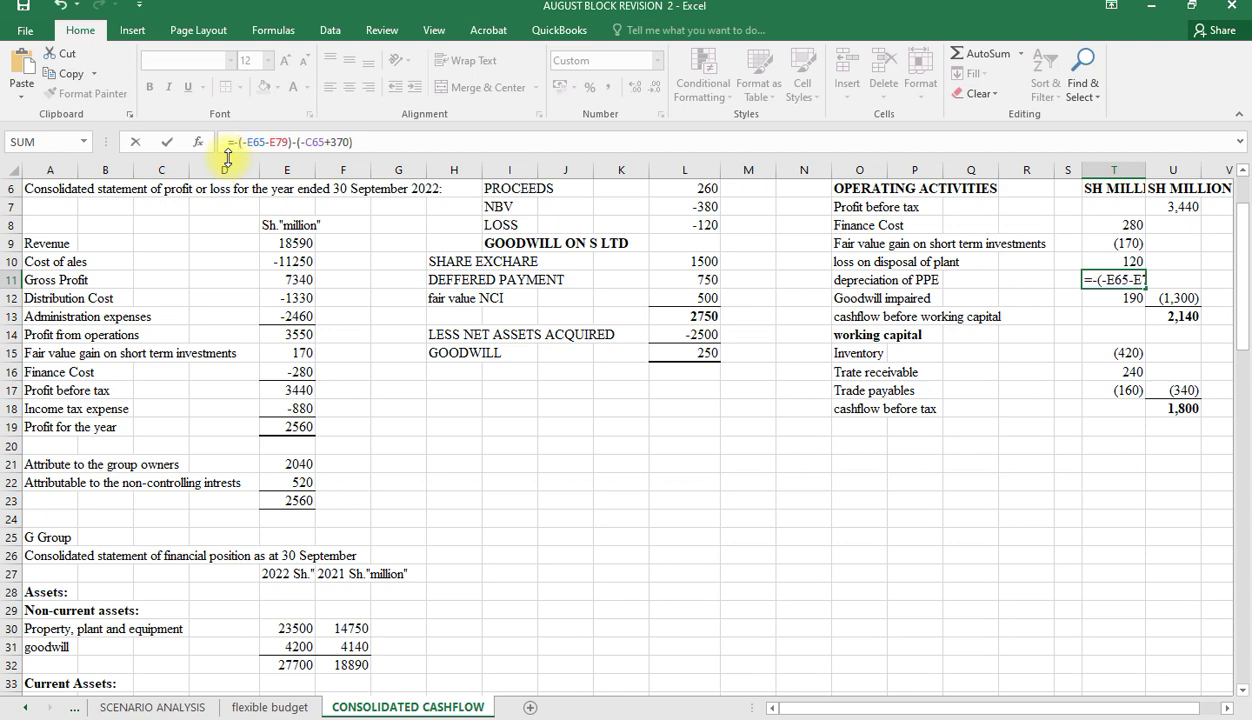
pyautogui.press('Return')
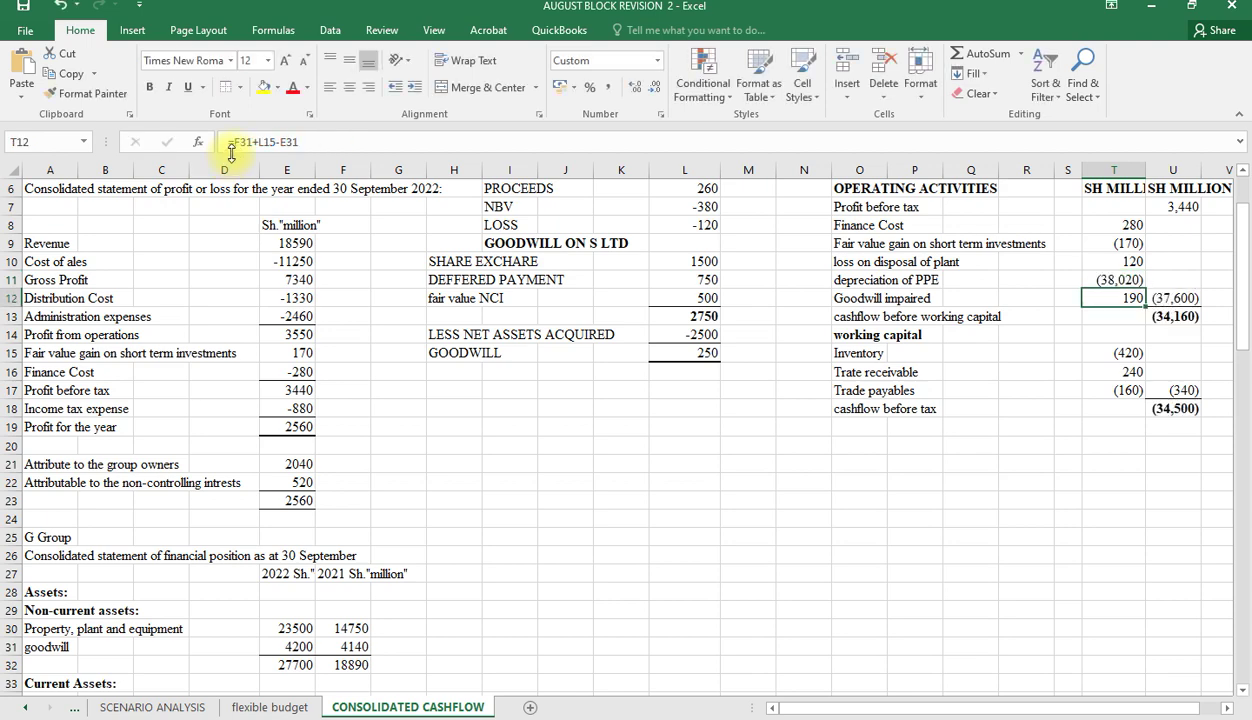
# Step: Remove the leading minus from the T11 formula, restoring =(-E65-E79)-(-C65+370)
pyautogui.click(1111, 280)
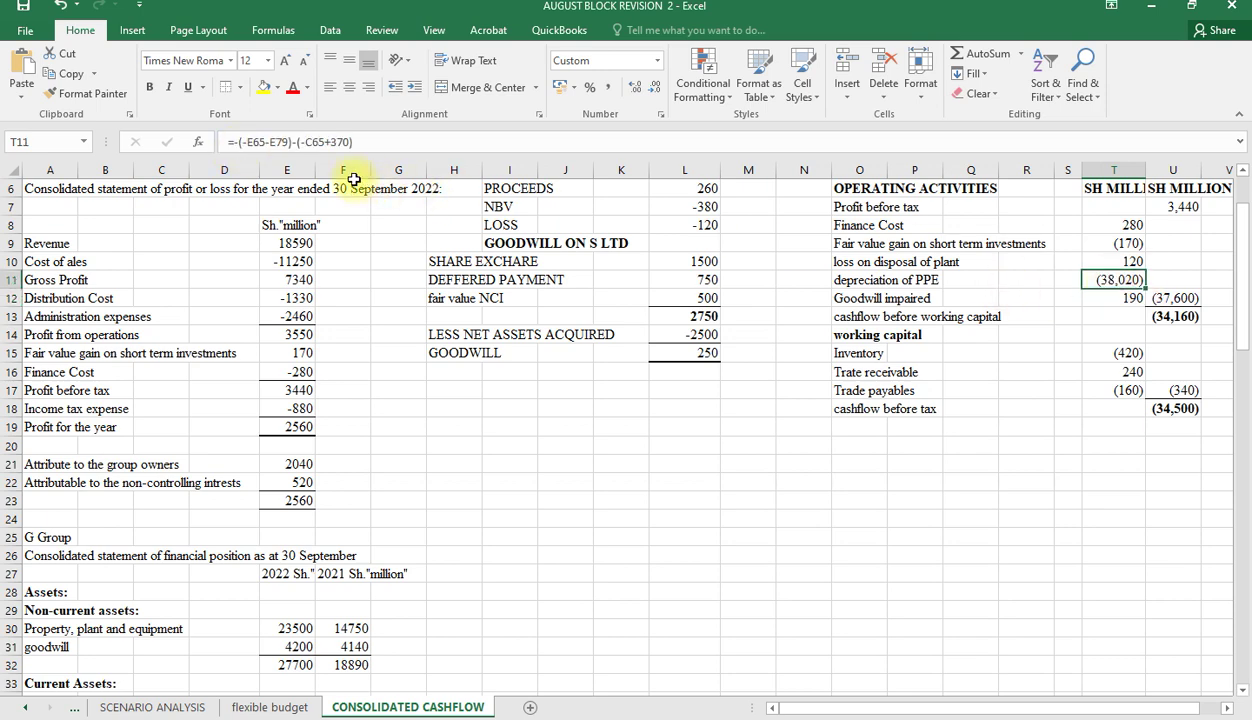
pyautogui.click(238, 143)
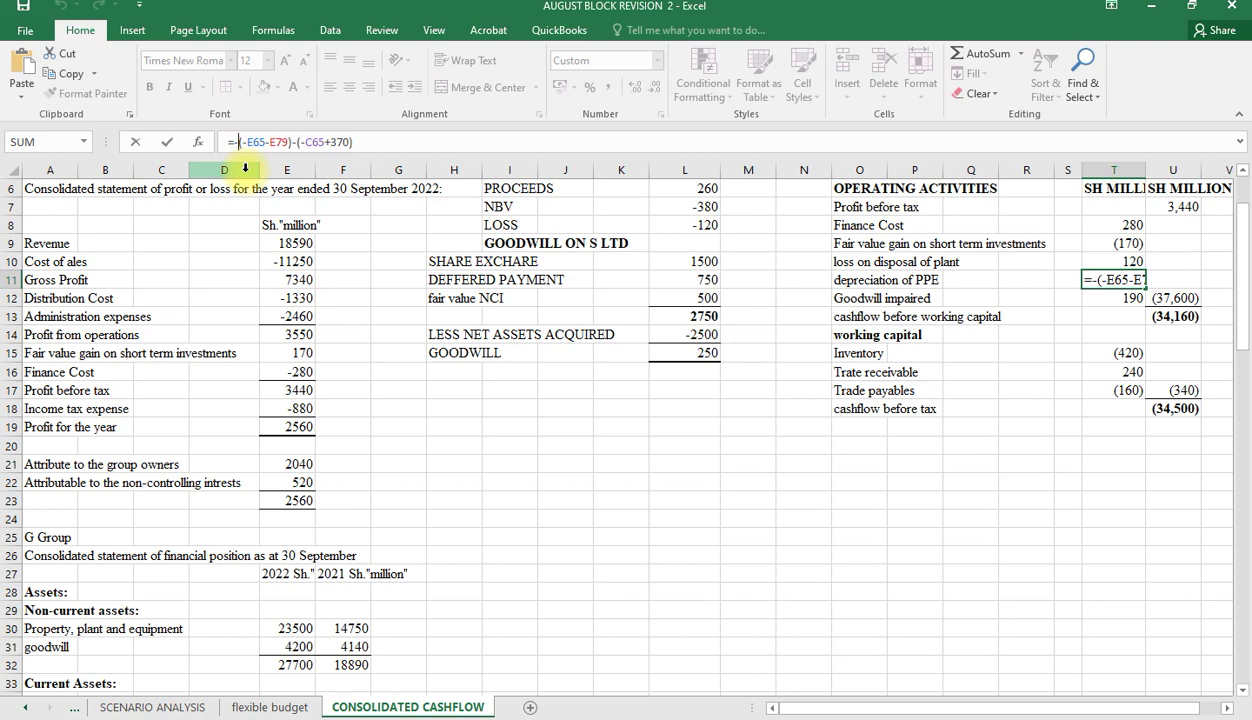
pyautogui.press('BackSpace')
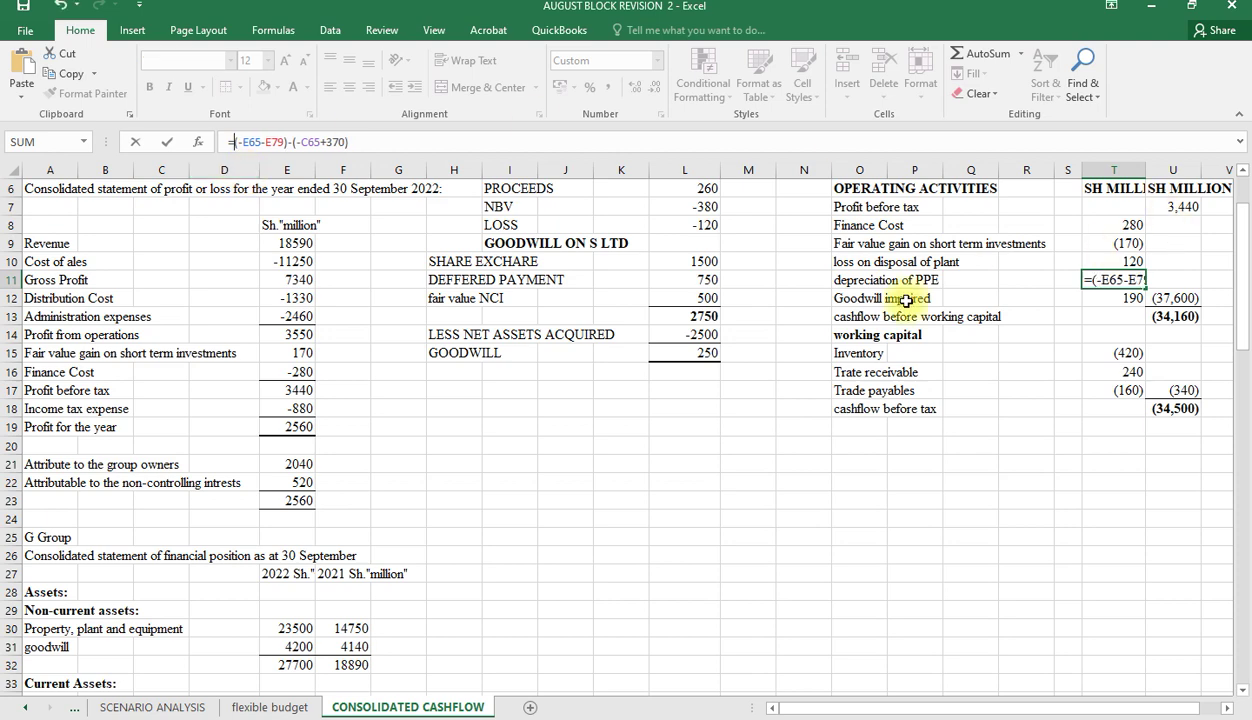
pyautogui.press('Return')
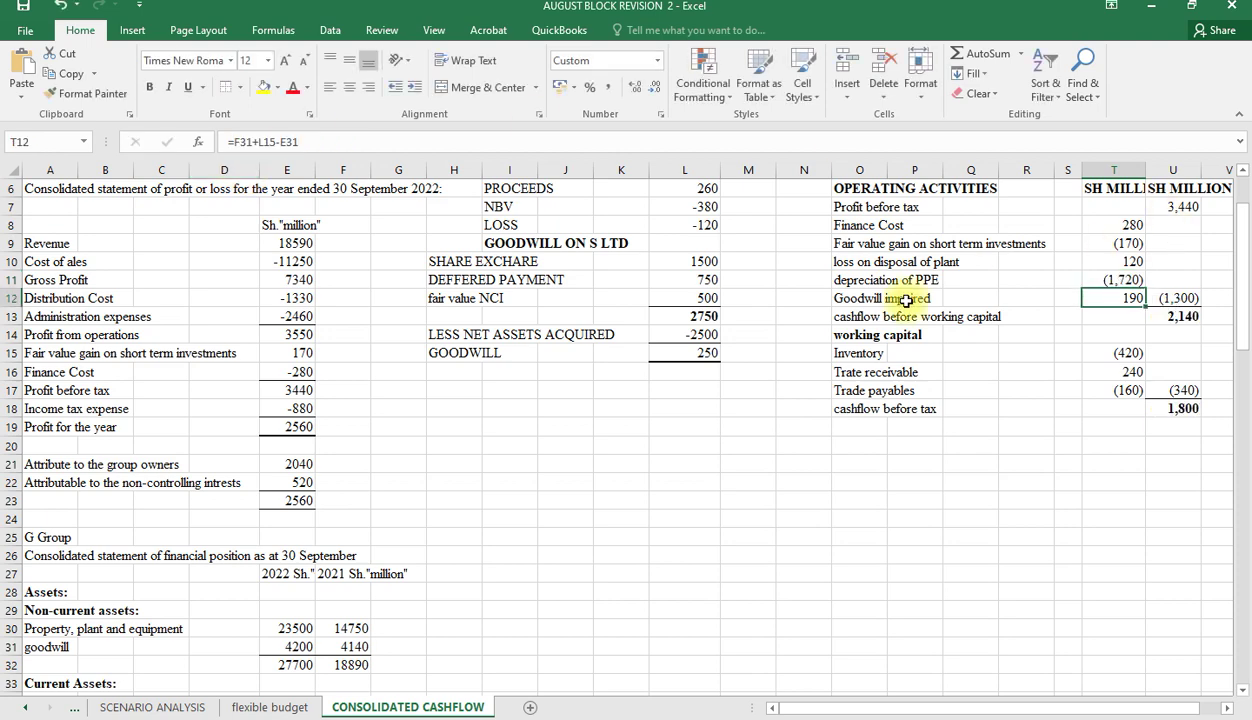
# Step: Restart the PPE depreciation formula in T11 with the 2022 provision first, as =(-C65+370), and open a subtracted second bracket
pyautogui.click(1114, 279)
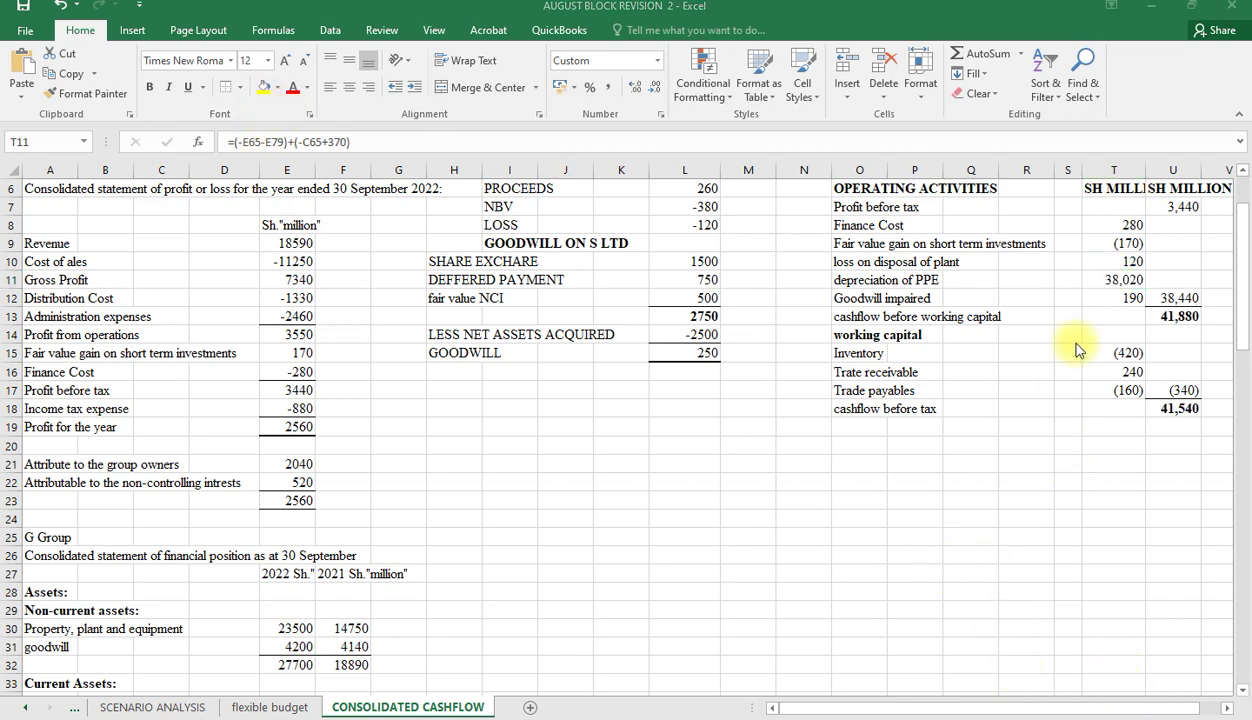
pyautogui.click(1130, 281)
pyautogui.press('BackSpace')
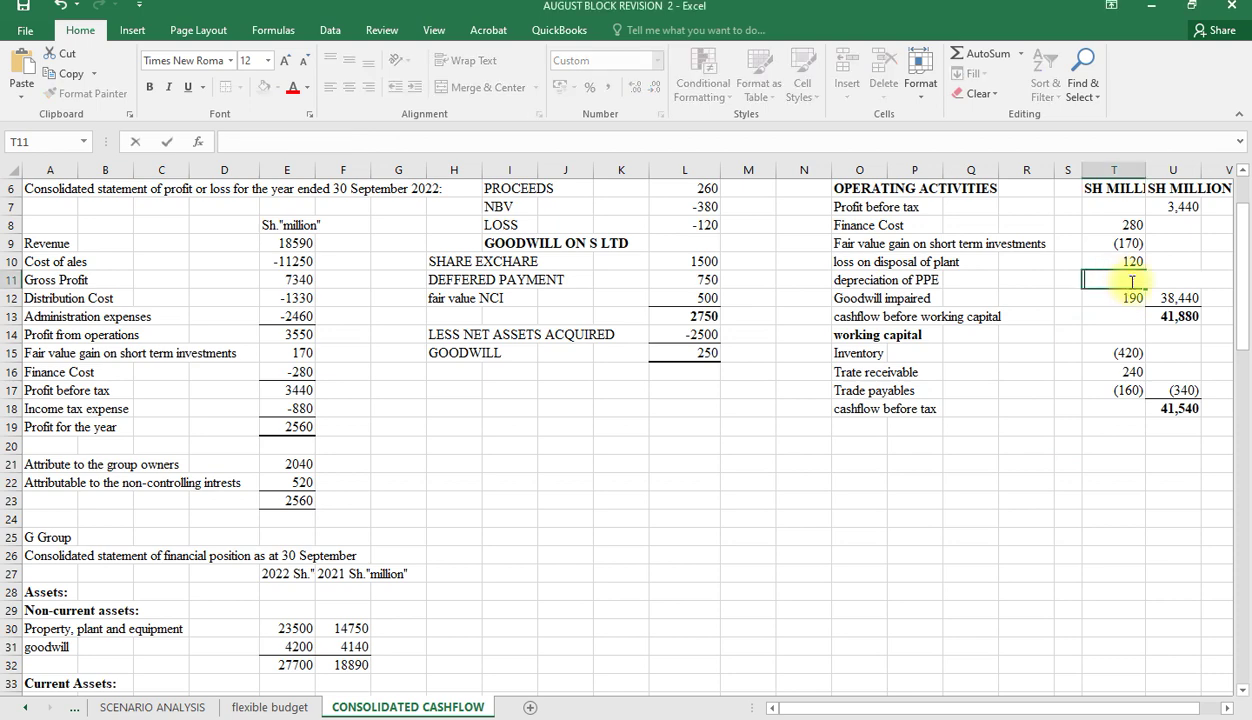
pyautogui.write('=')
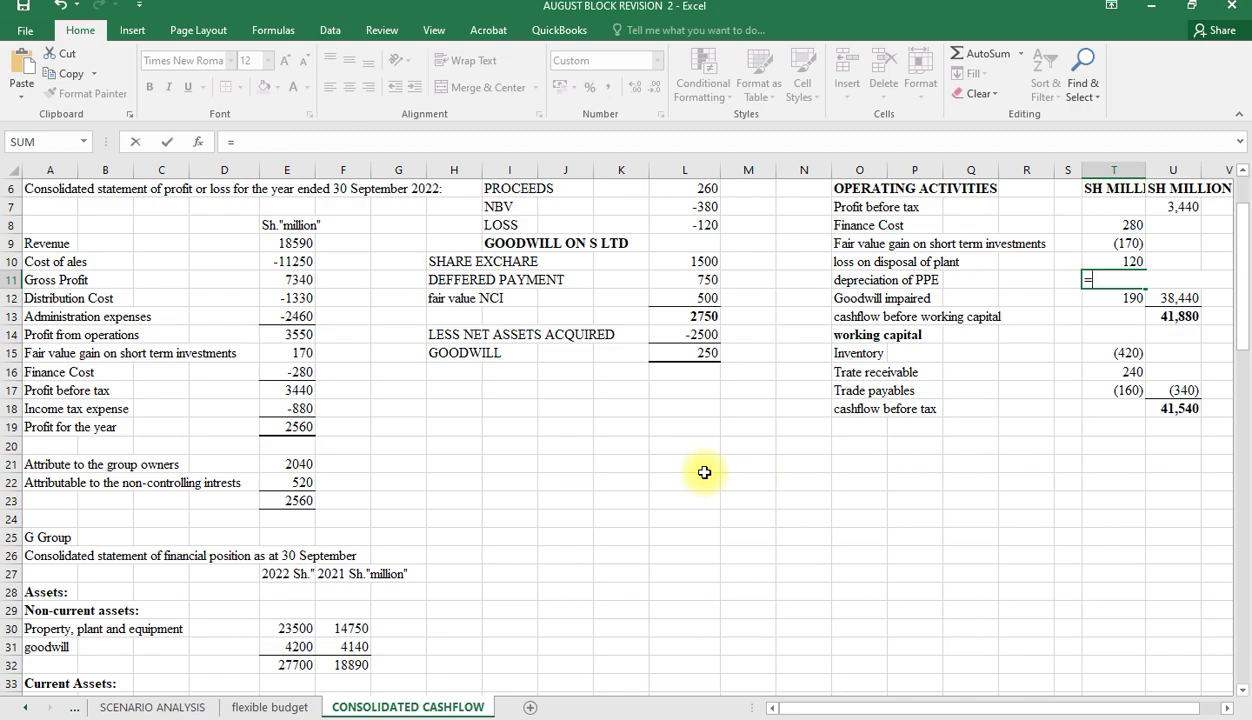
pyautogui.write('(')
pyautogui.scroll(-4, 430, 504)
pyautogui.scroll(-10, 430, 504)
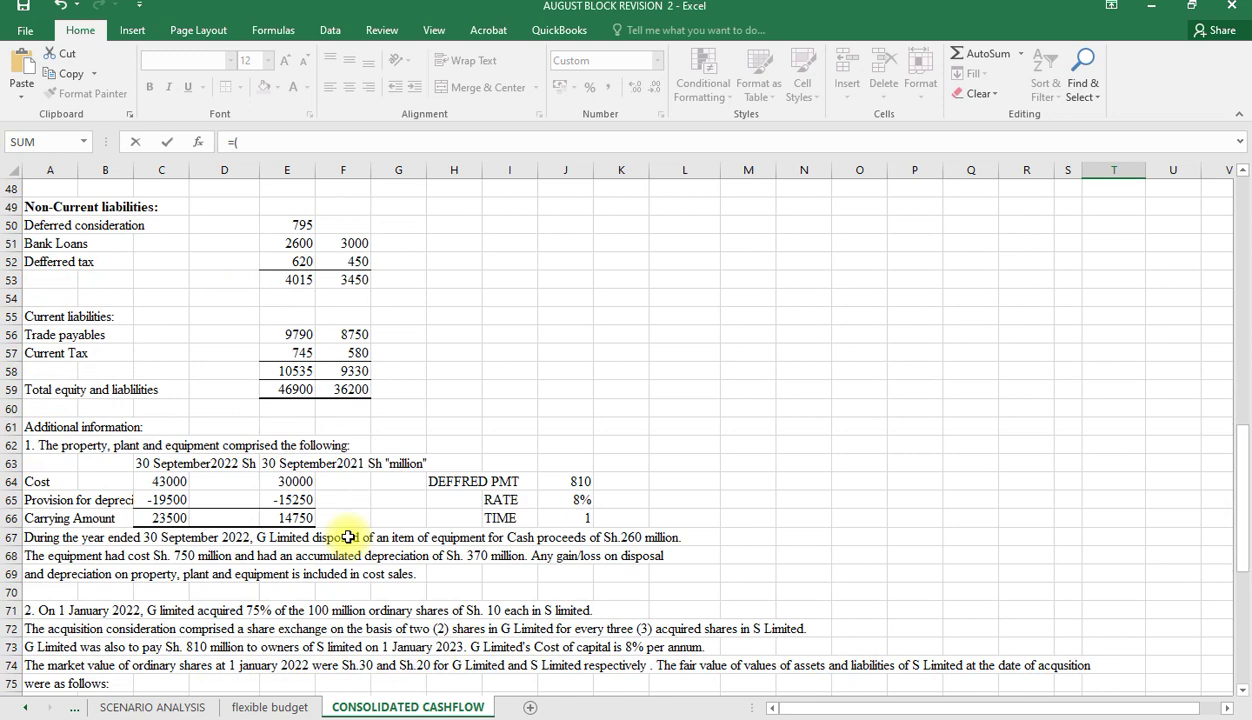
pyautogui.click(157, 500)
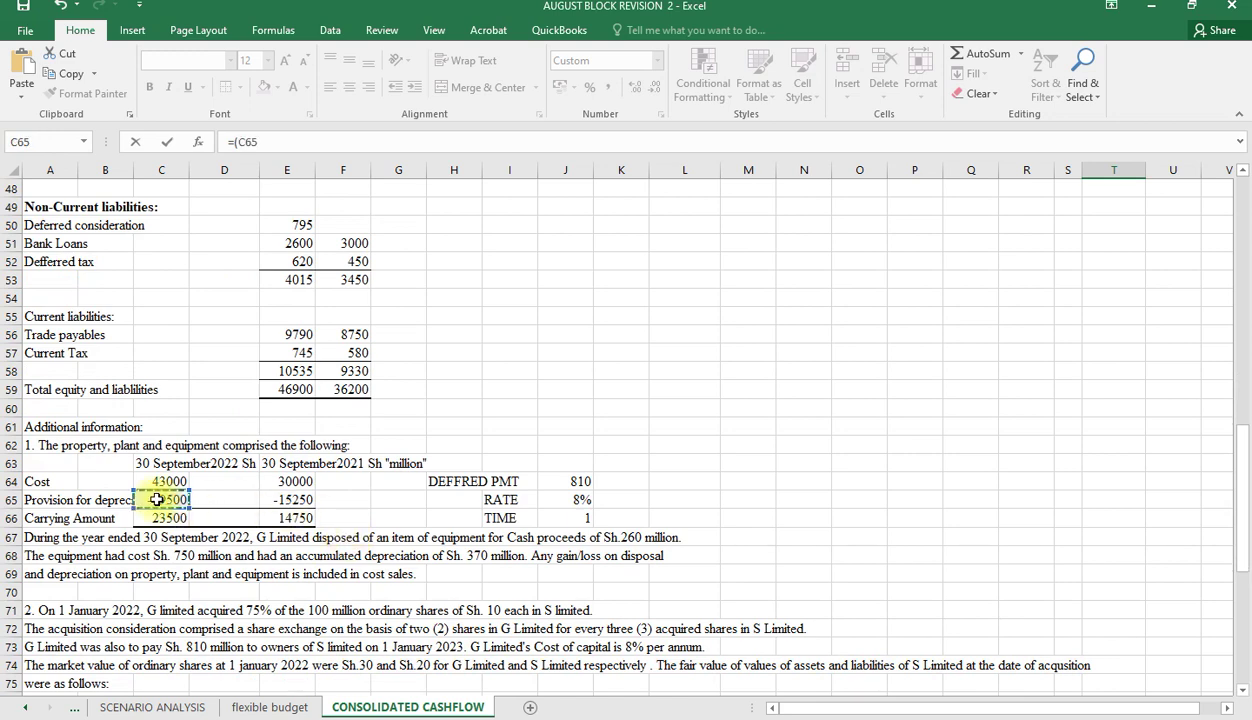
pyautogui.press('BackSpace')
pyautogui.press('BackSpace')
pyautogui.press('BackSpace')
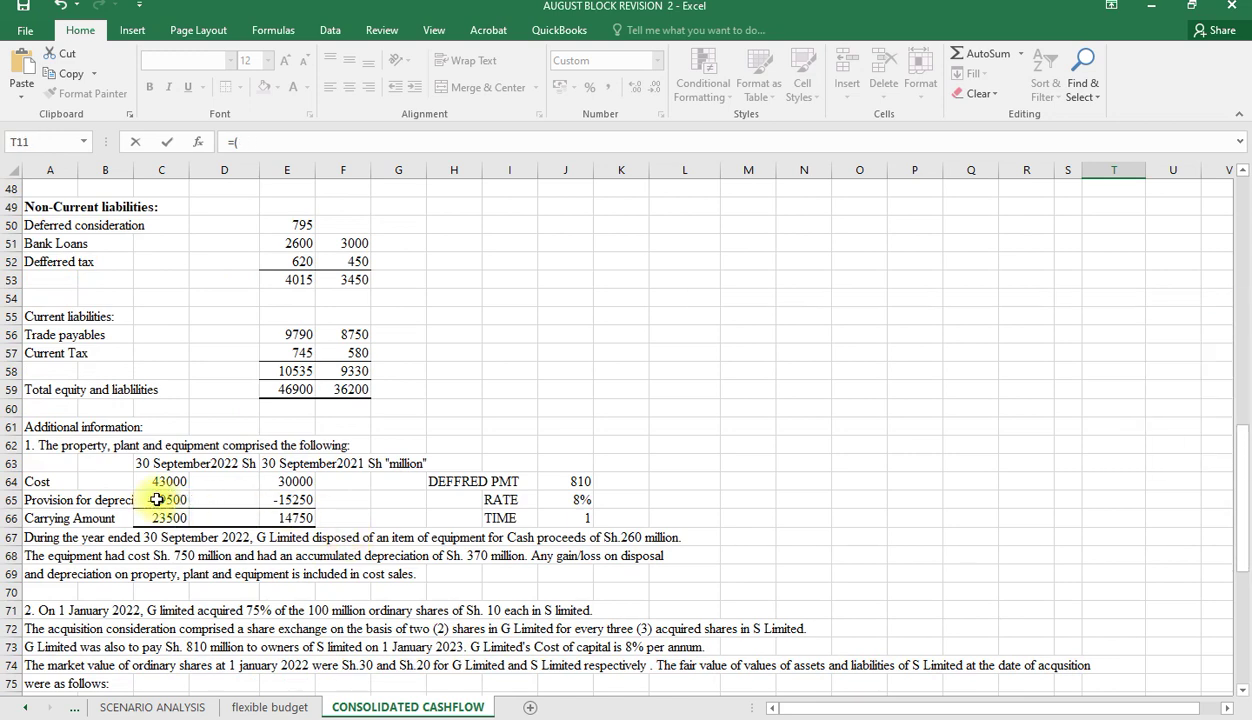
pyautogui.click(157, 500)
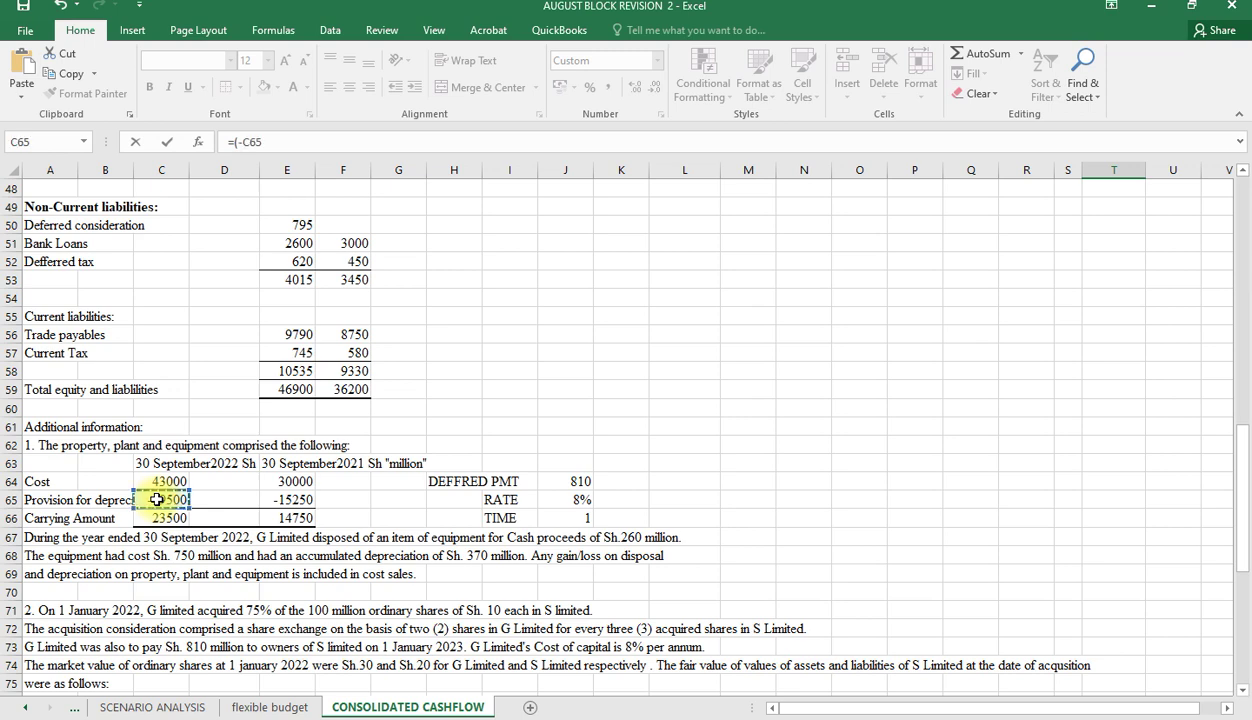
pyautogui.write('+370)-(-')
# Step: Complete the PPE depreciation formula in T11 with the 2021 and acquired S Limited provisions, as =(-C65+370)-(-E65-E79)
pyautogui.click(287, 499)
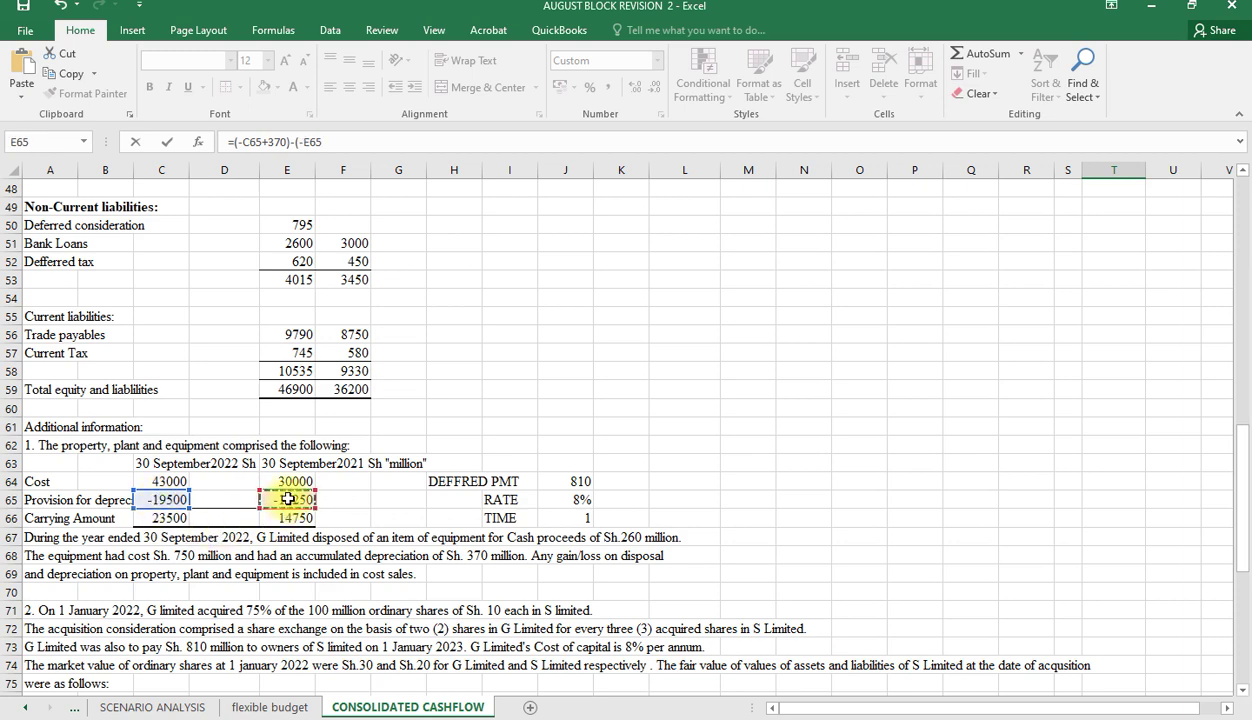
pyautogui.write('-')
pyautogui.scroll(-7, 300, 497)
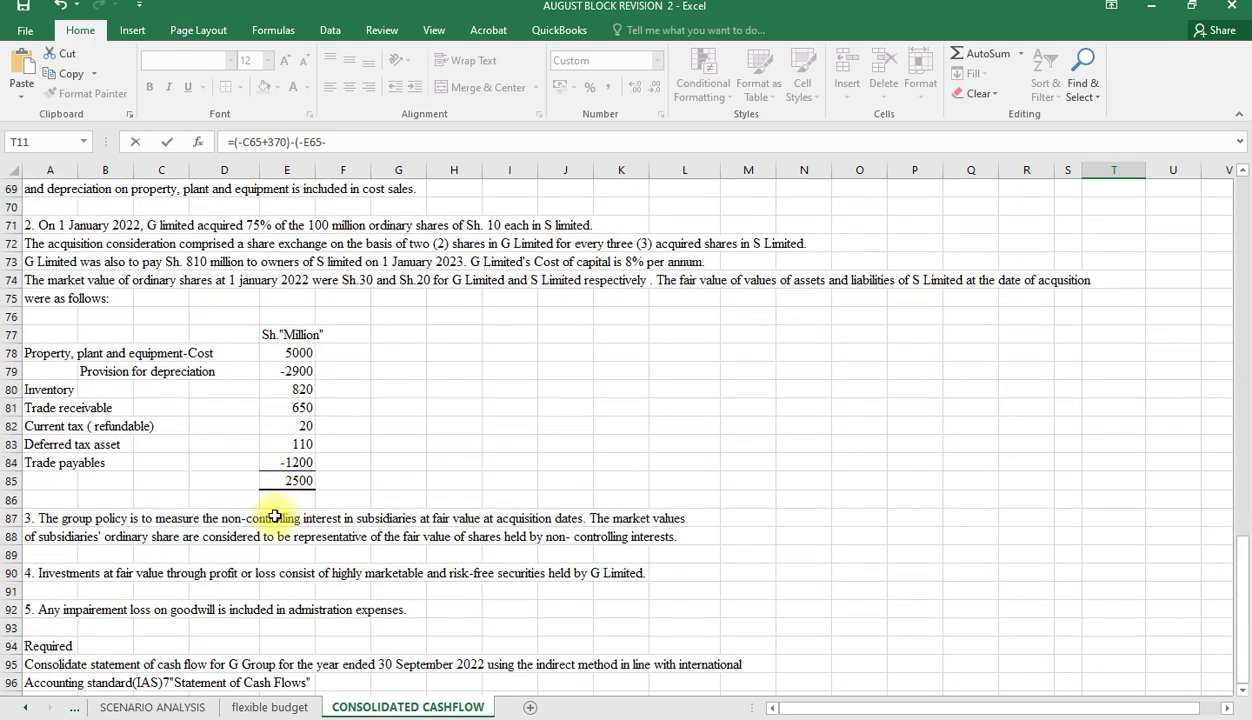
pyautogui.click(300, 372)
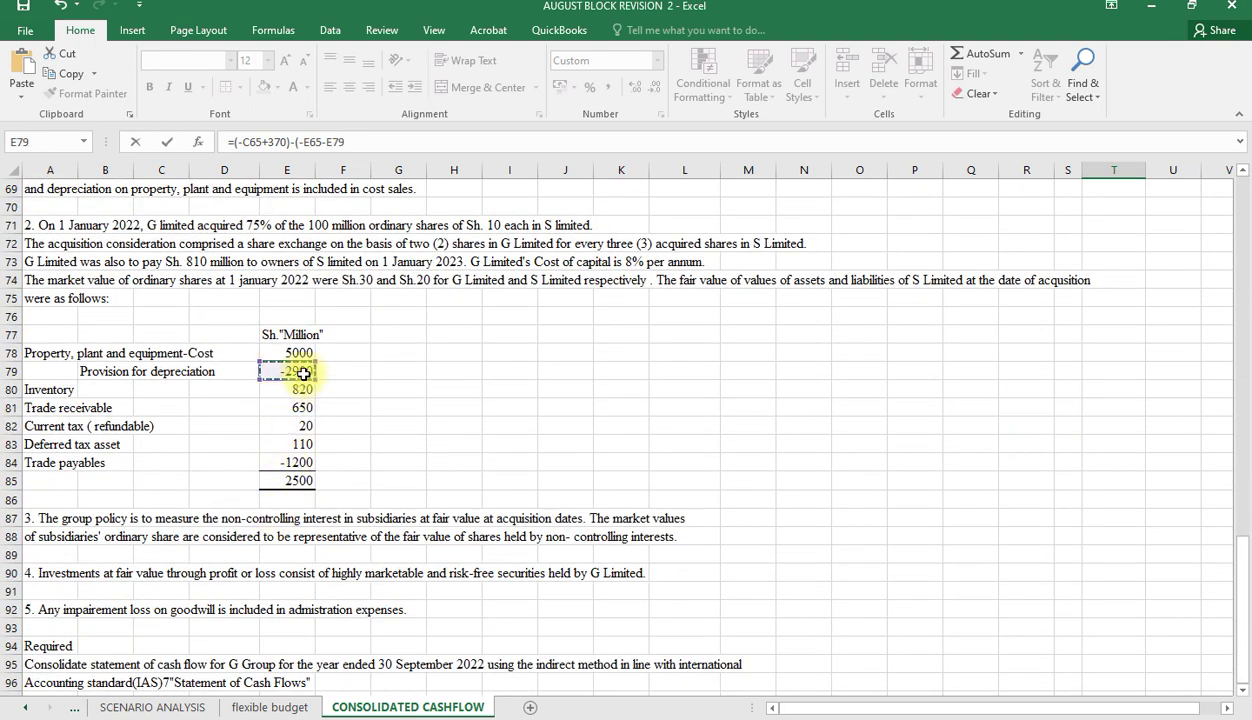
pyautogui.write(')')
pyautogui.press('Return')
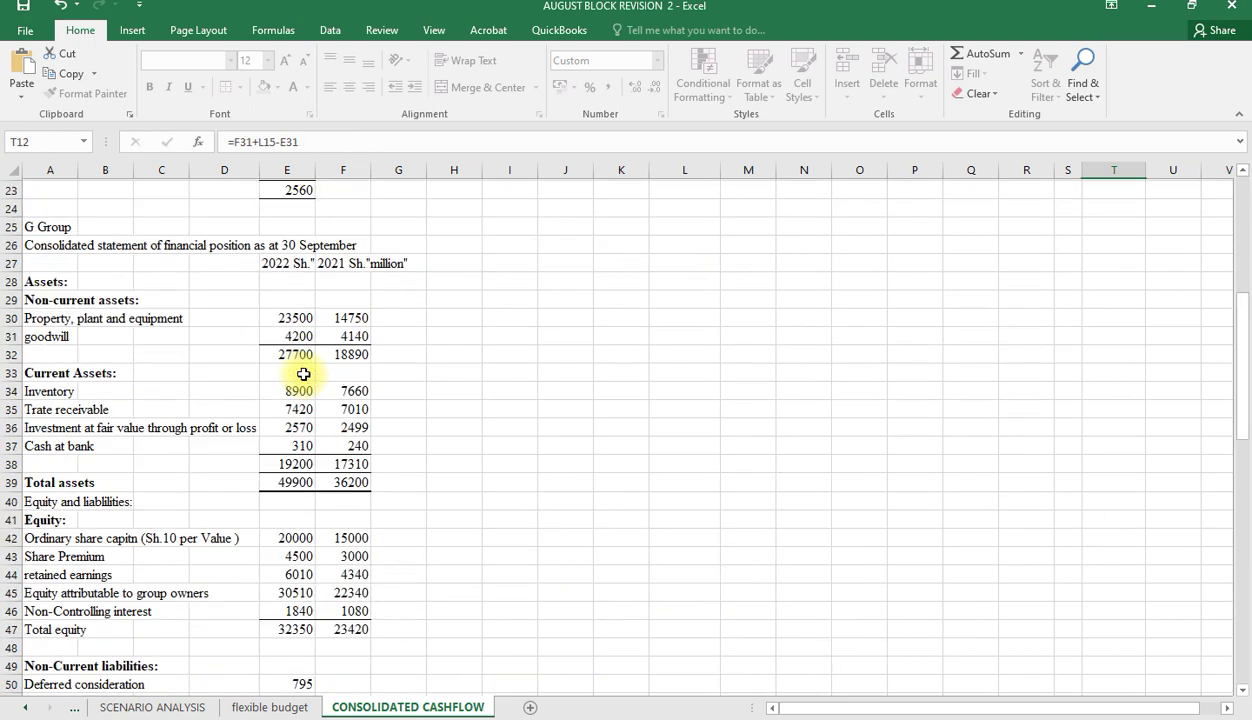
# Step: Add the label "tax paid" in P19 below the cashflow before tax line
pyautogui.scroll(4, 308, 370)
pyautogui.scroll(2, 867, 479)
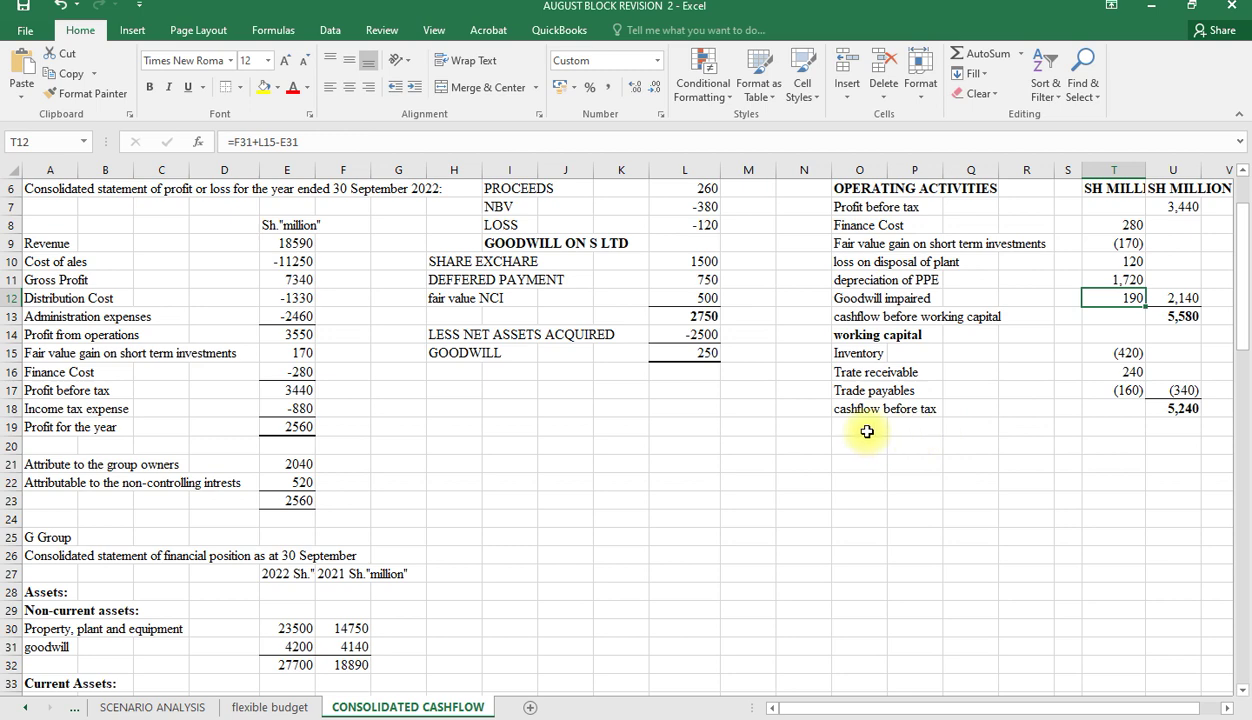
pyautogui.click(905, 428)
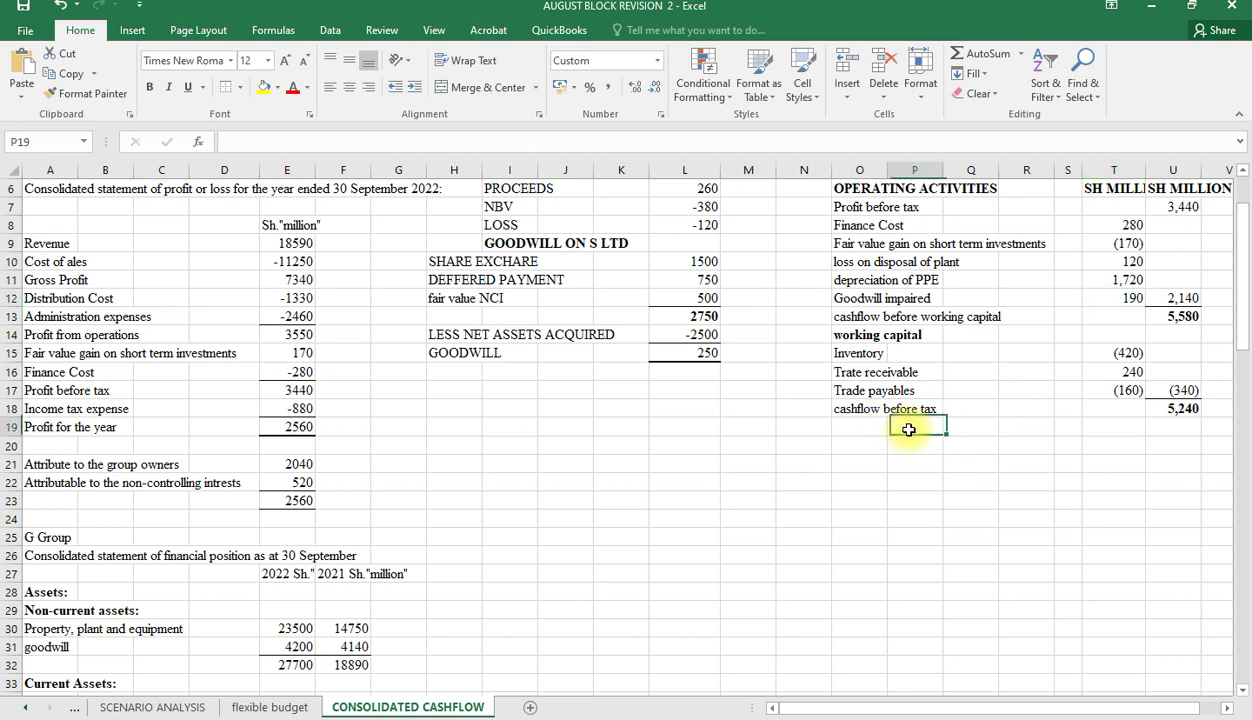
pyautogui.write('tax')
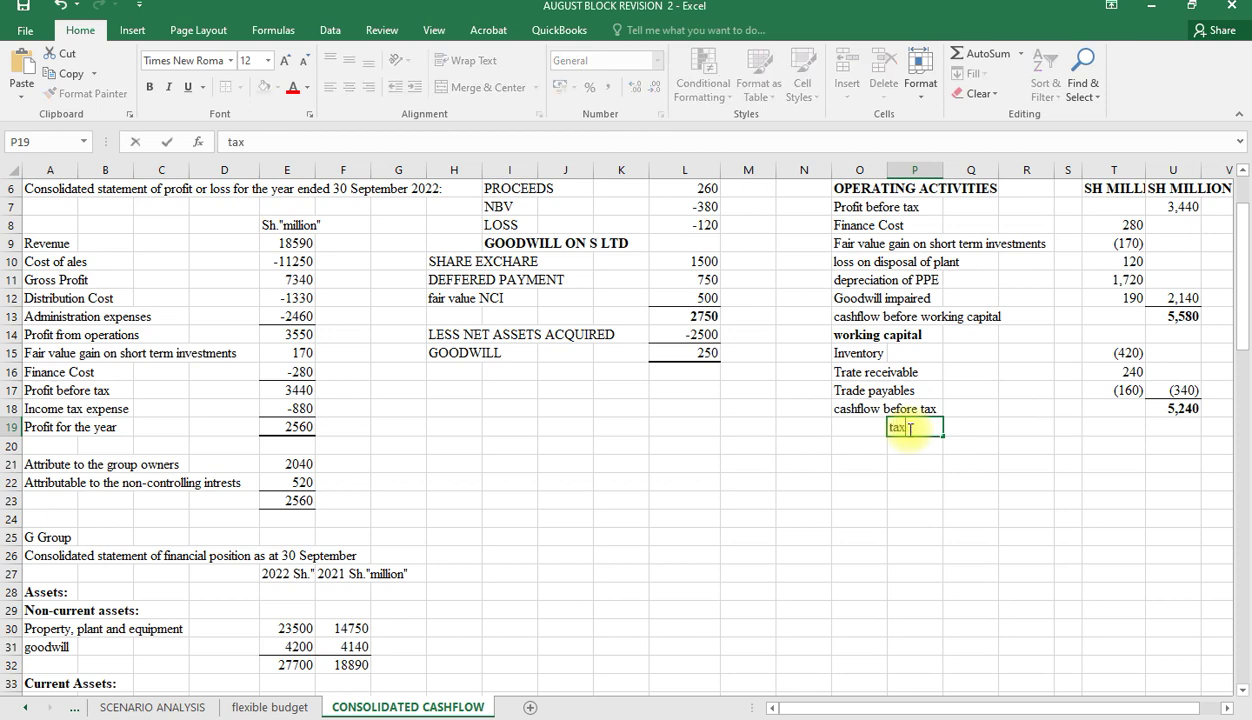
pyautogui.write(' paid')
# Step: Start the tax paid formula in U19 with 2021 deferred and current tax less income tax expense, as =(F52+F57-E18)
pyautogui.click(1170, 424)
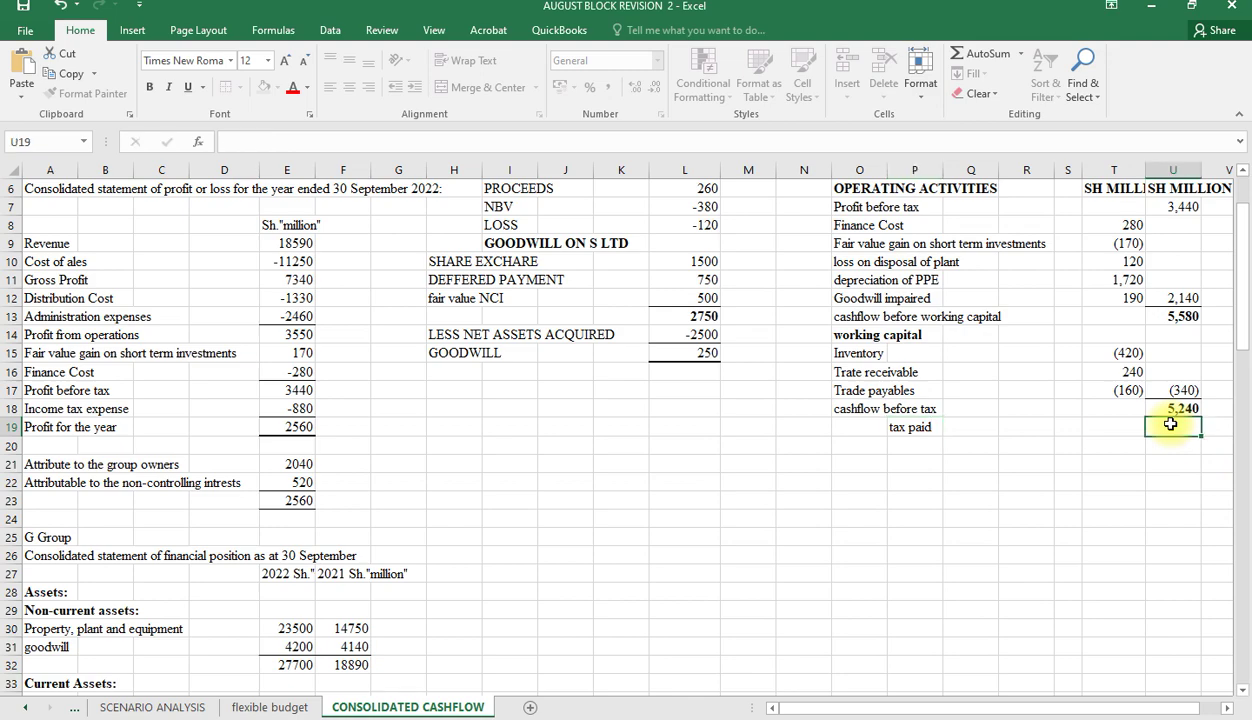
pyautogui.write('=')
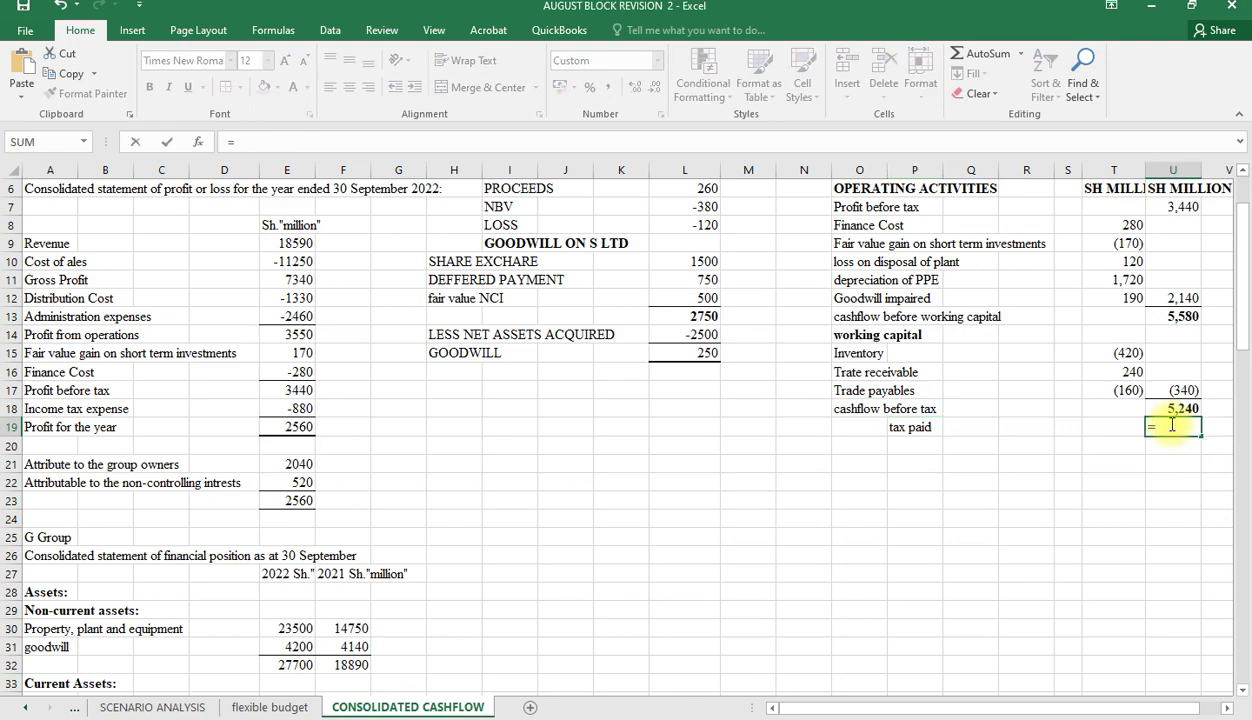
pyautogui.scroll(-4, 388, 566)
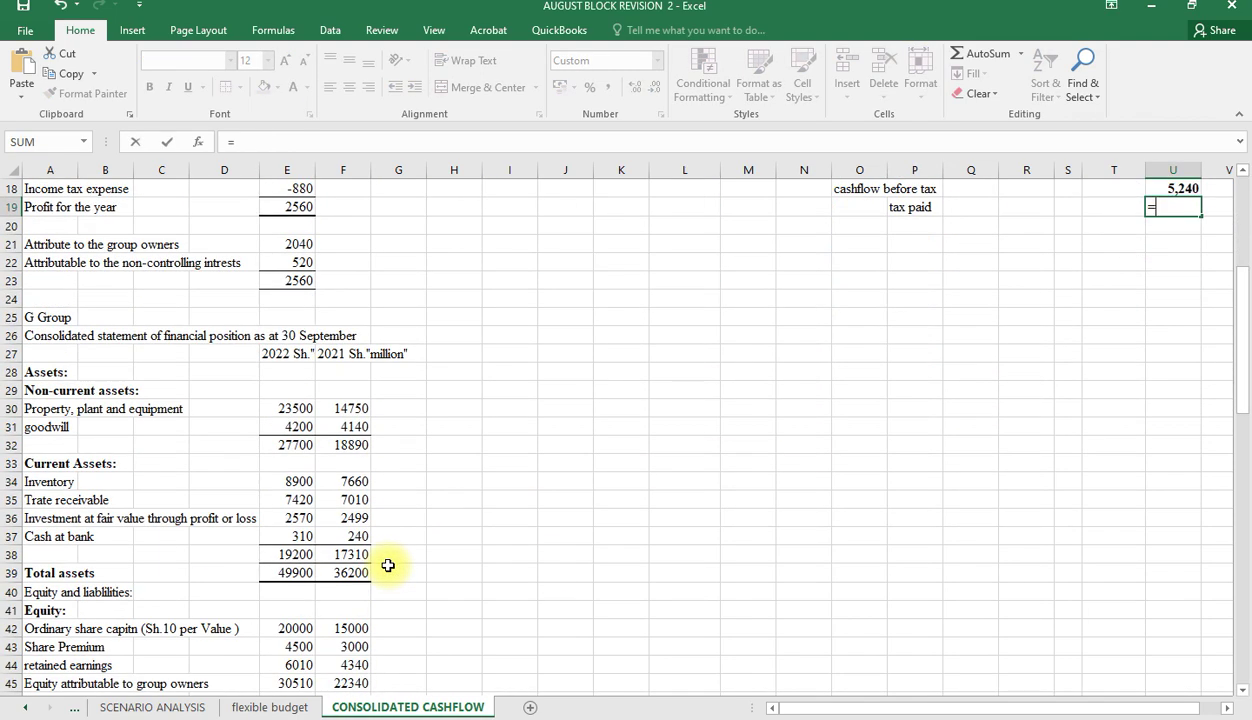
pyautogui.scroll(-4, 388, 566)
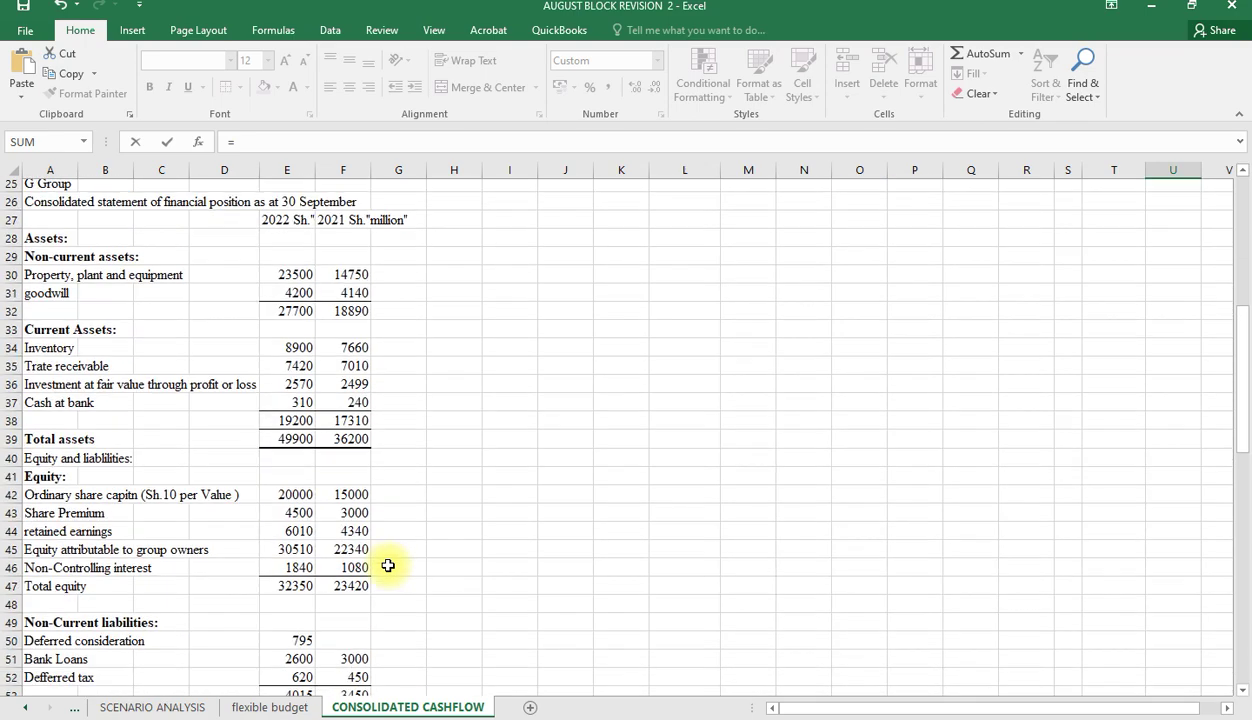
pyautogui.scroll(-2, 336, 566)
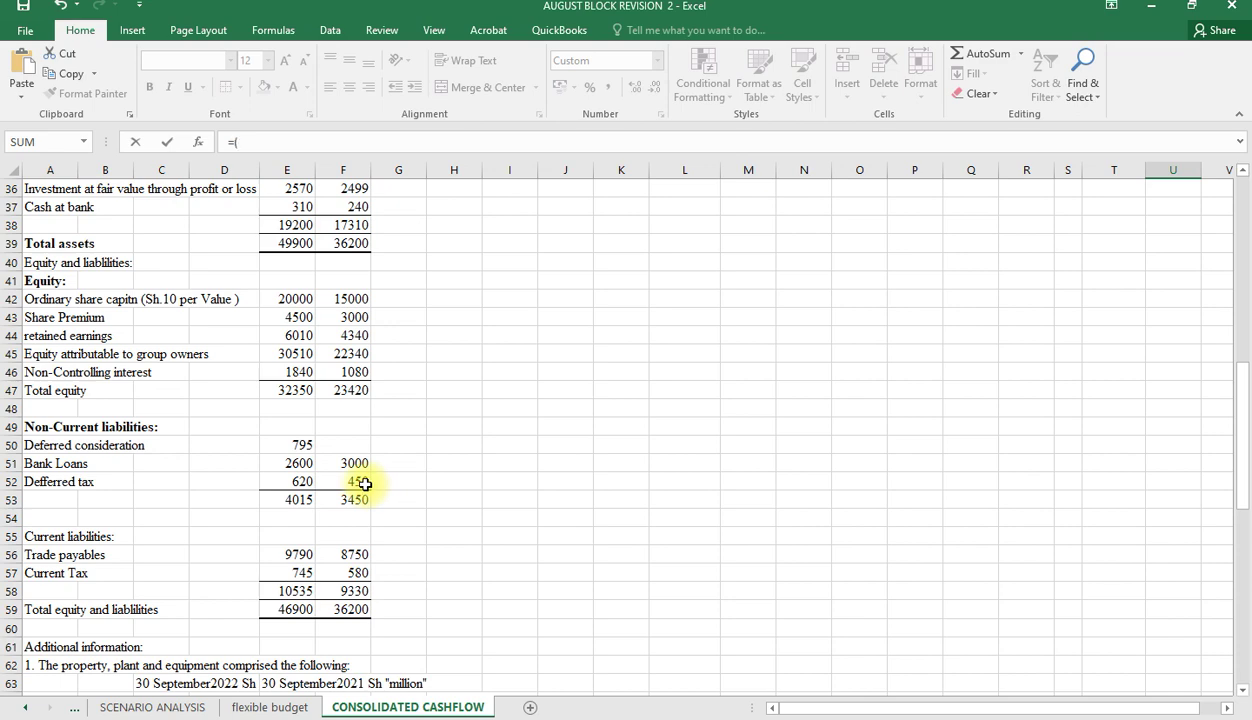
pyautogui.click(364, 484)
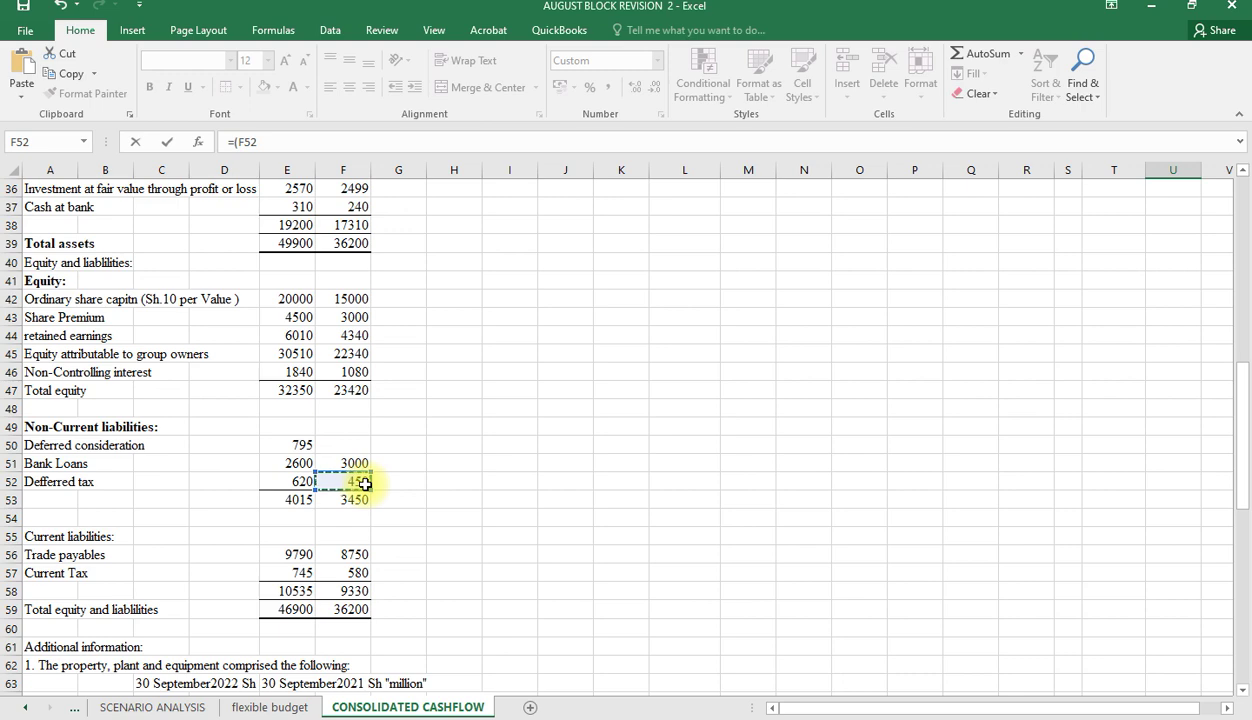
pyautogui.write('+')
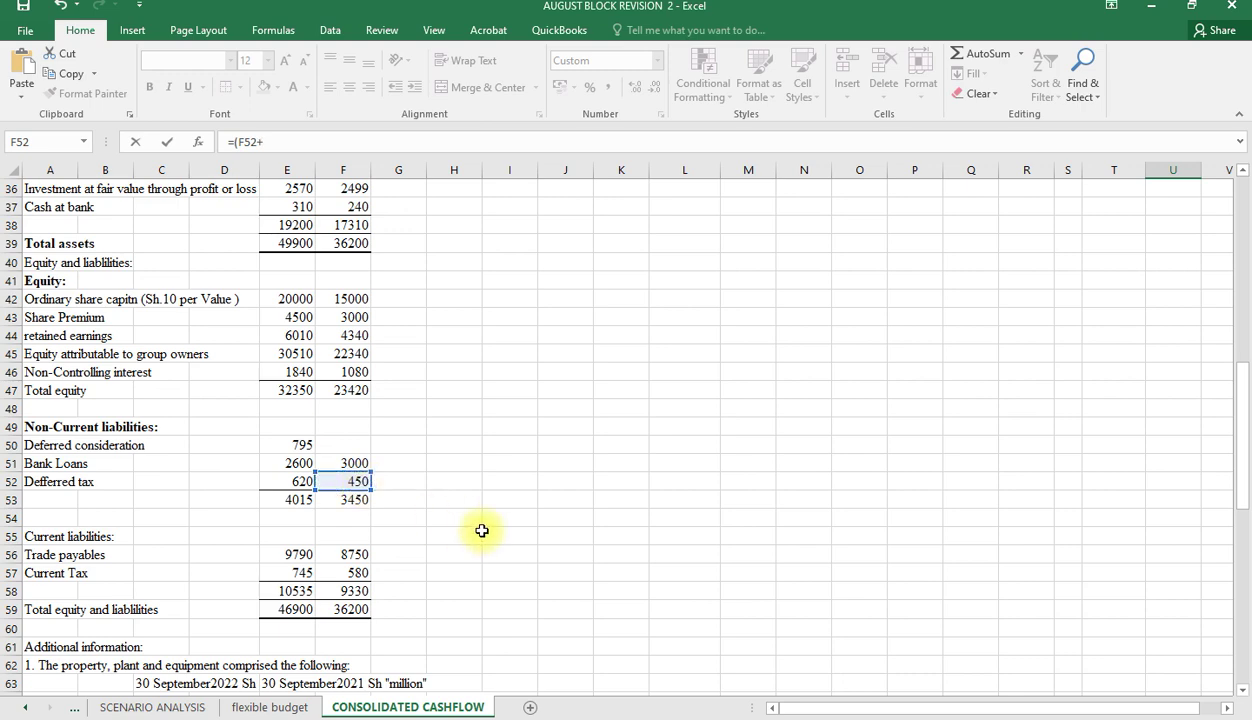
pyautogui.click(358, 573)
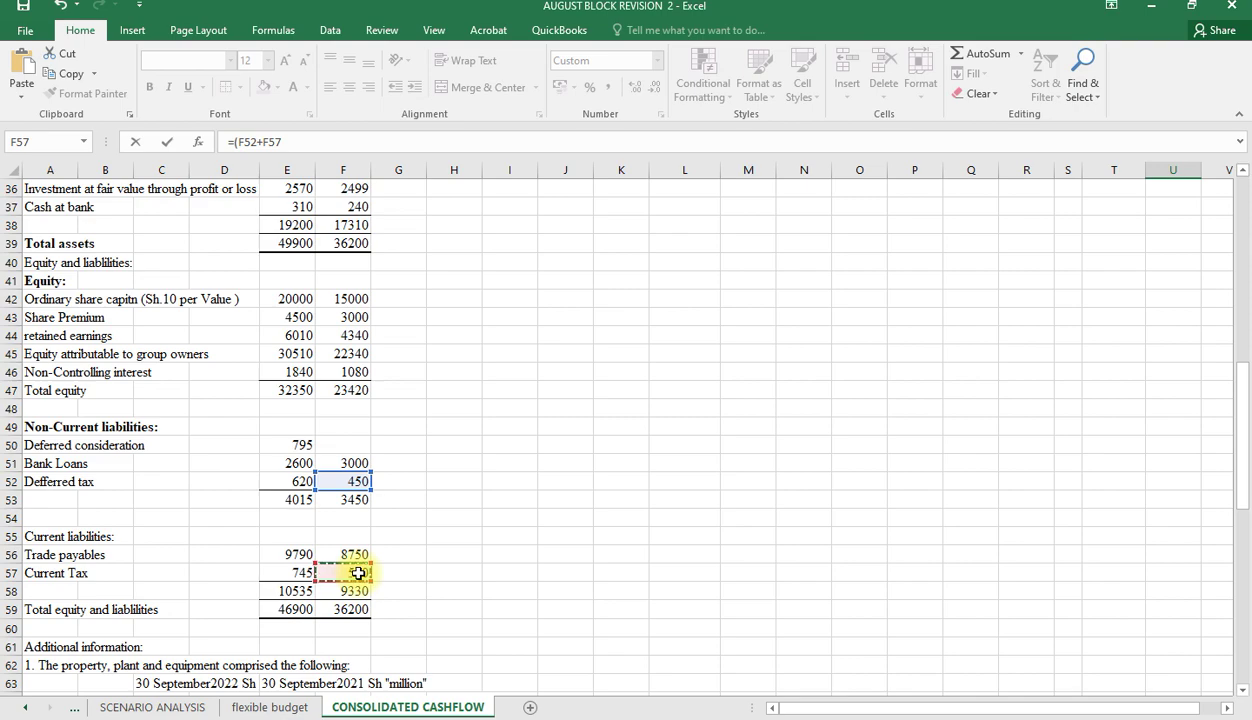
pyautogui.write('-')
pyautogui.scroll(6, 358, 573)
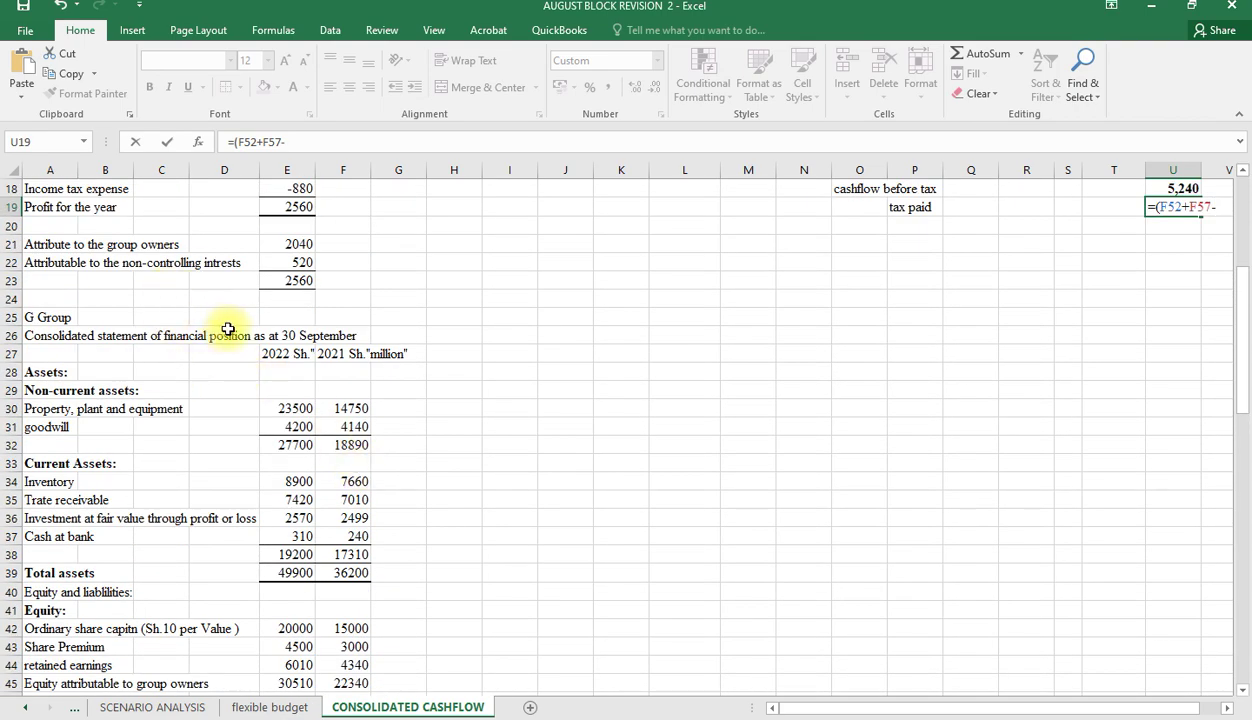
pyautogui.scroll(1, 226, 330)
pyautogui.click(300, 245)
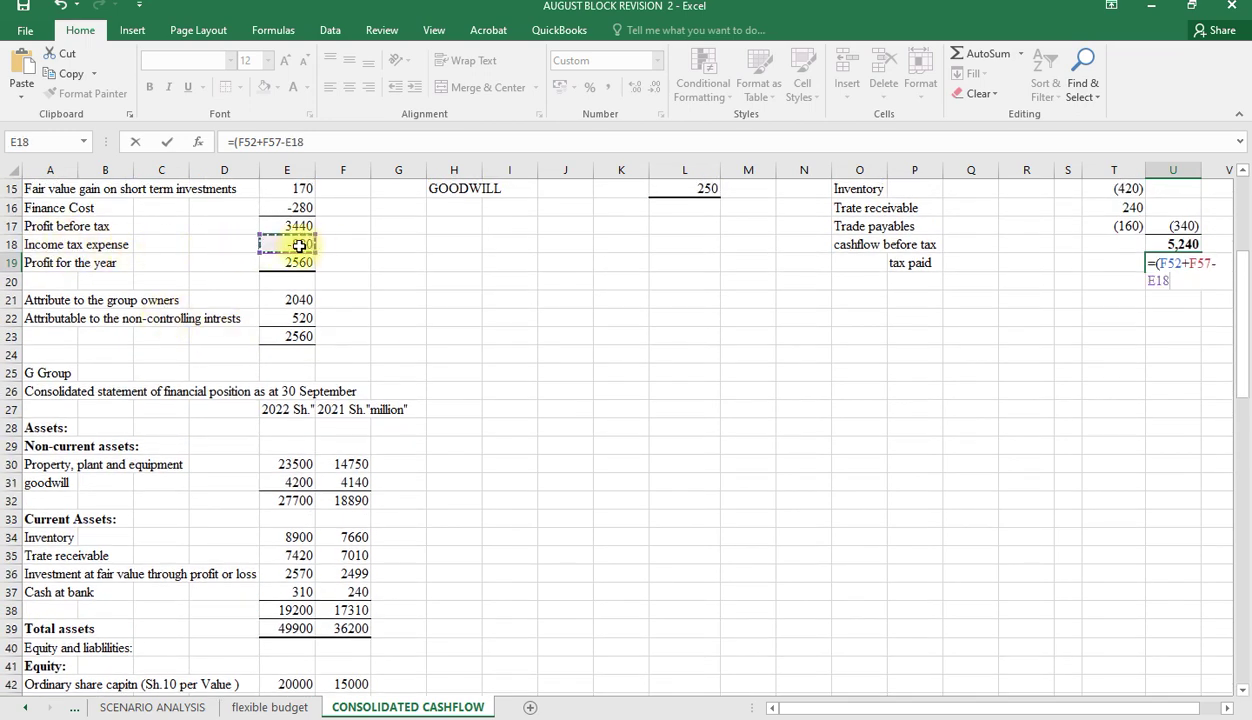
pyautogui.write(')')
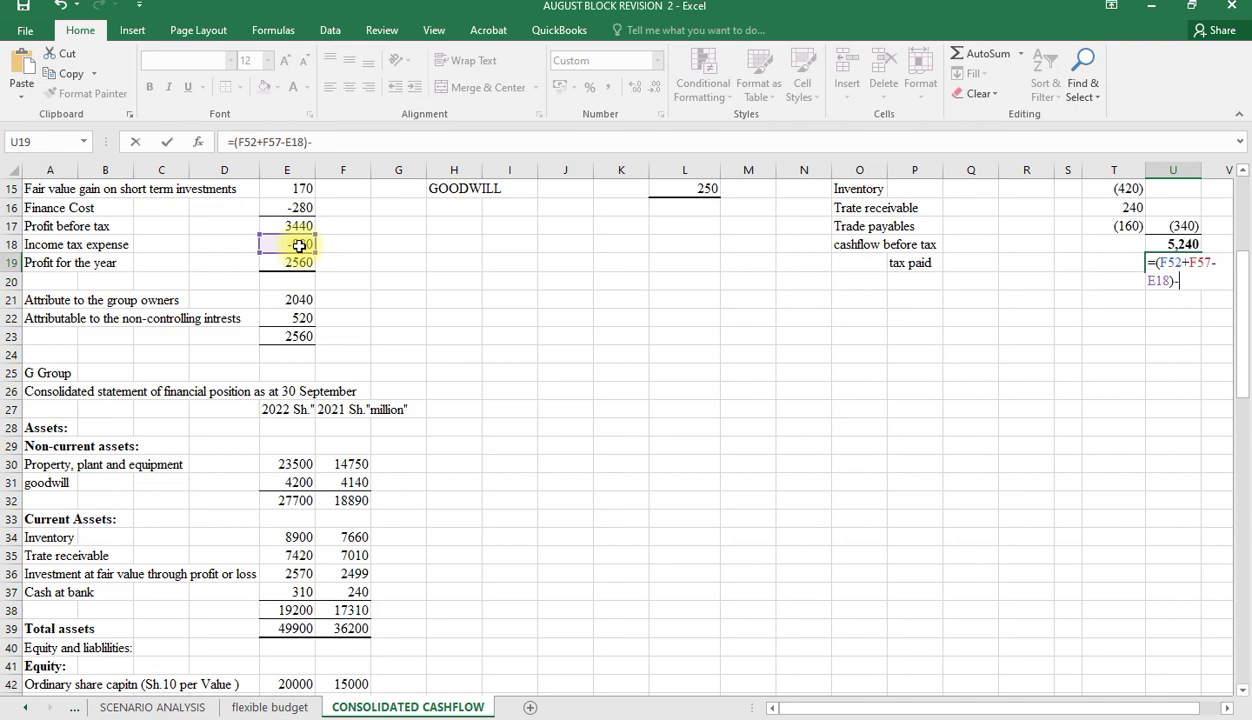
# Step: Subtract the 2022 and acquired tax balances in U19, completing the formula as =(F52+F57-E18)-(E52+E57+E82+E83)
pyautogui.write('-')
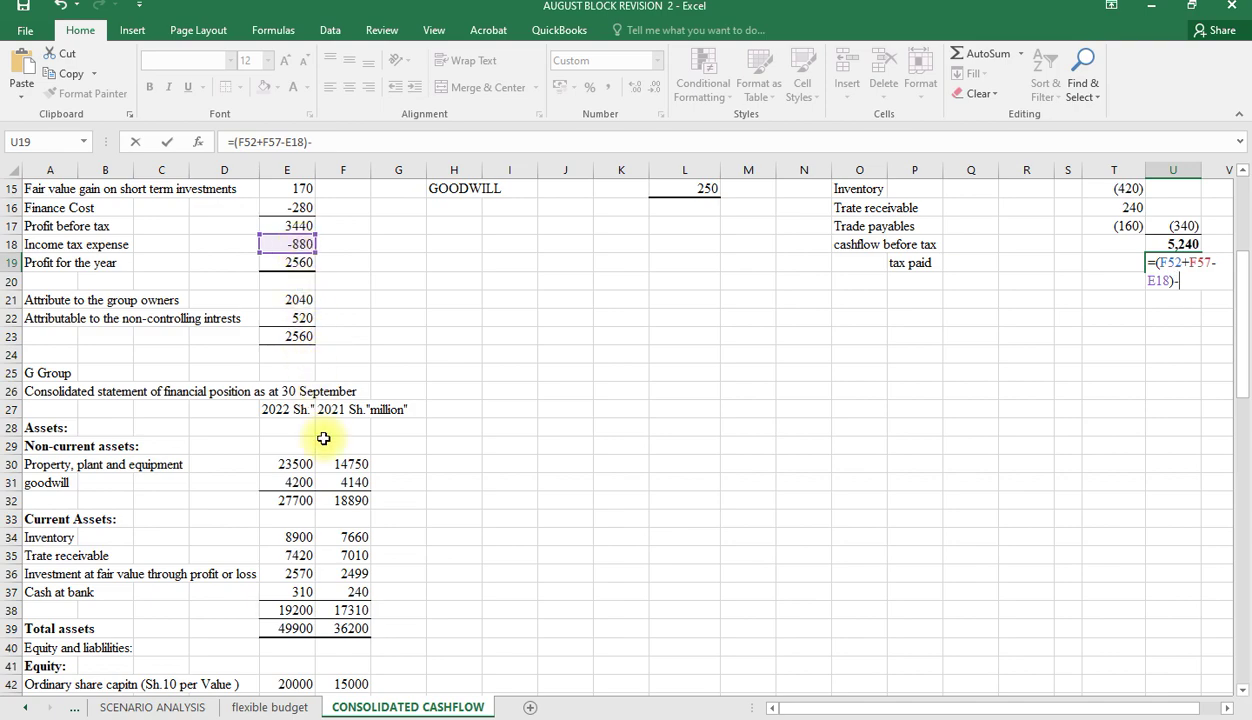
pyautogui.scroll(-2, 324, 438)
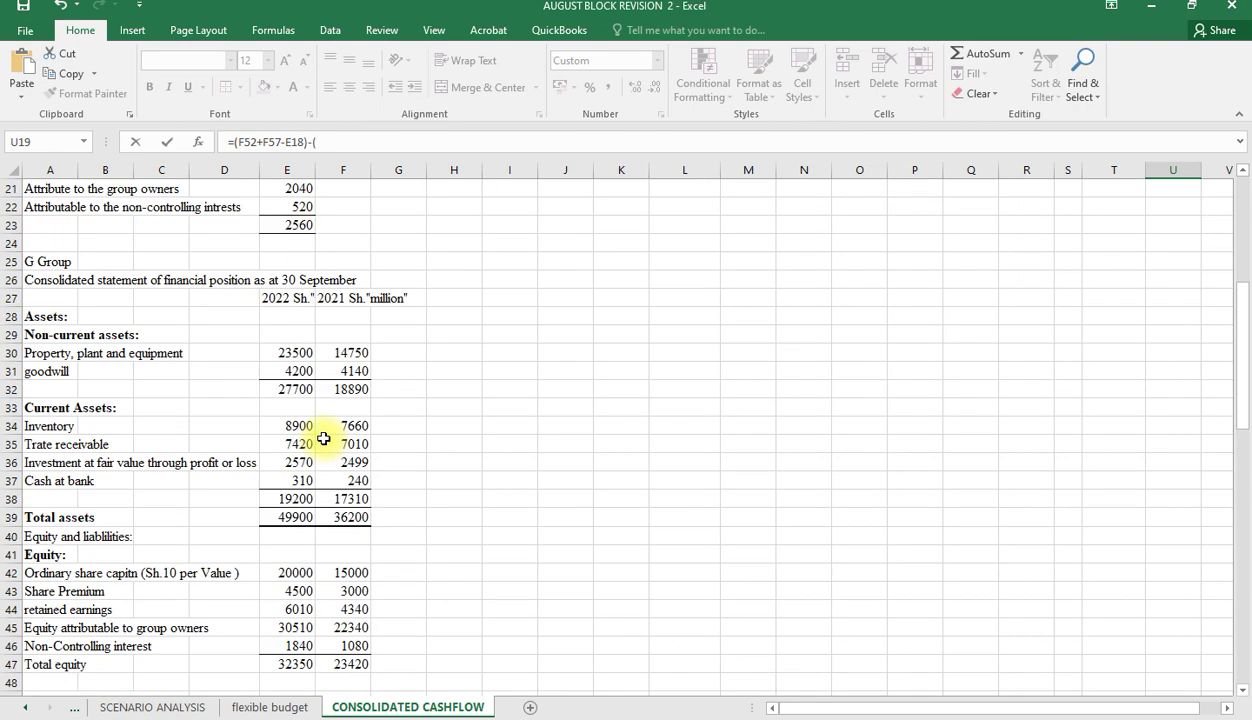
pyautogui.scroll(-4, 324, 438)
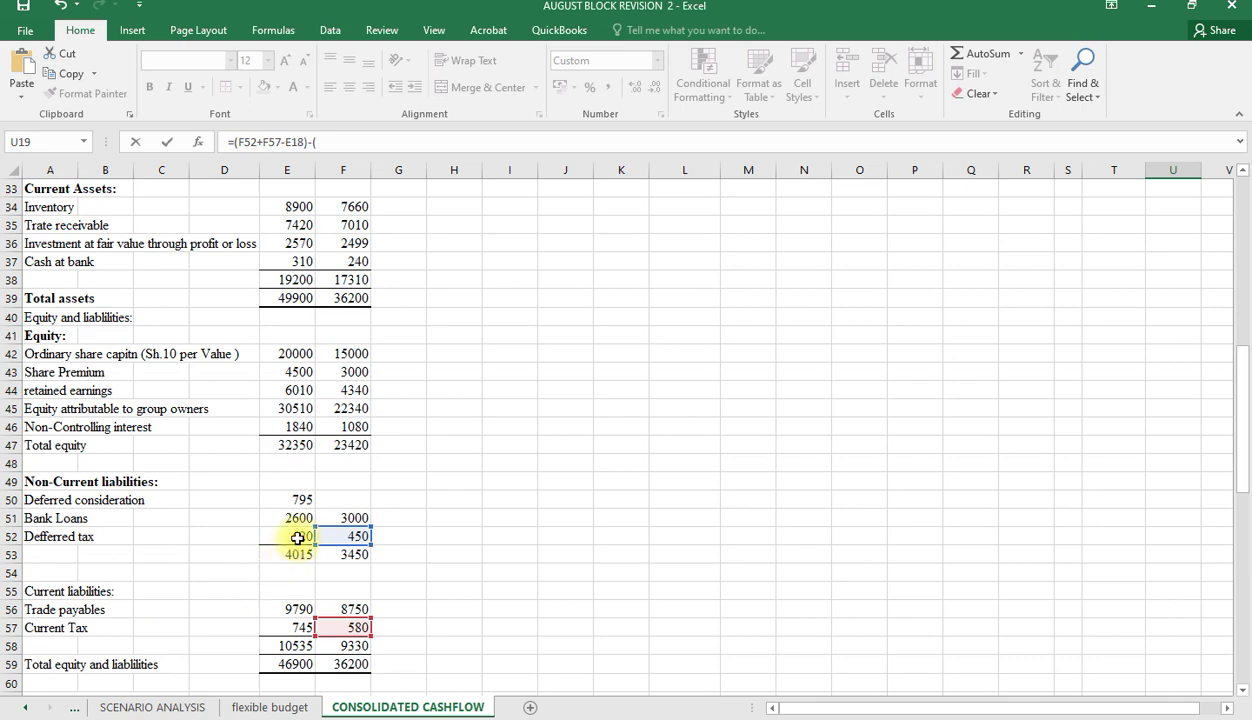
pyautogui.click(297, 538)
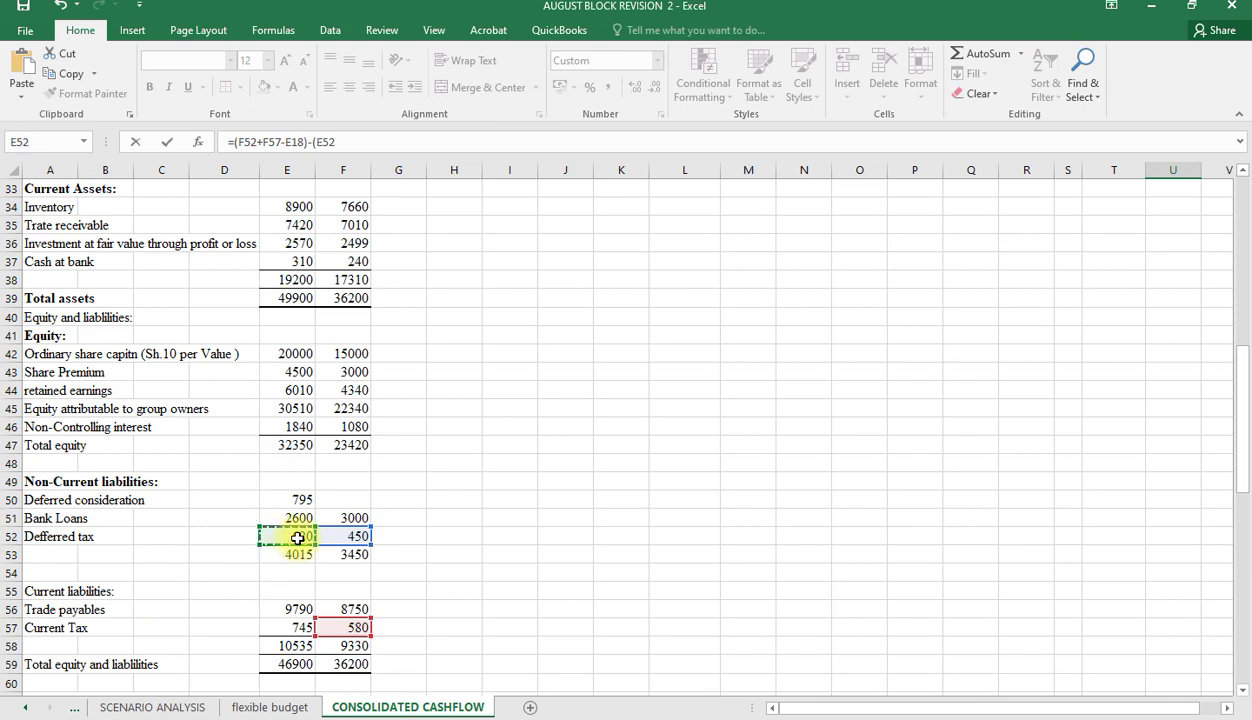
pyautogui.write('+')
pyautogui.click(296, 630)
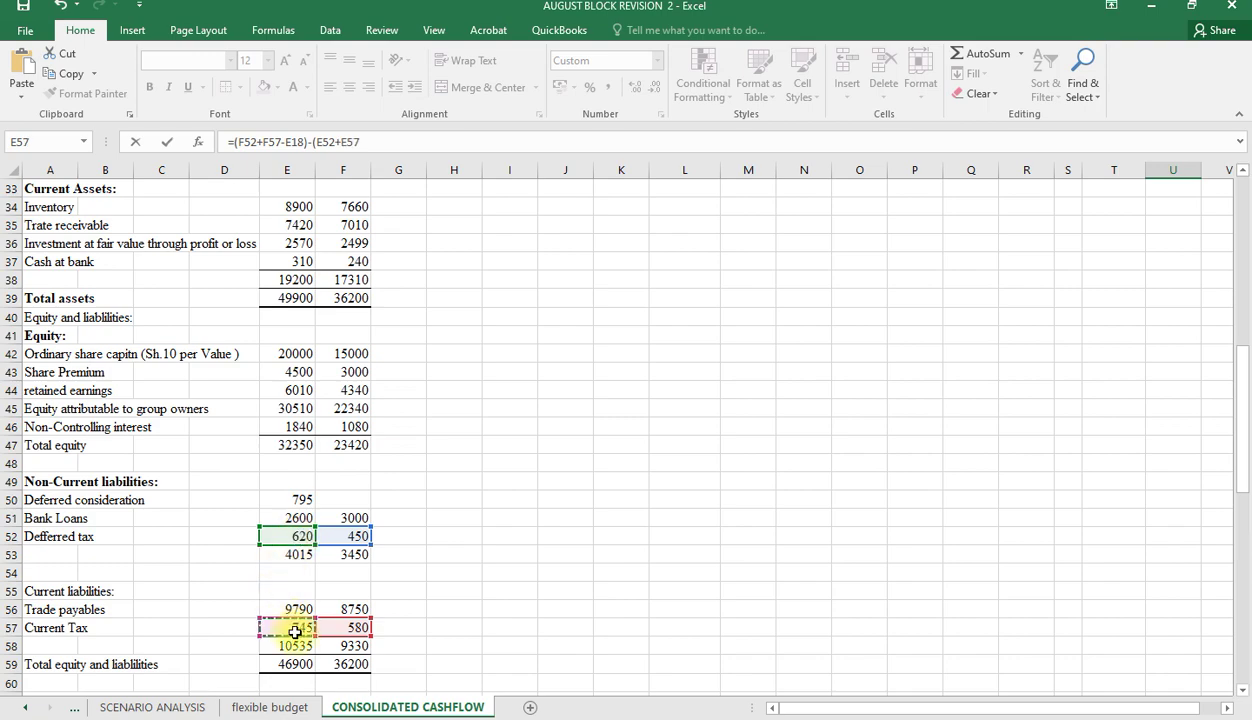
pyautogui.write('+')
pyautogui.scroll(-11, 298, 630)
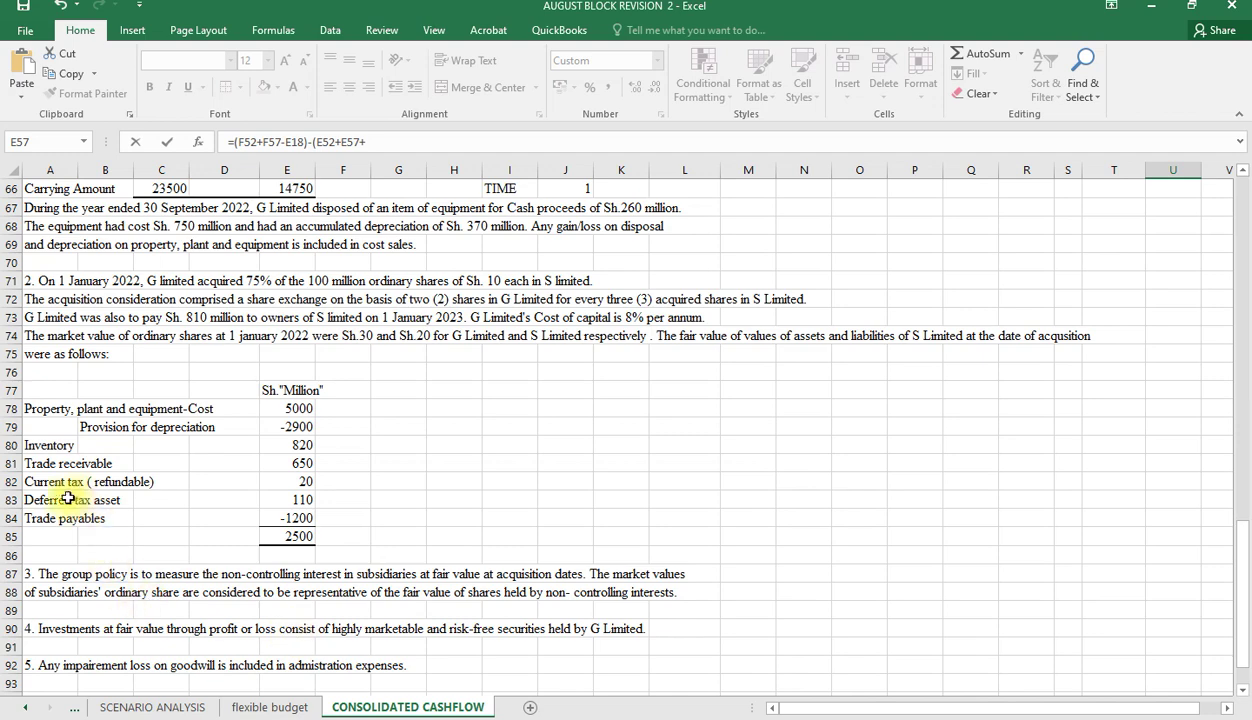
pyautogui.click(298, 480)
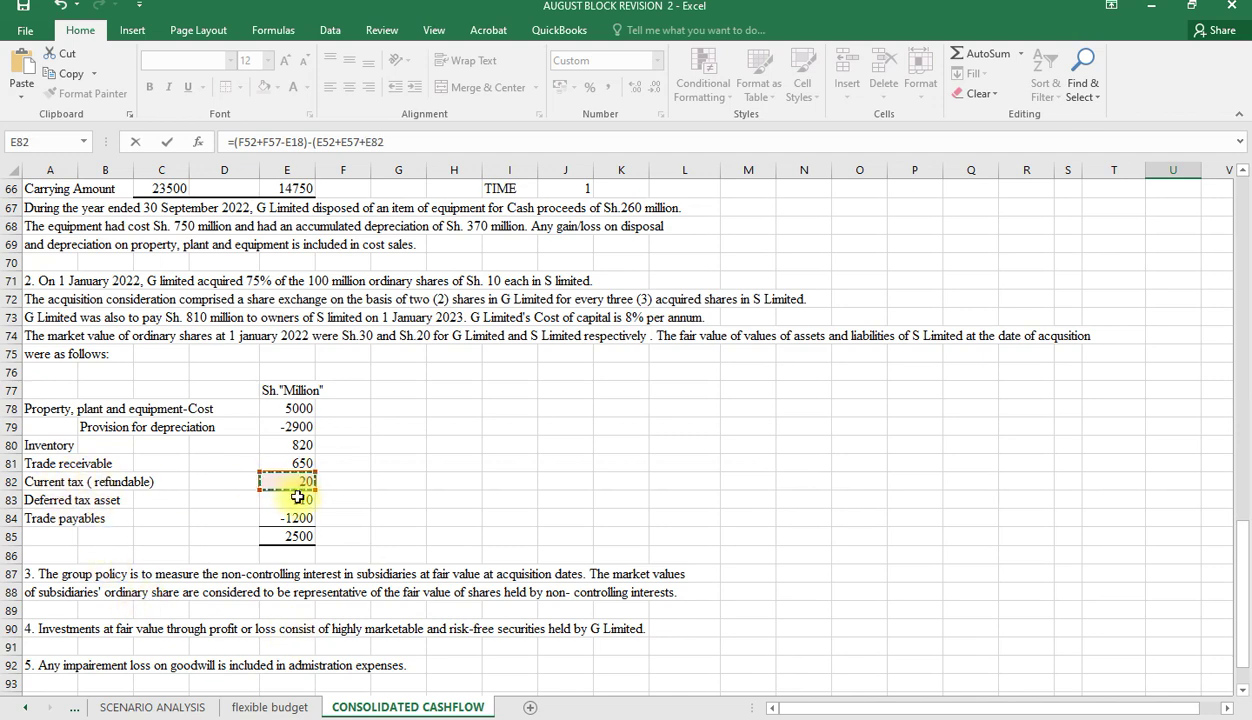
pyautogui.write('+')
pyautogui.click(300, 500)
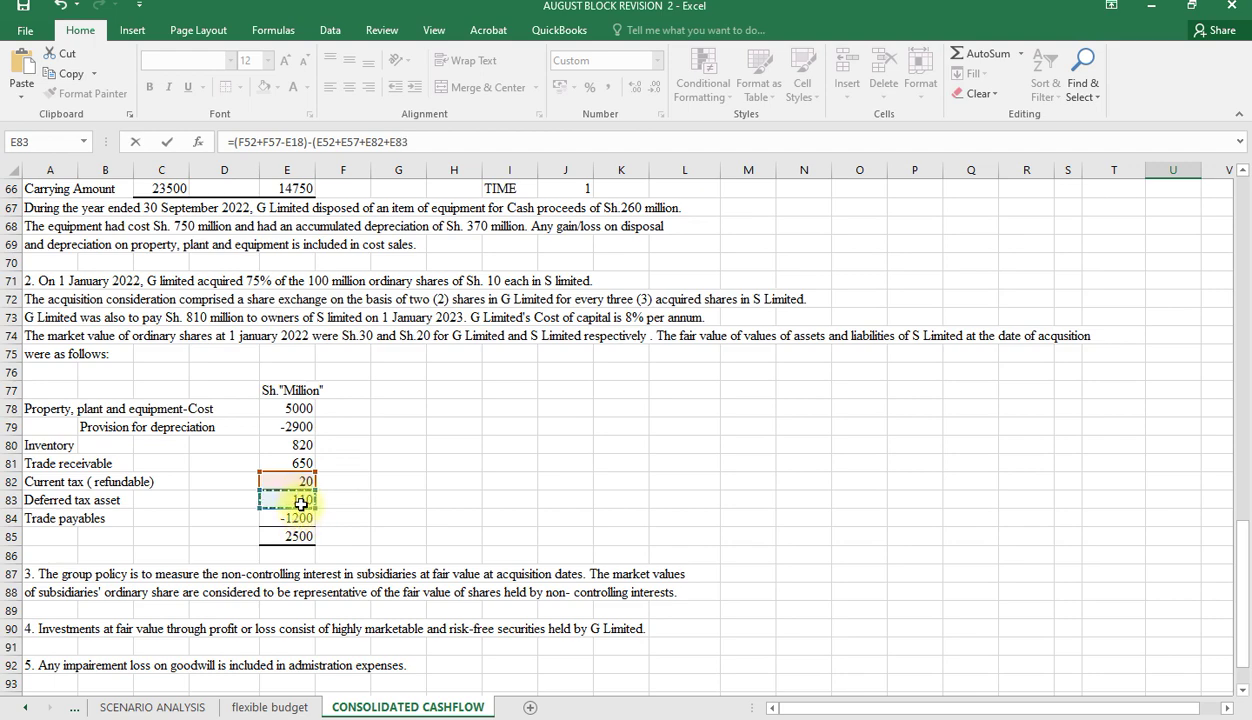
pyautogui.press('Escape')
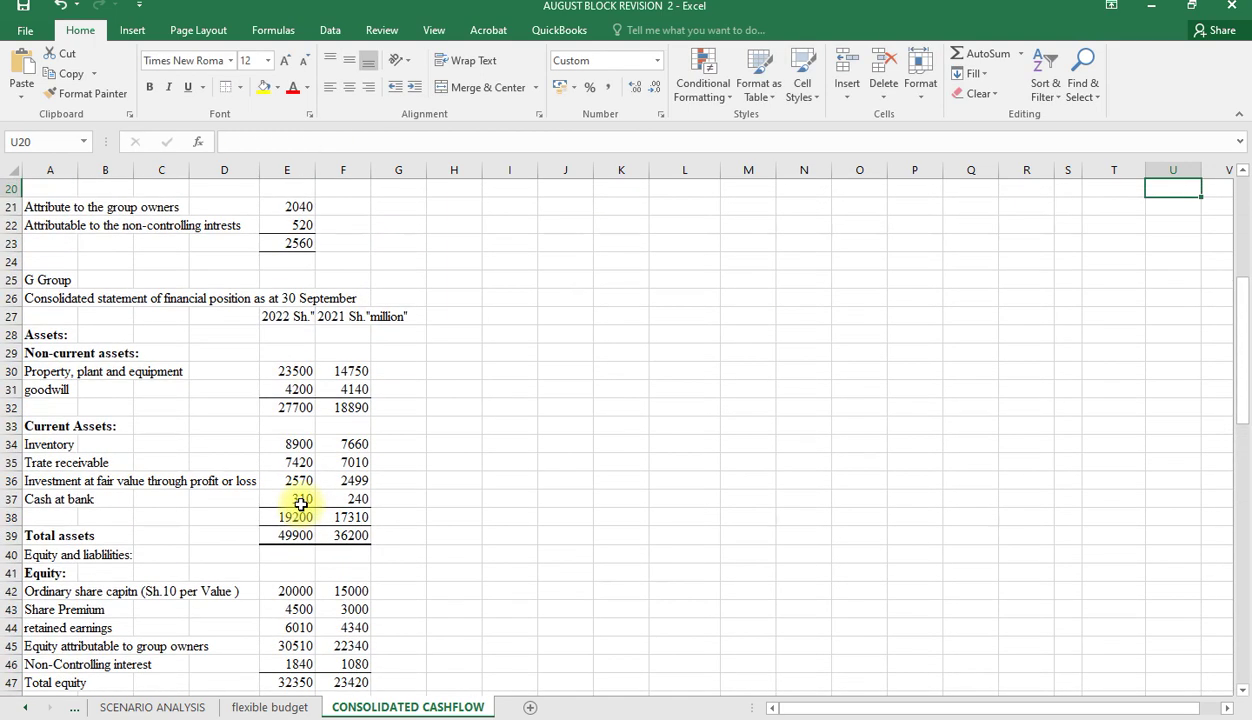
# Step: Negate the first bracket of the tax paid formula in U19, making it =-(F52+F57-E18)-(E52+E57+E82+E83)
pyautogui.scroll(2, 958, 414)
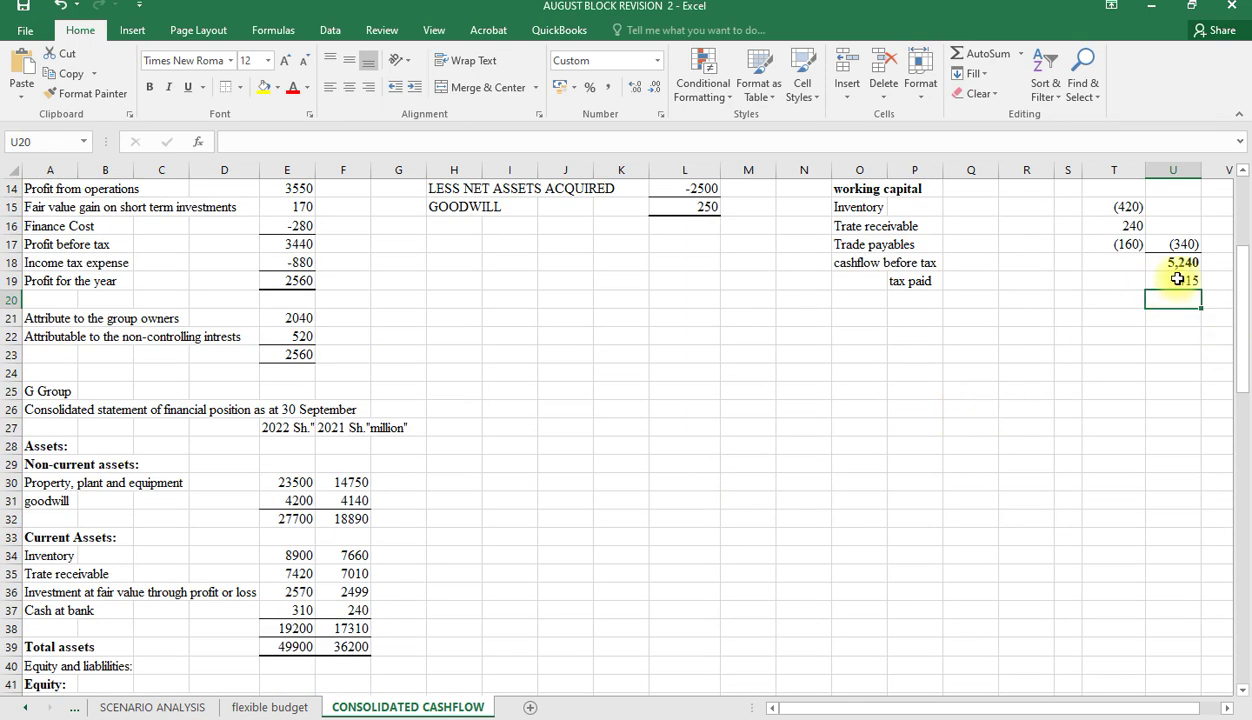
pyautogui.click(1180, 277)
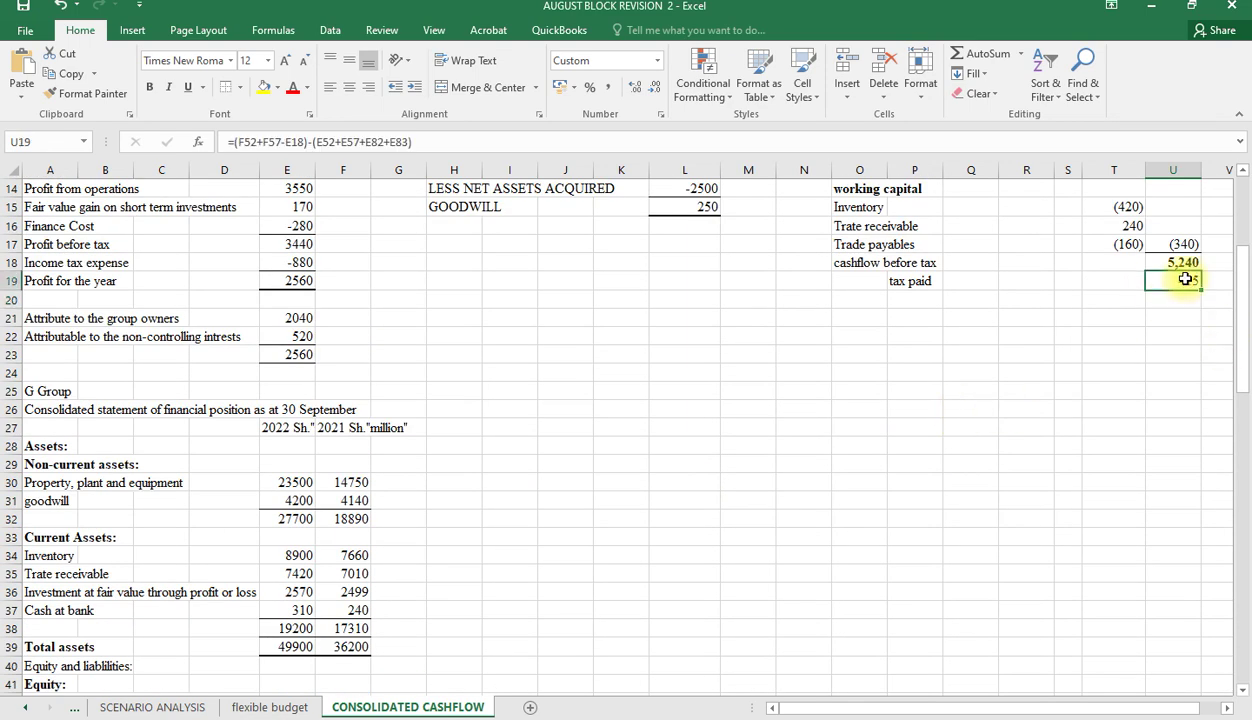
pyautogui.click(231, 142)
pyautogui.write('-')
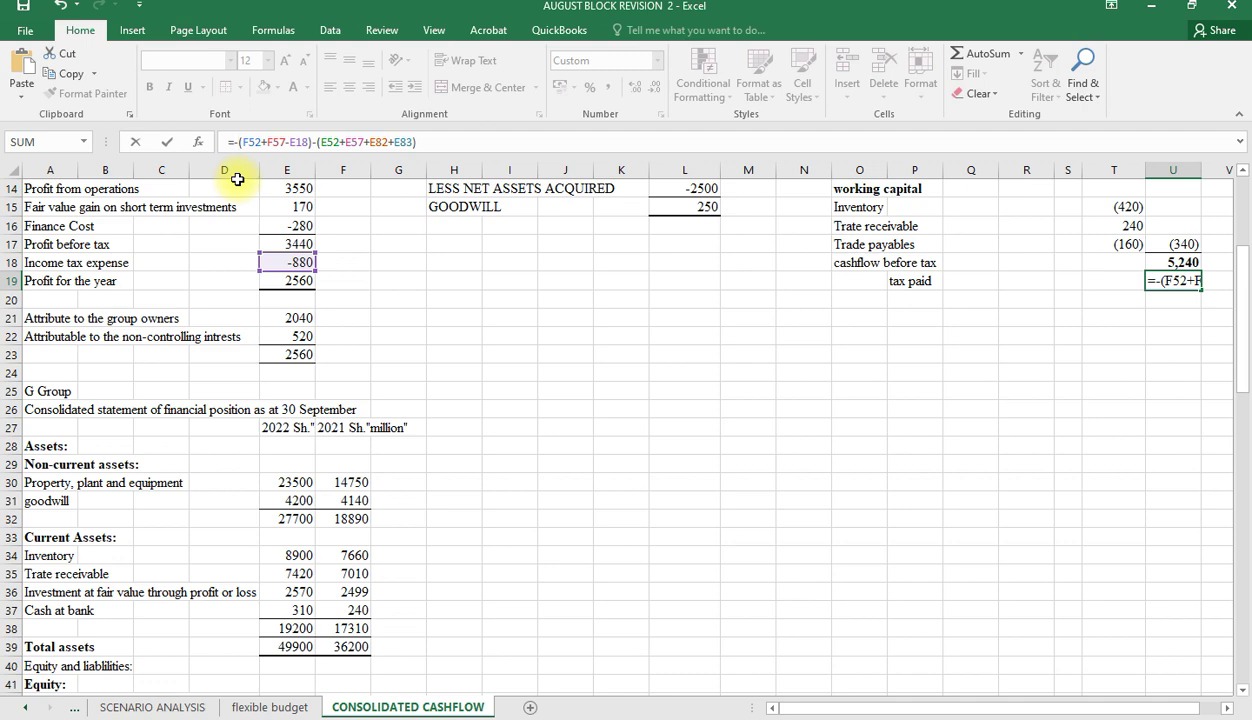
pyautogui.press('BackSpace')
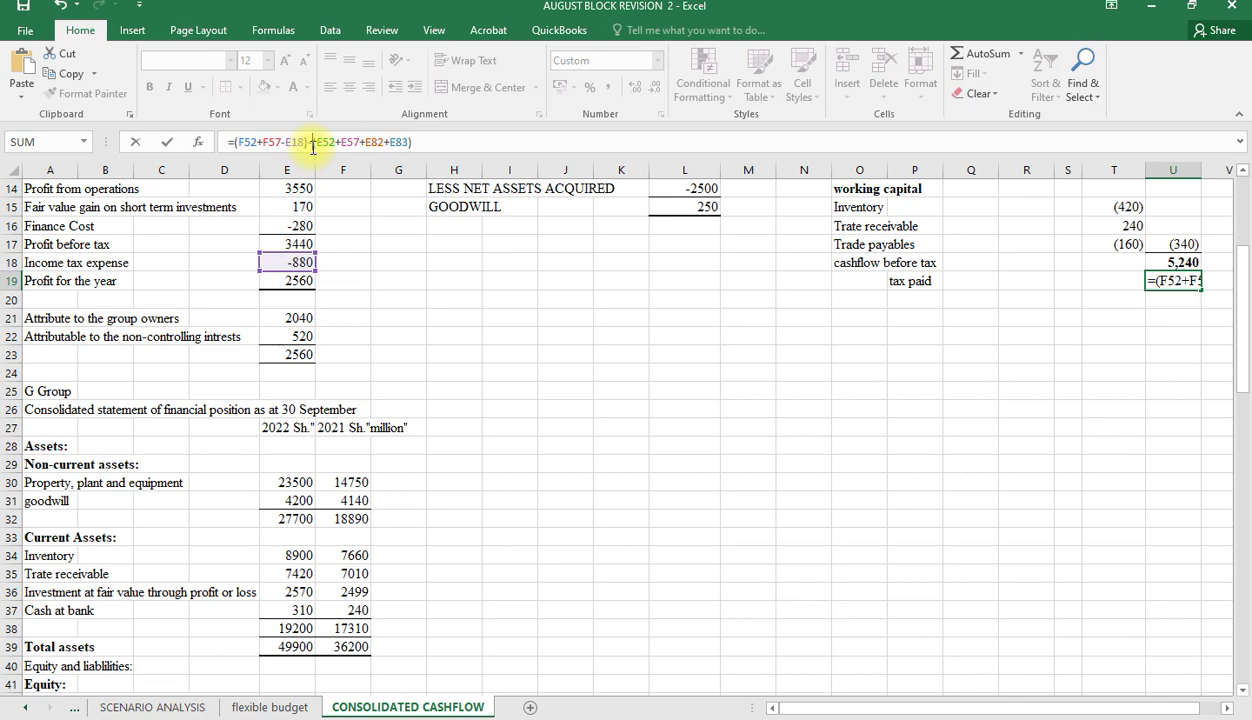
pyautogui.click(234, 143)
pyautogui.write('-')
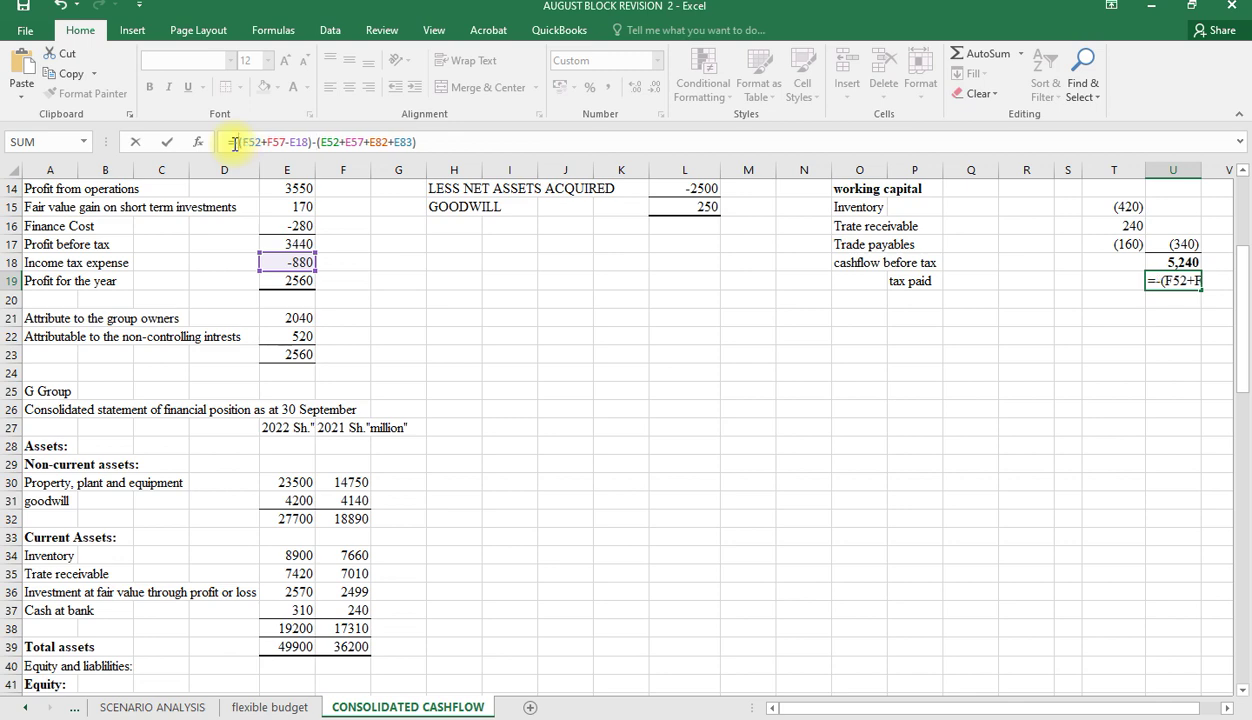
pyautogui.press('Return')
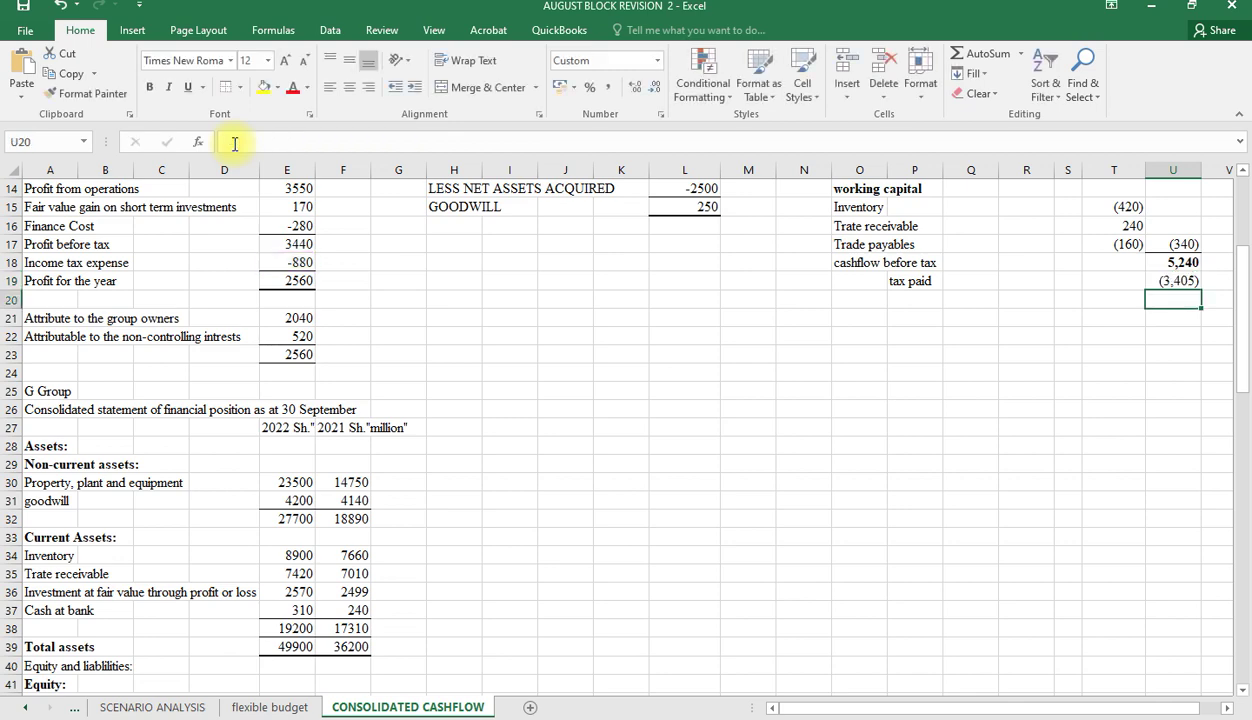
# Step: Rewrite the tax paid formula in U19 as =(F52+F57-E18)+(E52+E57+E82+E83), removing the leading minus and adding the second bracket
pyautogui.click(1205, 280)
pyautogui.click(1185, 281)
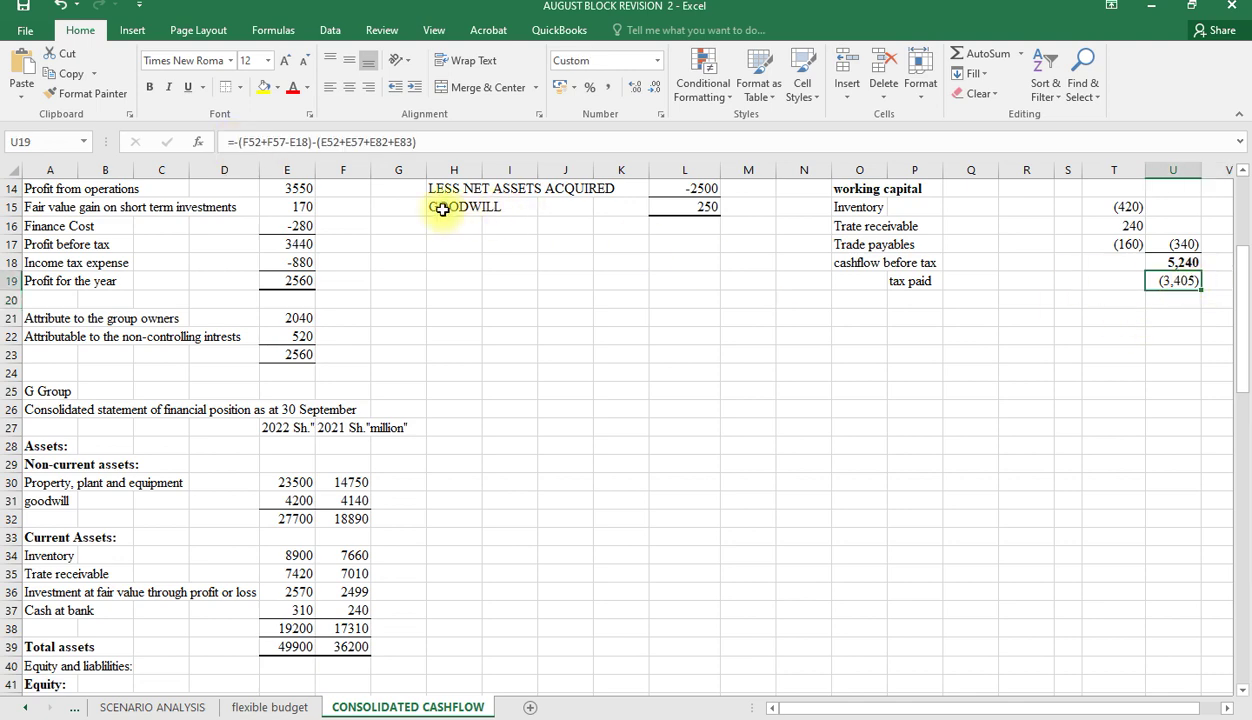
pyautogui.click(239, 141)
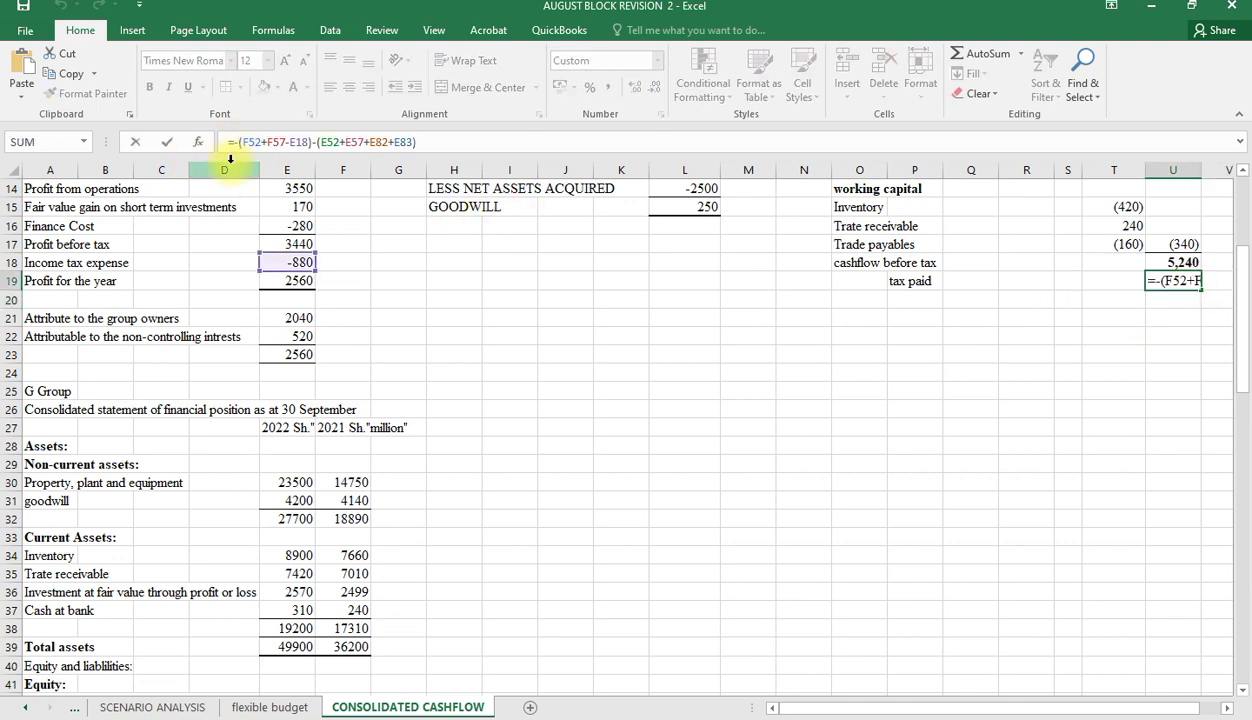
pyautogui.press('BackSpace')
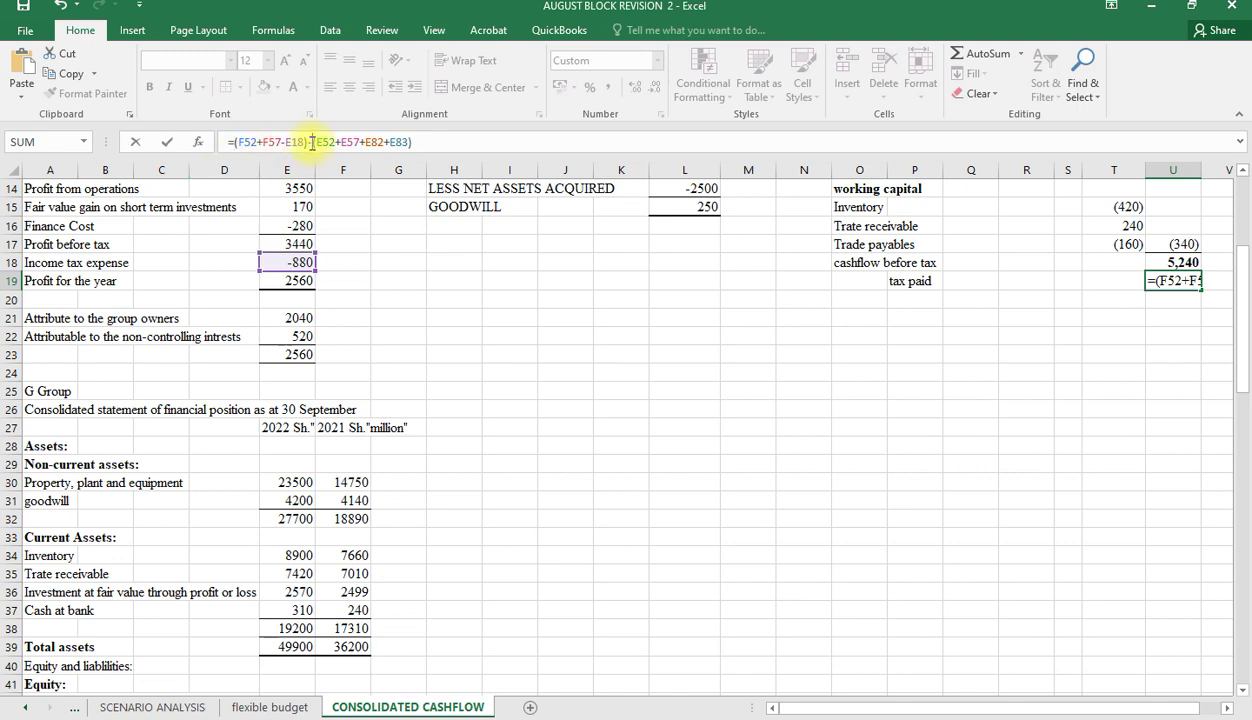
pyautogui.click(312, 142)
pyautogui.write('+')
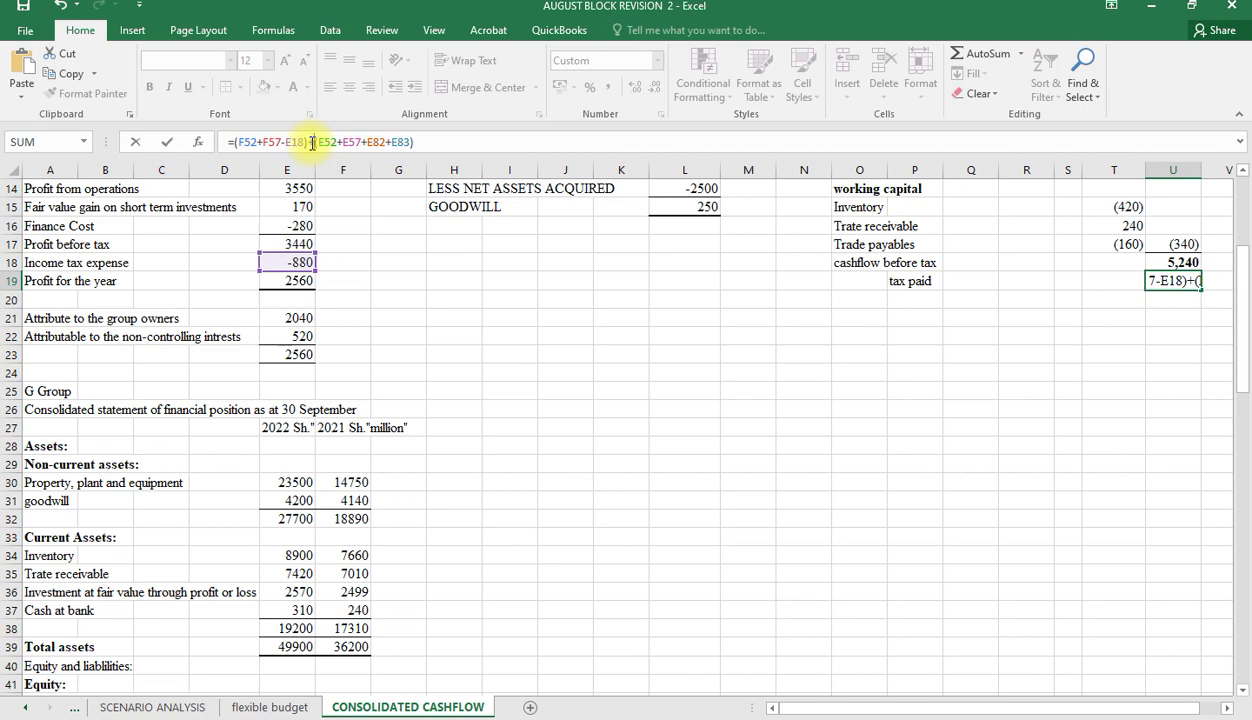
pyautogui.press('Return')
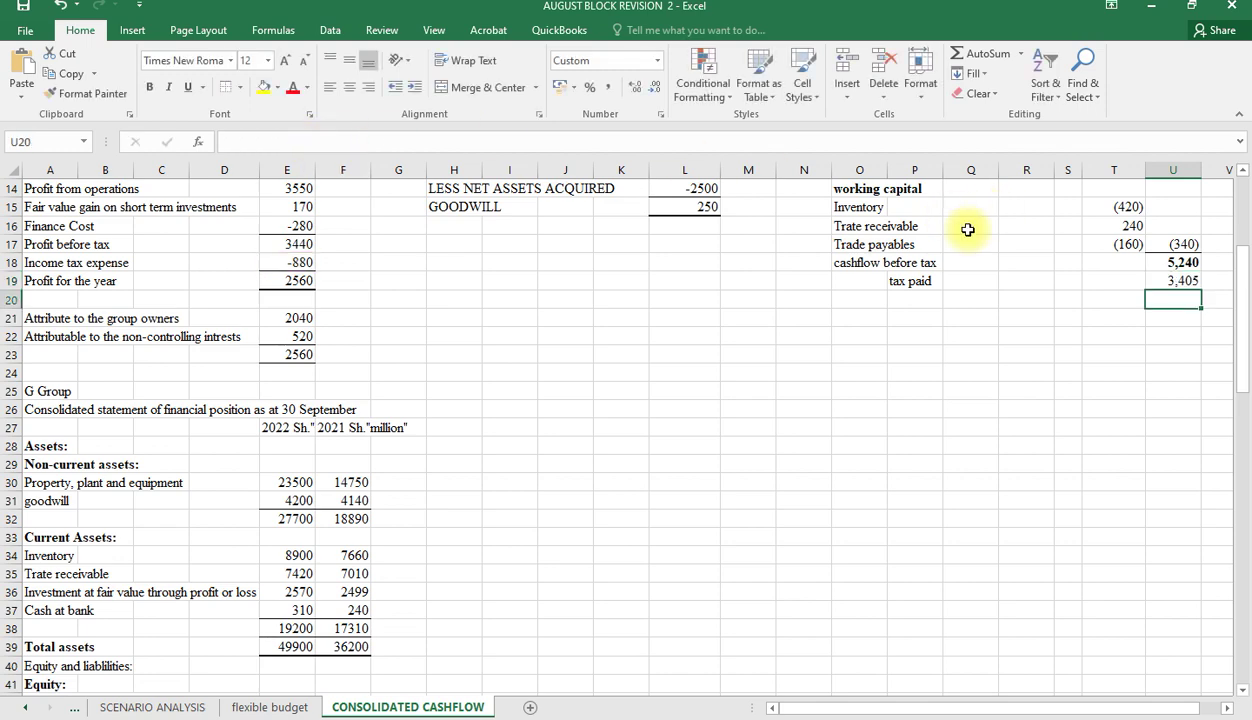
# Step: Subtract the second bracket in the U19 tax paid formula, making it =(F52+F57-E18)-(E52+E57+E82+E83)
pyautogui.click(1182, 277)
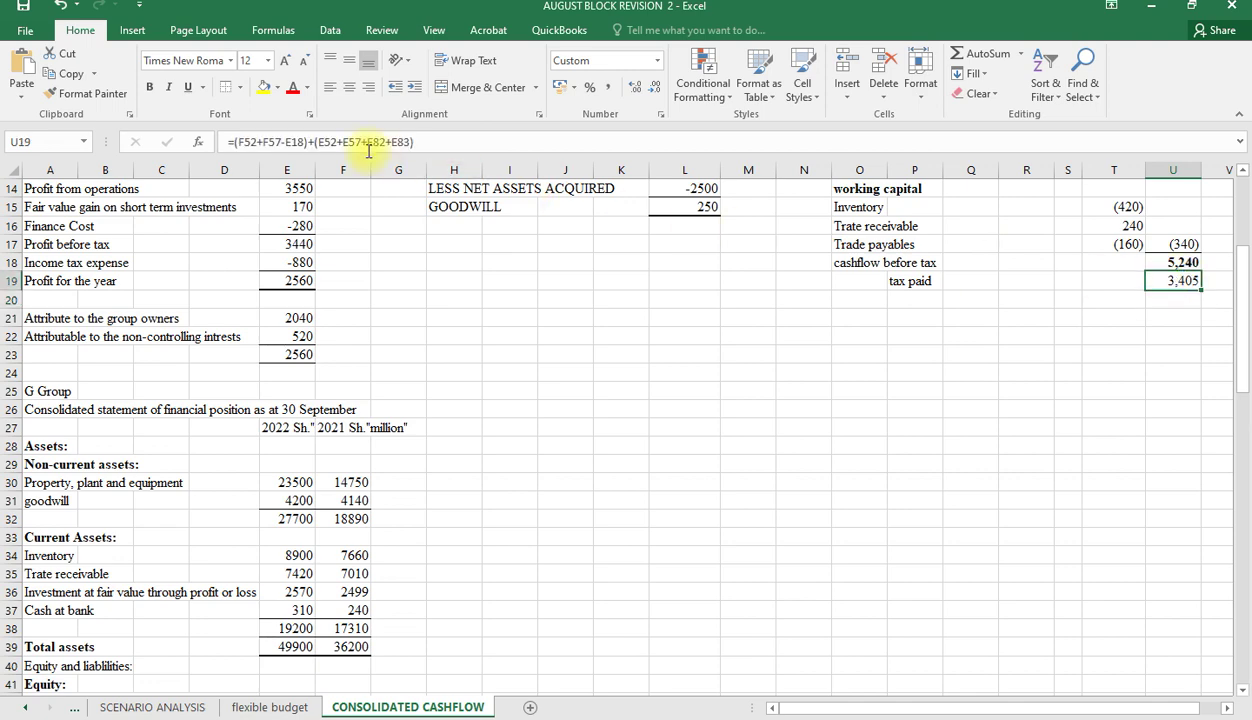
pyautogui.click(313, 143)
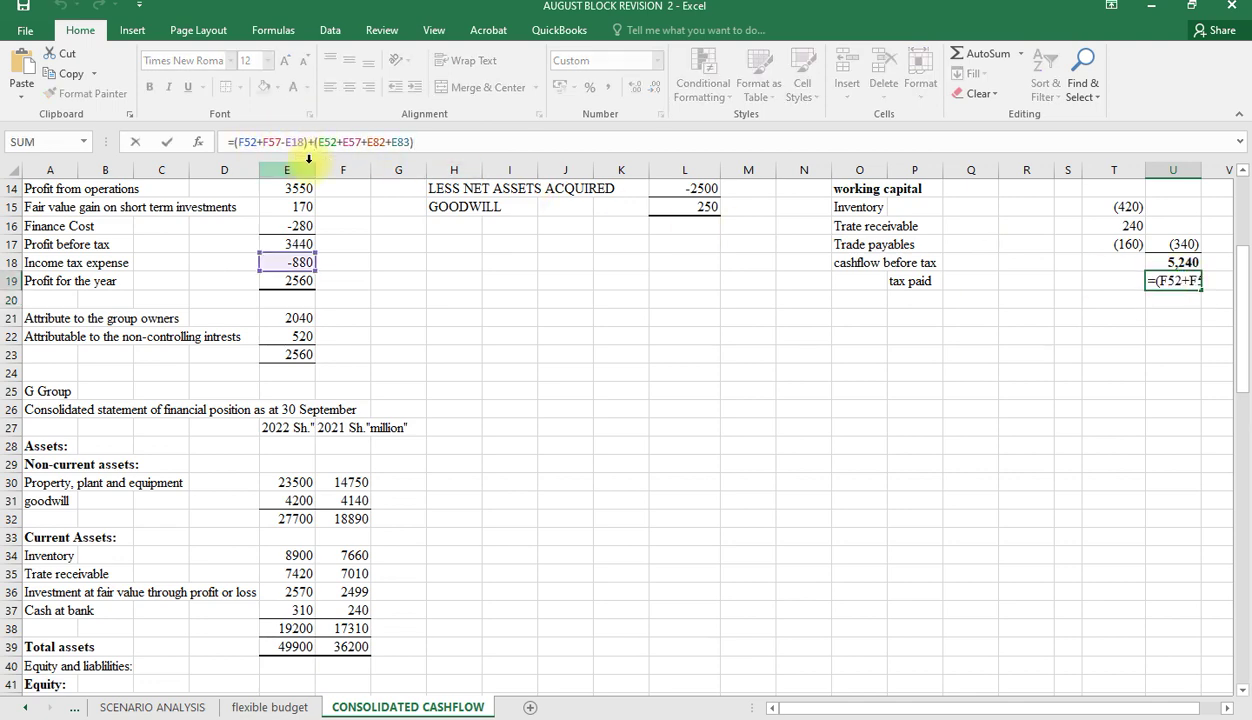
pyautogui.press('BackSpace')
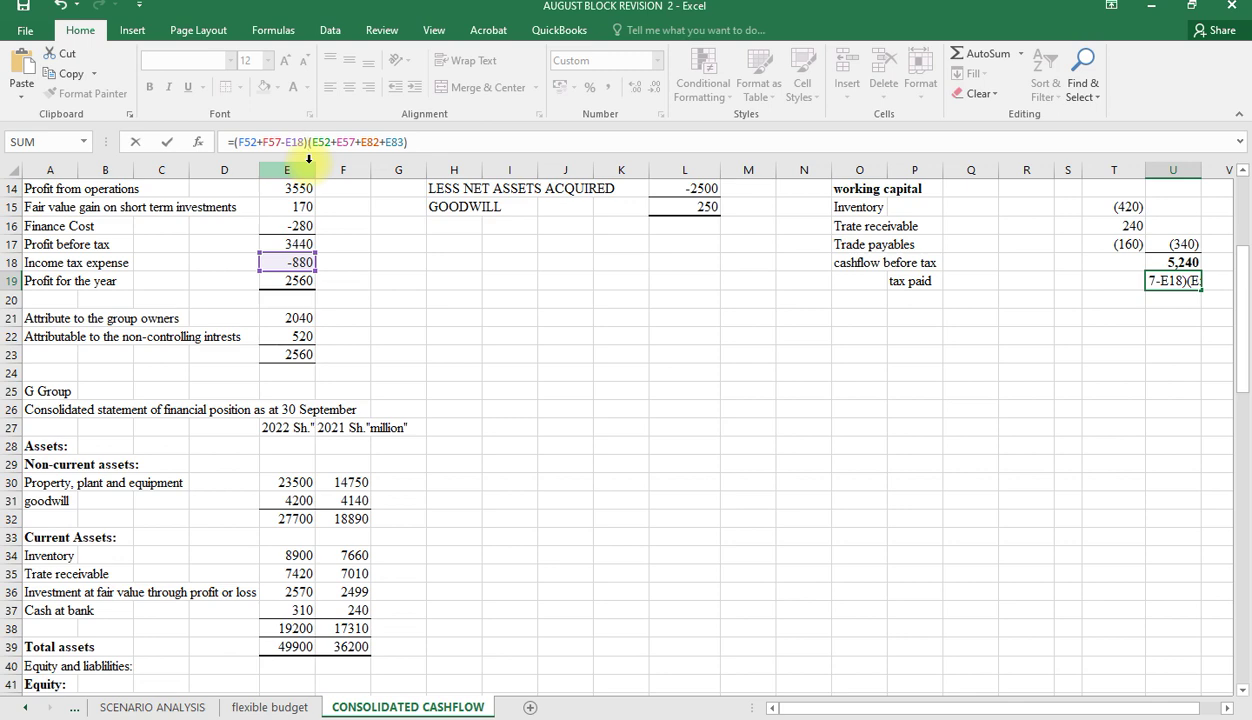
pyautogui.write('-')
pyautogui.press('Return')
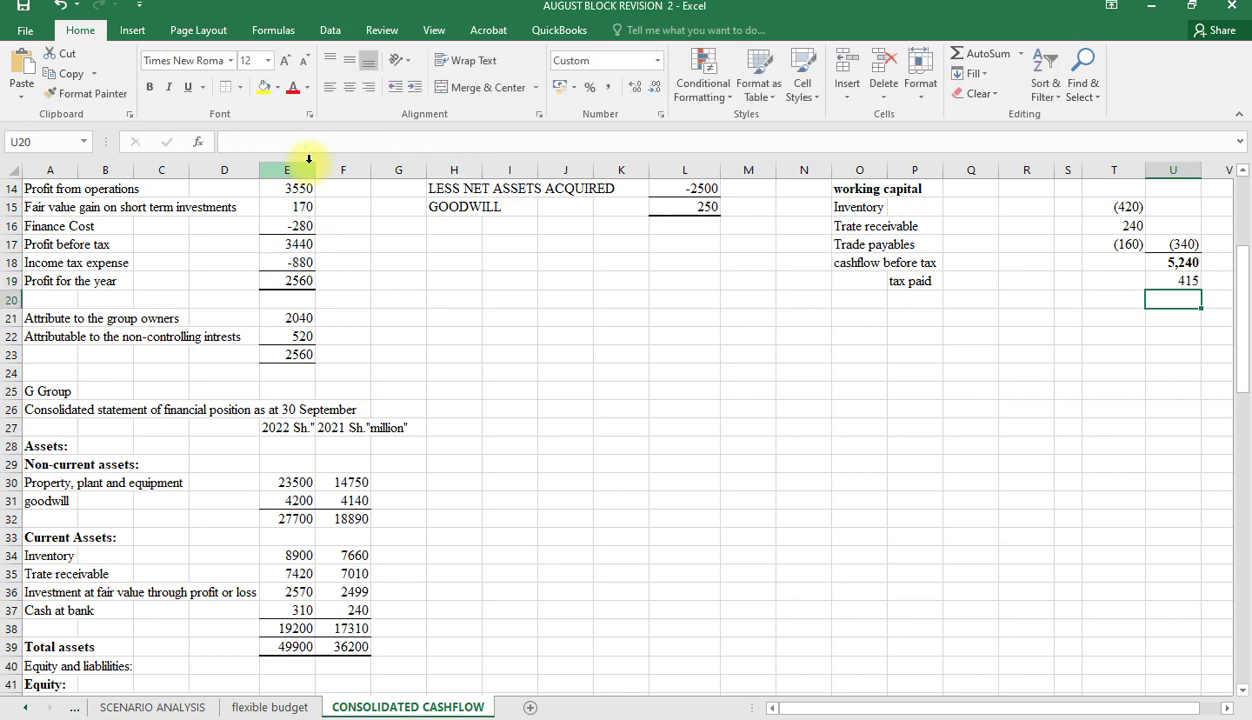
# Step: Change the tax paid formula in U19 to =-(F52+F57-E18)+(E52+E57+E82+E83), so the outflow is negative
pyautogui.click(1178, 283)
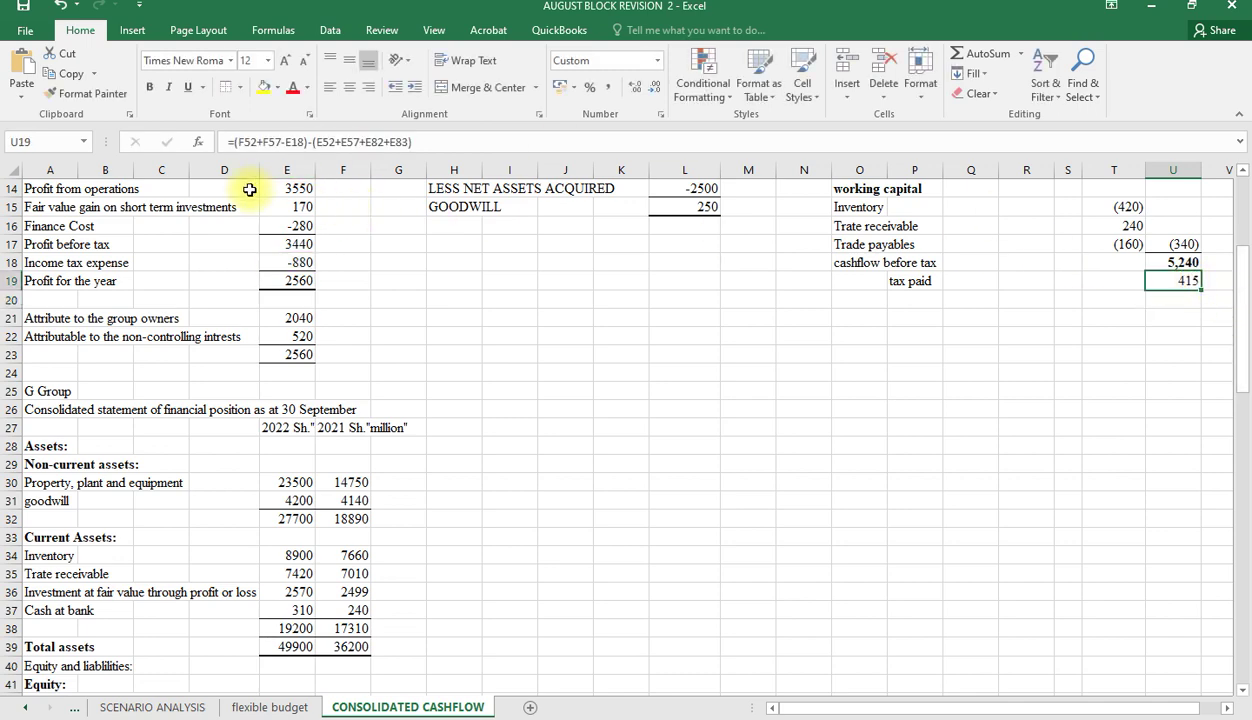
pyautogui.click(233, 141)
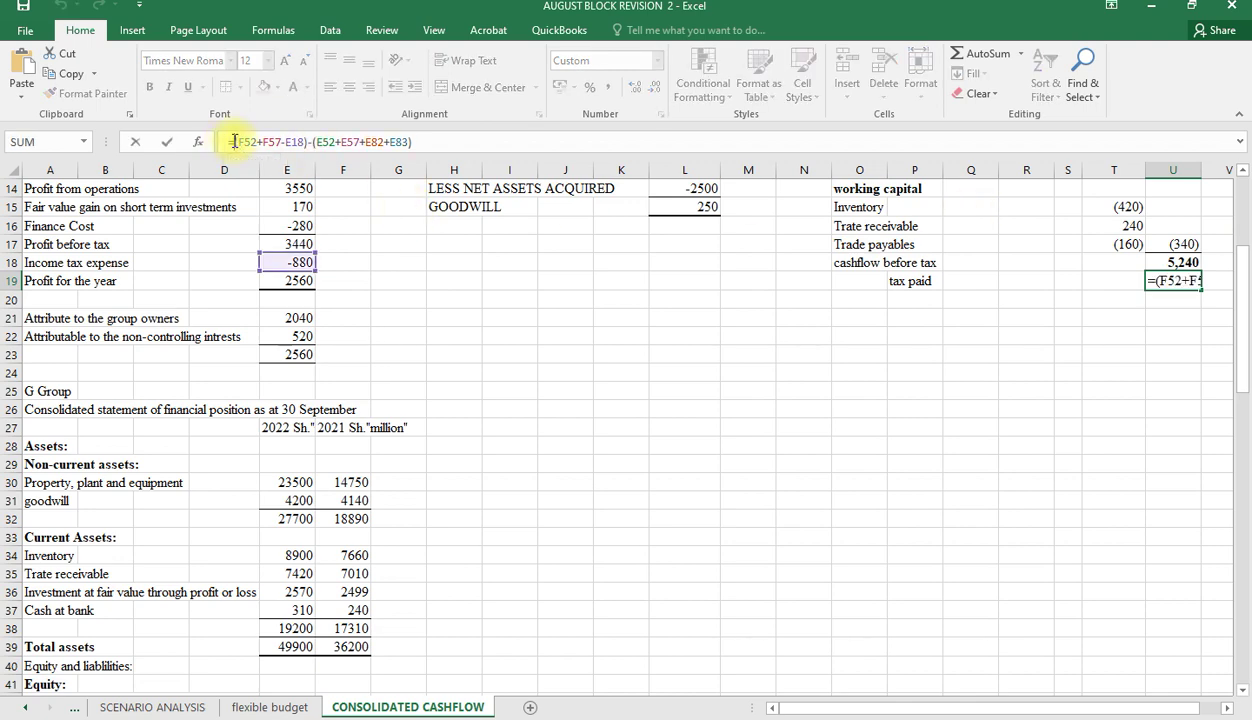
pyautogui.write('-')
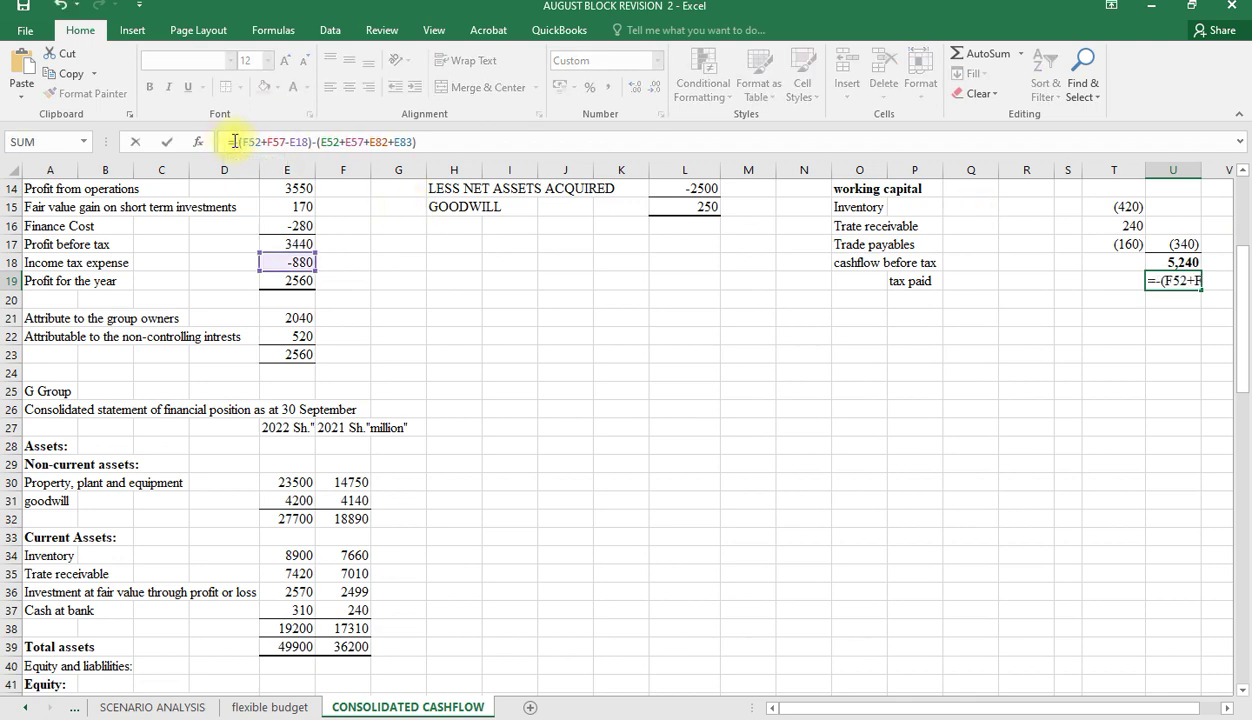
pyautogui.click(318, 143)
pyautogui.press('BackSpace')
pyautogui.write('+')
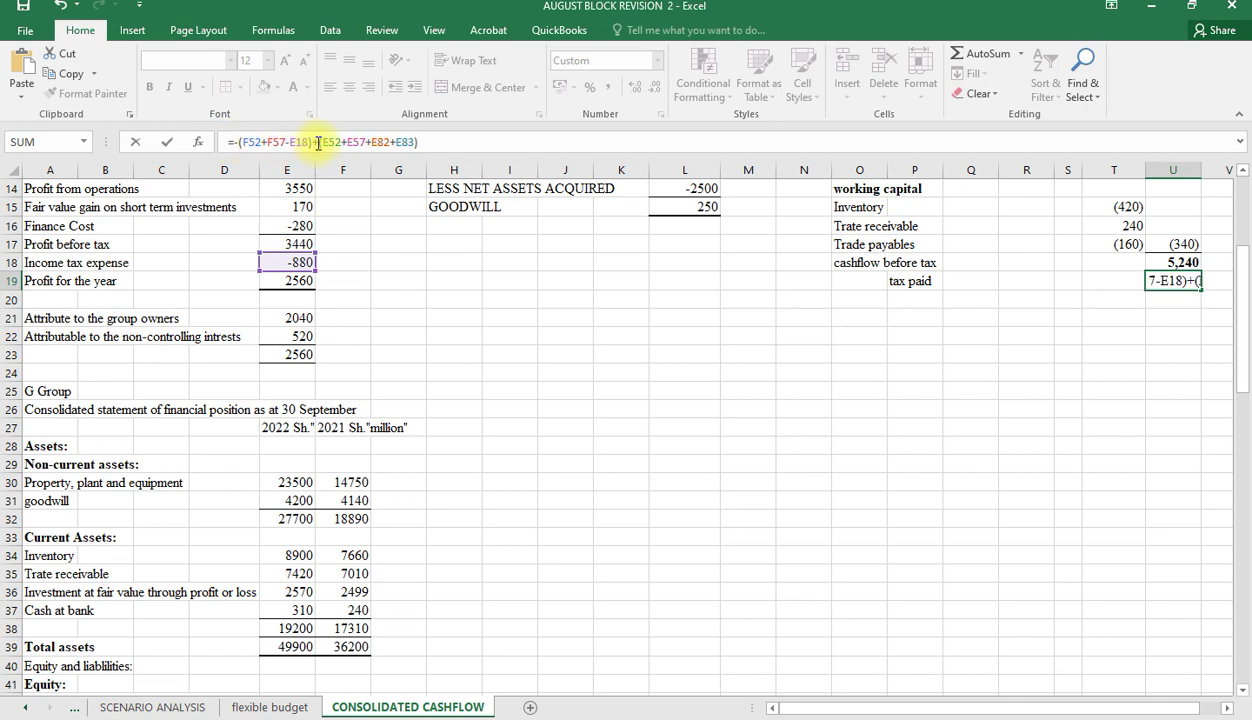
pyautogui.press('Return')
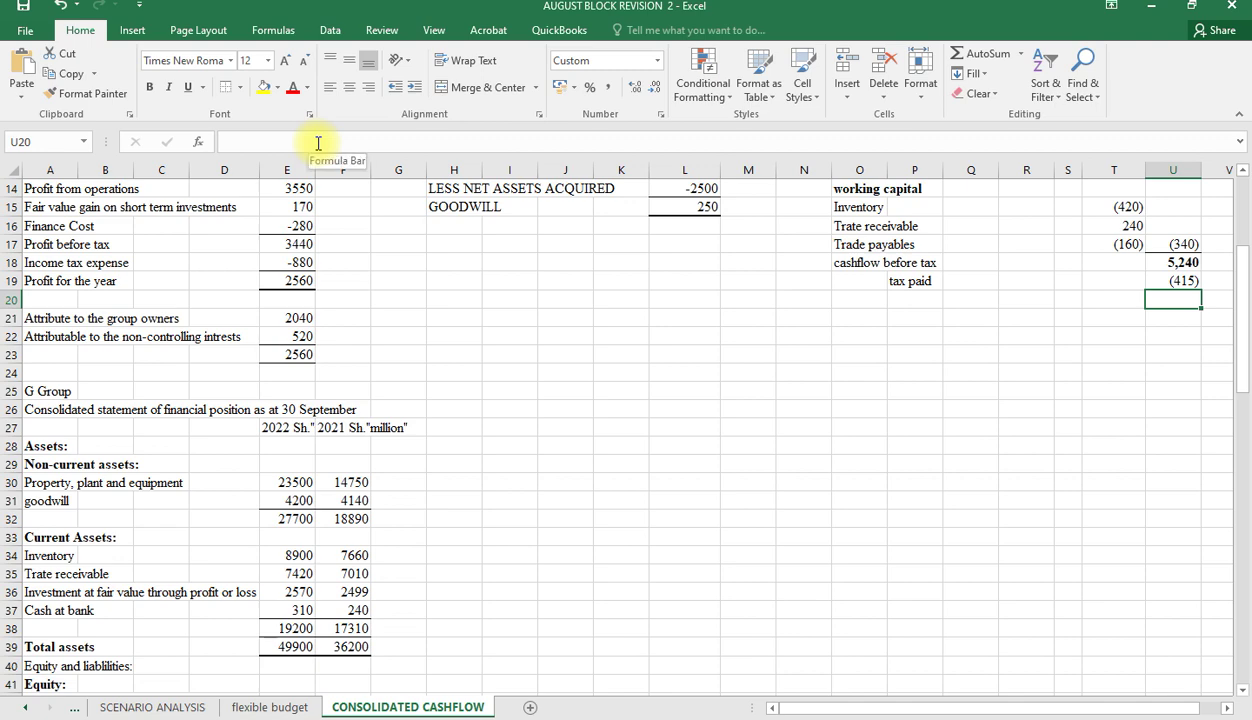
# Step: Add the label "cashflow from operating activities" in O20 below the tax paid line
pyautogui.click(860, 304)
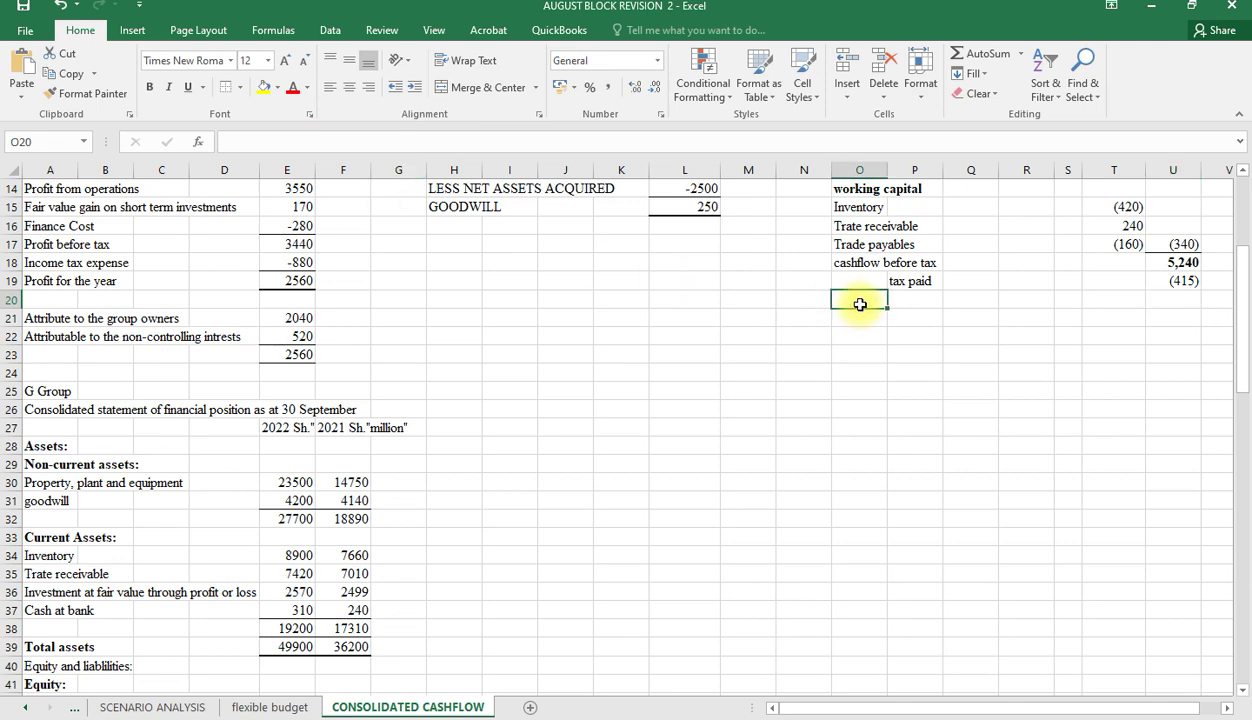
pyautogui.doubleClick(860, 304)
pyautogui.write('sh')
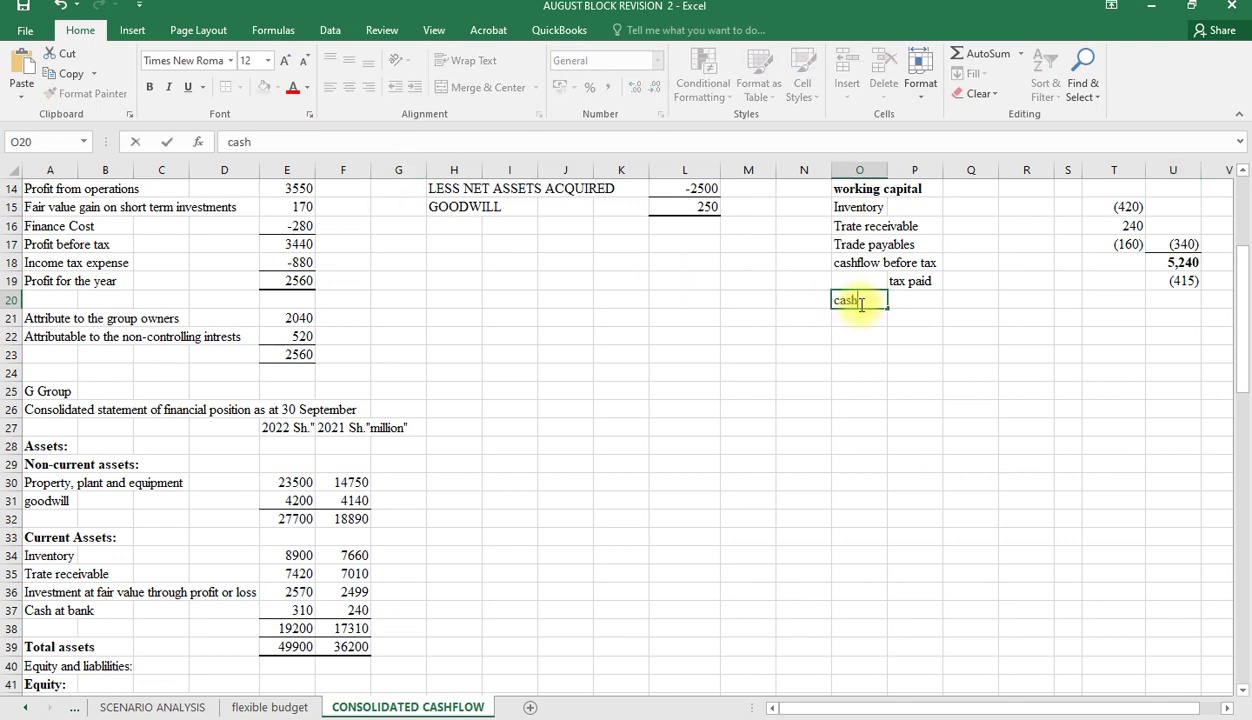
pyautogui.write('flow from ope')
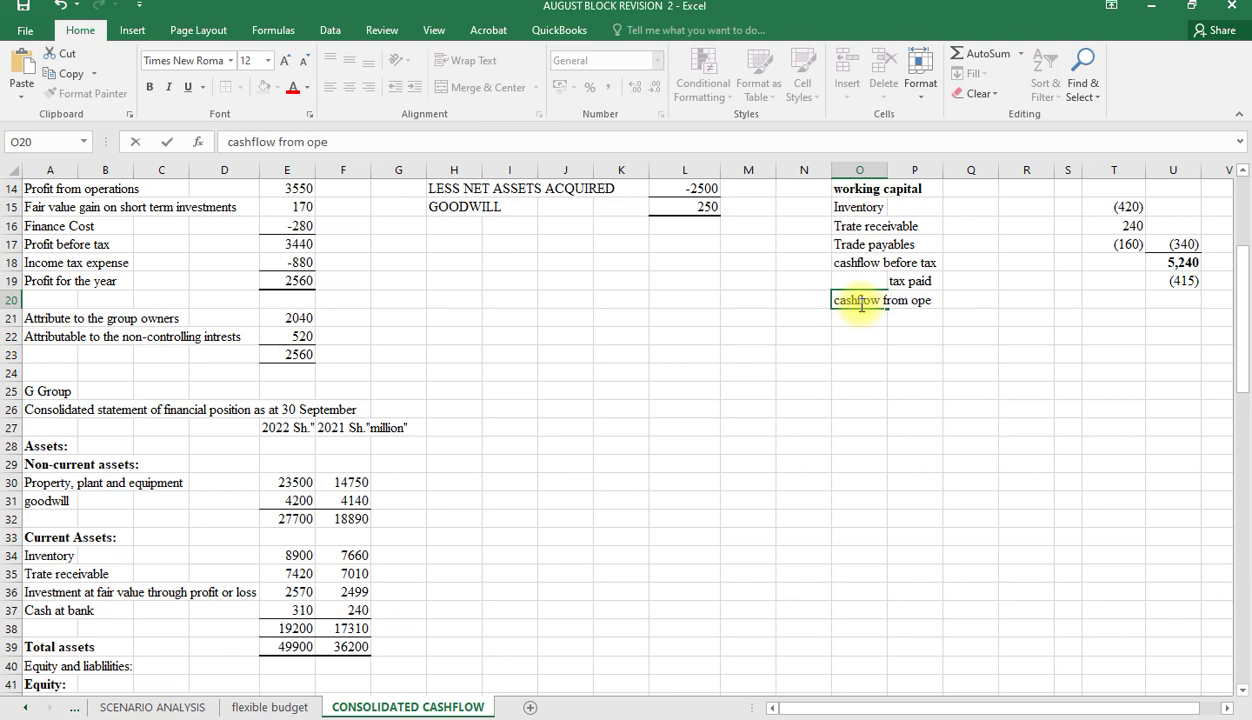
pyautogui.write('rating activ')
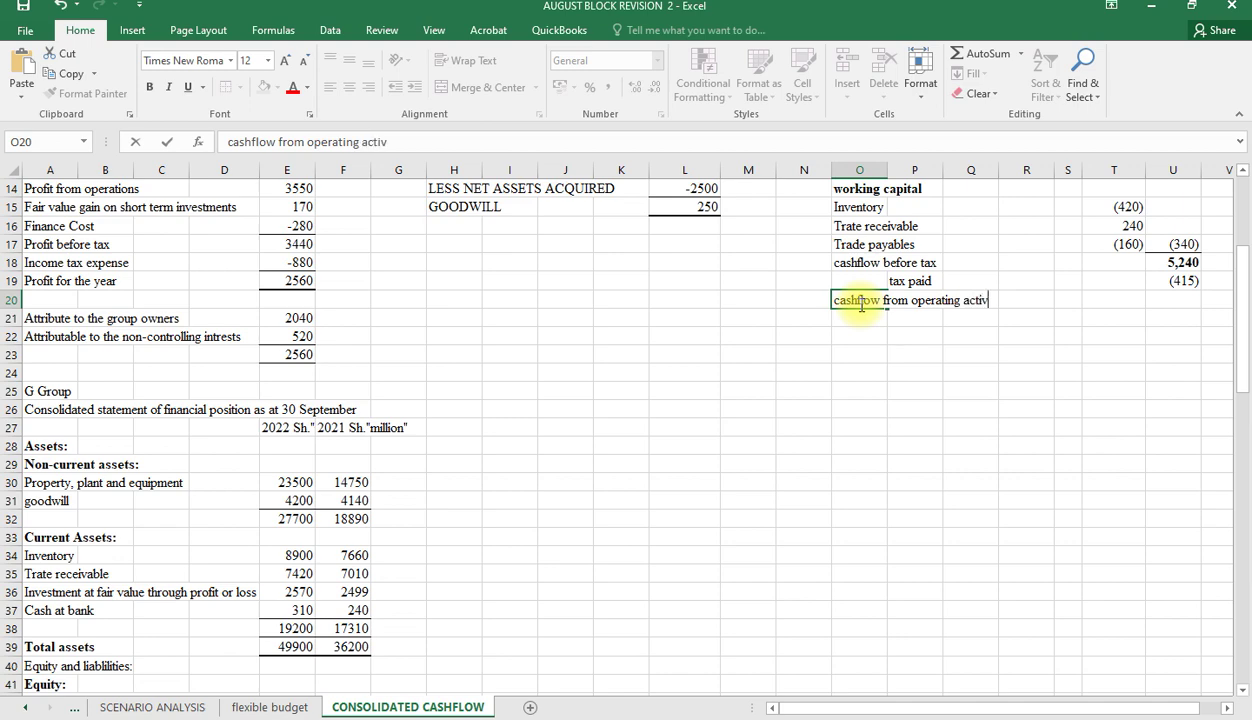
pyautogui.write('ities')
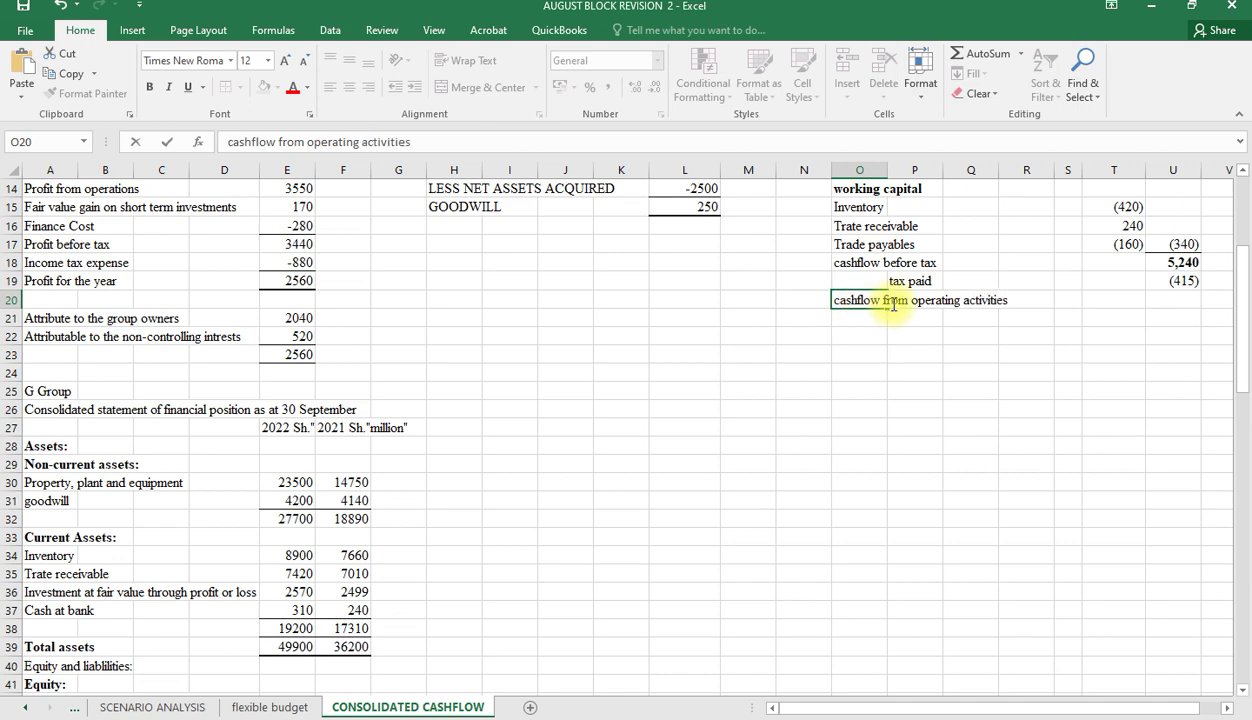
# Step: Total the cashflow before tax and tax paid in U20 as =SUM(U18:U19), in bold with a border line above
pyautogui.click(1178, 299)
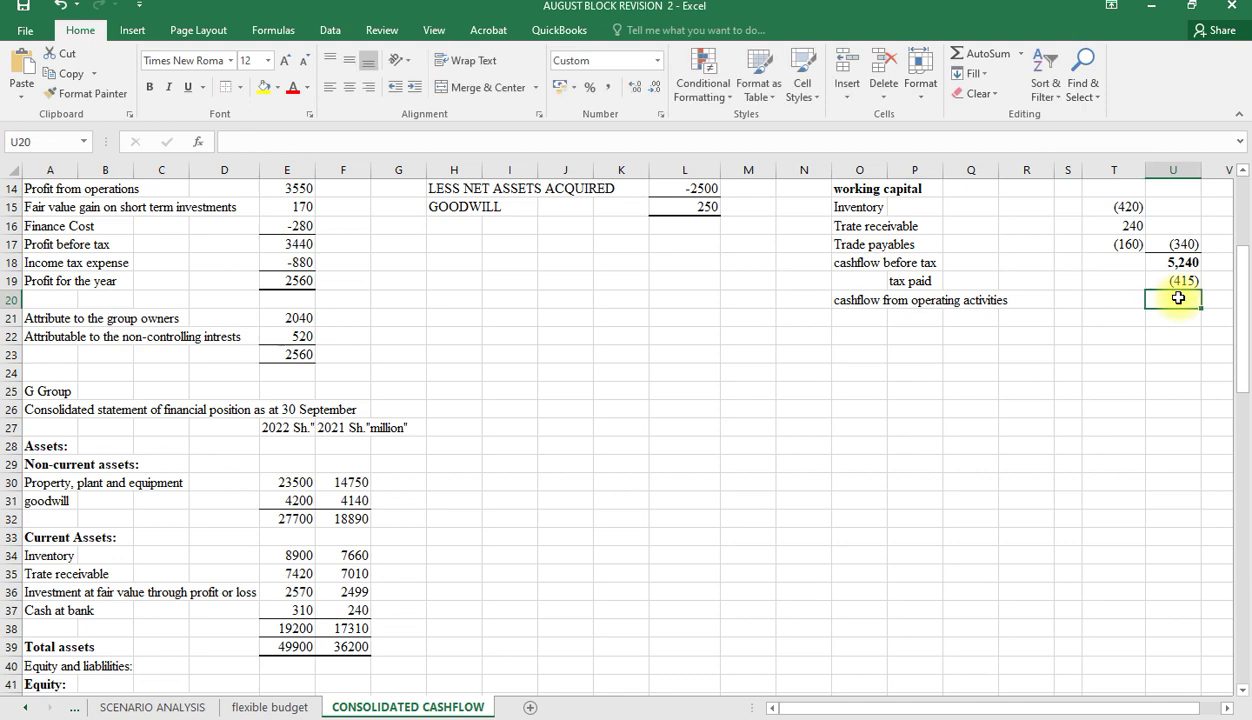
pyautogui.hotkey('alt', '=')
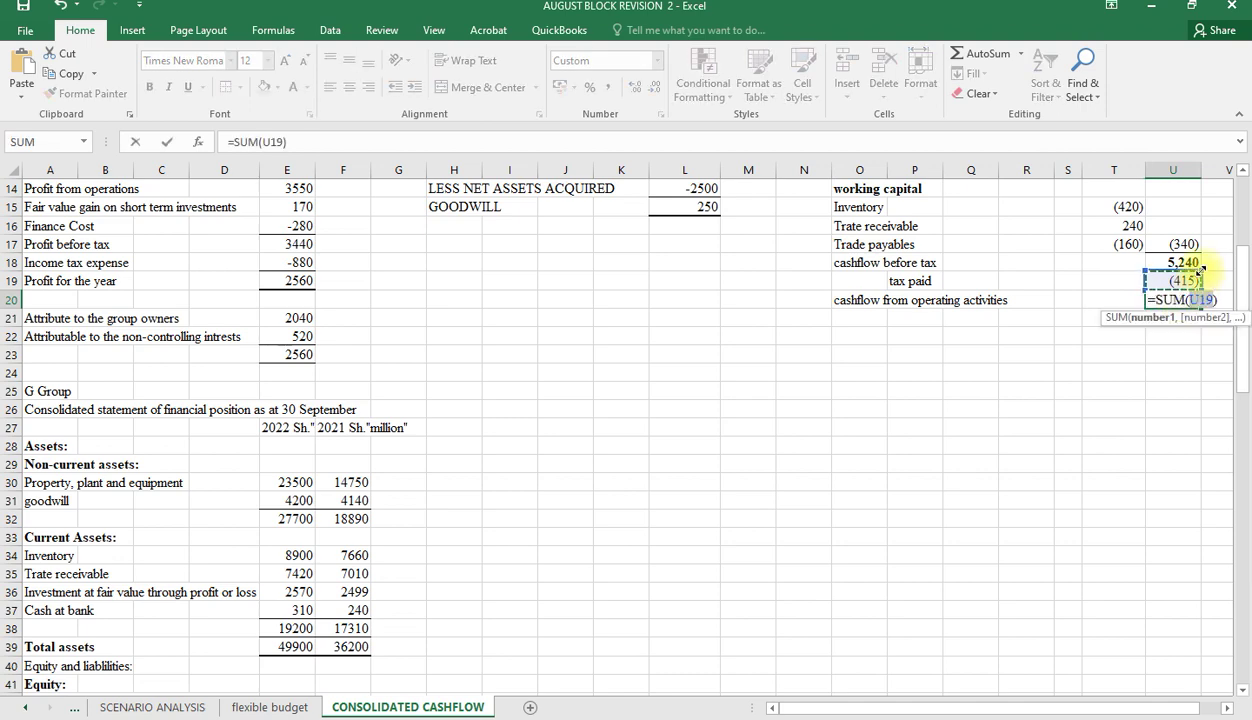
pyautogui.moveTo(1200, 272); pyautogui.dragTo(1203, 261)
pyautogui.press('Return')
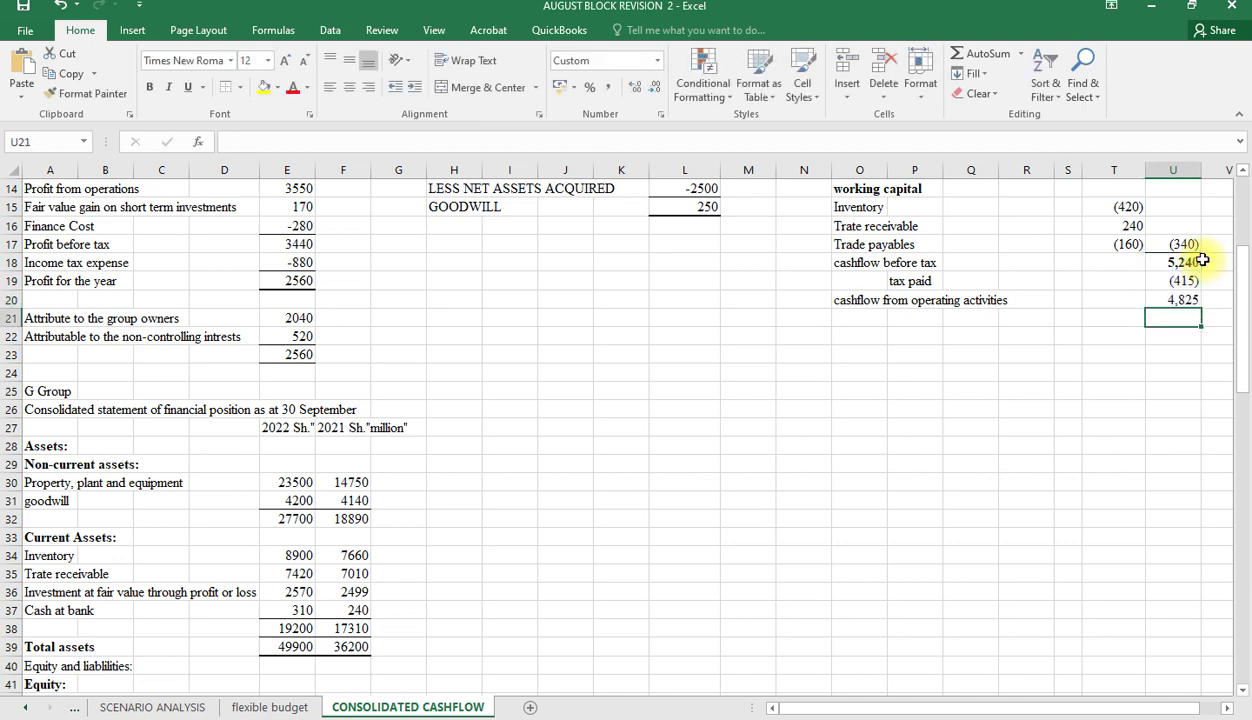
pyautogui.click(1182, 299)
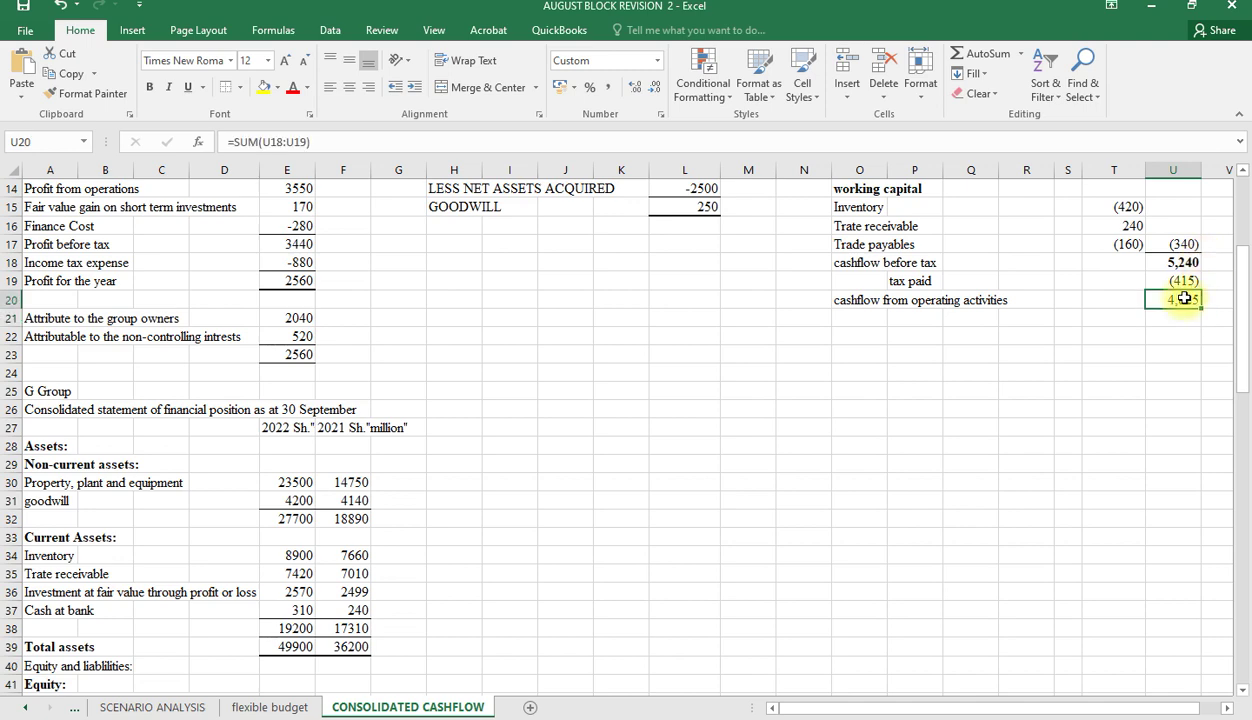
pyautogui.hotkey('ctrl', 'b')
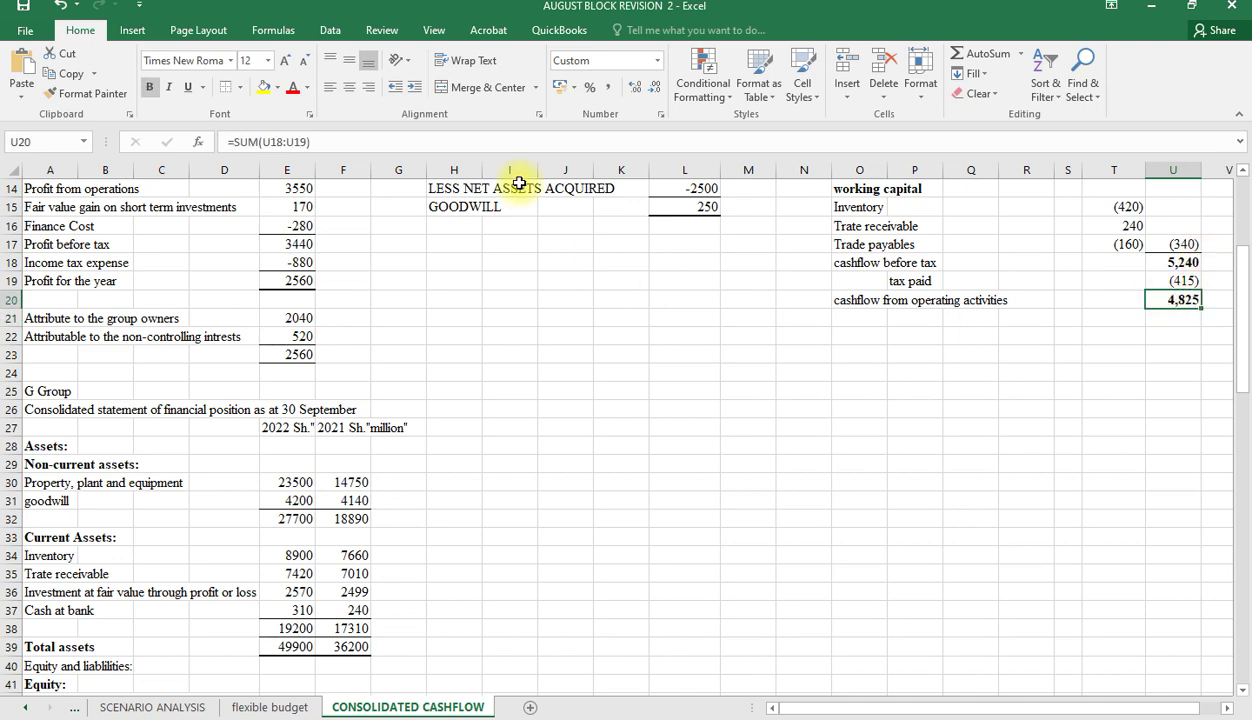
# Step: Add the bold heading "investing activities" in O21
pyautogui.click(848, 317)
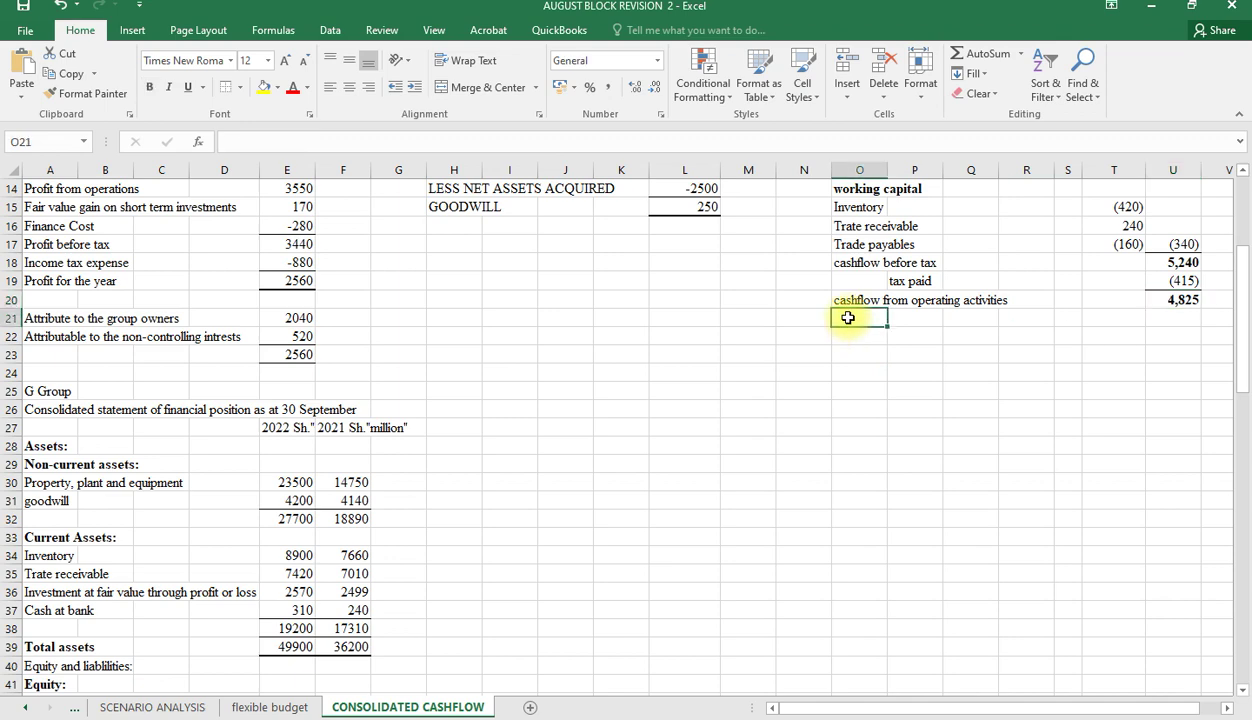
pyautogui.write('investing')
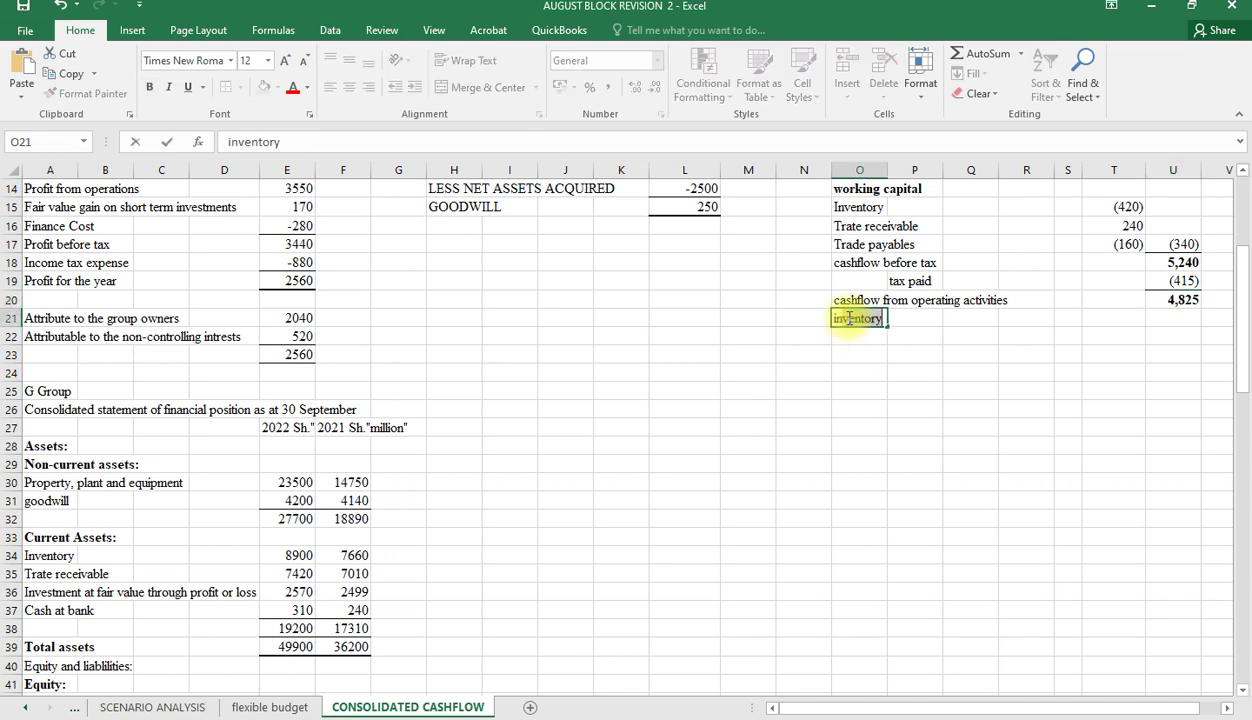
pyautogui.press('BackSpace')
pyautogui.press('BackSpace')
pyautogui.press('BackSpace')
pyautogui.write('ing')
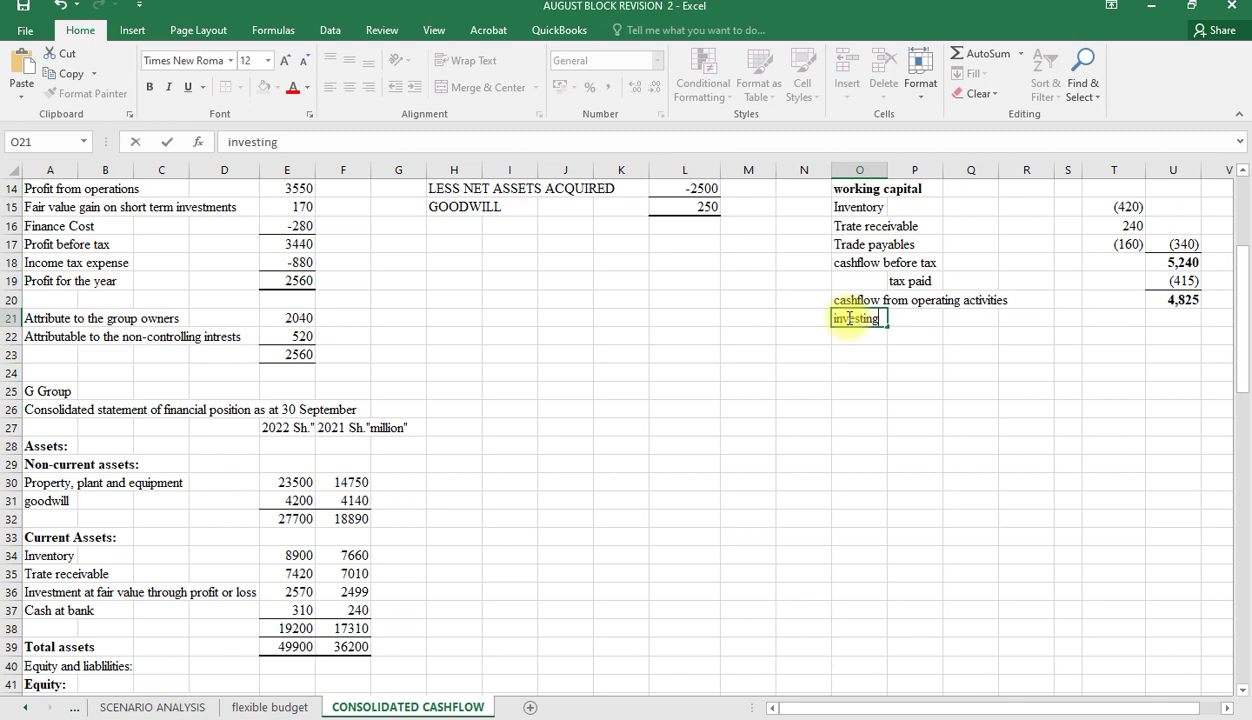
pyautogui.write(' activities')
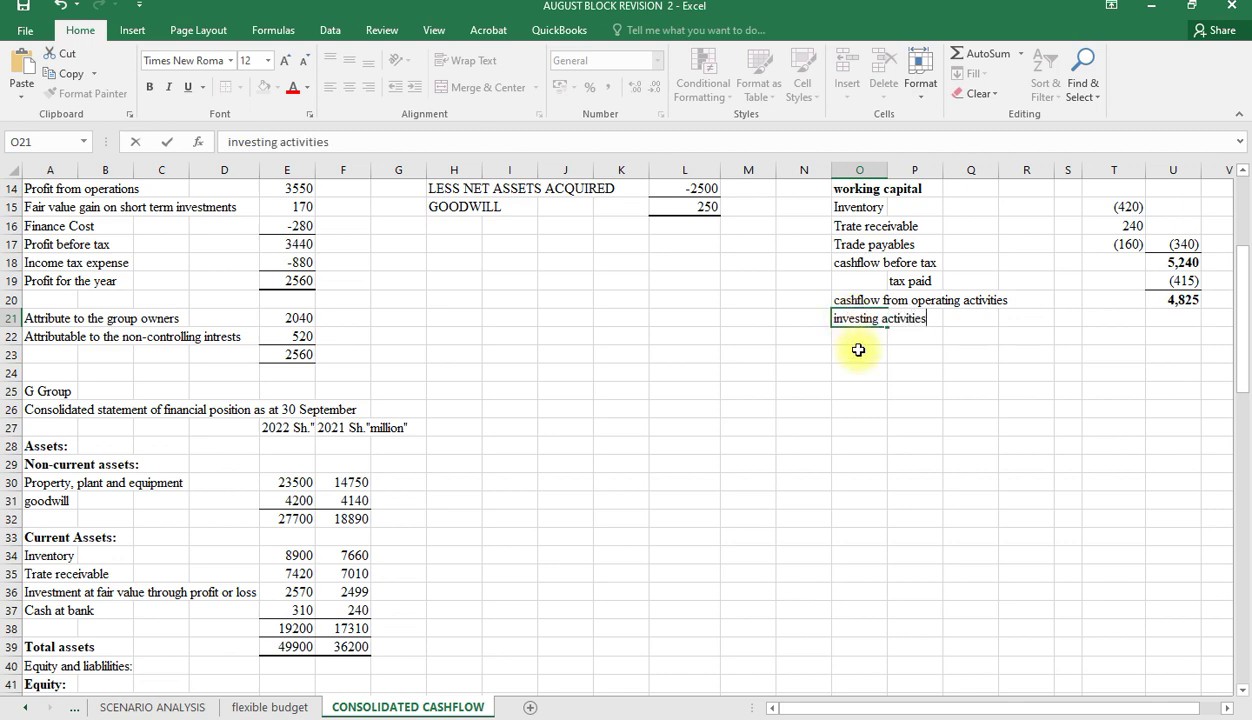
pyautogui.click(858, 349)
pyautogui.click(859, 320)
pyautogui.hotkey('ctrl', 'b')
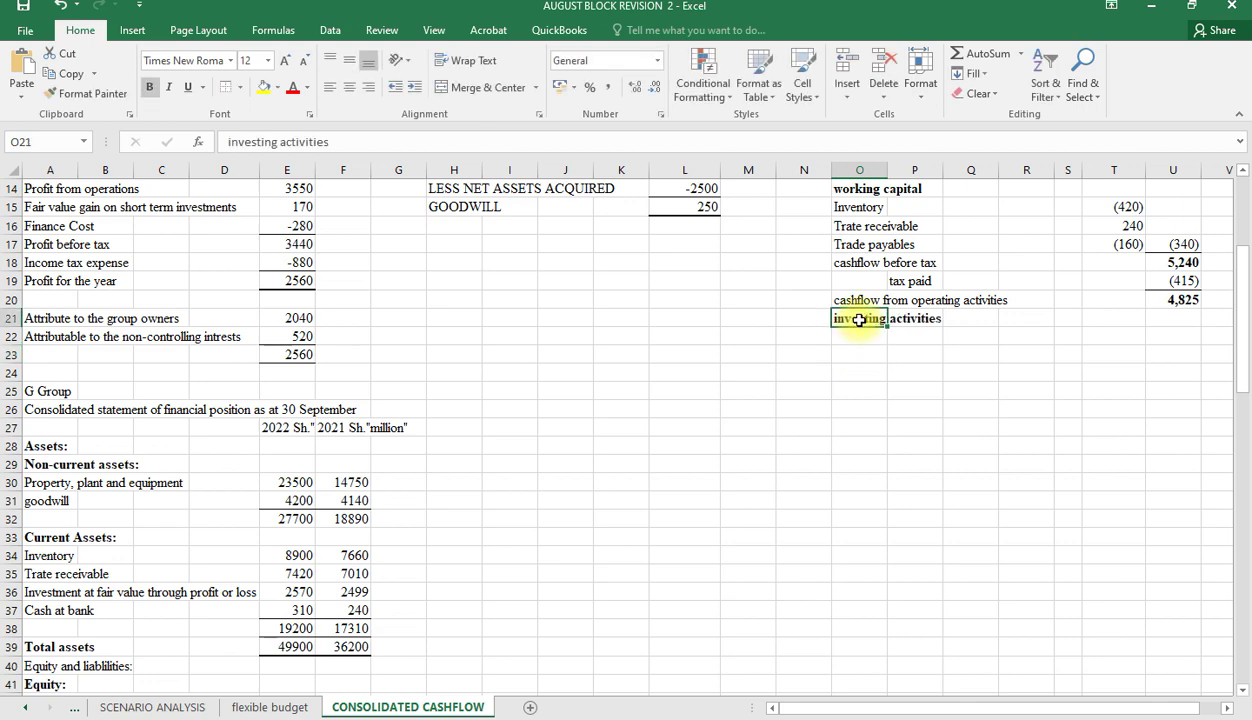
# Step: Enter the label "disposal proceeds on plant" in O22 under the investing activities heading
pyautogui.click(849, 333)
pyautogui.write('depreciation of PPE')
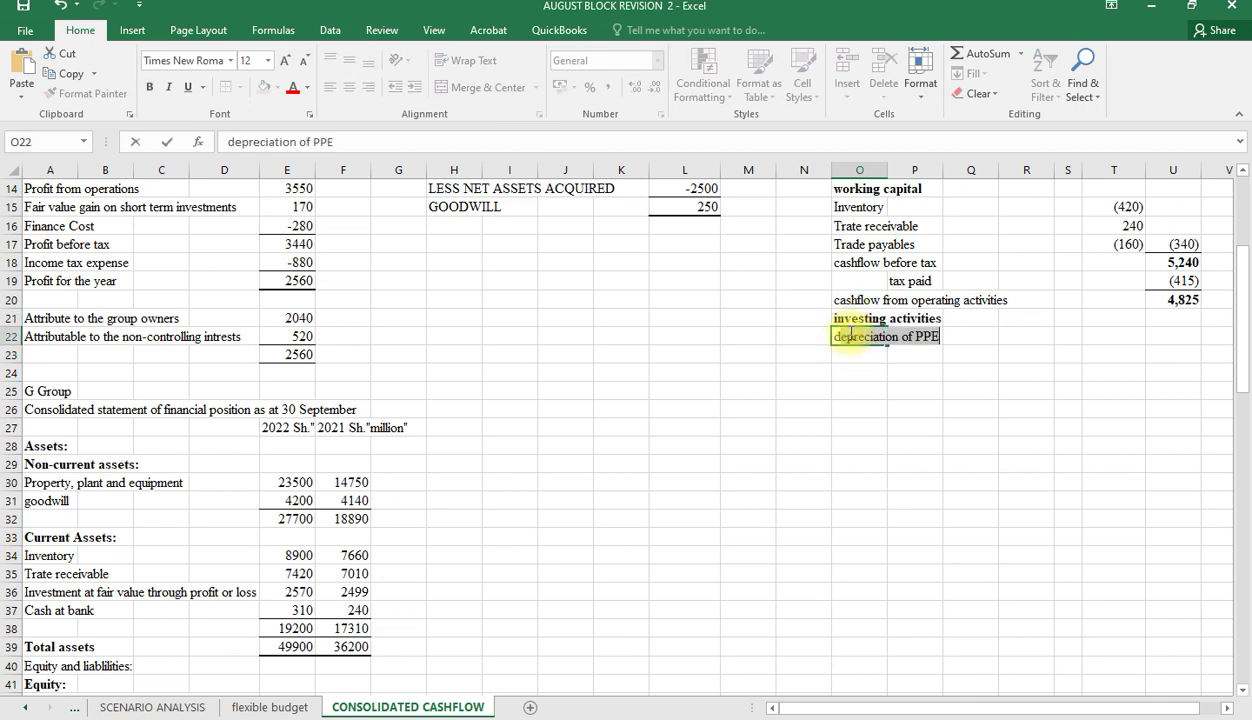
pyautogui.press('BackSpace')
pyautogui.press('BackSpace')
pyautogui.press('BackSpace')
pyautogui.write('ispos')
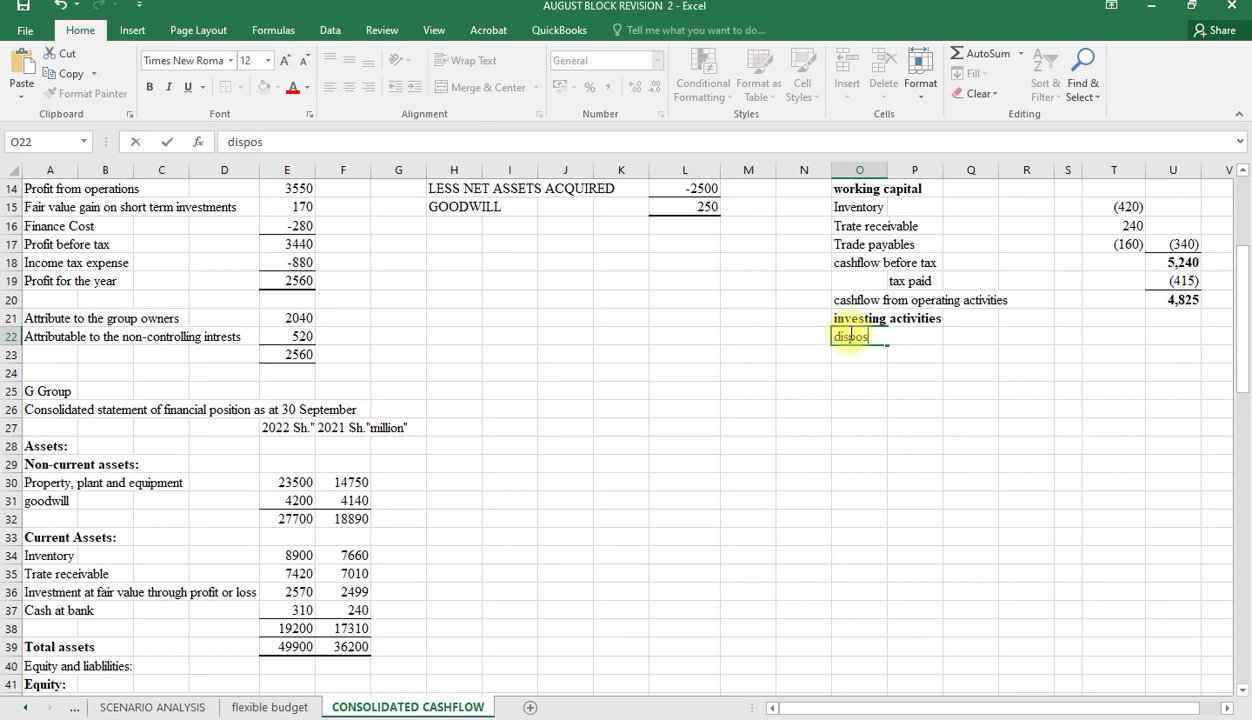
pyautogui.write('al proceeds o')
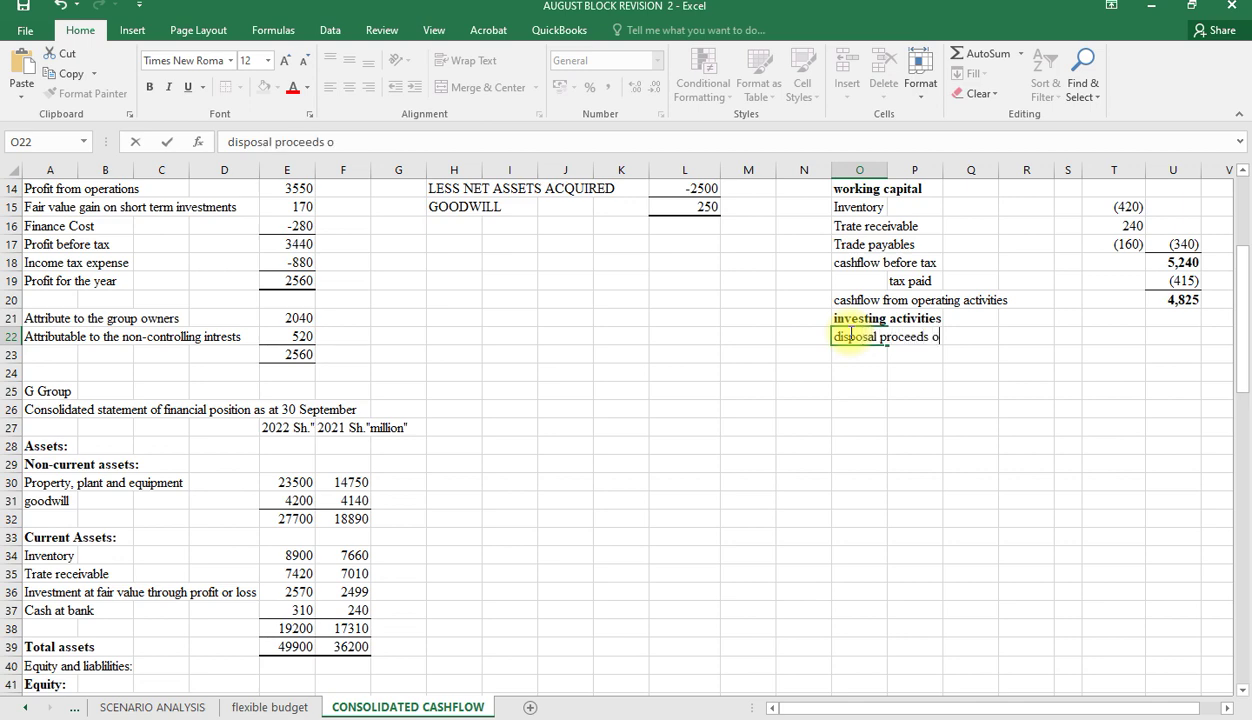
pyautogui.write('n plant')
# Step: Link T22 to the disposal proceeds in L6 of the gain/loss on disposal workings
pyautogui.click(1135, 337)
pyautogui.write('=')
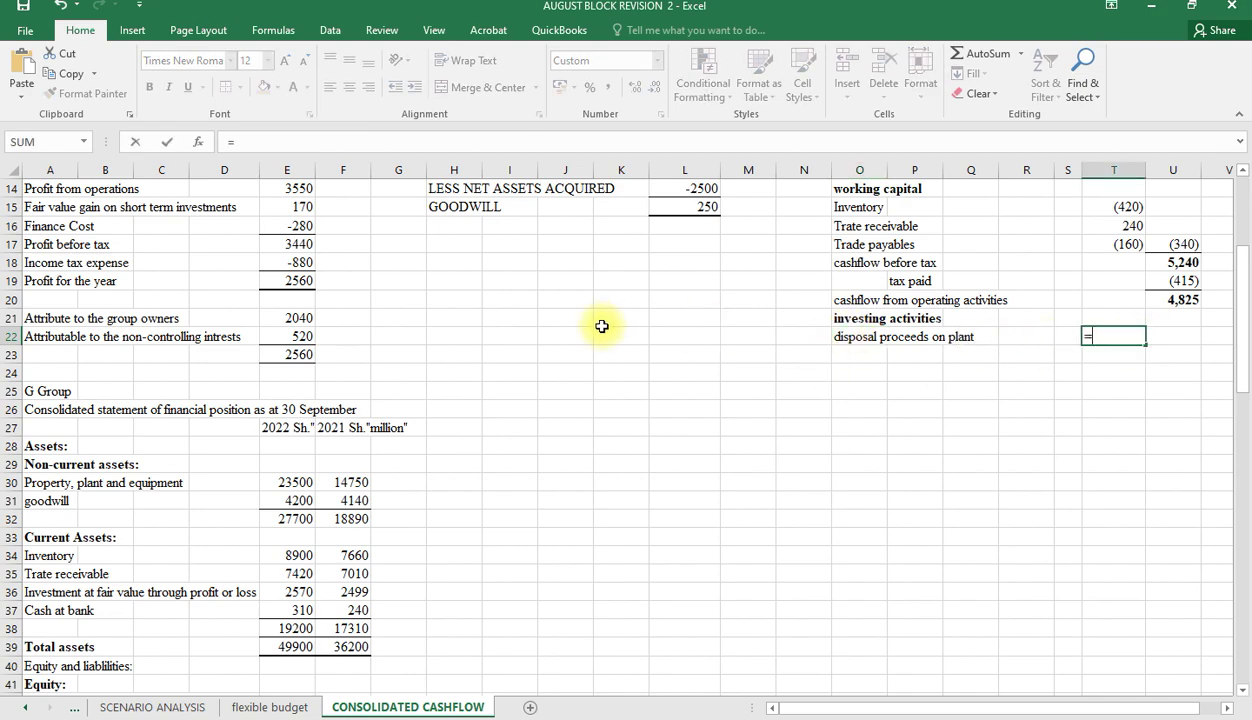
pyautogui.scroll(4, 601, 324)
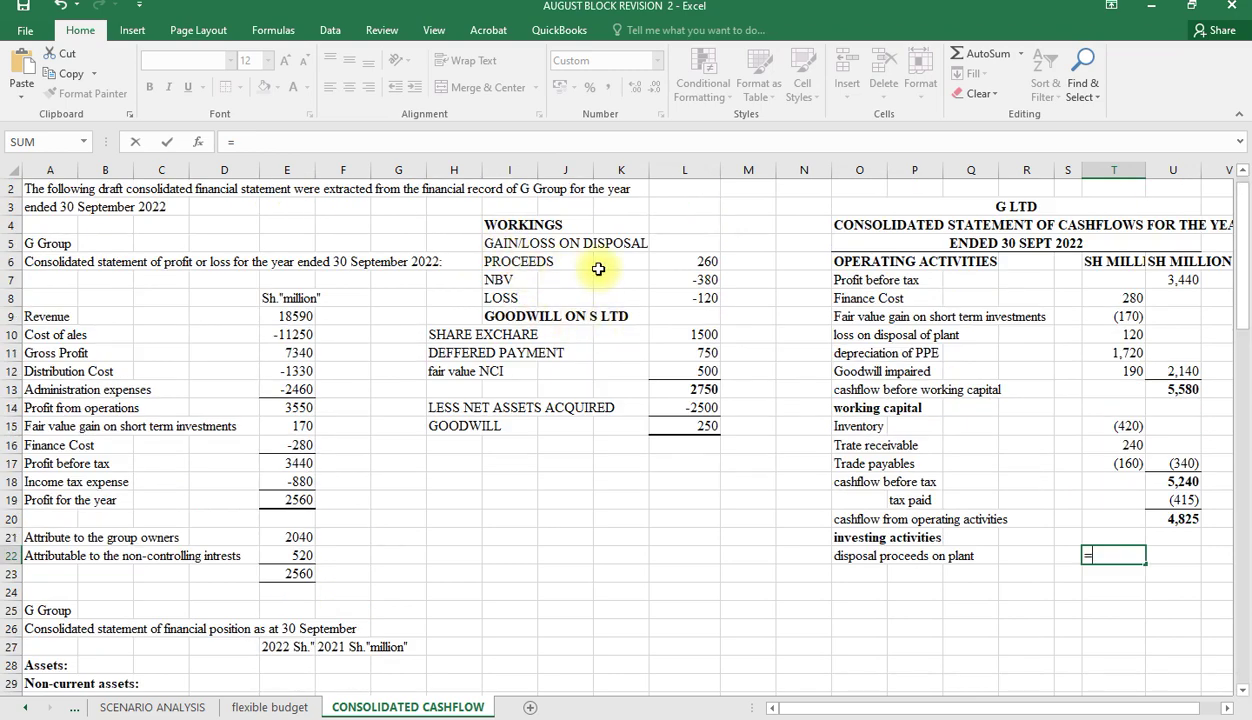
pyautogui.click(703, 262)
pyautogui.press('Return')
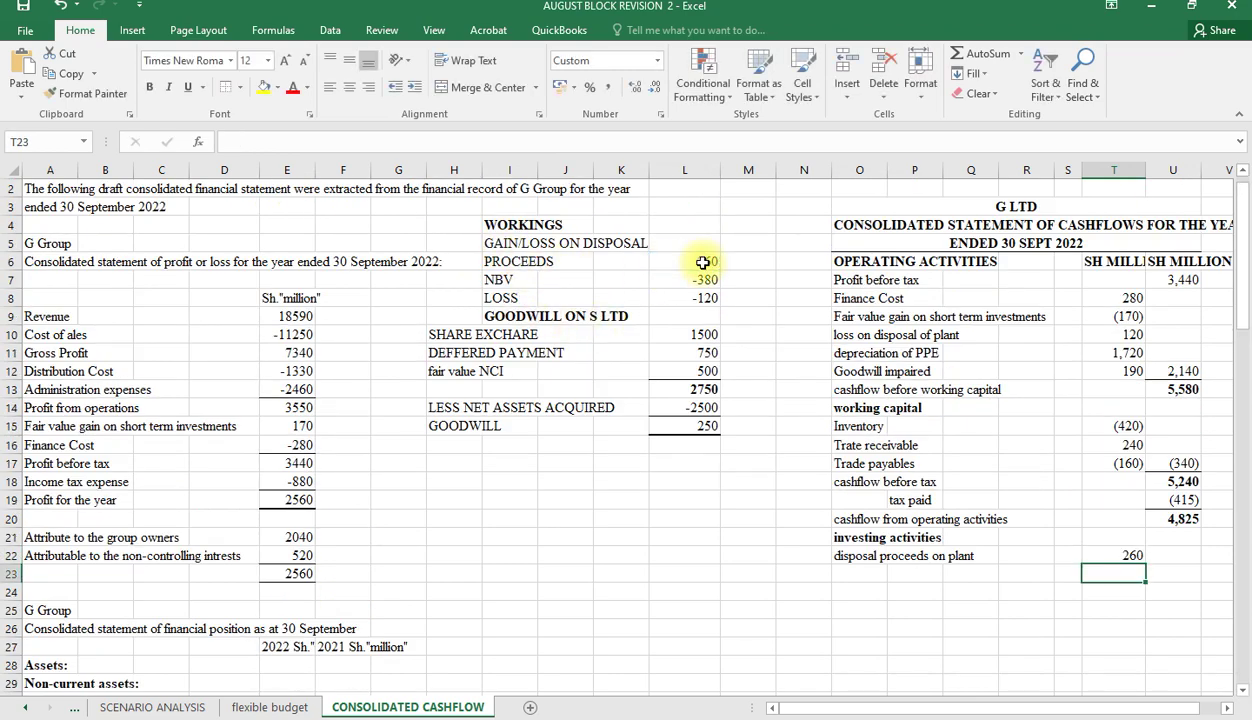
# Step: Link O23 to the "Fair value gain on short term investments" label in O9, below the disposal proceeds line
pyautogui.click(870, 572)
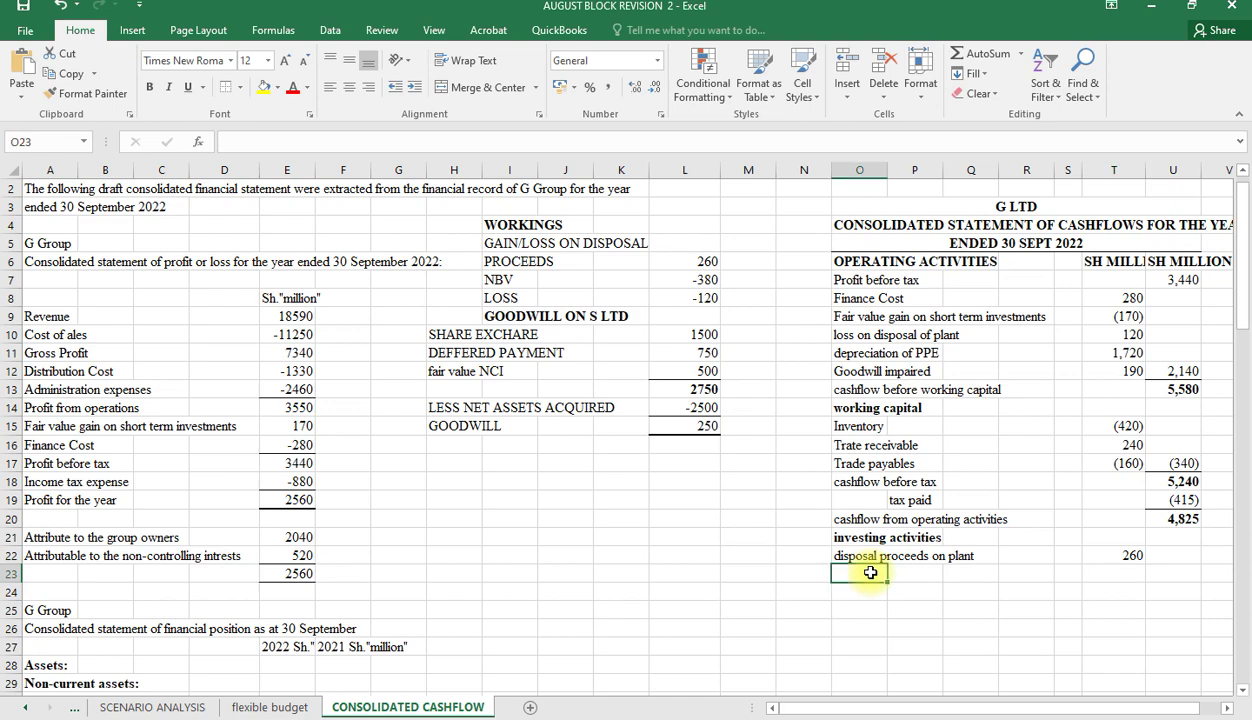
pyautogui.write('=')
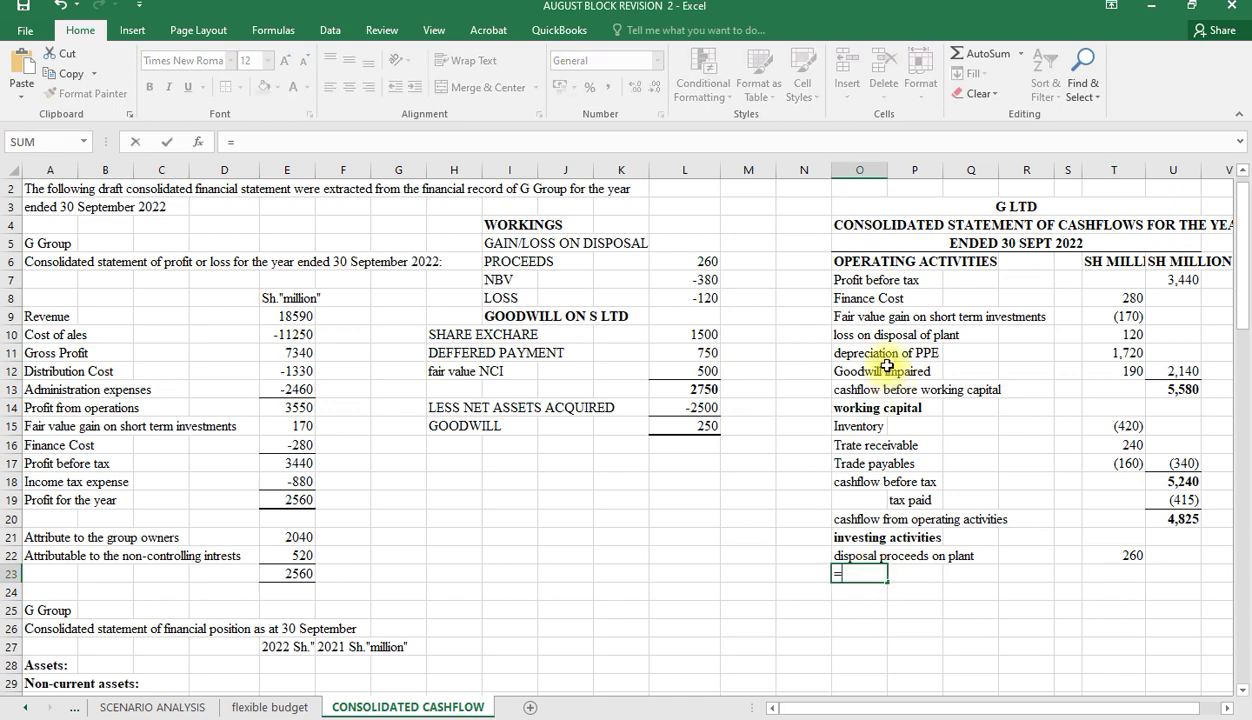
pyautogui.click(855, 316)
pyautogui.press('Return')
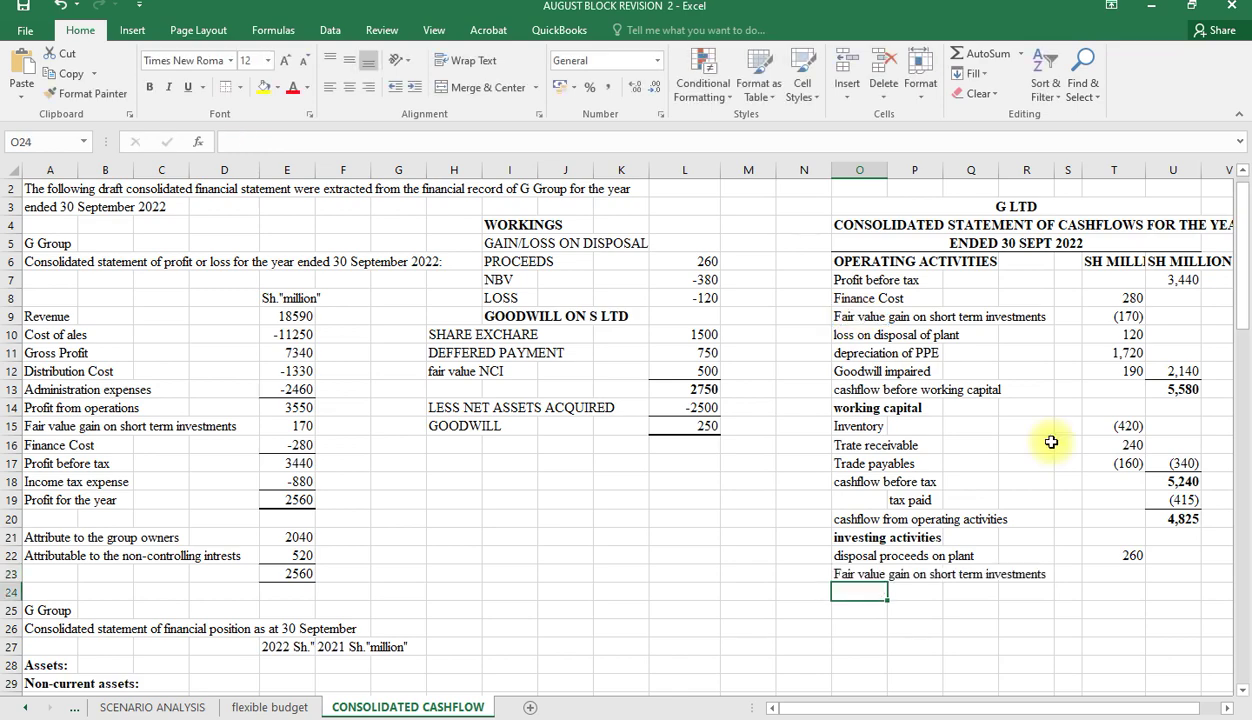
# Step: Enter =-T9 in T23 to bring in the fair value gain with its sign reversed
pyautogui.click(1118, 574)
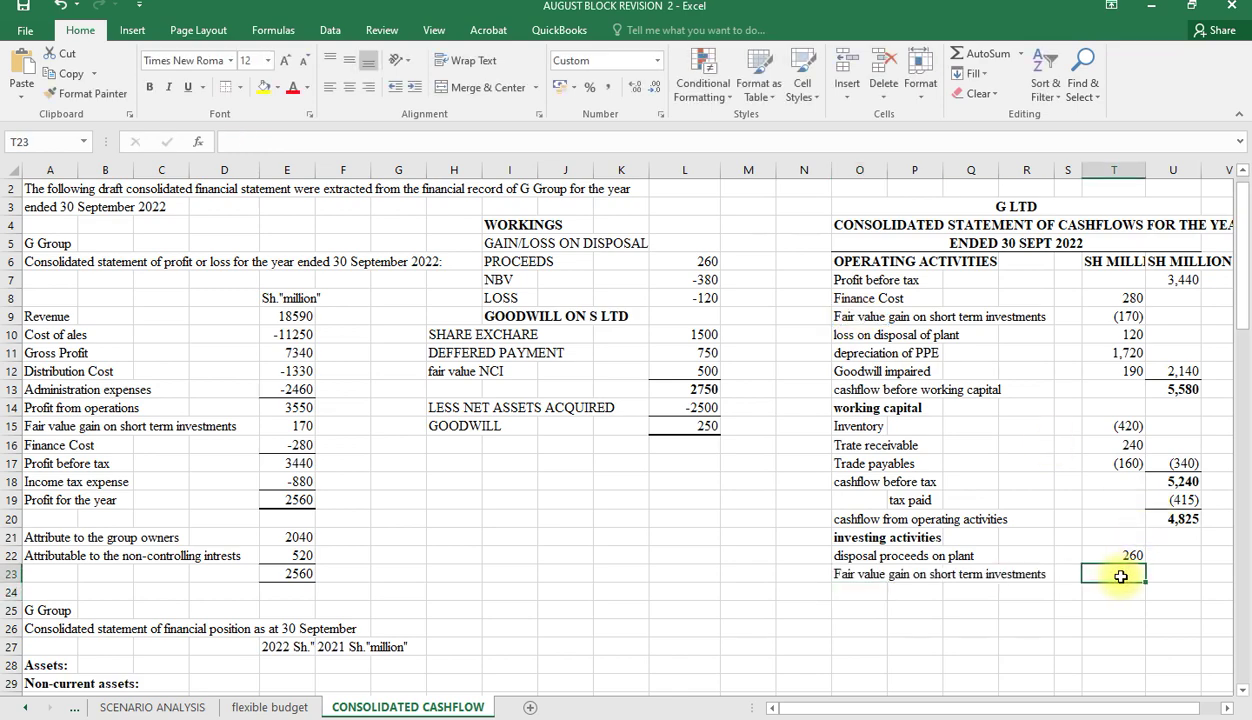
pyautogui.write('=-')
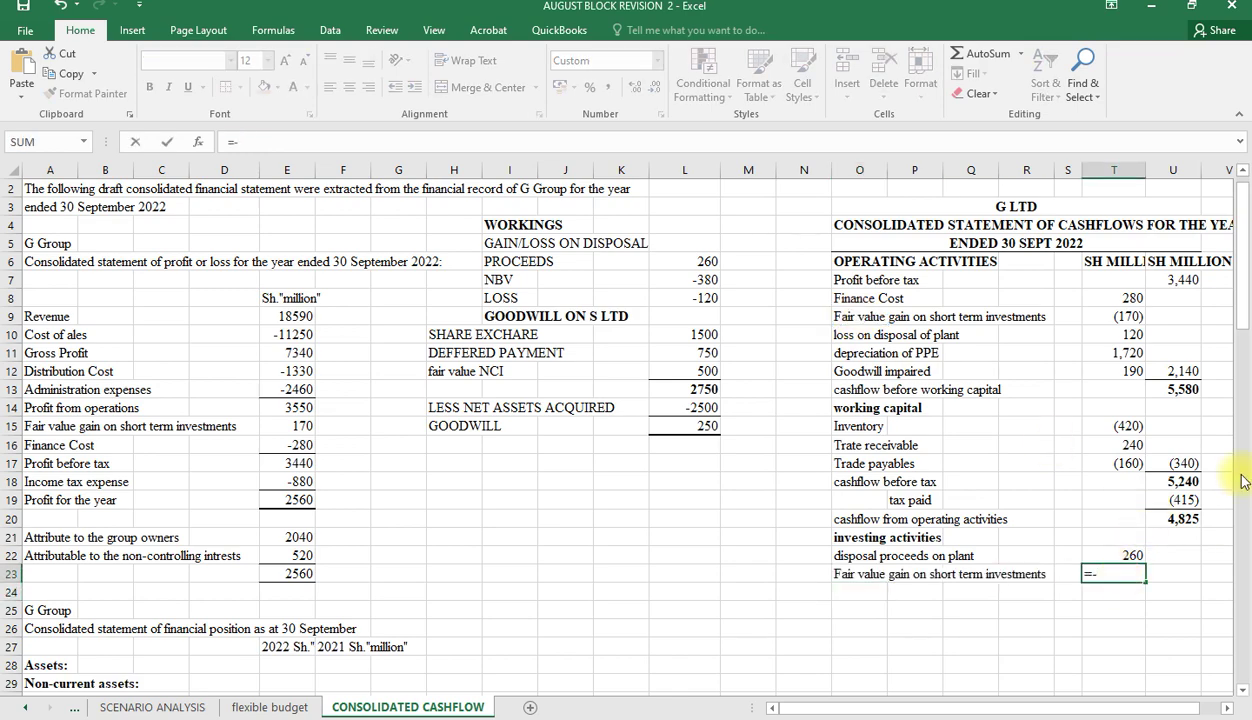
pyautogui.click(1130, 313)
pyautogui.press('Return')
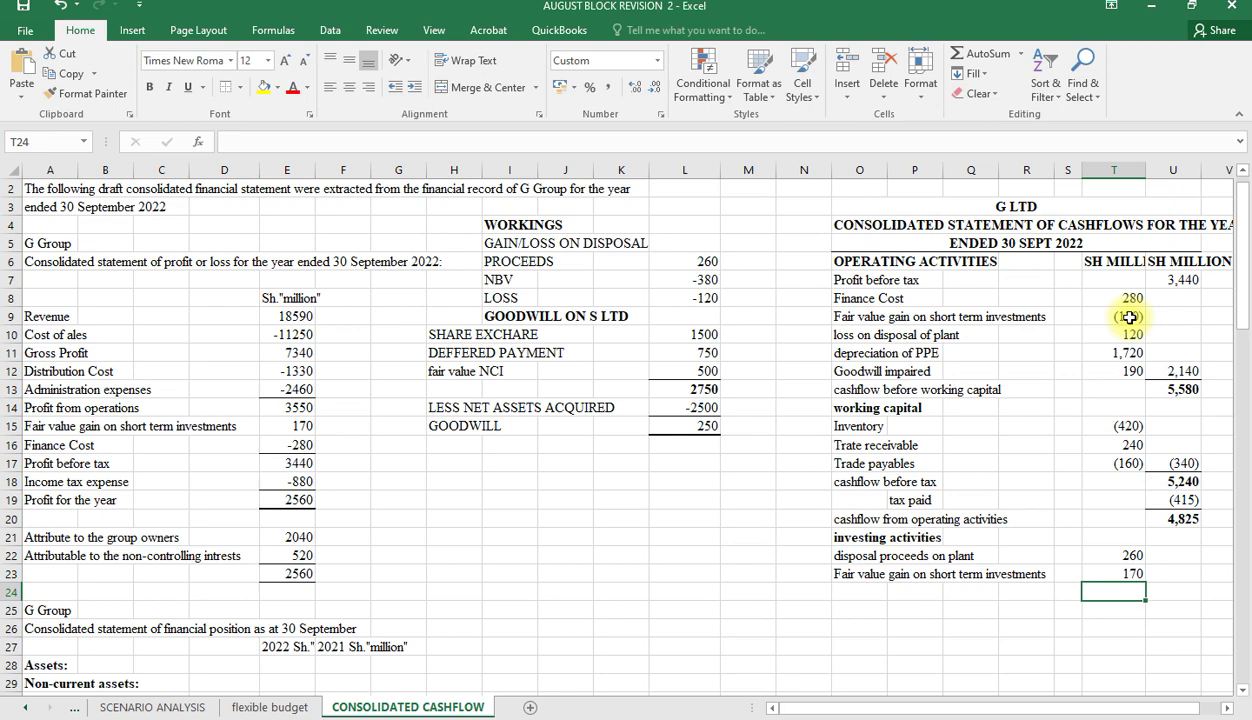
# Step: Enter the label "acquisition of PPE" in O24 under investing activities
pyautogui.click(852, 593)
pyautogui.write('ac')
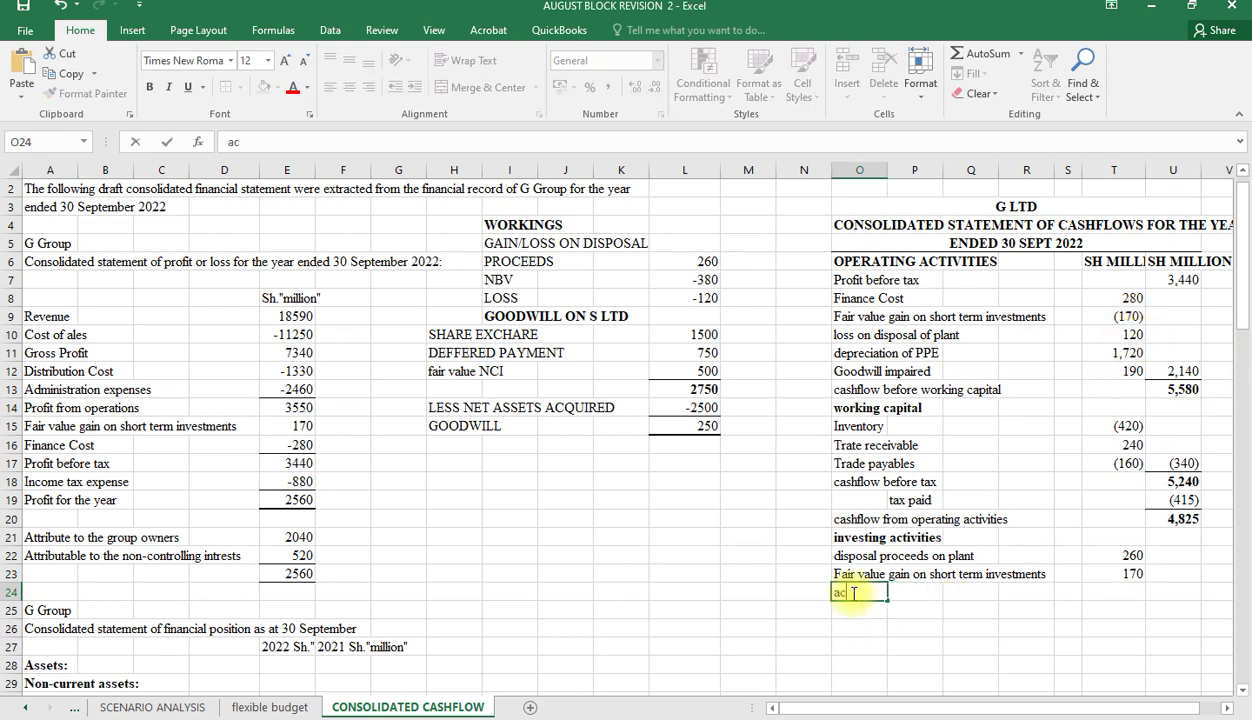
pyautogui.write('quisition o')
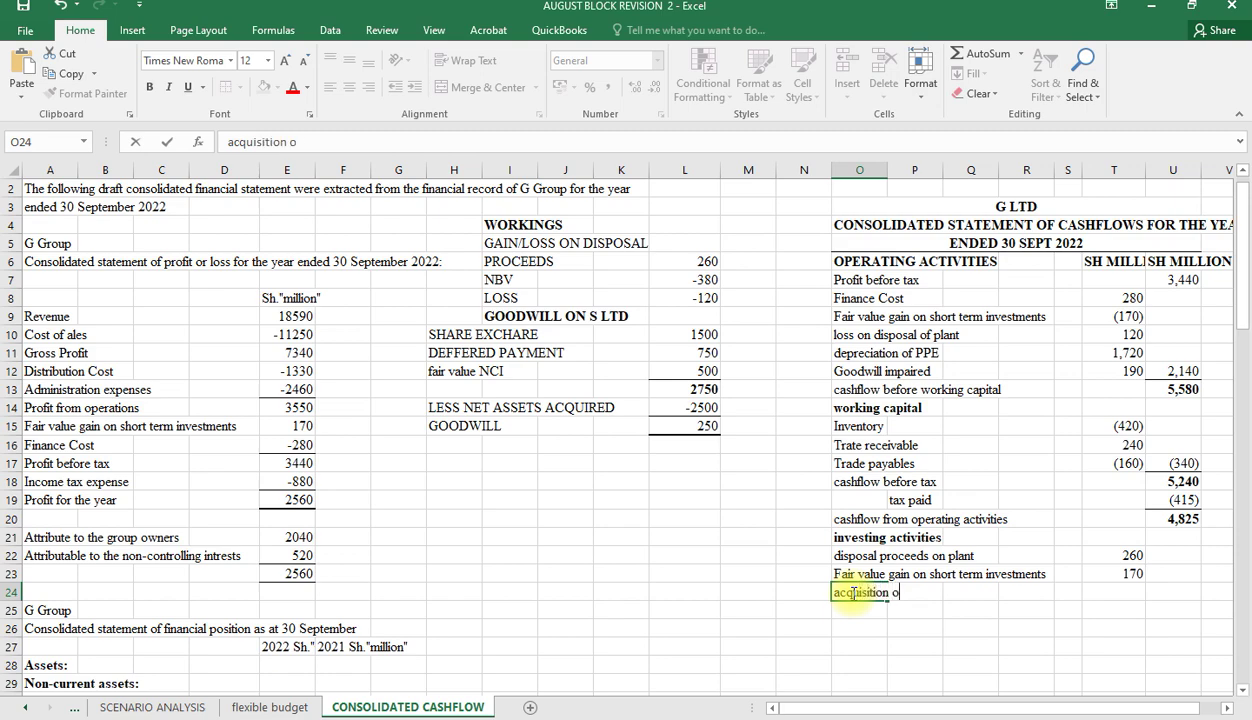
pyautogui.write('f PPE')
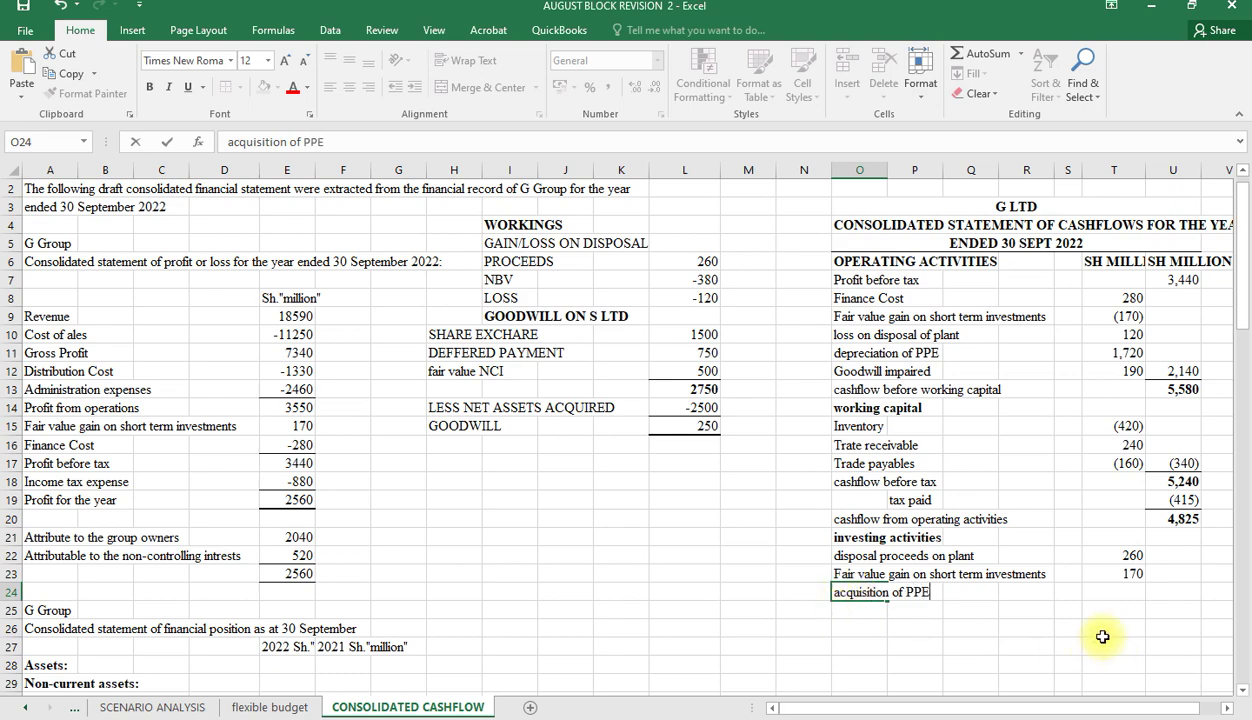
# Step: Calculate the acquisition of PPE in T24 as =F30+E78-750-E30
pyautogui.click(1113, 594)
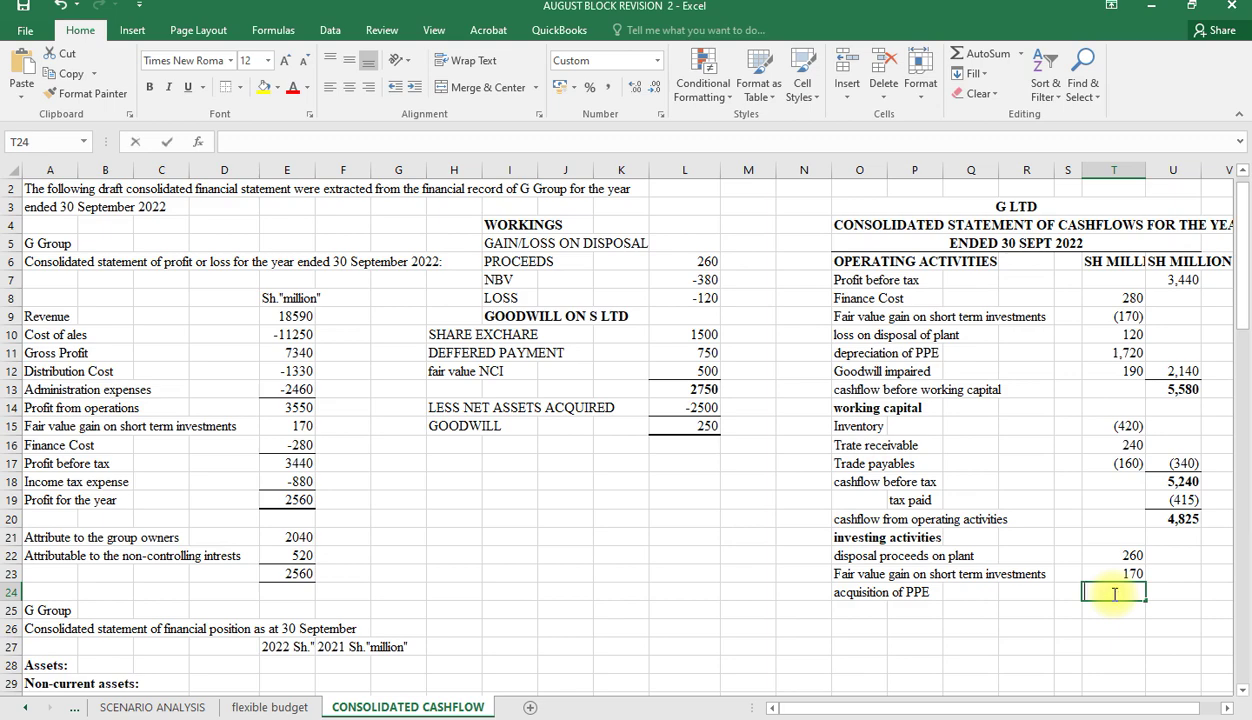
pyautogui.write('=')
pyautogui.scroll(-6, 547, 617)
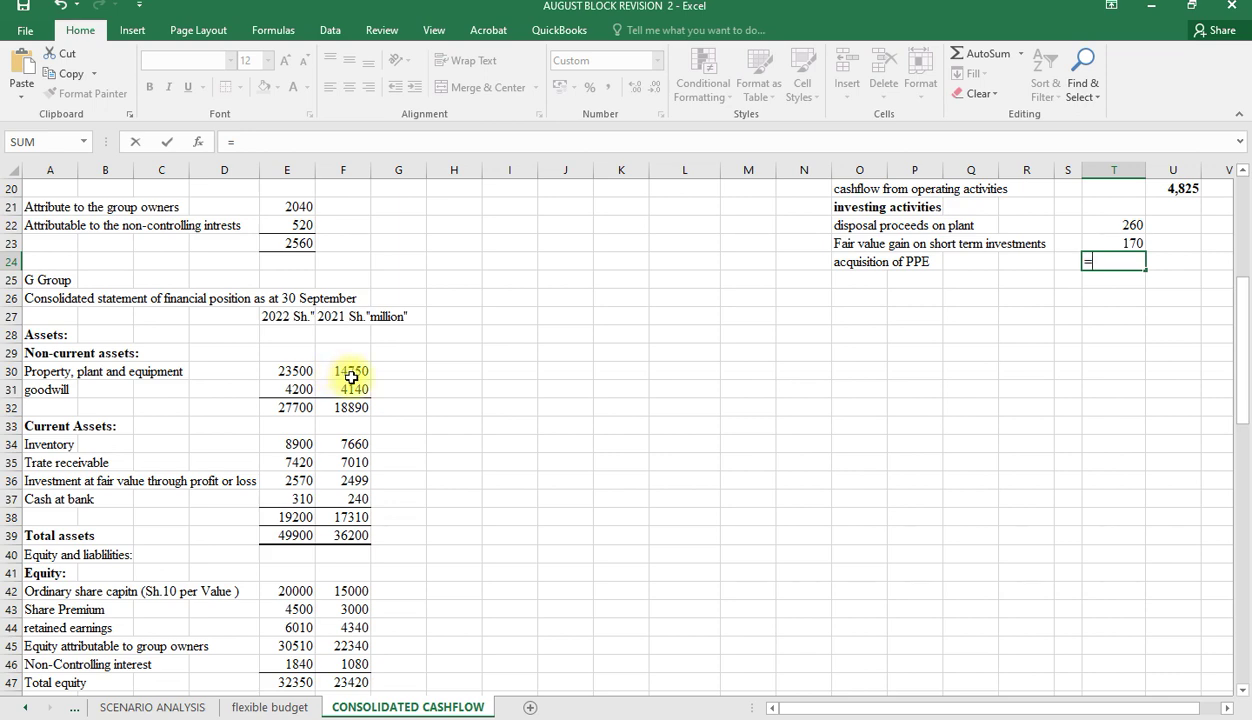
pyautogui.click(347, 371)
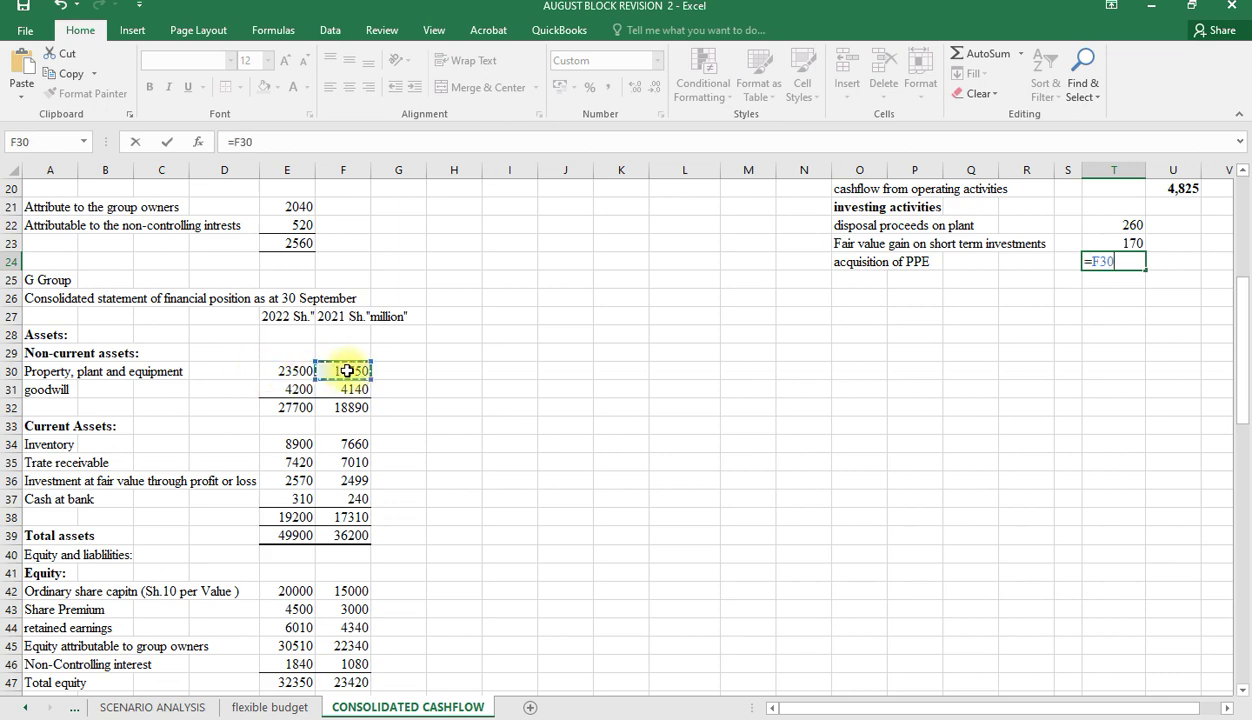
pyautogui.write('+')
pyautogui.scroll(-7, 355, 430)
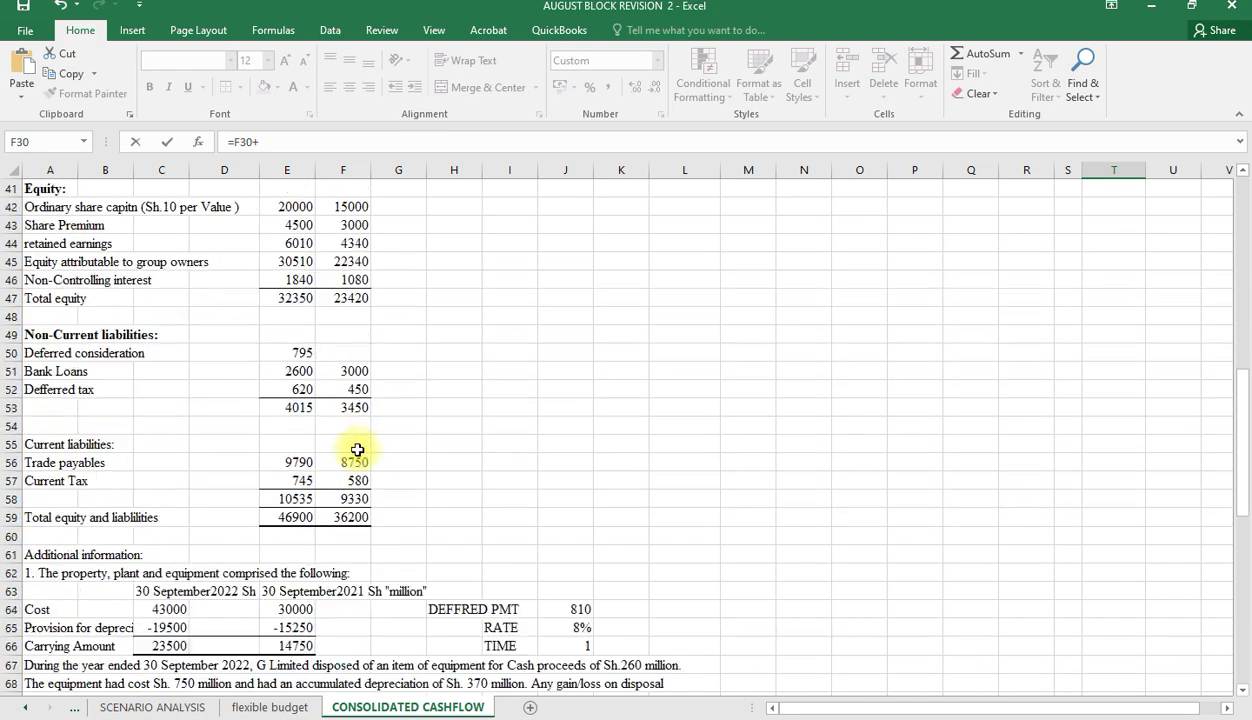
pyautogui.scroll(-7, 357, 450)
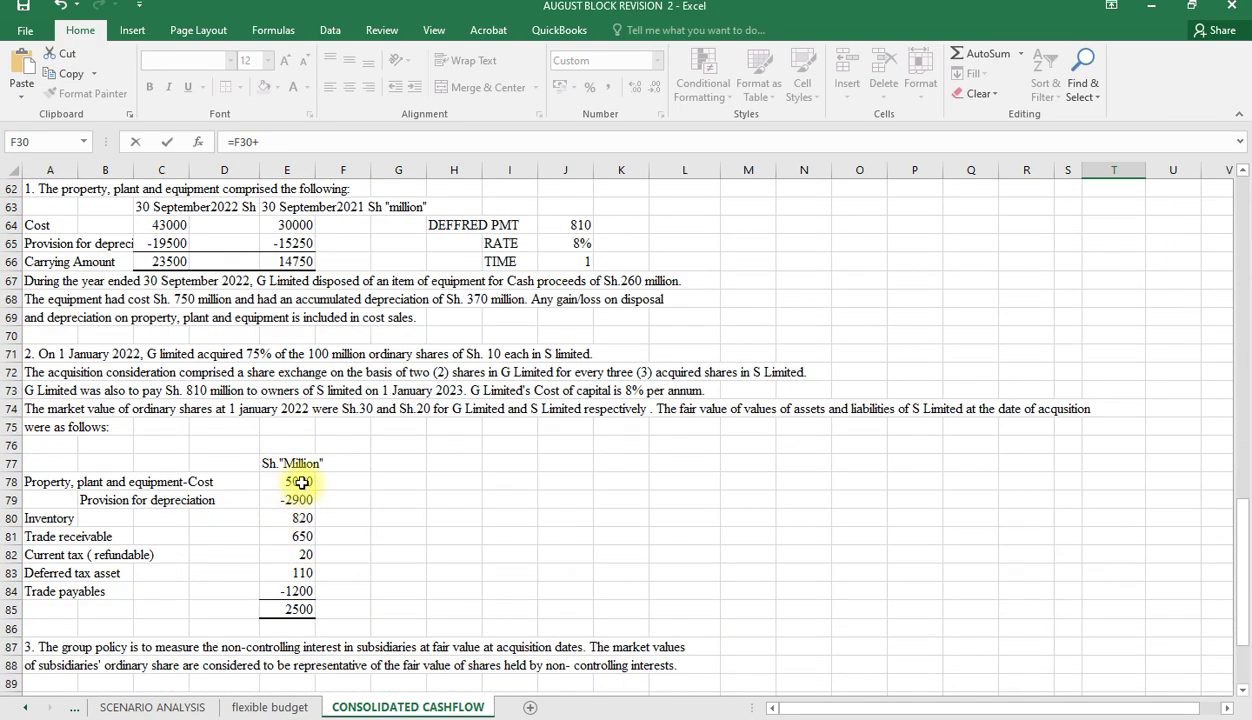
pyautogui.click(301, 483)
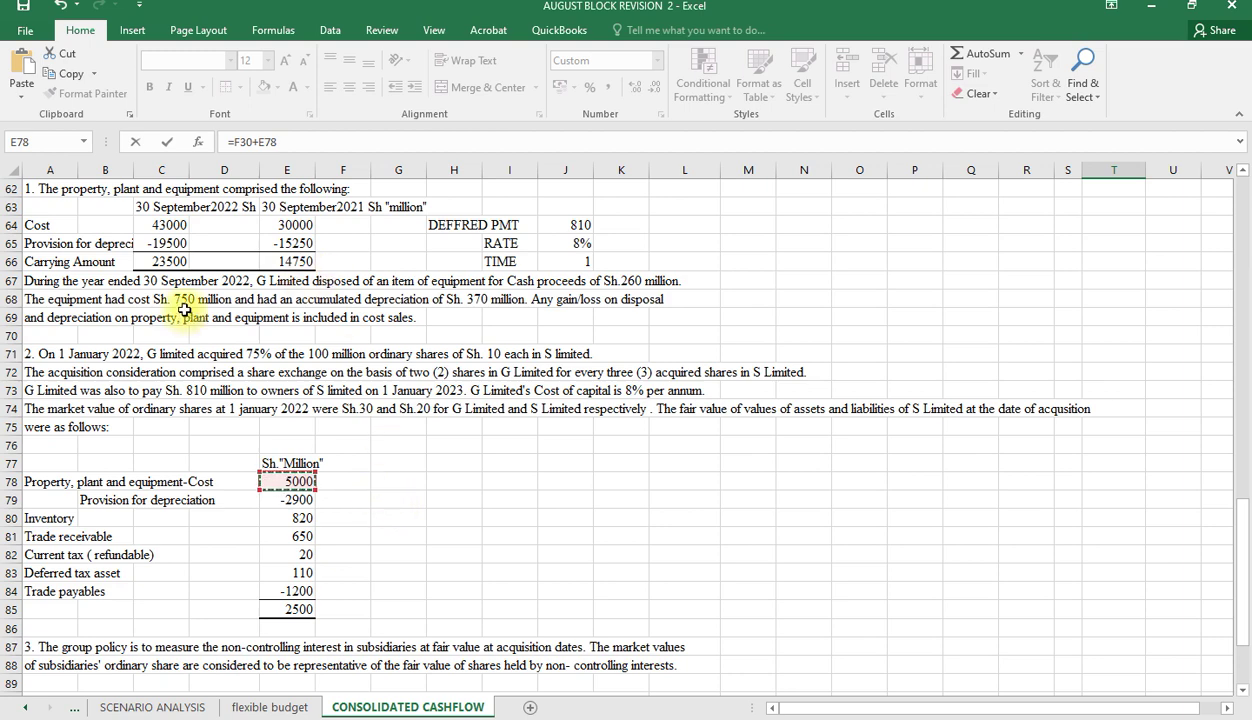
pyautogui.scroll(13, 358, 437)
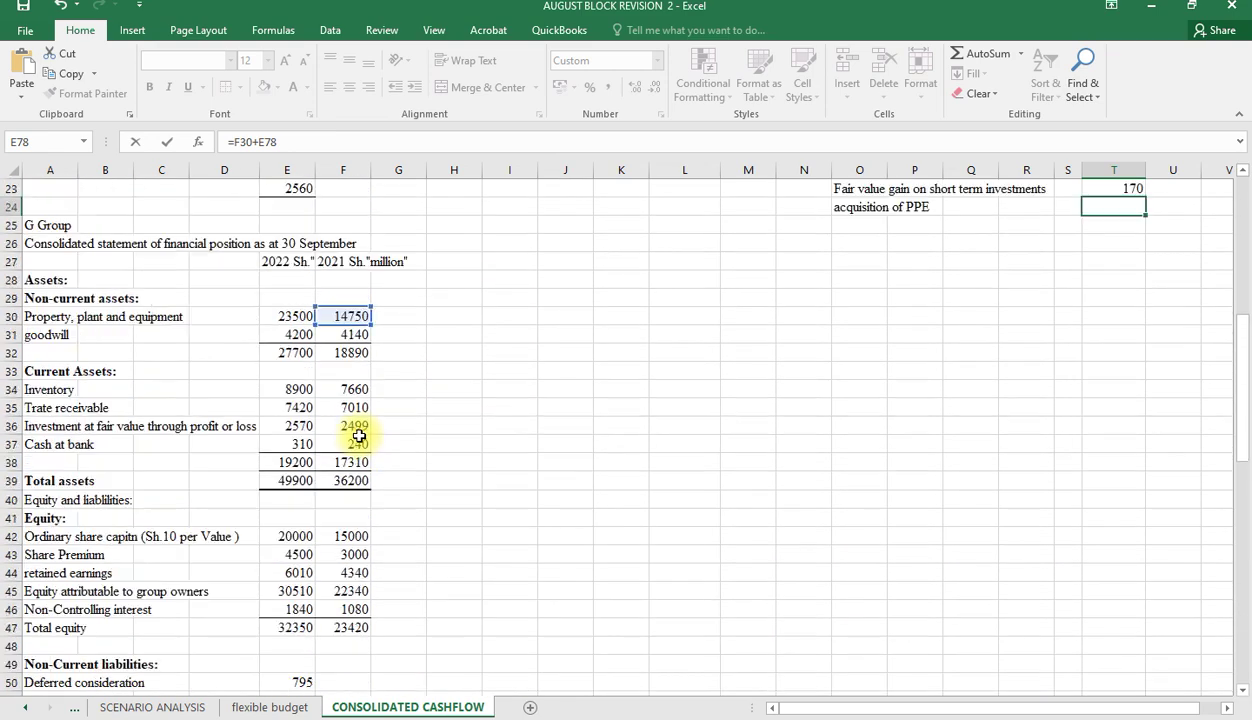
pyautogui.scroll(5, 358, 437)
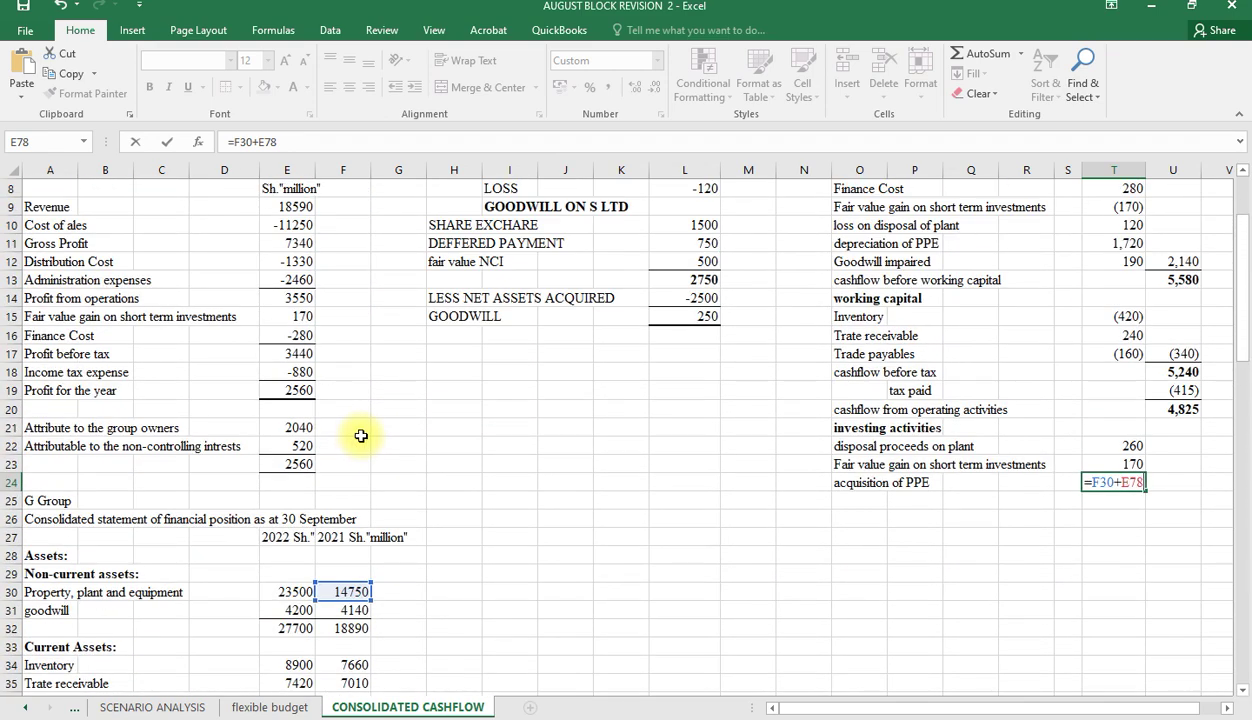
pyautogui.write('-750-')
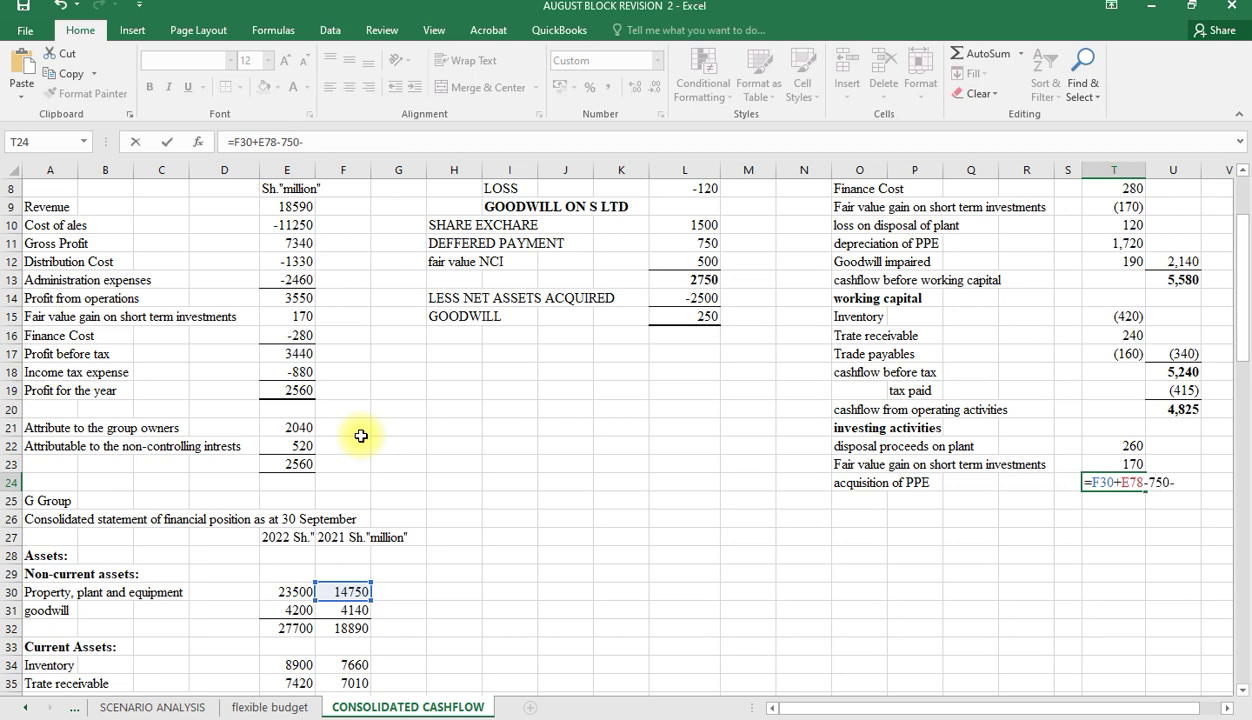
pyautogui.click(288, 592)
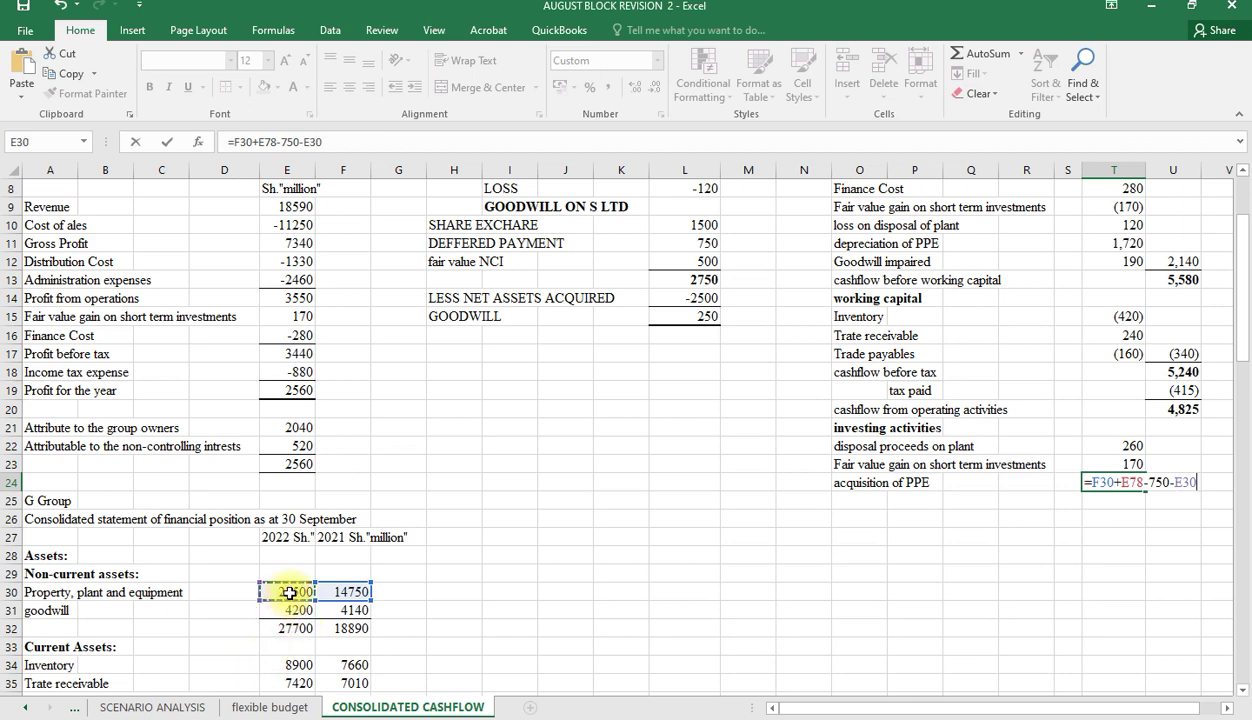
pyautogui.press('Return')
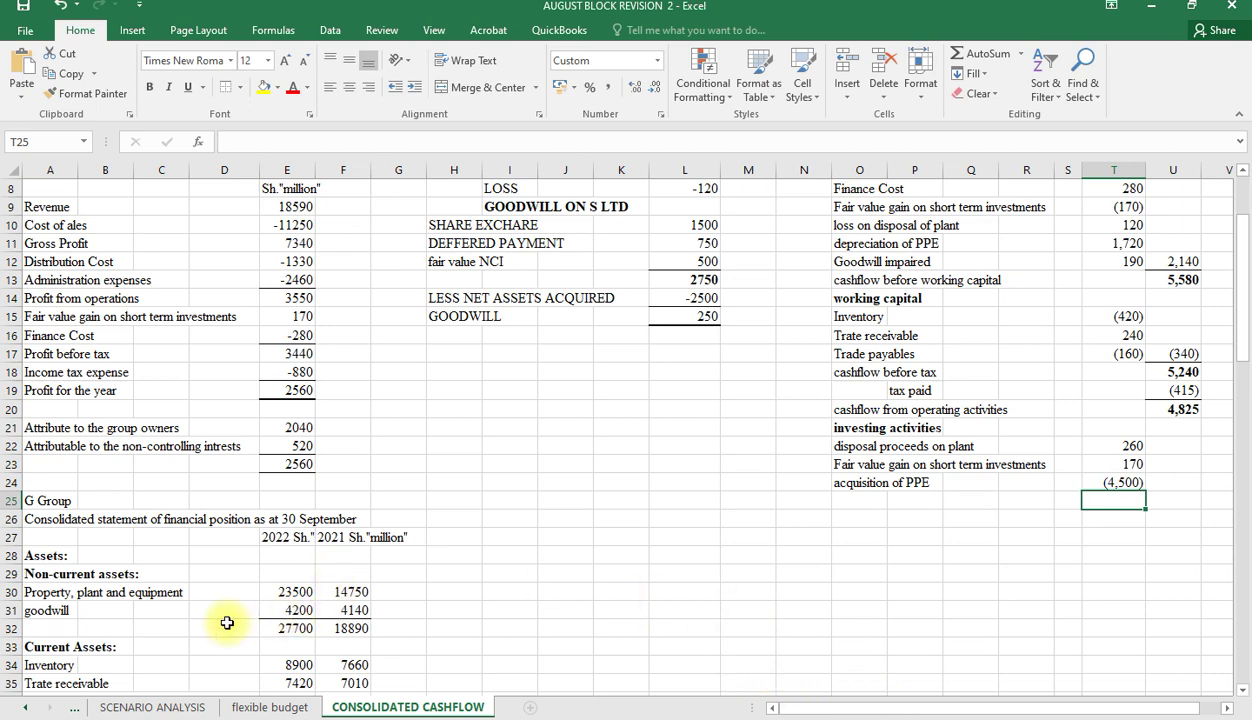
# Step: Review the statement of financial position and the additional information on PPE and the S Limited acquisition against the acquisition of PPE figure
pyautogui.scroll(-6, 227, 623)
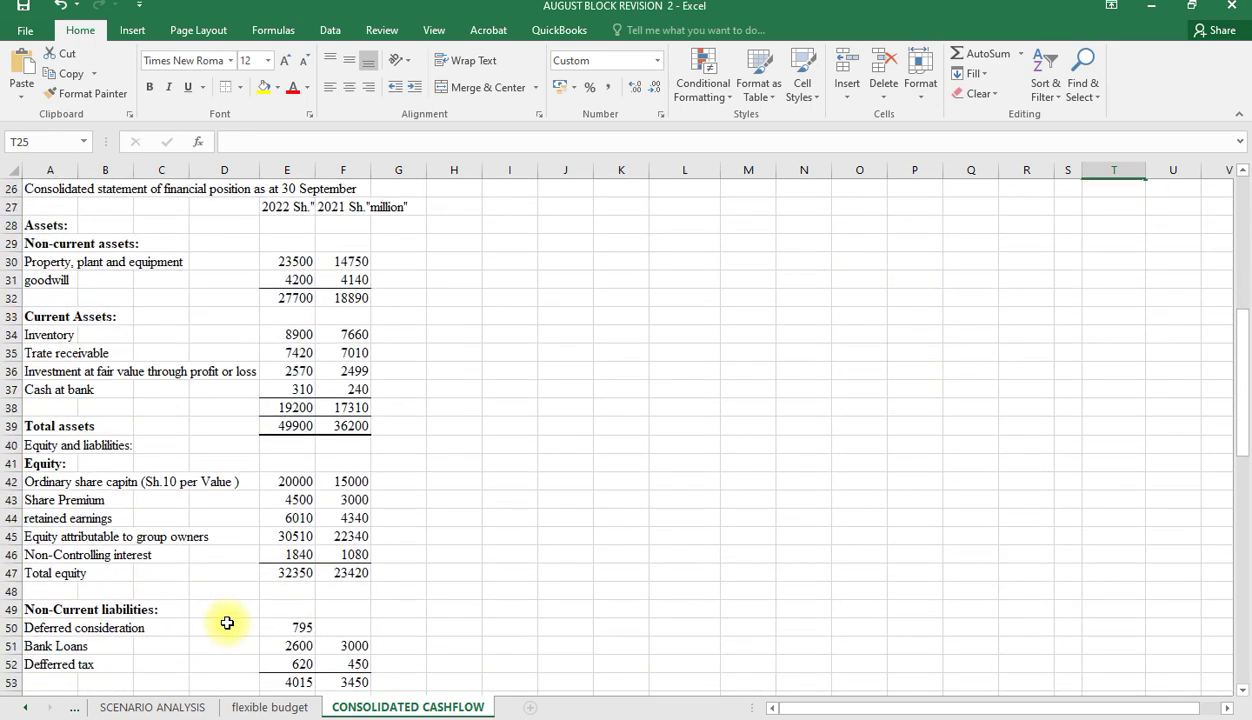
pyautogui.scroll(-3, 227, 623)
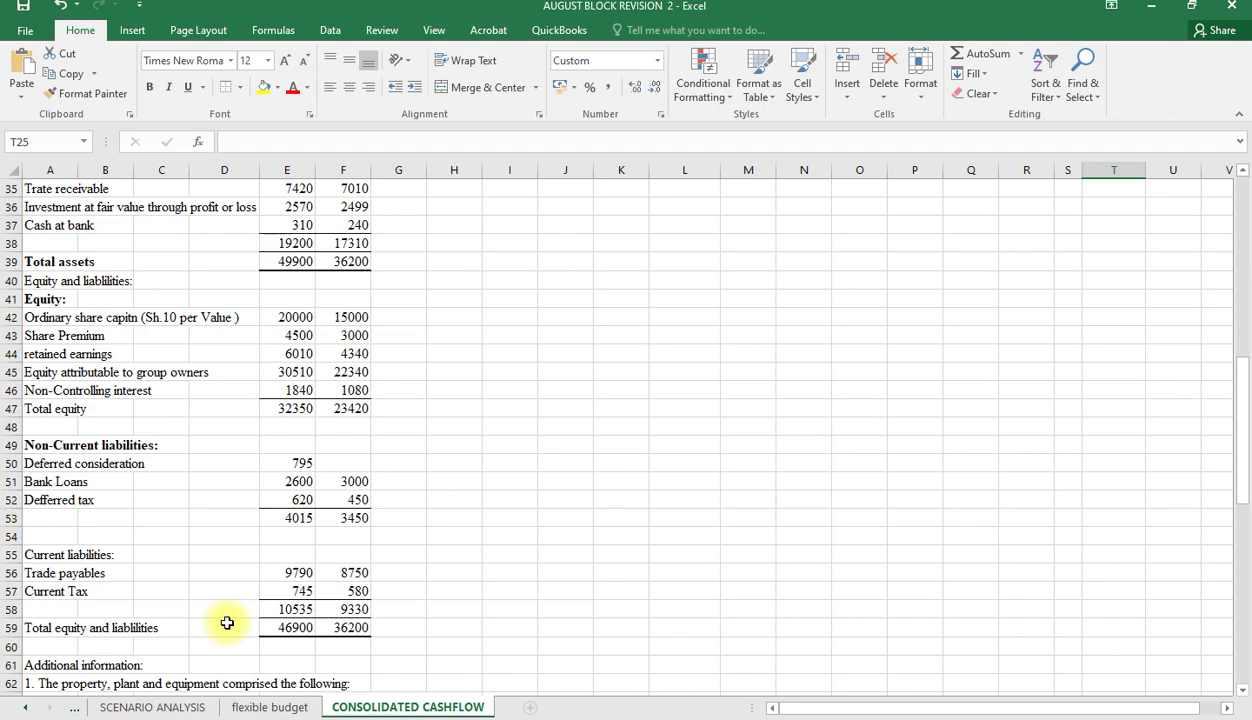
pyautogui.scroll(-4, 227, 623)
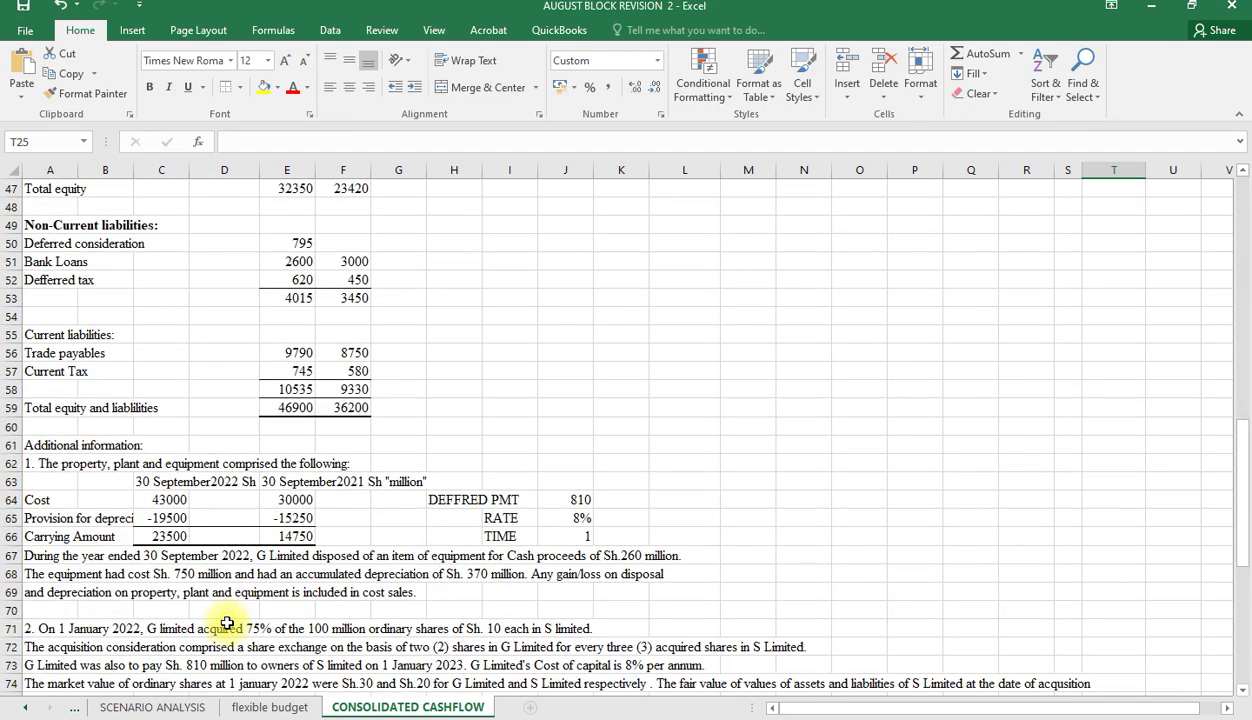
pyautogui.scroll(-1, 227, 623)
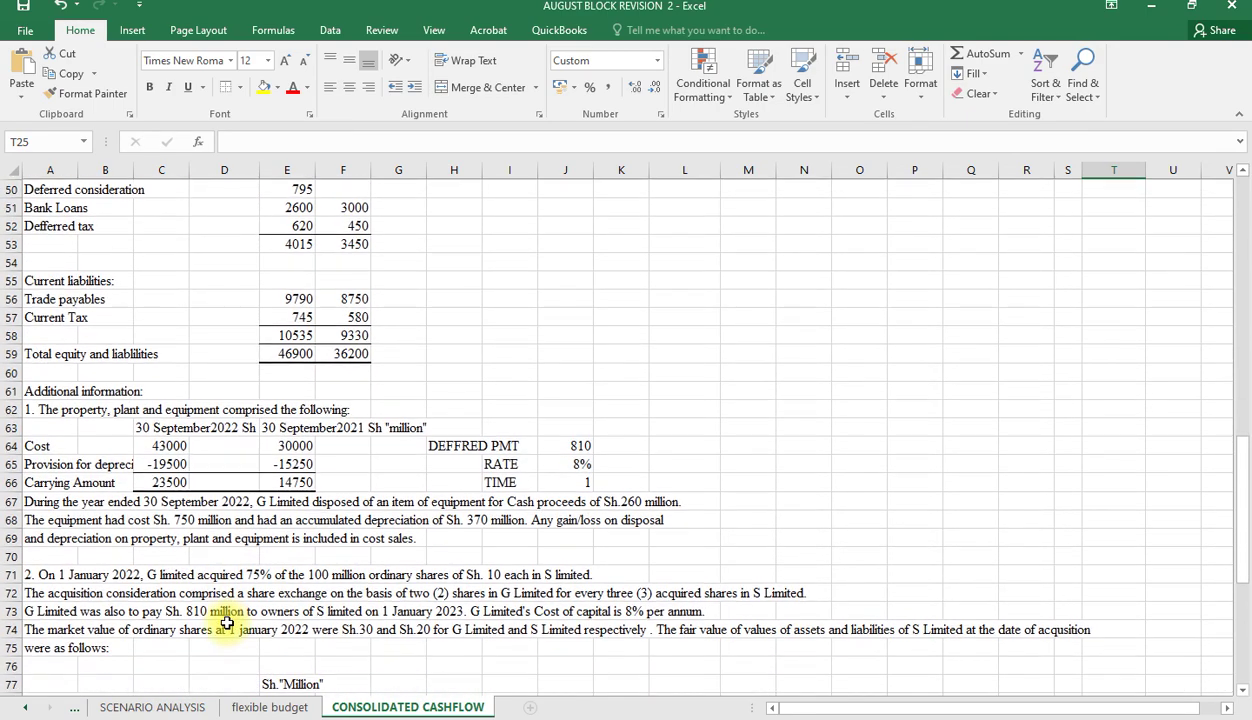
pyautogui.scroll(-2, 227, 623)
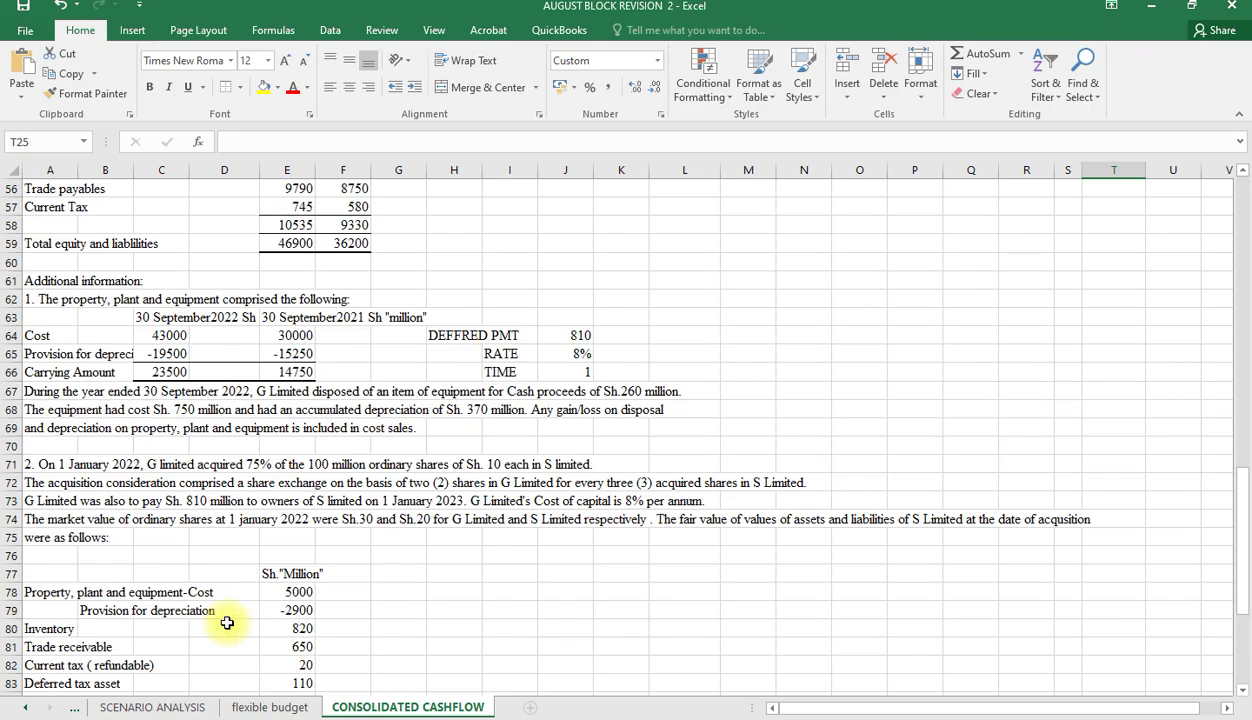
pyautogui.scroll(-2, 227, 623)
pyautogui.scroll(-3, 227, 623)
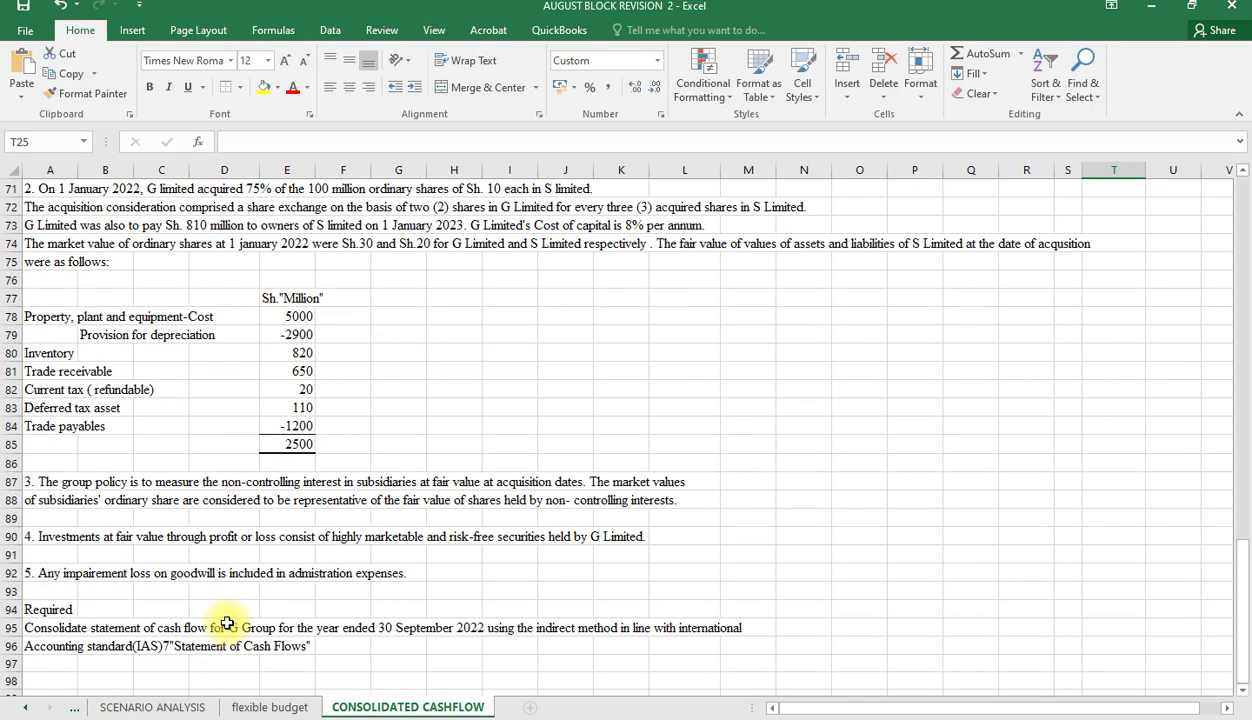
pyautogui.scroll(3, 227, 623)
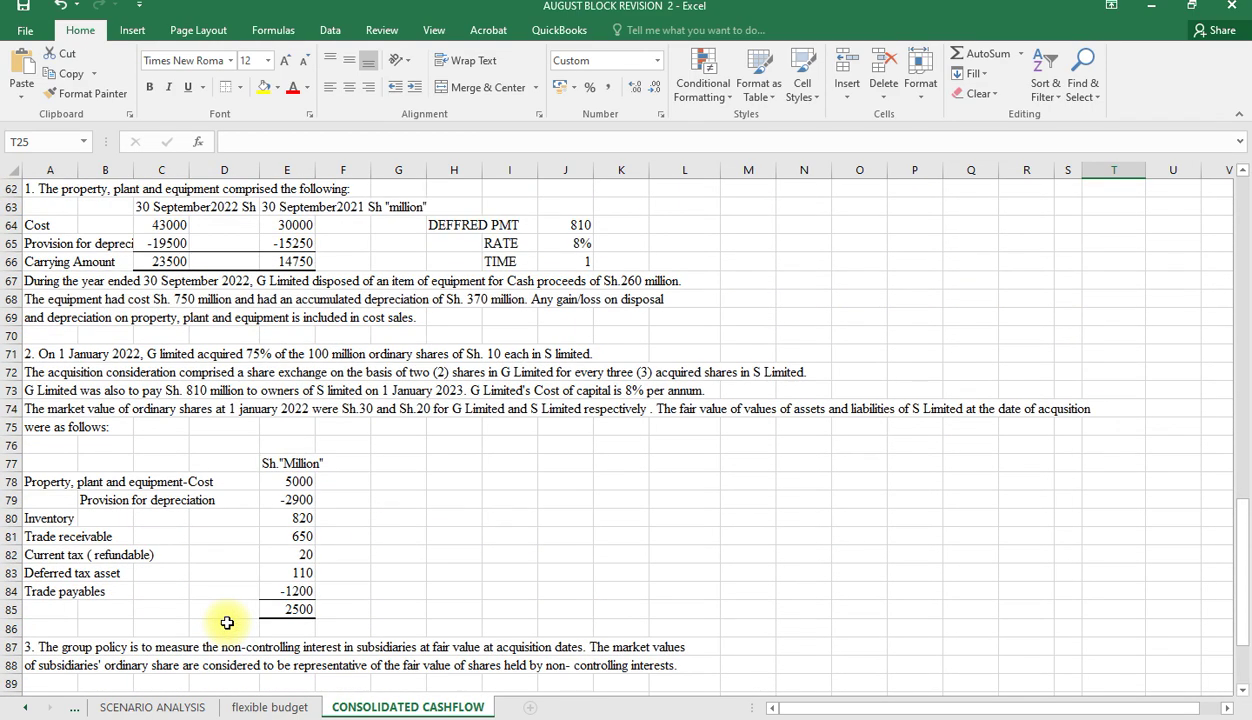
pyautogui.scroll(3, 227, 623)
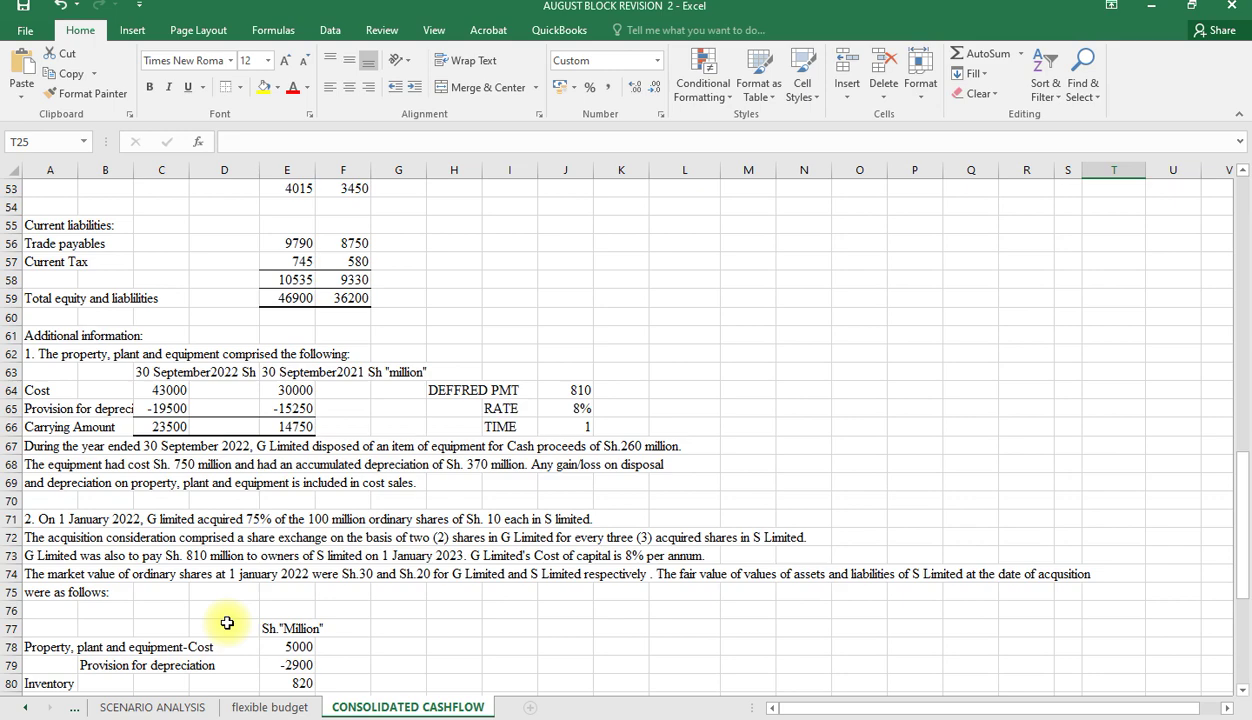
pyautogui.scroll(11, 227, 623)
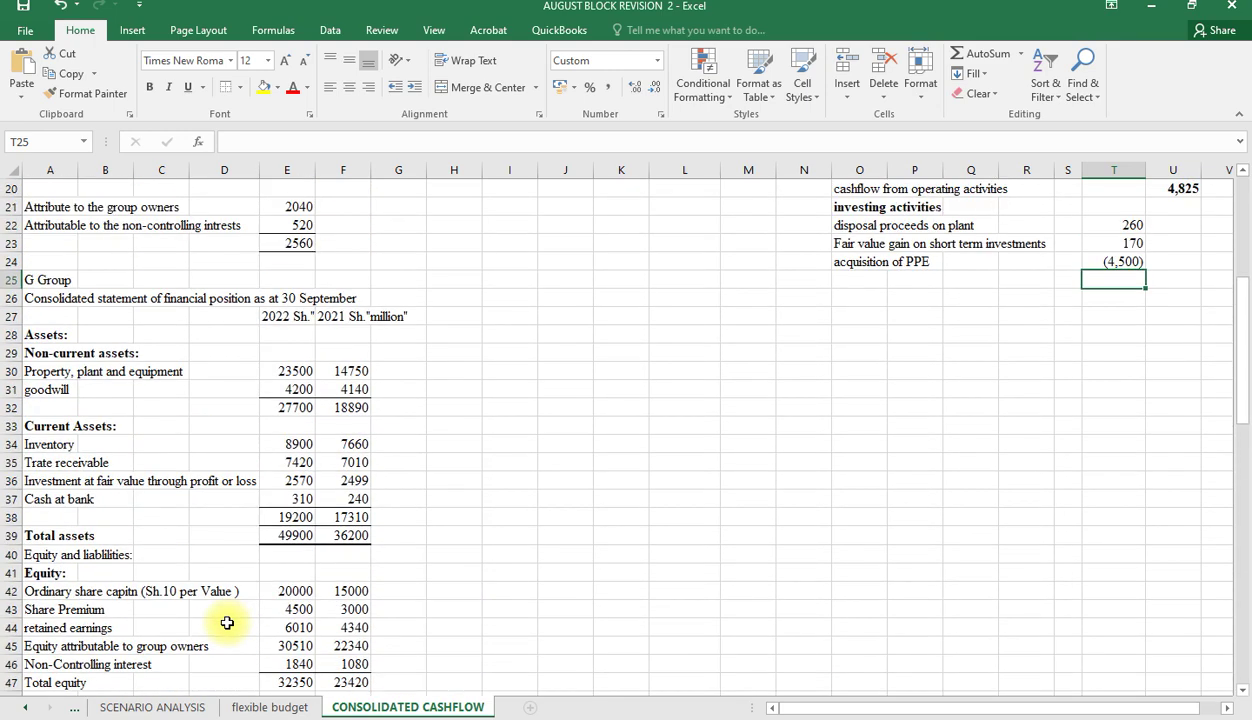
pyautogui.scroll(-9, 227, 623)
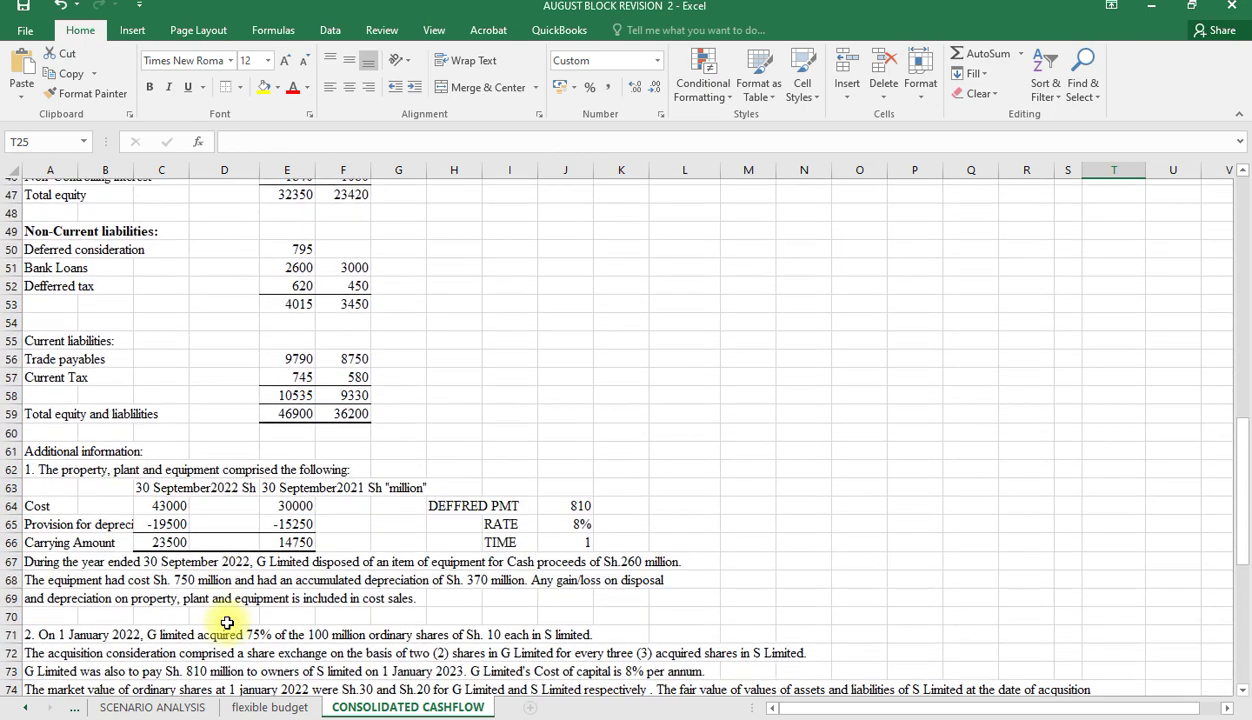
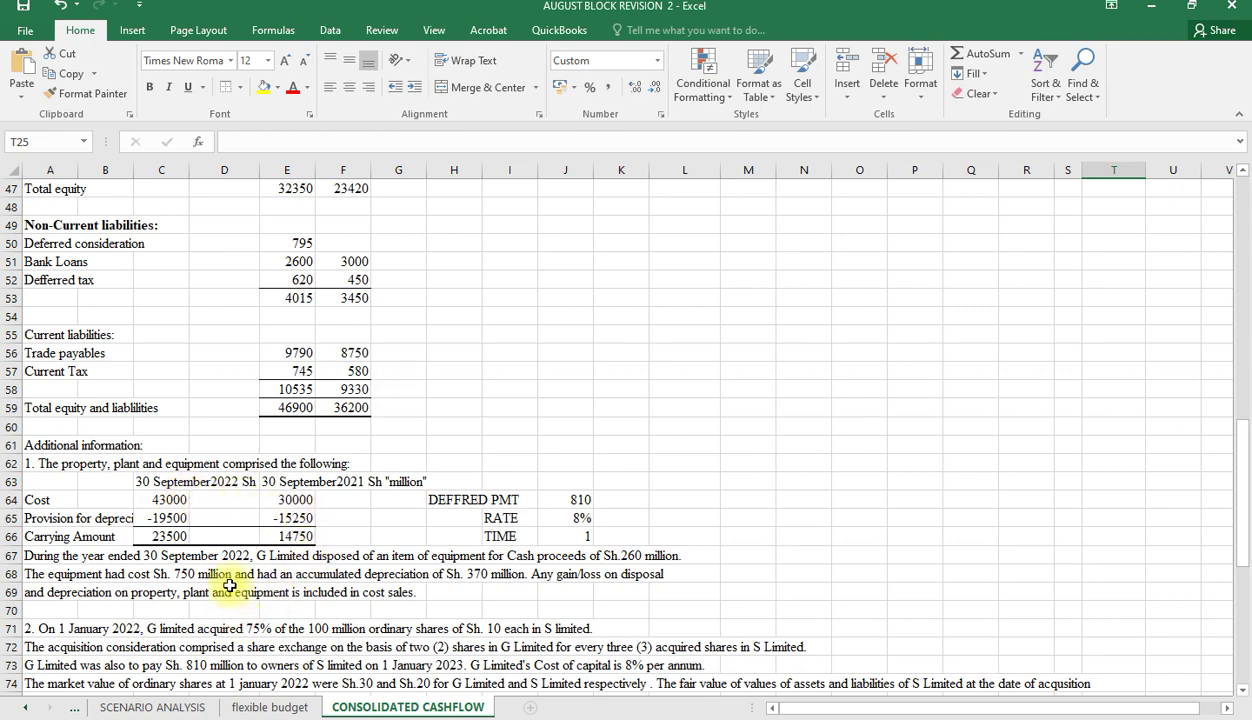
pyautogui.scroll(12, 245, 585)
pyautogui.scroll(1, 249, 581)
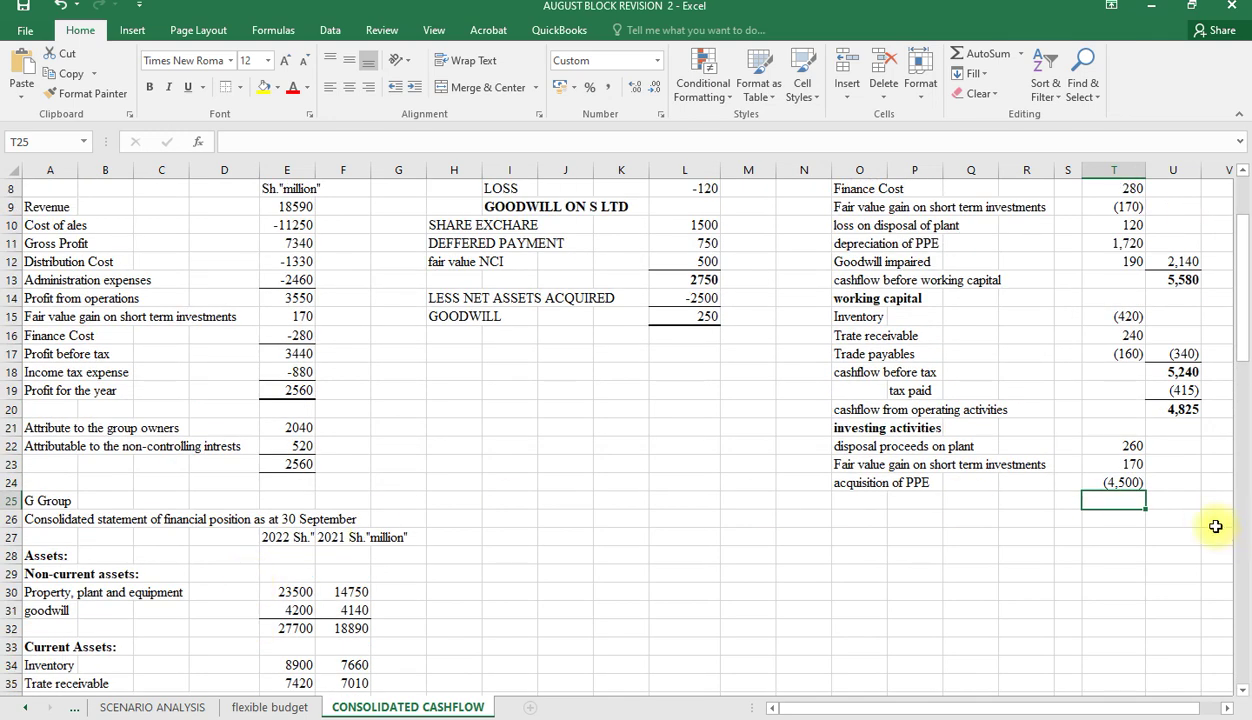
# Step: Replace the acquisition of PPE formula in T24 with =E64+E78-750-C64, using the PPE cost figures
pyautogui.click(1129, 483)
pyautogui.doubleClick(1129, 483)
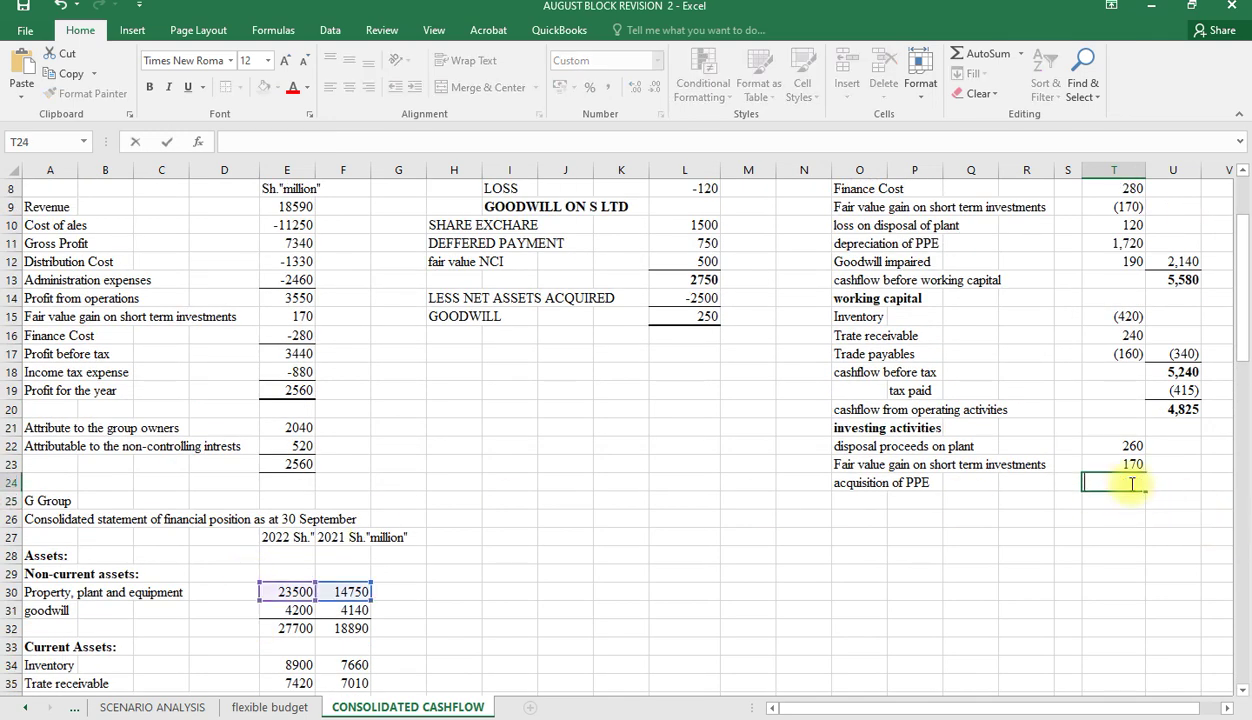
pyautogui.write('=')
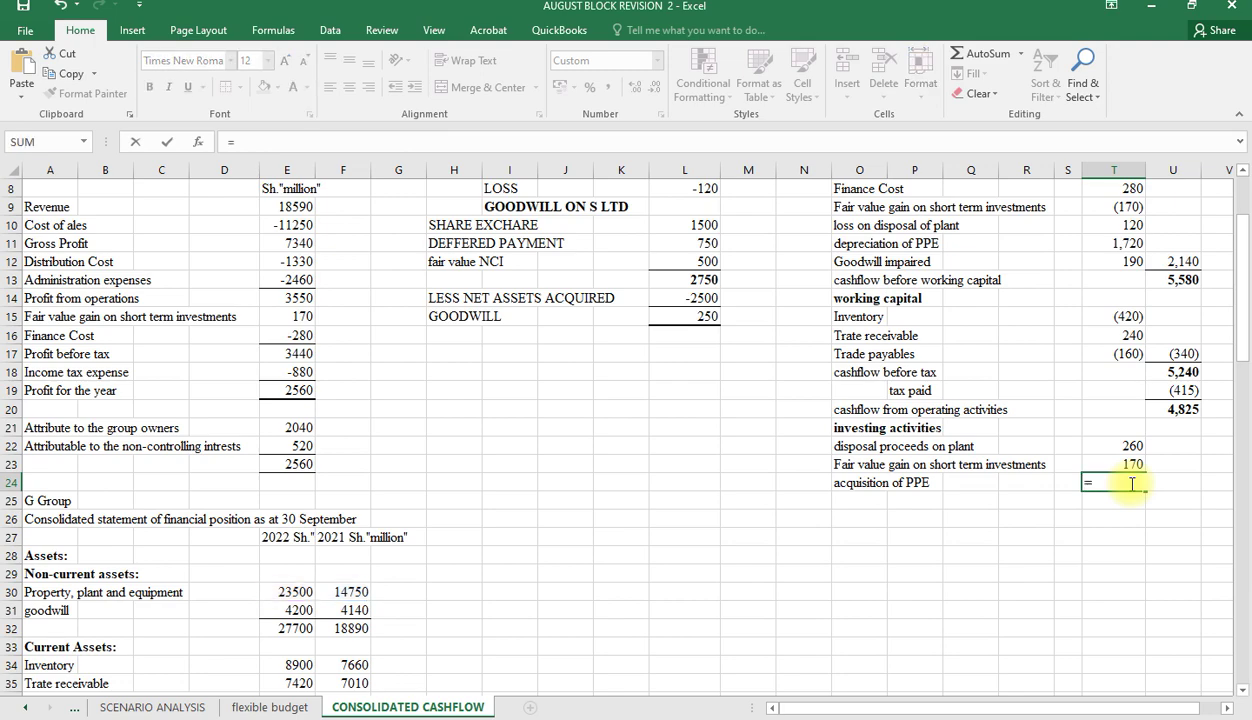
pyautogui.scroll(-12, 718, 567)
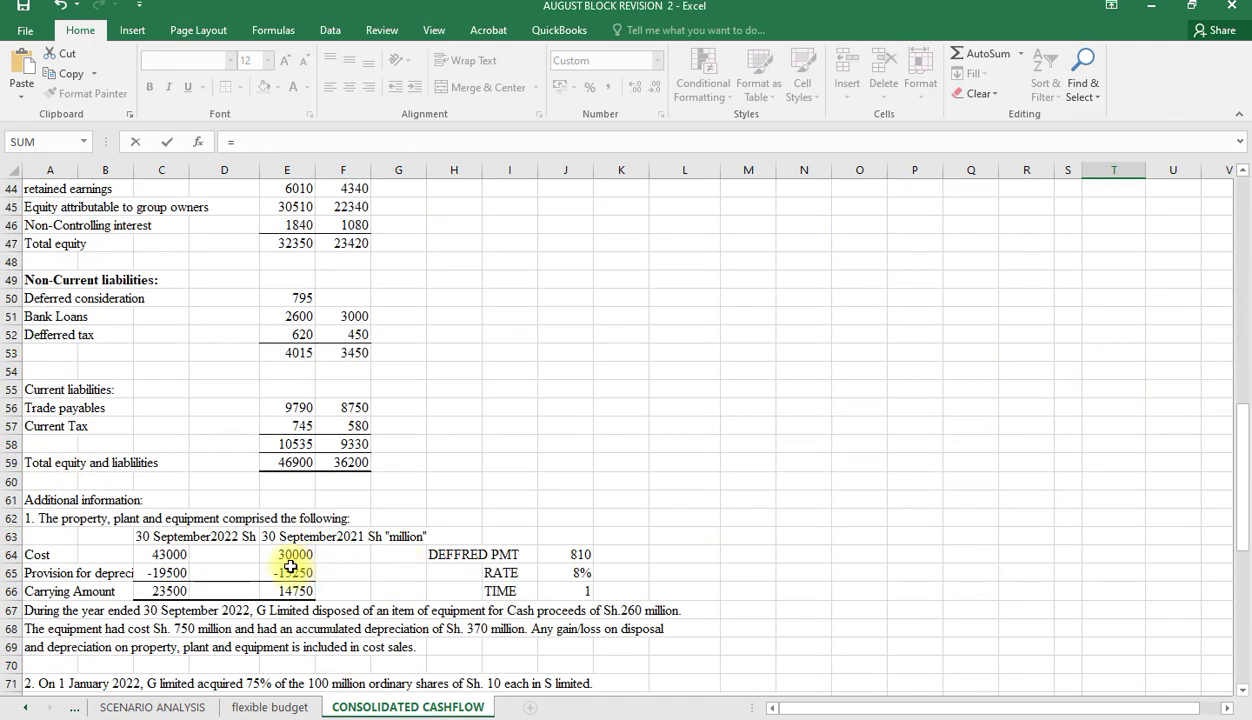
pyautogui.click(294, 556)
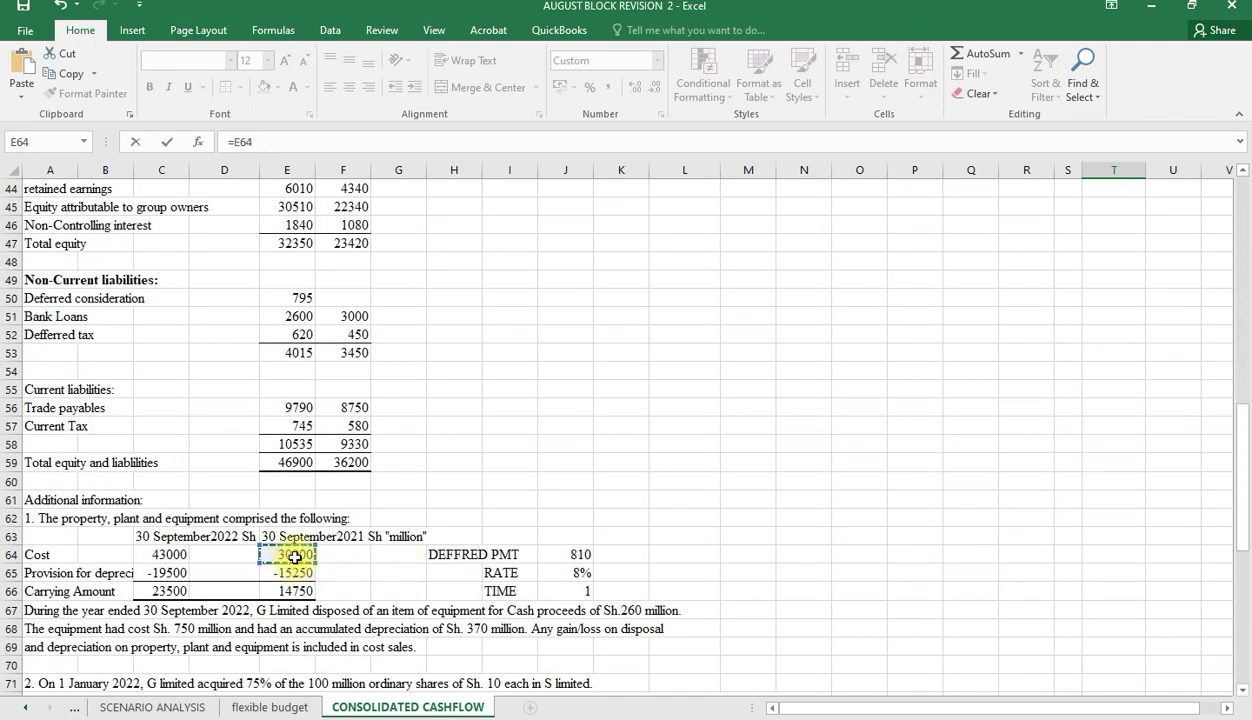
pyautogui.write('+')
pyautogui.scroll(-6, 294, 556)
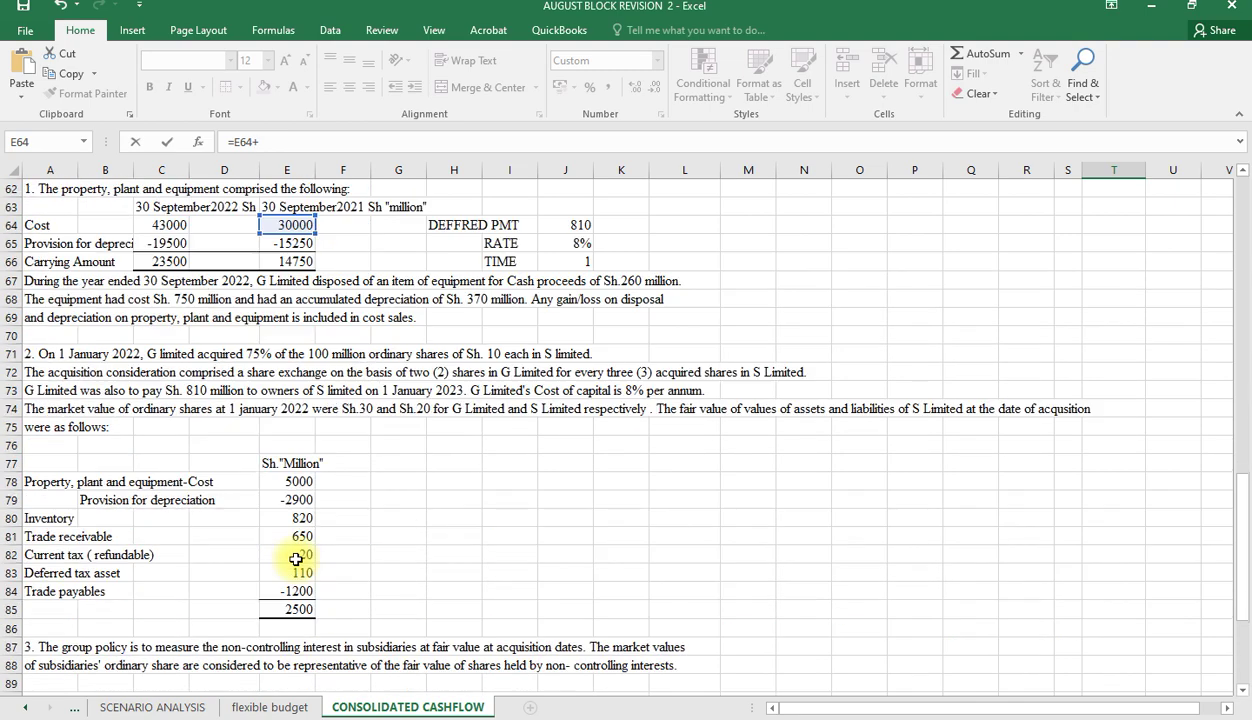
pyautogui.click(287, 486)
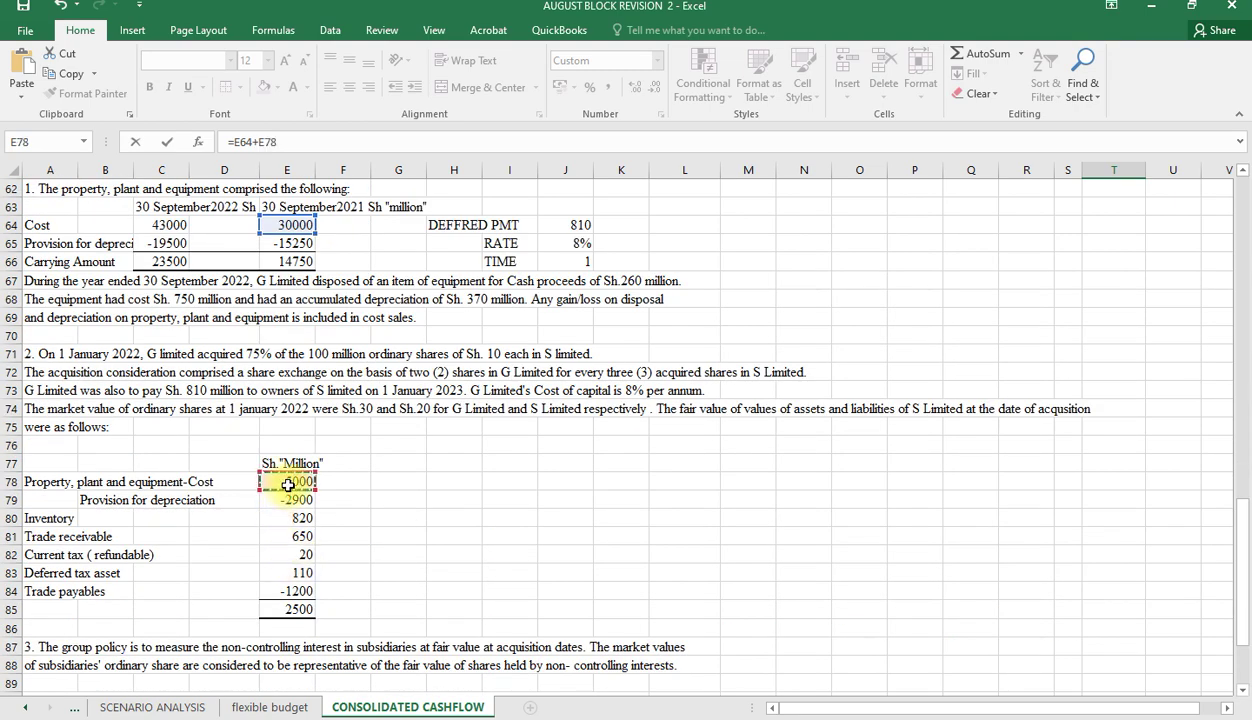
pyautogui.write('-750-')
pyautogui.click(169, 226)
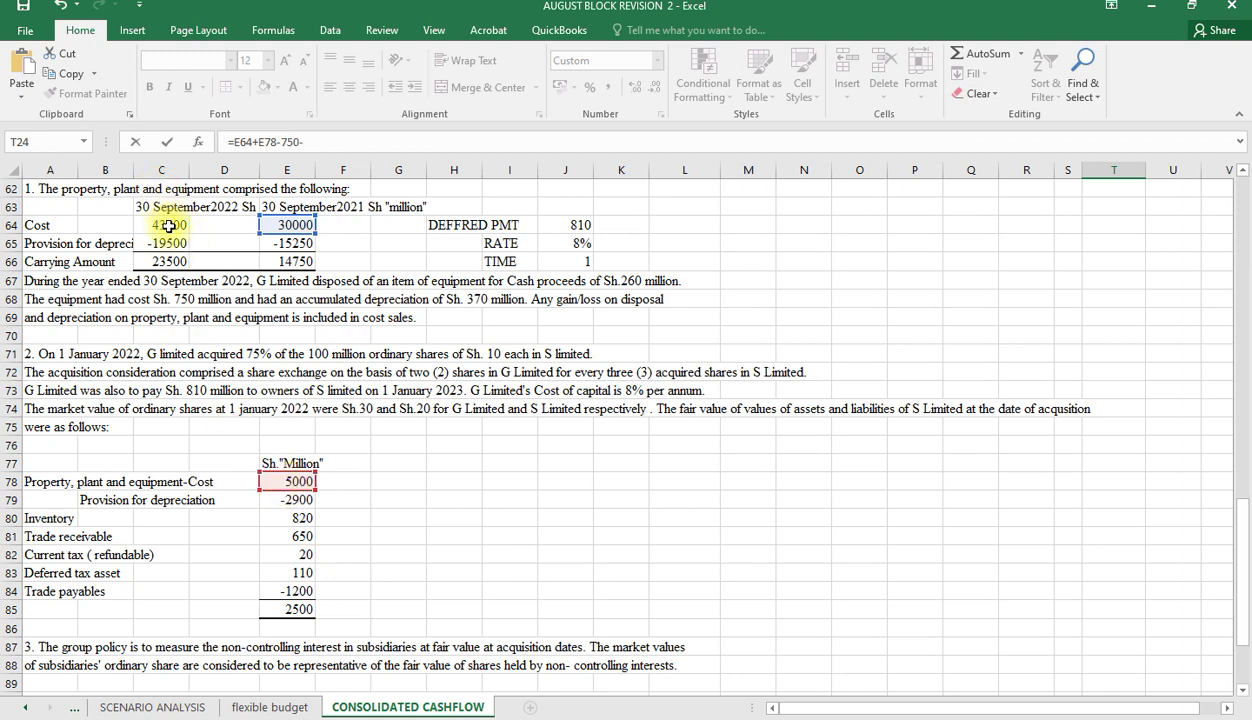
pyautogui.press('Return')
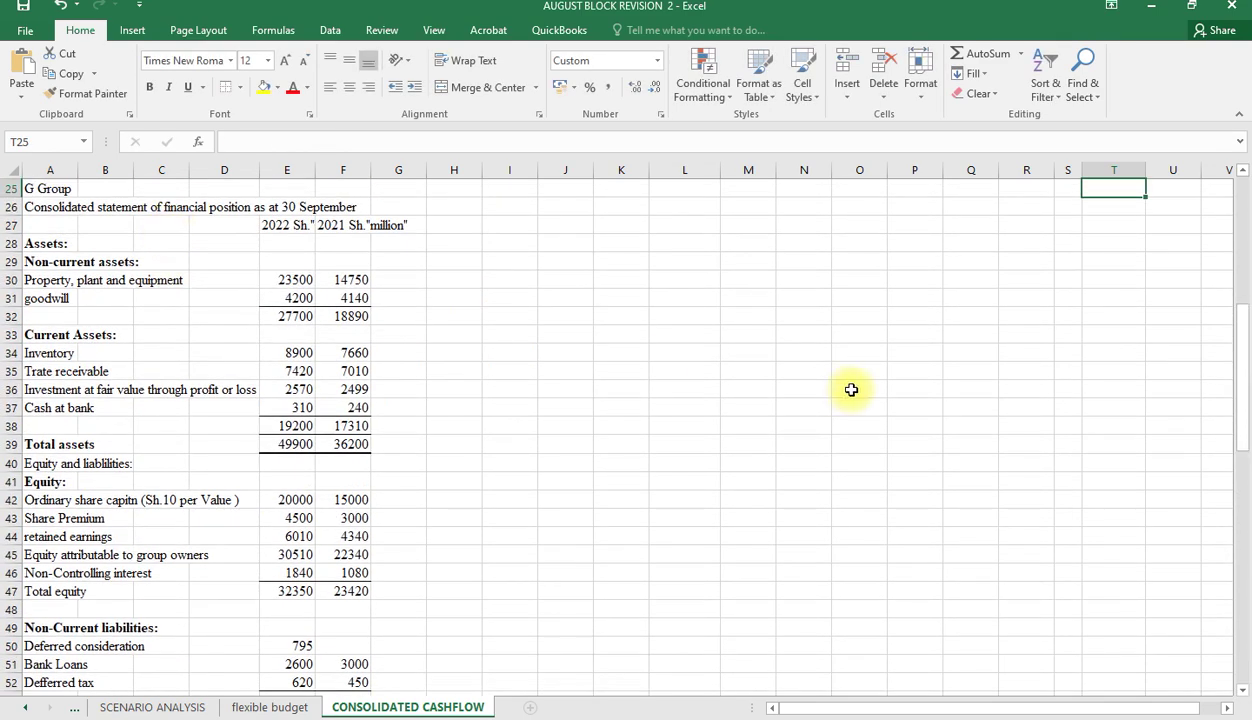
# Step: Enter the label "CASHFLOW FROM INVESTING ACTIVITIES" in O25, below acquisition of PPE
pyautogui.scroll(2, 852, 389)
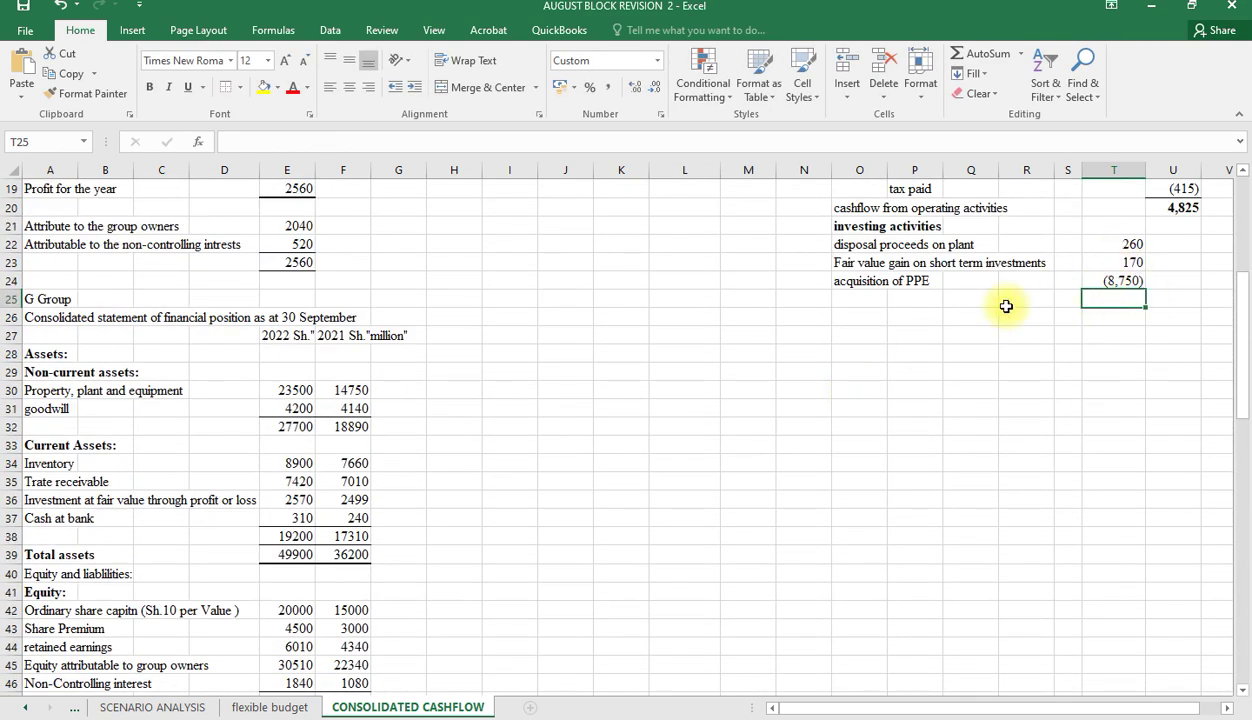
pyautogui.scroll(5, 922, 358)
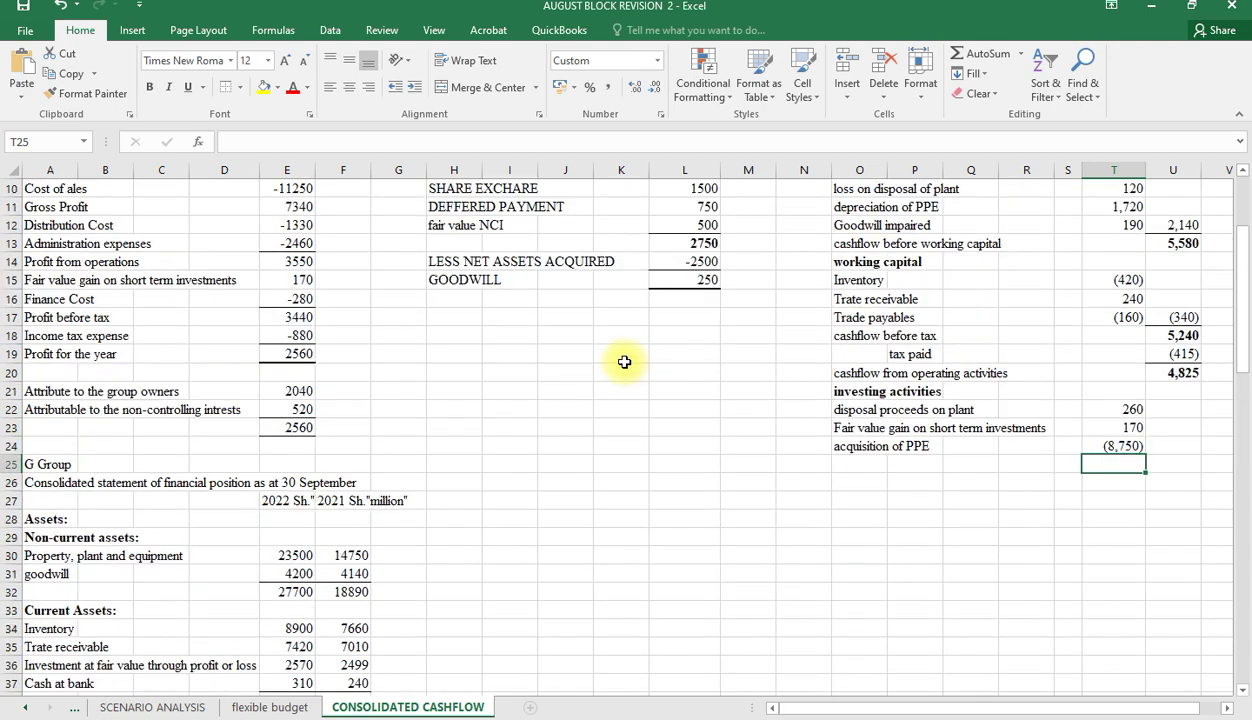
pyautogui.scroll(1, 579, 340)
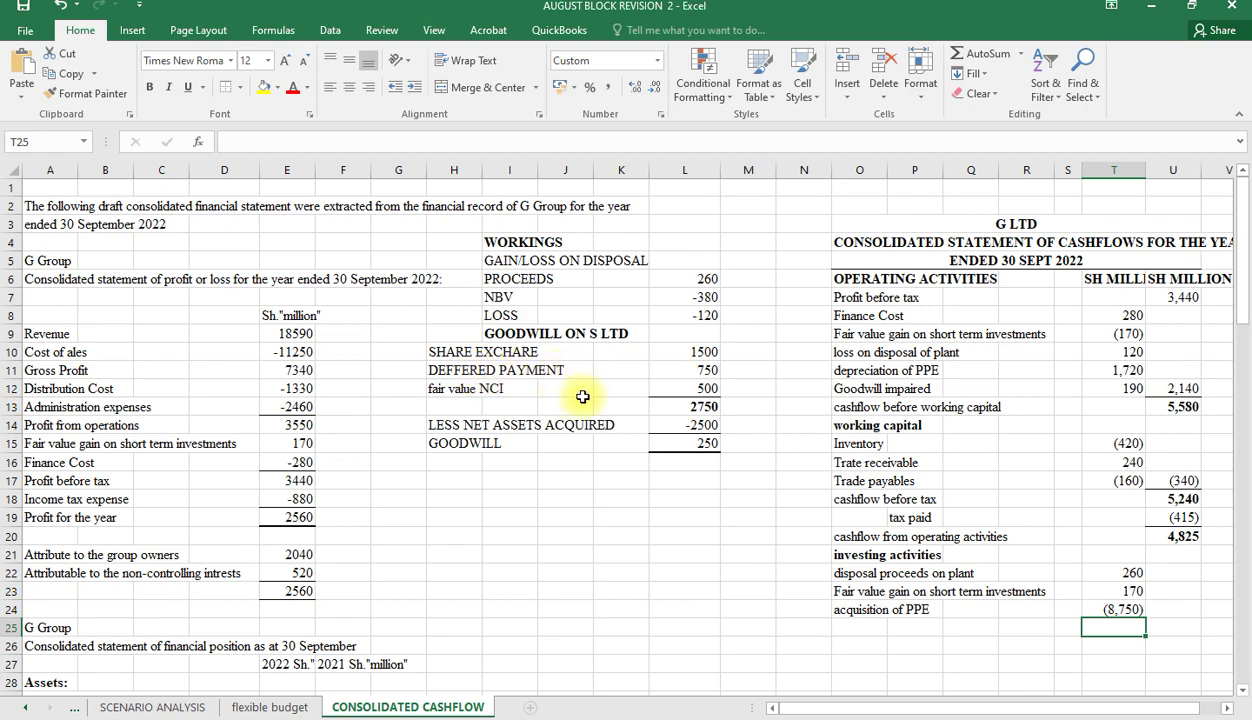
pyautogui.scroll(-3, 581, 391)
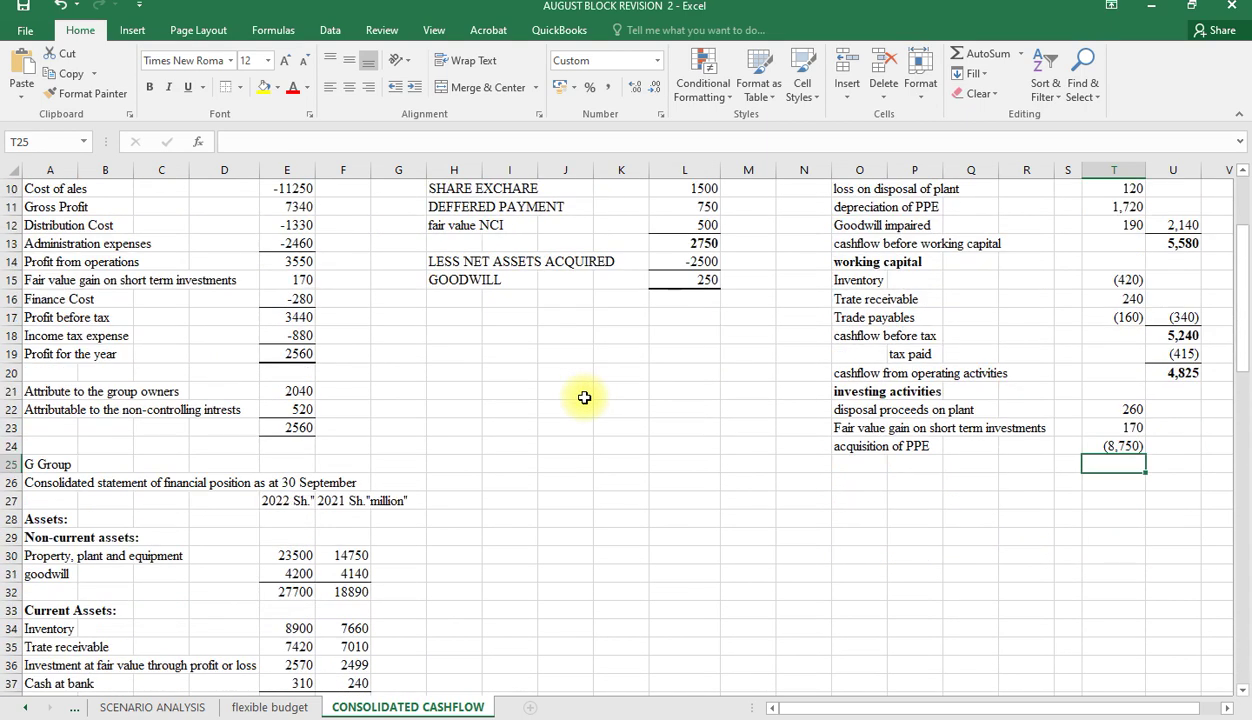
pyautogui.click(859, 467)
pyautogui.write('CAS')
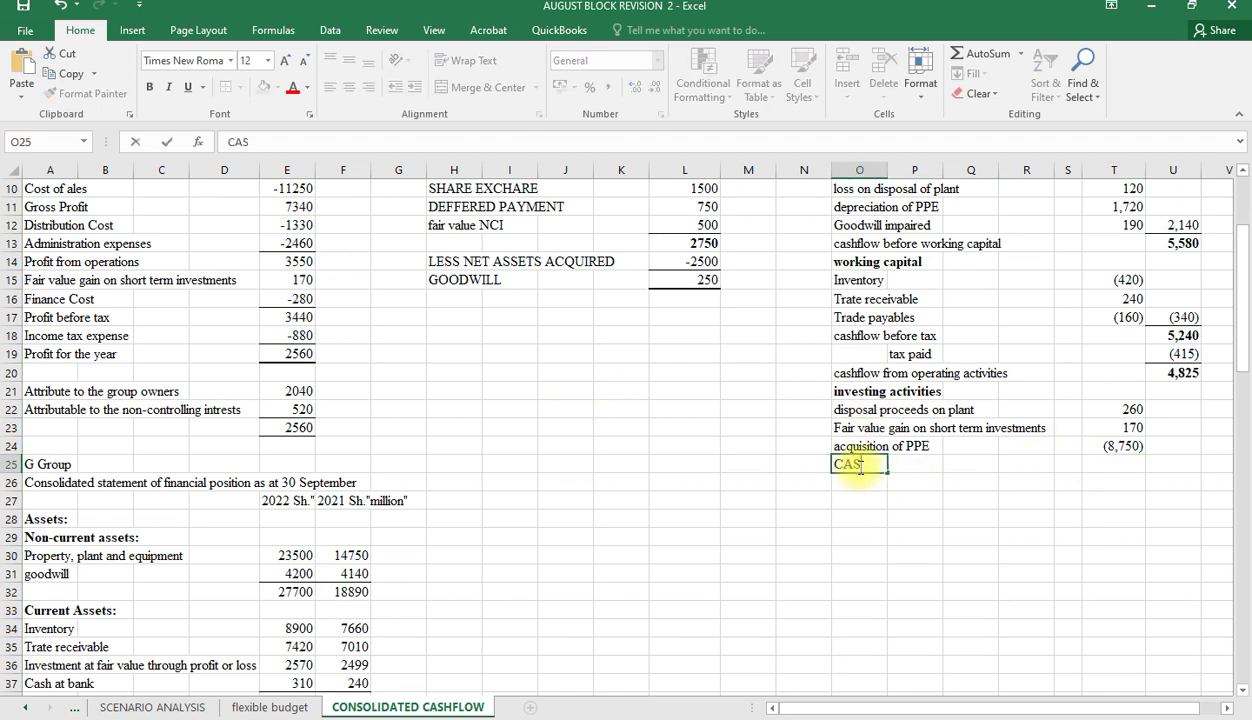
pyautogui.write('HFLOW F')
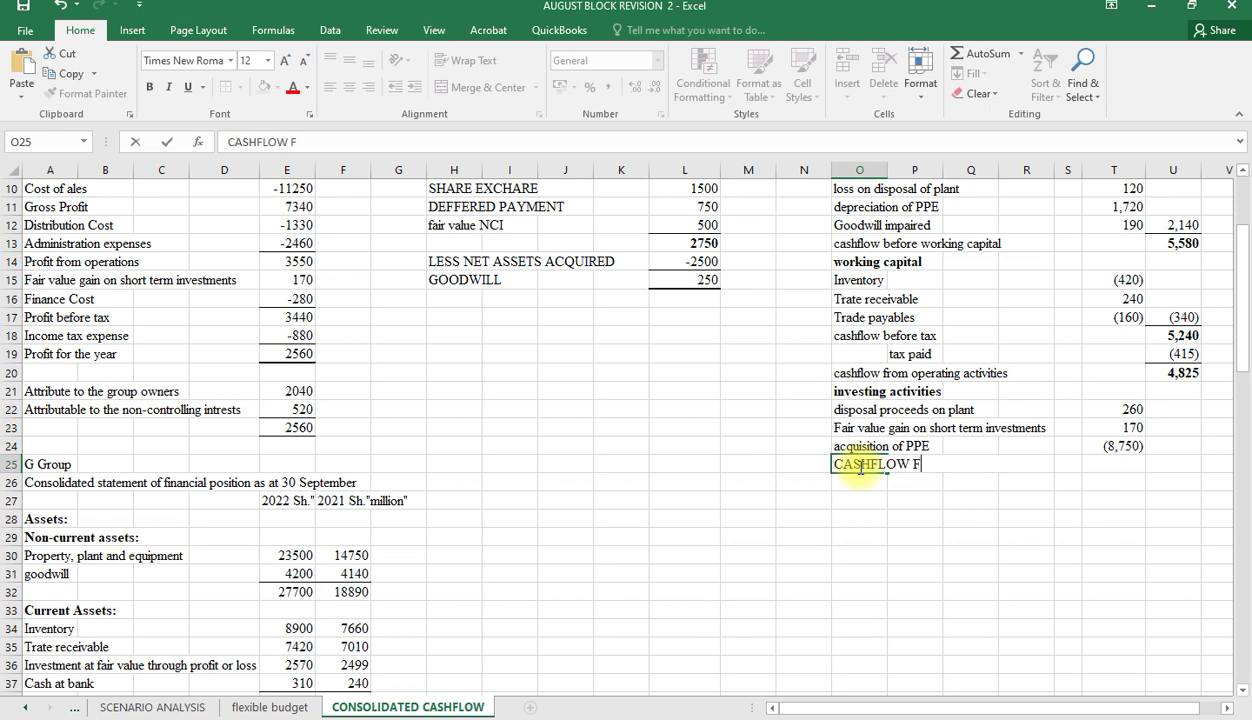
pyautogui.write('ROM ')
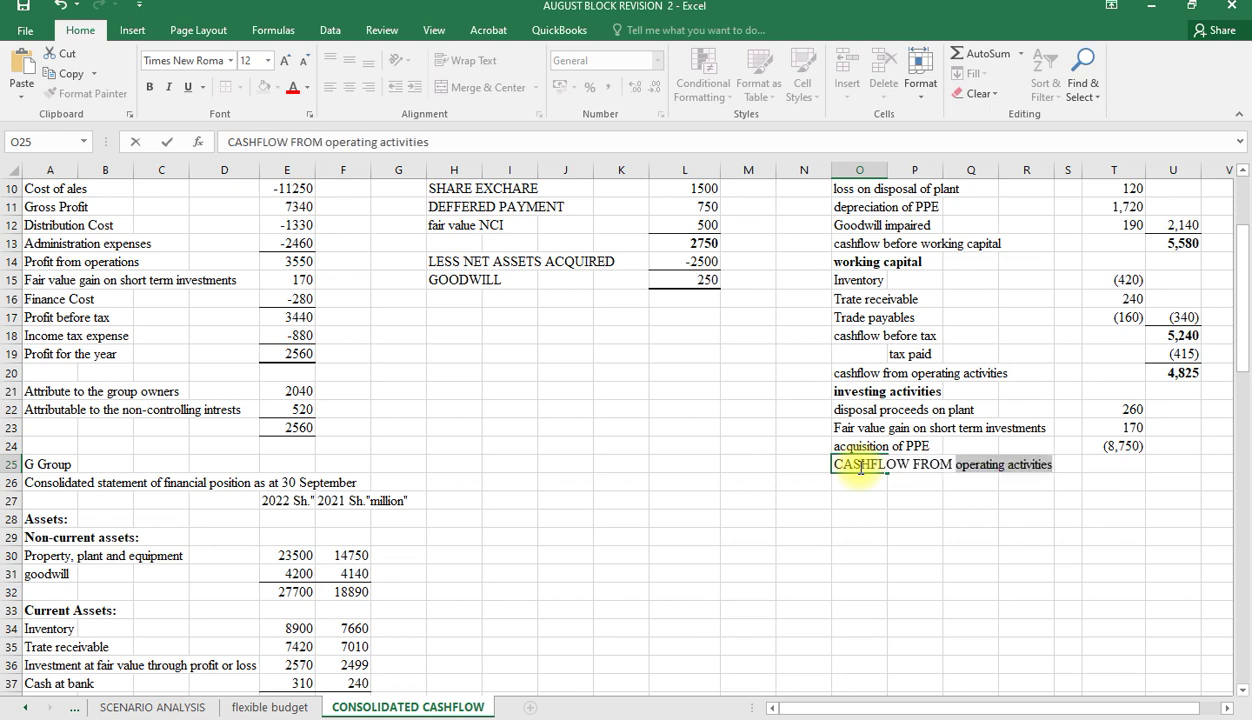
pyautogui.write('INVEST')
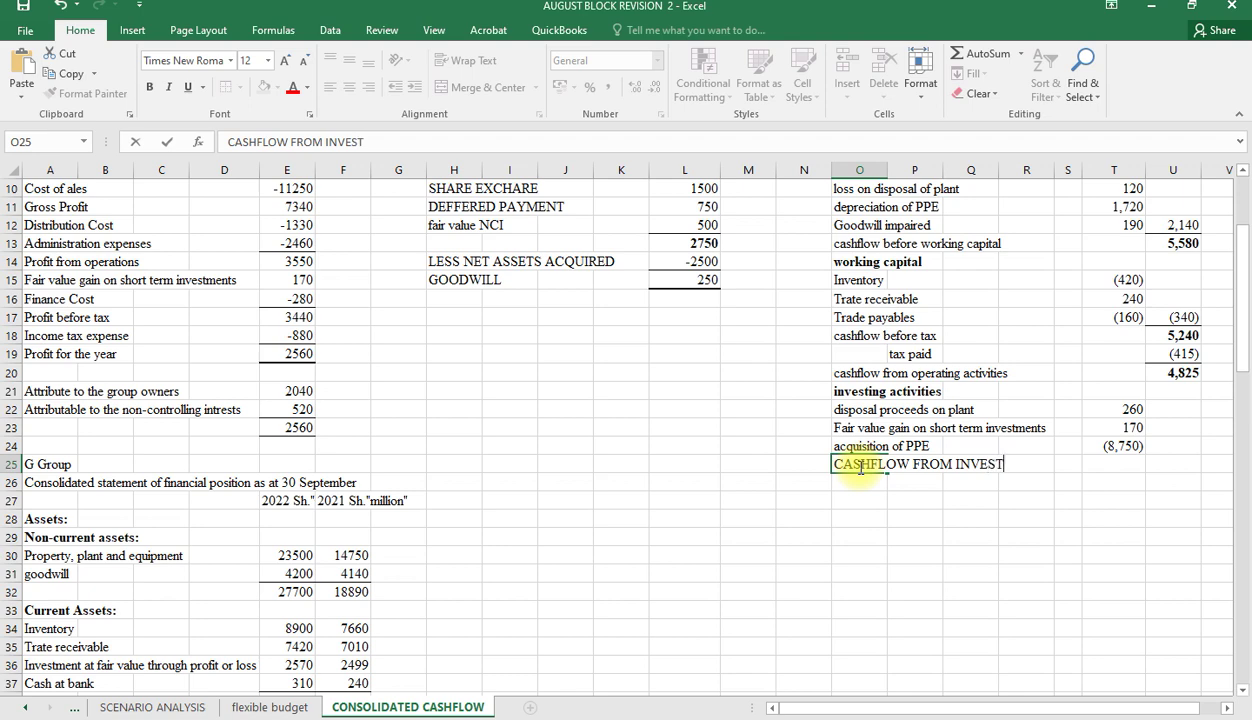
pyautogui.write('ING ACTIVIT')
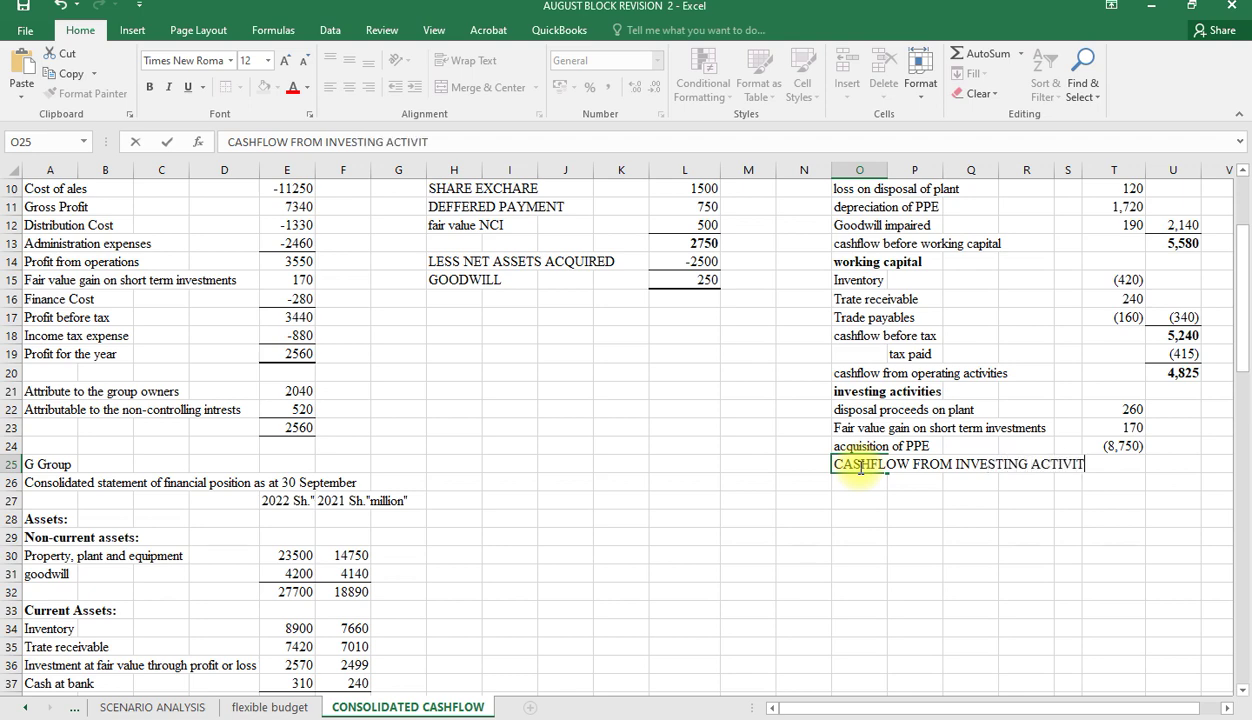
pyautogui.write('IES')
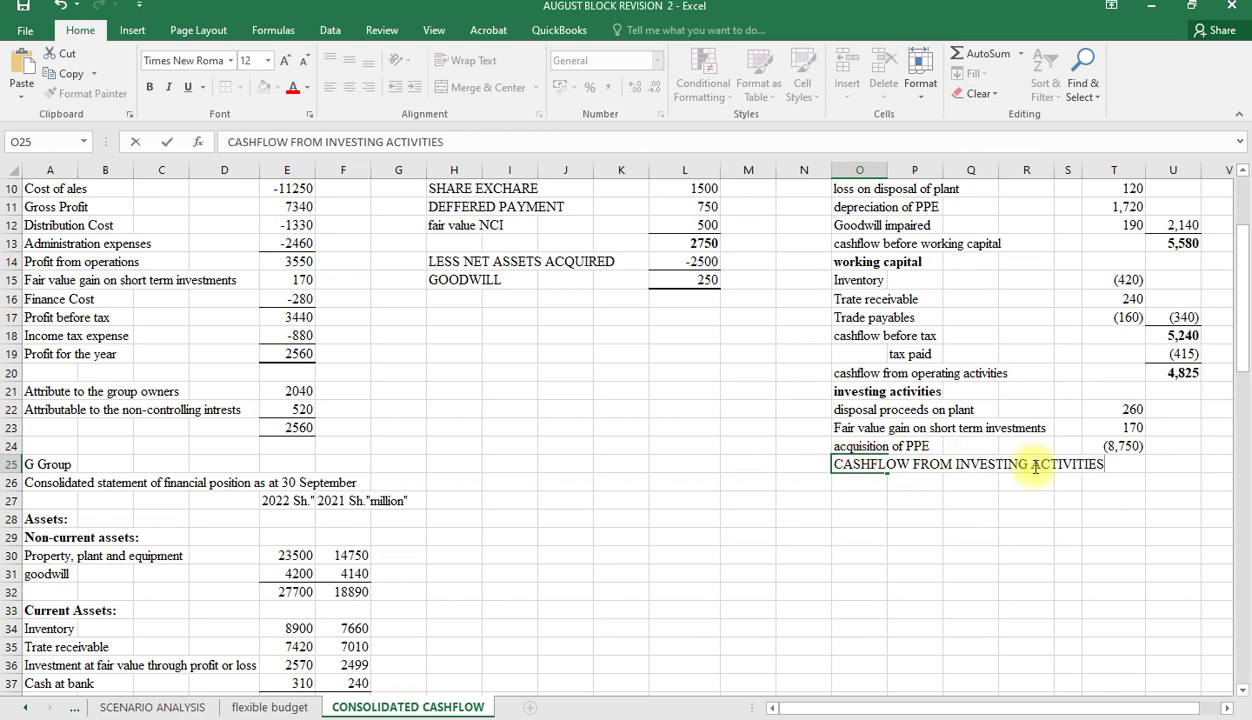
# Step: Total the investing activities in U25 with =SUM(T22:T24) and make the figure bold
pyautogui.click(1181, 467)
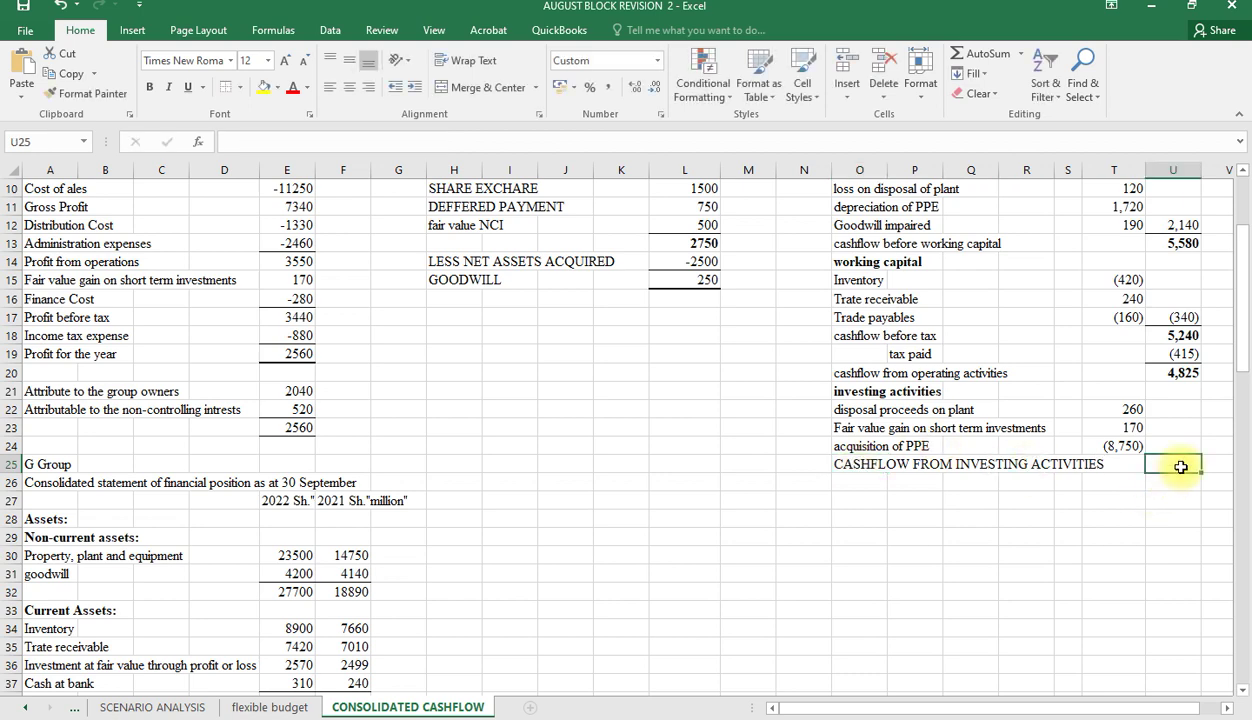
pyautogui.write('=SUM(')
pyautogui.press('Up')
pyautogui.press('Up')
pyautogui.press('Up')
pyautogui.press('Up')
pyautogui.press('Up')
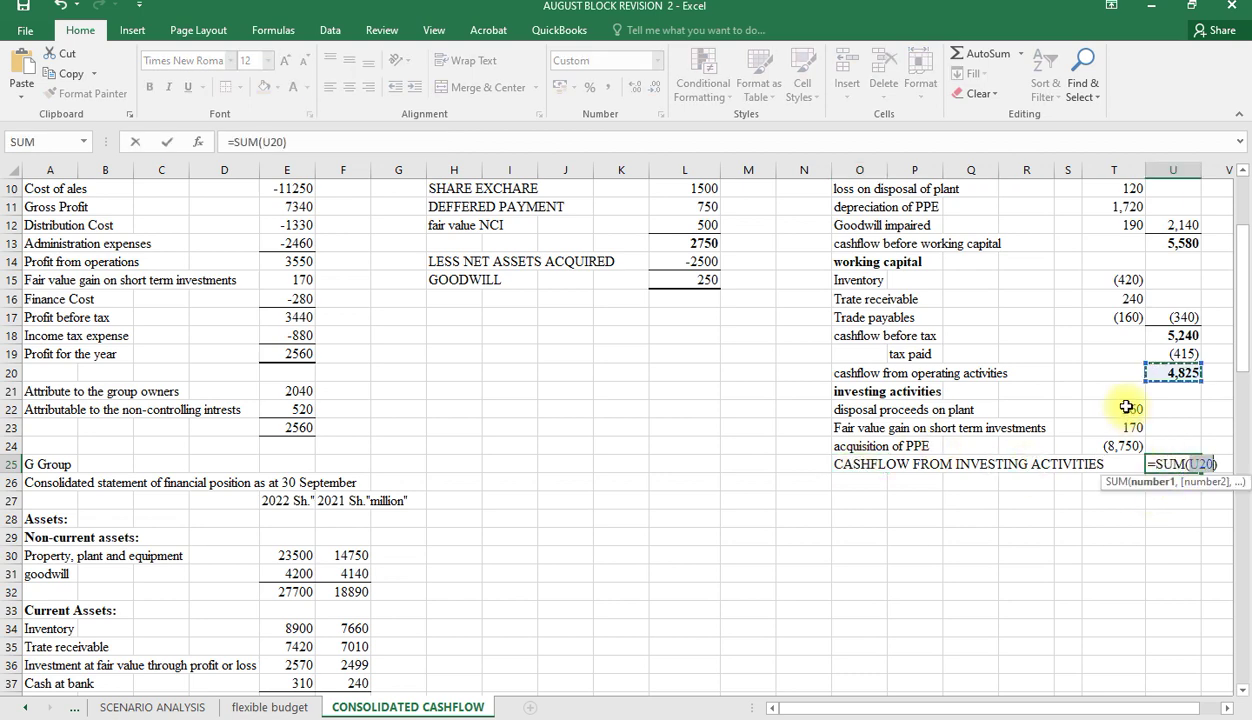
pyautogui.moveTo(1126, 407); pyautogui.dragTo(1127, 440)
pyautogui.press('Return')
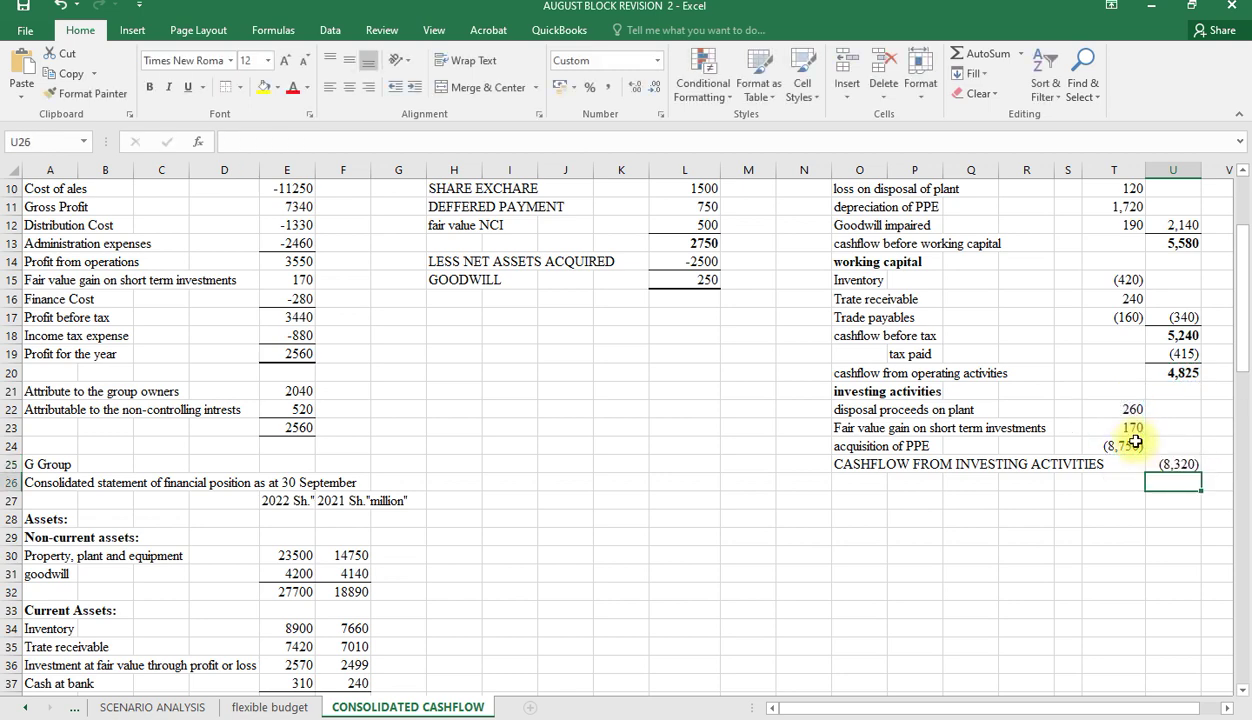
pyautogui.click(1190, 463)
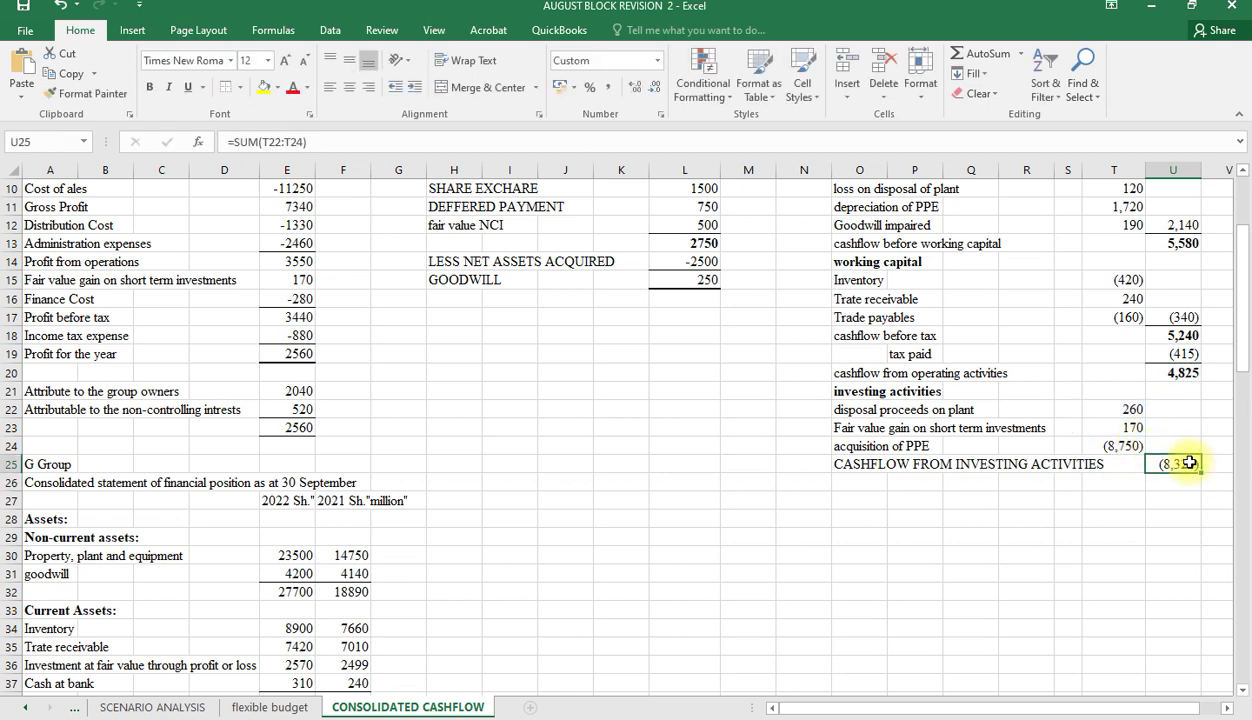
pyautogui.hotkey('ctrl', 'b')
# Step: Add the bold heading "Financing activities" in O26
pyautogui.click(852, 482)
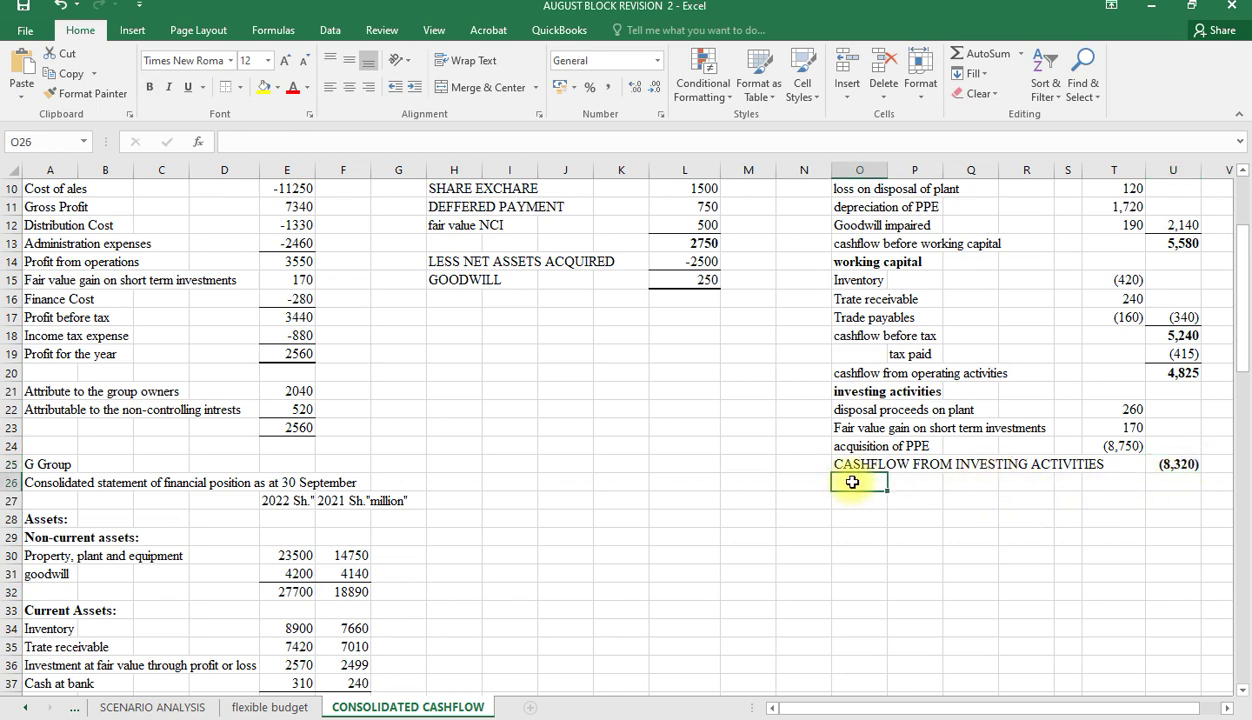
pyautogui.write('Finance Cost')
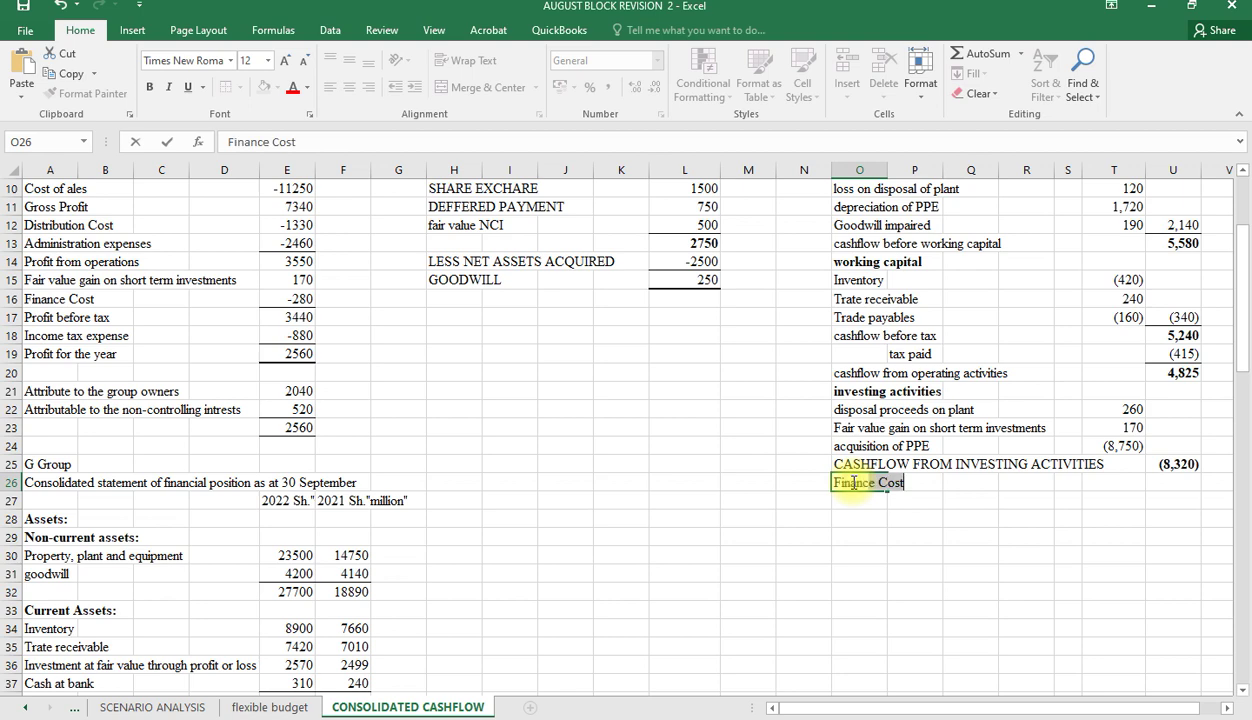
pyautogui.press('BackSpace')
pyautogui.press('BackSpace')
pyautogui.press('BackSpace')
pyautogui.press('BackSpace')
pyautogui.press('BackSpace')
pyautogui.press('BackSpace')
pyautogui.write('ing activiti')
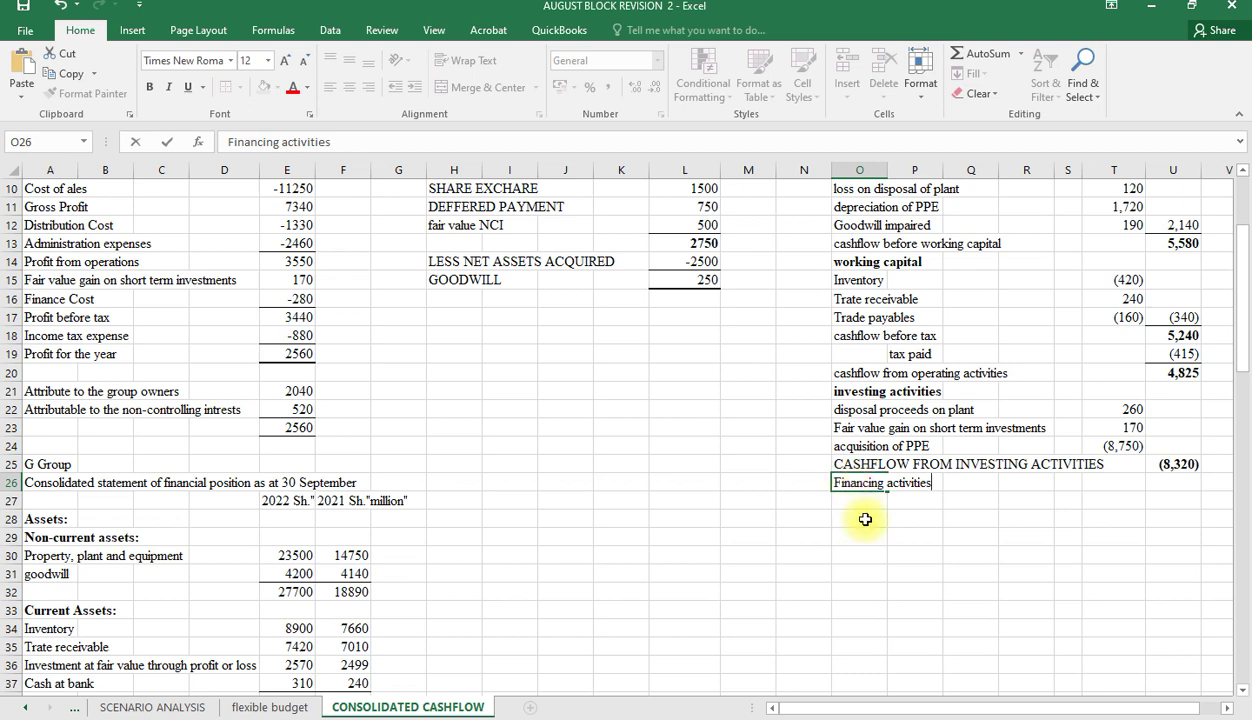
pyautogui.press('Return')
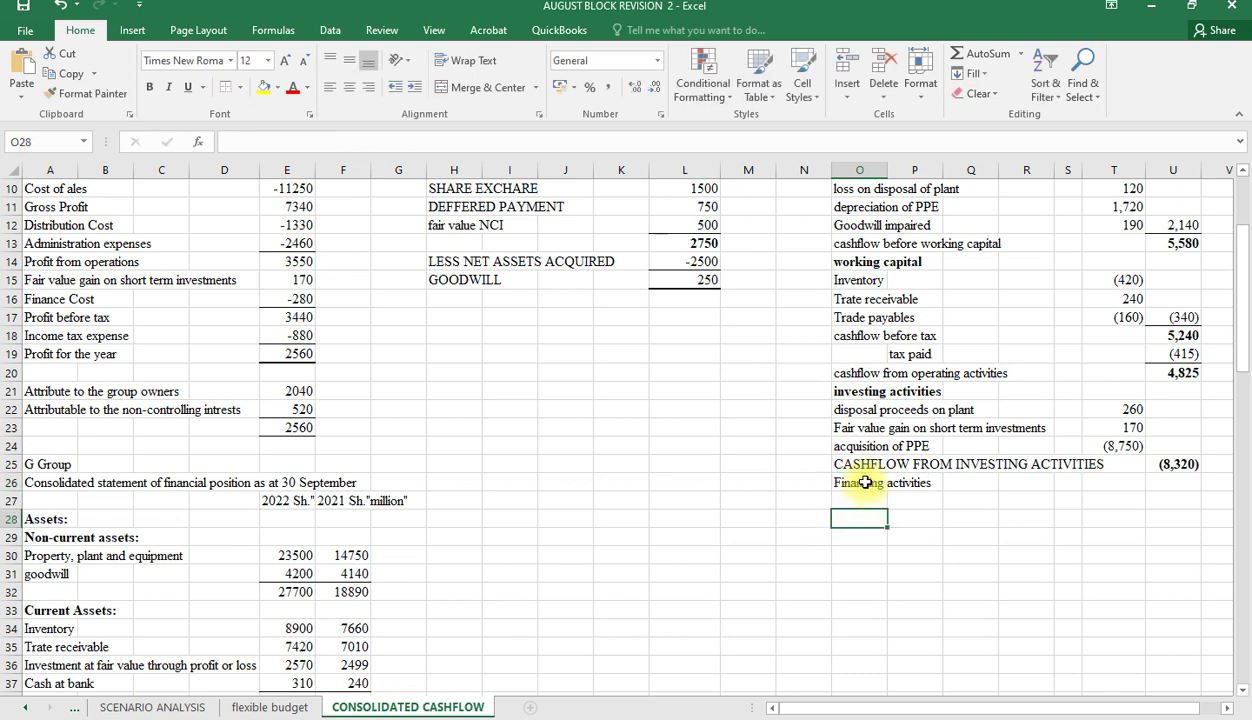
pyautogui.click(865, 483)
pyautogui.hotkey('ctrl', 'b')
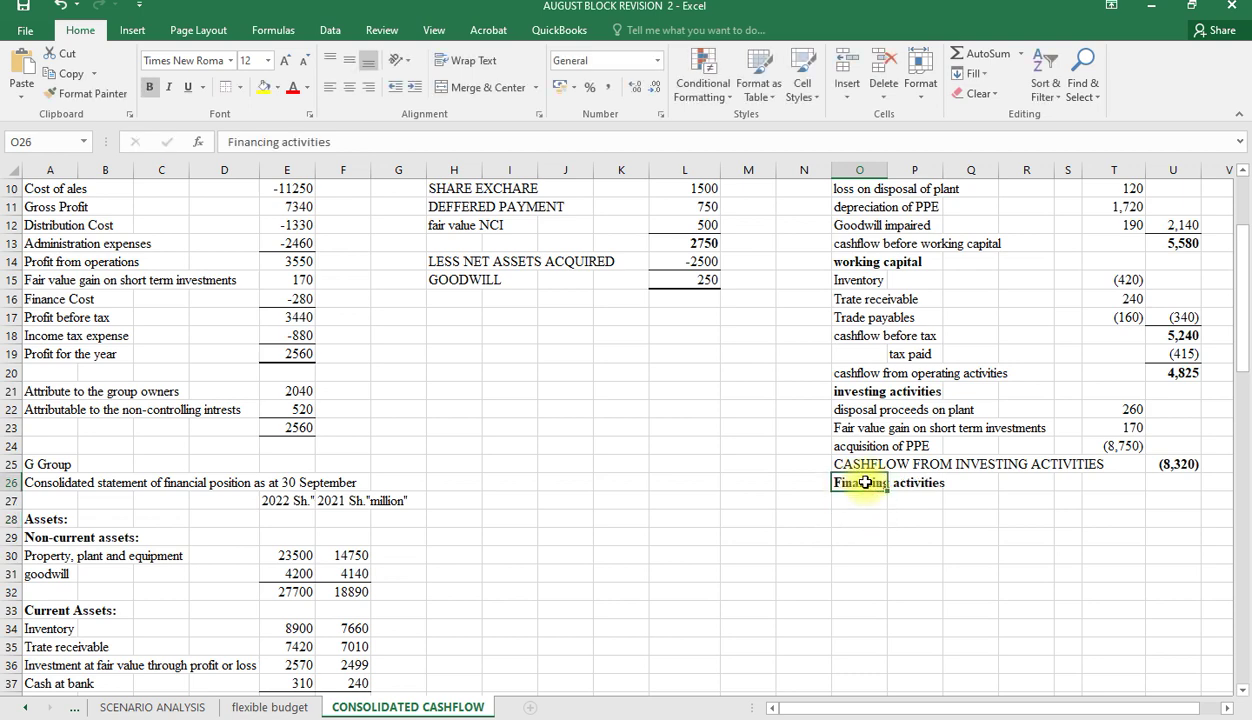
# Step: Link the financing line labels to the equity section, with =A42 in O27 and =A43 in O28
pyautogui.click(861, 497)
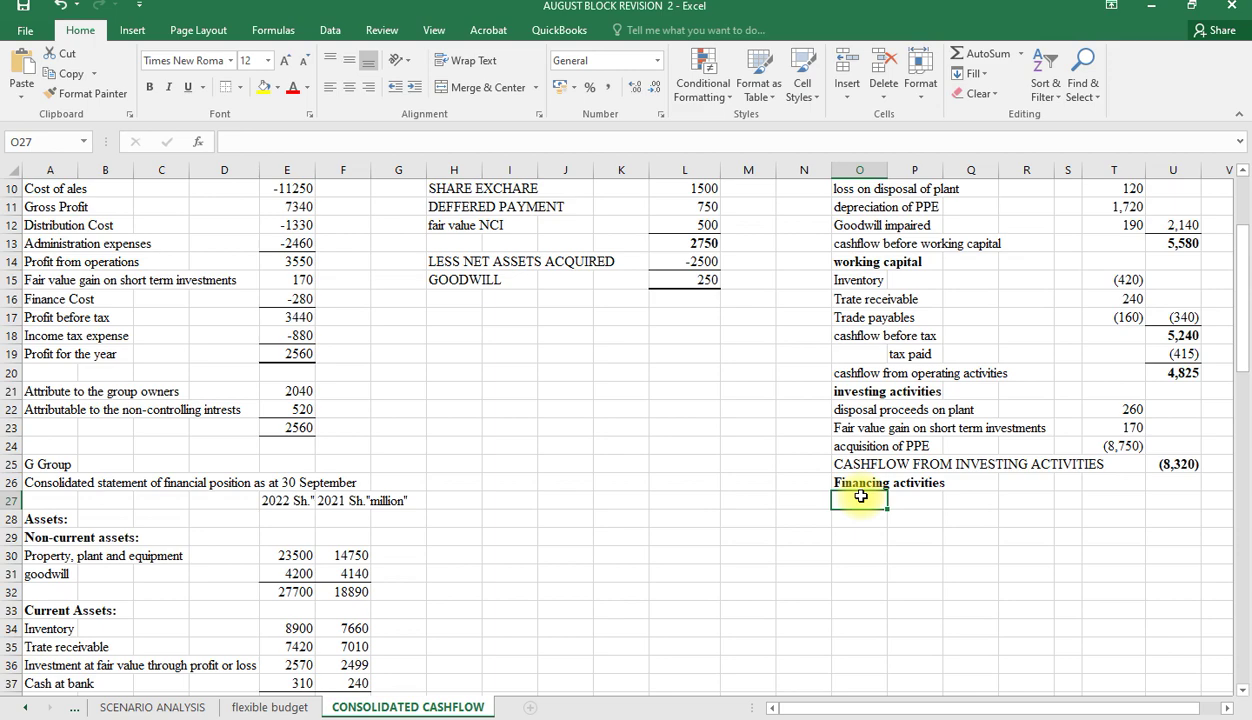
pyautogui.write('=')
pyautogui.scroll(-6, 335, 570)
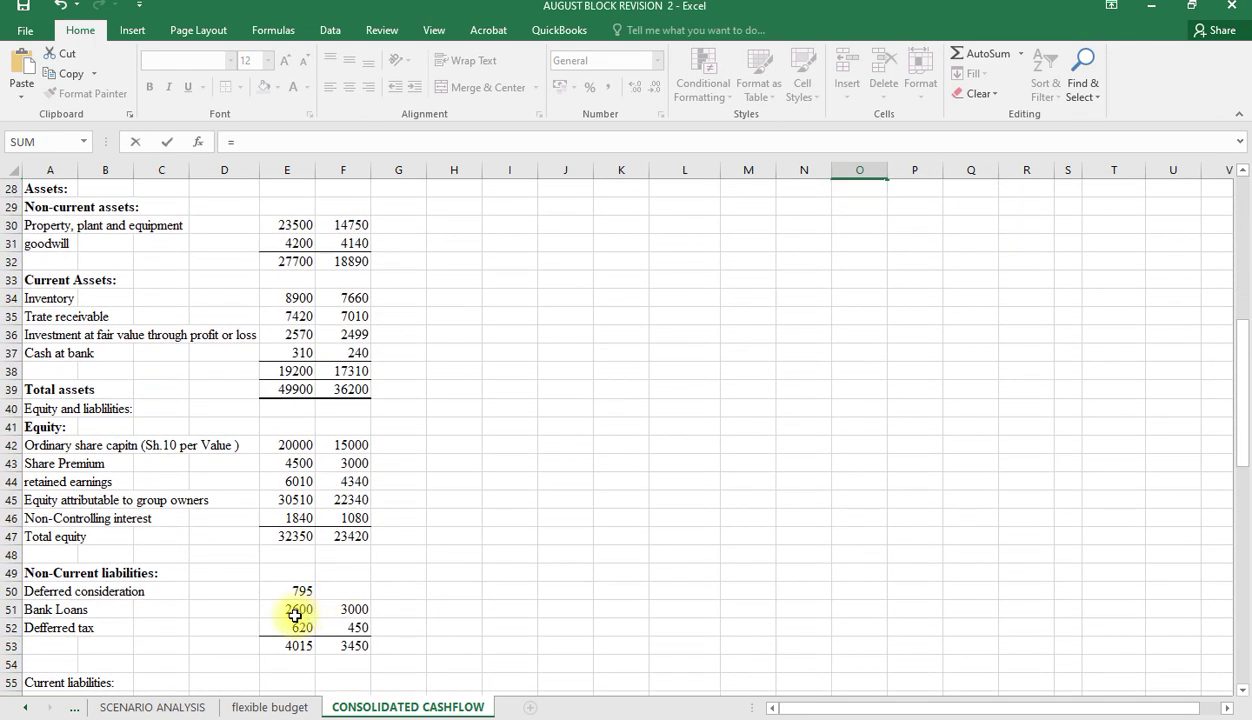
pyautogui.click(68, 446)
pyautogui.press('Return')
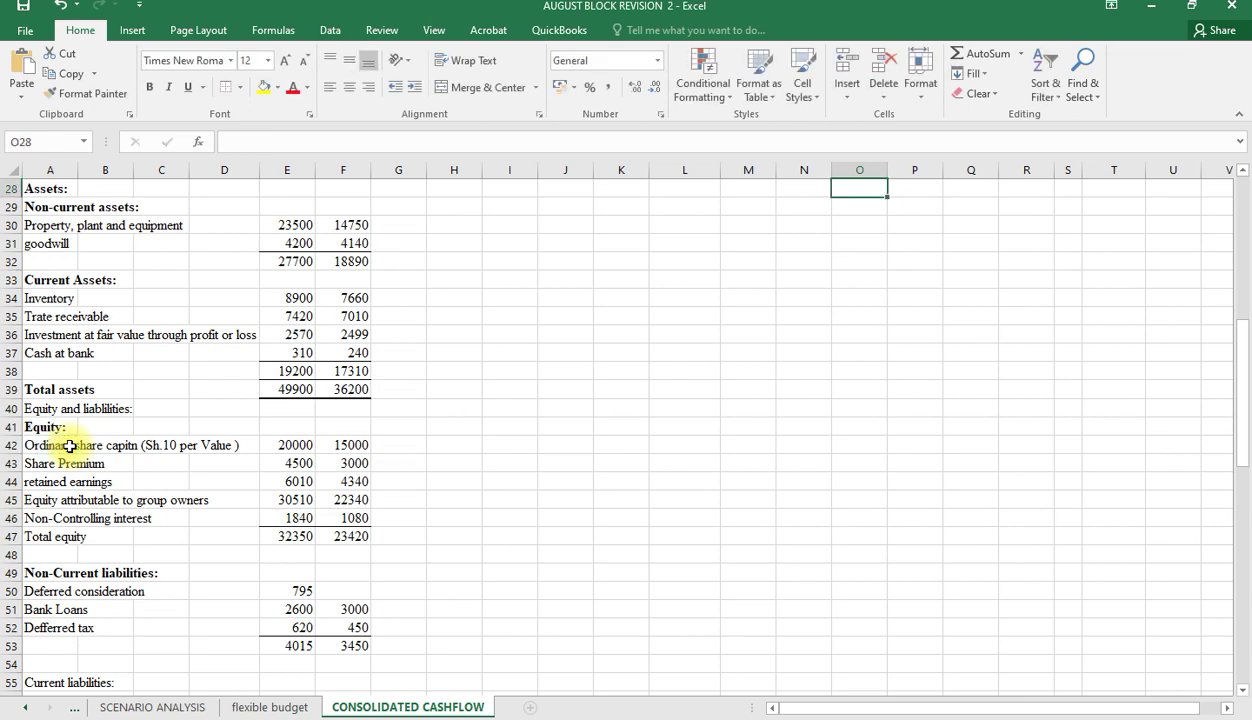
pyautogui.write('=')
pyautogui.click(72, 465)
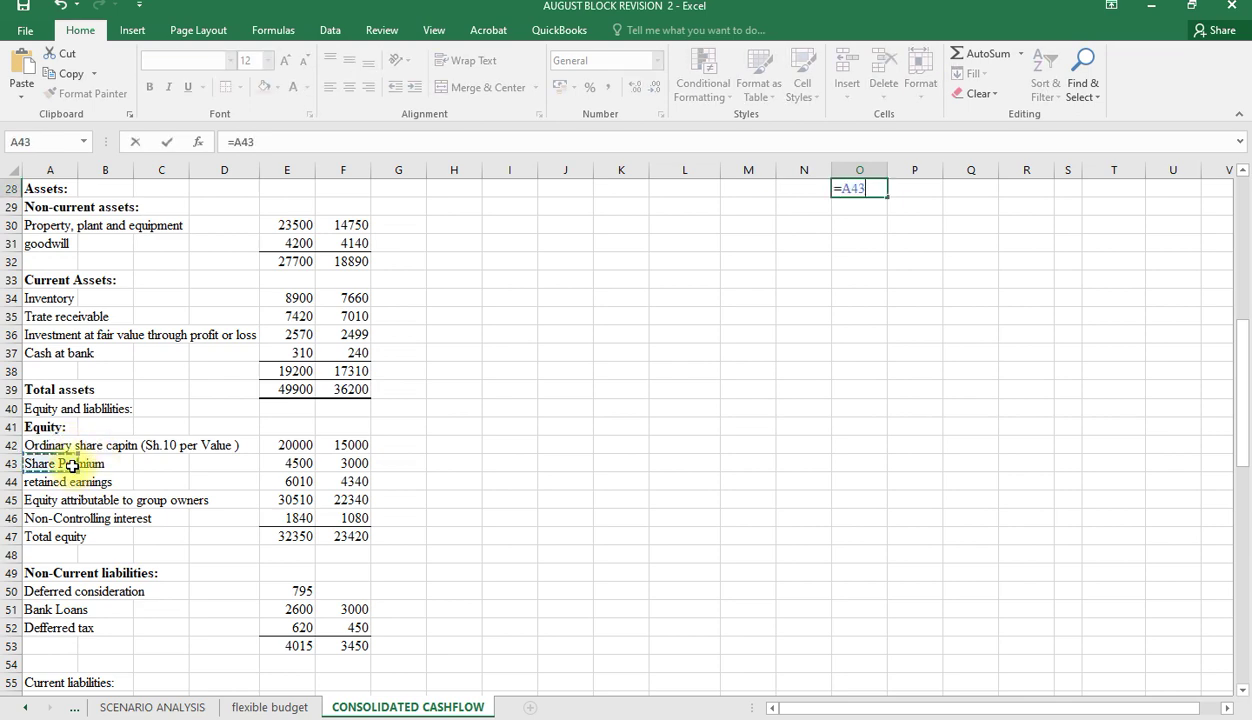
pyautogui.press('Return')
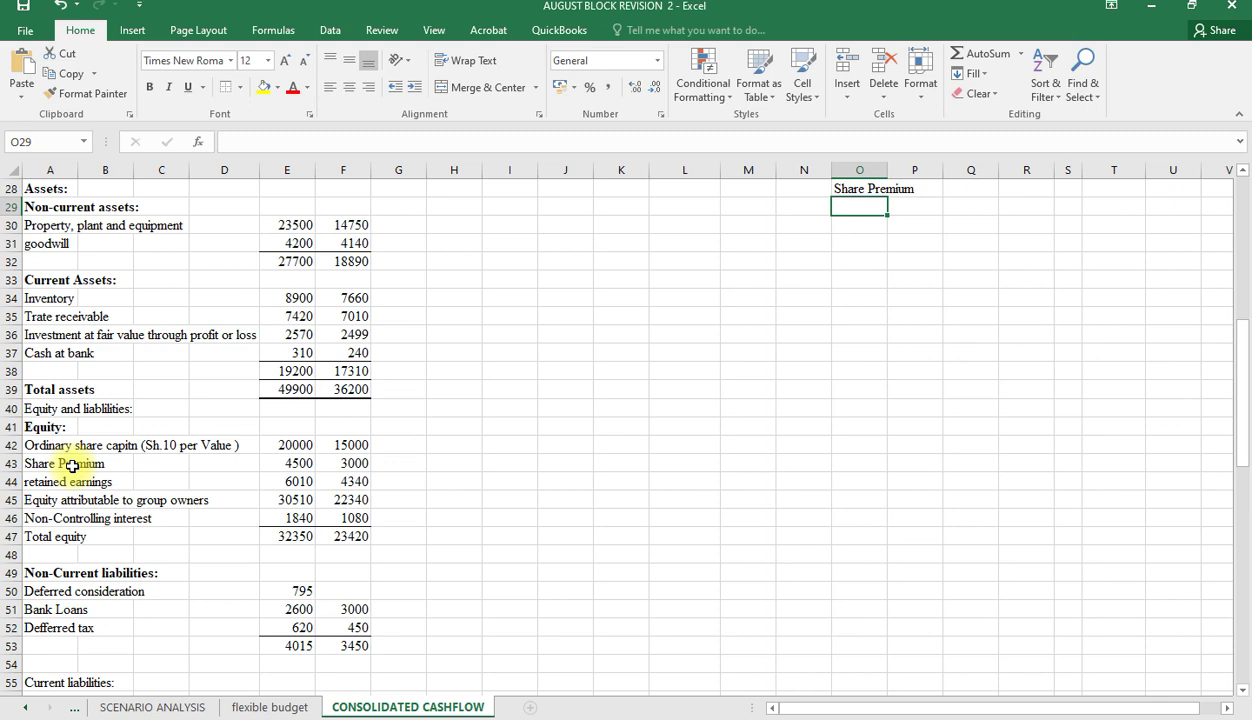
# Step: Calculate the ordinary share capital cash inflow in T27 with =E42-(F42+L10), allowing for the share exchange from the goodwill working
pyautogui.scroll(3, 72, 465)
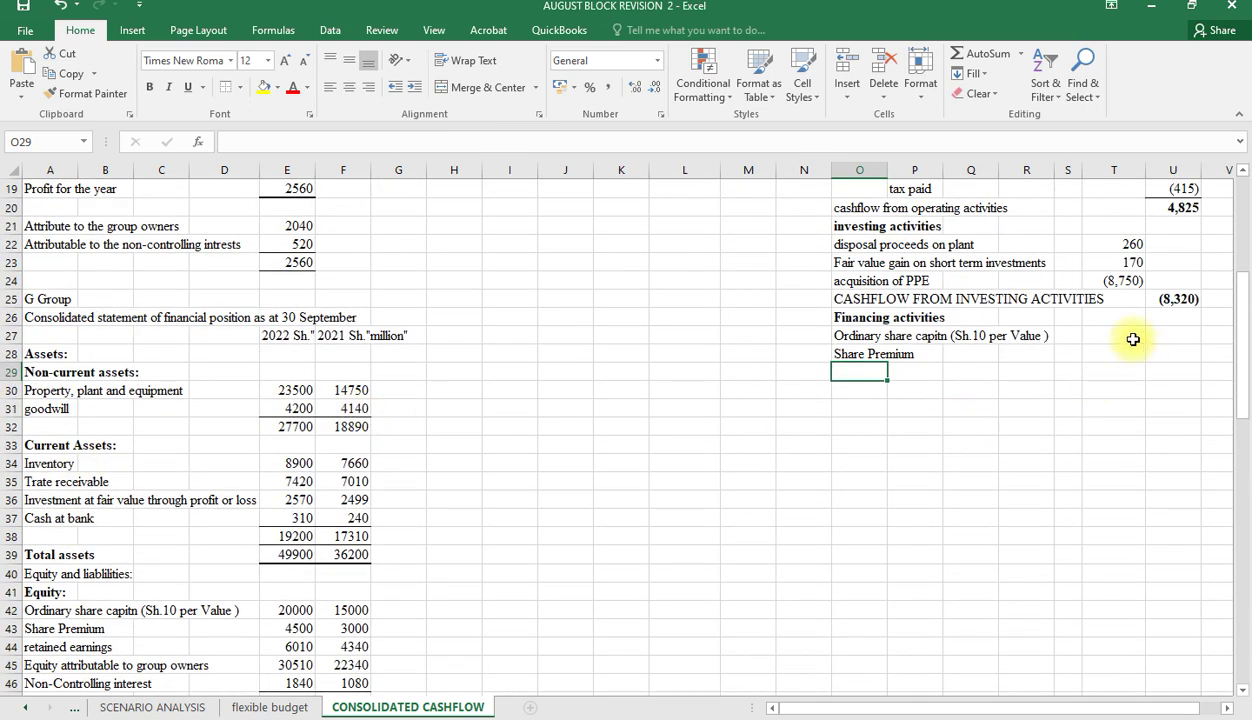
pyautogui.click(1130, 337)
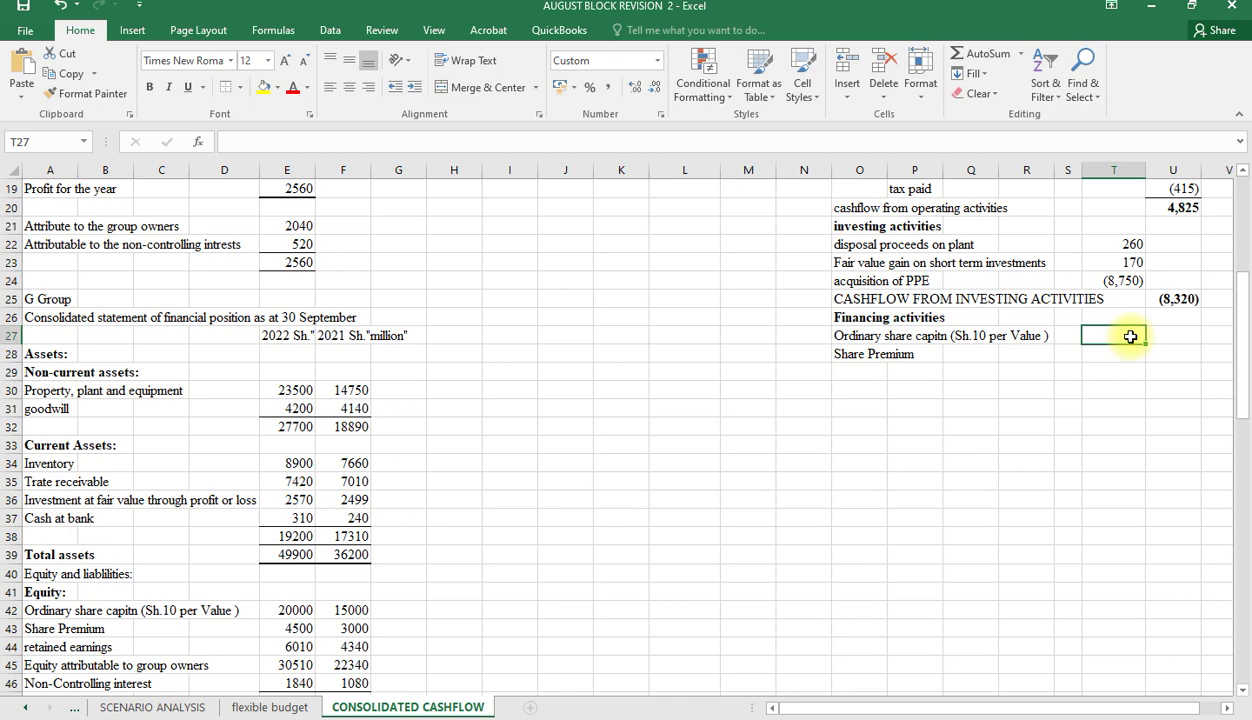
pyautogui.write('=')
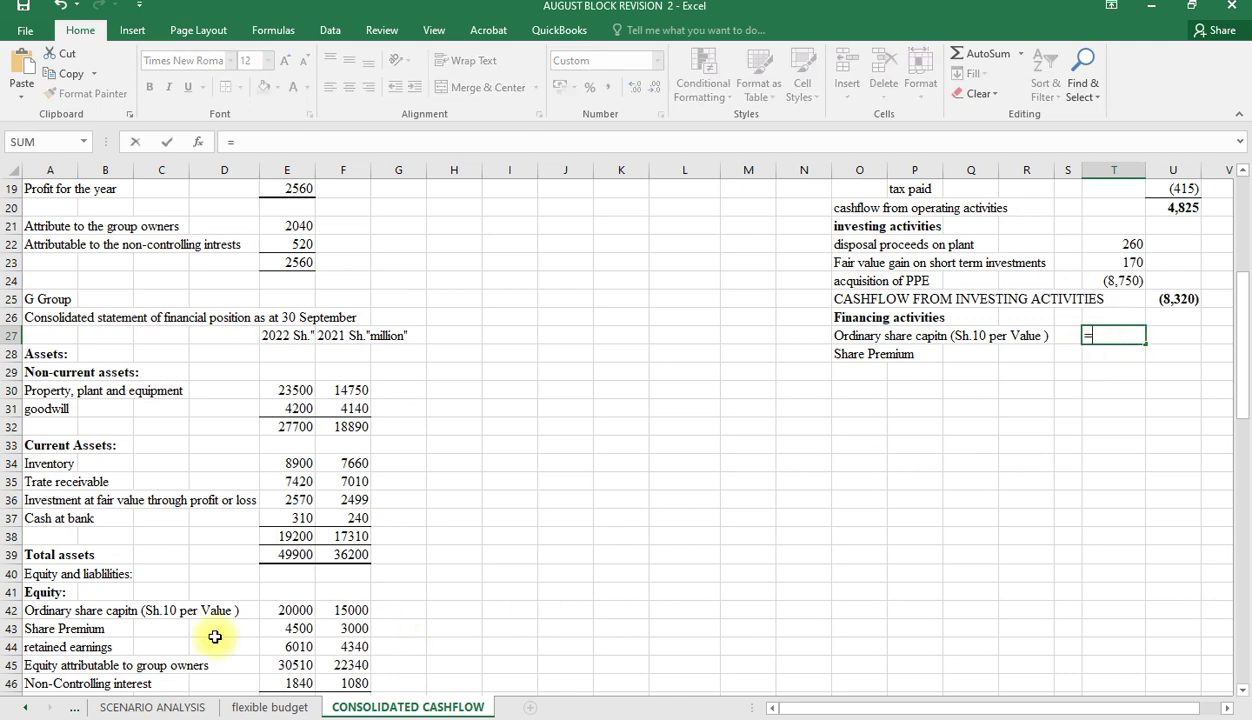
pyautogui.click(358, 610)
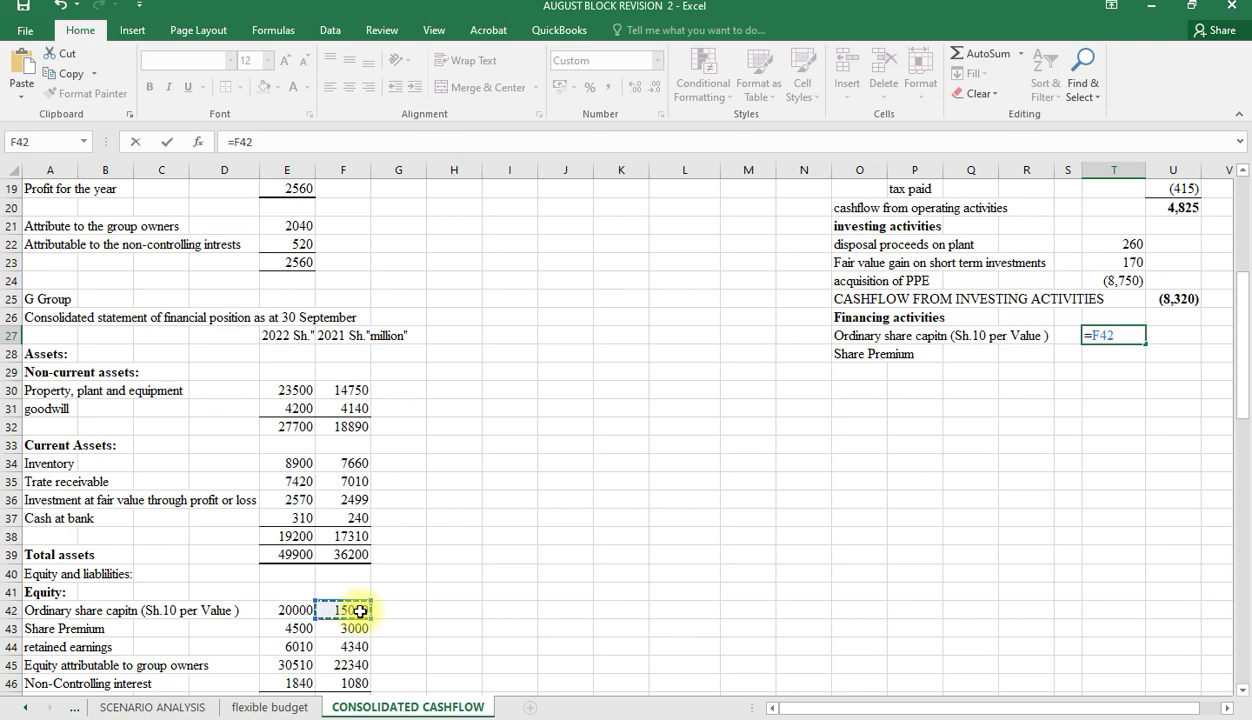
pyautogui.press('BackSpace')
pyautogui.press('BackSpace')
pyautogui.press('BackSpace')
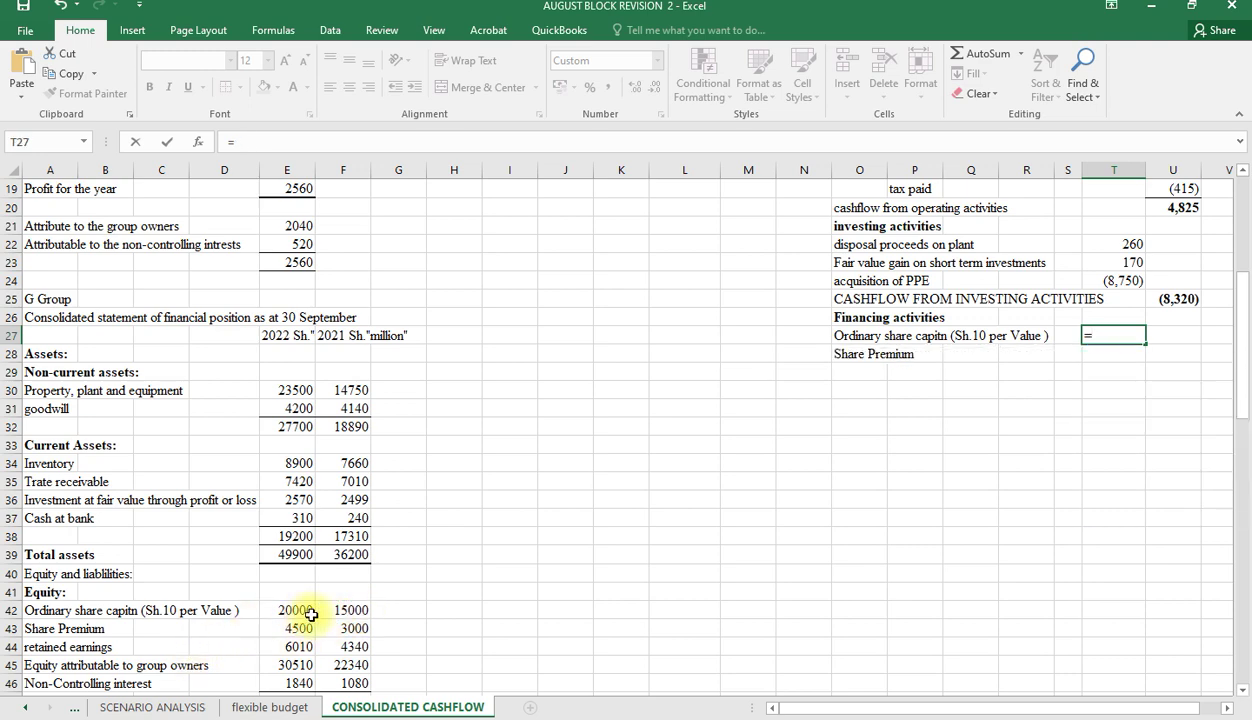
pyautogui.click(288, 610)
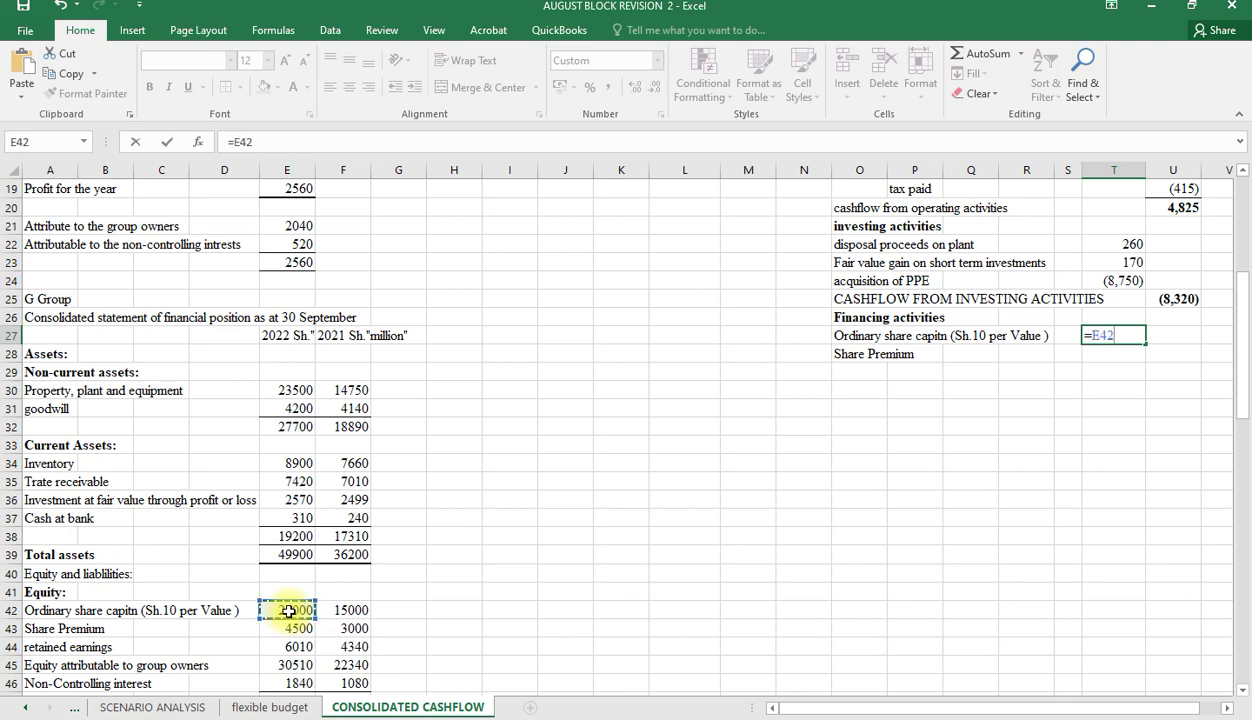
pyautogui.write('-(')
pyautogui.click(365, 612)
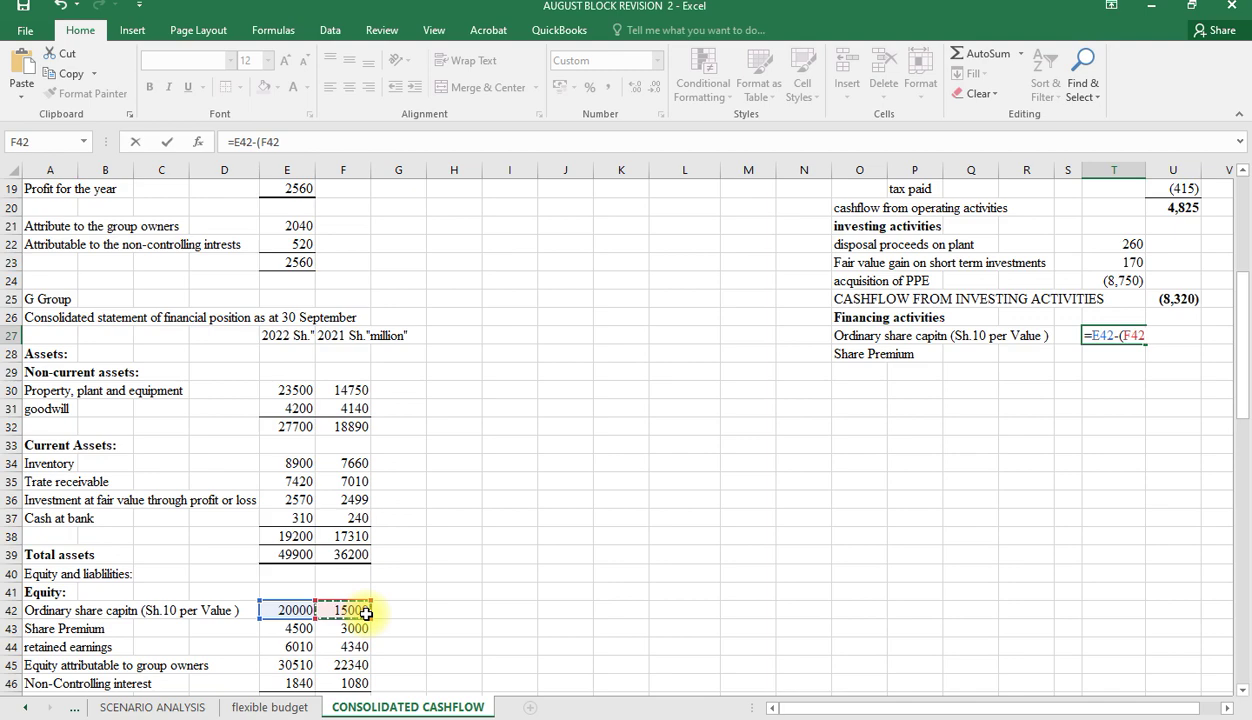
pyautogui.write('+')
pyautogui.scroll(5, 367, 614)
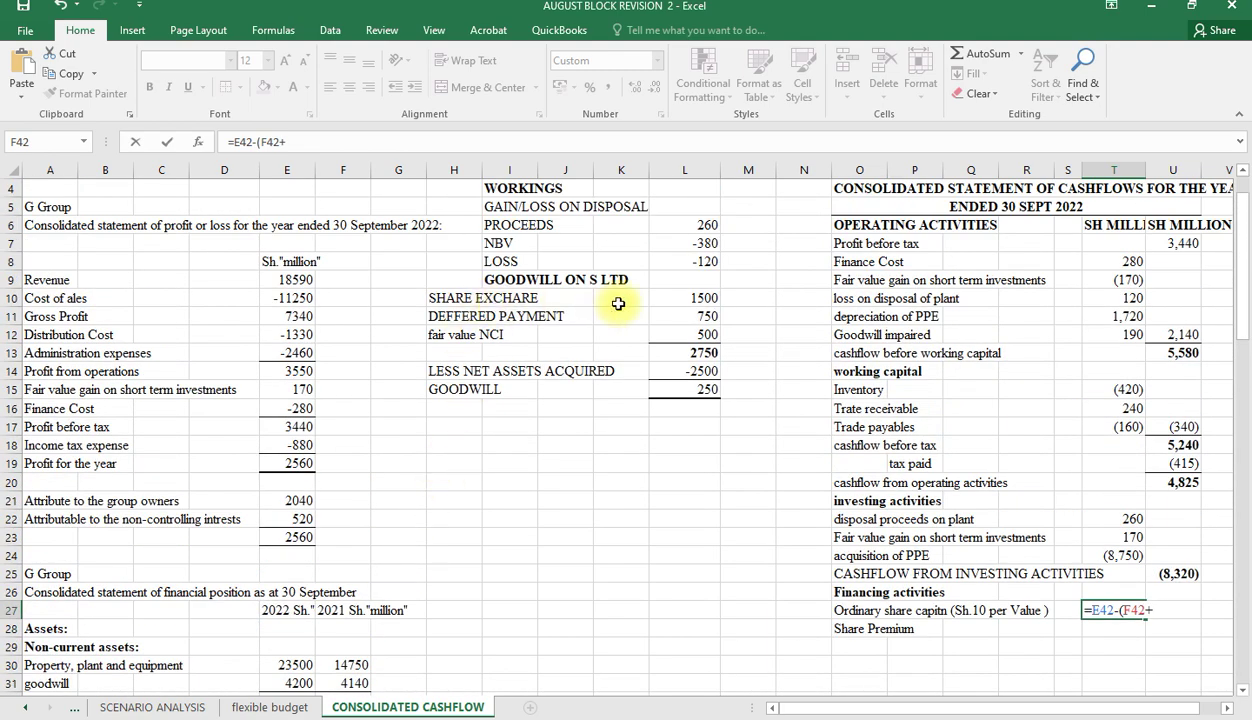
pyautogui.click(700, 298)
pyautogui.write(')')
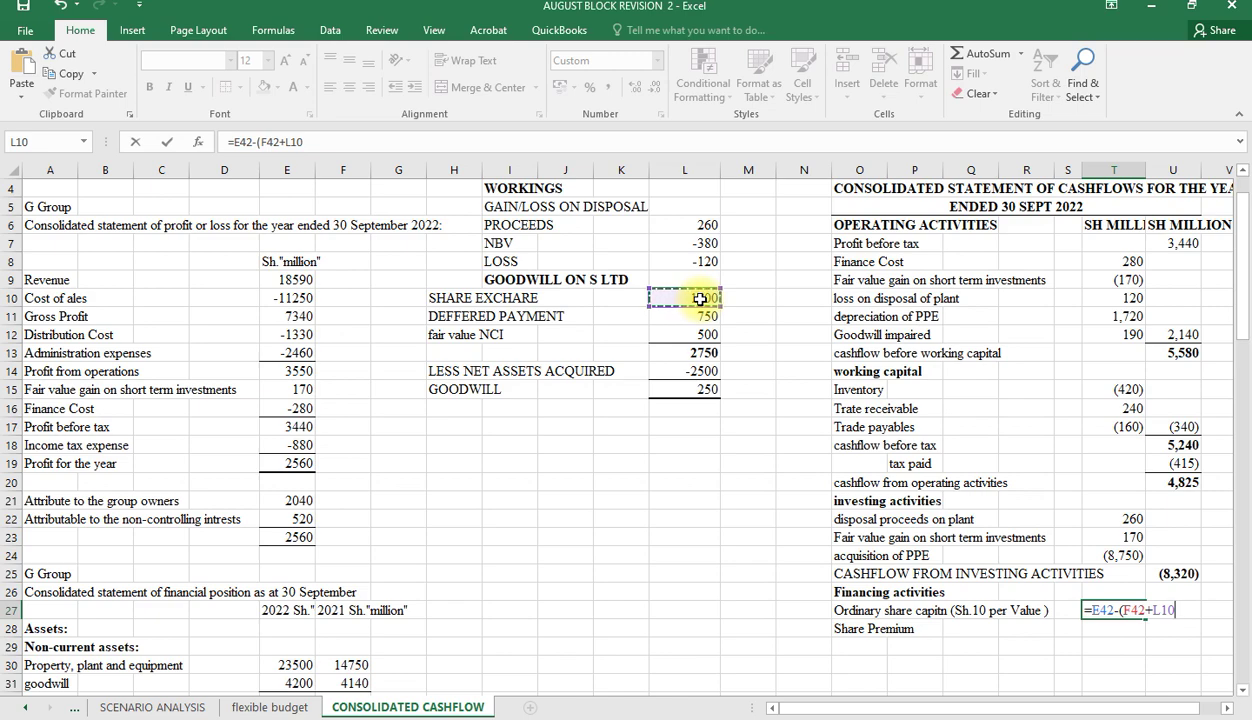
pyautogui.press('Return')
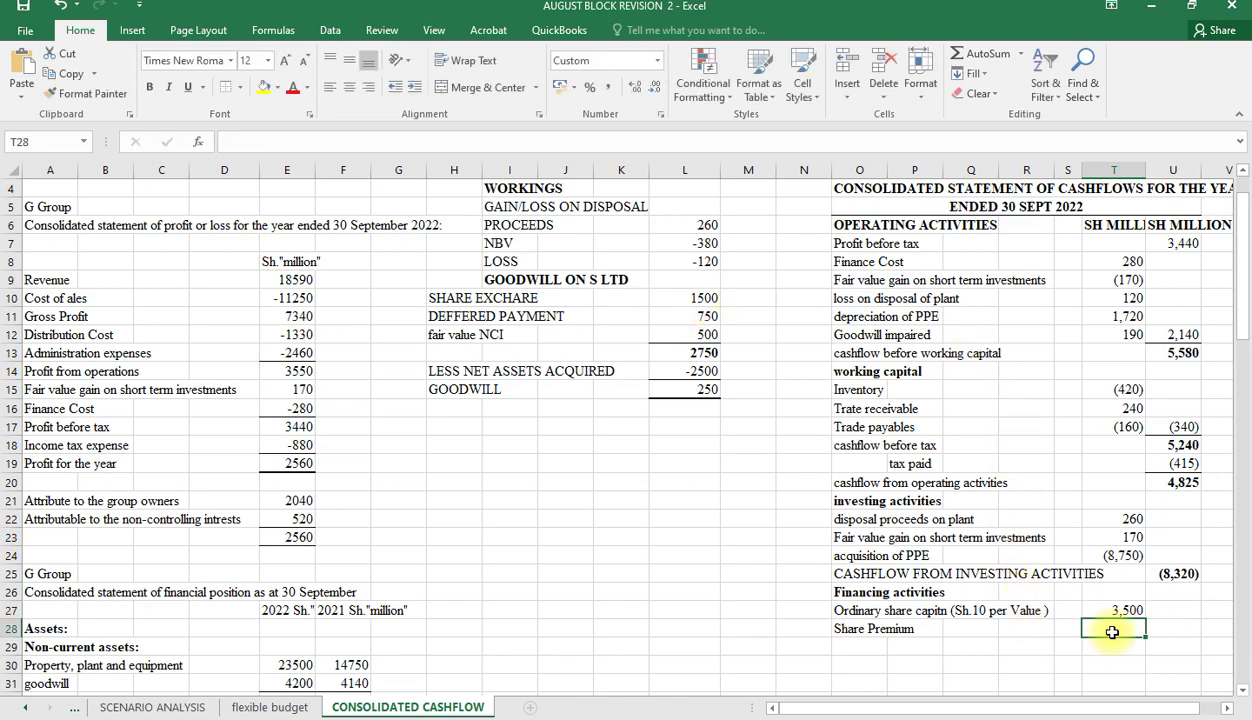
# Step: Calculate the share premium cash inflow in T28 with =E43-F43
pyautogui.write('=')
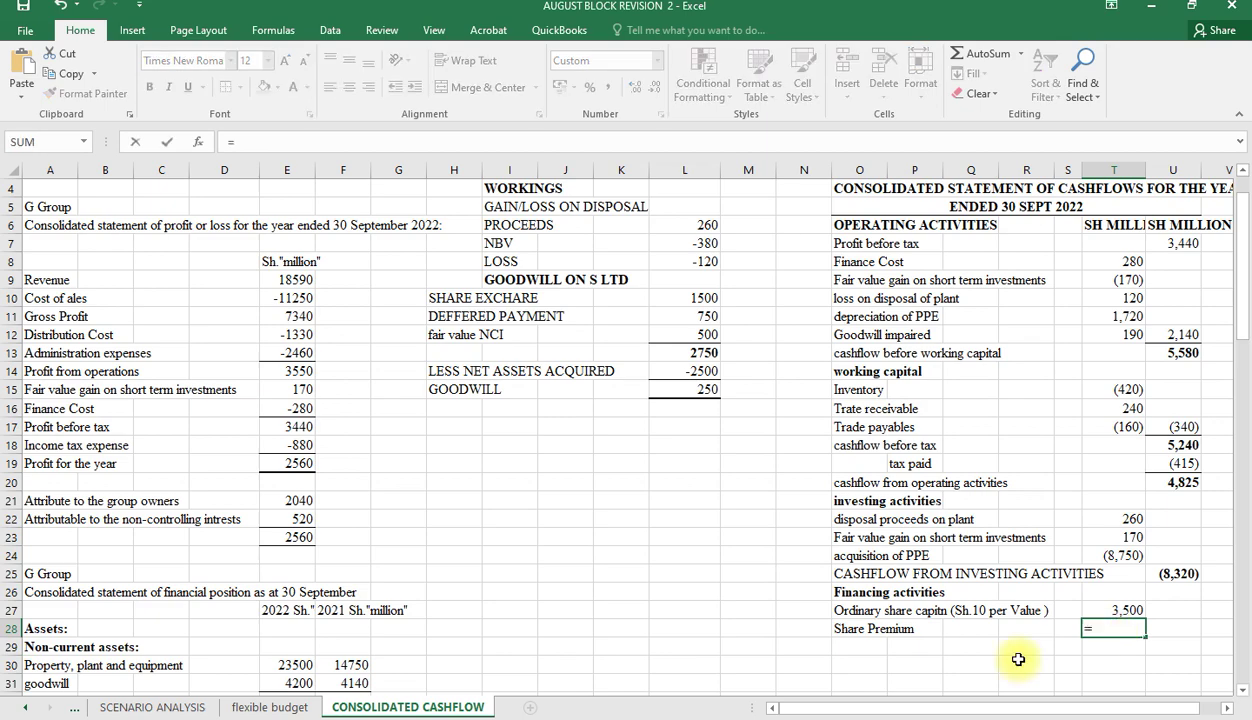
pyautogui.scroll(-4, 721, 680)
pyautogui.scroll(-2, 300, 622)
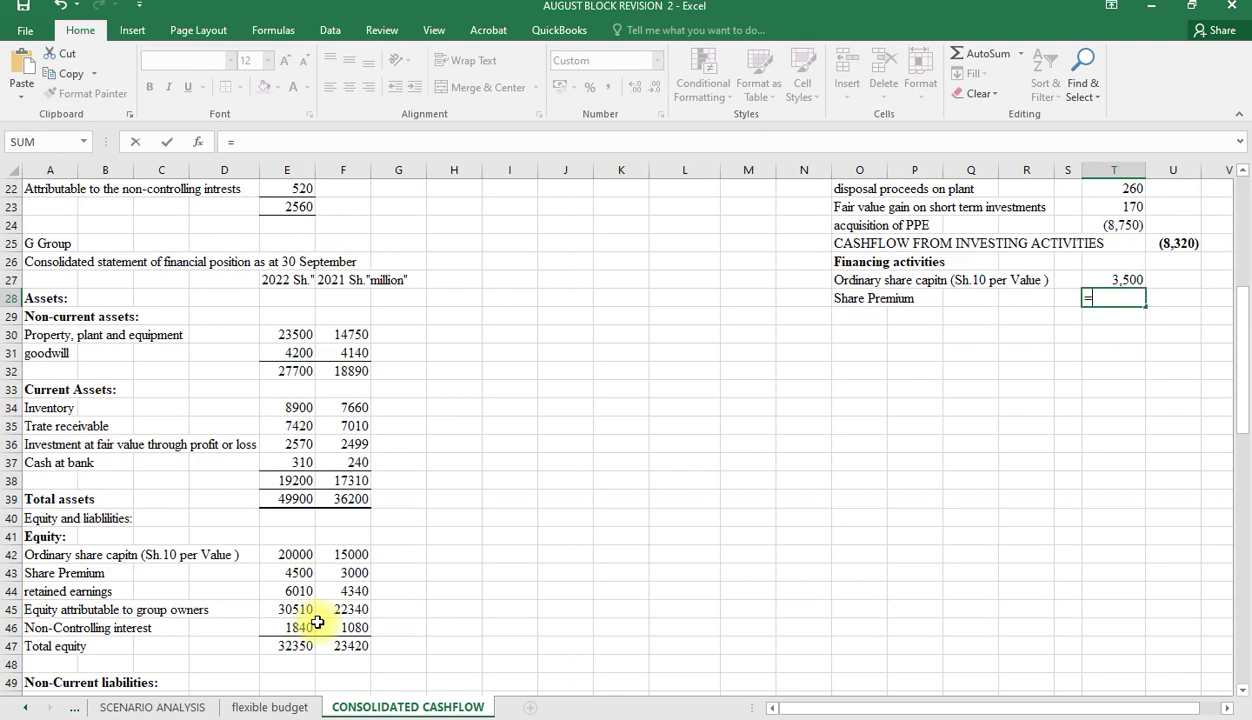
pyautogui.click(290, 575)
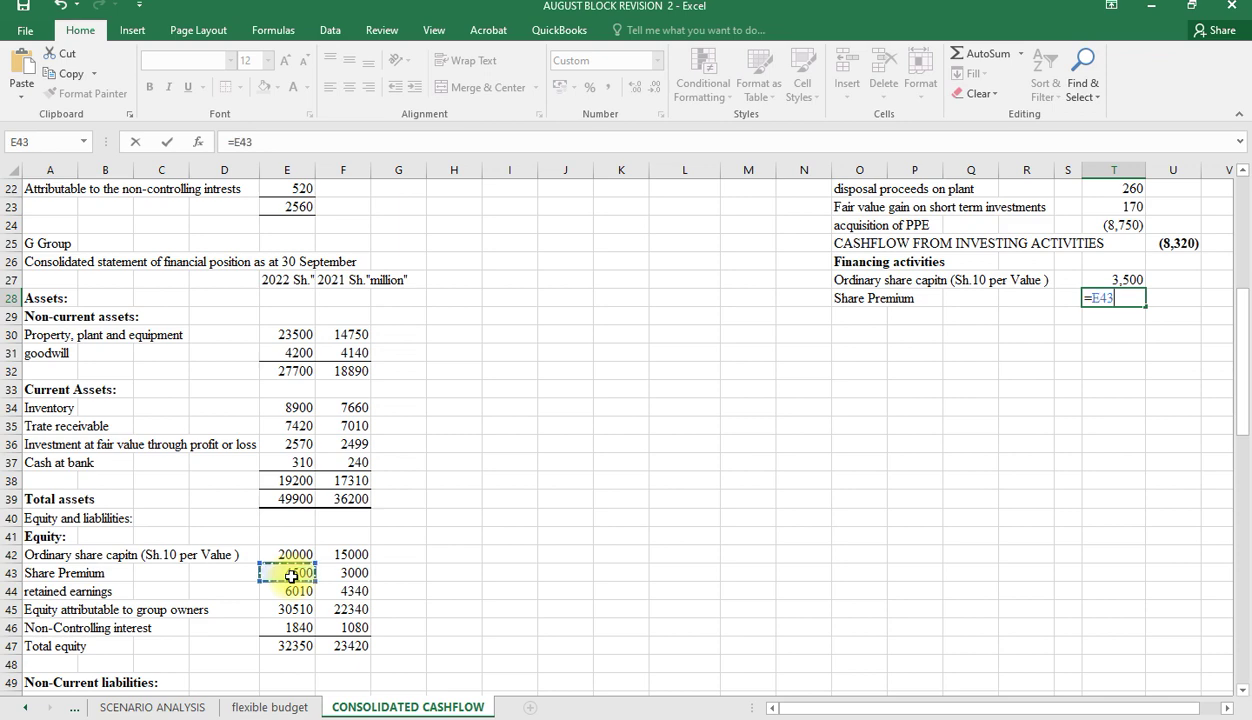
pyautogui.write('-')
pyautogui.click(352, 575)
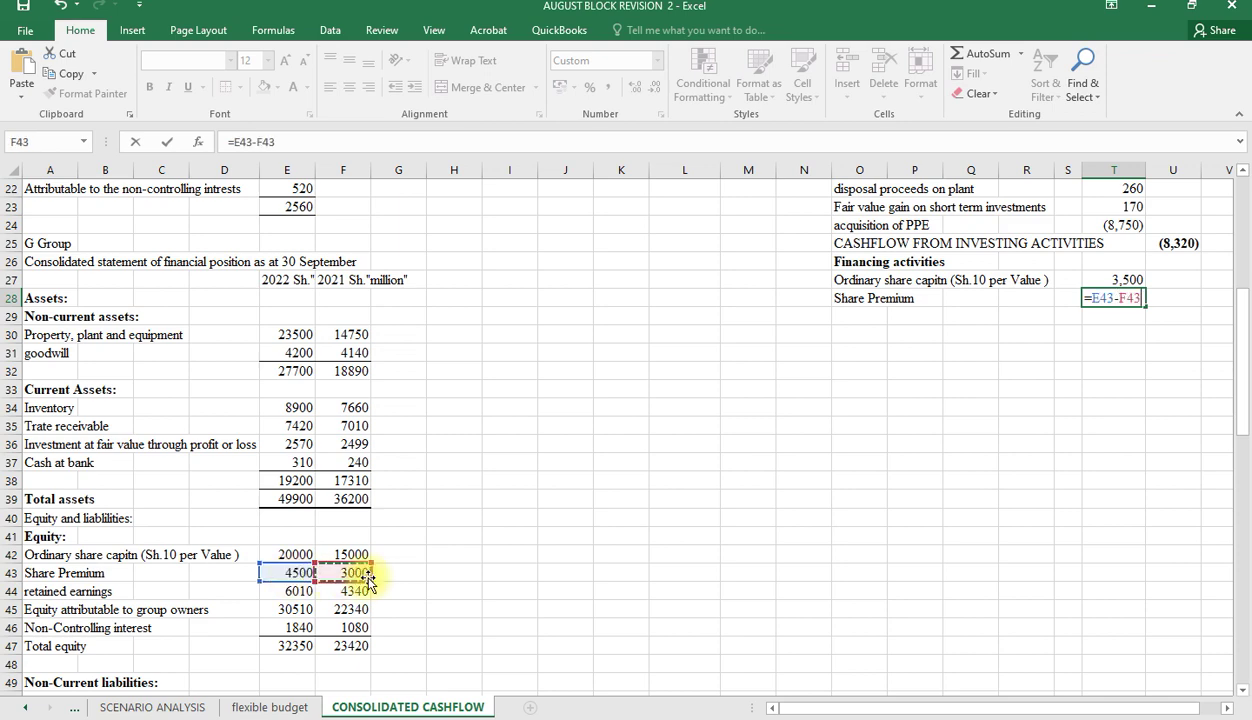
pyautogui.press('Return')
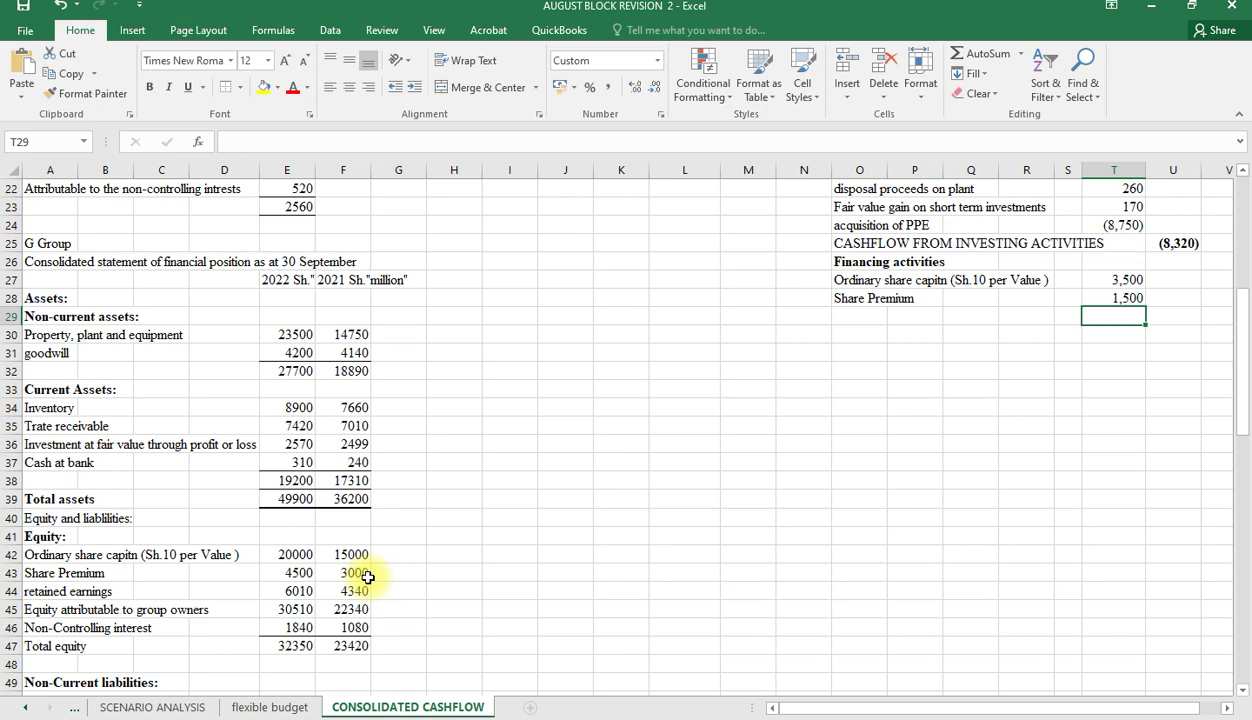
# Step: Add the label "dividend paid" in O29, with "holding company" in Q29 and "NCI" in Q30
pyautogui.click(848, 315)
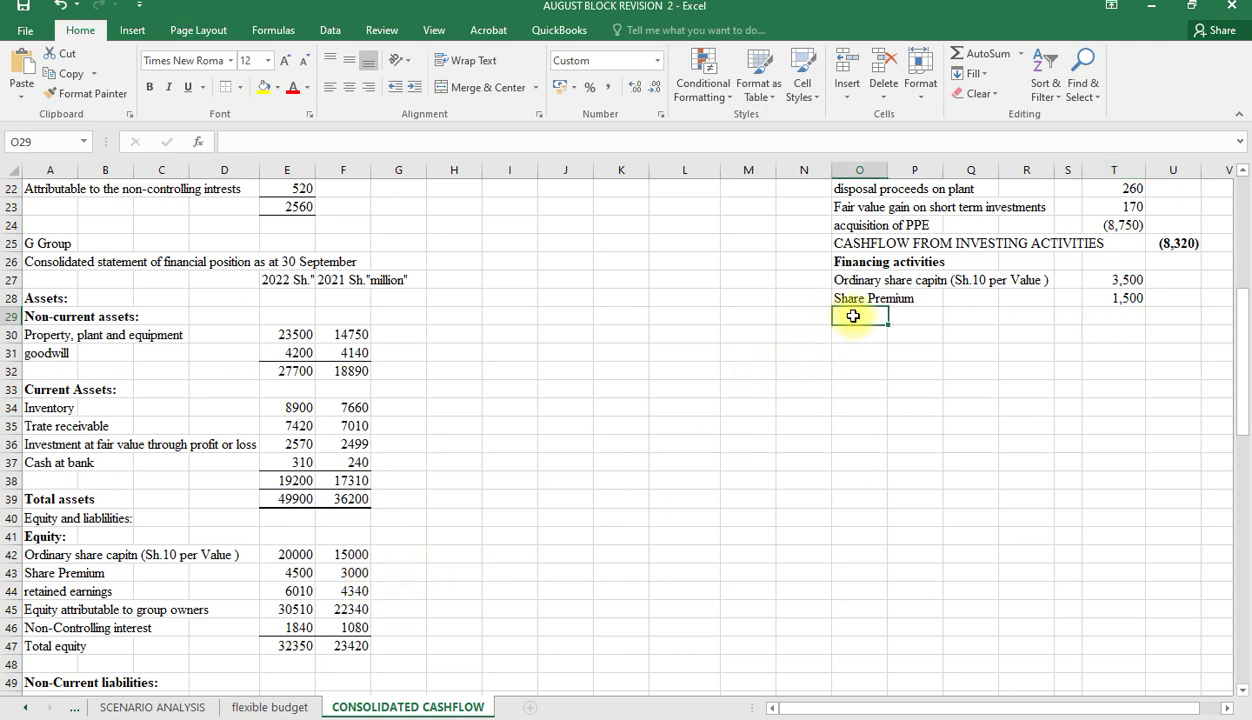
pyautogui.write('div')
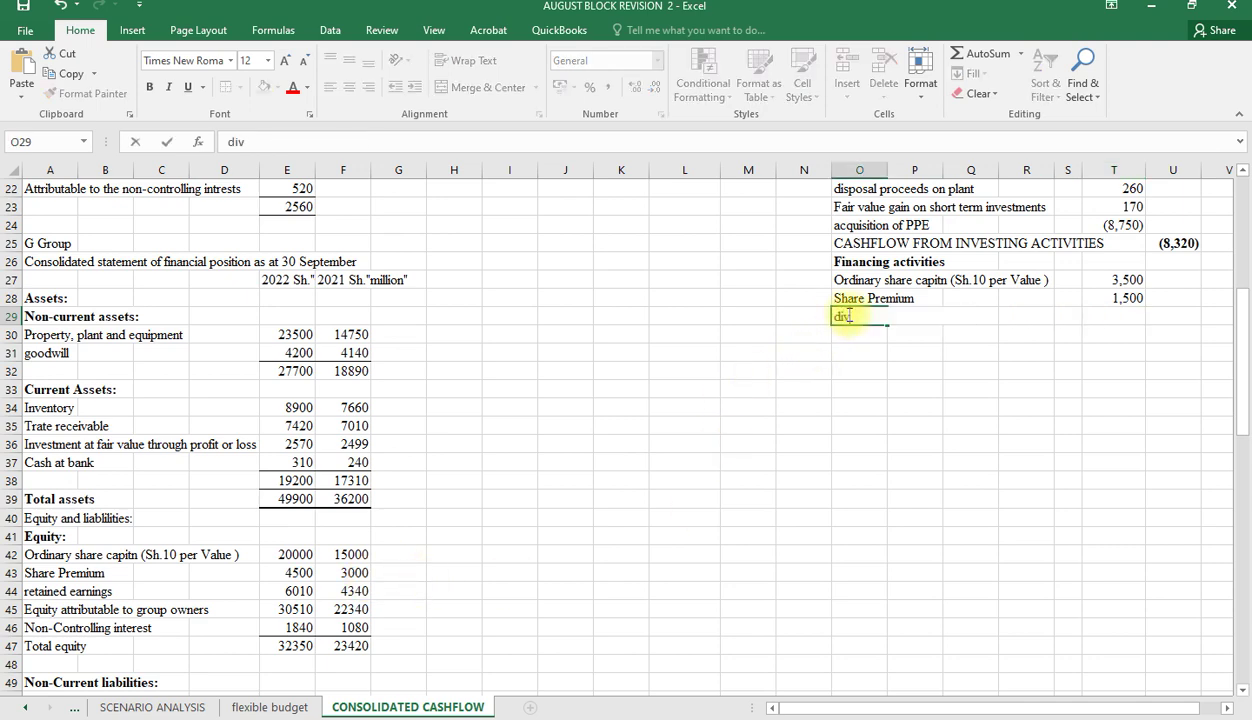
pyautogui.write('idend paid')
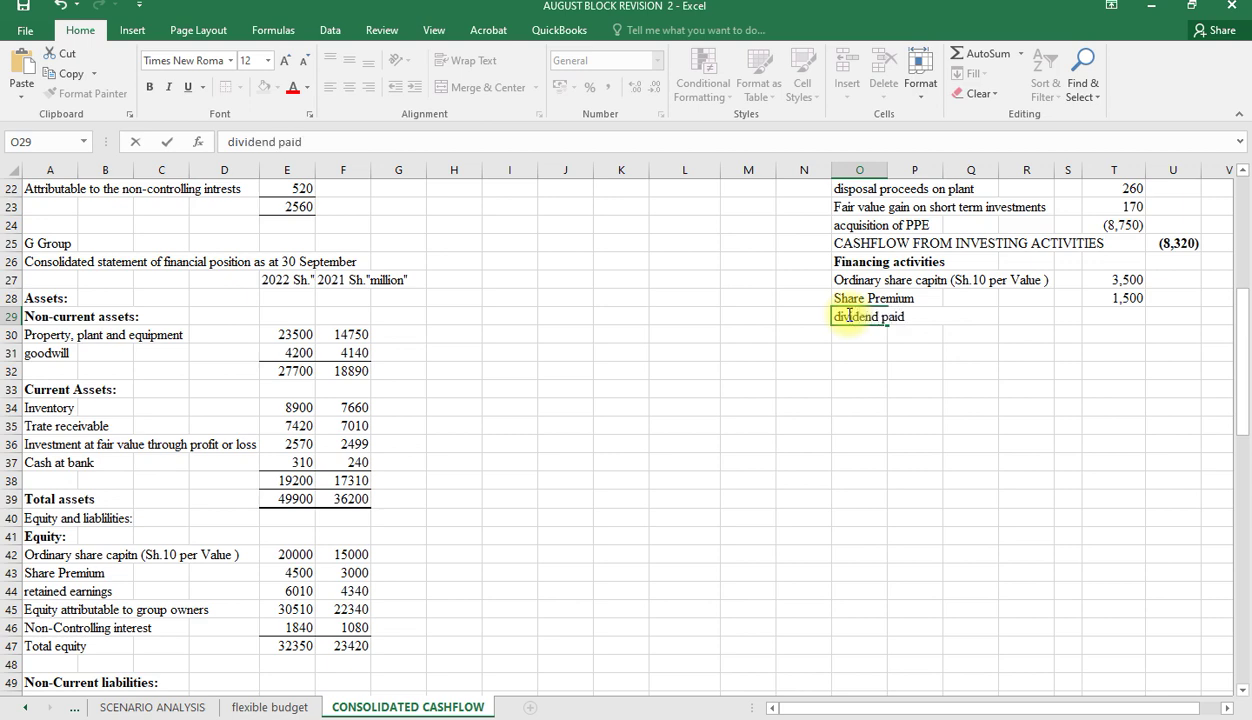
pyautogui.click(964, 349)
pyautogui.click(966, 316)
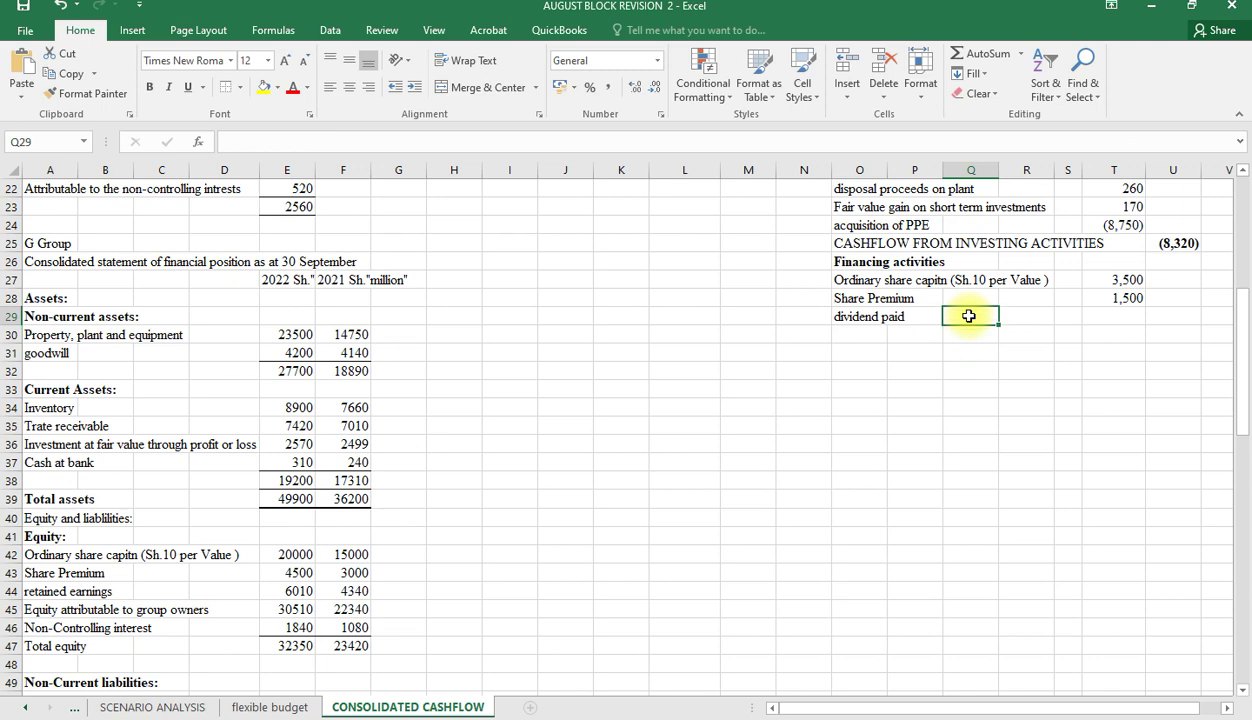
pyautogui.write('hol')
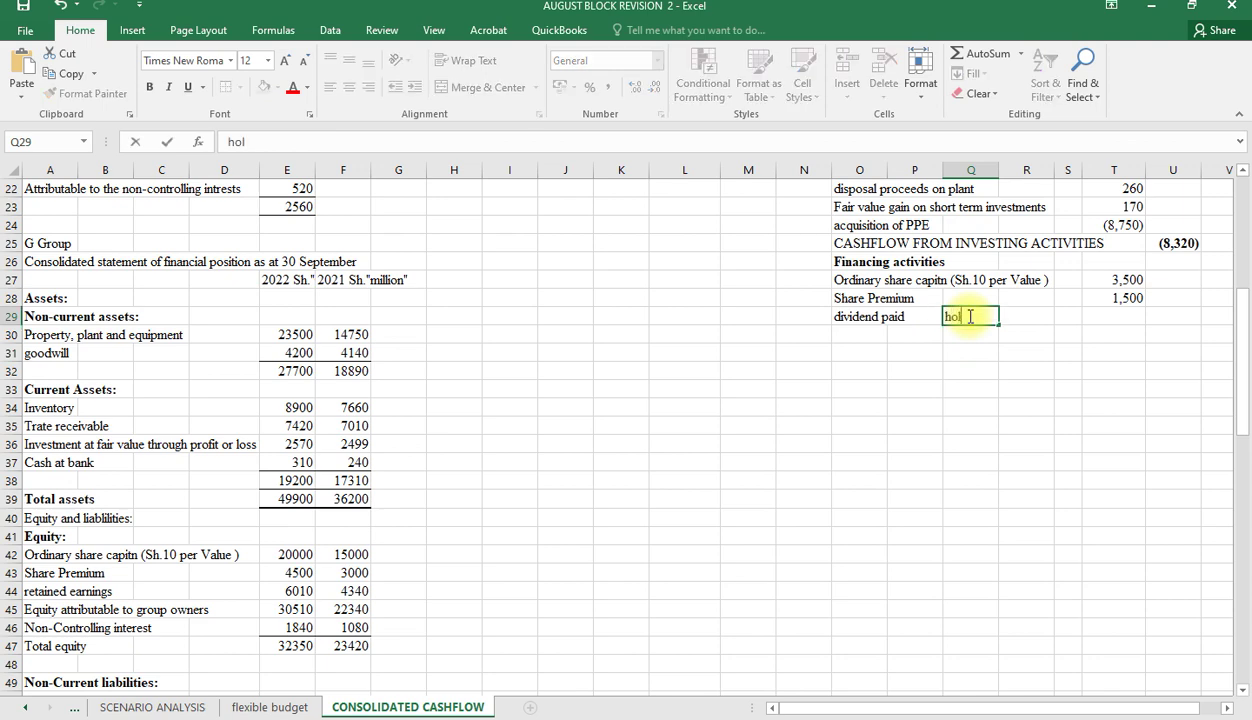
pyautogui.write('ding company')
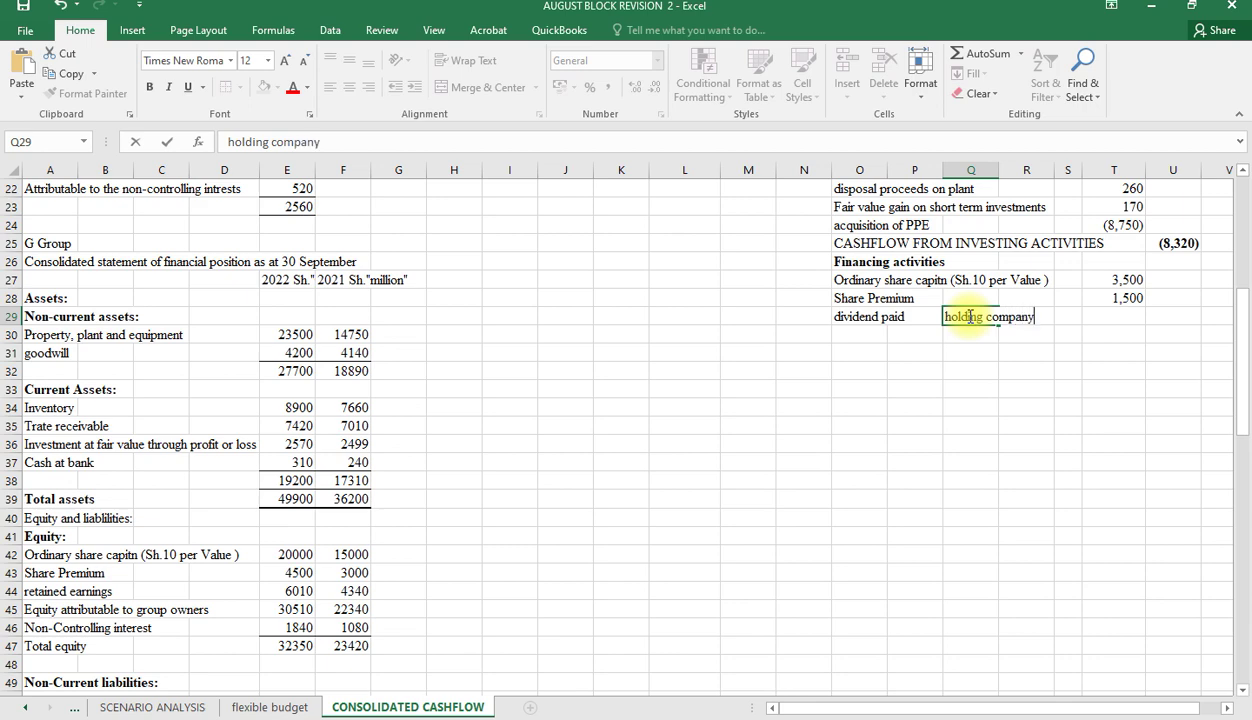
pyautogui.click(958, 337)
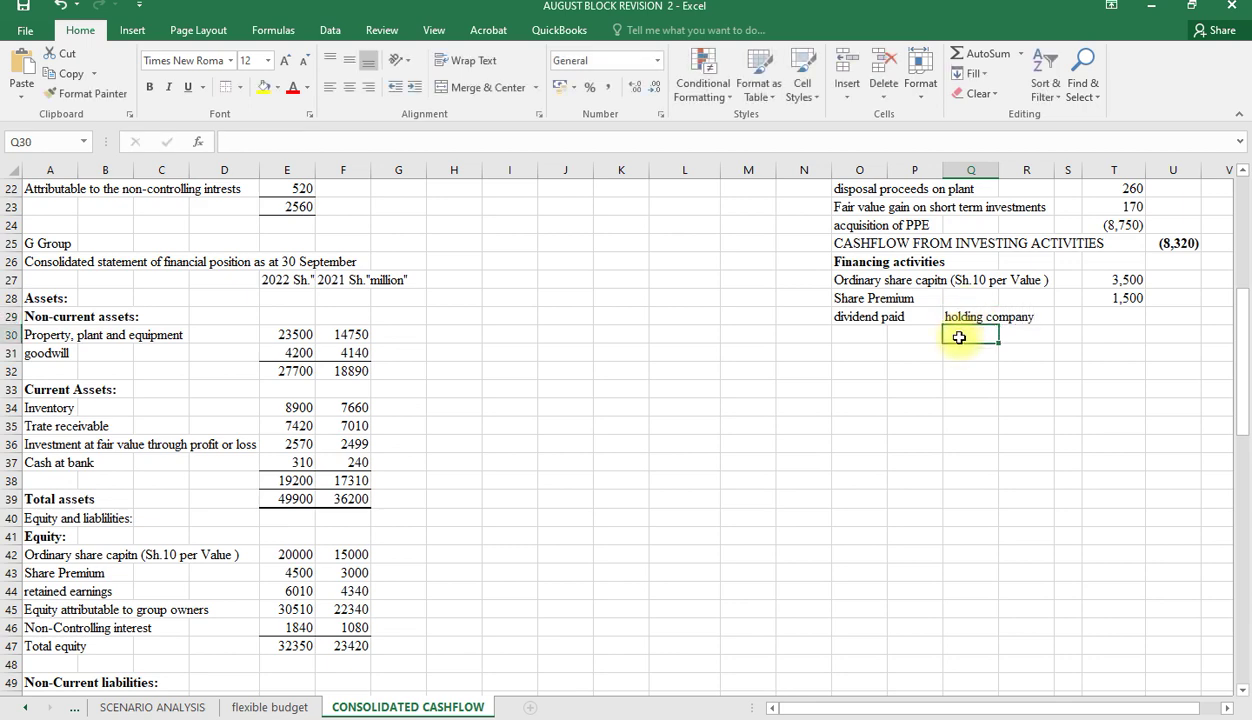
pyautogui.write('NCI')
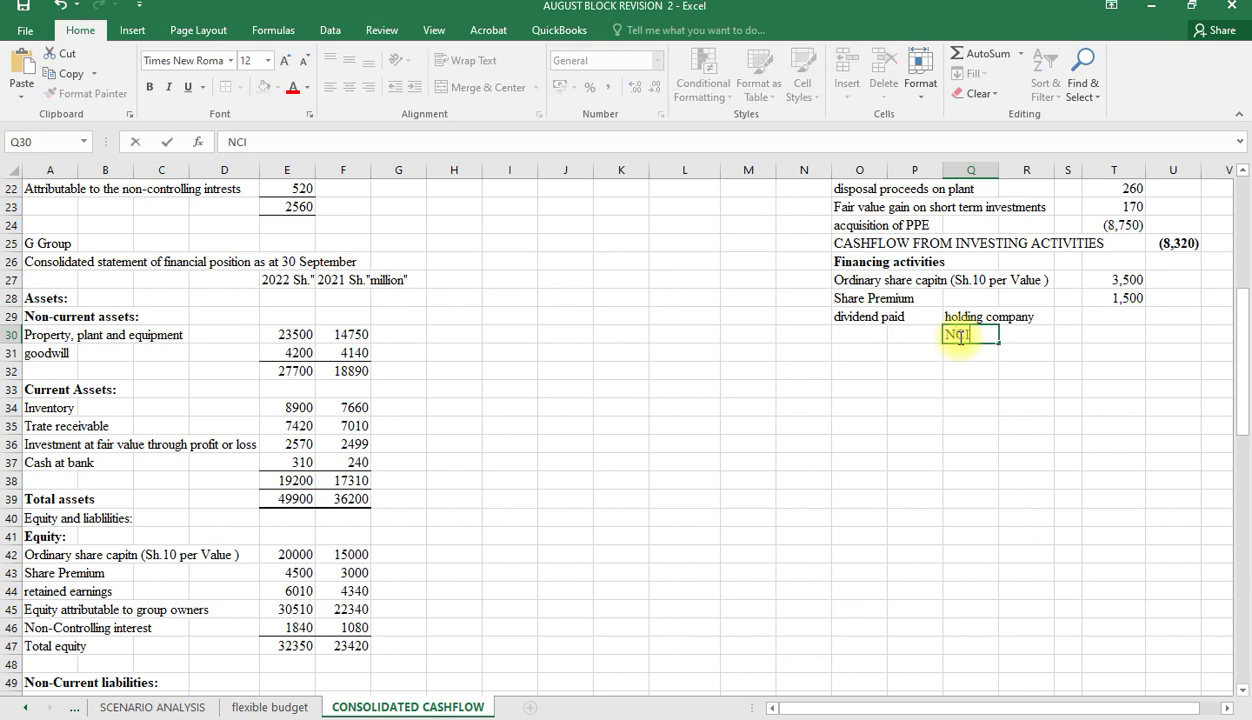
# Step: Calculate the holding company's dividend paid in T29 with =E44-(F44+E21), from retained earnings and profit attributable to group owners
pyautogui.click(1125, 319)
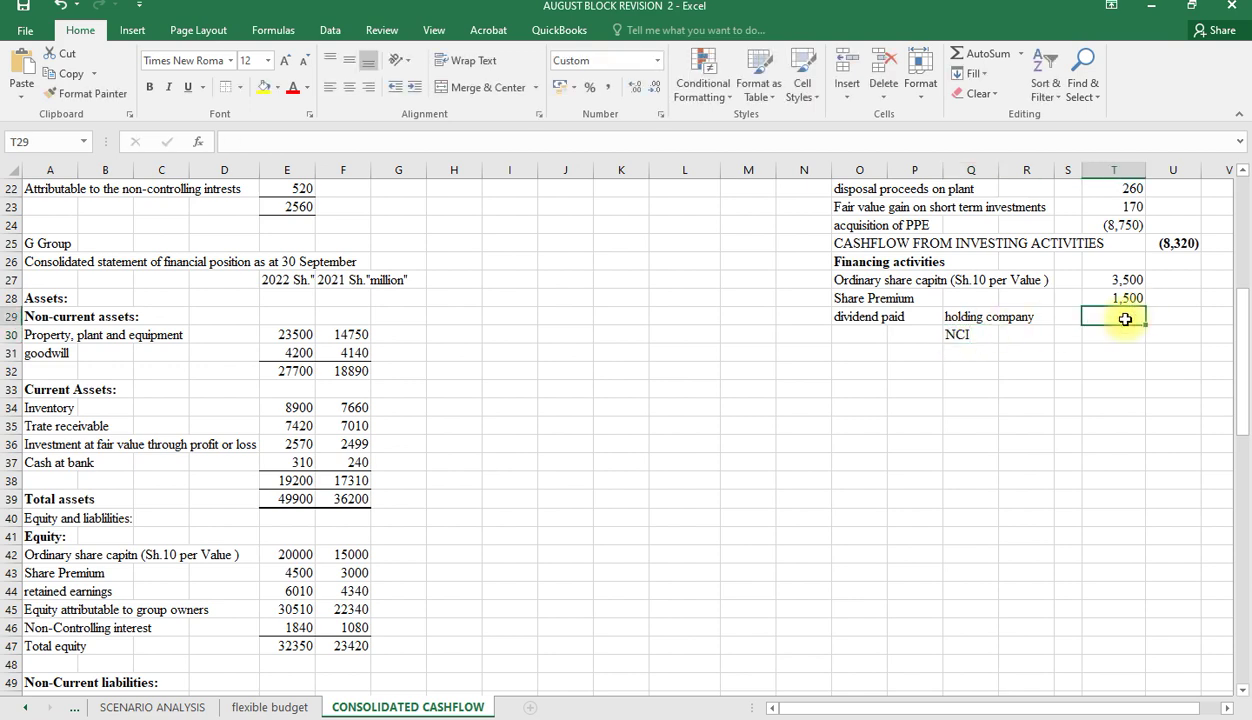
pyautogui.write('=')
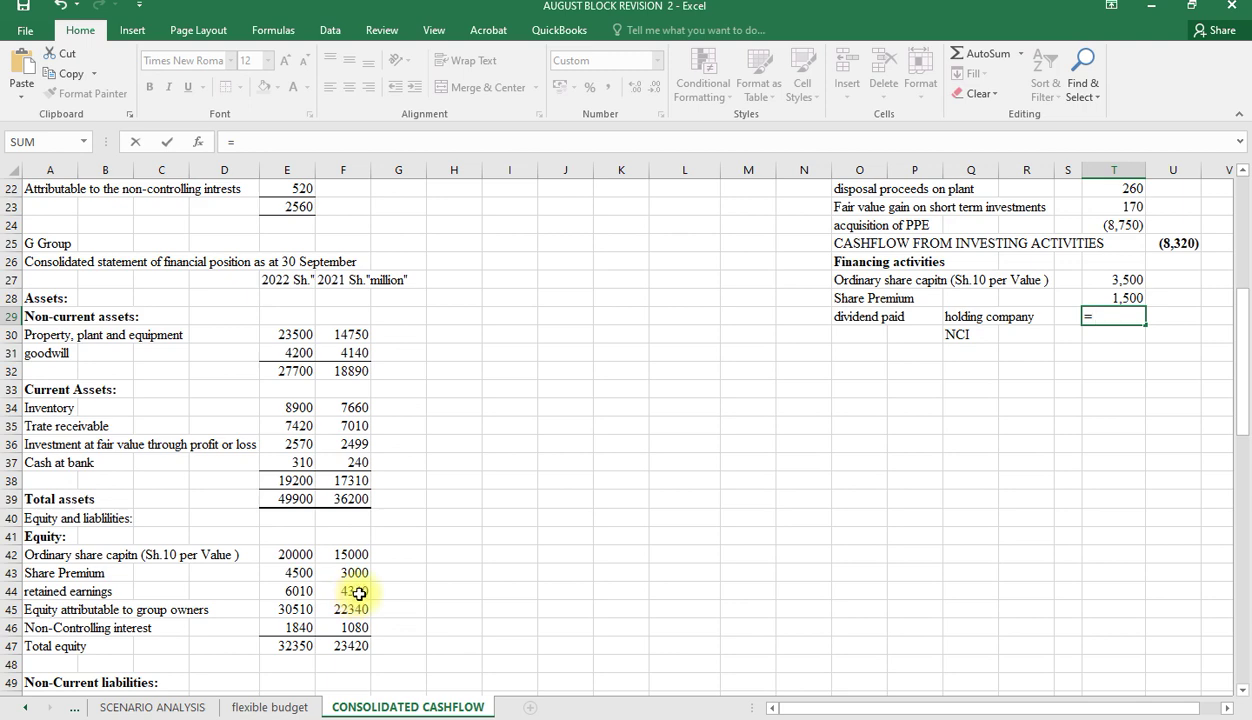
pyautogui.click(301, 593)
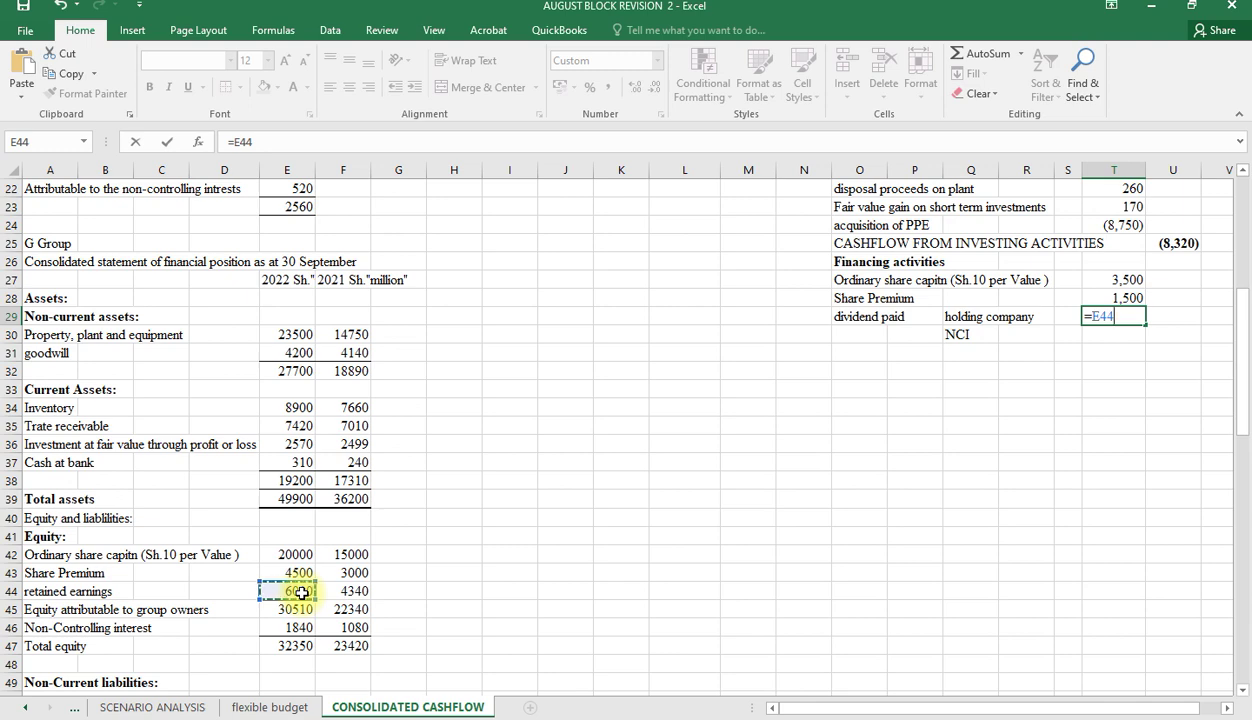
pyautogui.write('-(')
pyautogui.click(355, 590)
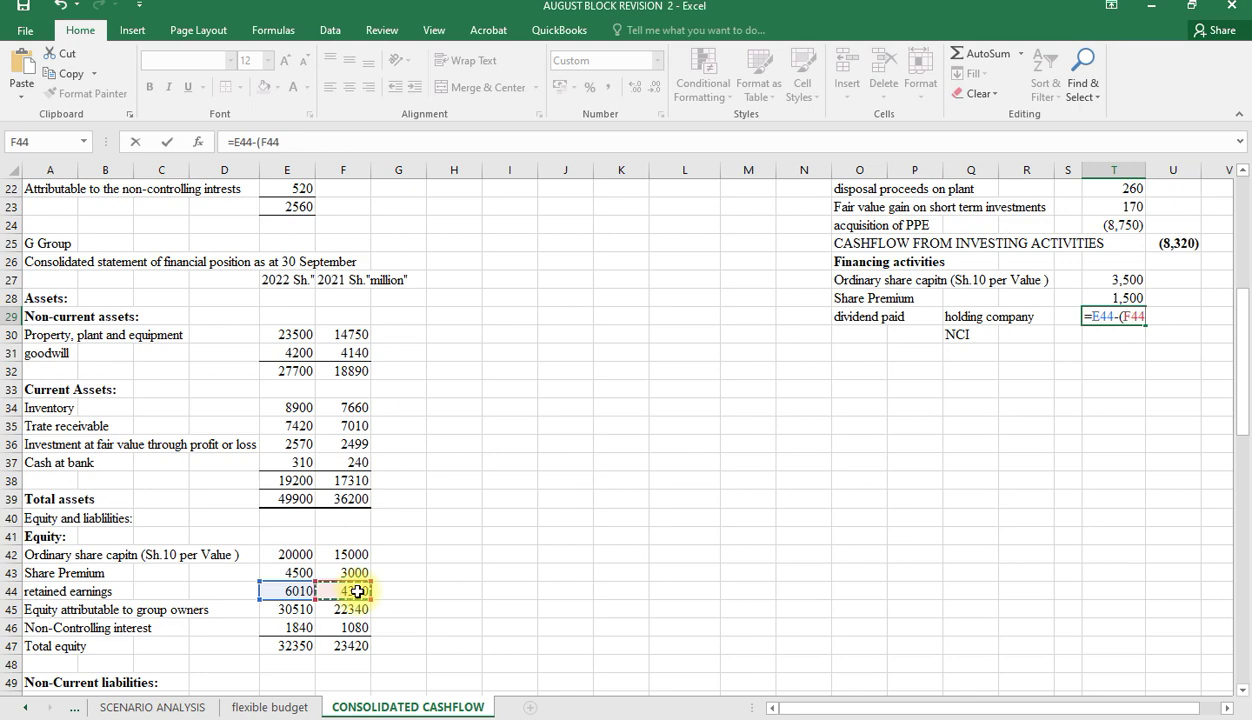
pyautogui.write('+')
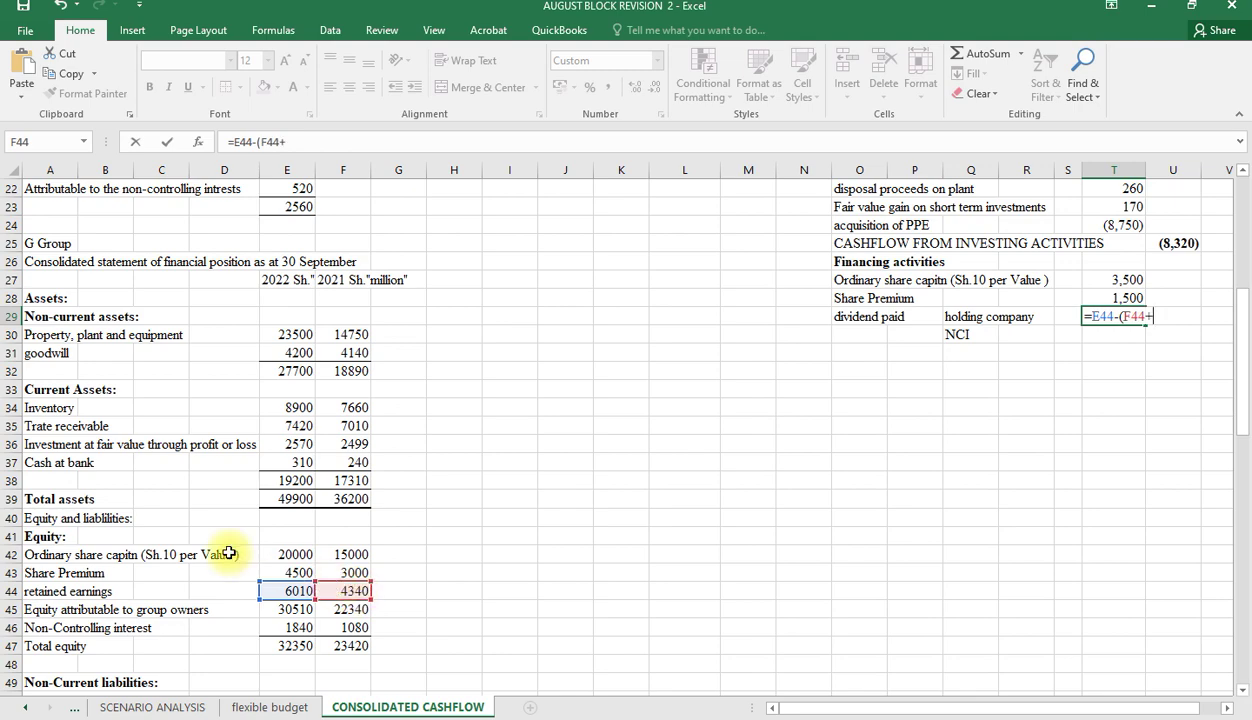
pyautogui.scroll(2, 251, 531)
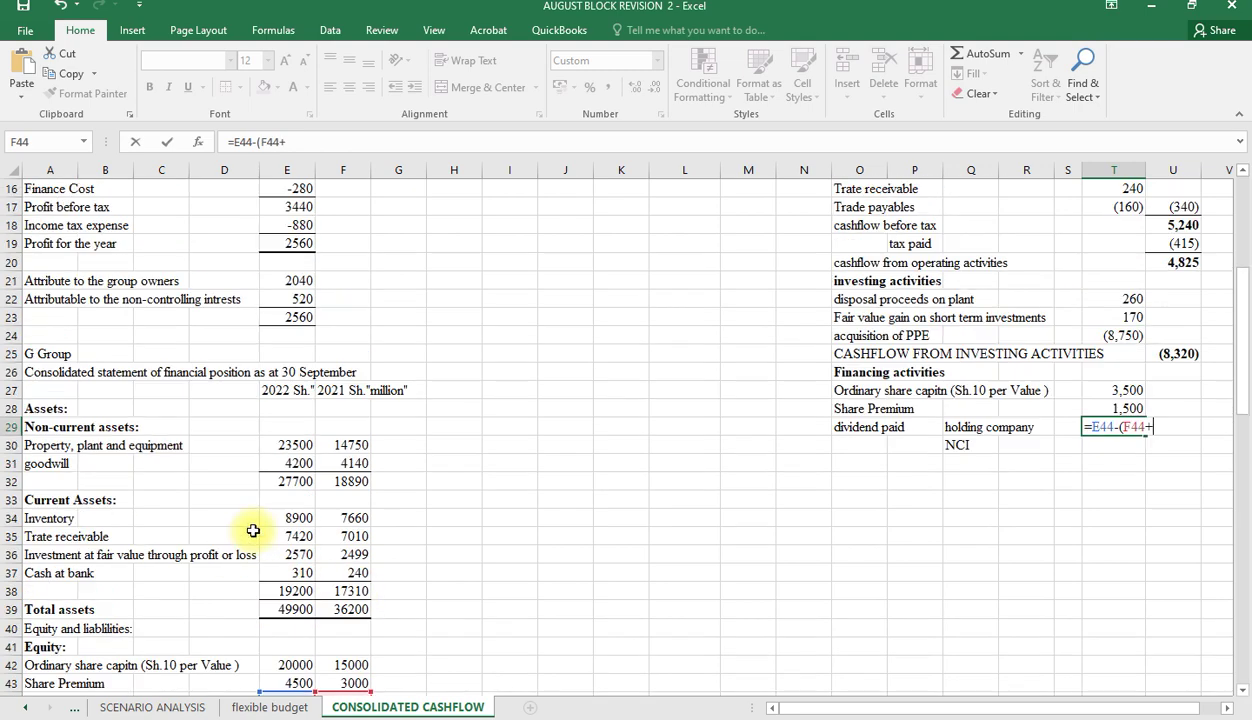
pyautogui.click(289, 282)
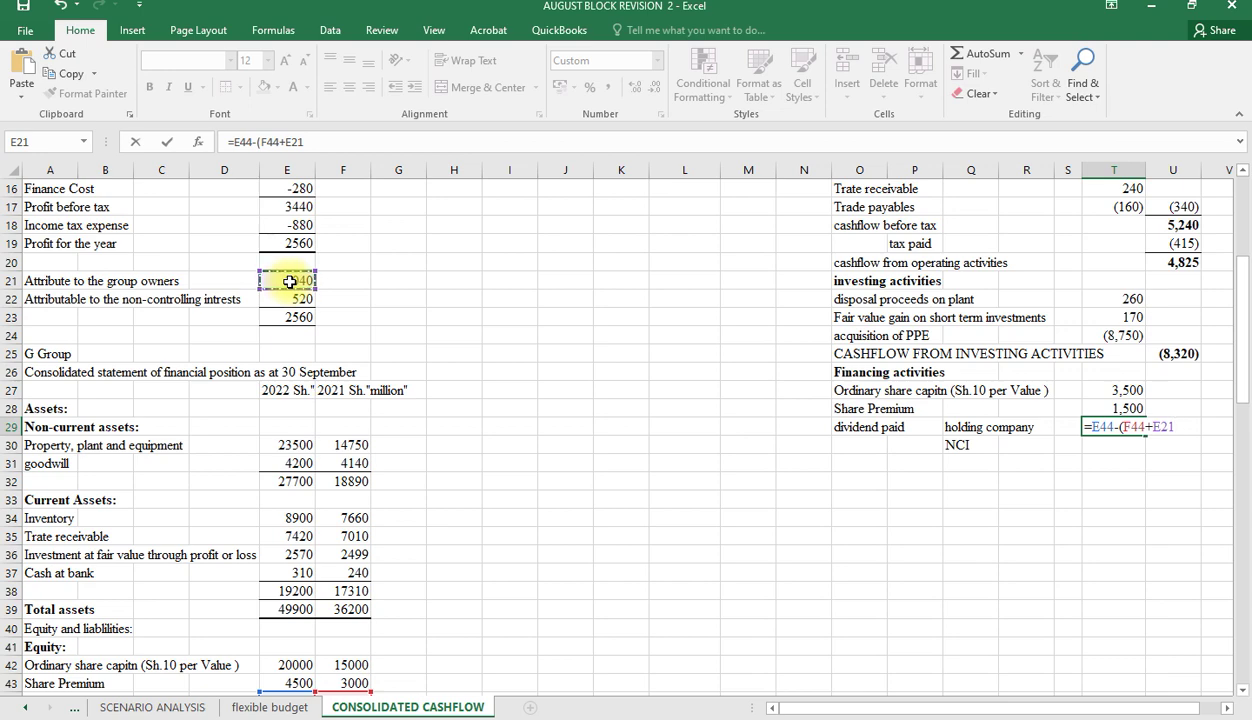
pyautogui.write(')')
pyautogui.press('Return')
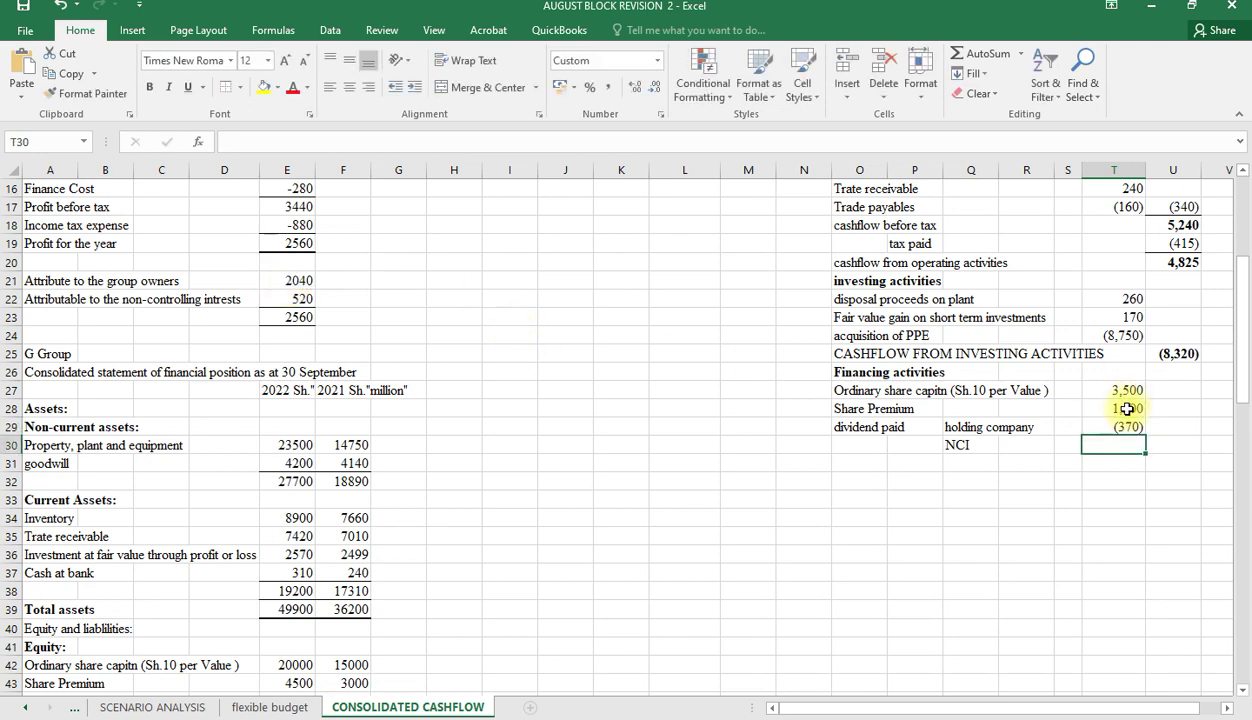
# Step: Calculate the NCI dividend paid in T30 with =E46-(F46+E22+E85*0.25), including NCI profit and 25% of the subsidiary's net assets
pyautogui.write('=')
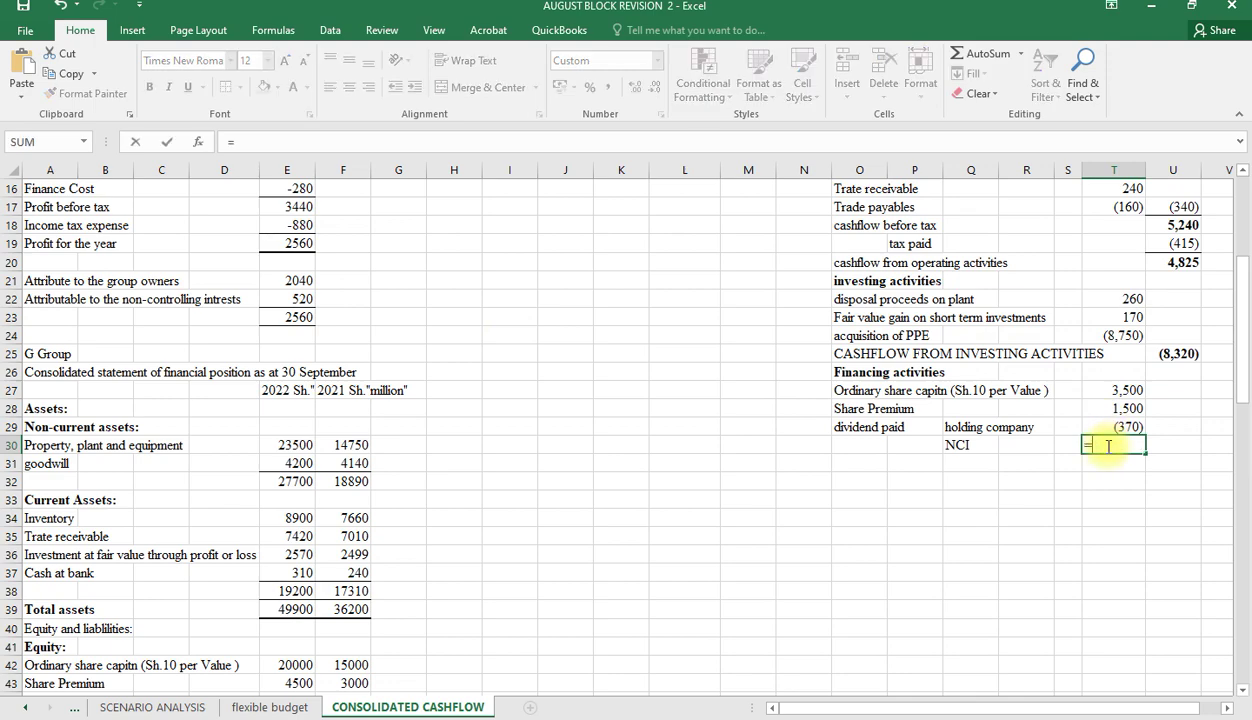
pyautogui.scroll(-2, 1070, 500)
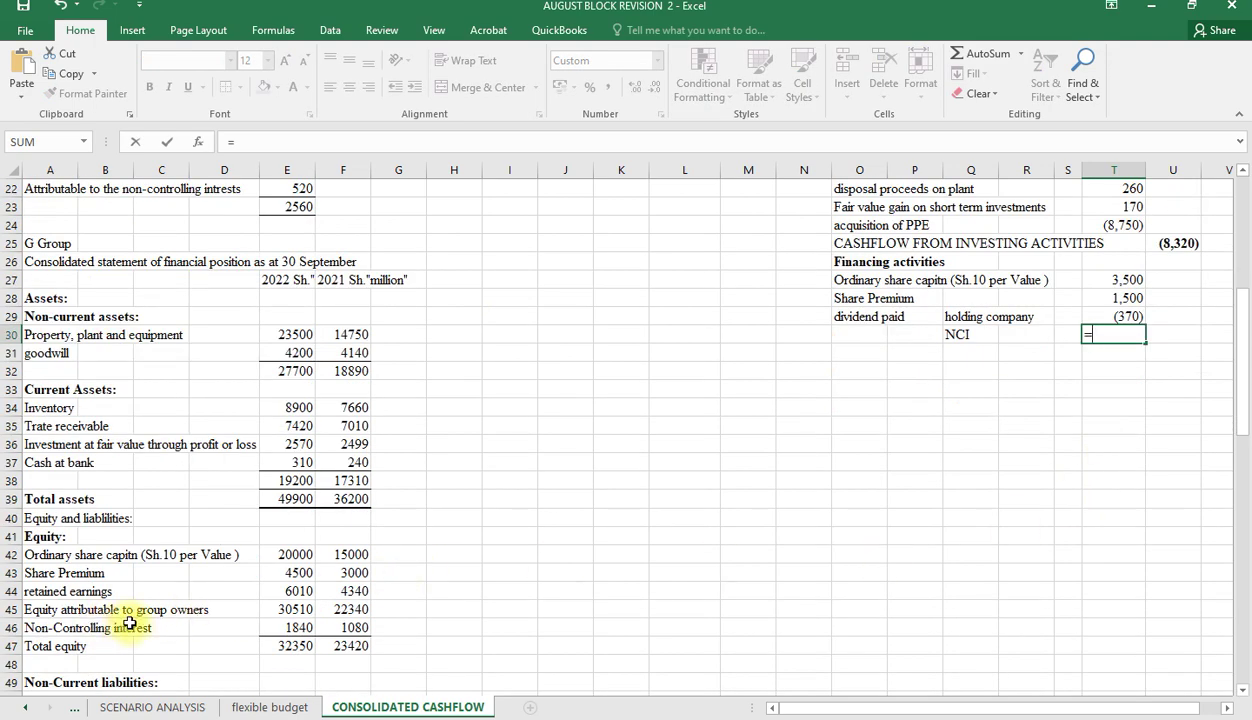
pyautogui.click(288, 630)
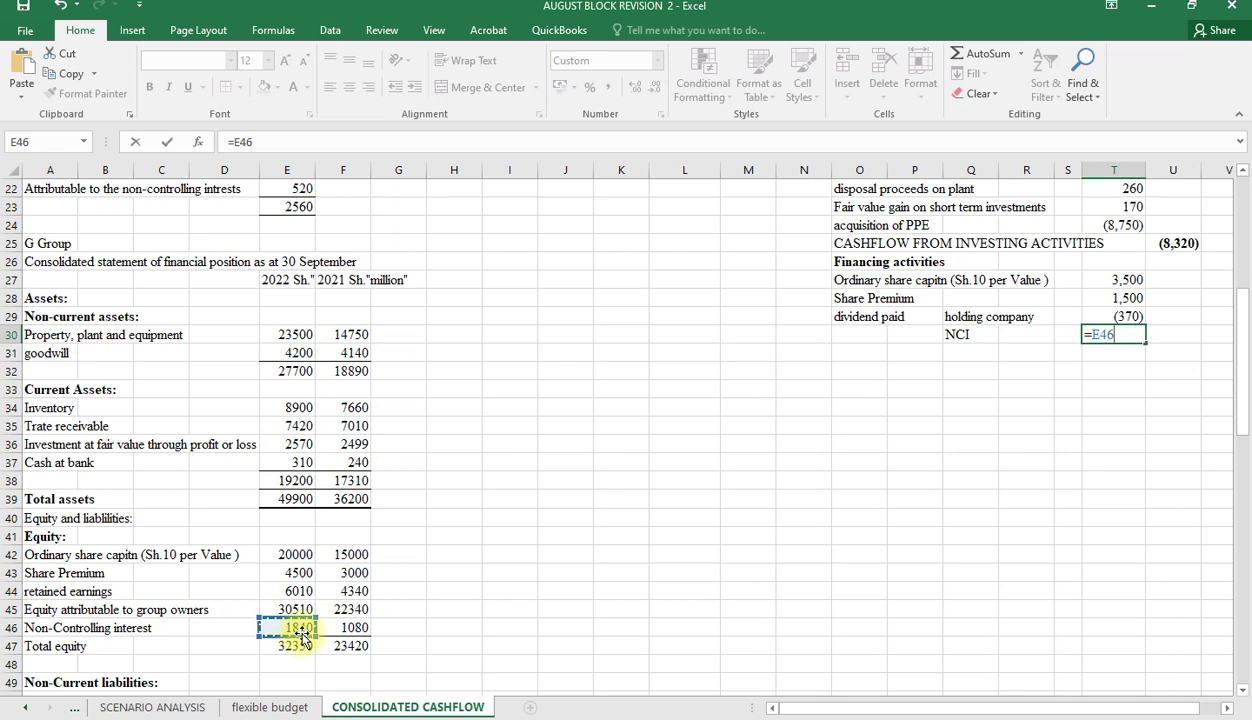
pyautogui.write('-(')
pyautogui.click(352, 628)
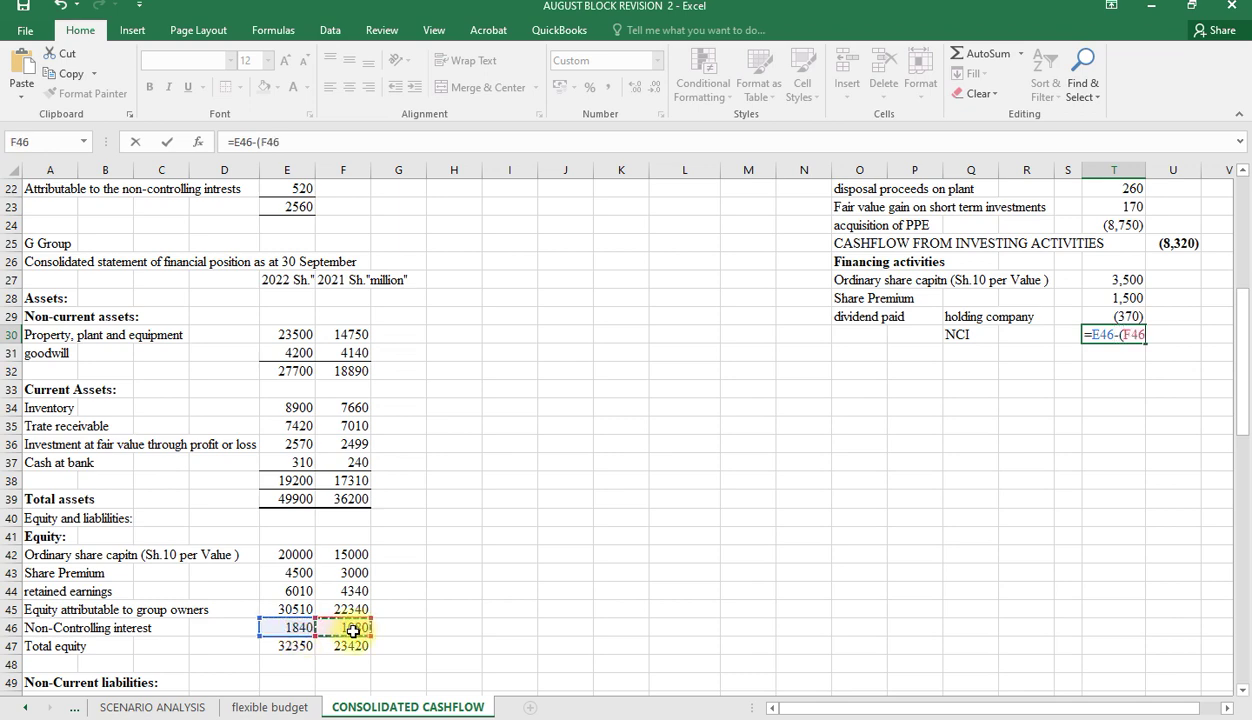
pyautogui.write('+')
pyautogui.scroll(1, 30, 385)
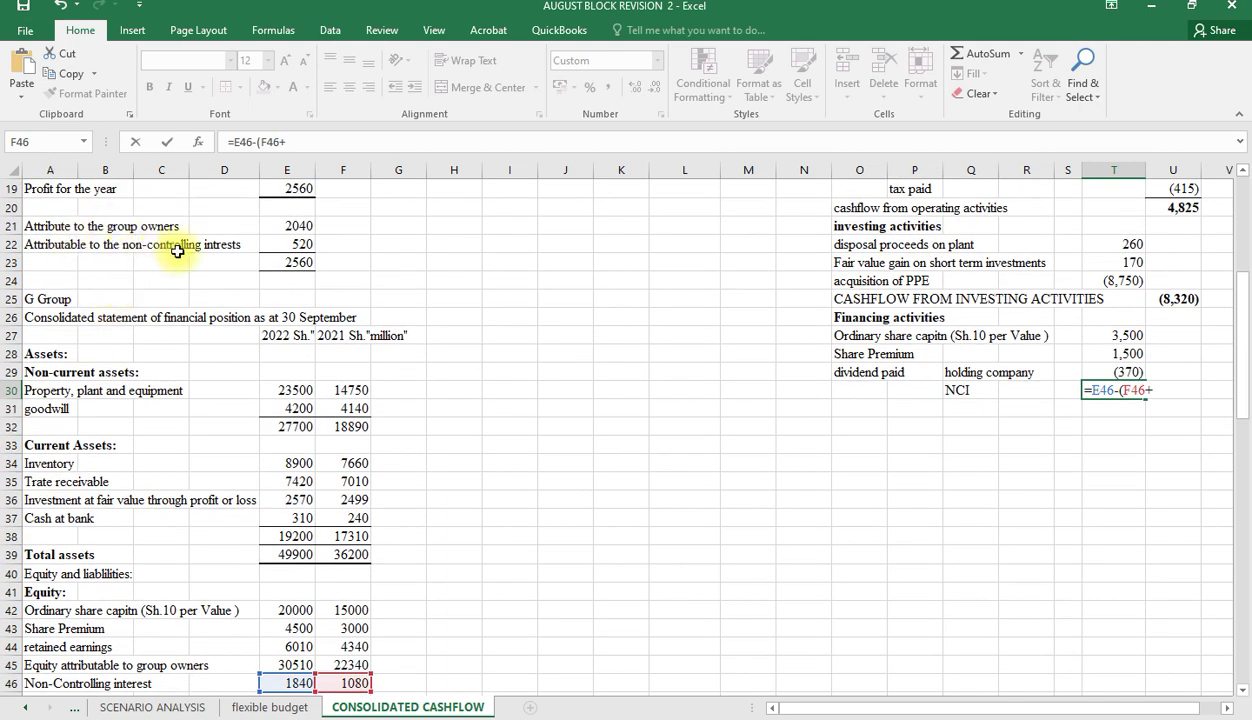
pyautogui.click(298, 245)
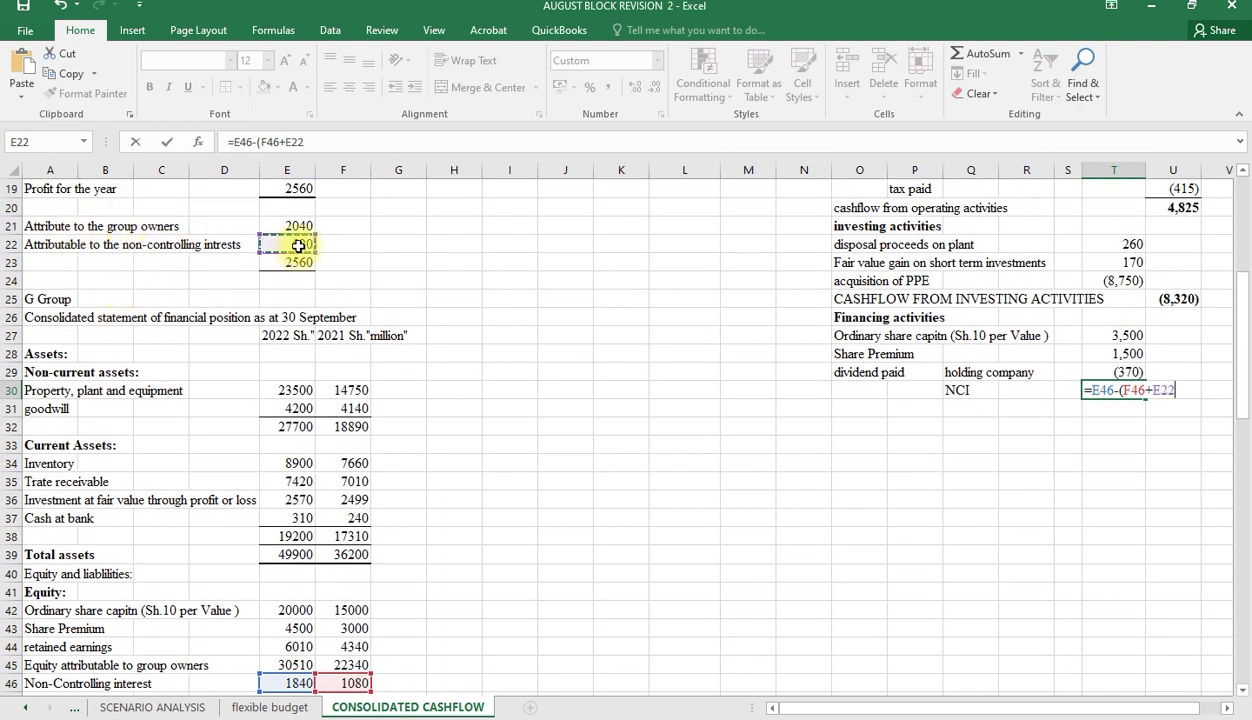
pyautogui.write('+')
pyautogui.scroll(-13, 298, 245)
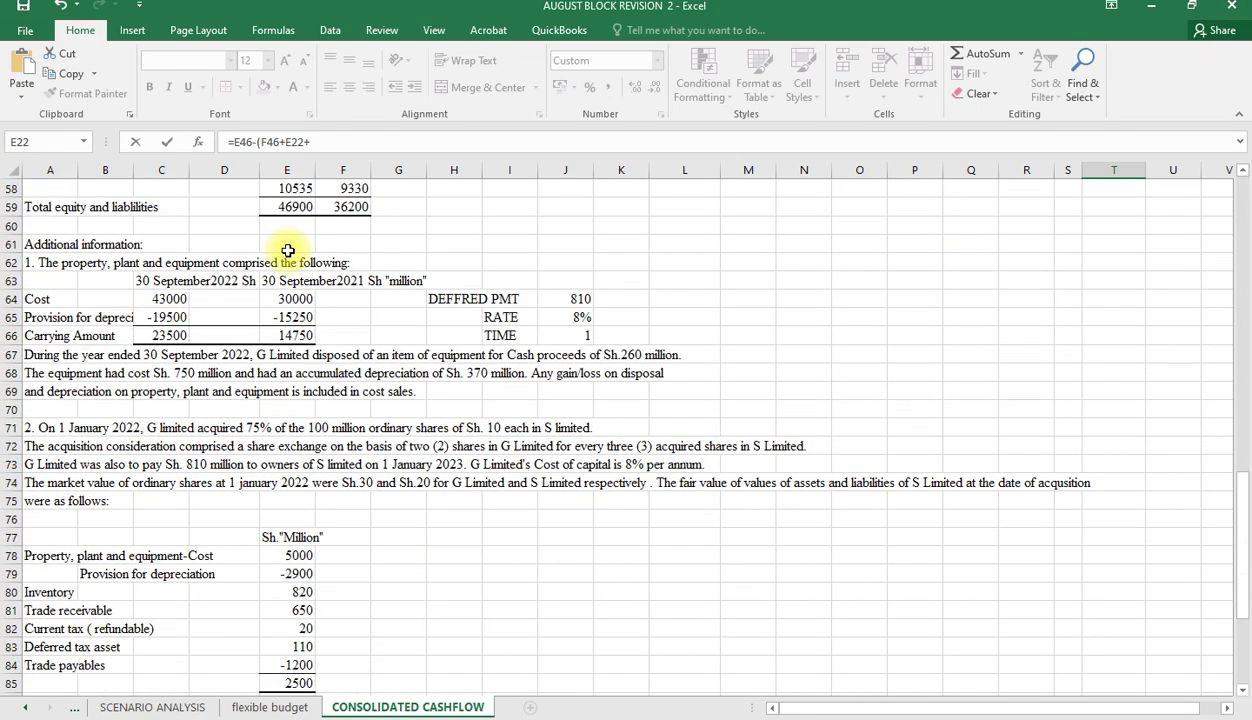
pyautogui.scroll(-4, 288, 250)
pyautogui.click(291, 462)
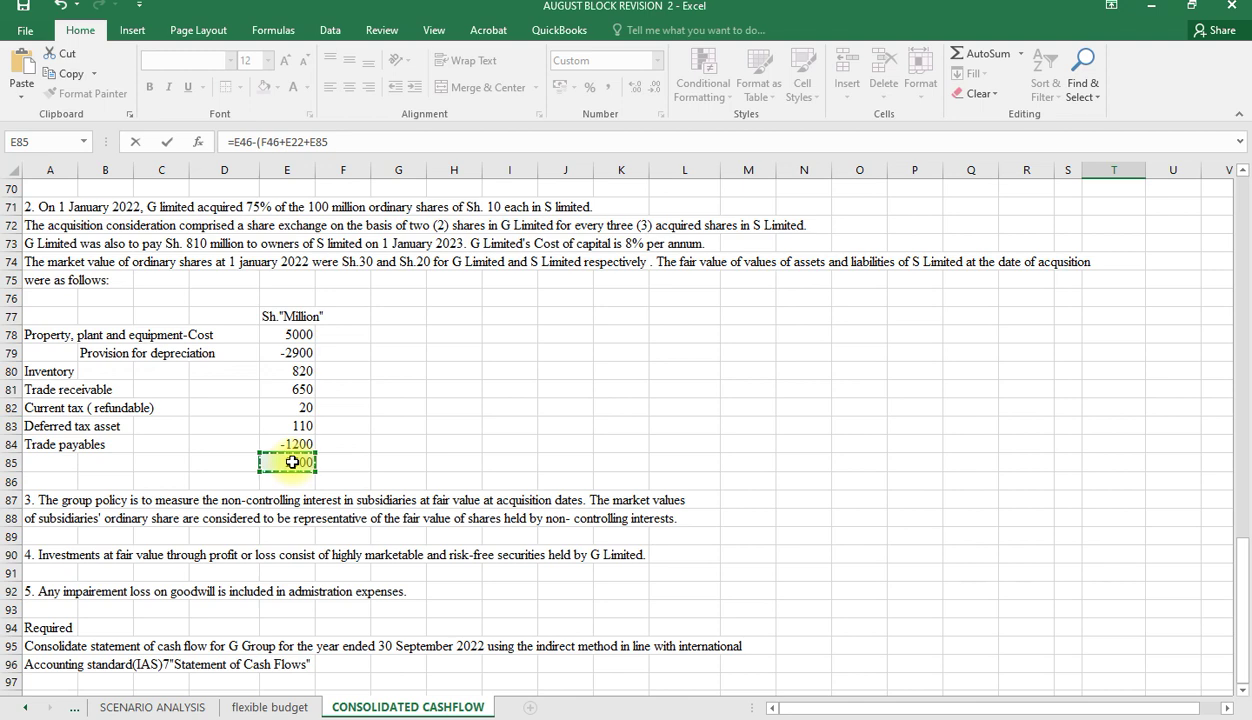
pyautogui.write('*')
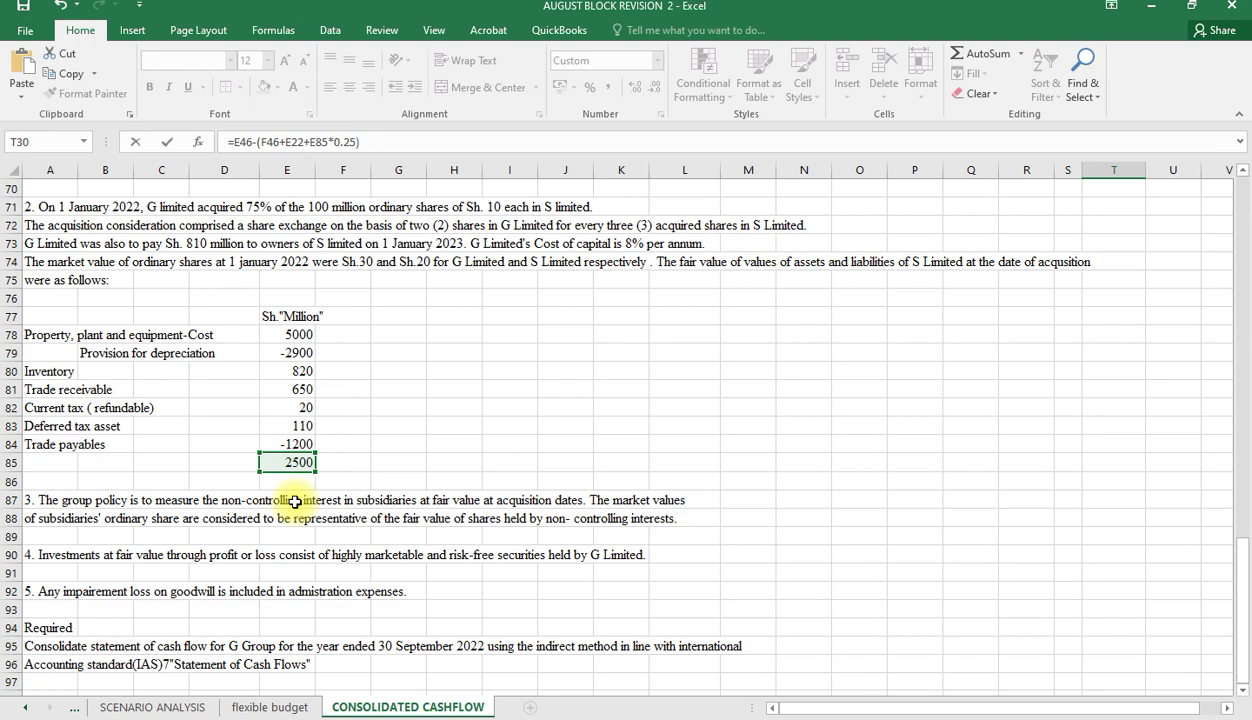
pyautogui.press('Return')
# Step: Add the Bank Loans label in O31 by linking it to A51 in the statement of financial position
pyautogui.scroll(2, 805, 480)
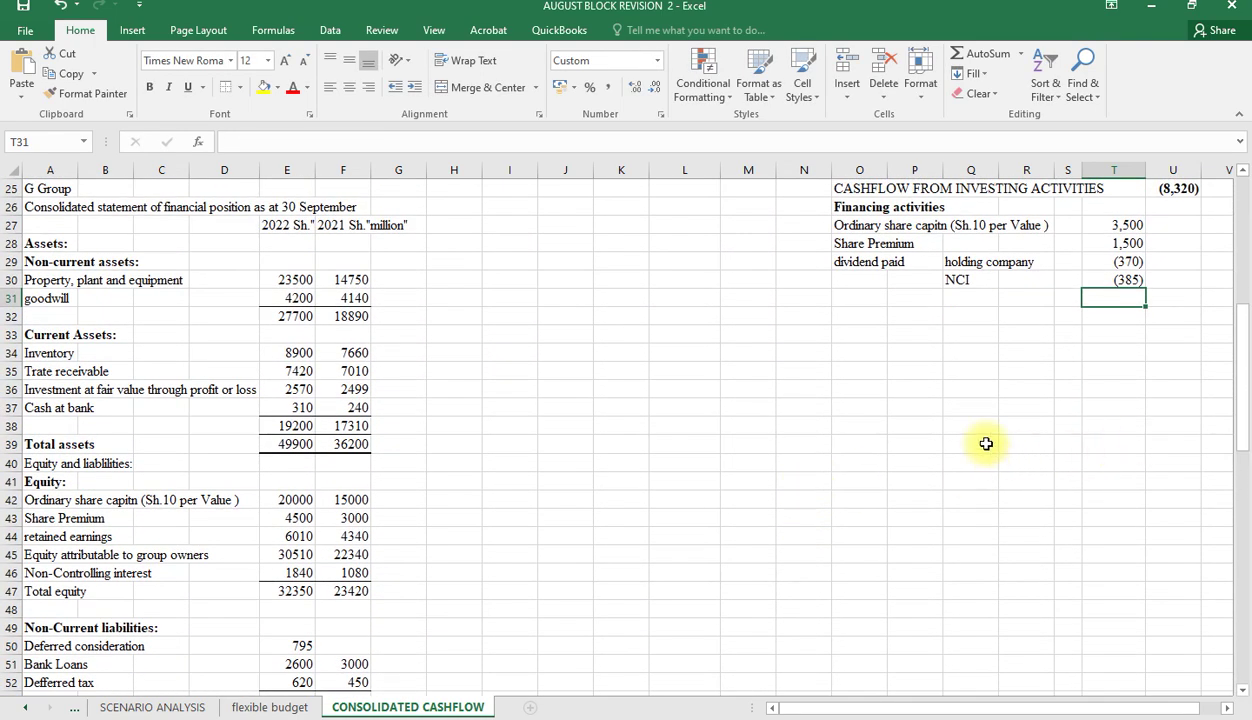
pyautogui.scroll(-1, 605, 499)
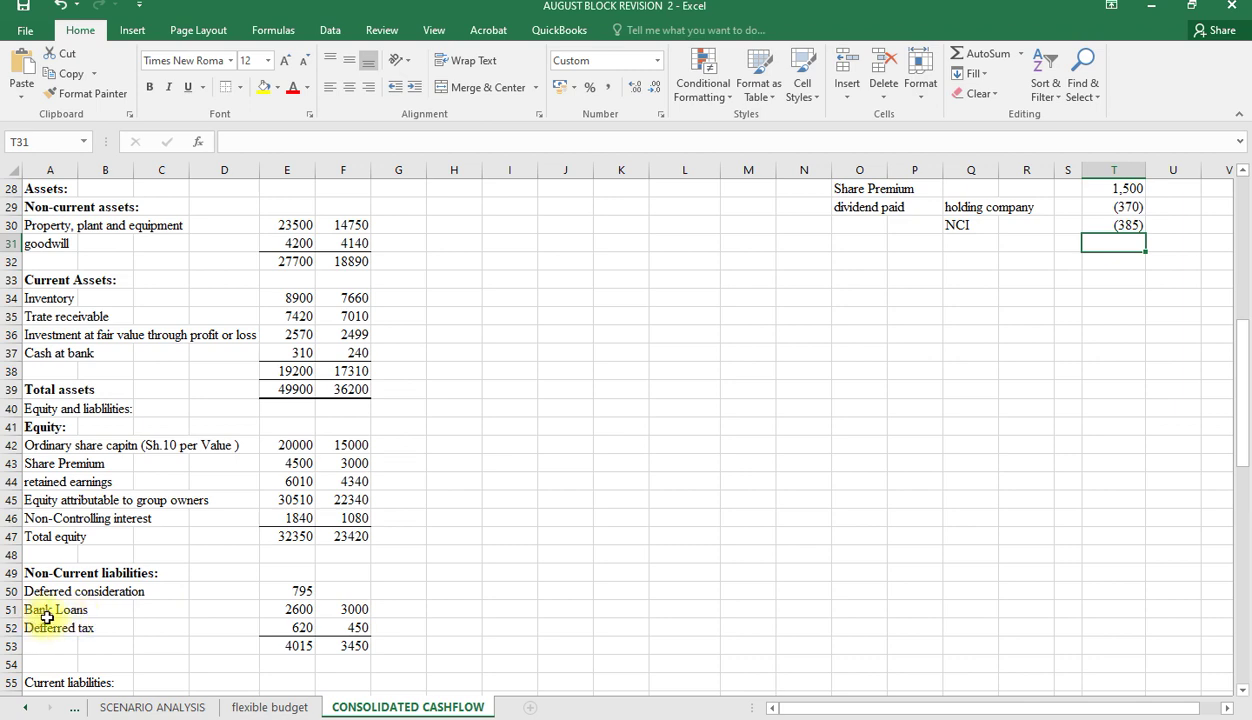
pyautogui.click(845, 243)
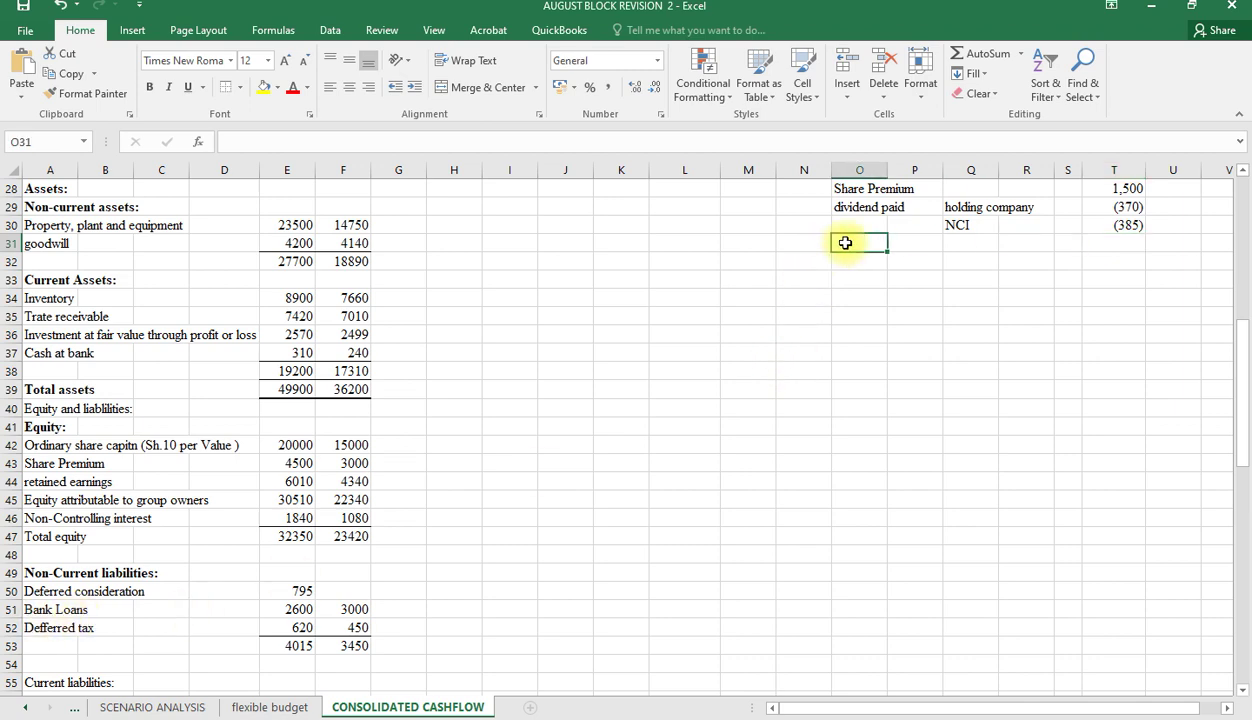
pyautogui.write('=')
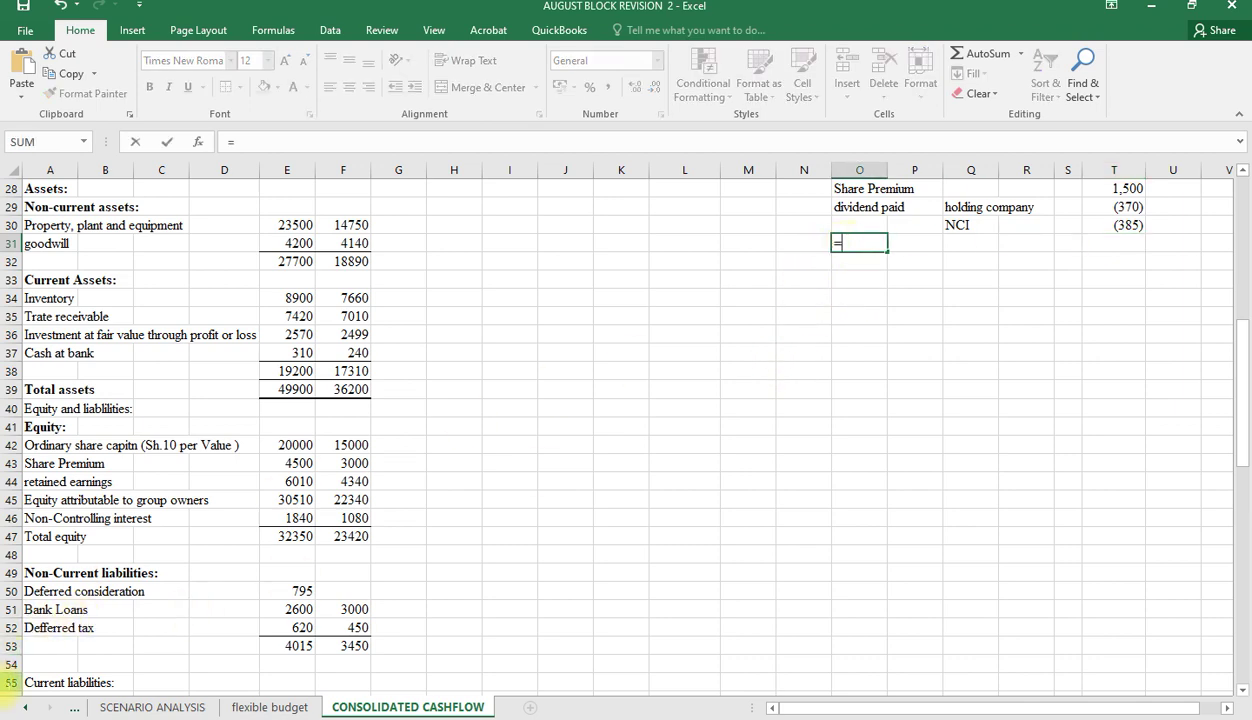
pyautogui.click(56, 609)
pyautogui.press('Return')
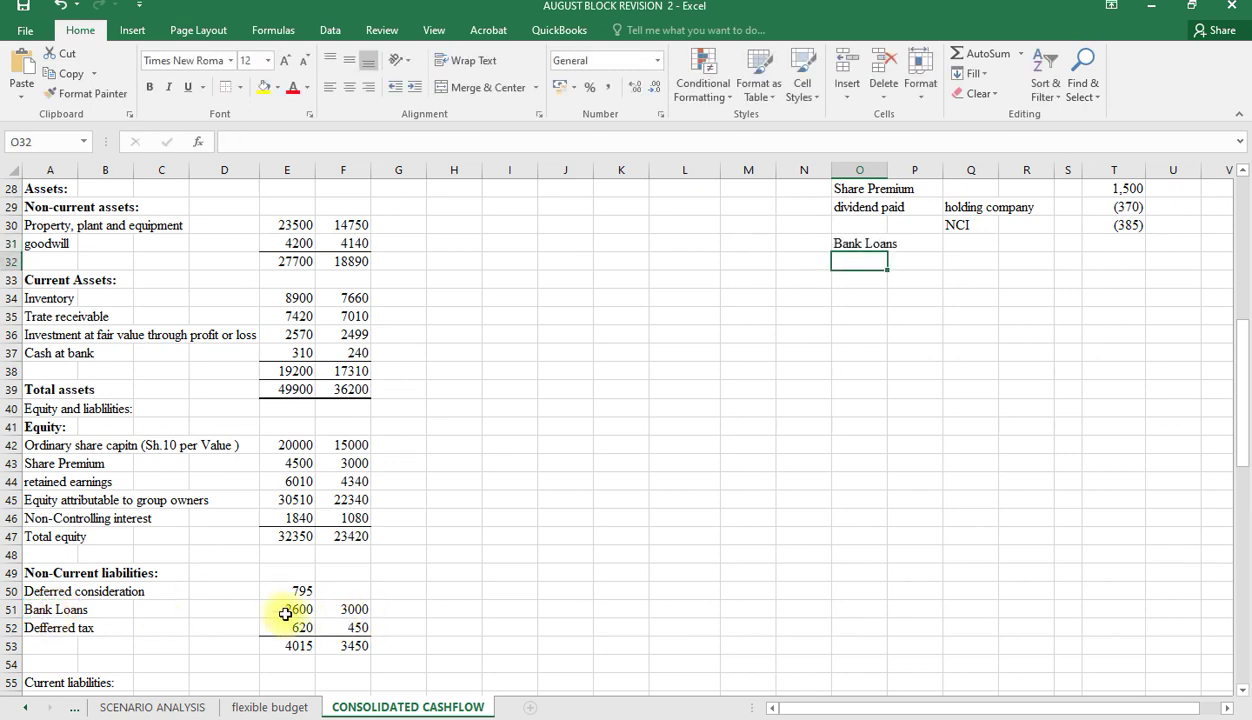
# Step: Calculate the bank loans cash movement in T31 with =E51-F51
pyautogui.click(1114, 240)
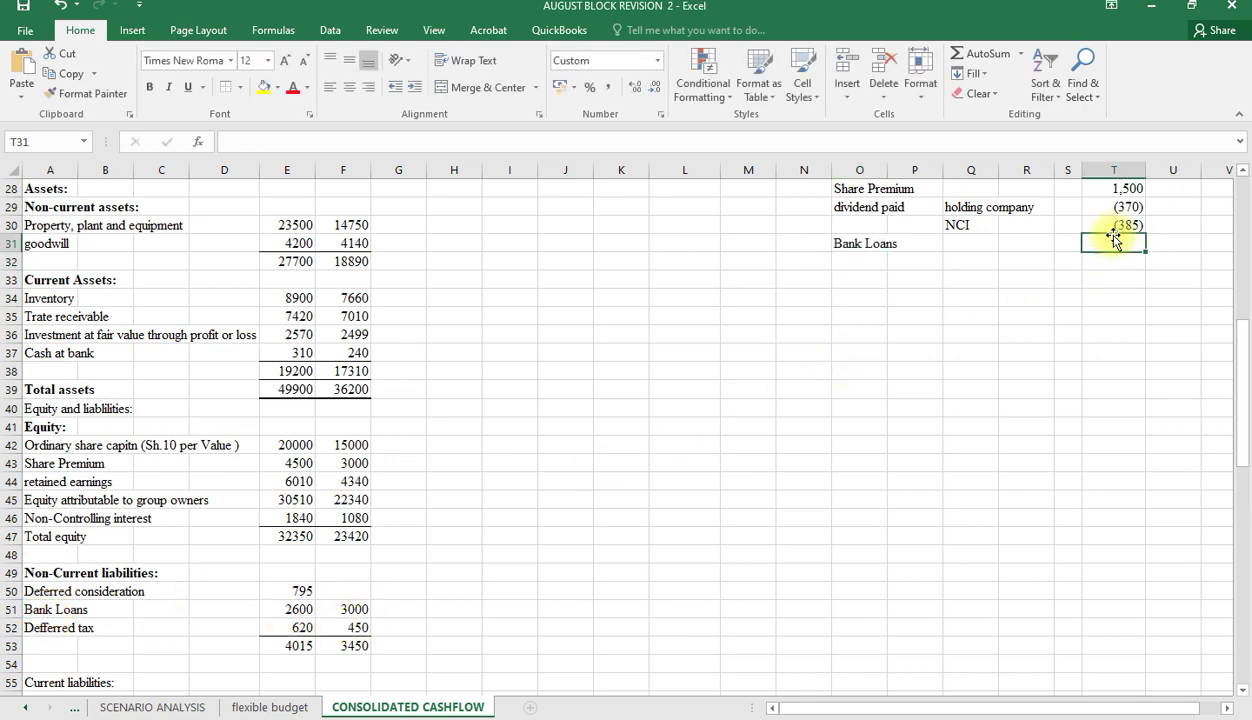
pyautogui.write('=')
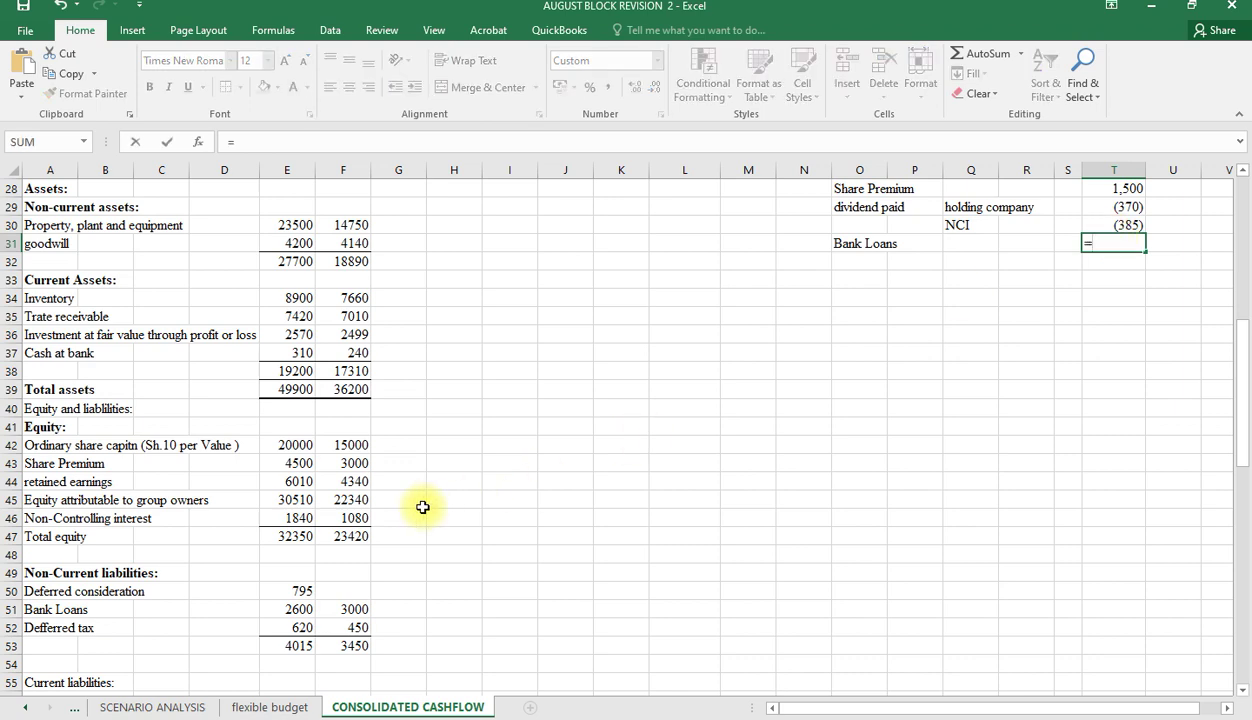
pyautogui.click(288, 613)
pyautogui.write('-')
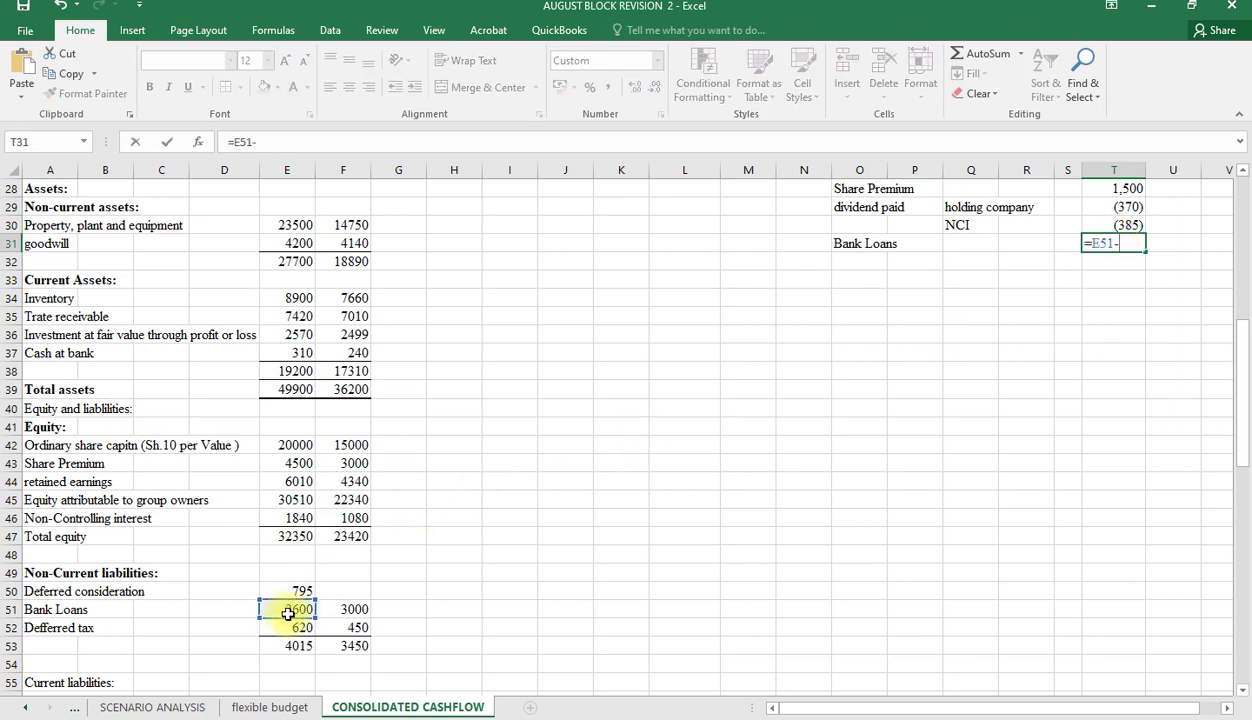
pyautogui.click(350, 612)
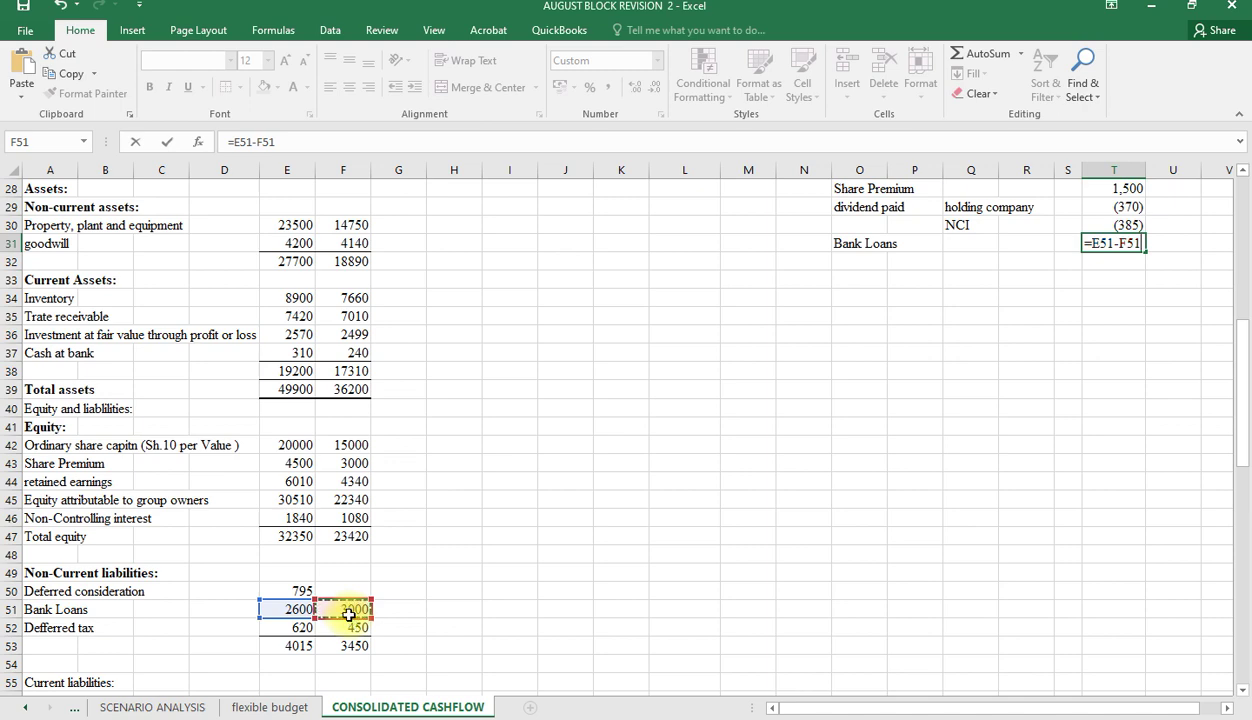
pyautogui.press('Return')
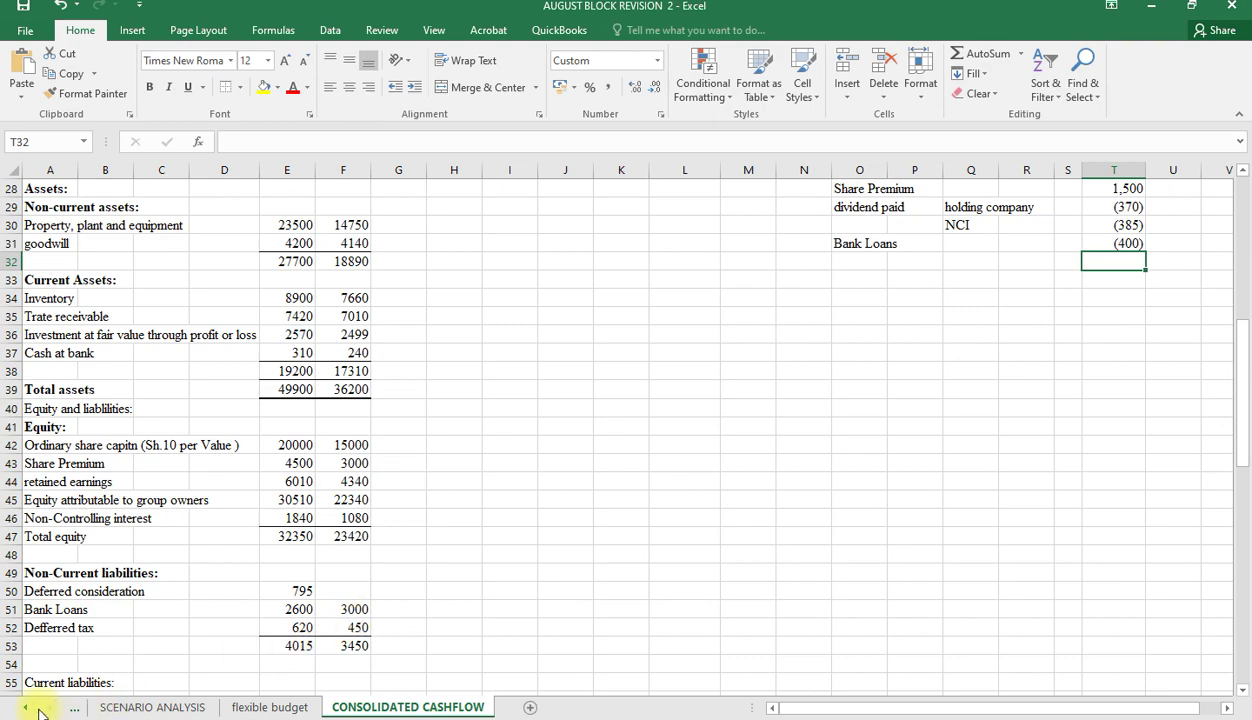
# Step: Add the Finance Cost label in O32 by linking it to A16 in the income statement
pyautogui.scroll(-2, 70, 638)
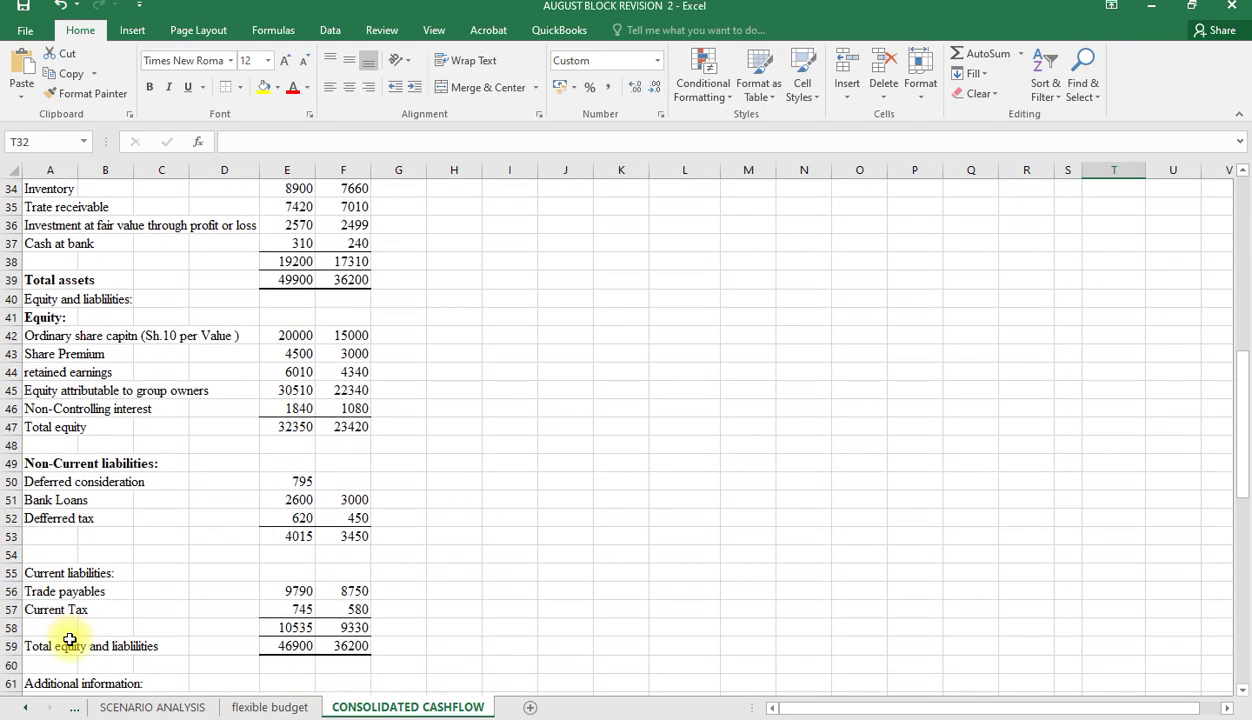
pyautogui.scroll(2, 70, 640)
pyautogui.scroll(3, 70, 640)
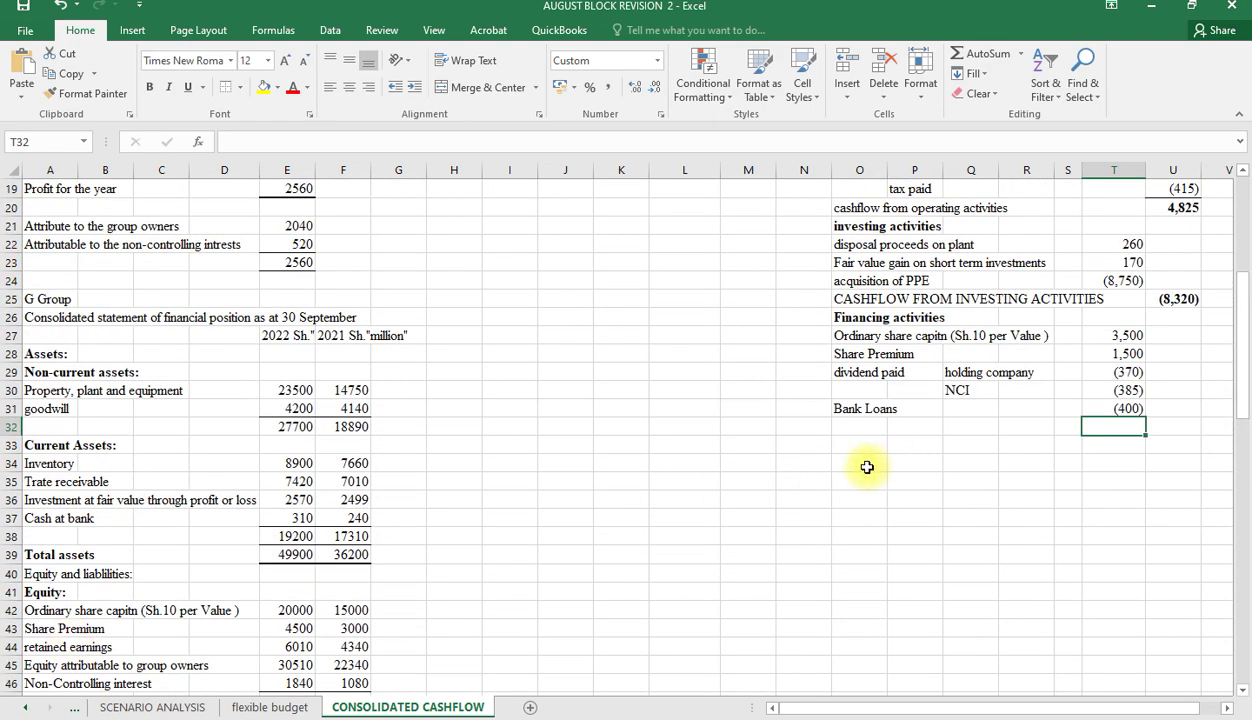
pyautogui.click(862, 427)
pyautogui.write('=')
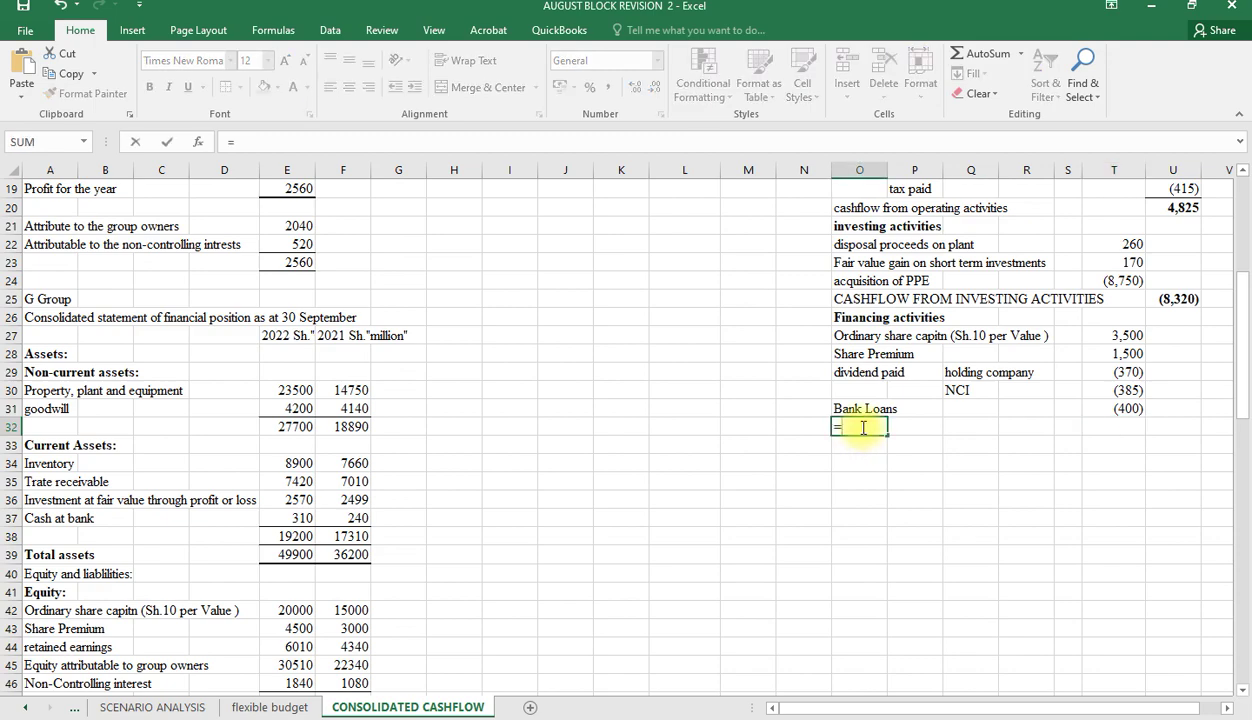
pyautogui.scroll(3, 84, 341)
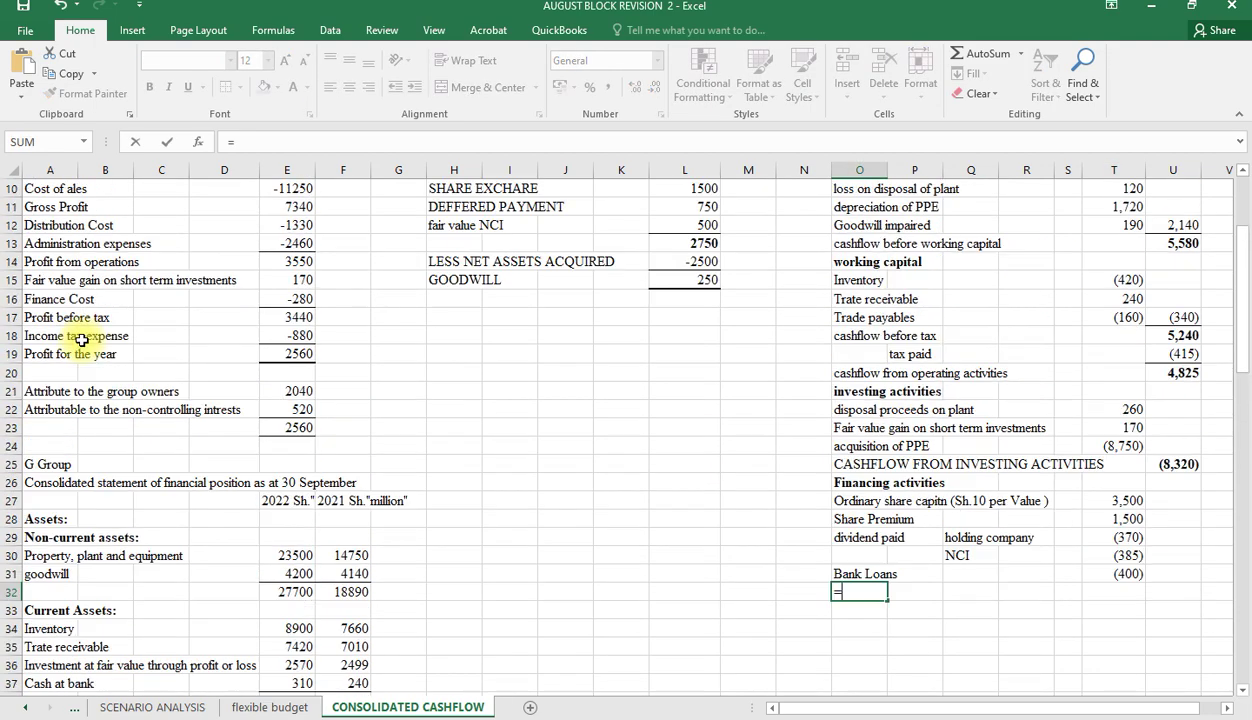
pyautogui.click(48, 301)
pyautogui.press('Return')
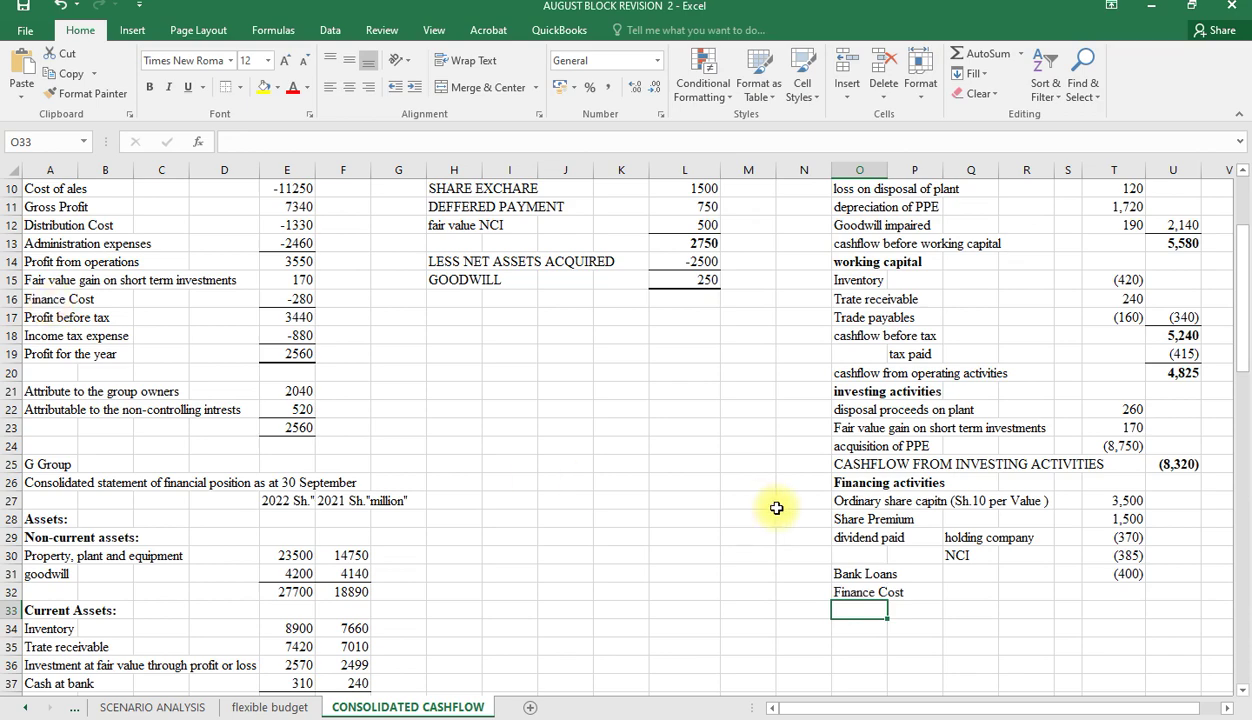
# Step: Bring the finance cost amount into T32 with a link to E16
pyautogui.click(1130, 593)
pyautogui.write('=')
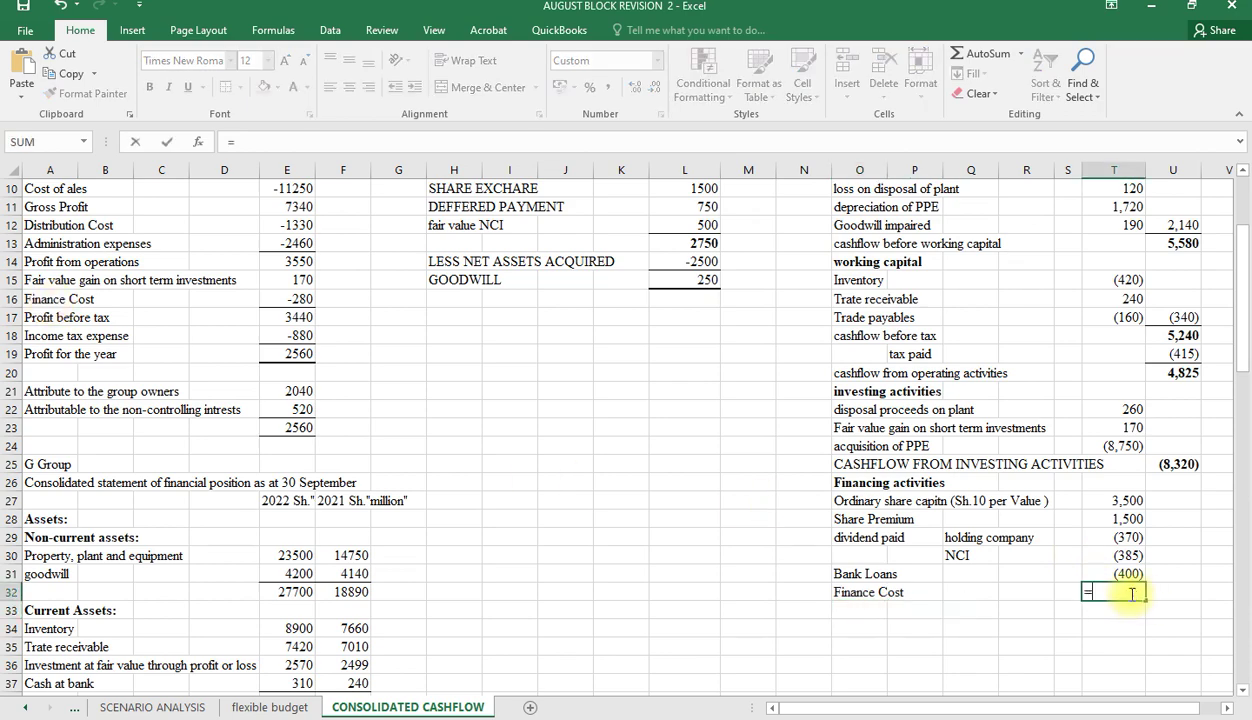
pyautogui.click(288, 301)
pyautogui.press('Return')
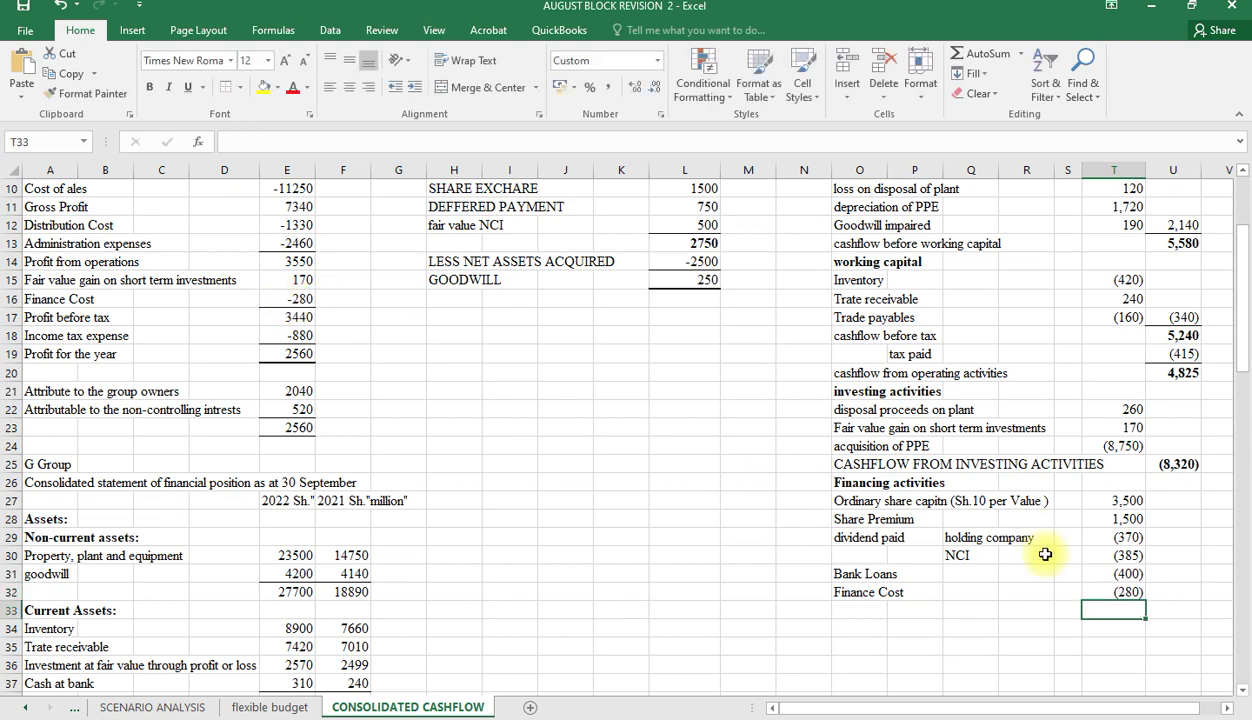
# Step: Enter the label "CASHFLOW FROM FINANCING ACTIVITIES" in O33
pyautogui.click(859, 609)
pyautogui.write('C')
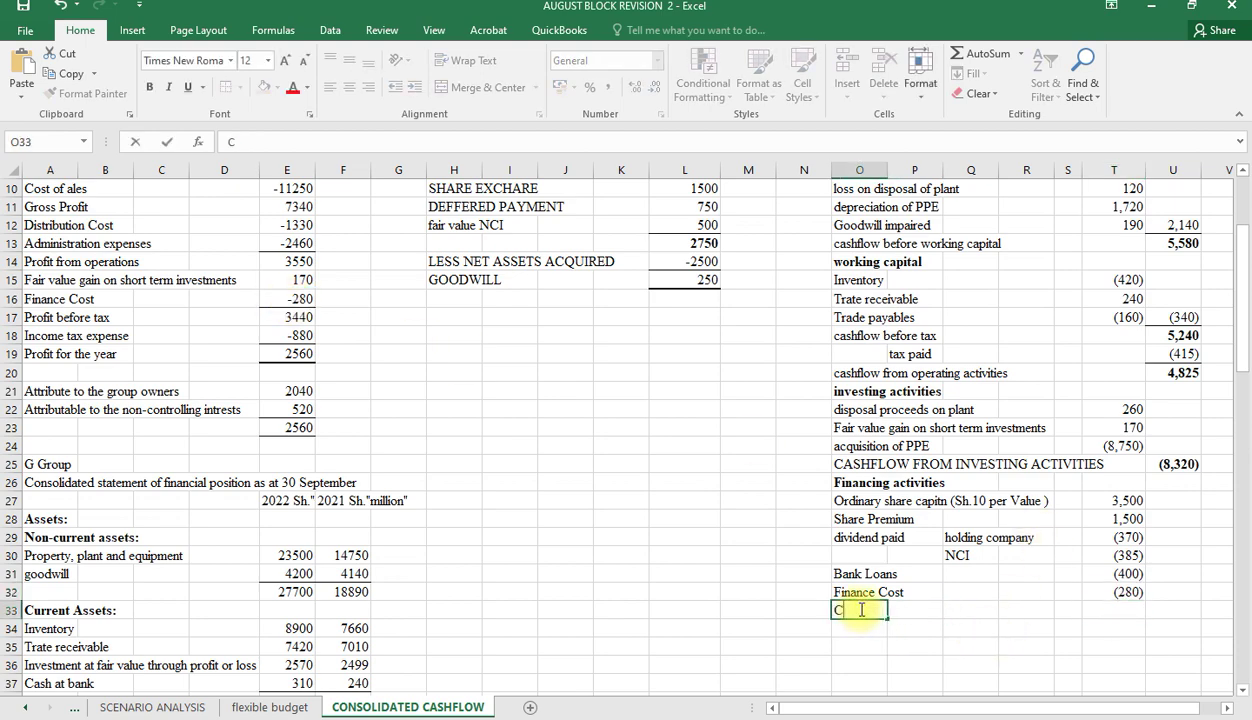
pyautogui.write('ASHFLO')
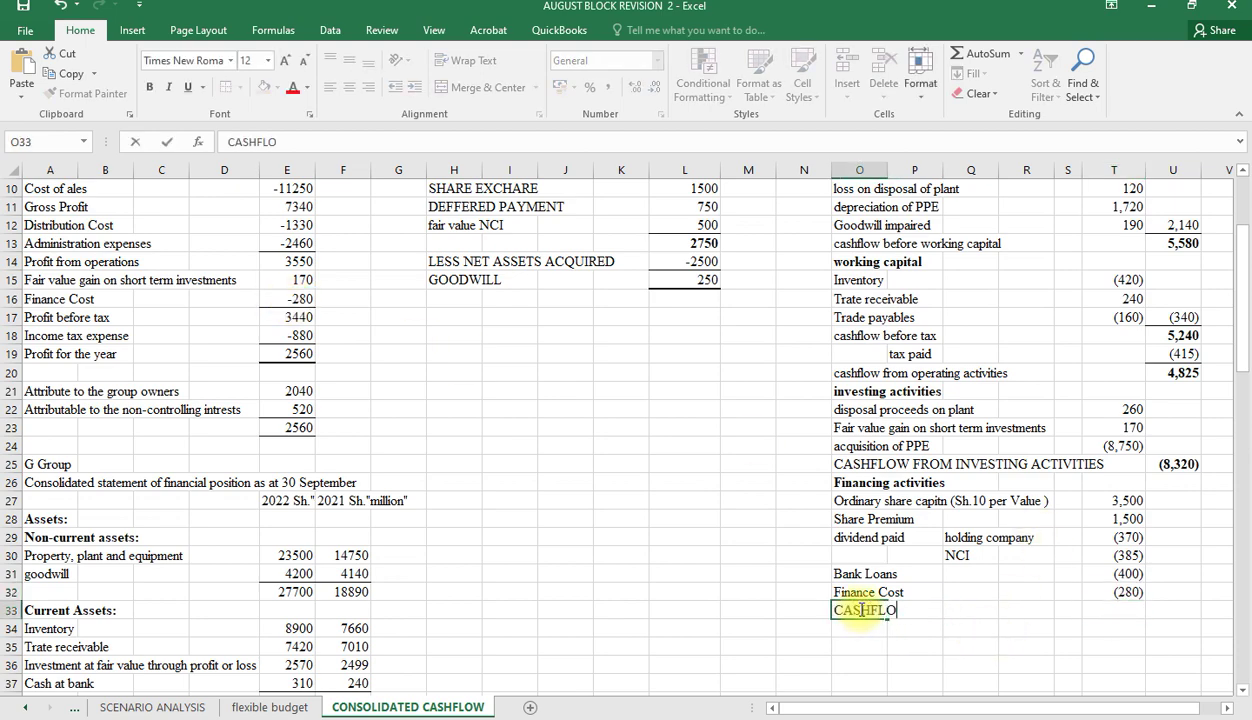
pyautogui.write('W FROM ')
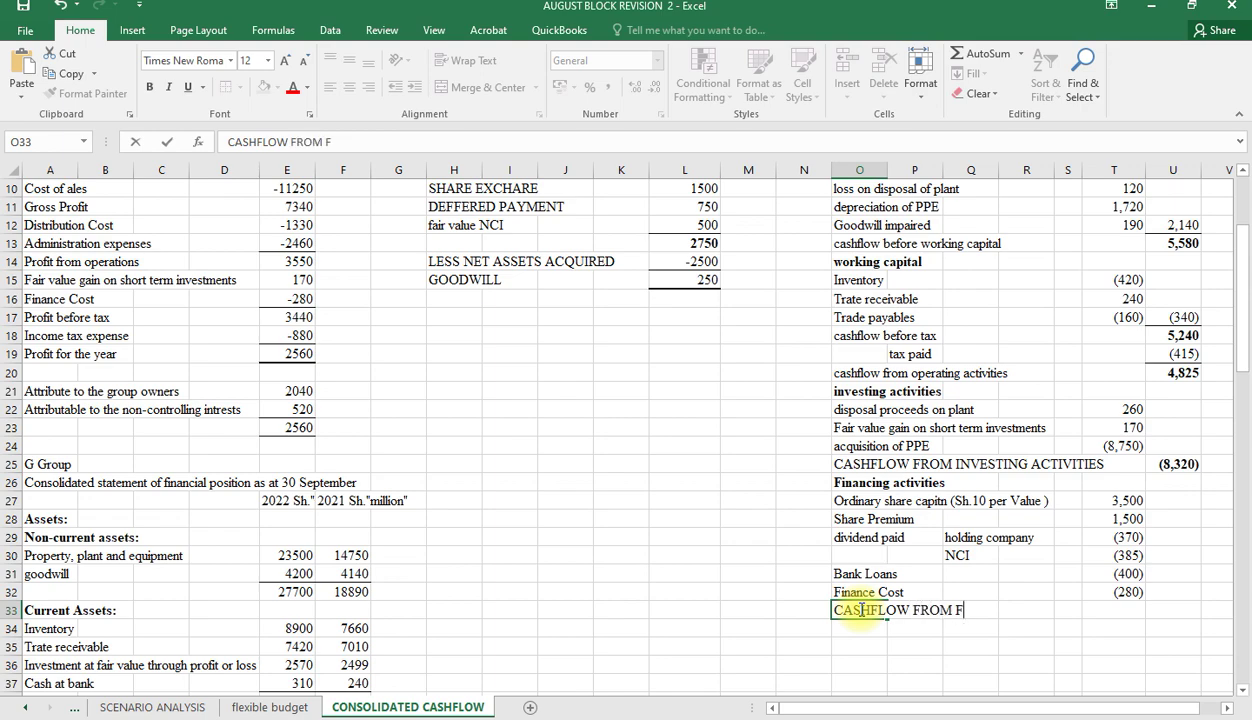
pyautogui.write('FINANCIN')
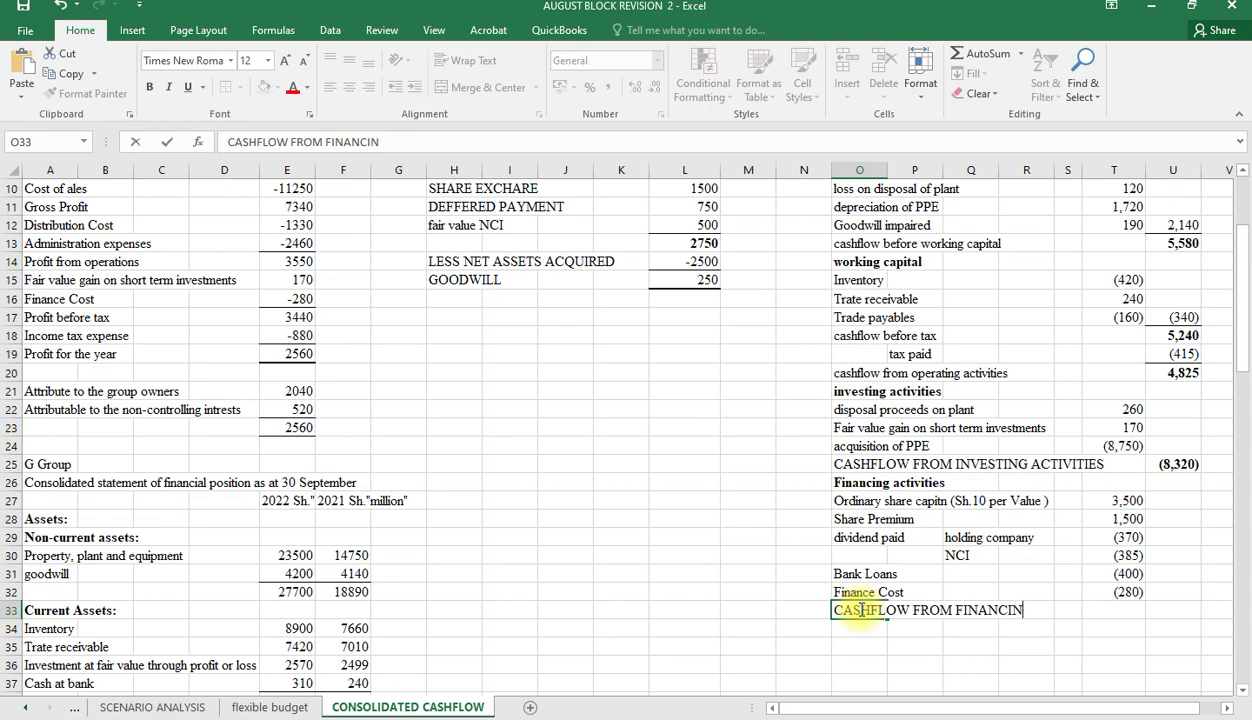
pyautogui.write('G ACTIVITIES')
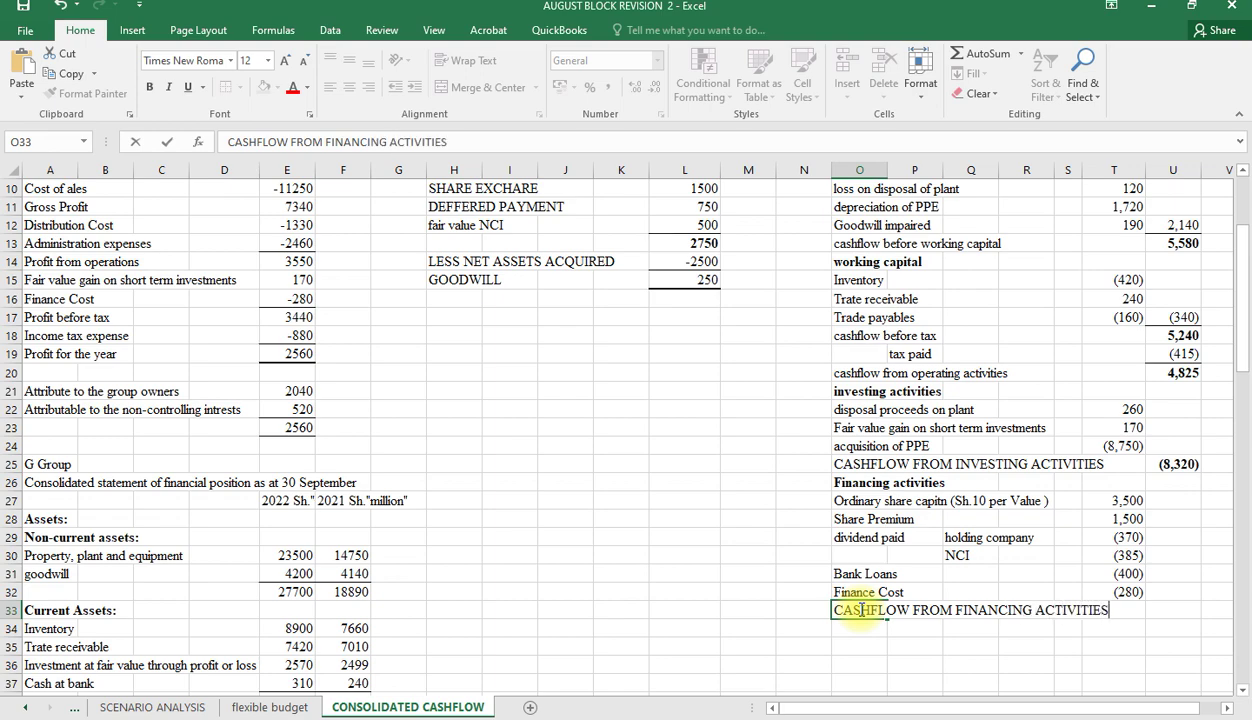
# Step: Total the financing activities in U33 with a SUM of the items in rows 27 to 32
pyautogui.click(1177, 613)
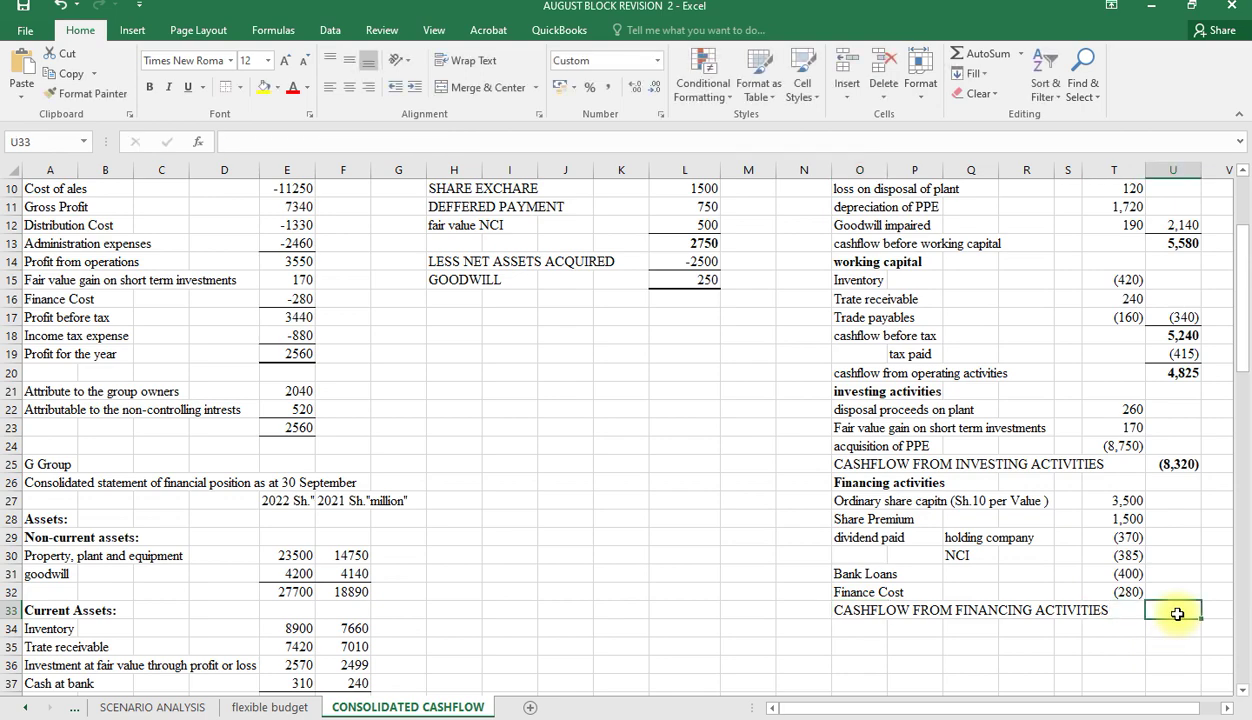
pyautogui.hotkey('alt', '=')
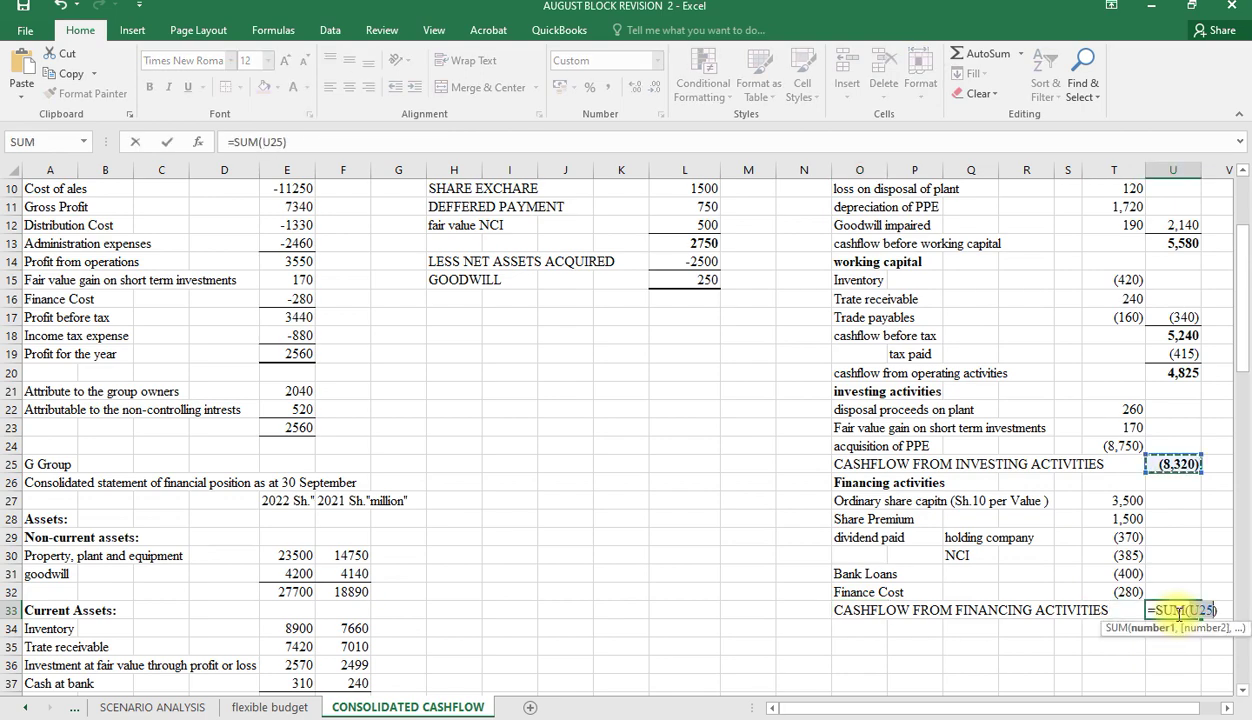
pyautogui.click(1125, 500)
pyautogui.moveTo(1137, 527); pyautogui.dragTo(1155, 591)
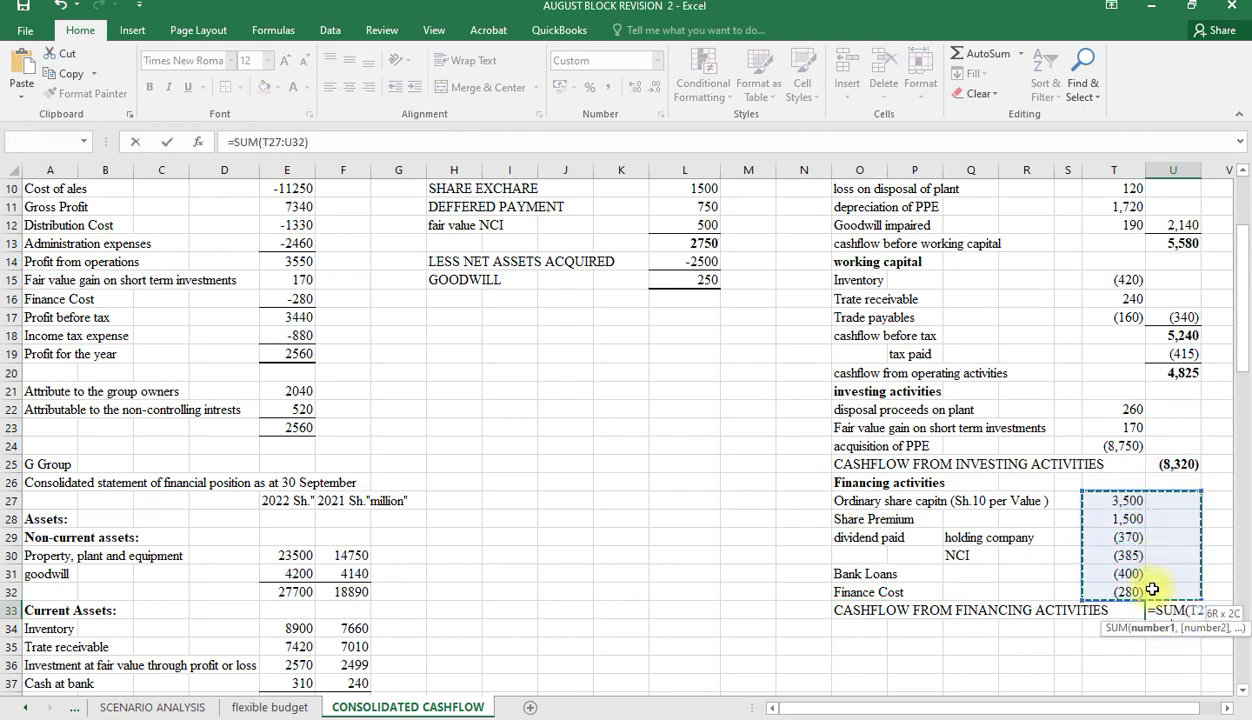
pyautogui.press('Return')
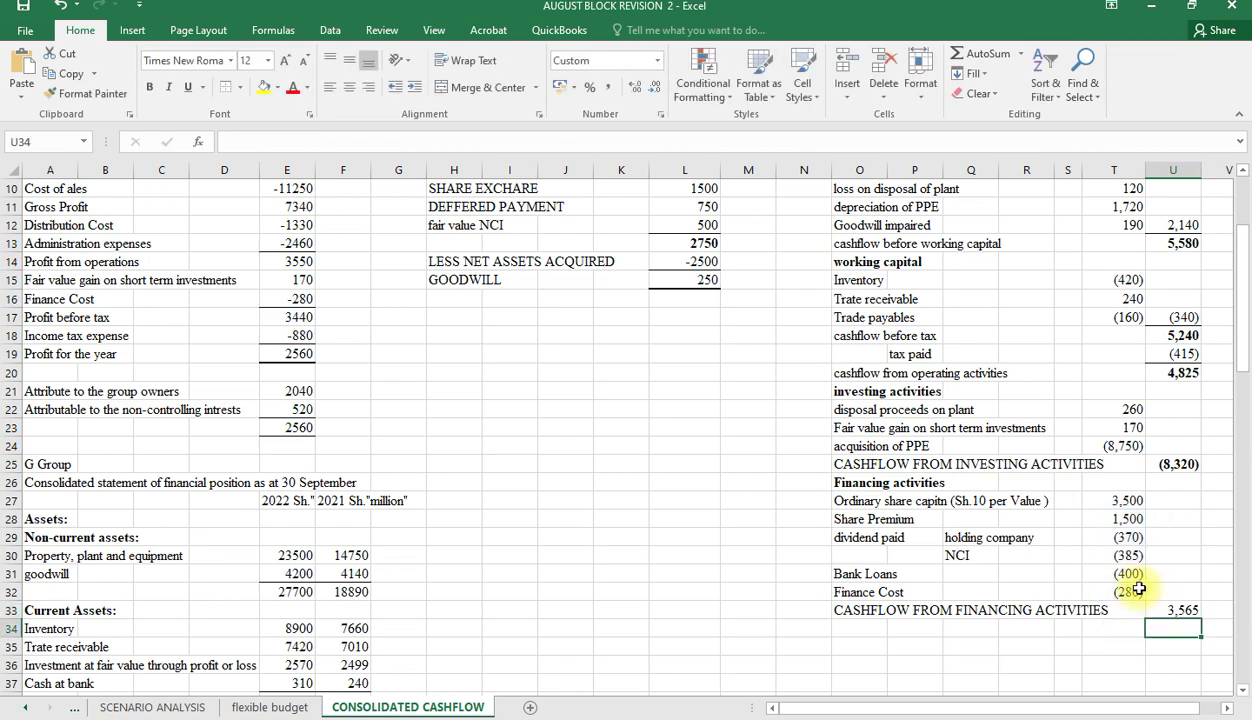
# Step: Bold the financing activities total in U33 and enter the label "CASHFLOW FOR THE YEAR" in O34
pyautogui.click(1188, 610)
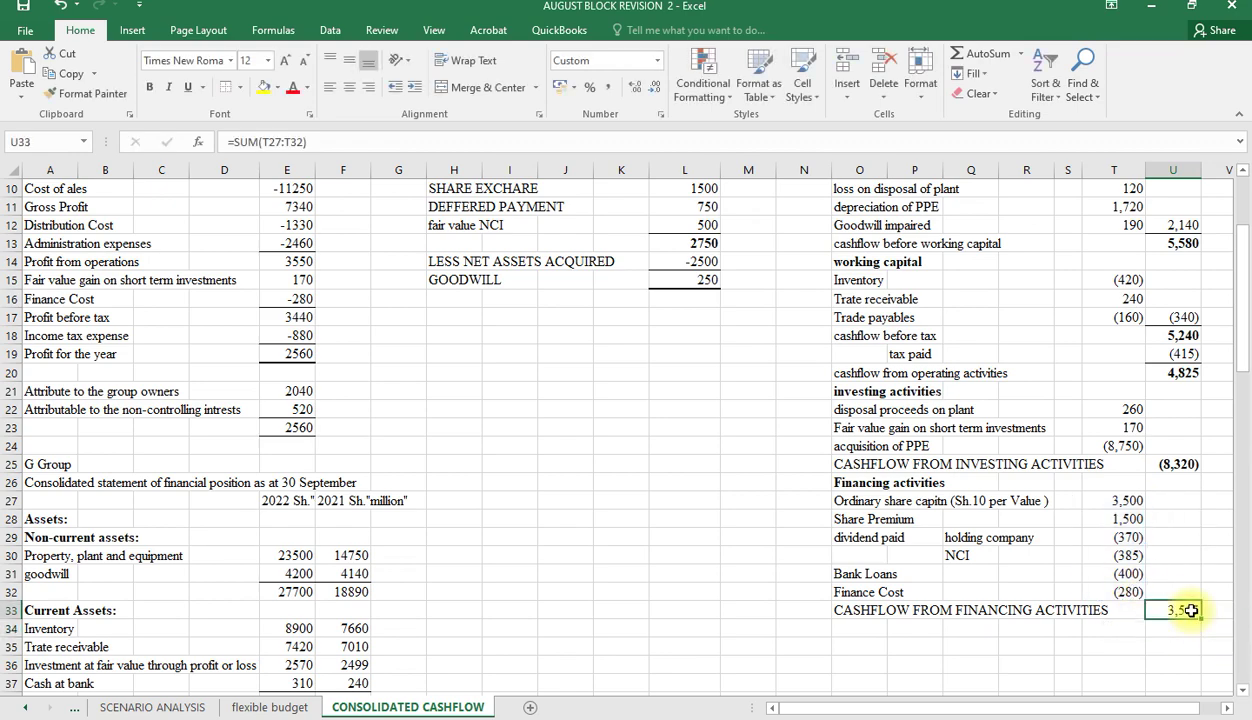
pyautogui.hotkey('ctrl', 'b')
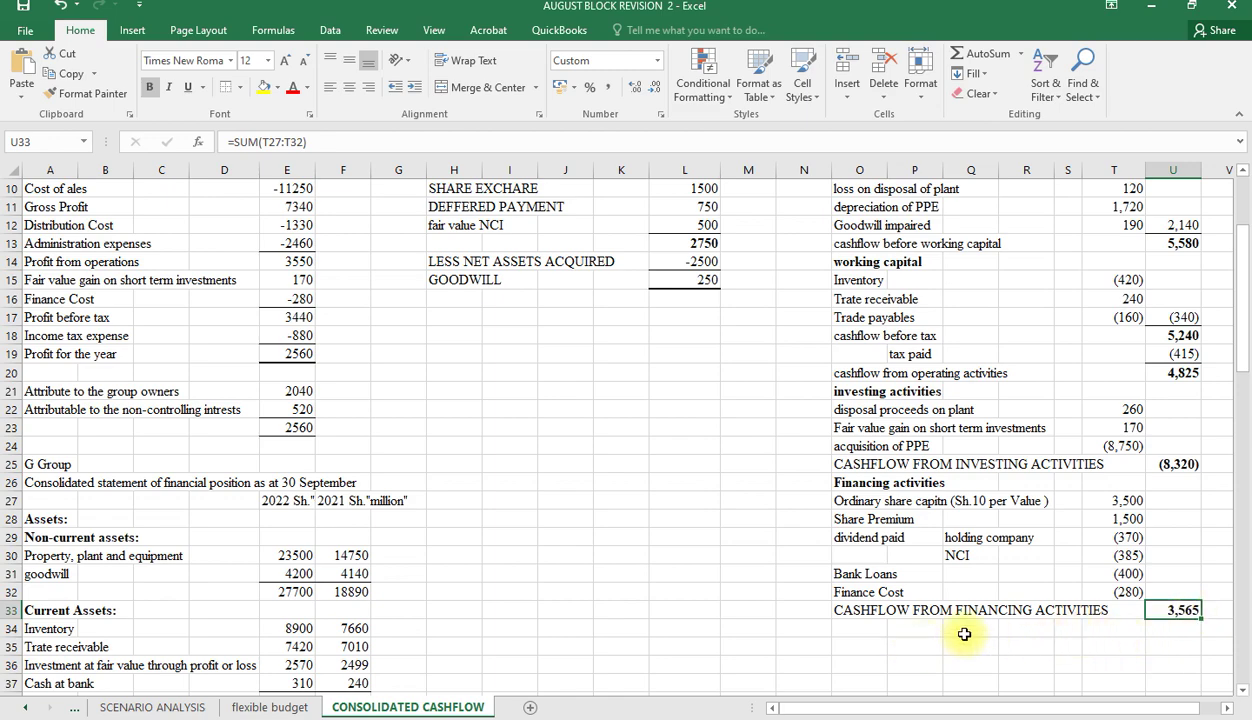
pyautogui.click(872, 629)
pyautogui.hotkey('ctrl', "'")
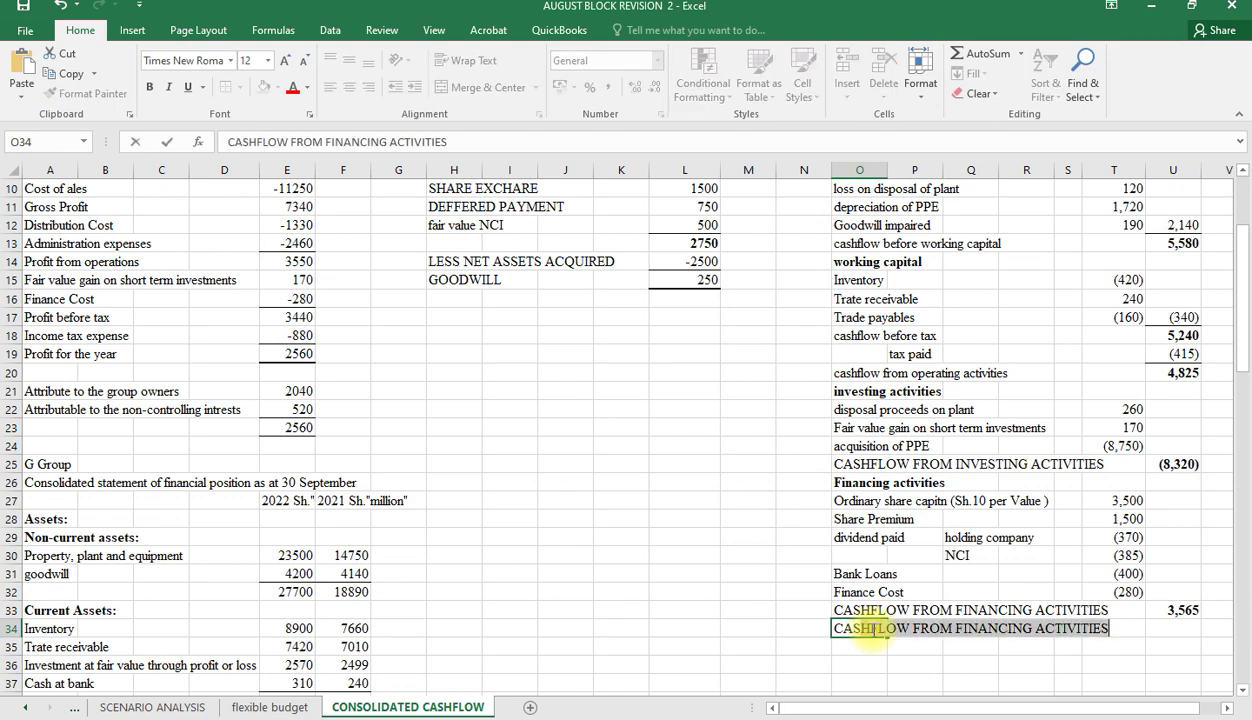
pyautogui.write('G')
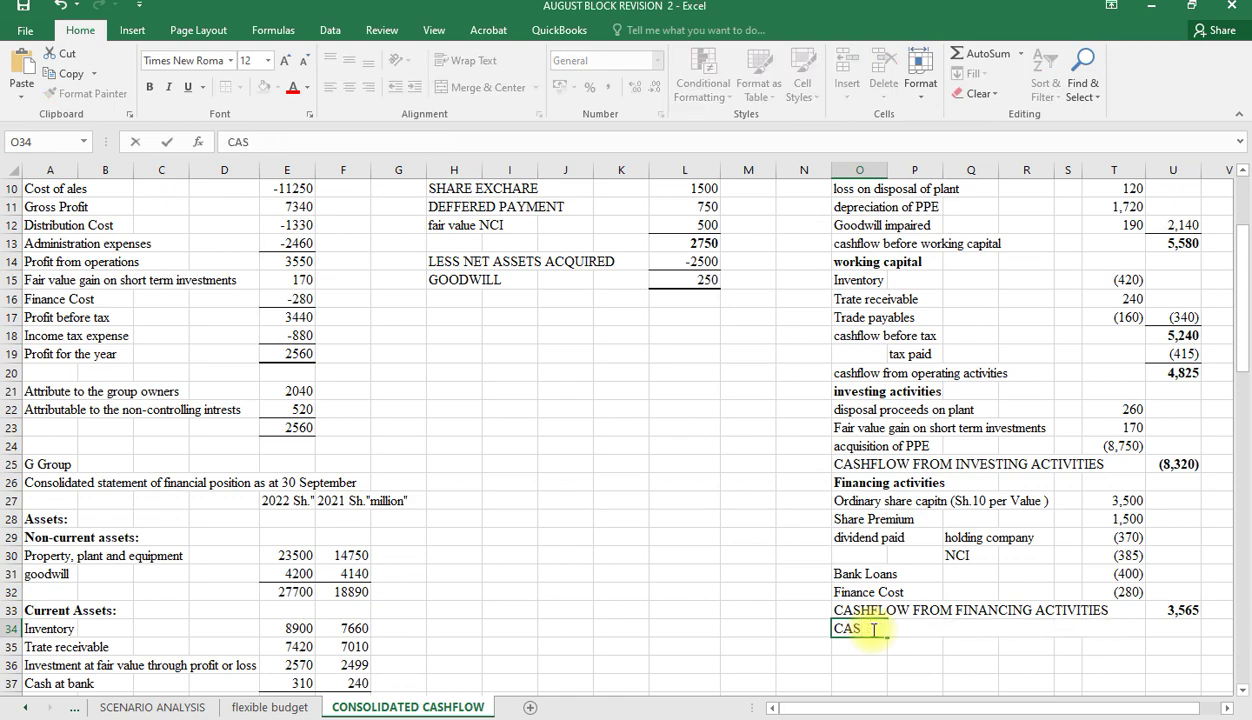
pyautogui.write('H')
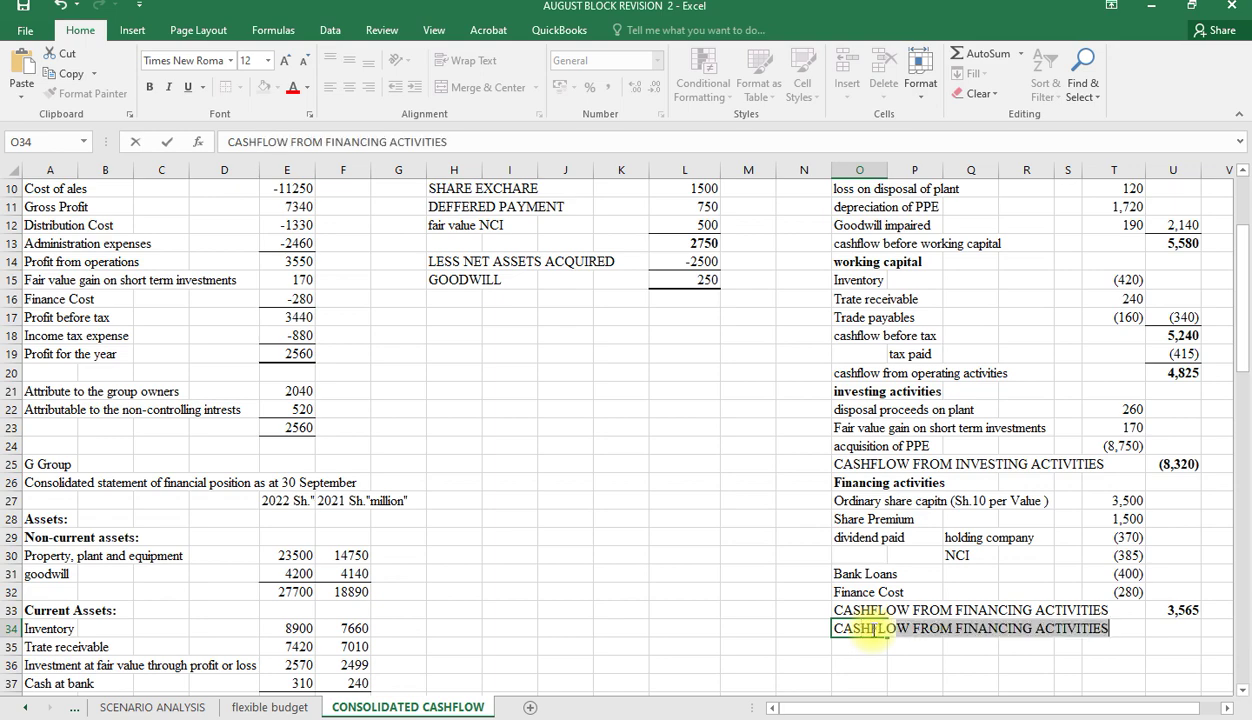
pyautogui.write('FLOW FOR TH')
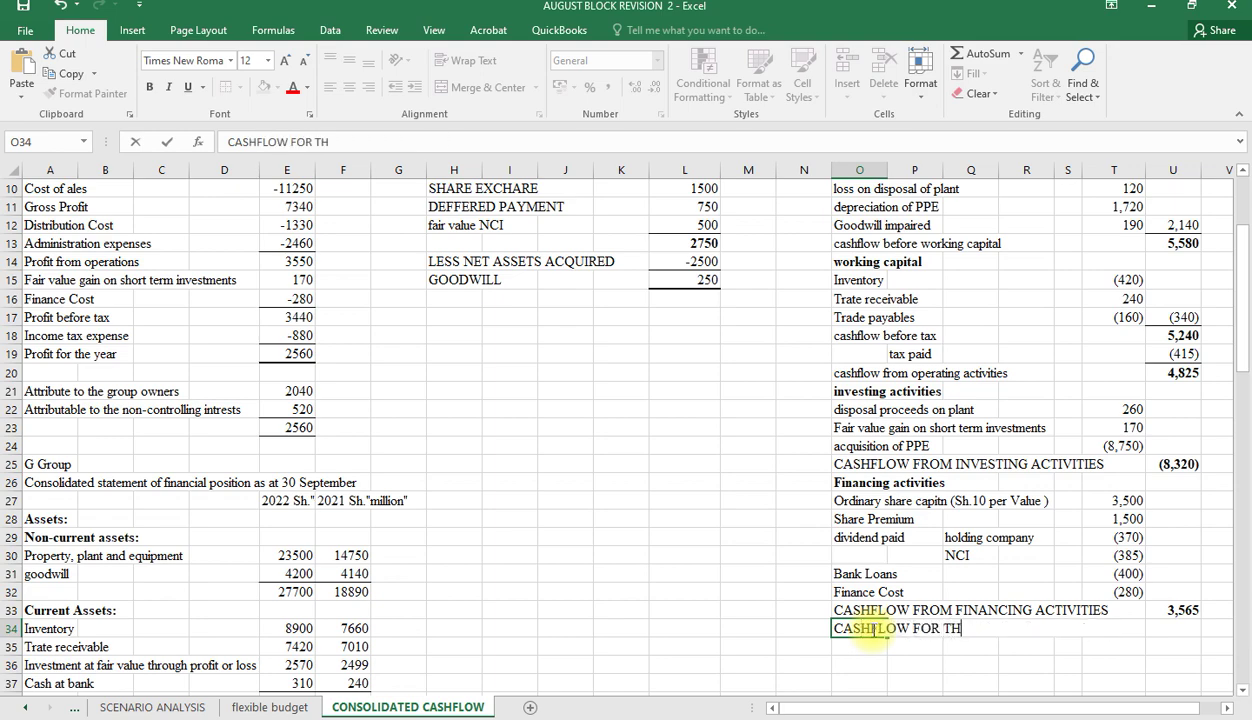
pyautogui.write('E YEAR')
# Step: Calculate the year's cash flow in U34 with a SUM of U20:U33, formatted bold with a line above it
pyautogui.click(1166, 632)
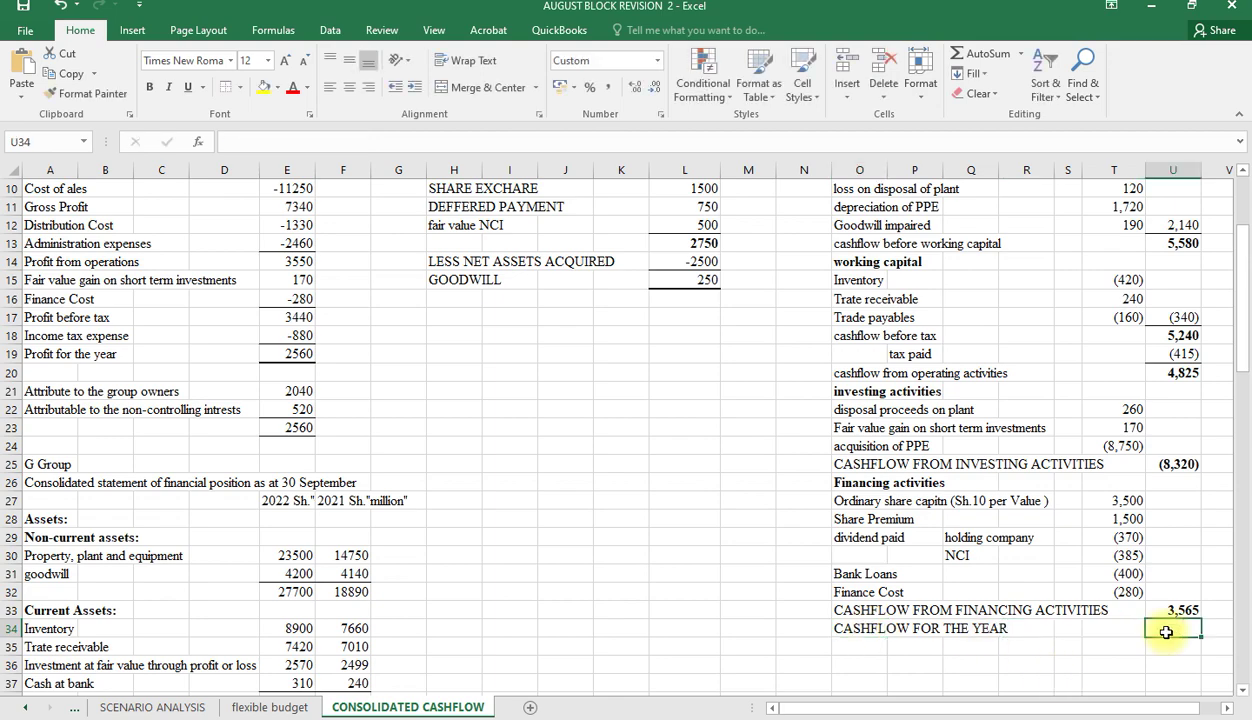
pyautogui.hotkey('alt', '=')
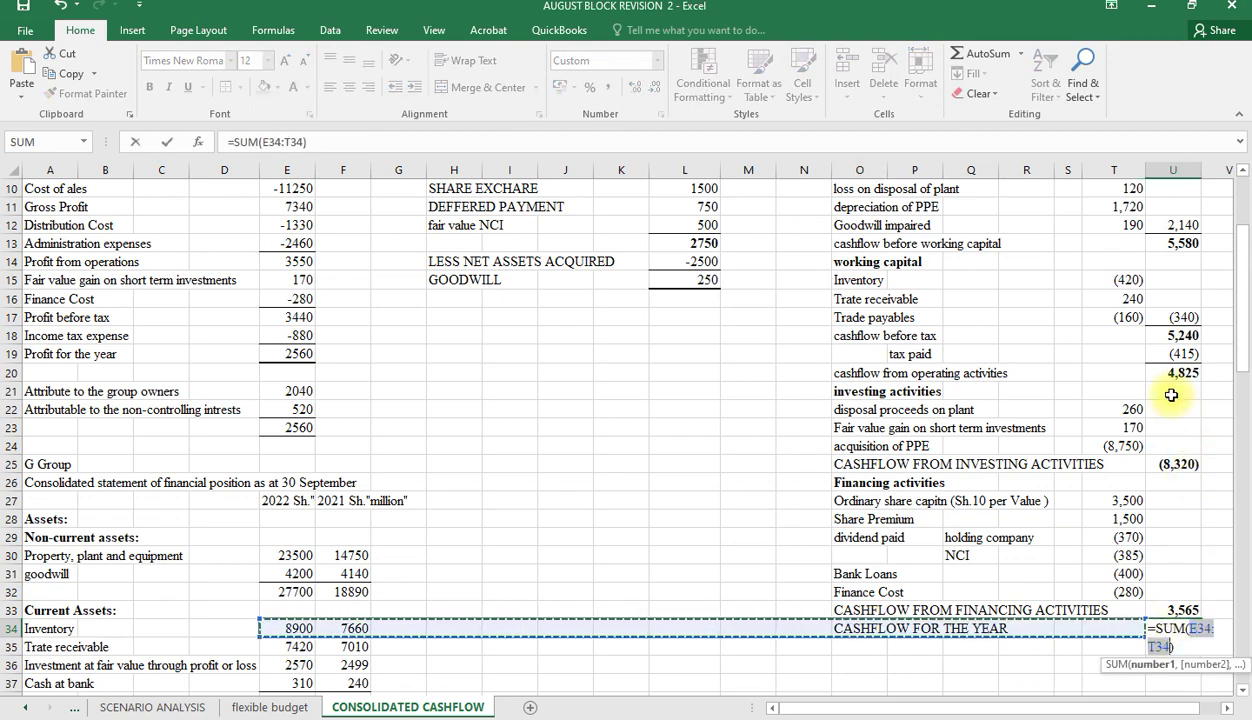
pyautogui.moveTo(1180, 374); pyautogui.dragTo(1196, 606)
pyautogui.press('Return')
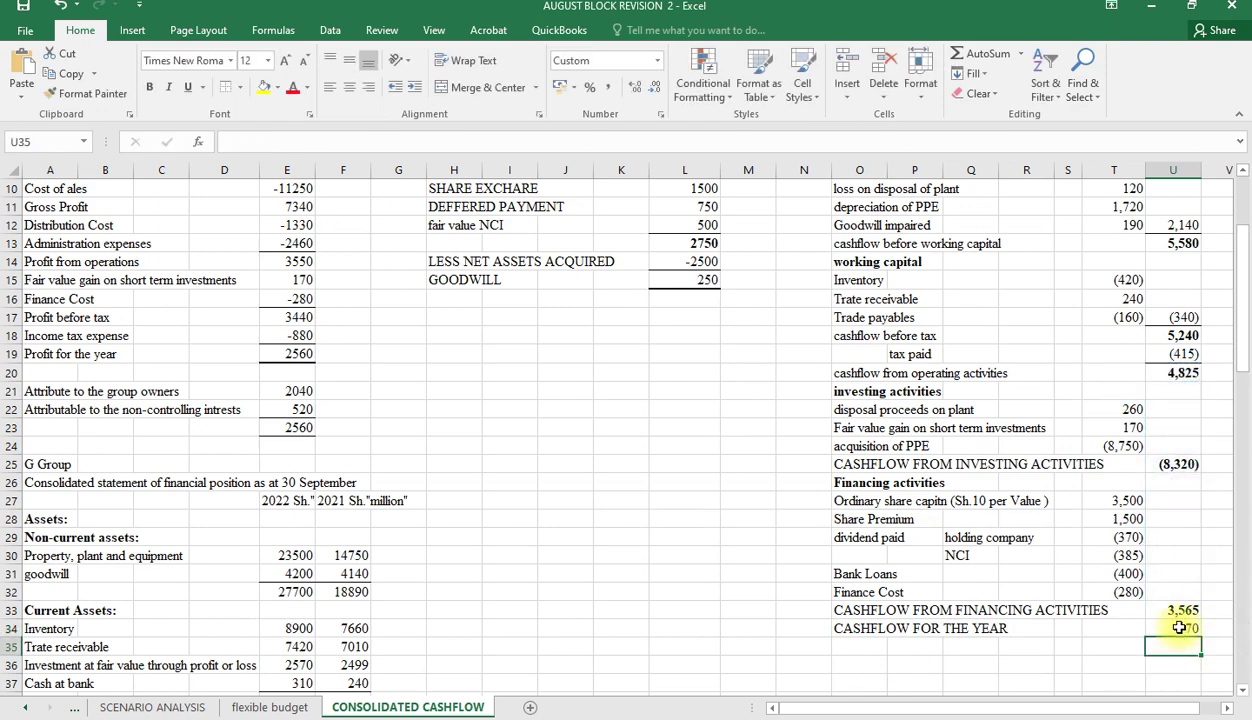
pyautogui.click(1190, 628)
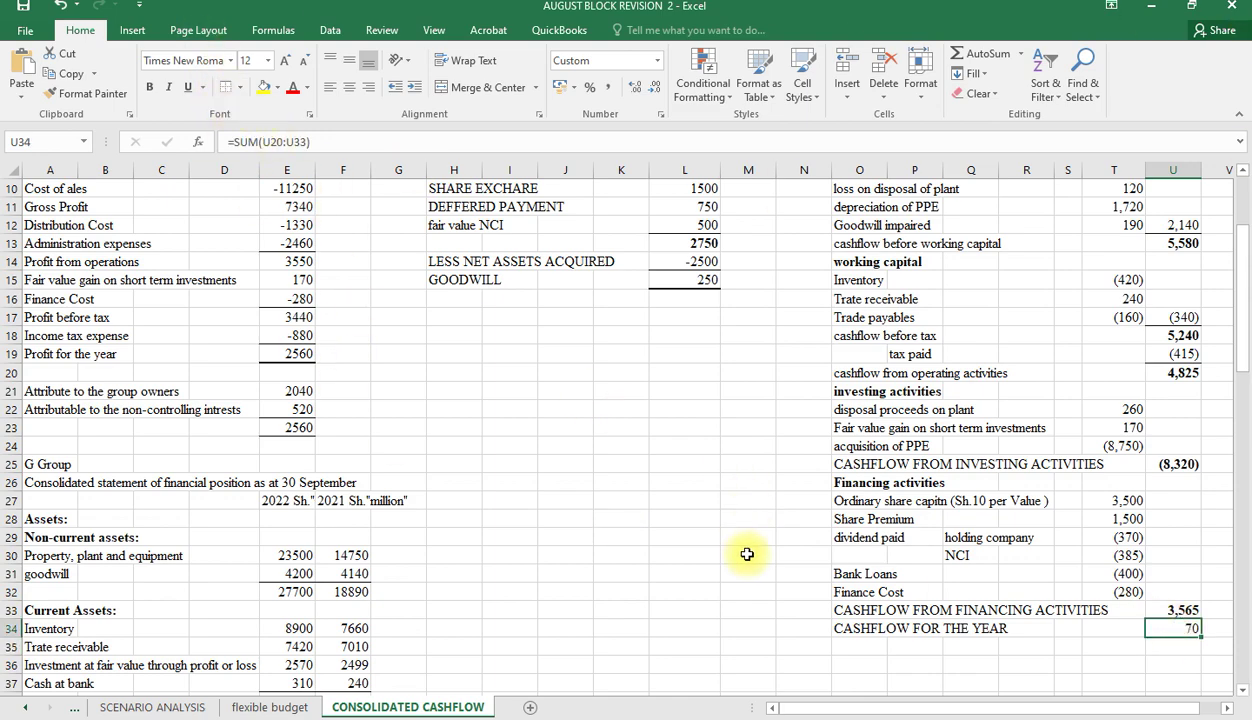
pyautogui.hotkey('ctrl', 'b')
# Step: Enter the label "OPENING CASH AND CASH EQUIVALENT" in O35
pyautogui.click(855, 643)
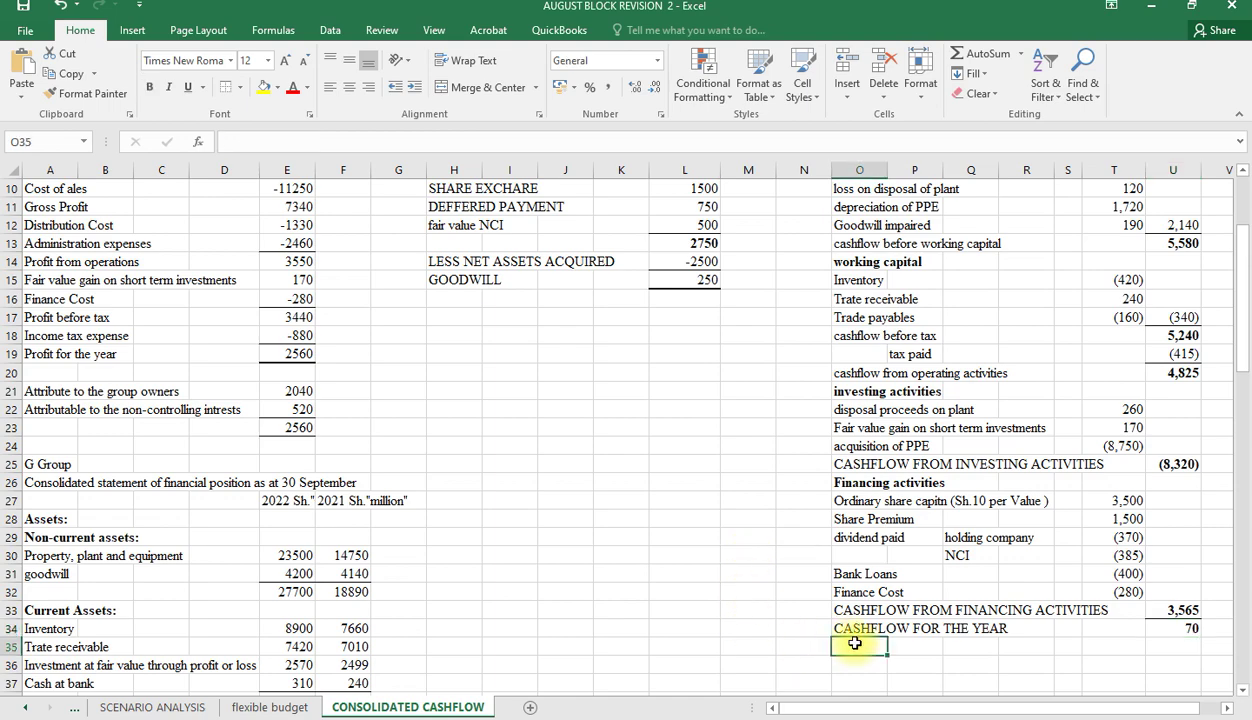
pyautogui.write('OP')
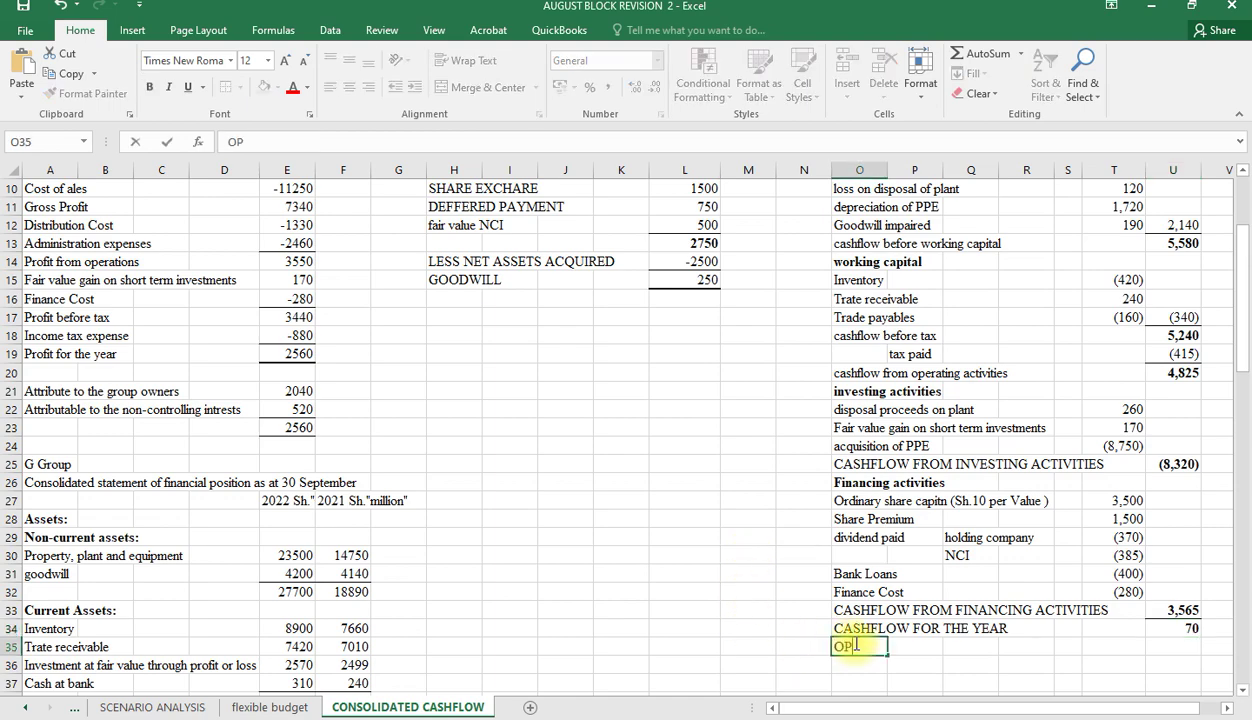
pyautogui.write('ENING CAS')
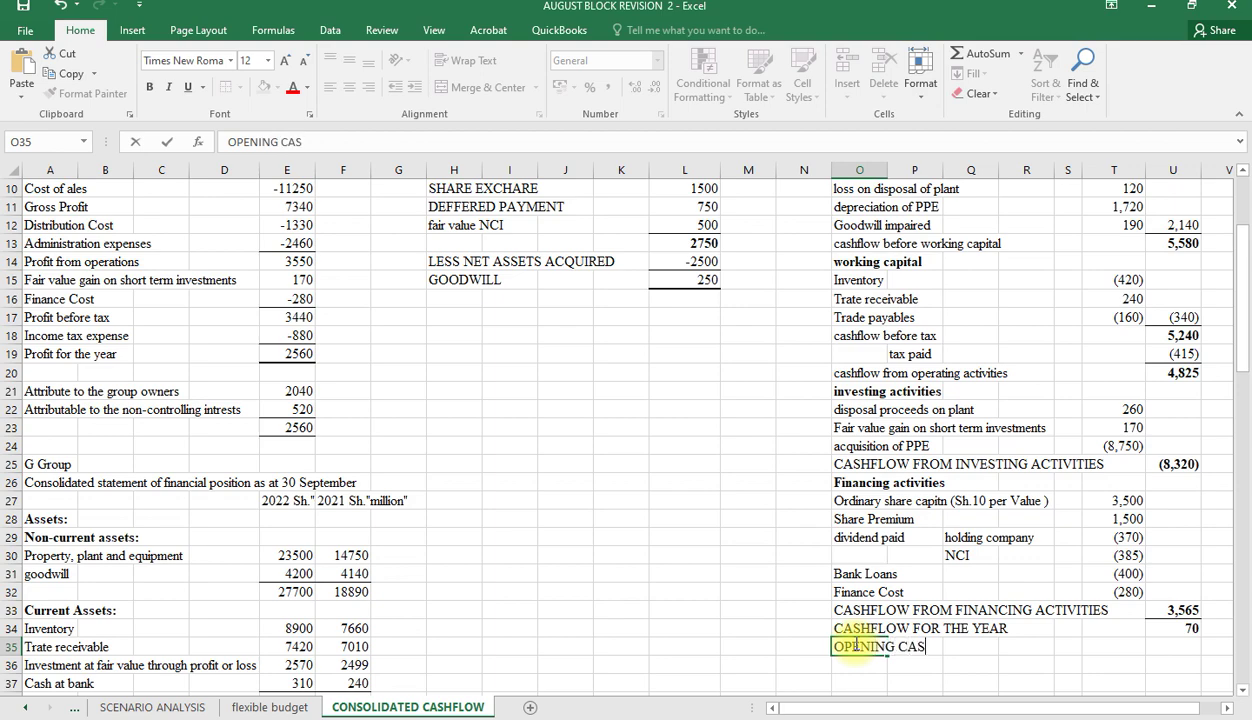
pyautogui.write('H AND CA')
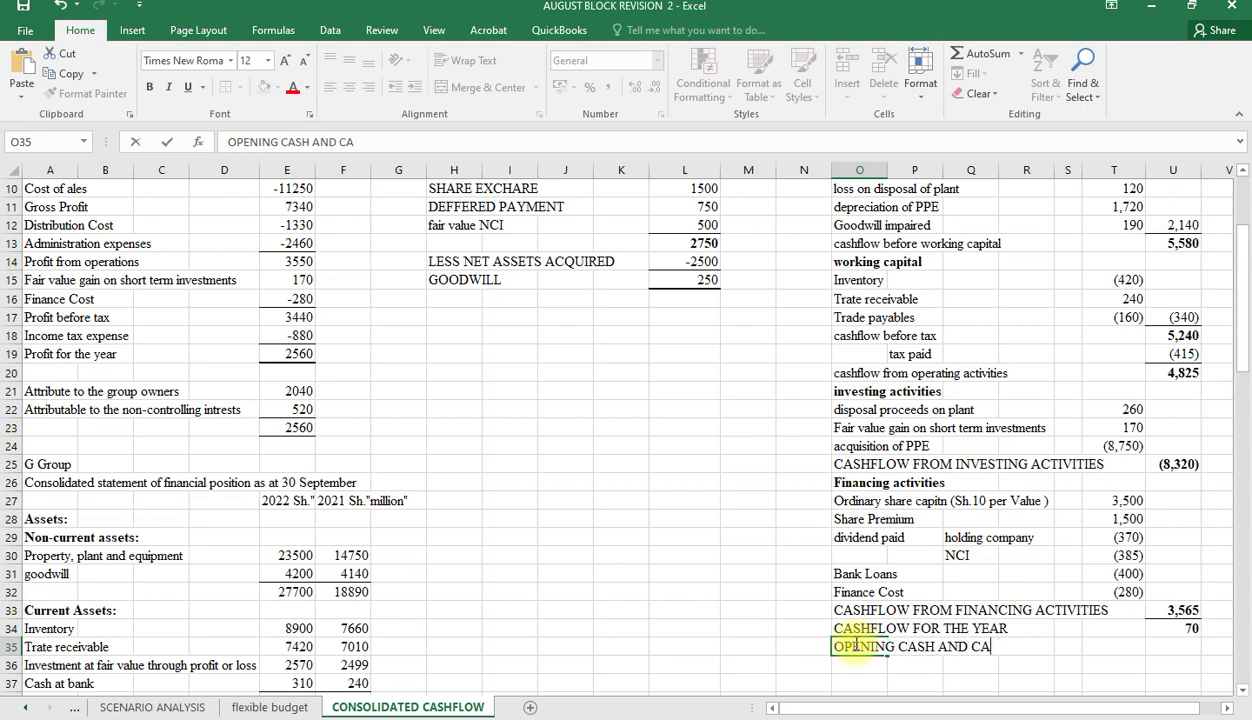
pyautogui.write('SH EQUIVA')
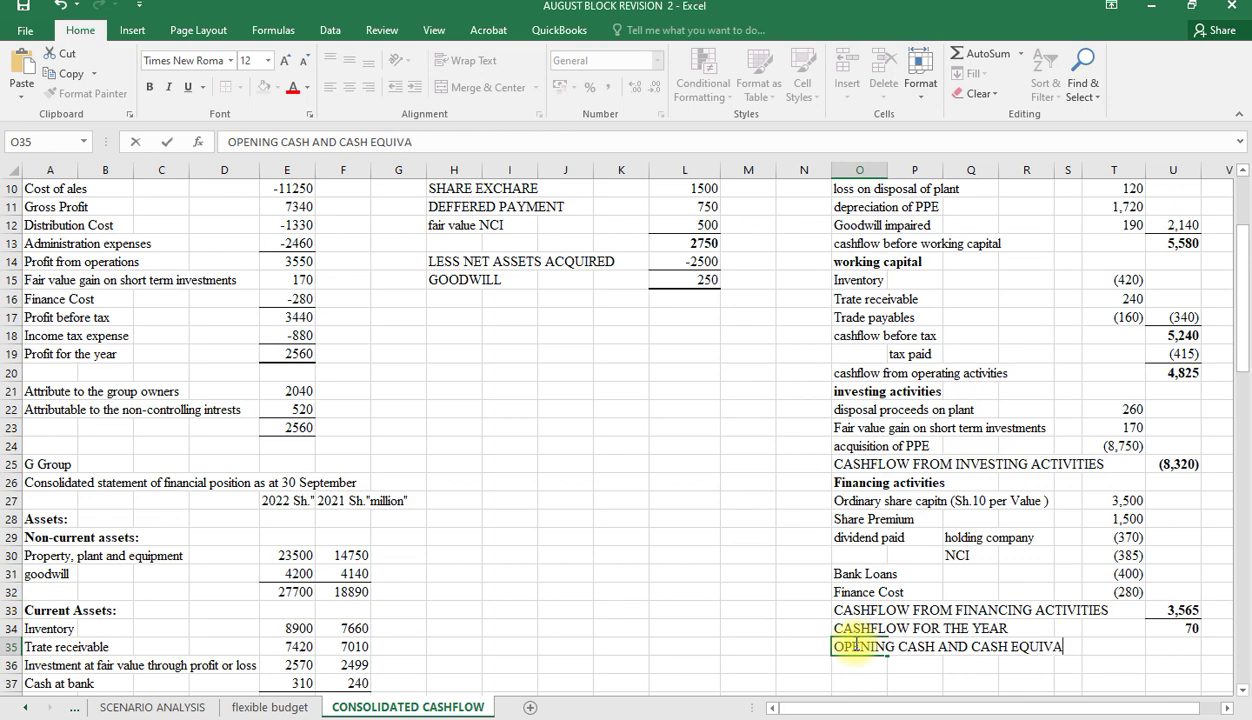
pyautogui.write('LENT')
# Step: Enter the label "CLOSING CASH AND CASH EQUIVALENT" in O36
pyautogui.click(848, 661)
pyautogui.write('C')
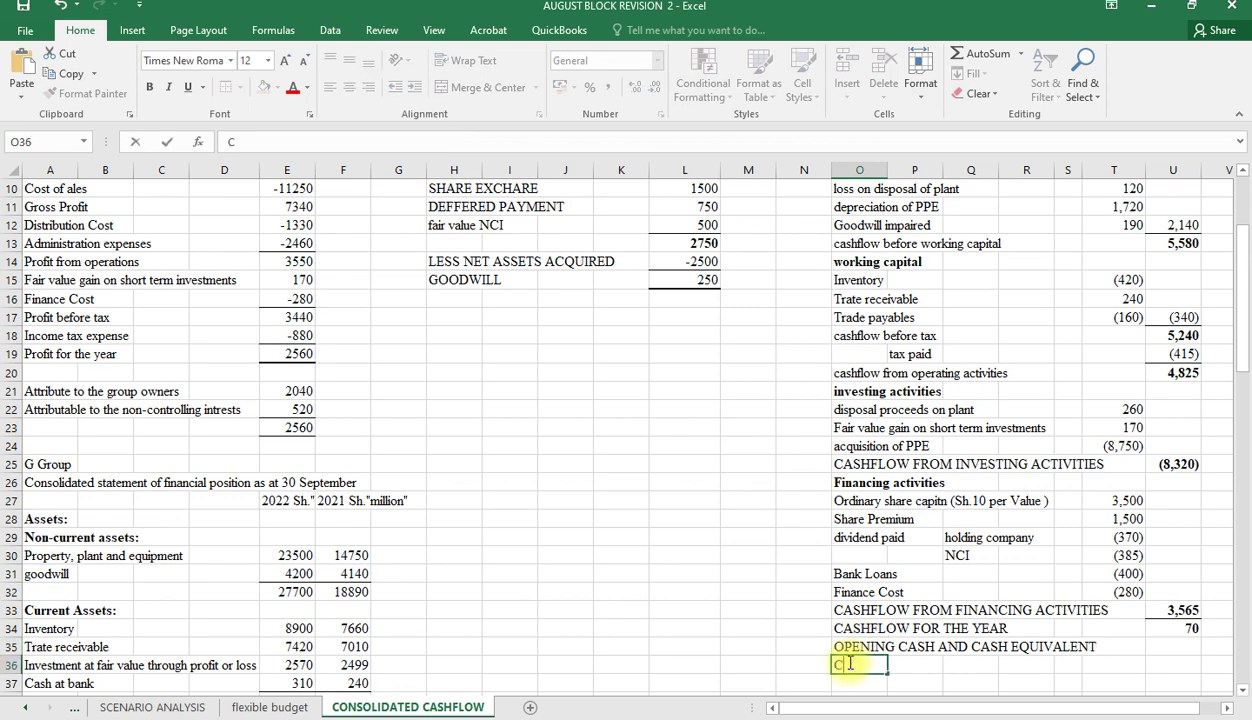
pyautogui.write('LOSING C')
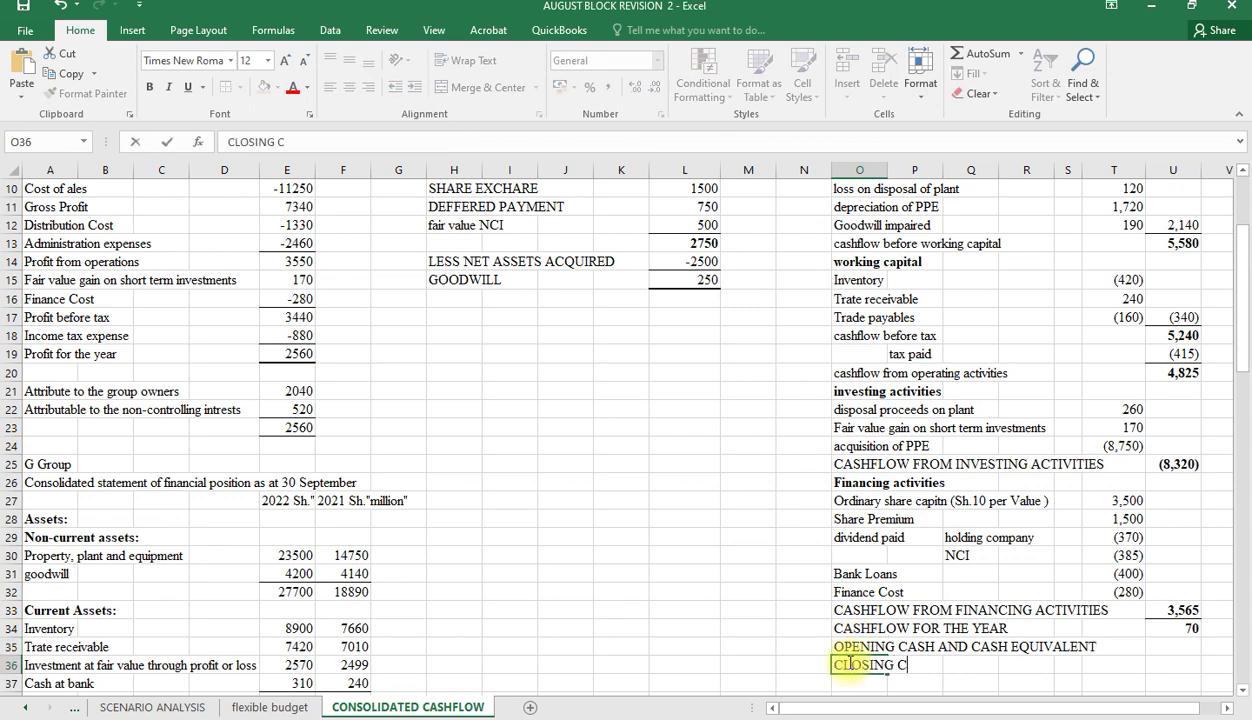
pyautogui.write('ASH AND CAS')
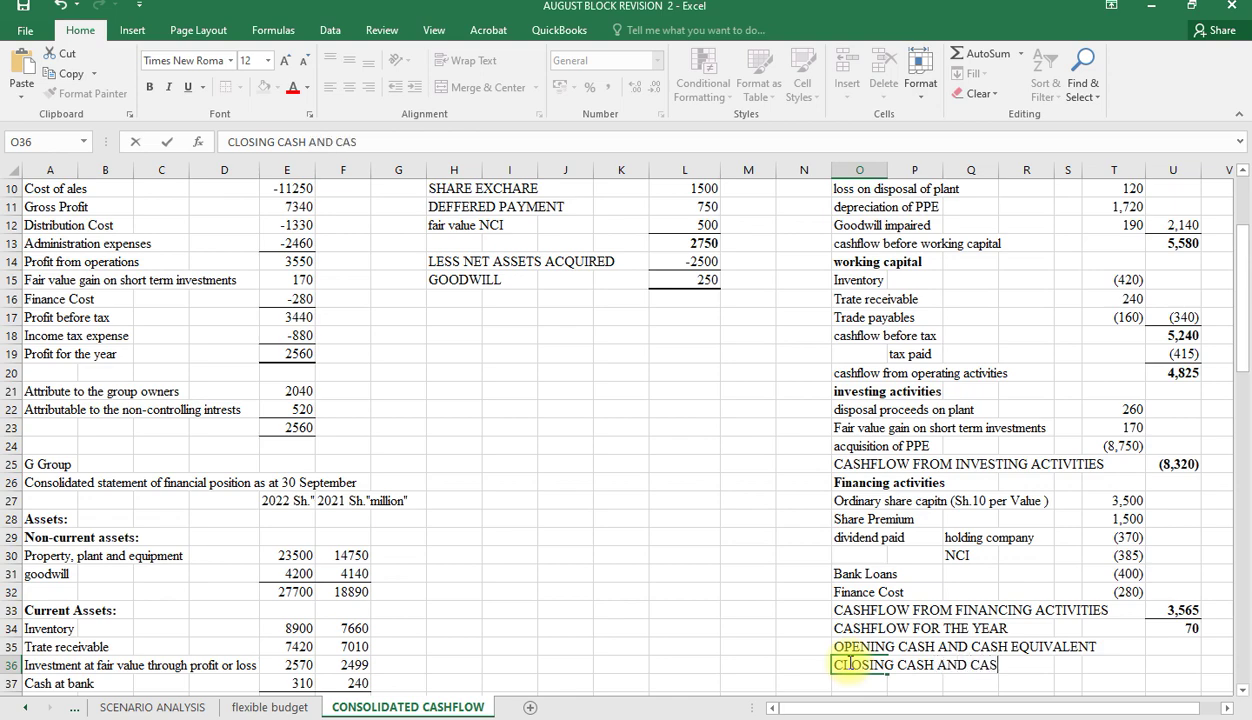
pyautogui.write('H EQUIVALENT')
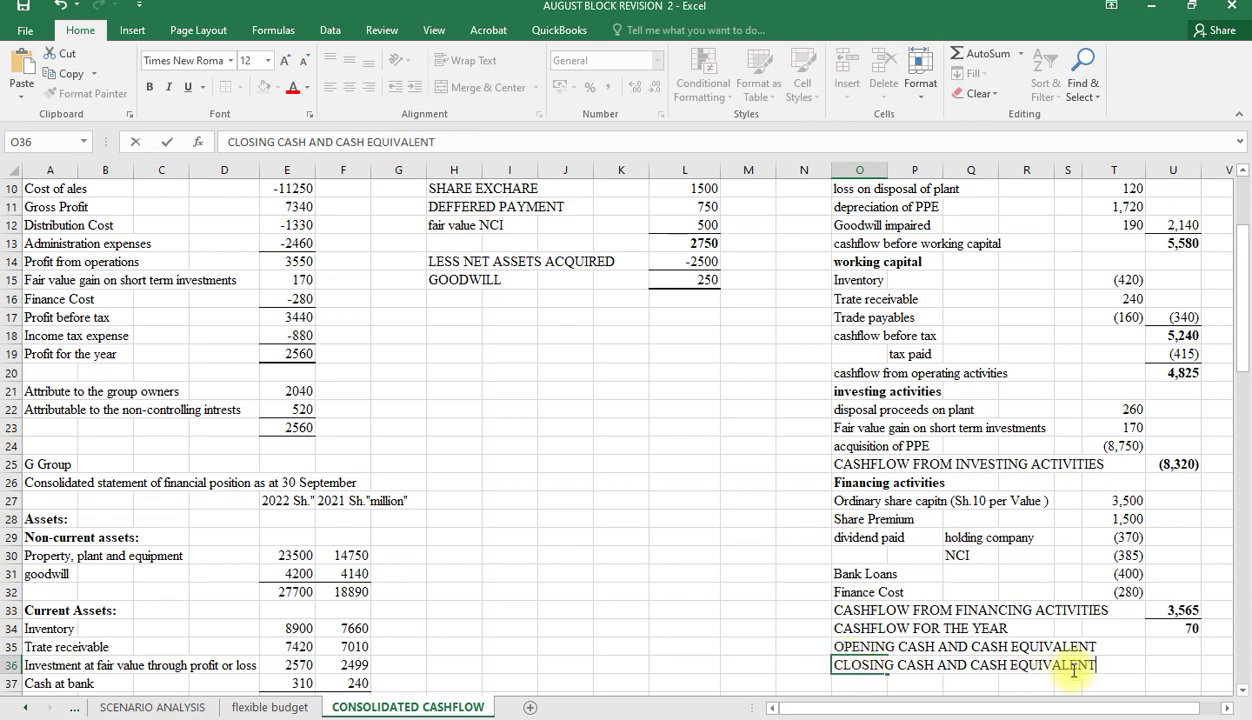
# Step: Bring the opening cash balance into U35 by linking it to the 2021 cash at bank in F37
pyautogui.click(1152, 646)
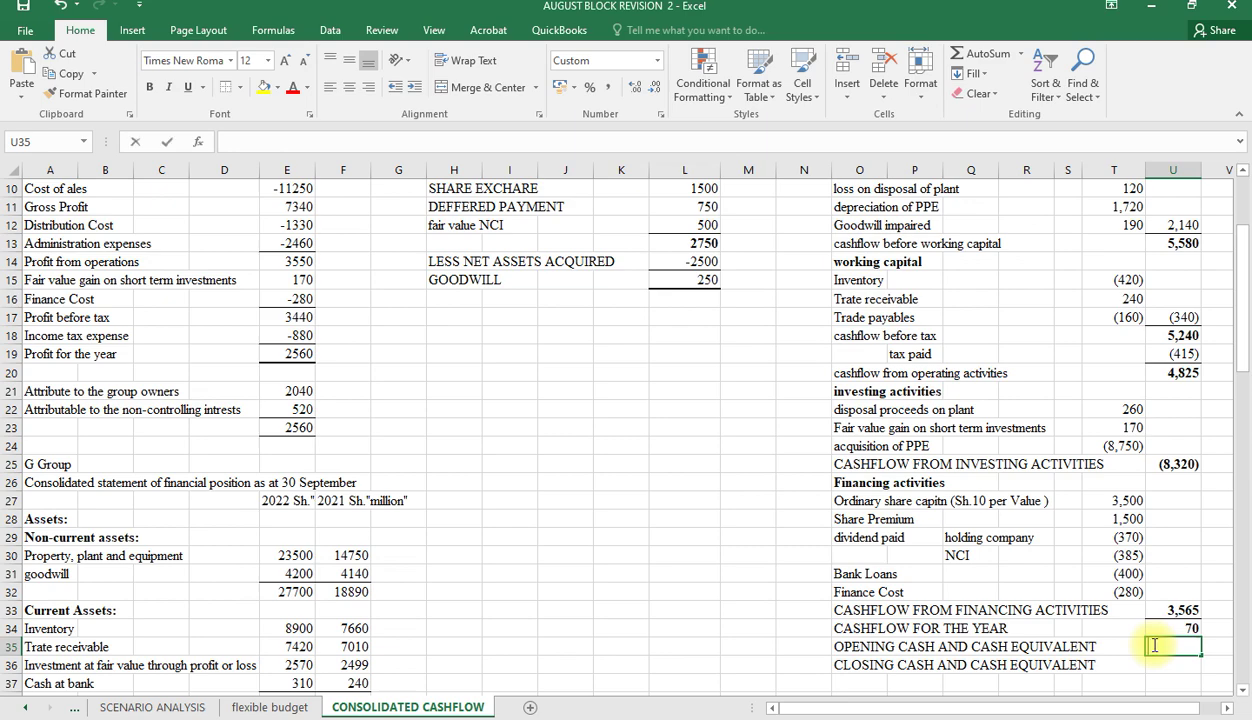
pyautogui.write('=')
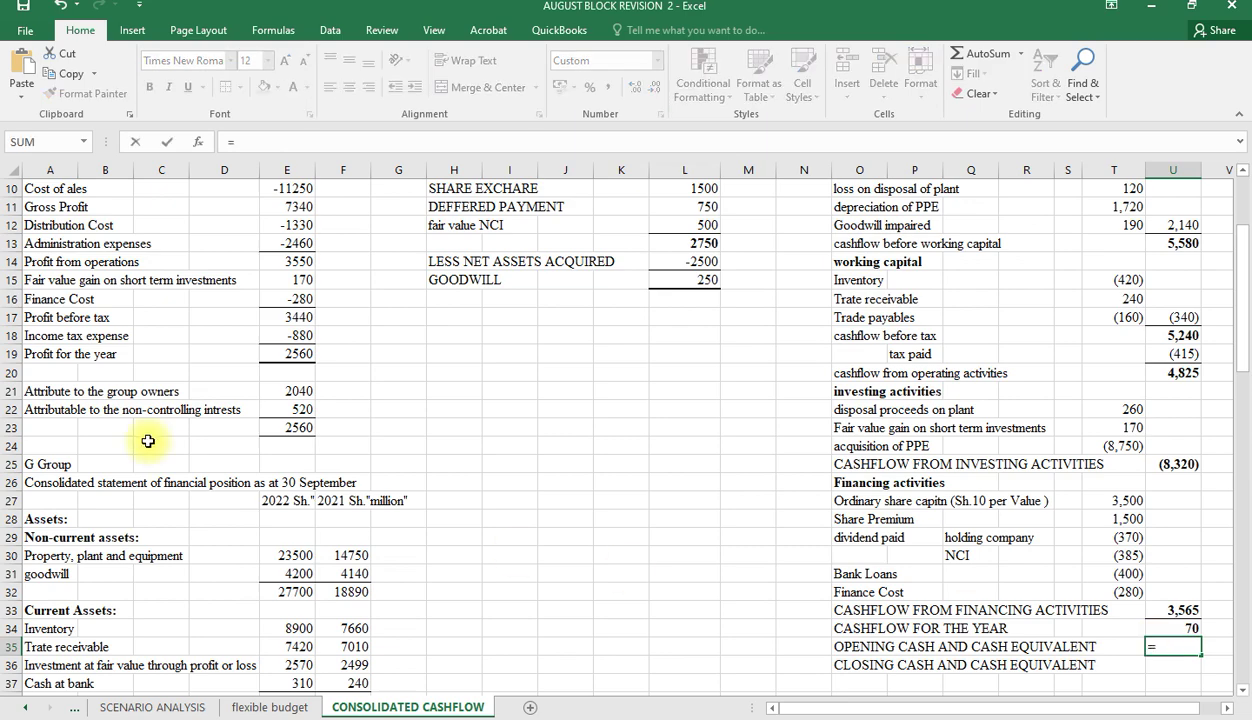
pyautogui.scroll(-1, 76, 610)
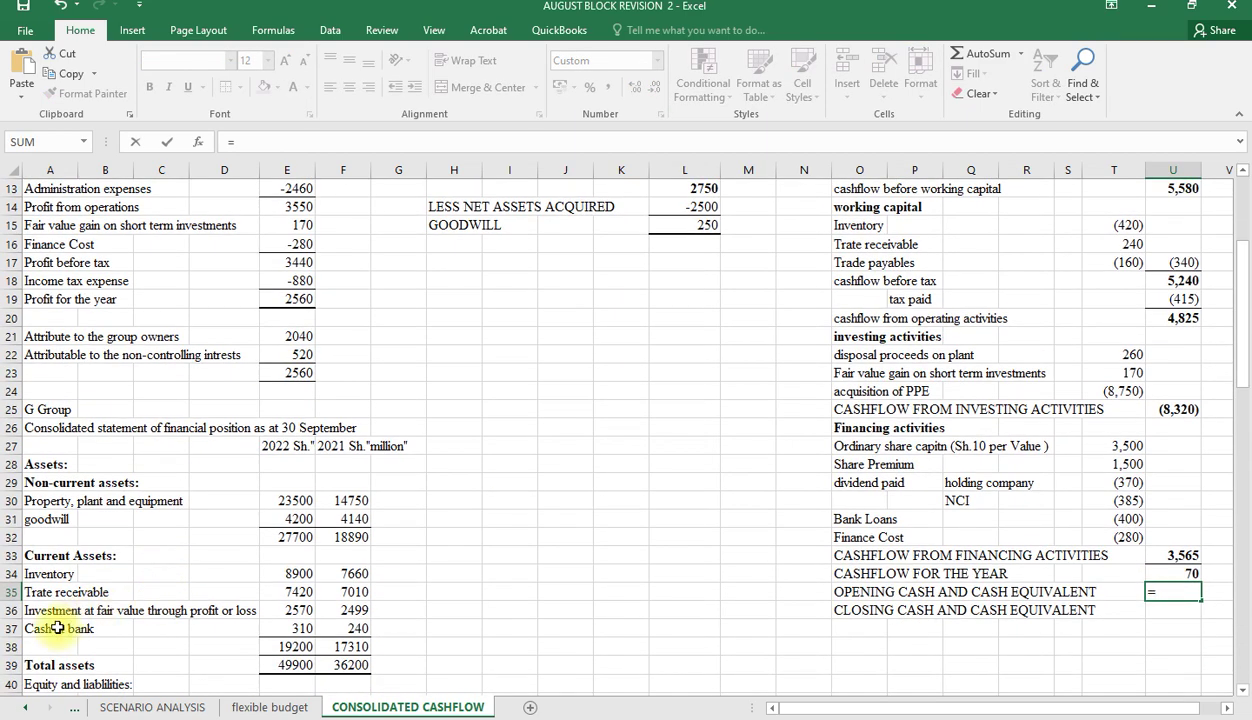
pyautogui.scroll(-7, 60, 620)
pyautogui.scroll(-2, 60, 628)
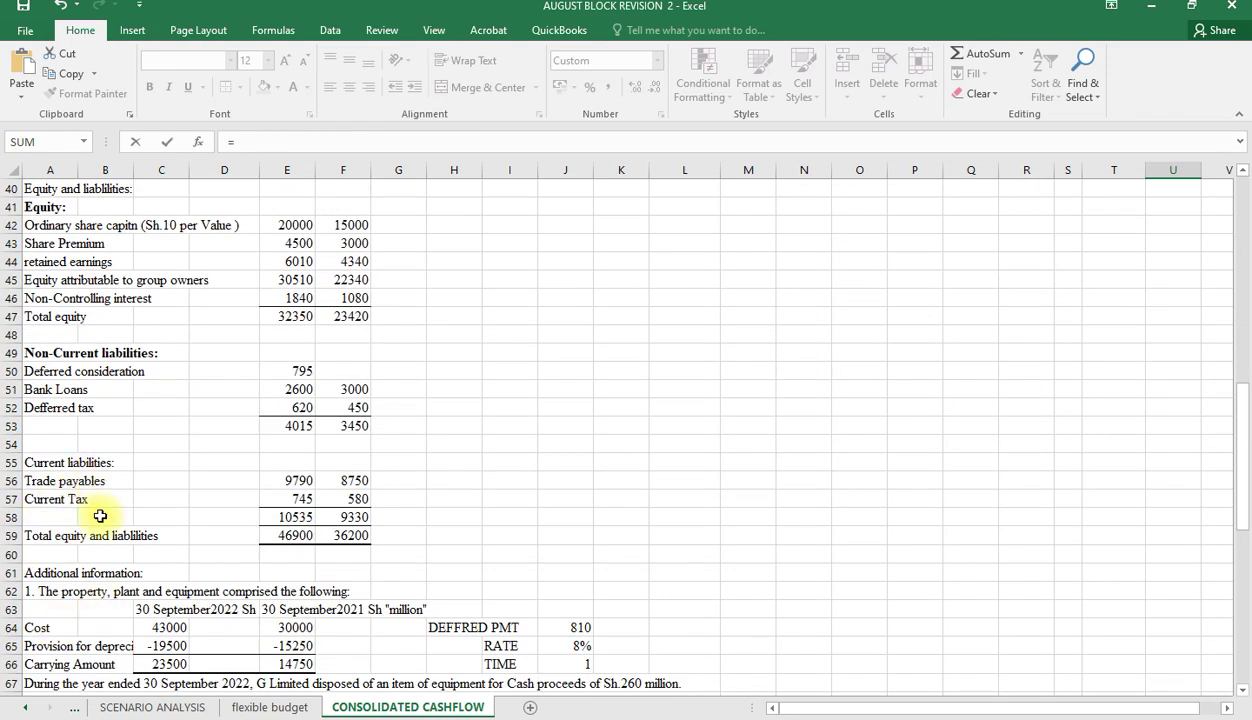
pyautogui.scroll(-8, 100, 516)
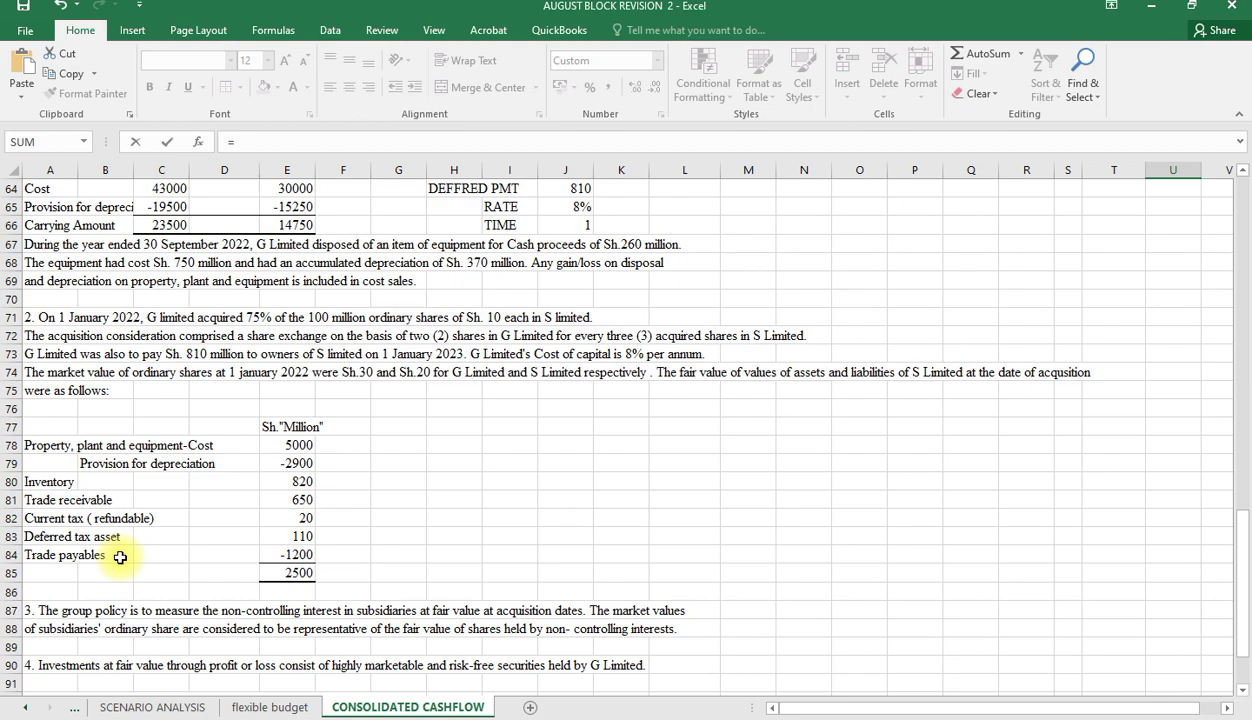
pyautogui.scroll(6, 120, 557)
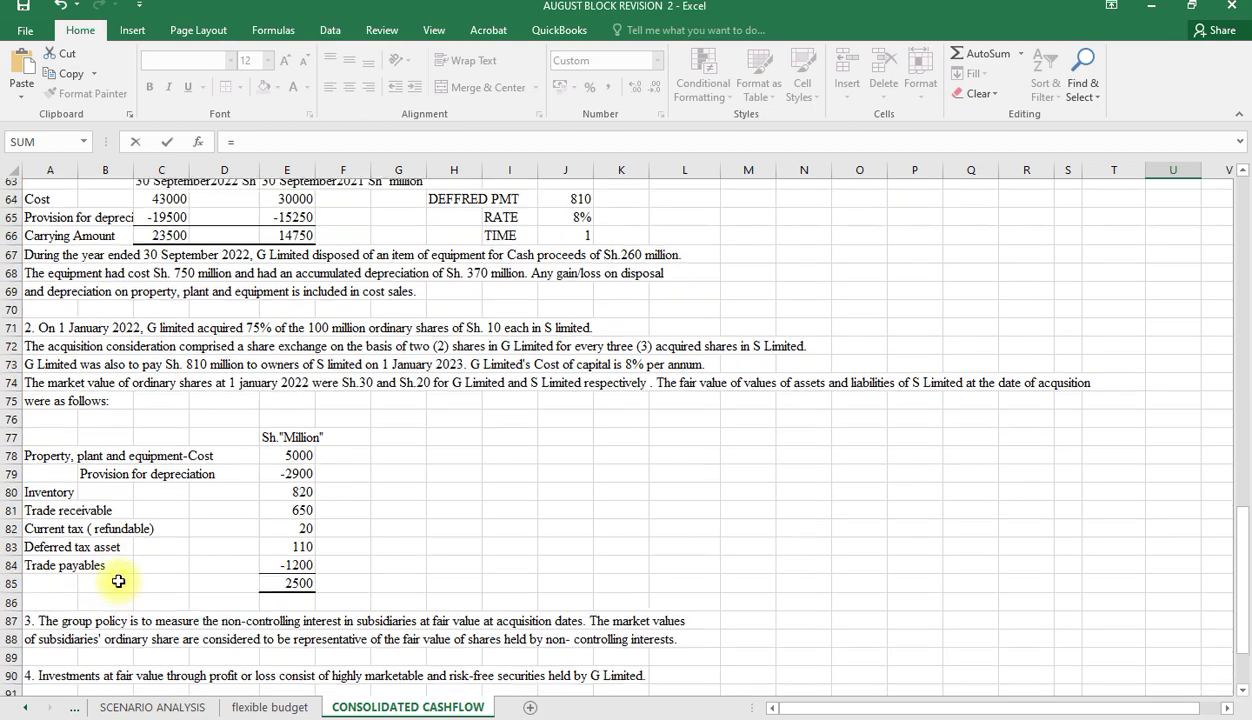
pyautogui.scroll(4, 119, 580)
pyautogui.scroll(4, 119, 580)
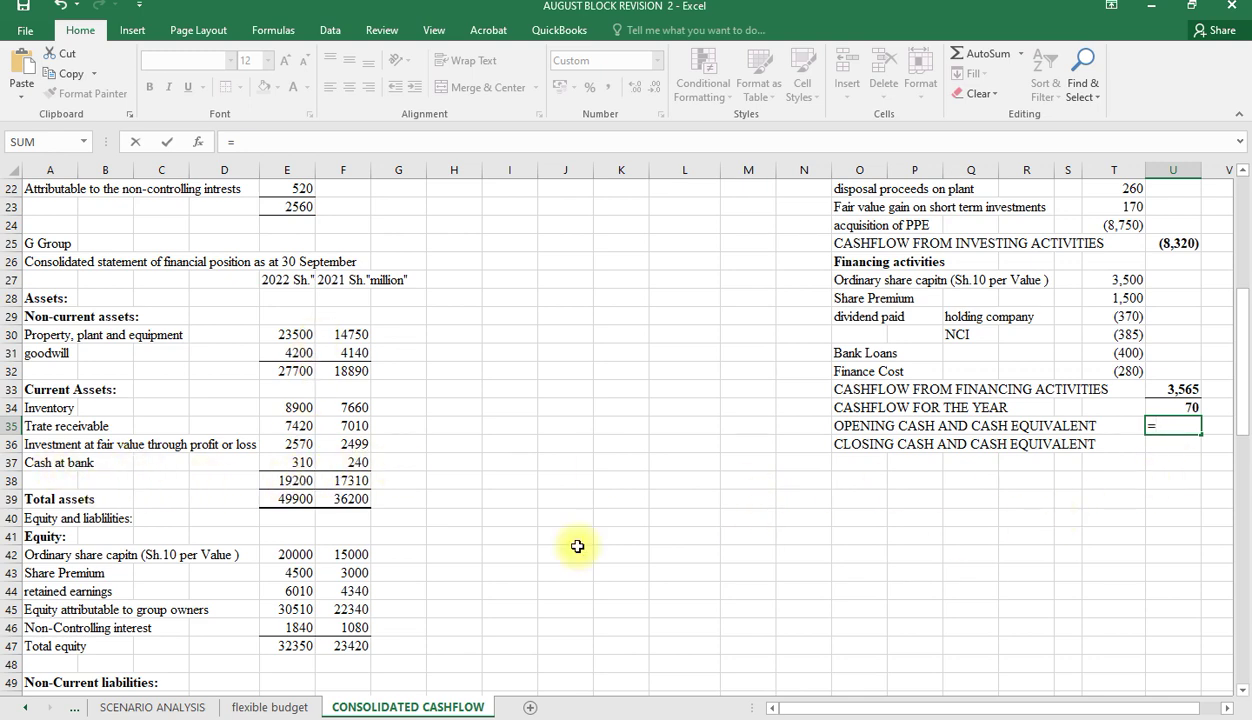
pyautogui.click(366, 463)
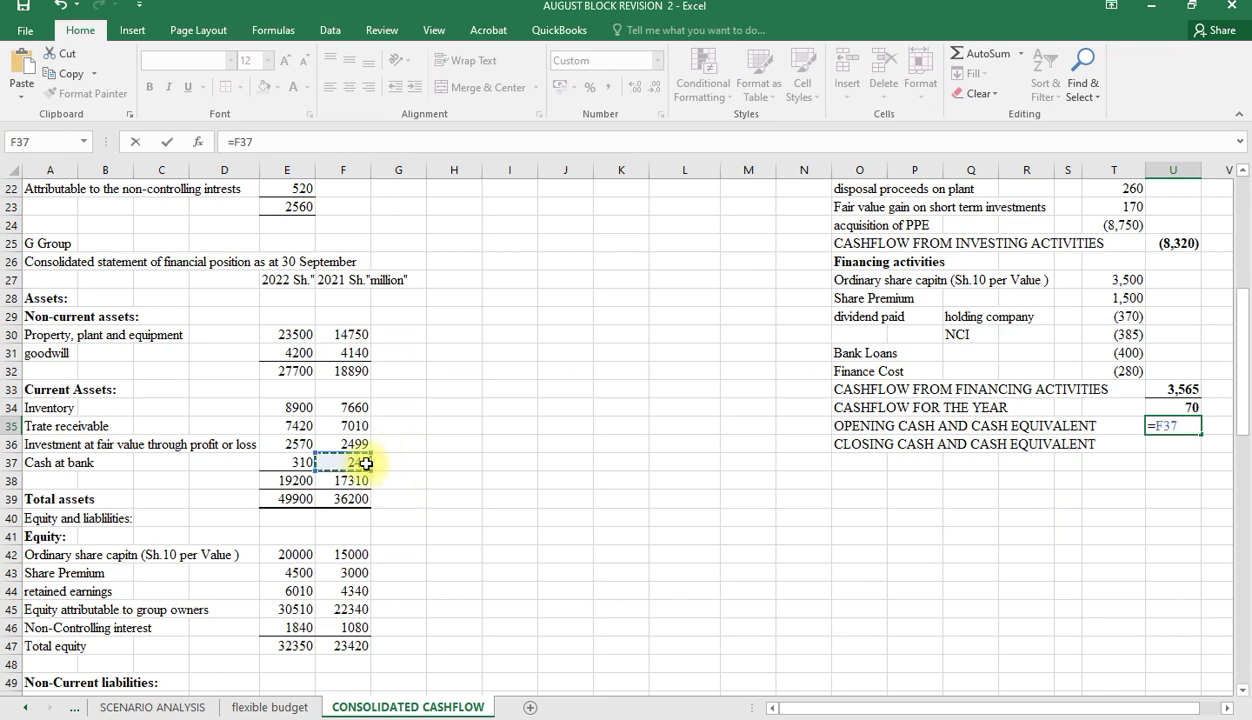
pyautogui.press('Return')
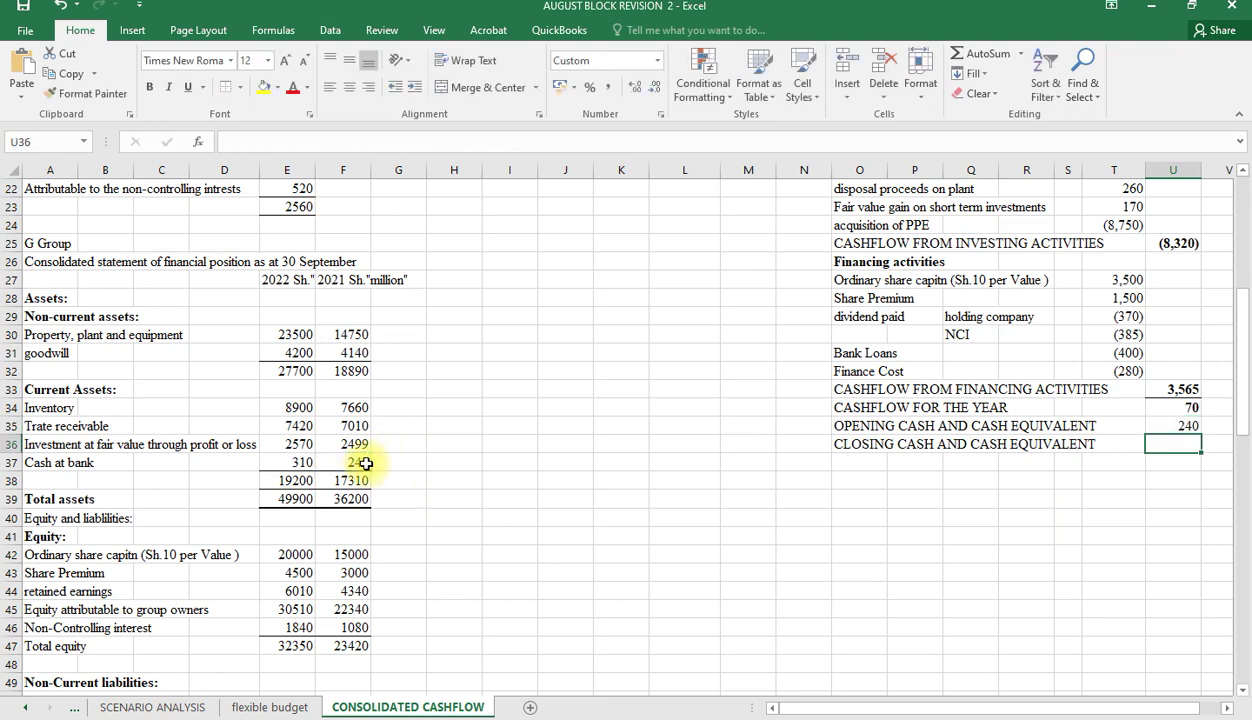
# Step: Bring the closing cash balance into U36 by linking it to the 2022 cash at bank in E37
pyautogui.write('=')
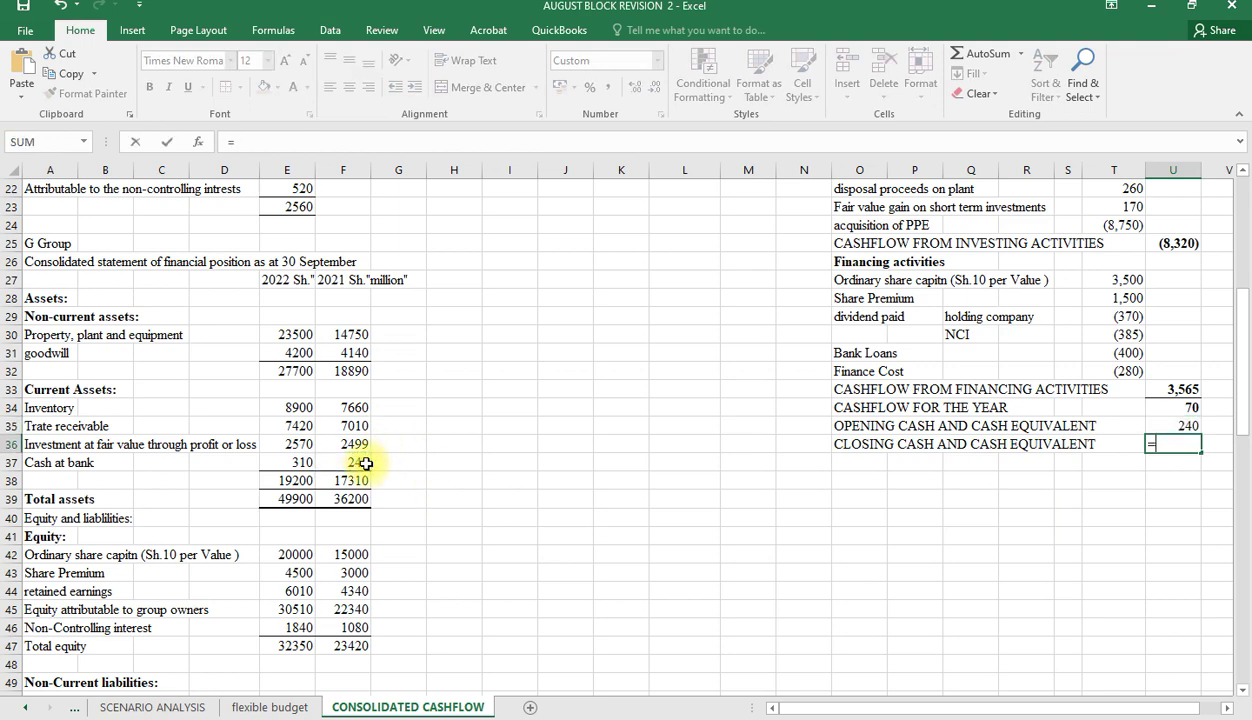
pyautogui.click(297, 460)
pyautogui.press('Return')
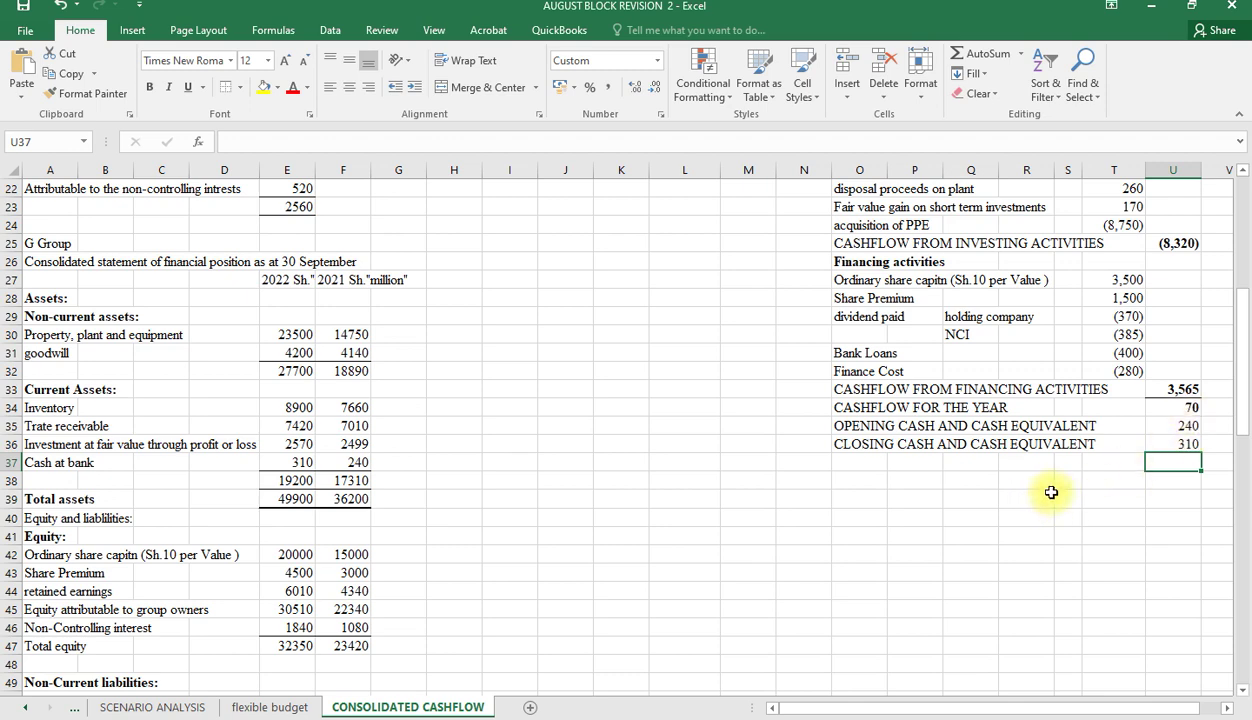
# Step: Apply a top and thick bottom border to the closing cash balance in U36 and make it bold
pyautogui.click(1180, 444)
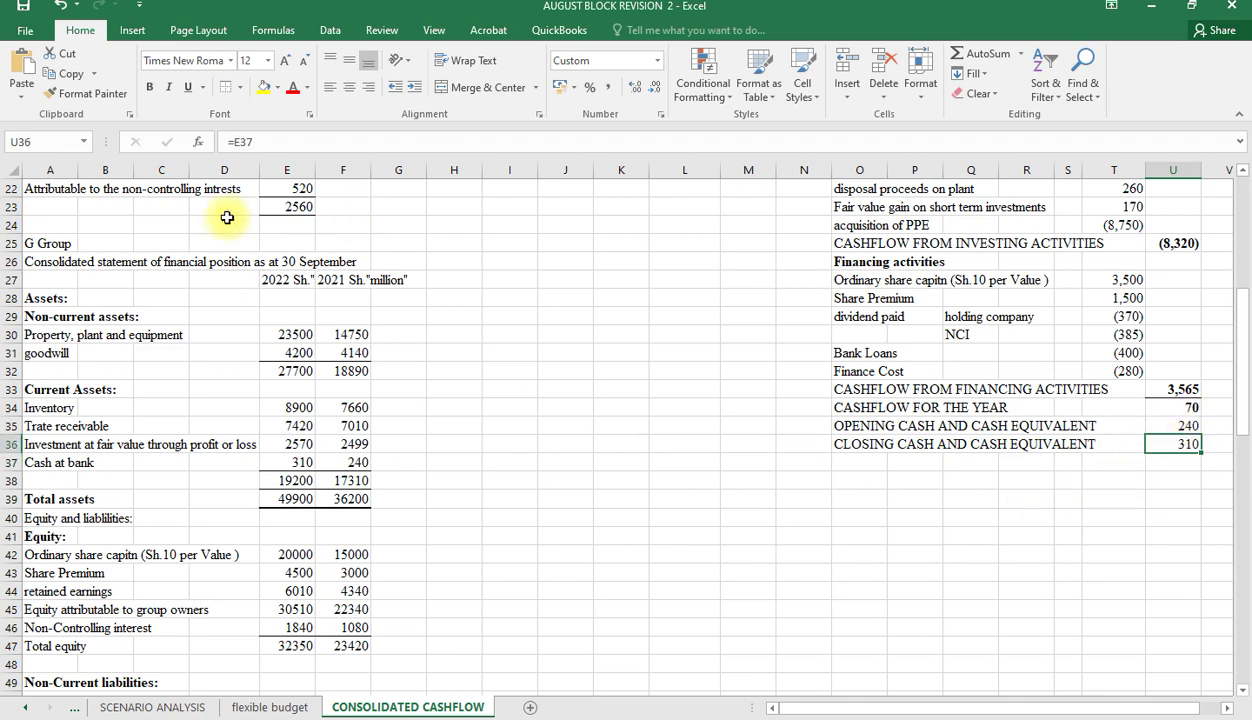
pyautogui.click(239, 87)
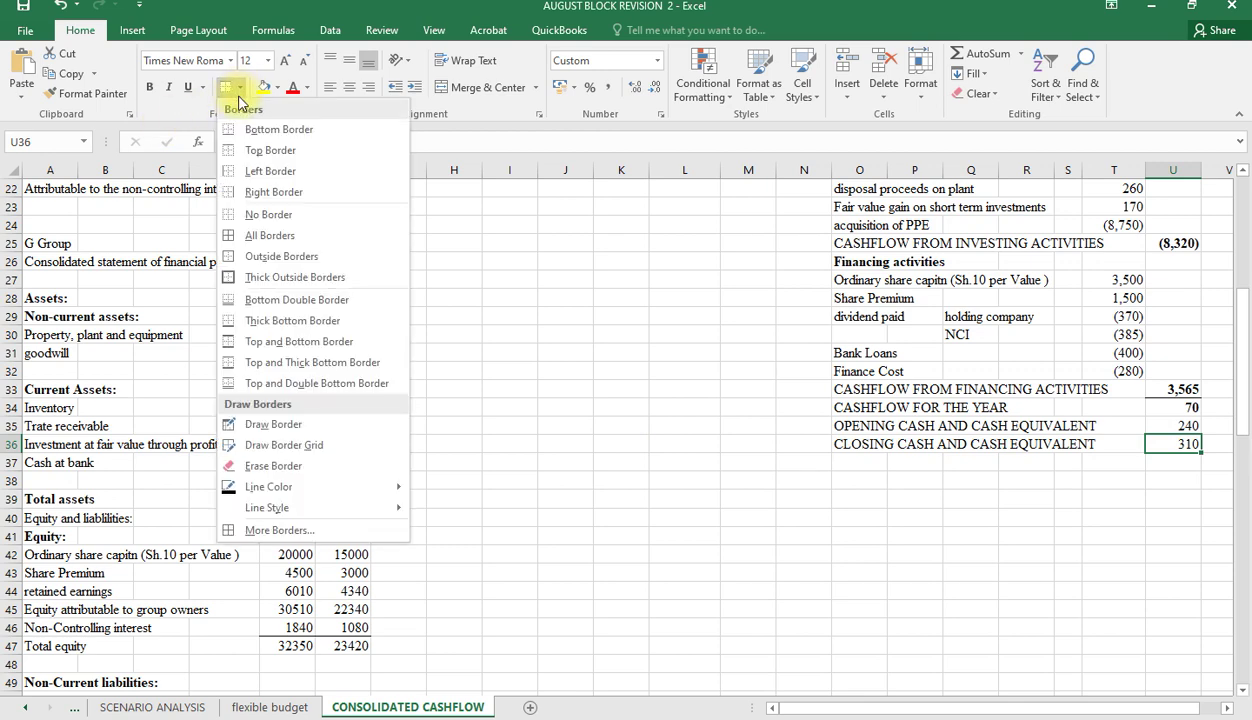
pyautogui.click(285, 362)
pyautogui.click(1113, 496)
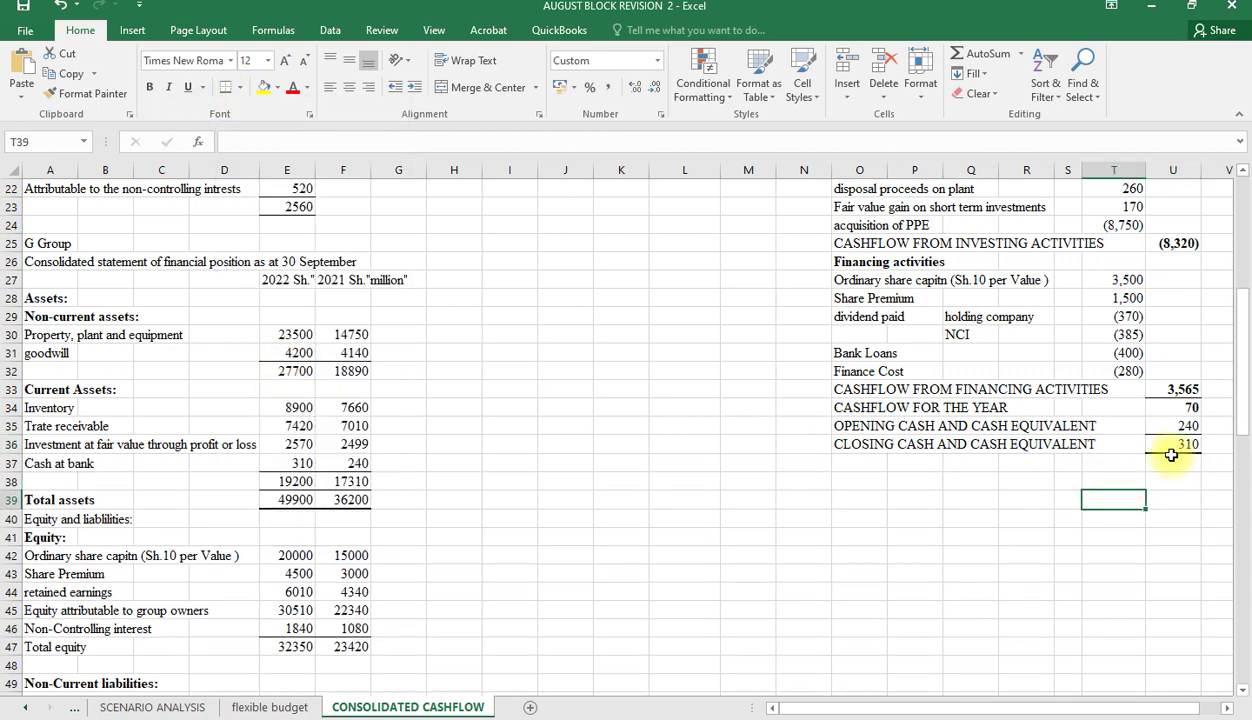
pyautogui.click(1178, 445)
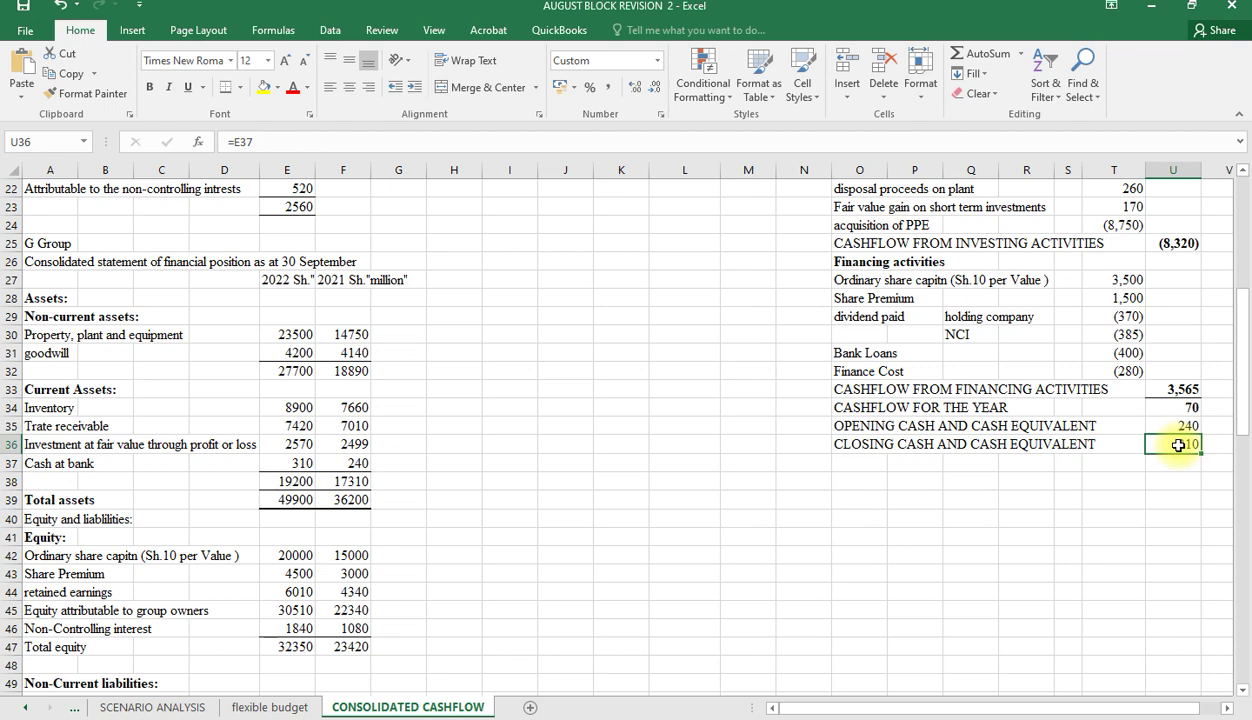
pyautogui.click(1115, 483)
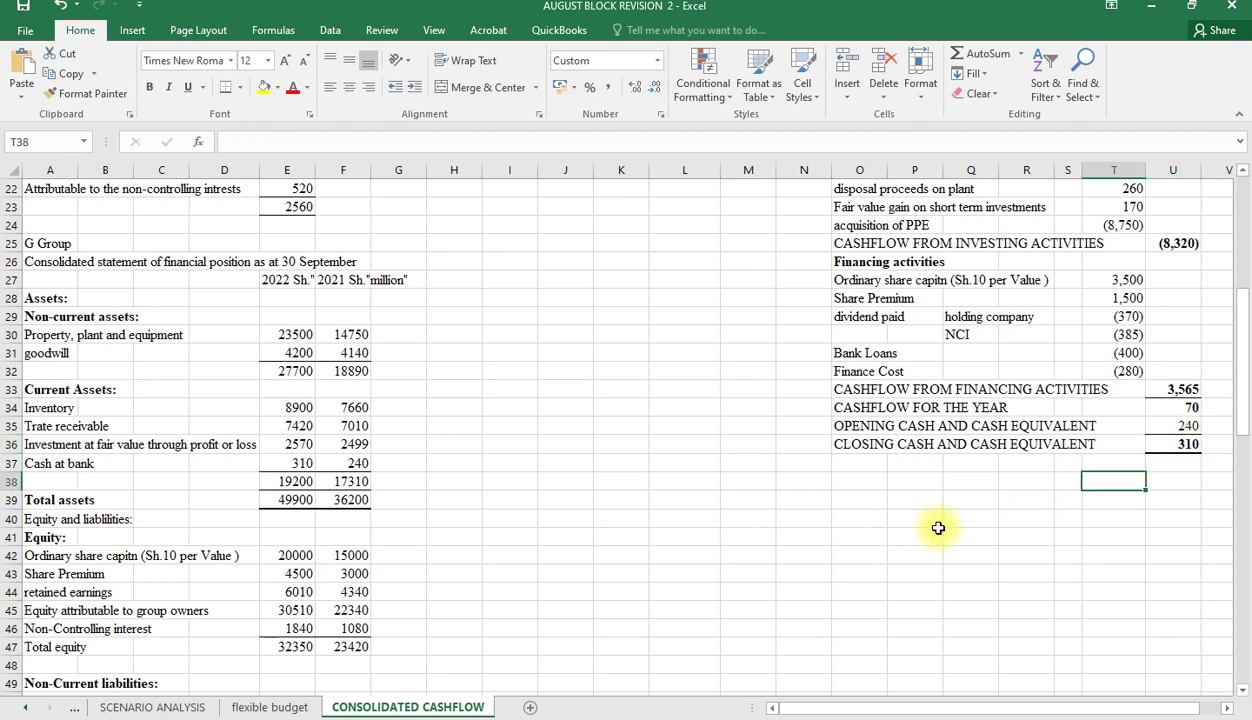
# Step: Make the "CLOSING CASH AND CASH EQUIVALENT" label in O36 and the "CASHFLOW FOR THE YEAR" label in O34 bold
pyautogui.click(850, 444)
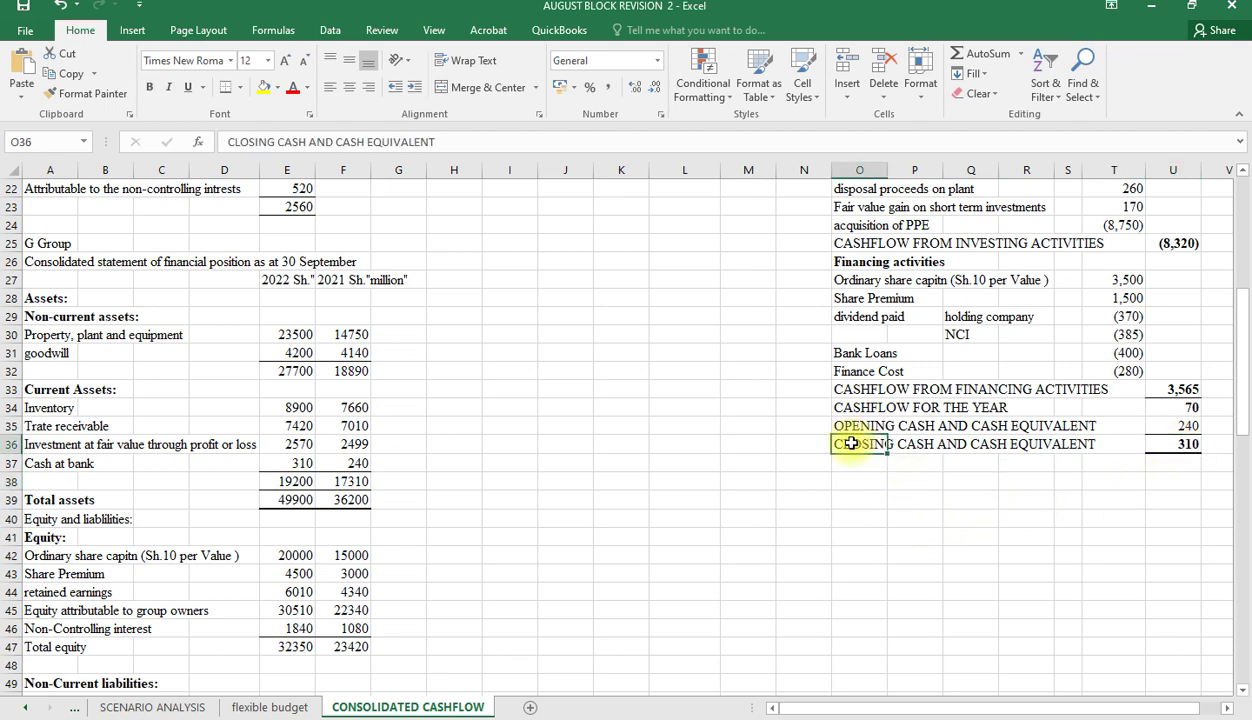
pyautogui.hotkey('ctrl', 'b')
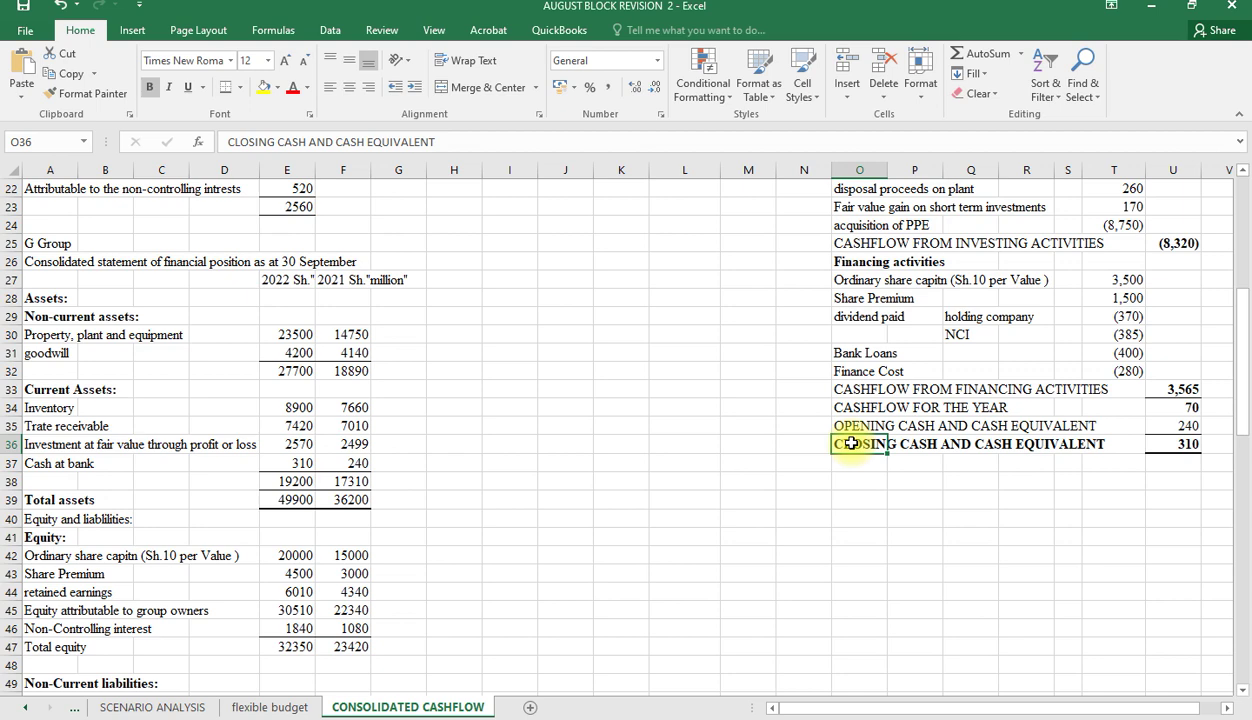
pyautogui.click(855, 518)
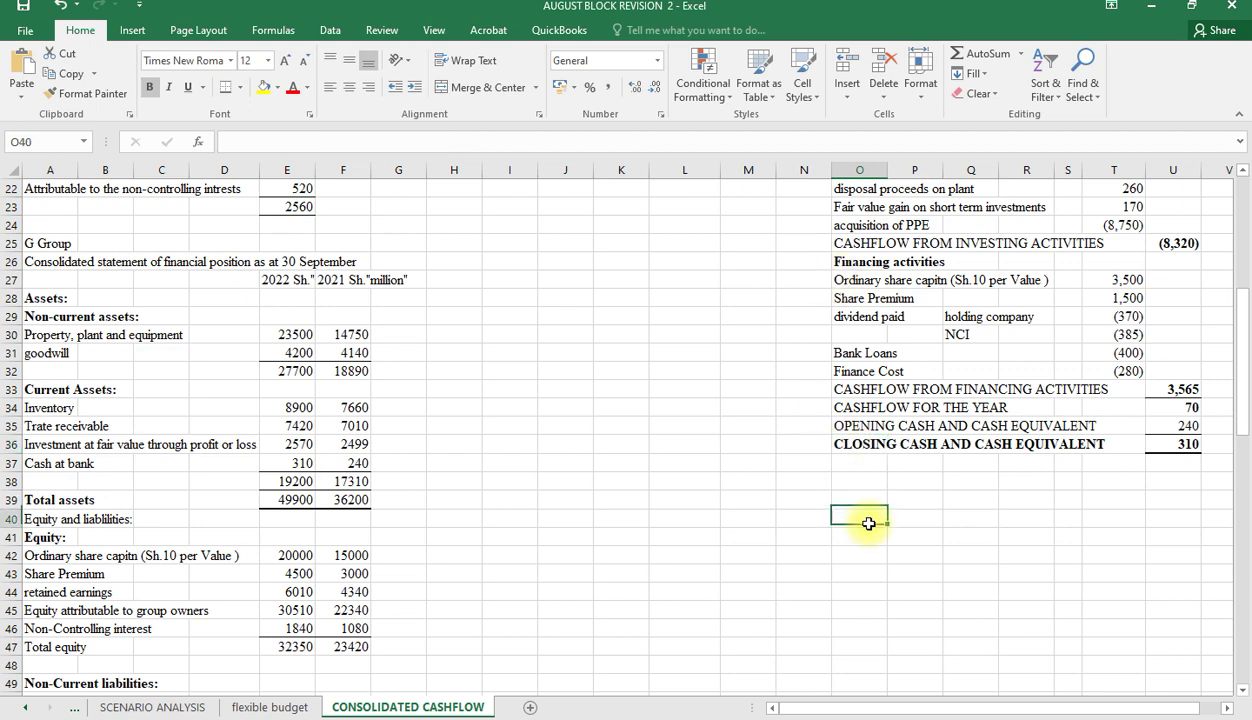
pyautogui.click(852, 409)
pyautogui.hotkey('ctrl', 'b')
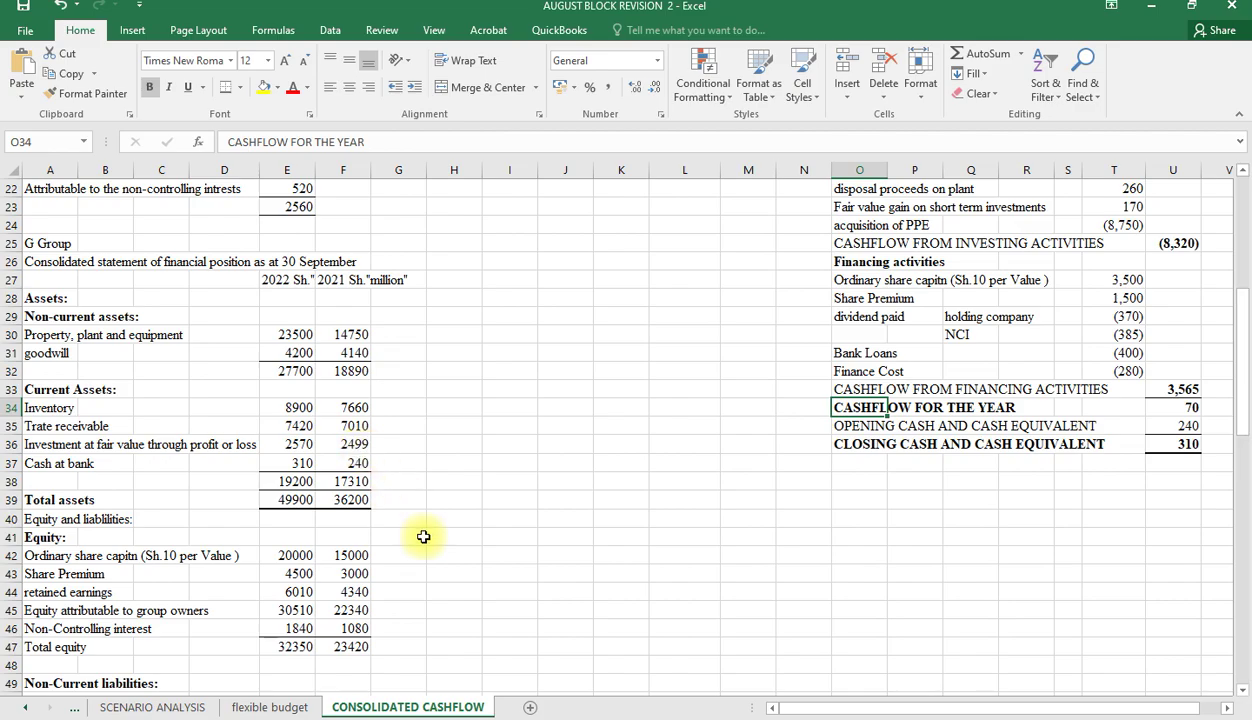
# Step: Check the statement of financial position in the Acrobat PDF, return to Excel and correct the 2021 fair value investment in F36 to 2400
pyautogui.hotkey('alt', 'Tab')
pyautogui.scroll(10, 576, 614)
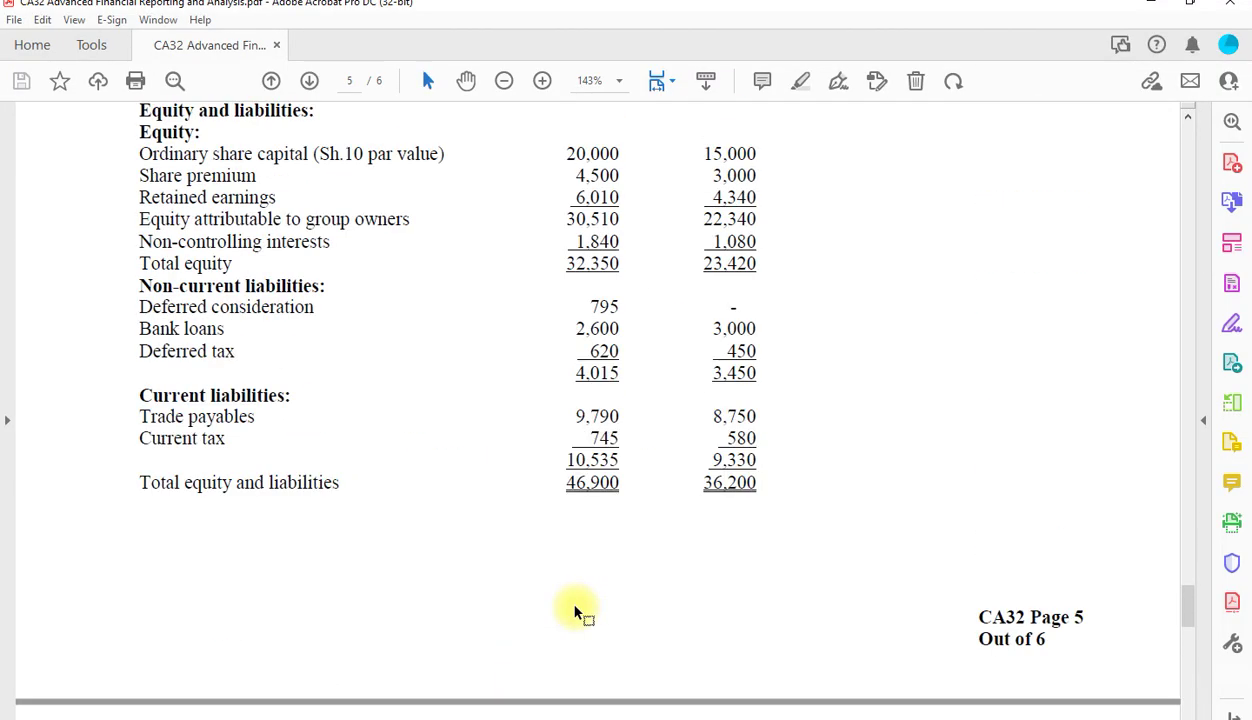
pyautogui.scroll(3, 576, 614)
pyautogui.scroll(1, 575, 605)
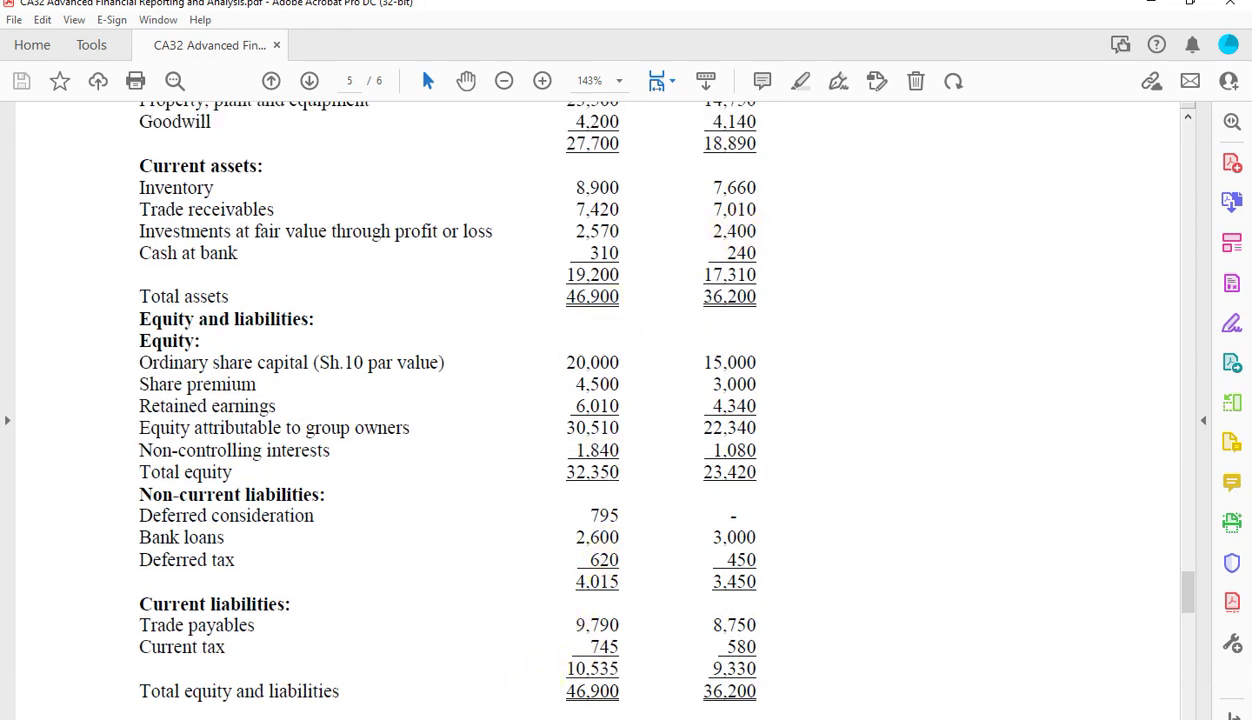
pyautogui.hotkey('alt', 'Tab')
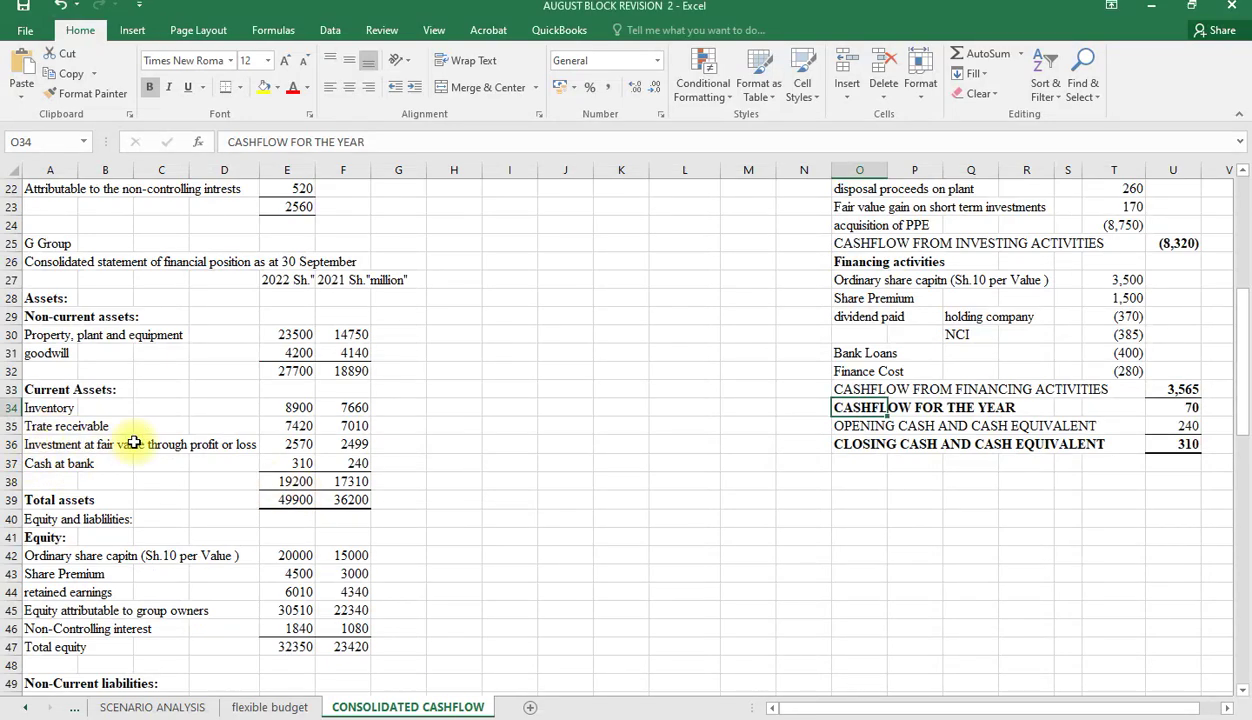
pyautogui.click(344, 444)
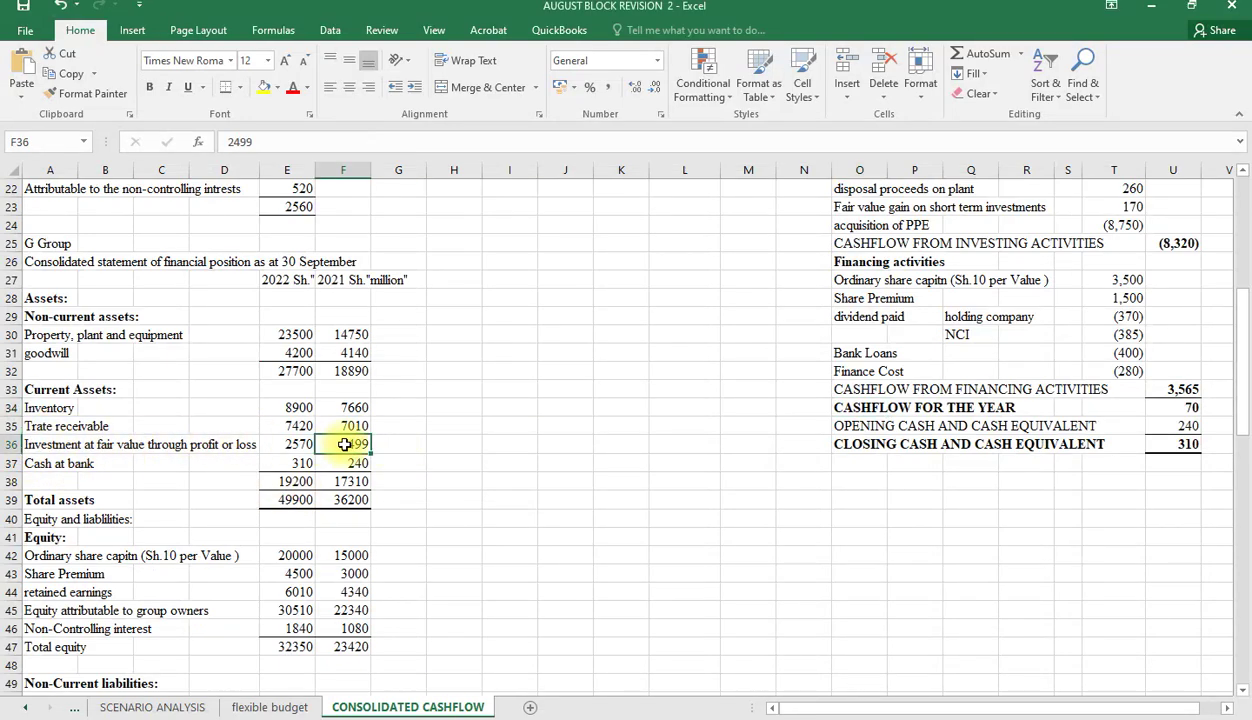
pyautogui.click(265, 145)
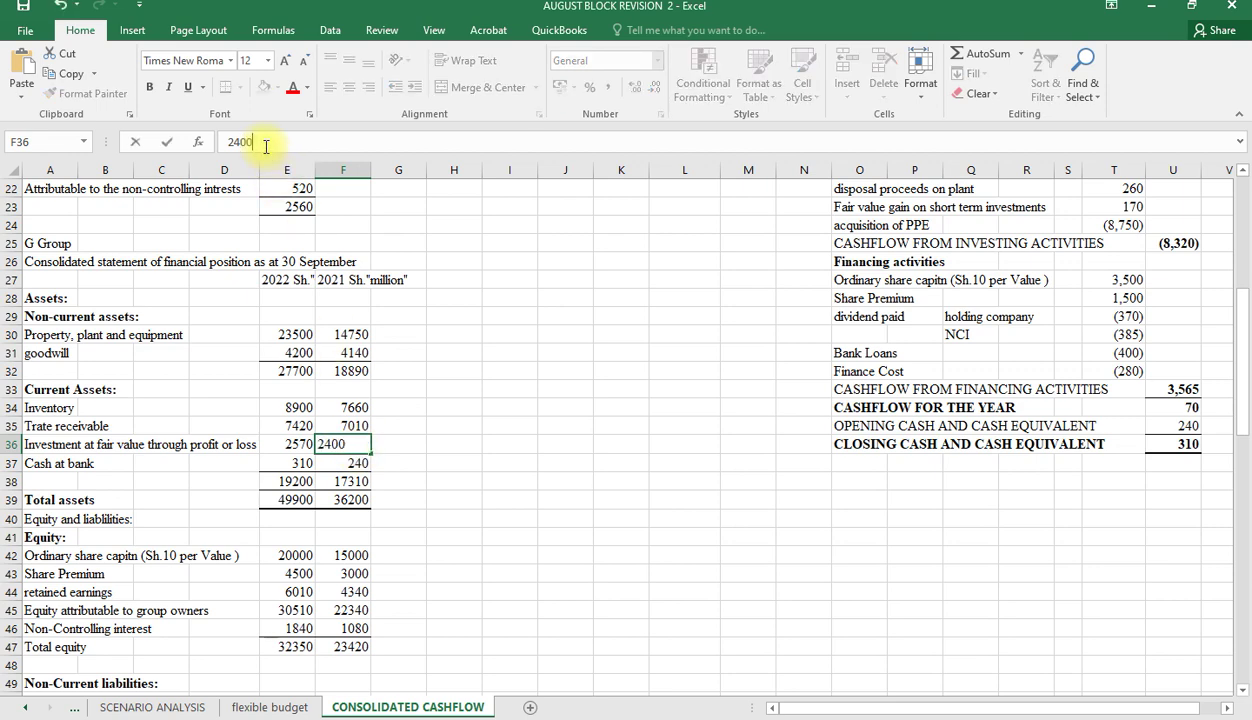
pyautogui.press('Return')
pyautogui.click(489, 497)
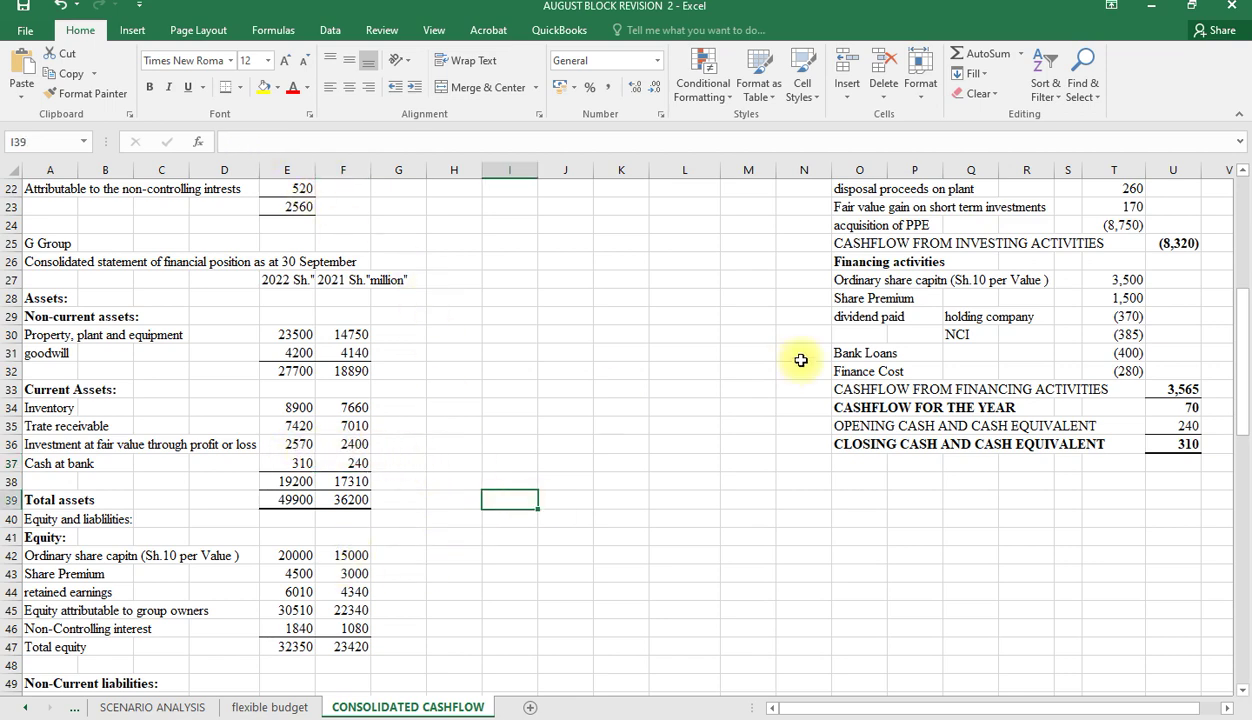
# Step: Make the "cashflow from operating activities" label in O20 bold
pyautogui.scroll(1, 870, 330)
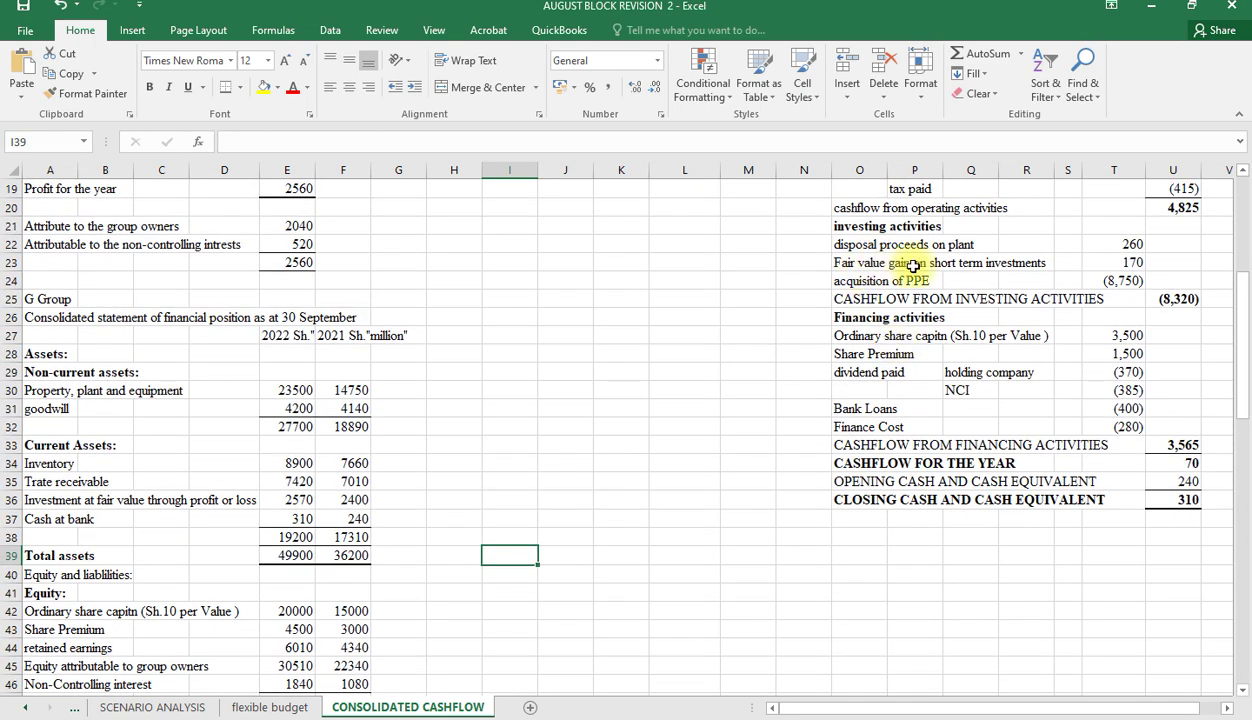
pyautogui.scroll(1, 856, 272)
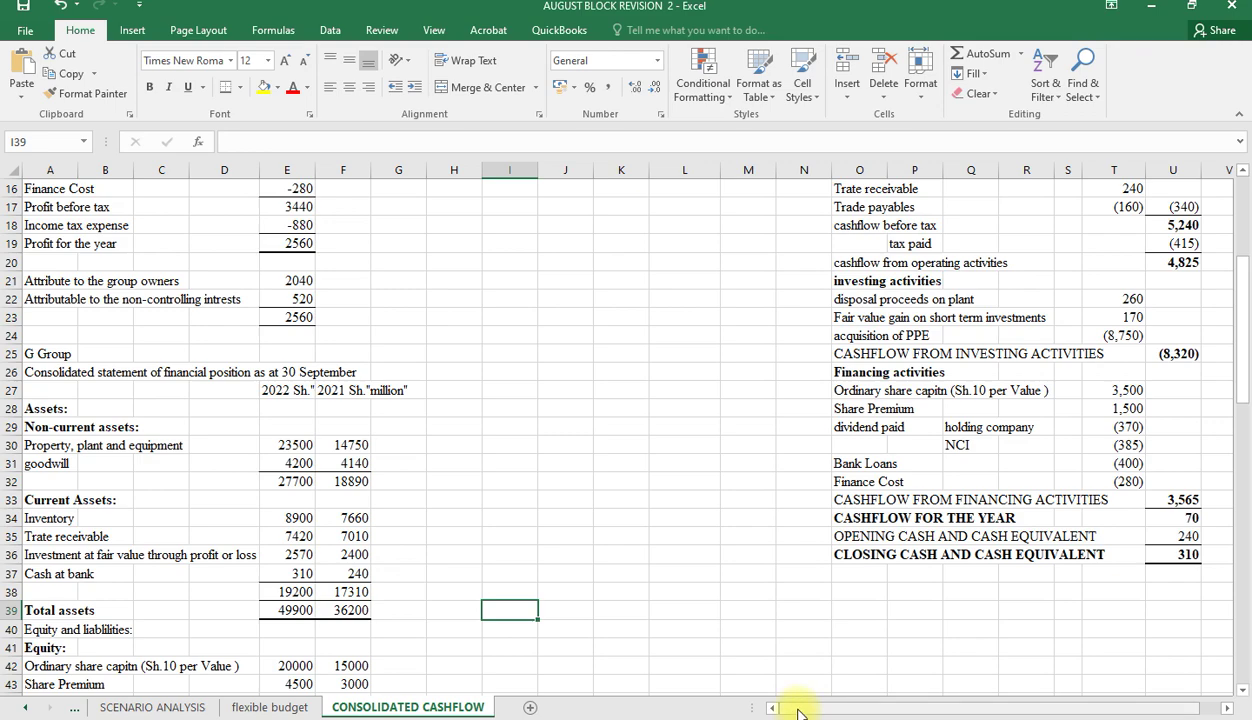
pyautogui.scroll(4, 652, 650)
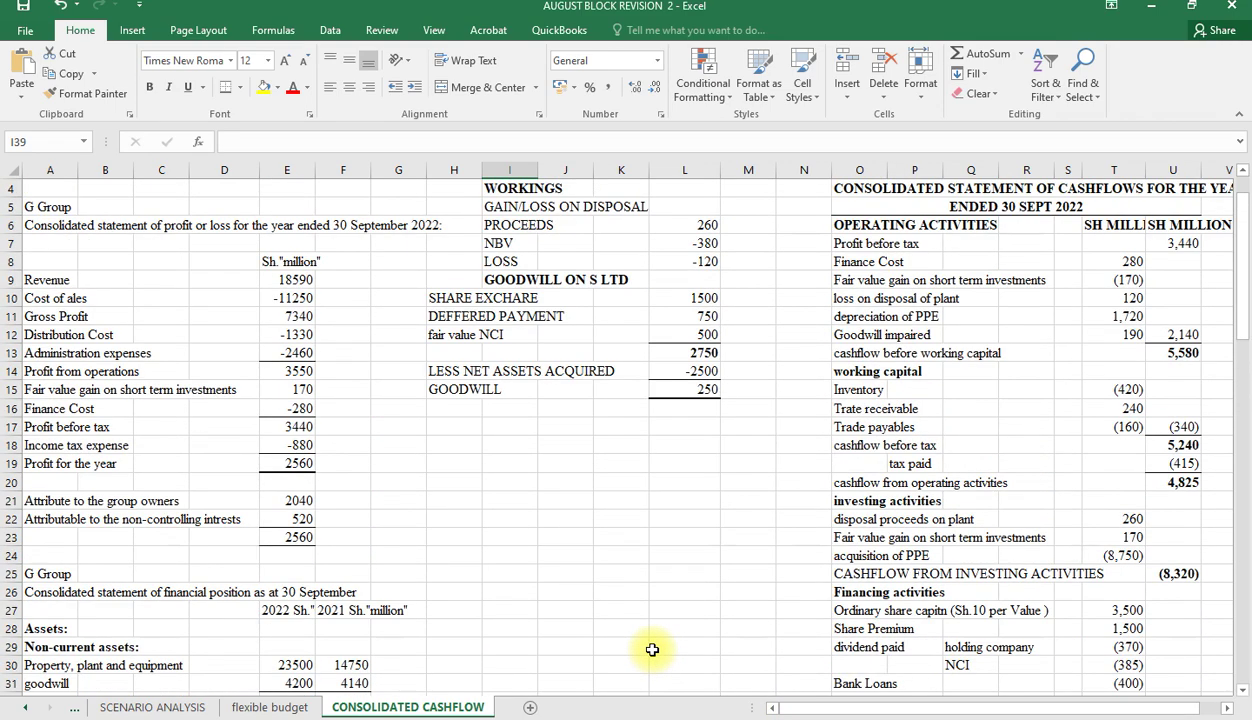
pyautogui.scroll(1, 652, 650)
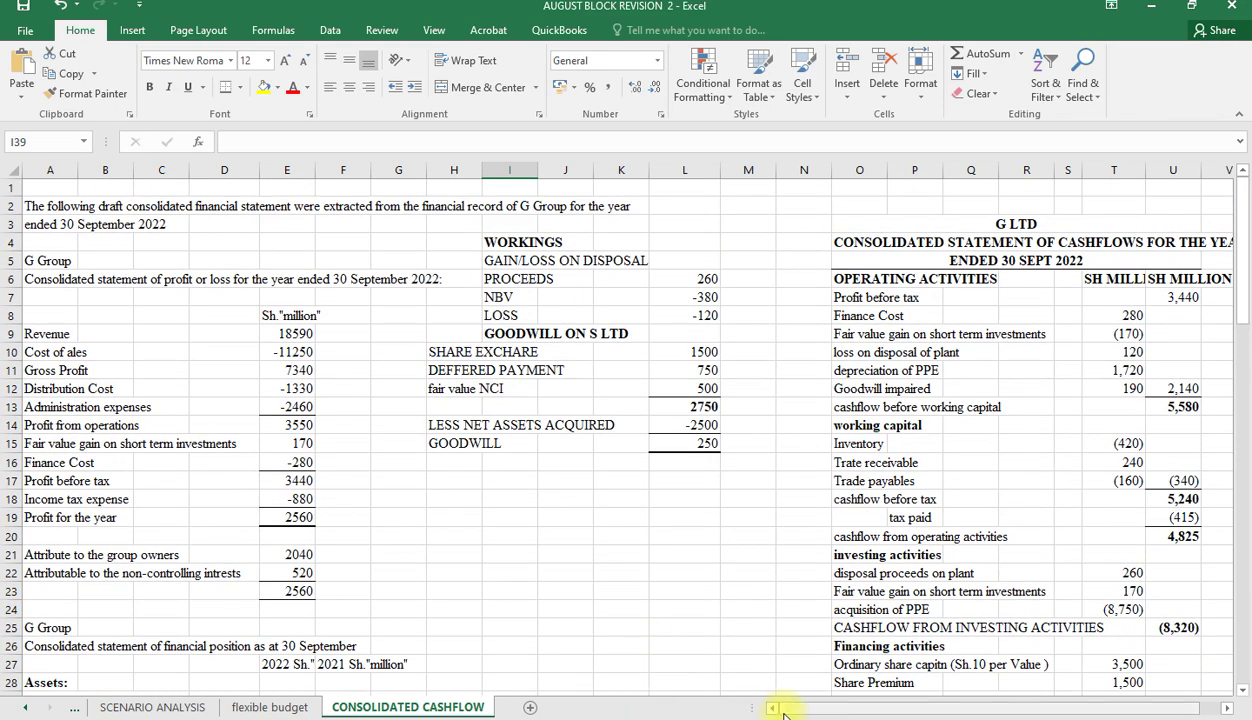
pyautogui.hscroll(1, 791, 710)
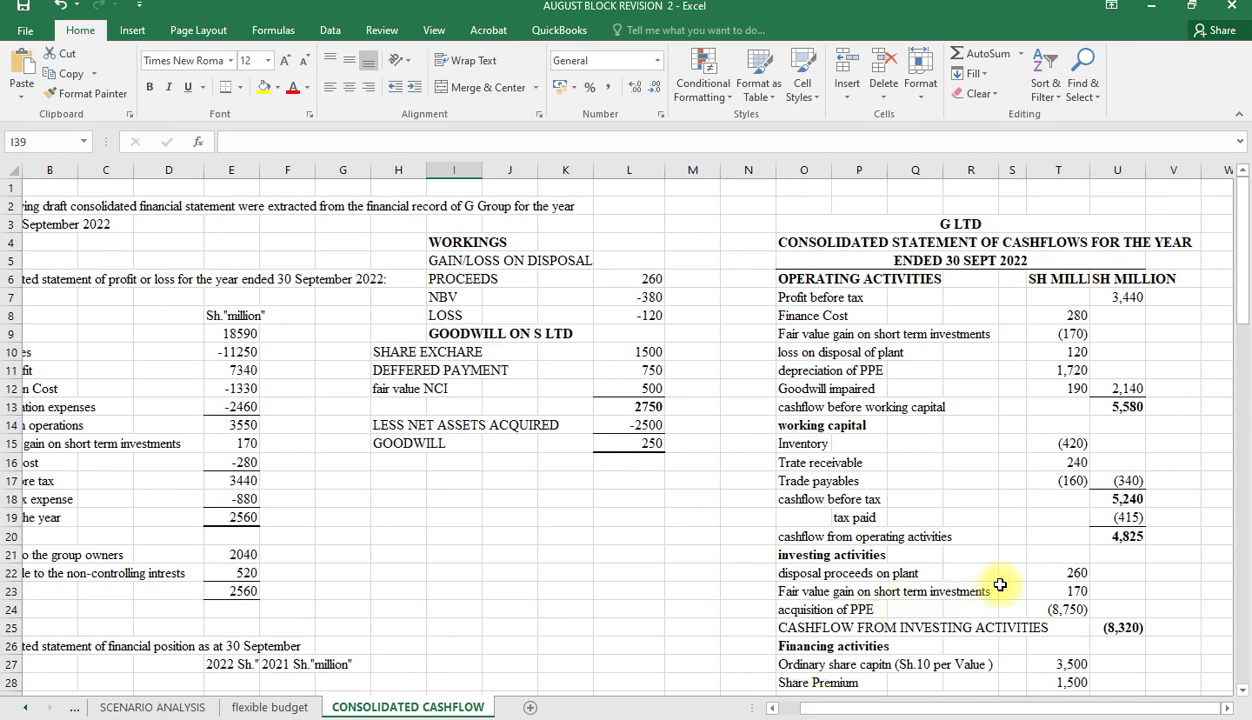
pyautogui.scroll(-2, 1000, 585)
pyautogui.scroll(2, 1000, 585)
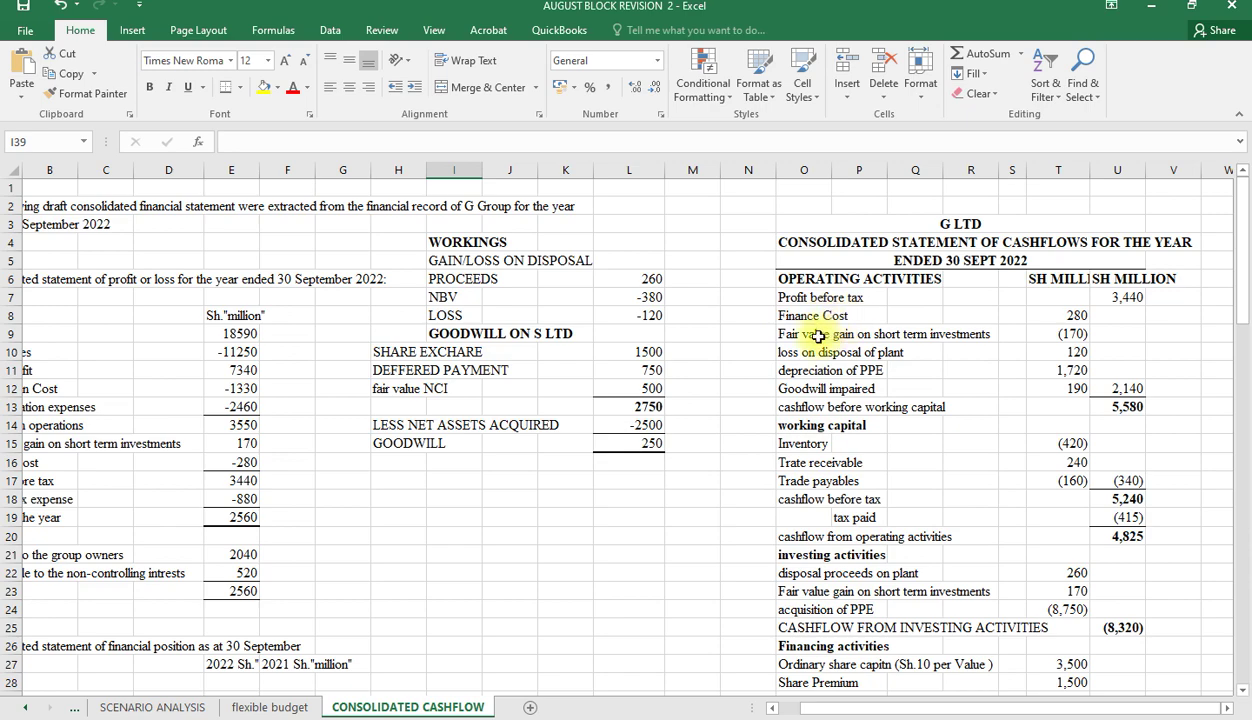
pyautogui.click(795, 538)
pyautogui.hotkey('ctrl', 'b')
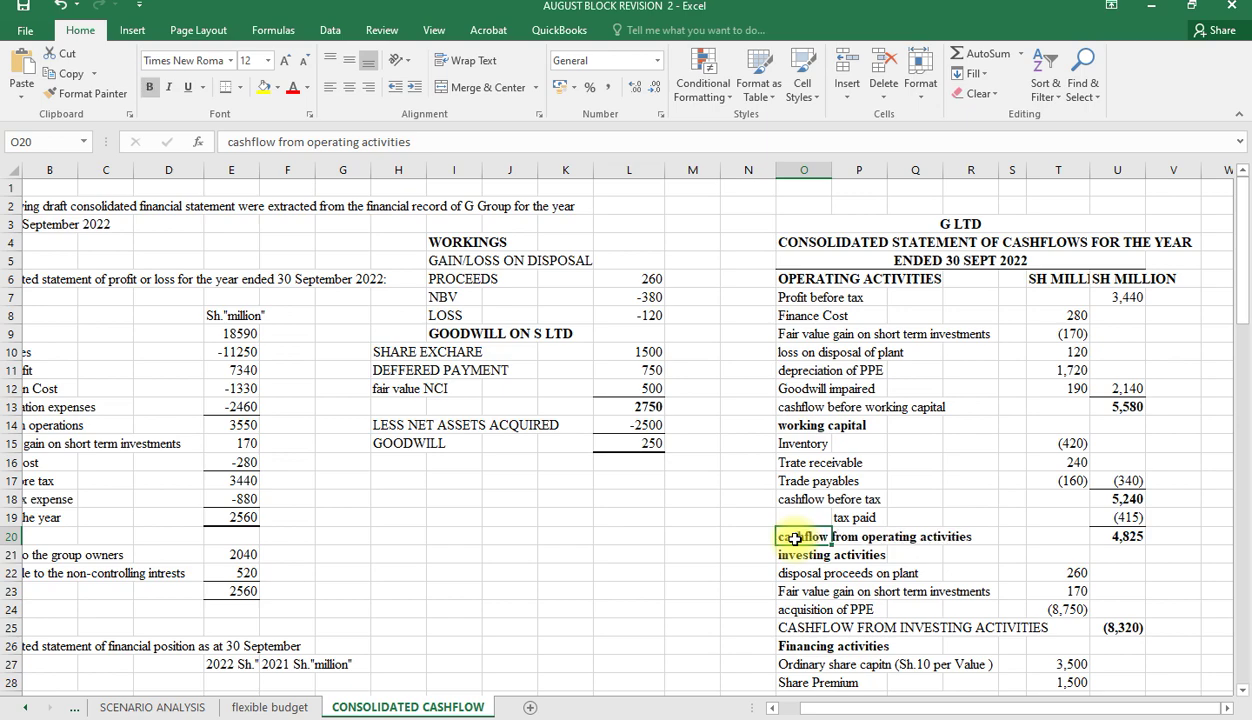
# Step: Apply a bottom border to the "investing activities" heading in O21
pyautogui.scroll(-1, 795, 538)
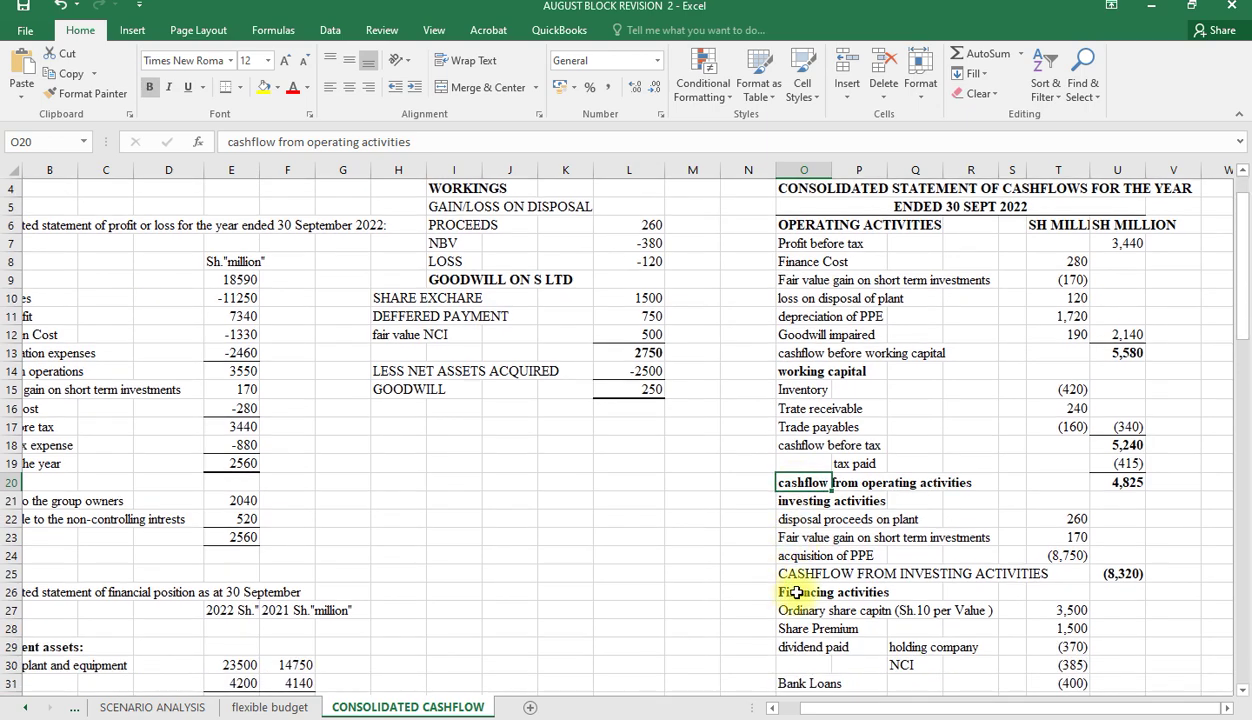
pyautogui.click(797, 505)
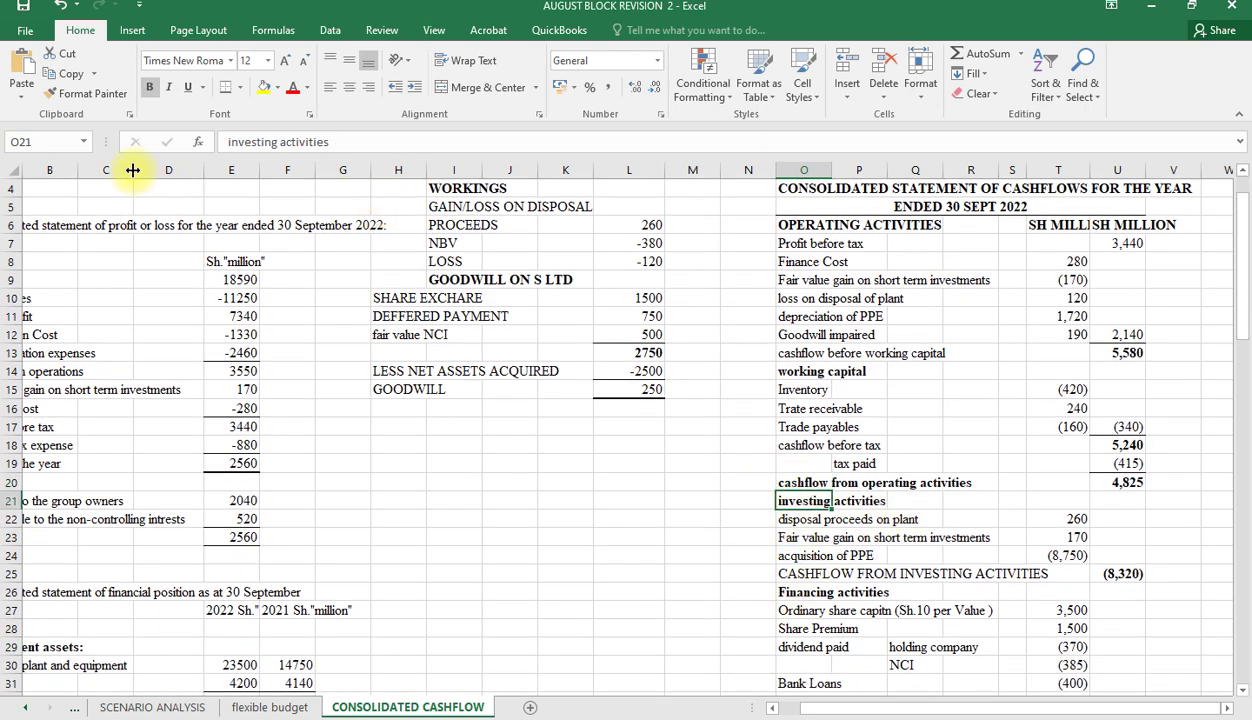
pyautogui.click(241, 88)
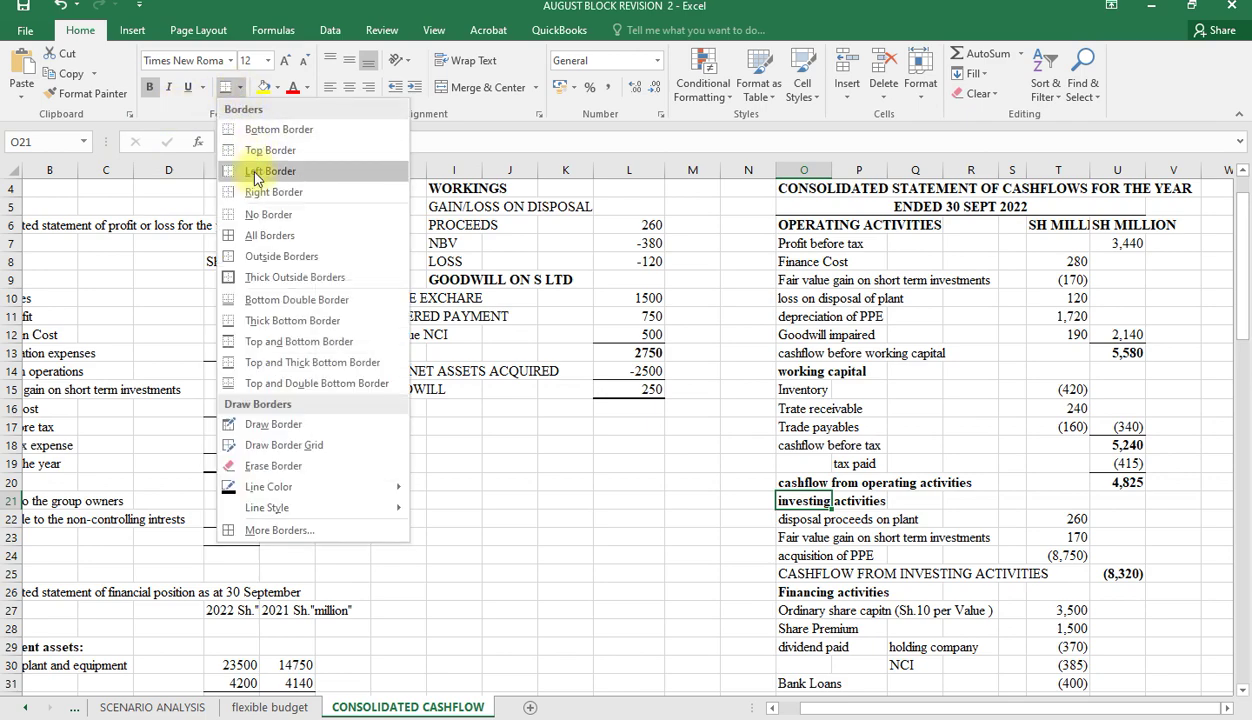
pyautogui.click(258, 130)
pyautogui.click(686, 590)
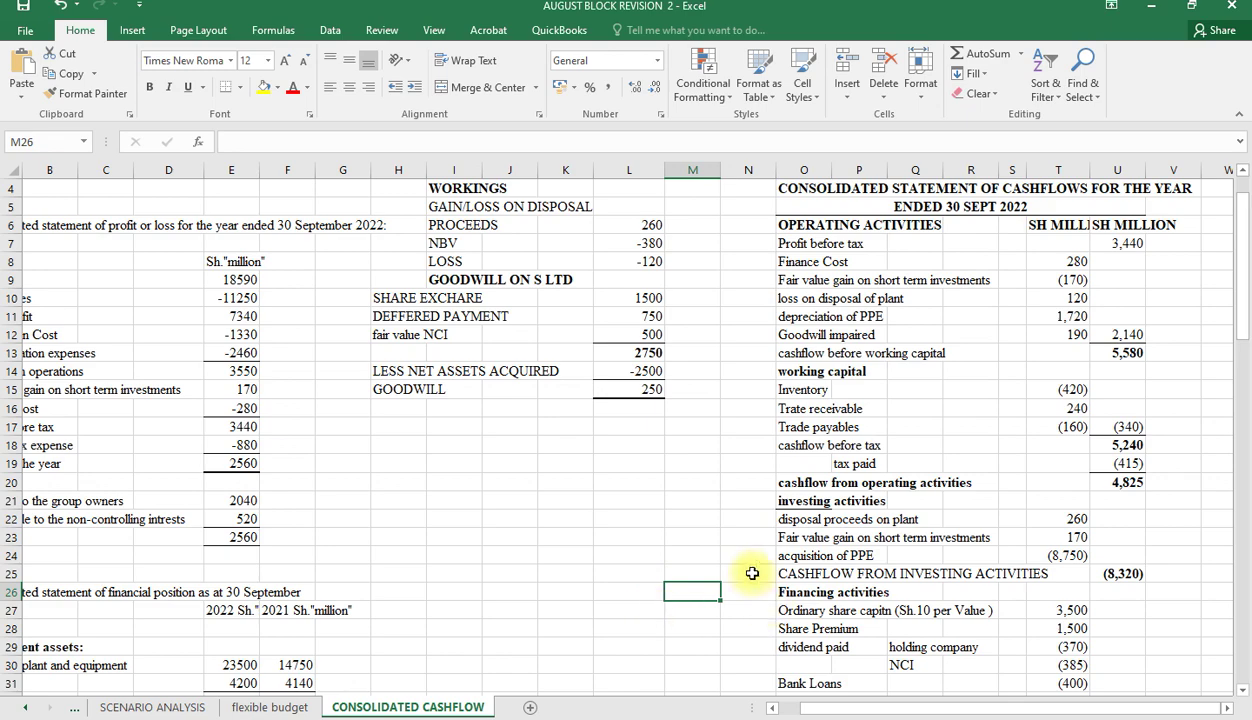
# Step: Make the "CASHFLOW FROM INVESTING ACTIVITIES" label in O25 and the "CASHFLOW FROM FINANCING ACTIVITIES" label in O33 bold
pyautogui.scroll(-1, 752, 572)
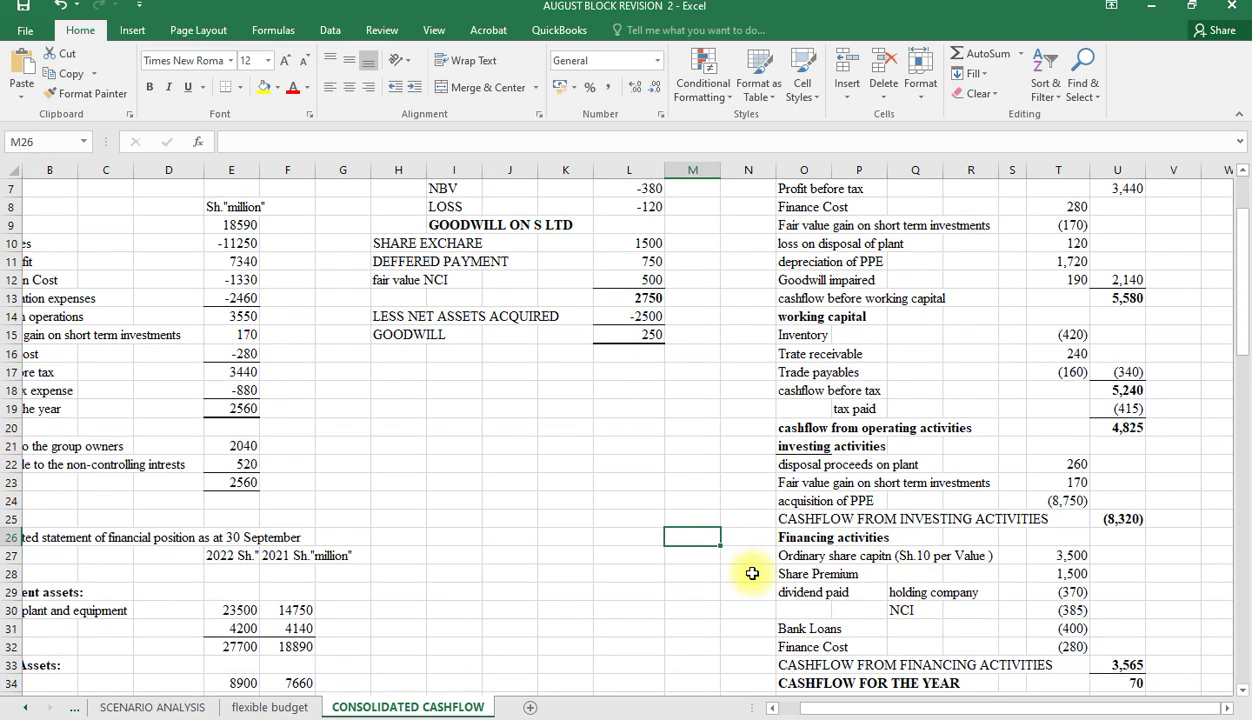
pyautogui.click(793, 518)
pyautogui.hotkey('ctrl', 'b')
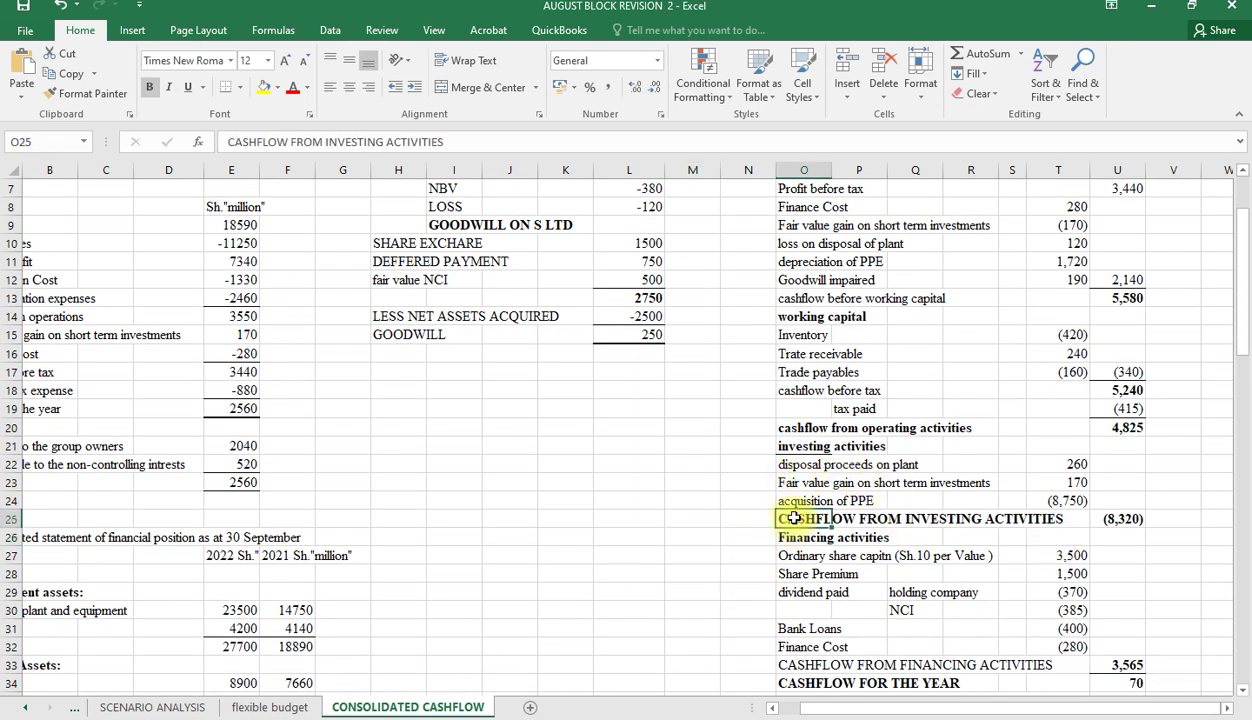
pyautogui.scroll(-3, 793, 518)
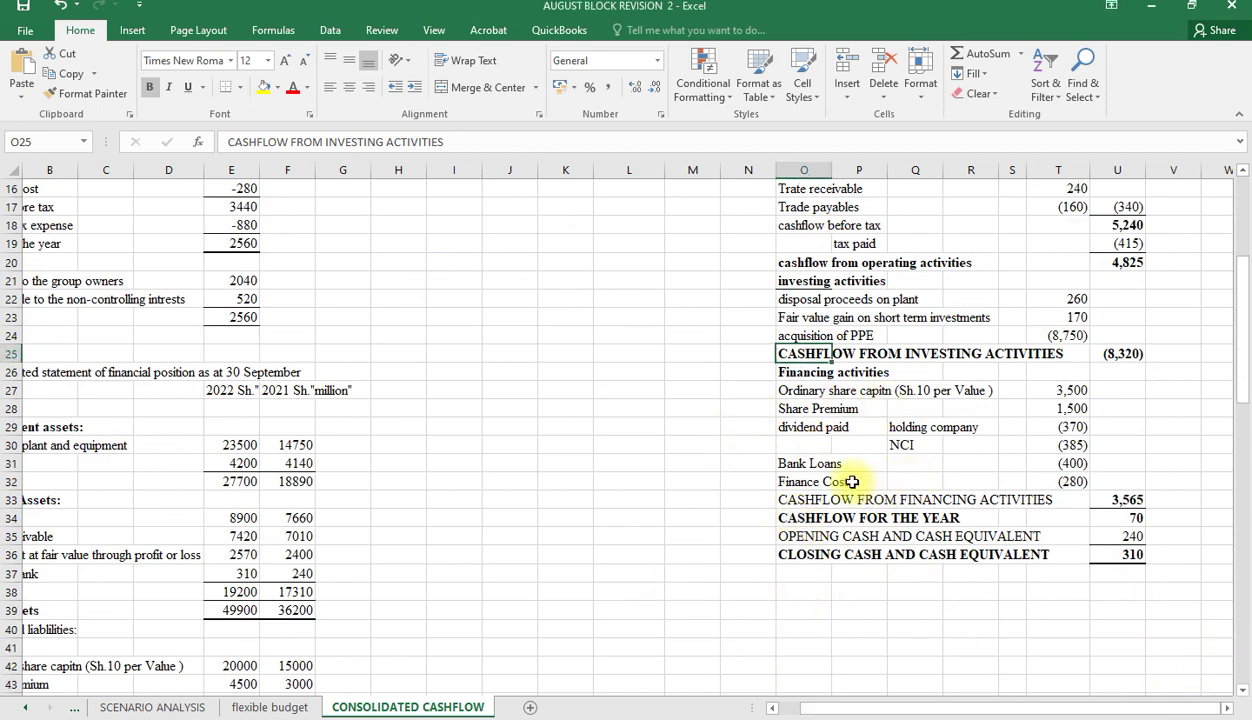
pyautogui.click(791, 503)
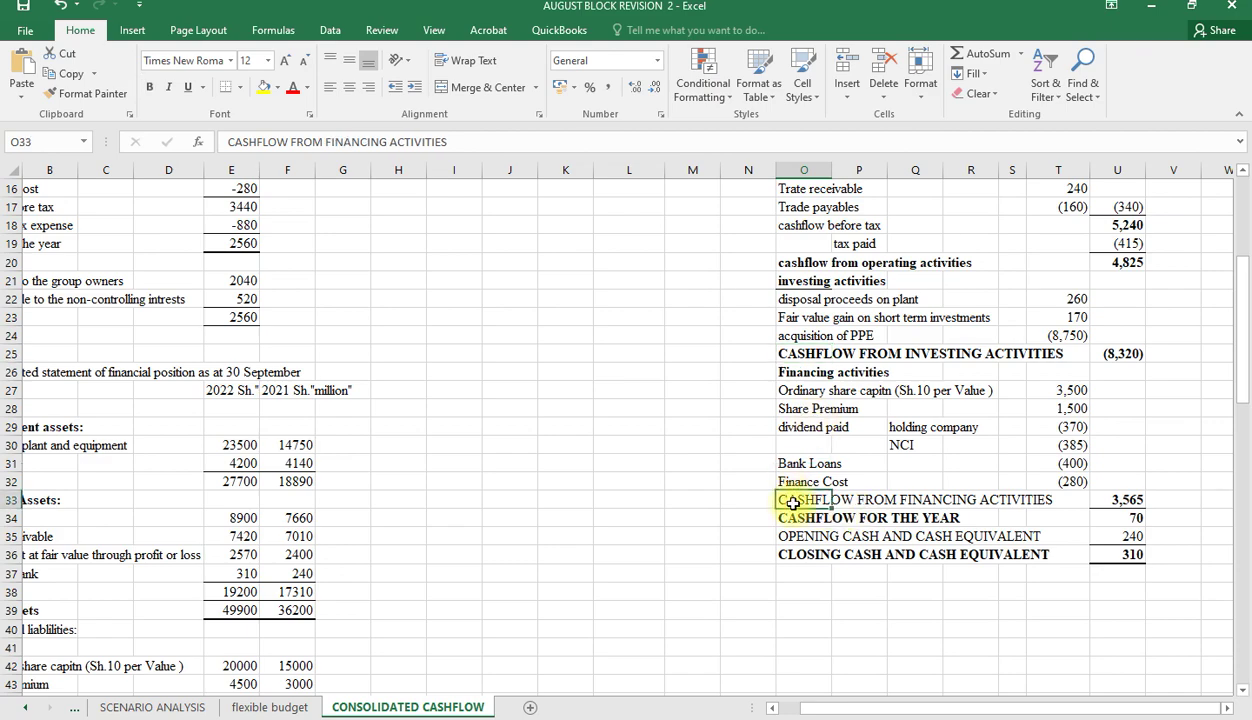
pyautogui.hotkey('ctrl', 'b')
# Step: Review the full cash flow statement together with the source statements, workings and additional information
pyautogui.scroll(1, 791, 503)
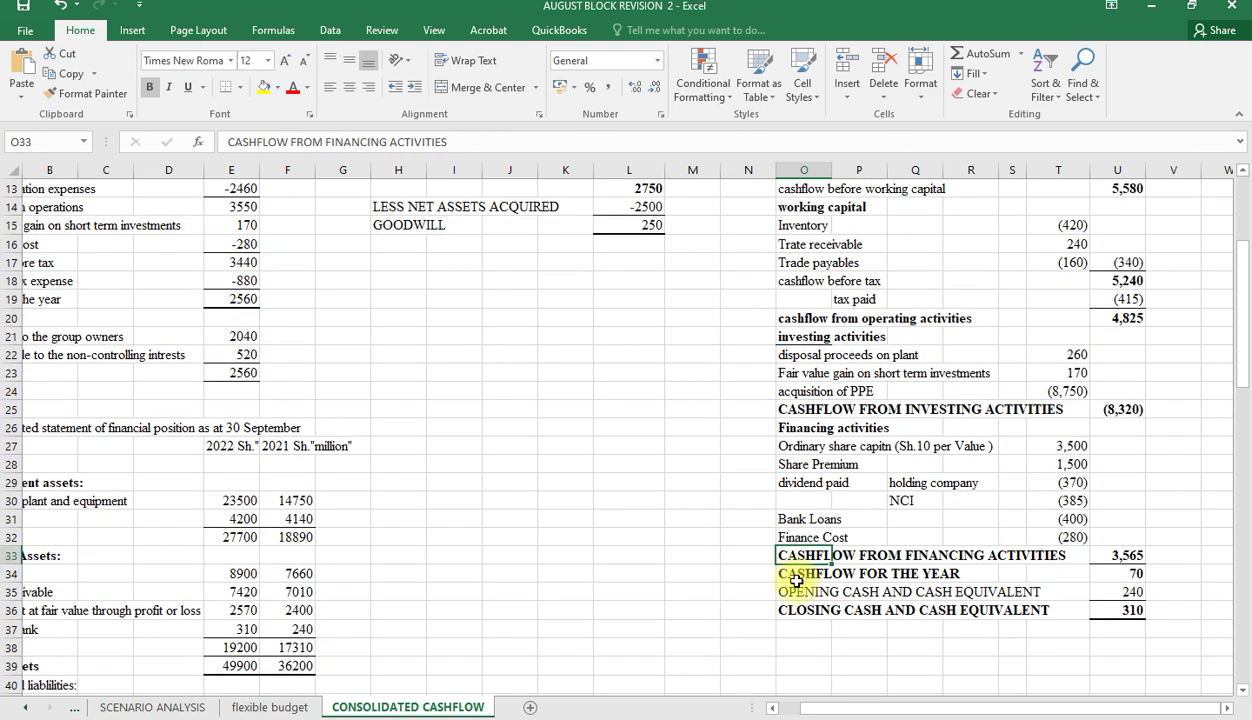
pyautogui.scroll(4, 839, 629)
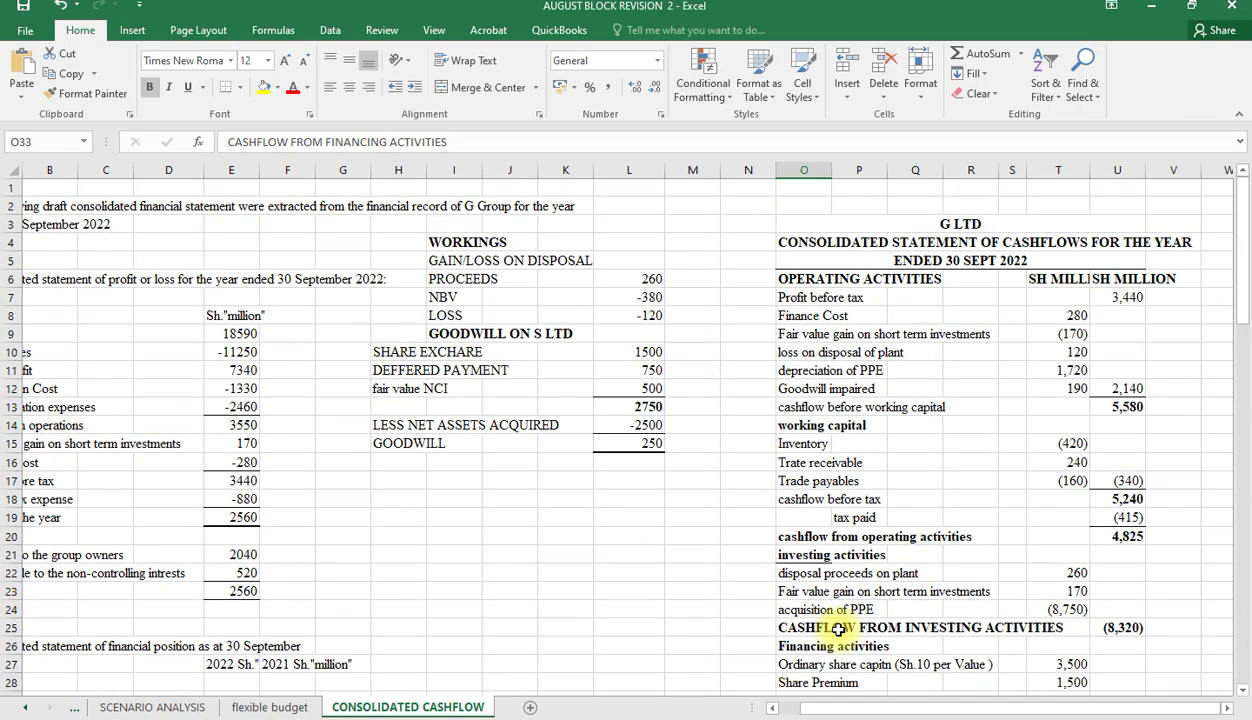
pyautogui.scroll(-1, 839, 629)
pyautogui.scroll(1, 839, 629)
pyautogui.scroll(-1, 839, 629)
pyautogui.moveTo(826, 709); pyautogui.dragTo(797, 712)
pyautogui.scroll(-4, 538, 651)
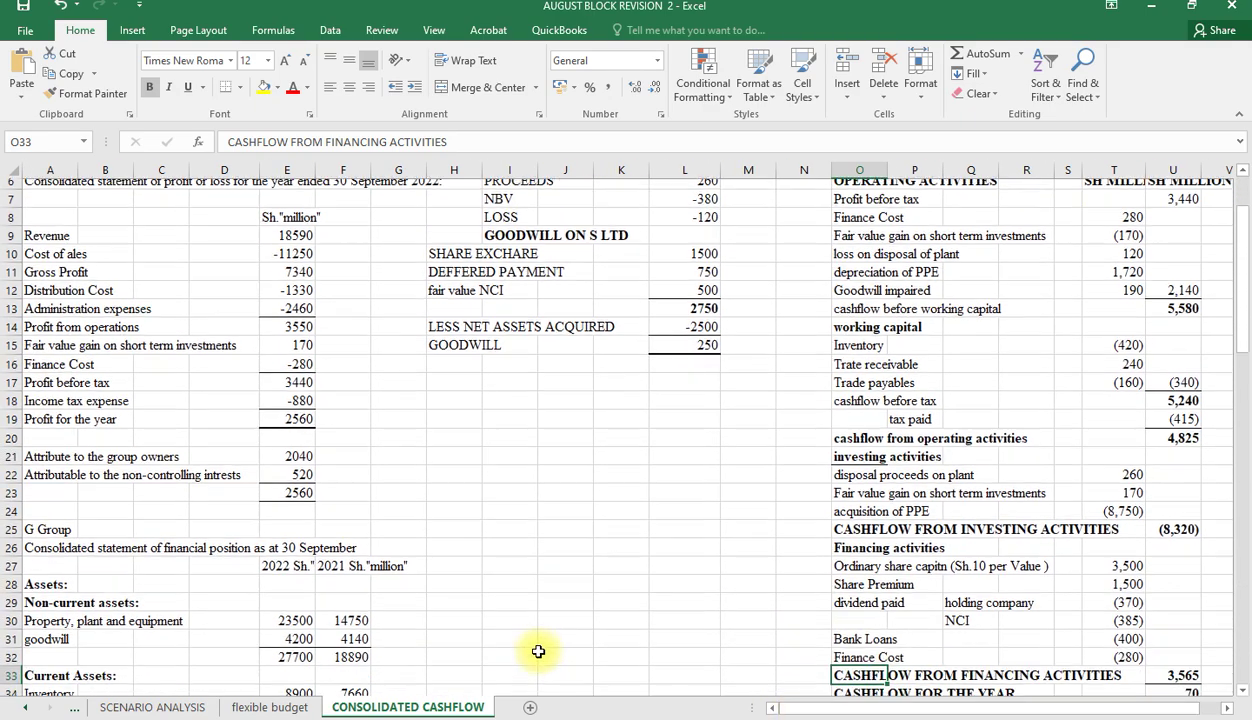
pyautogui.scroll(5, 538, 651)
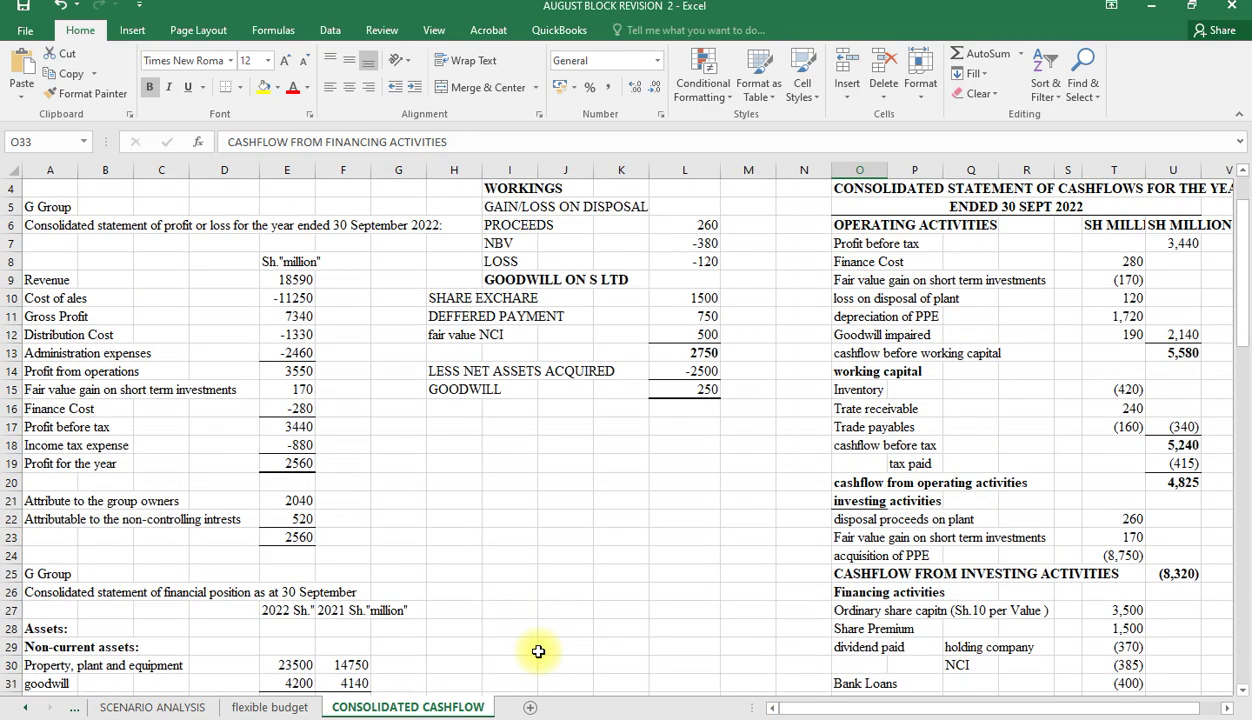
pyautogui.scroll(-5, 538, 651)
pyautogui.scroll(-14, 538, 651)
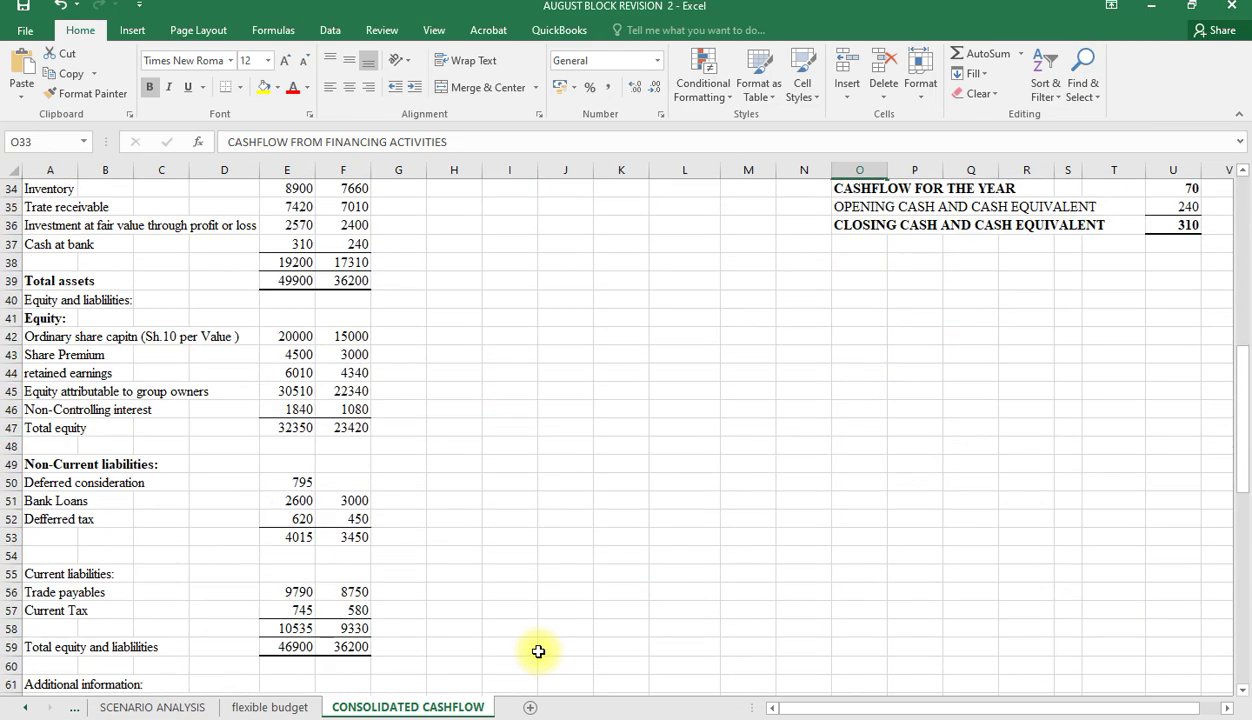
pyautogui.scroll(16, 538, 651)
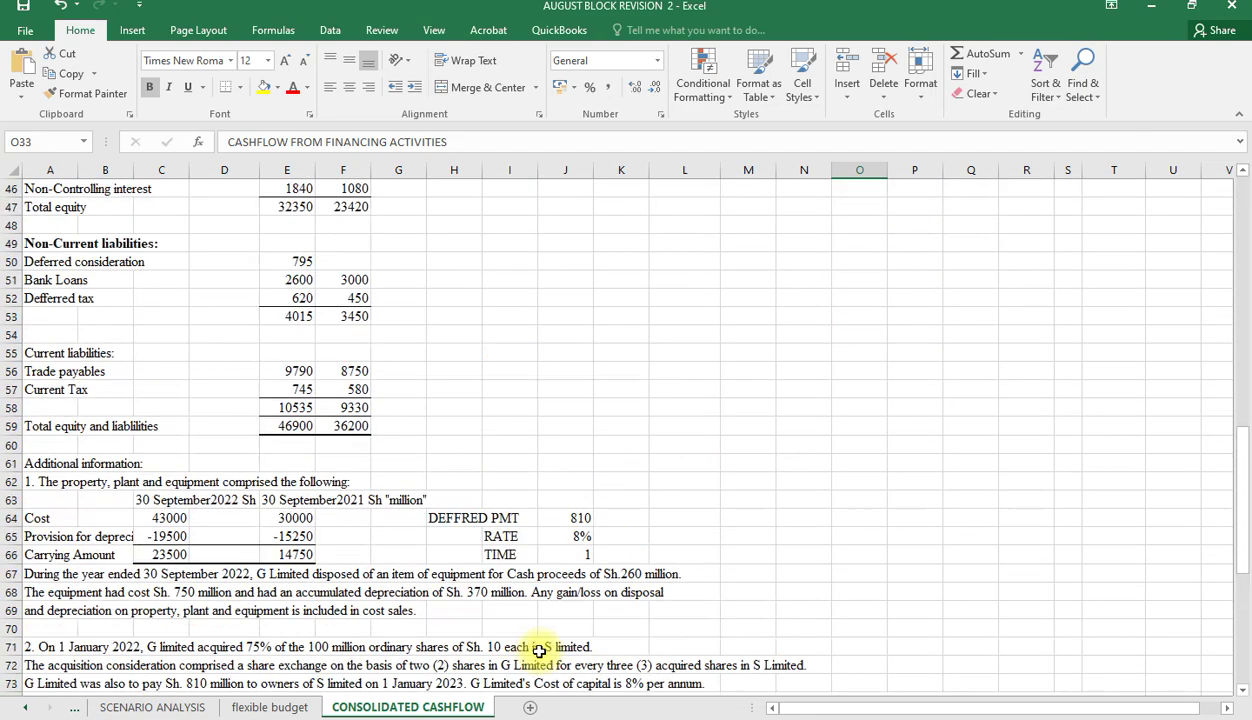
pyautogui.scroll(3, 540, 651)
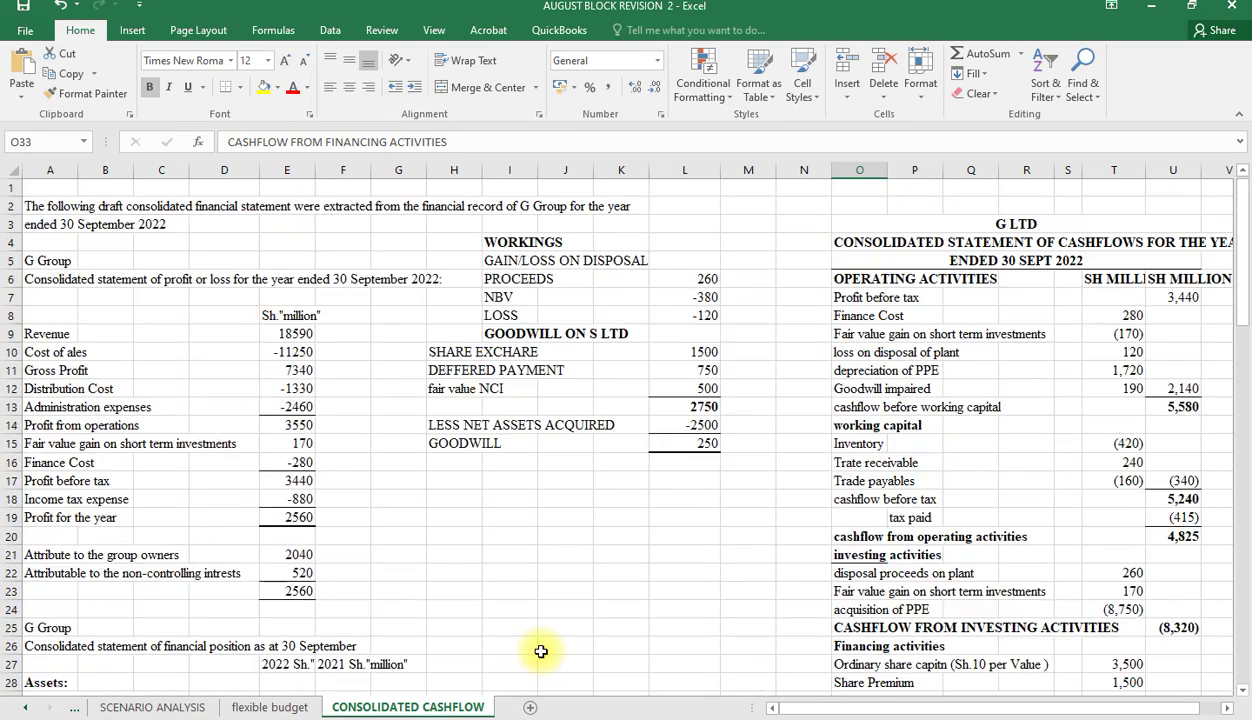
pyautogui.moveTo(788, 710); pyautogui.dragTo(815, 710)
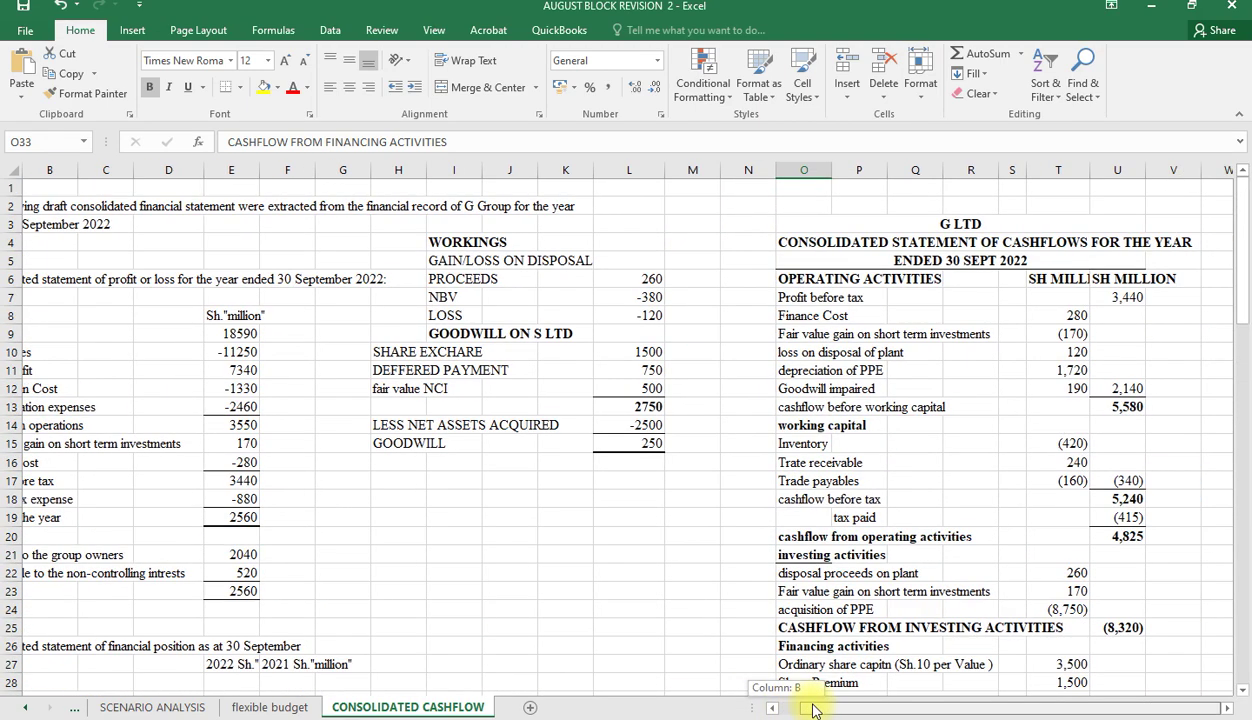